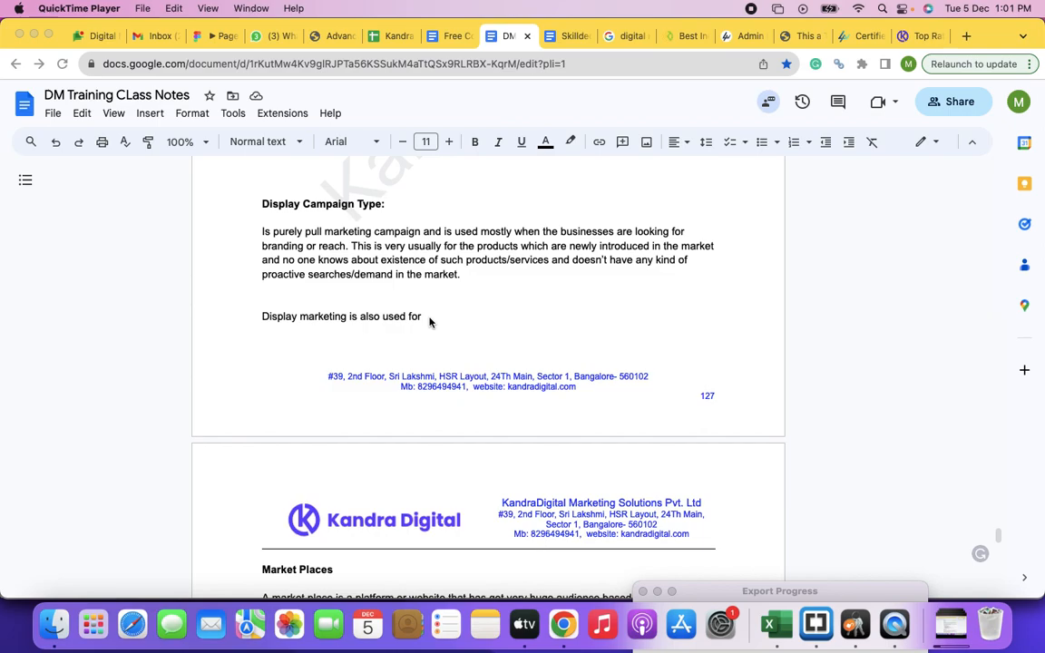
scroll(430, 321, down, 3)
scroll(430, 321, up, 4)
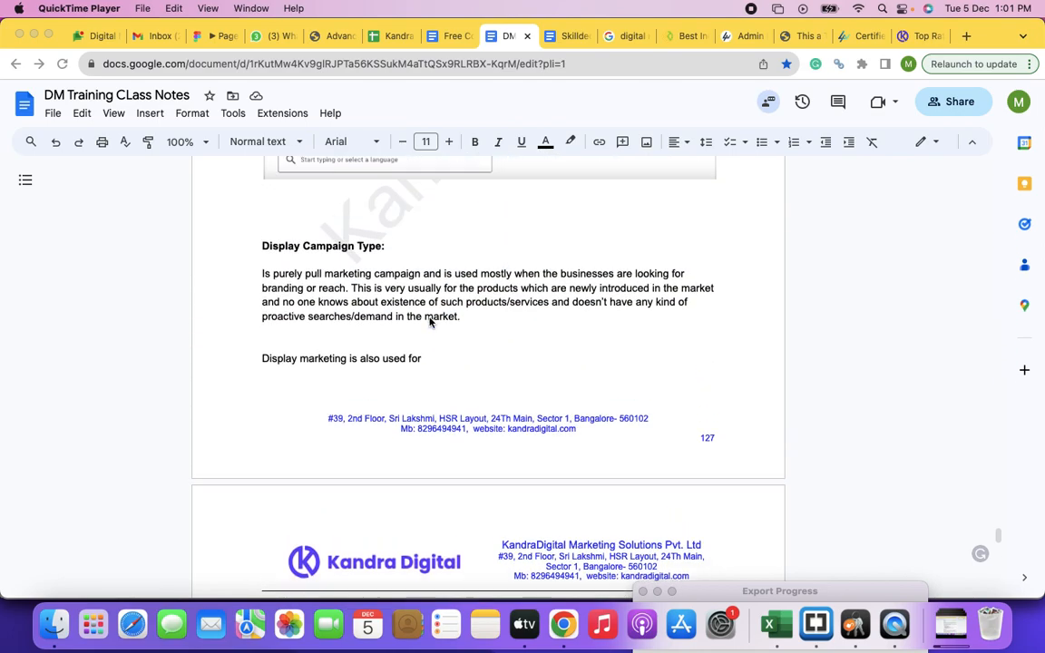
scroll(430, 321, up, 3)
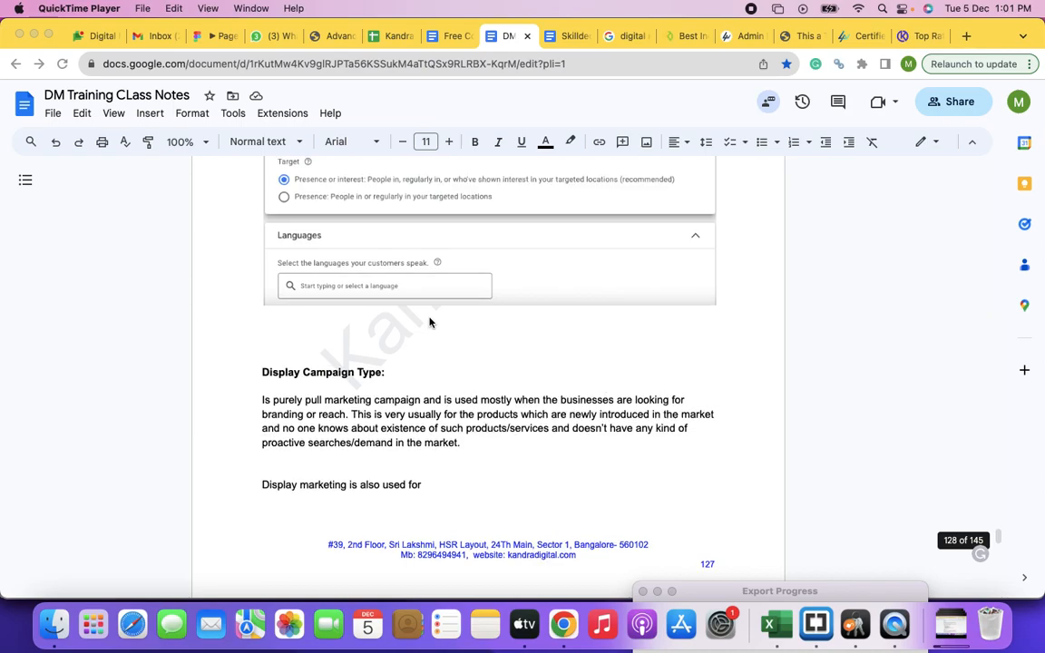
scroll(430, 321, down, 5)
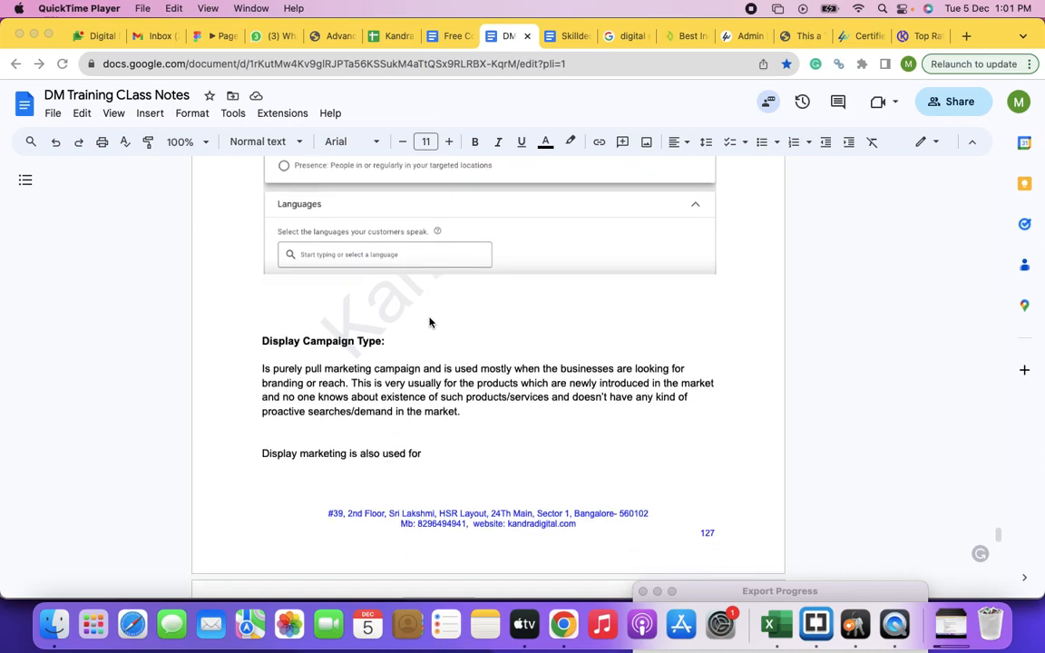
scroll(431, 321, up, 1)
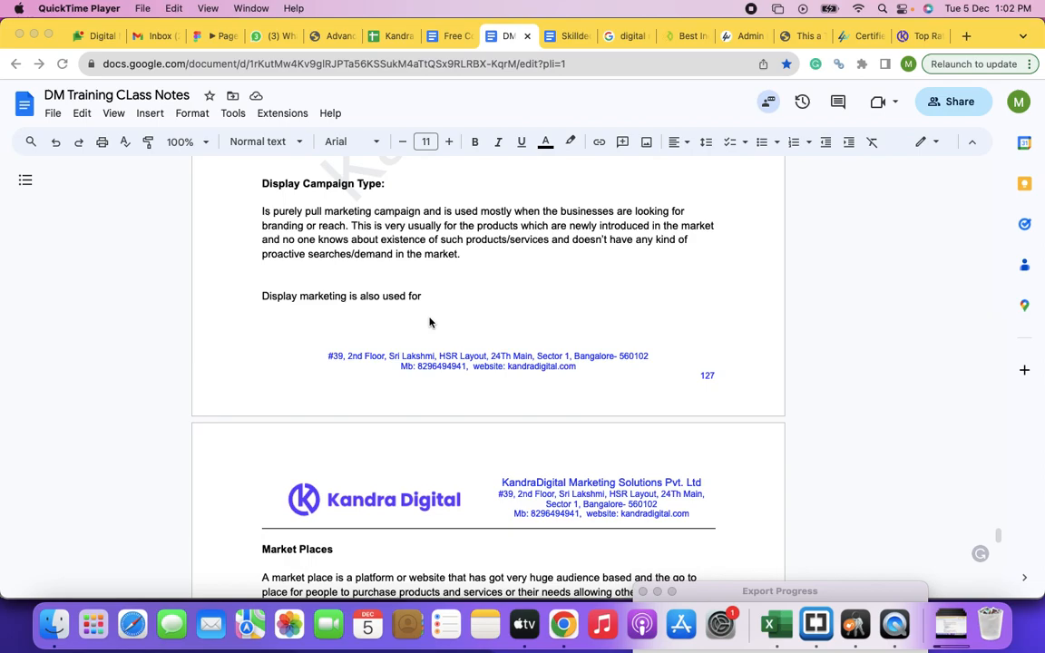
Step: Replace "is also used for" after "Display marketing" in the Display Campaign Type section with "when targetted for the website visitors"
click(428, 299)
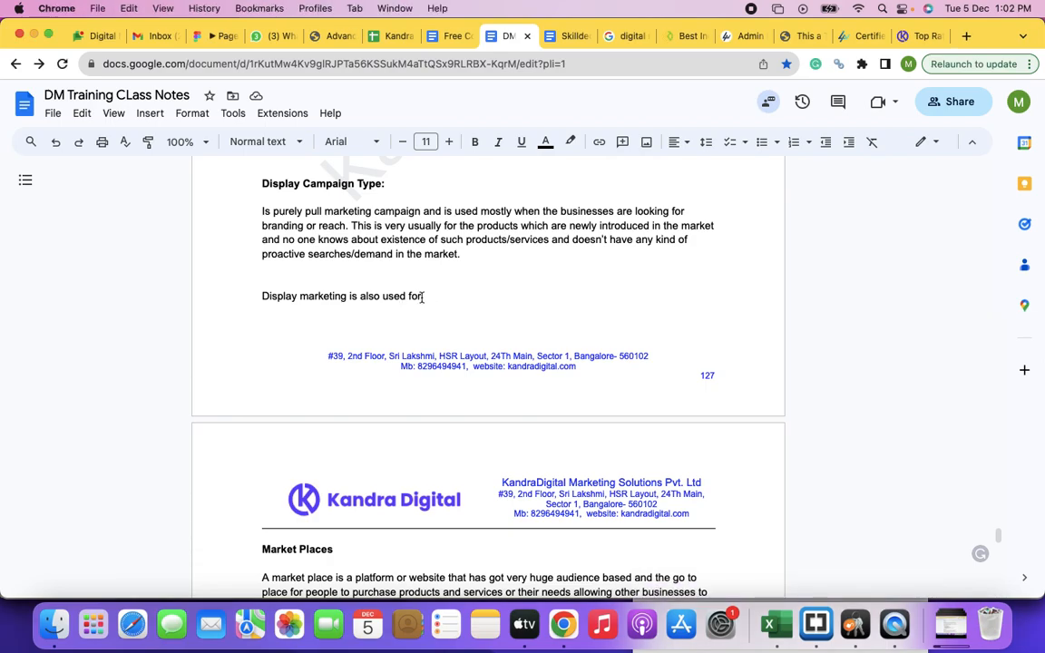
drag(351, 297, 423, 296)
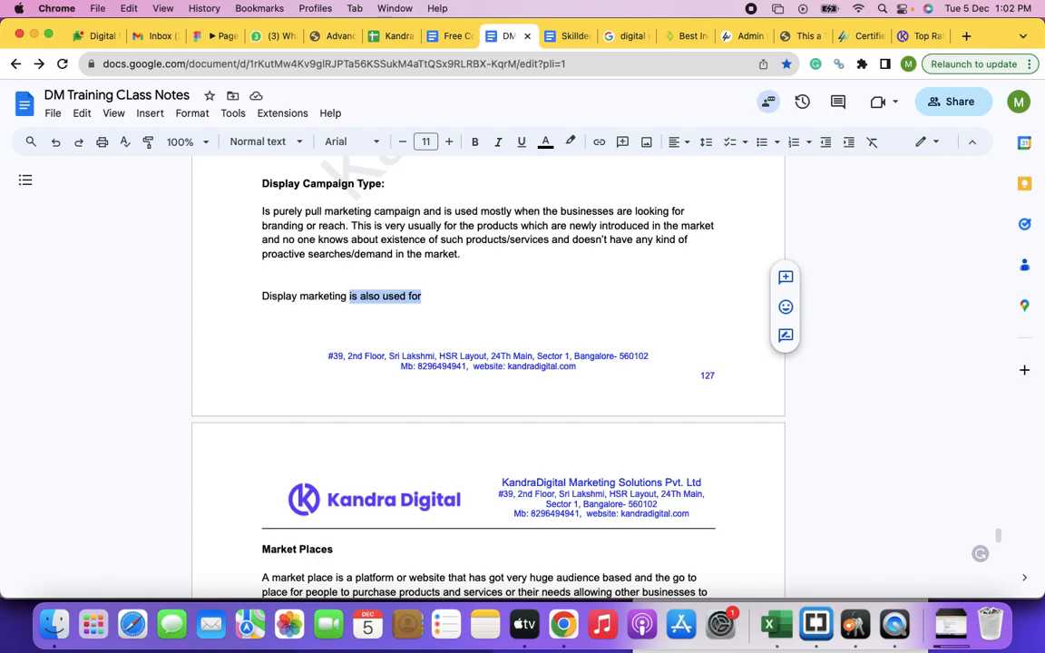
text(when targetted for th e)
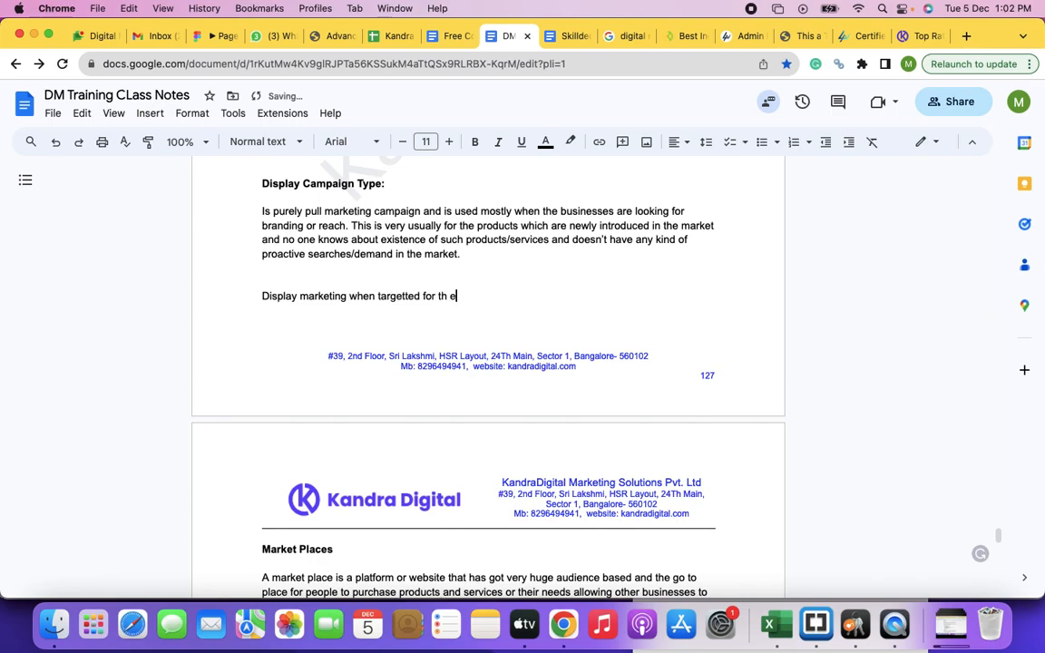
key(BackSpace)
key(BackSpace)
text(e website visitors is going to highly effective and acts lik)
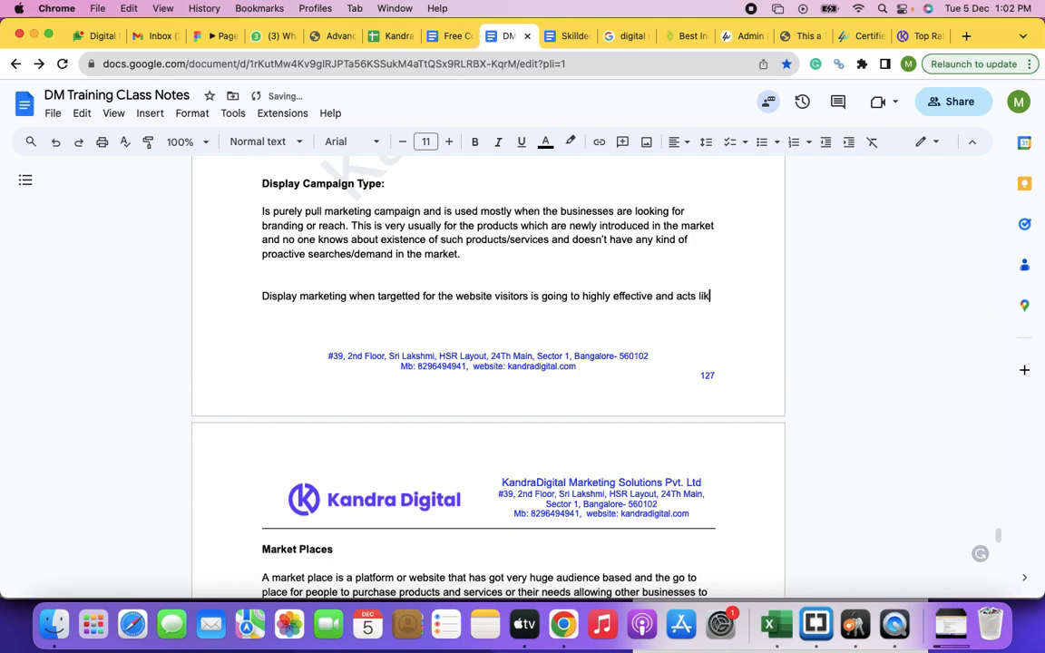
text(a)
Step: Complete the display marketing sentence with "is going to highly effective and acts like a push marketing."
key(BackSpace)
key(BackSpace)
text(e a push)
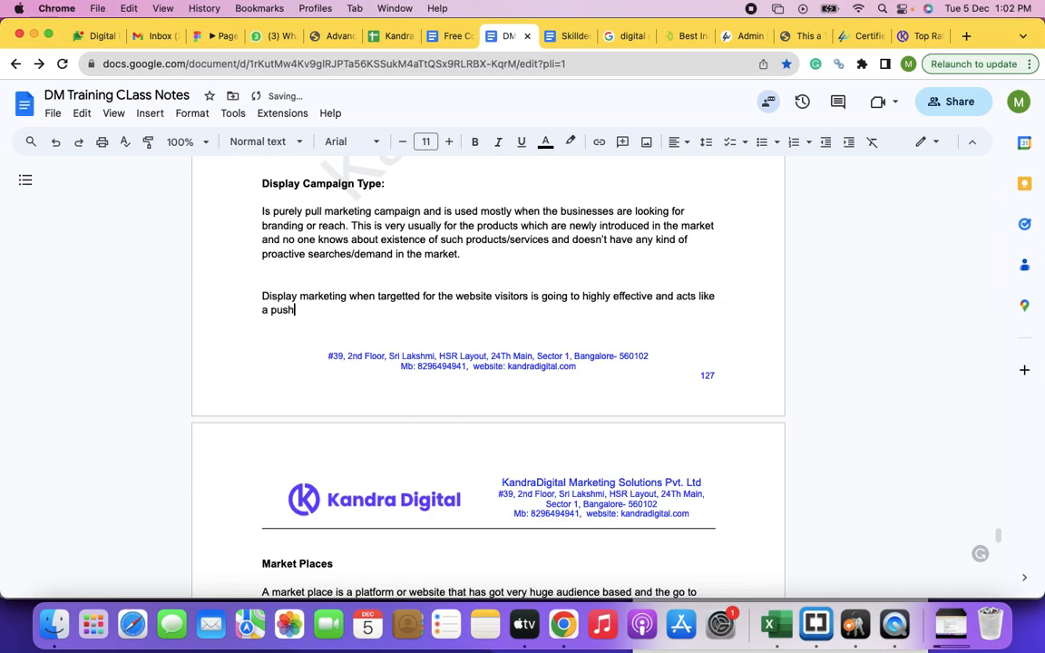
text( marketing and this is calle)
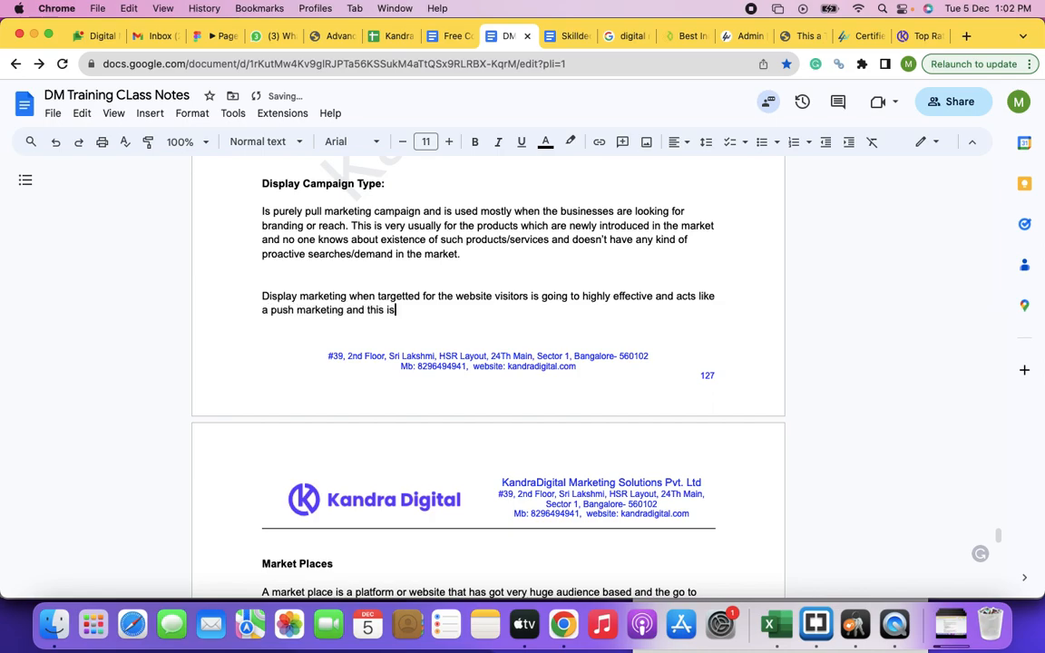
key(BackSpace)
key(BackSpace)
key(BackSpace)
key(BackSpace)
key(BackSpace)
key(BackSpace)
key(BackSpace)
key(BackSpace)
key(BackSpace)
key(BackSpace)
key(BackSpace)
key(BackSpace)
key(BackSpace)
key(BackSpace)
key(BackSpace)
key(BackSpace)
key(BackSpace)
key(BackSpace)
text(.S)
key(BackSpace)
Step: Begin a second sentence in the paragraph: "Showing ads to people who had made a visit in the past"
text(Showing ads to people who had made a visit in the past)
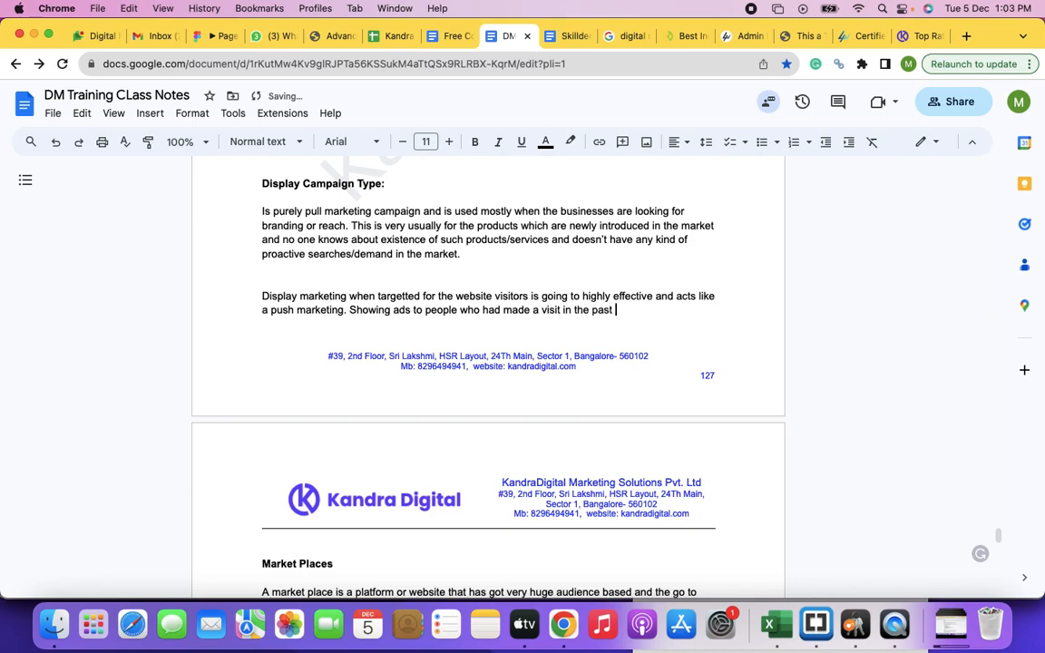
Step: Extend the second sentence with "/have already visited is known as Remarketting/Retargetting"
key(BackSpace)
text(.)
key(BackSpace)
text(/have alr)
text(eady visited )
text(is known a)
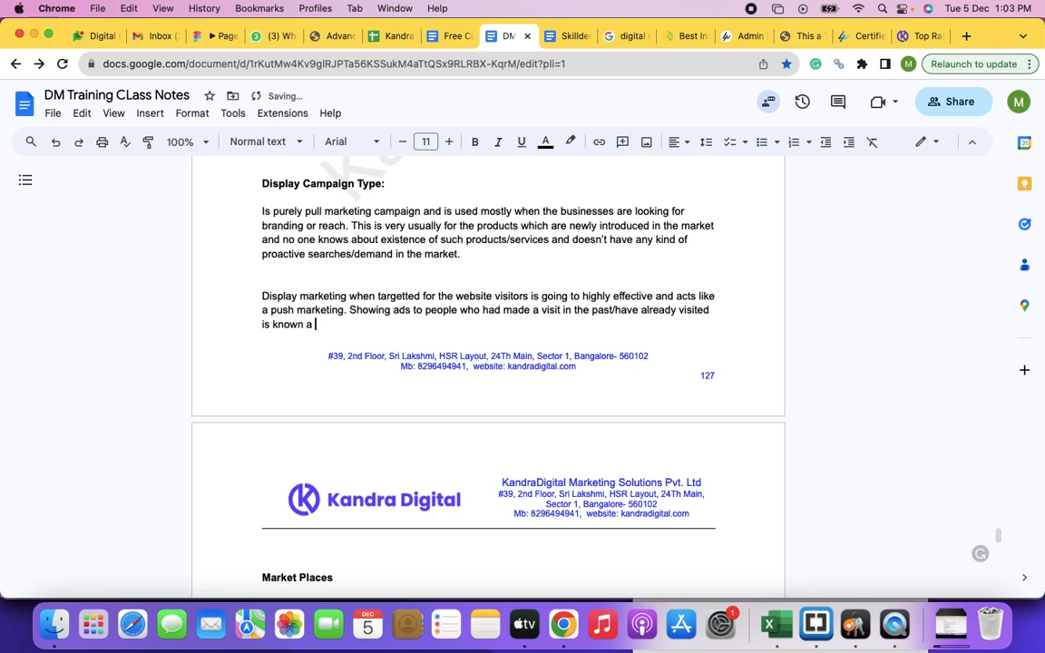
key(BackSpace)
text(s Remarketting/)
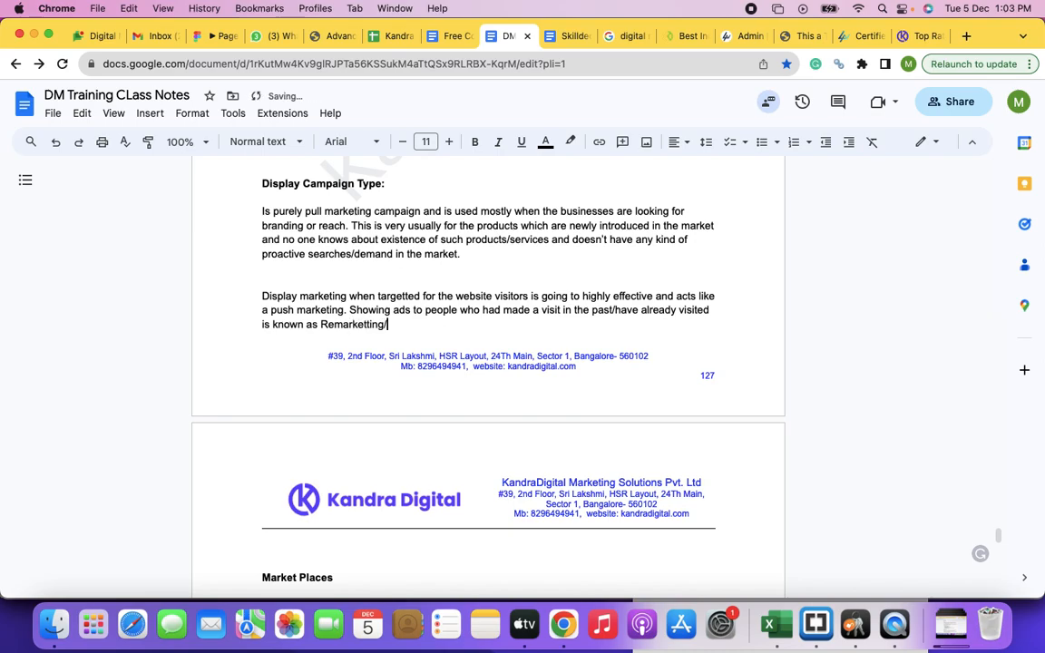
text(Retargetting)
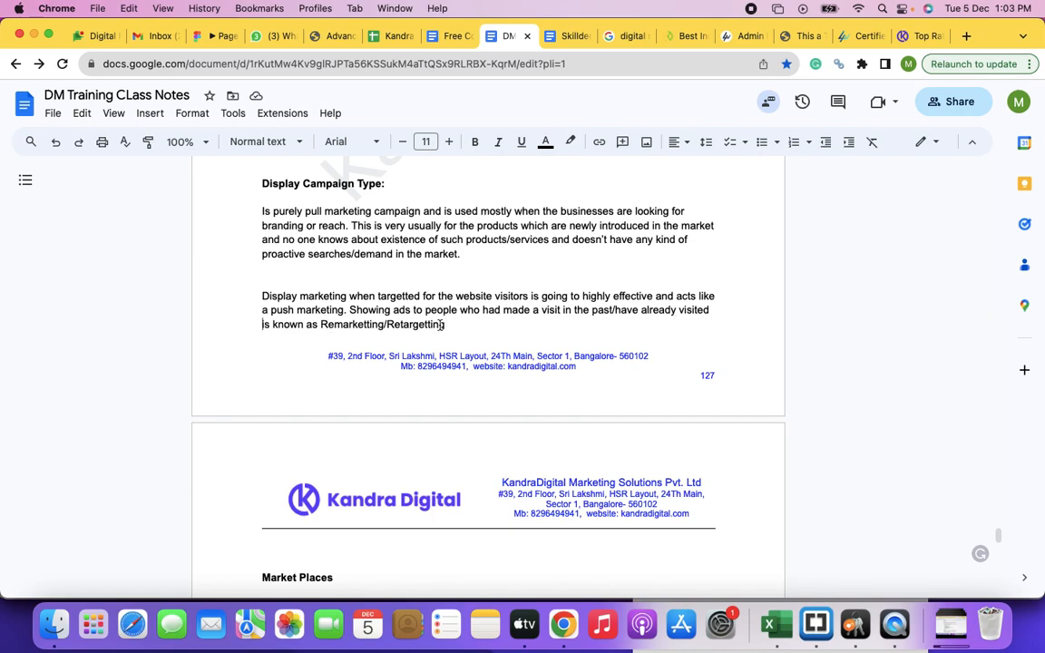
Step: Insert "across the display network and search engines" after "Showing ads" in the remarketing sentence
click(414, 310)
text(across te)
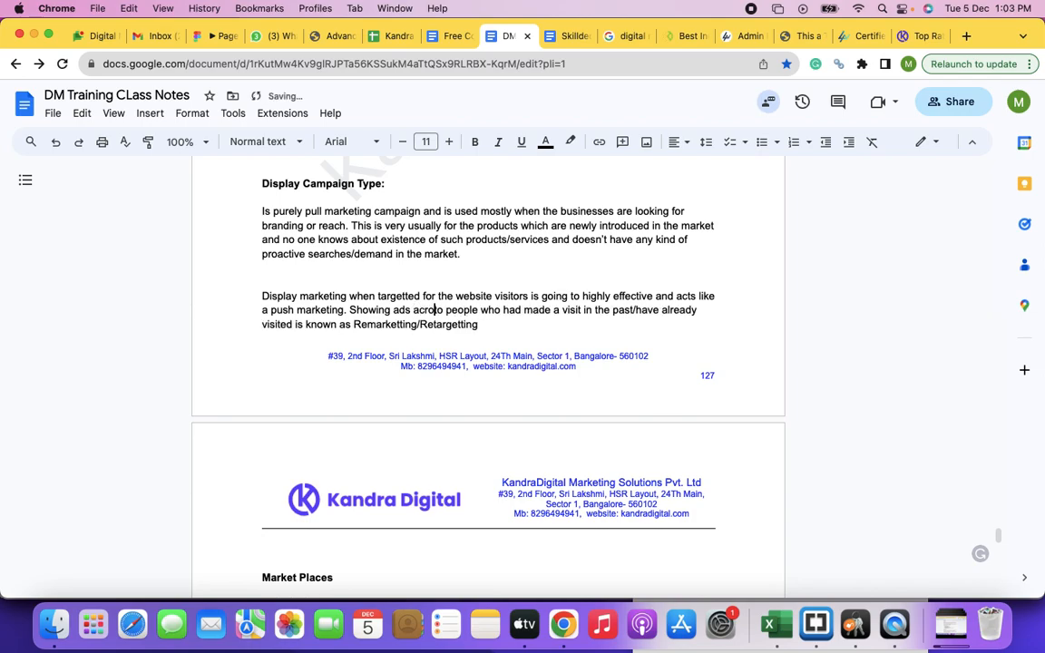
key(BackSpace)
key(BackSpace)
text(he display nt)
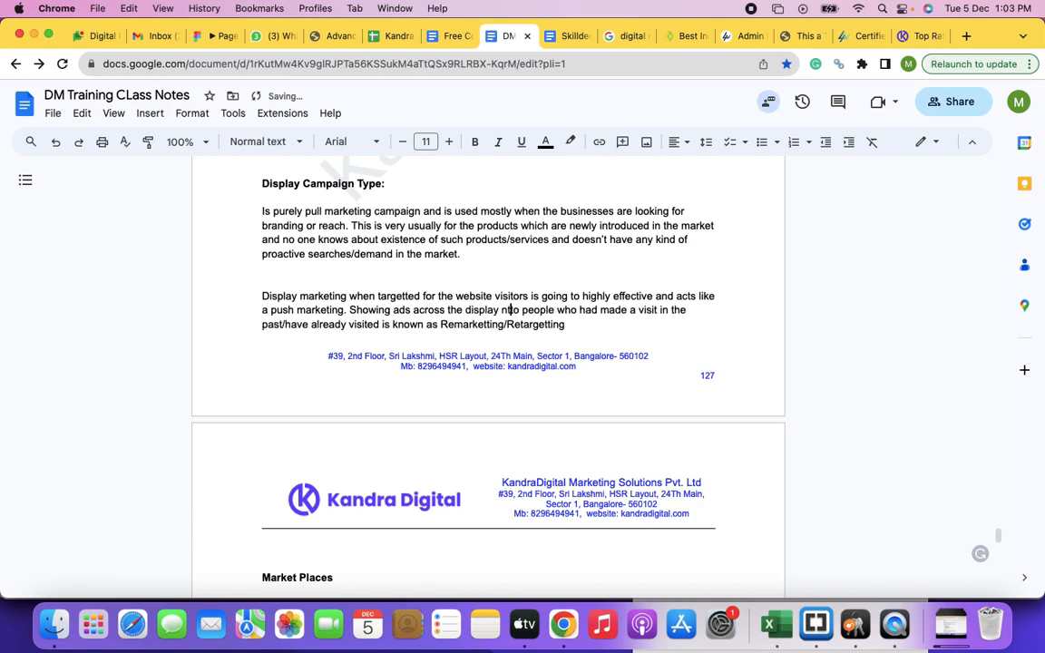
key(Delete)
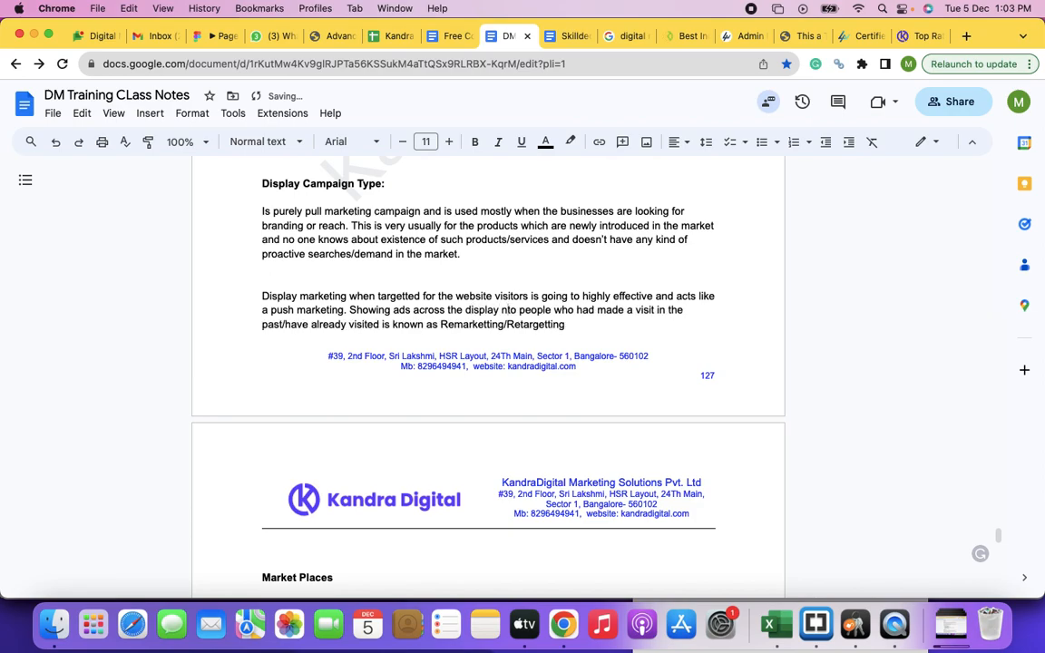
text(etwork )
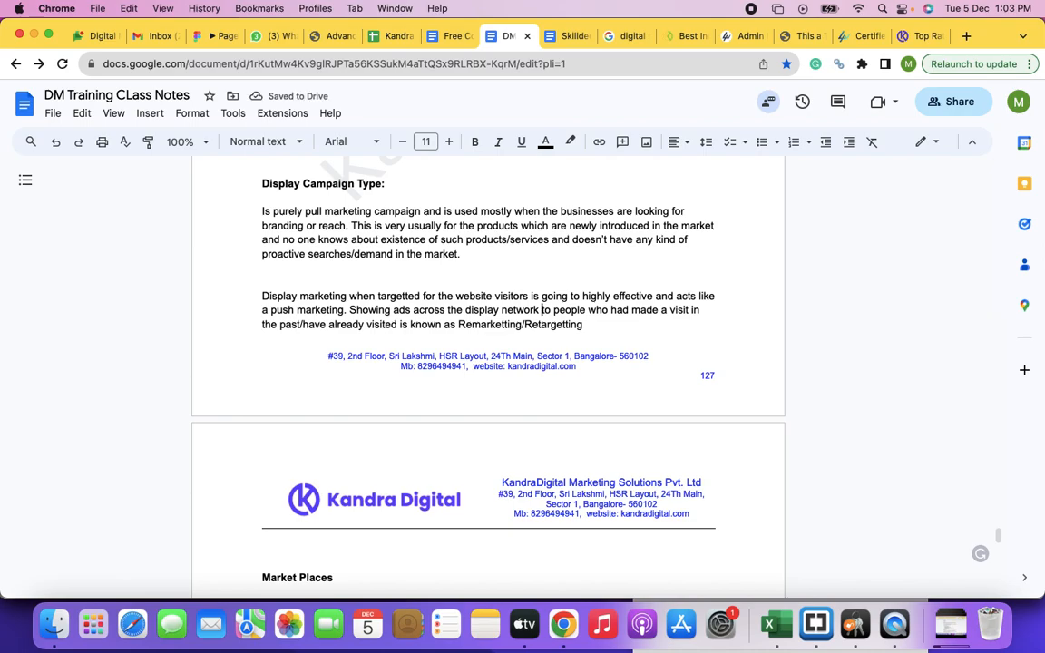
text(and search e)
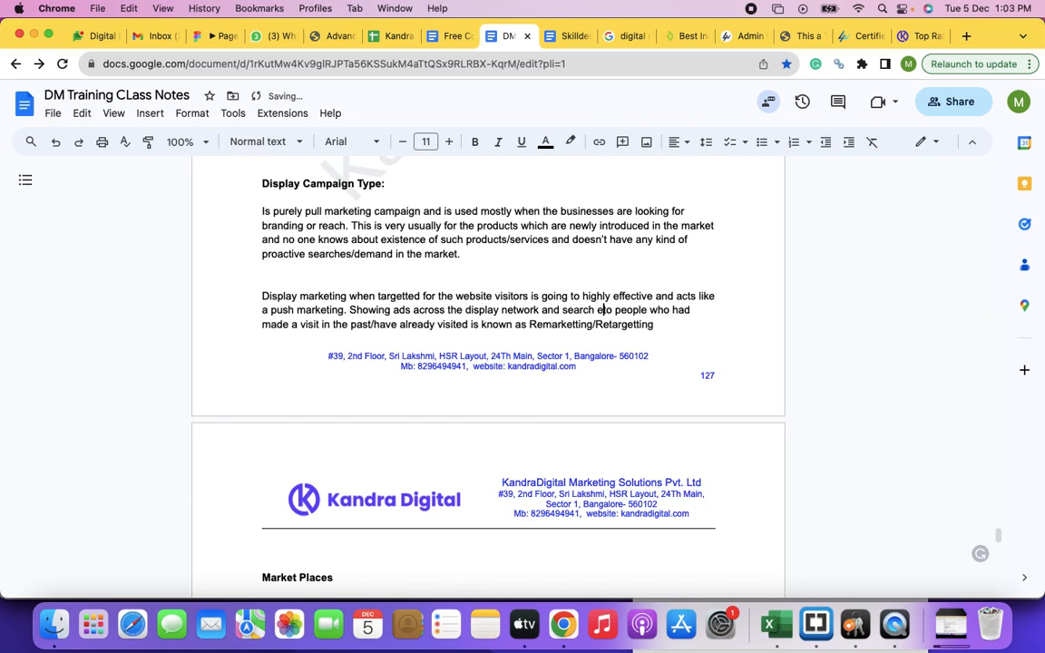
text(ngines)
Step: Reword the ad placements in the remarketing sentence to "display network, search engines and search partners"
click(565, 313)
key(BackSpace)
key(BackSpace)
key(BackSpace)
key(BackSpace)
key(BackSpace)
key(BackSpace)
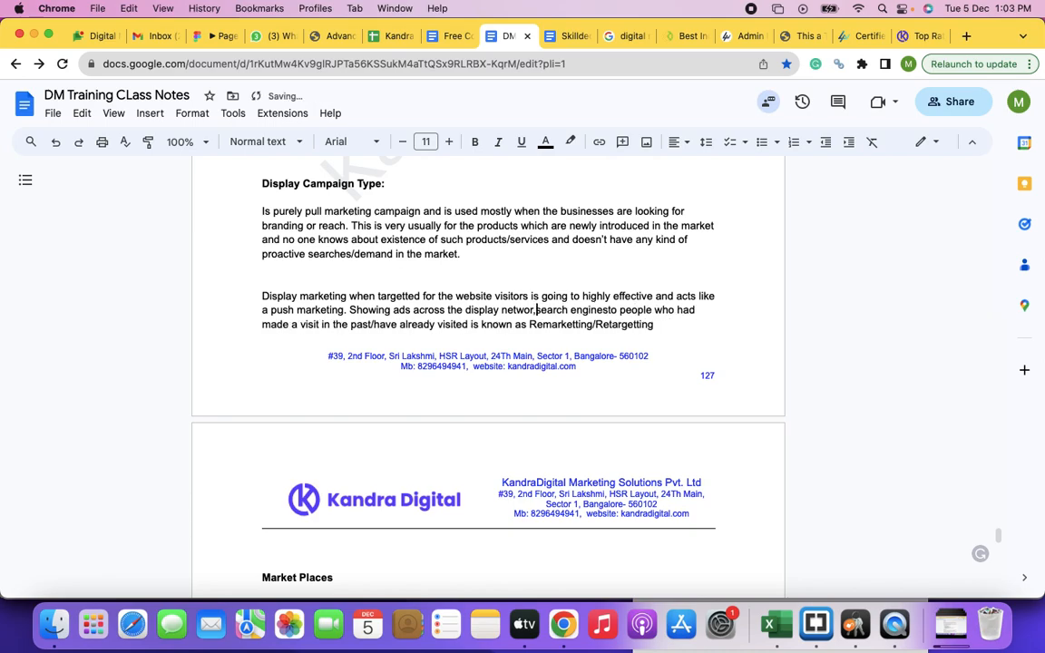
text(k,)
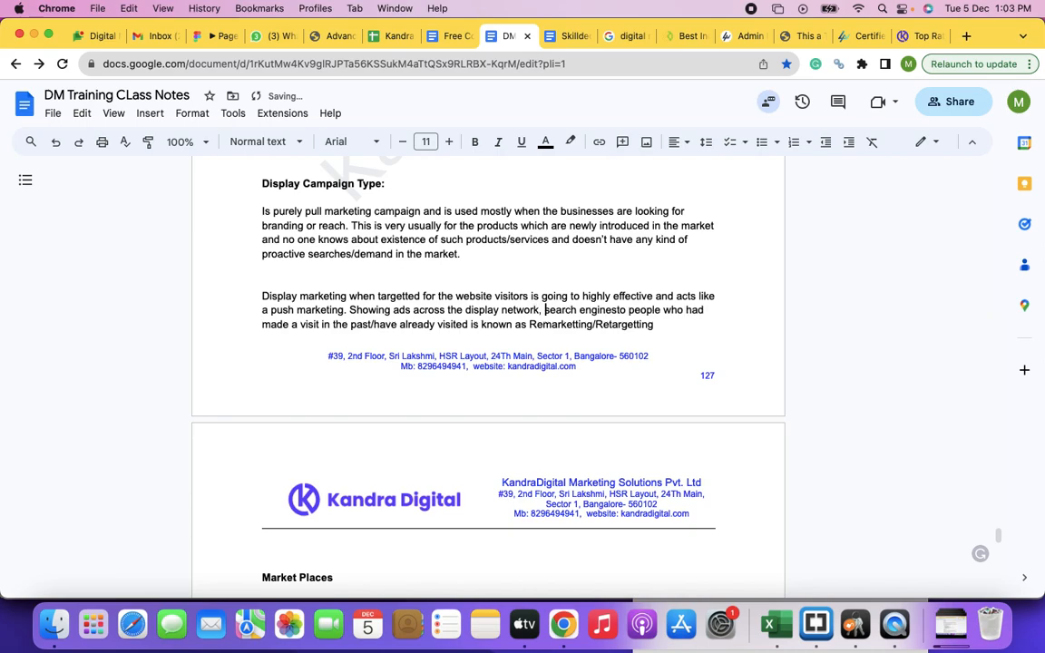
click(614, 315)
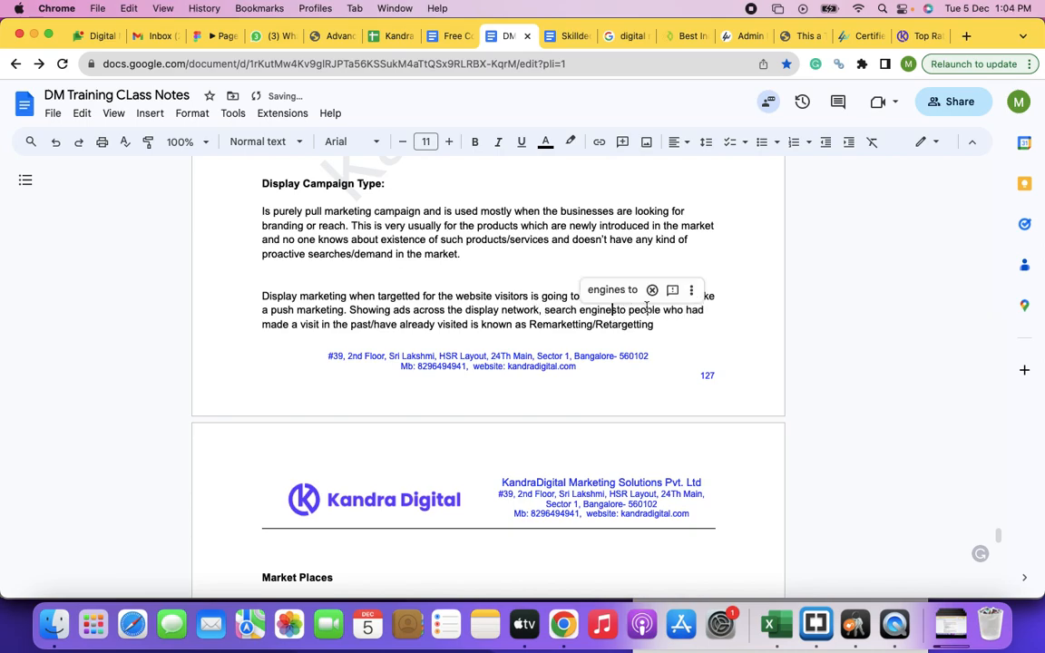
key(Right)
text(and search )
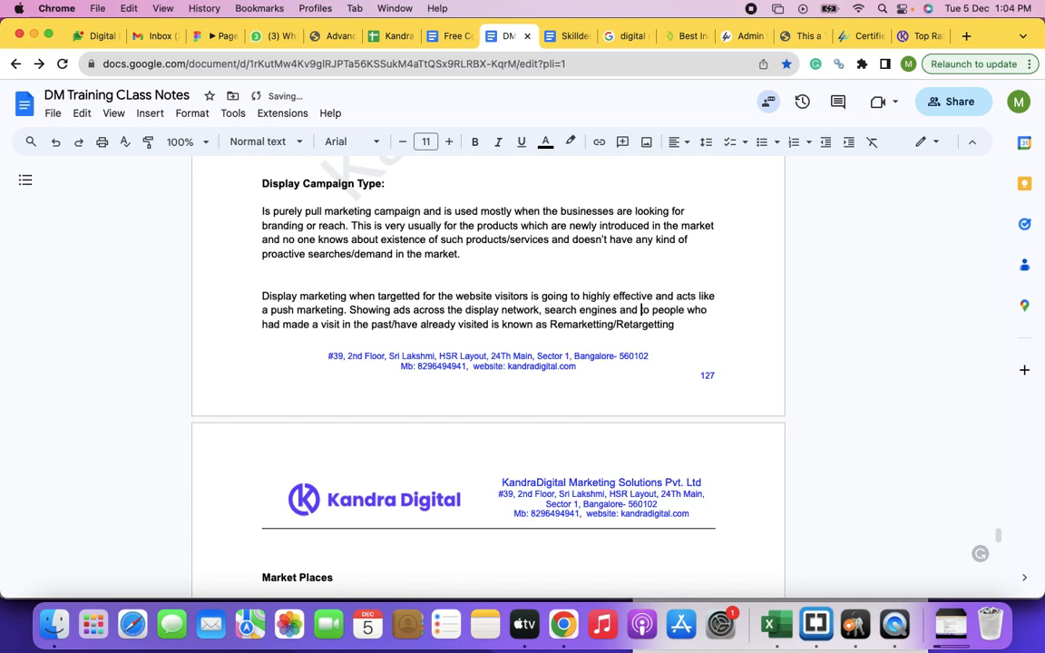
text(partners)
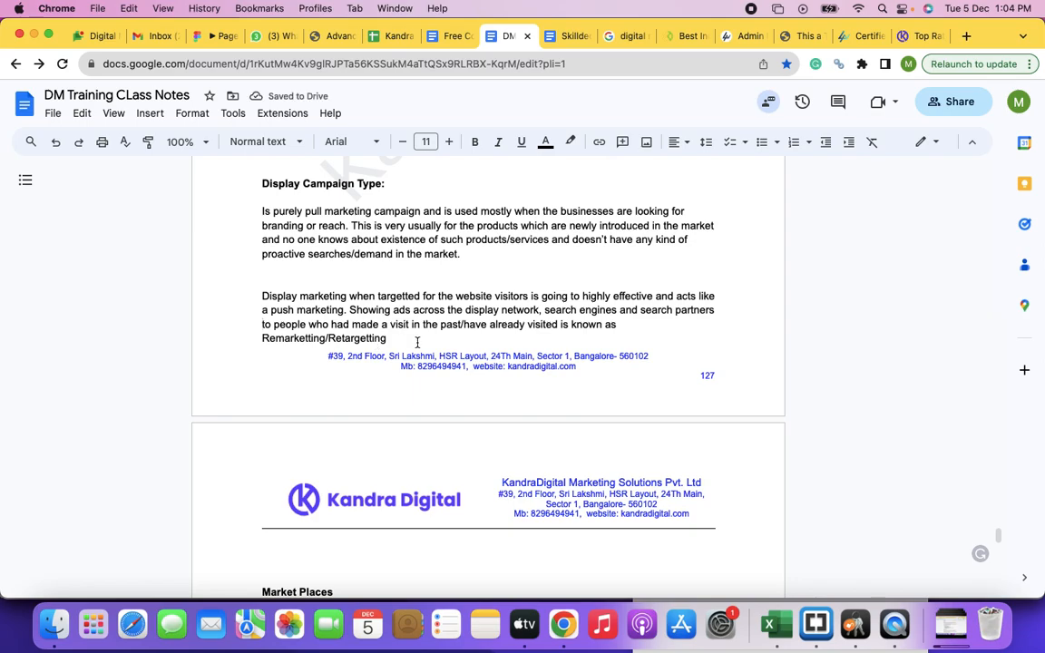
Step: Insert "the website" after "already visited" and add blank lines above the Market Places heading
click(560, 325)
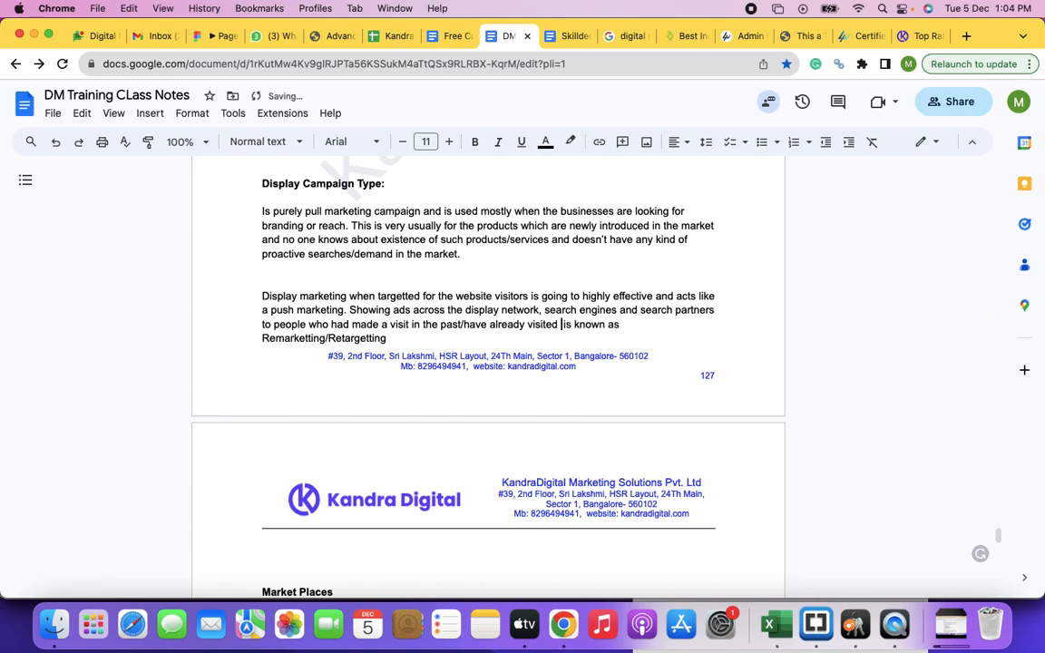
text(the website)
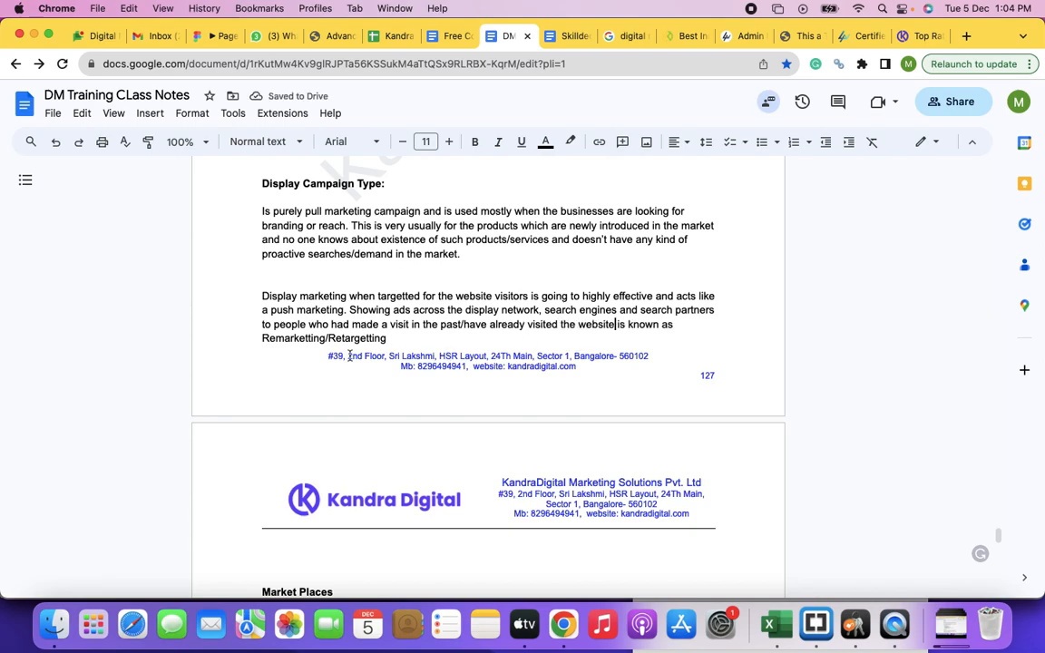
click(399, 348)
scroll(420, 342, down, 3)
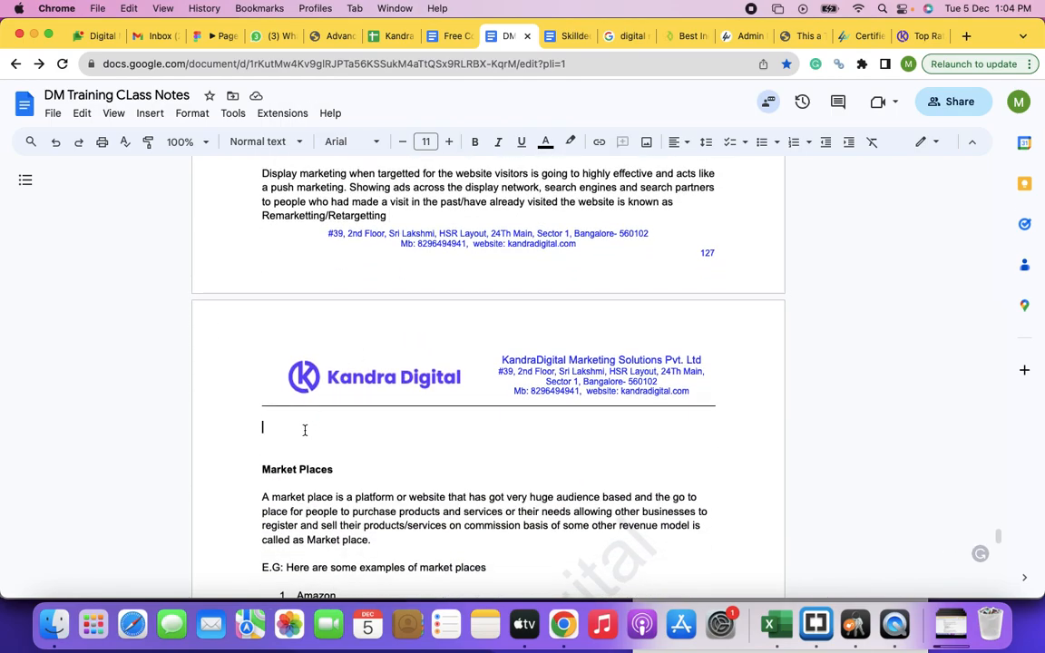
key(Down)
key(Return)
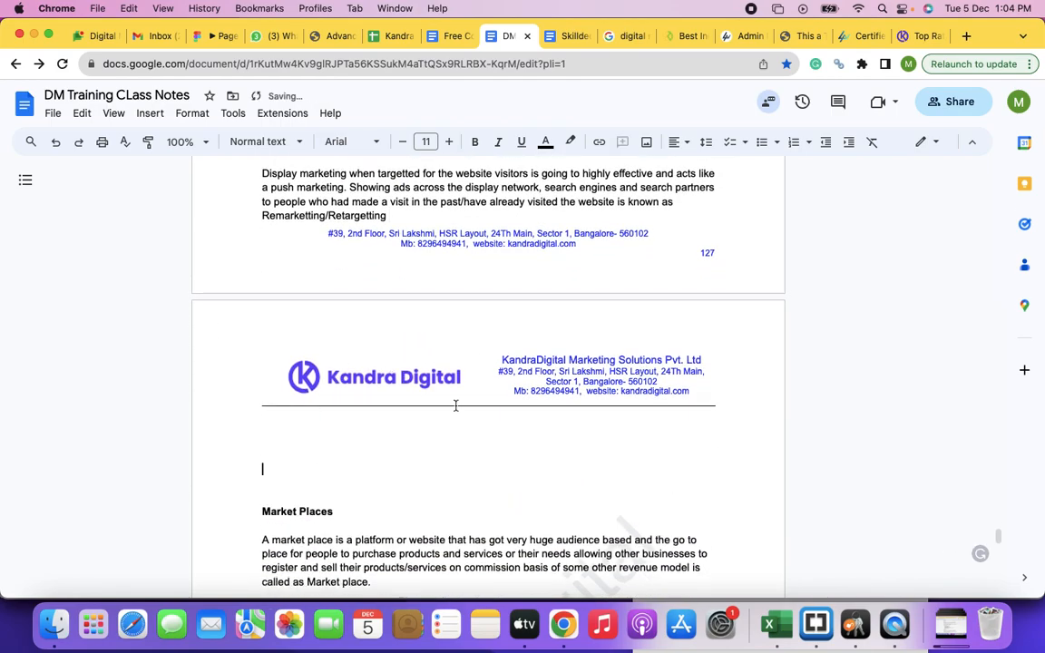
key(Return)
key(Return)
Step: Switch to the Google Ads browser window, reload the campaigns page and close the "Fully Automated Ed-Tech" page
key(super+grave)
key(super+grave)
key(super+grave)
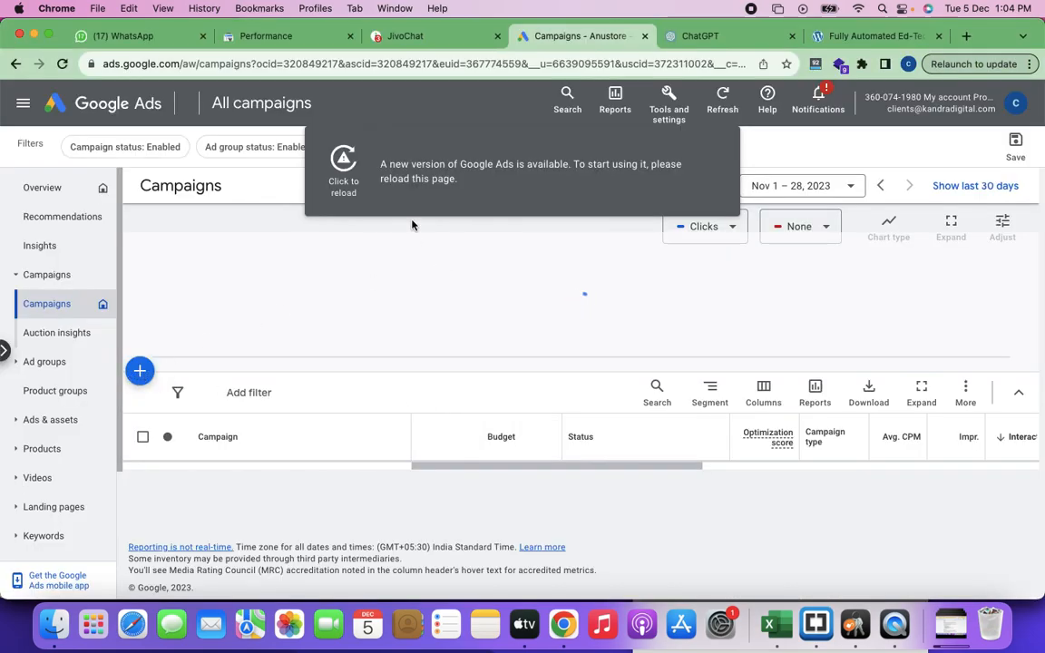
key(super+r)
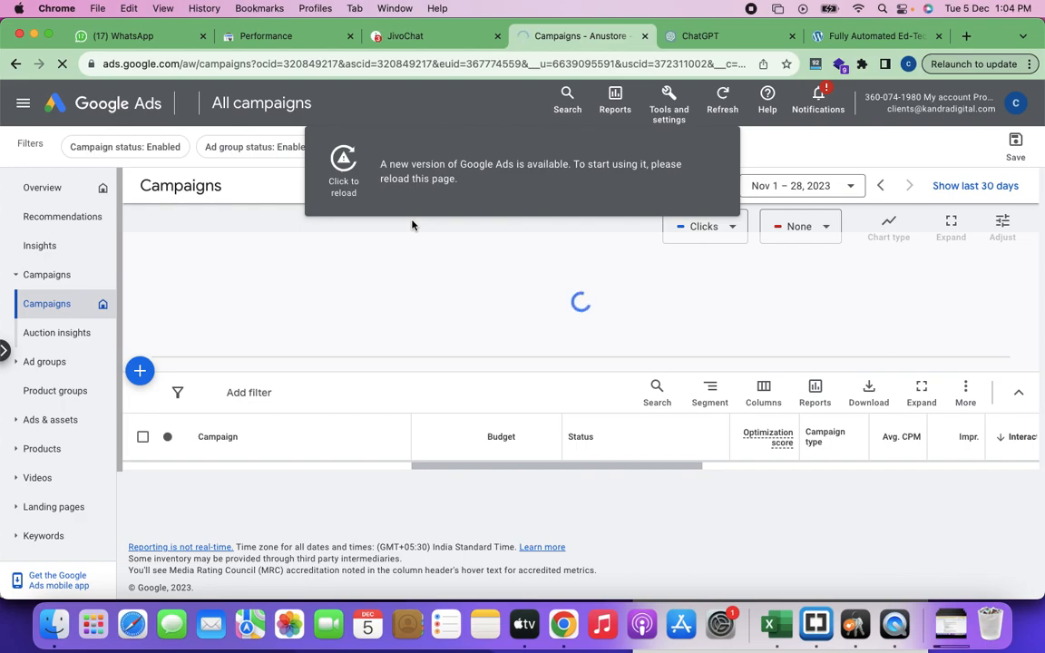
click(343, 167)
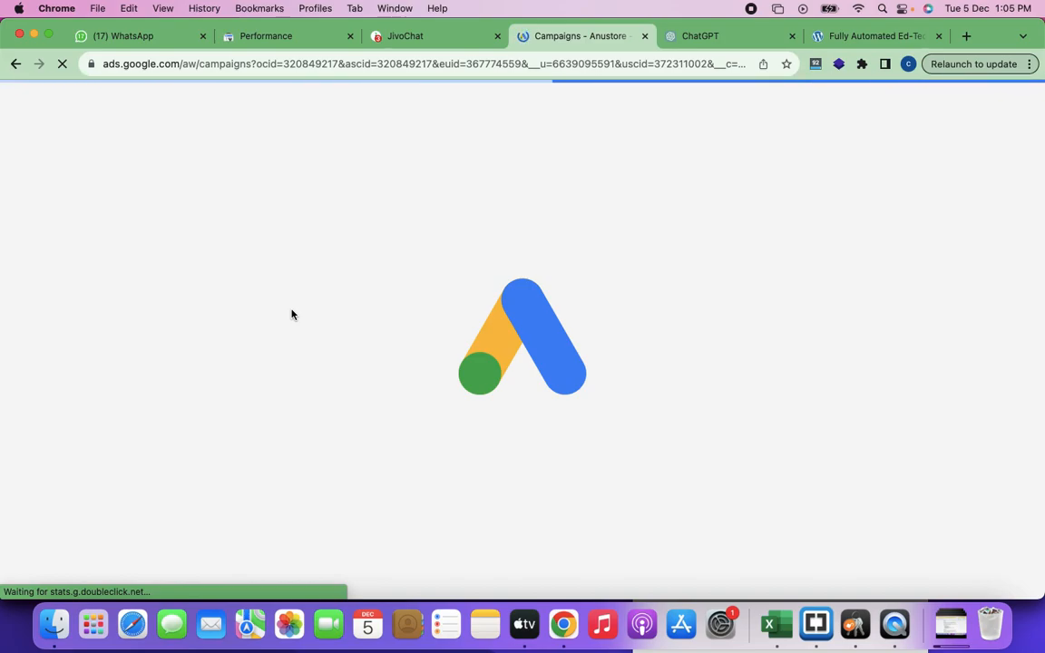
click(938, 36)
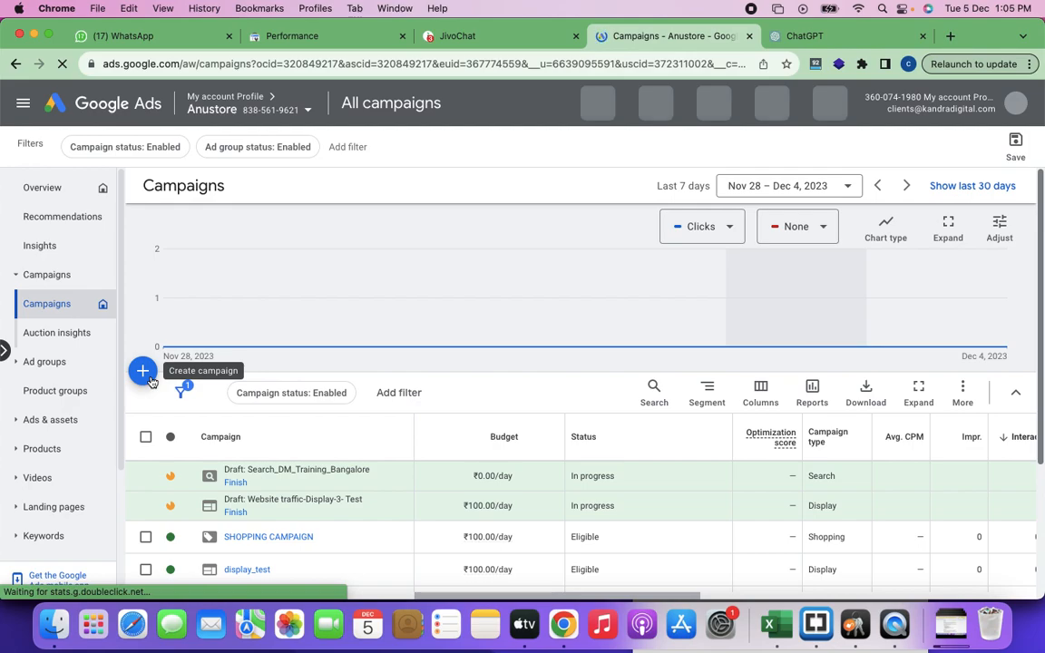
Step: Start creating a new campaign from the Anustore account's Campaigns page
click(151, 380)
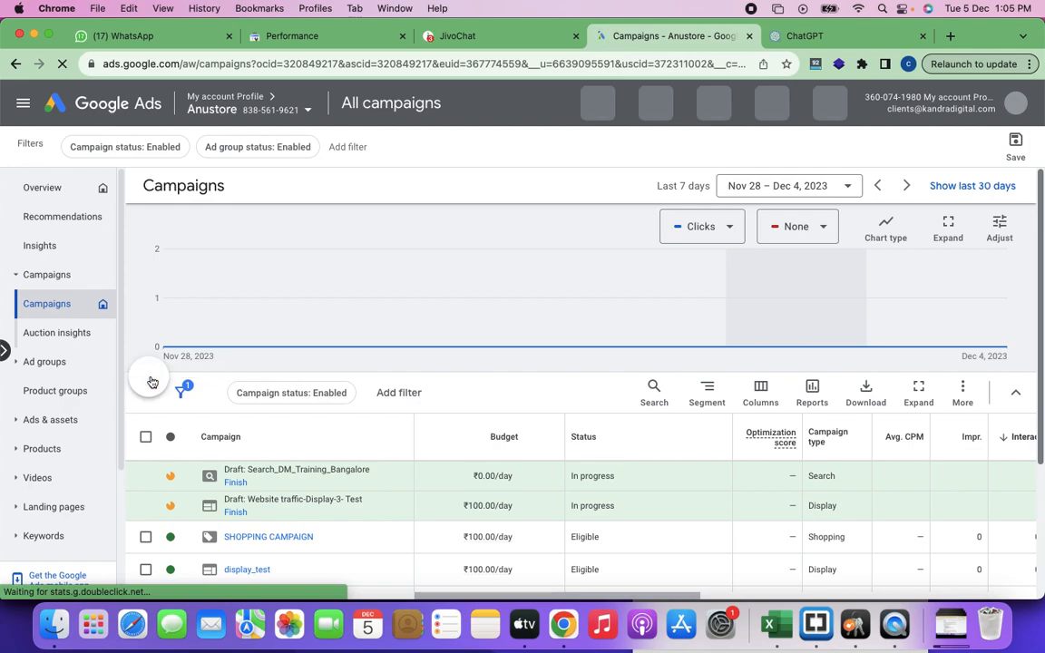
click(219, 391)
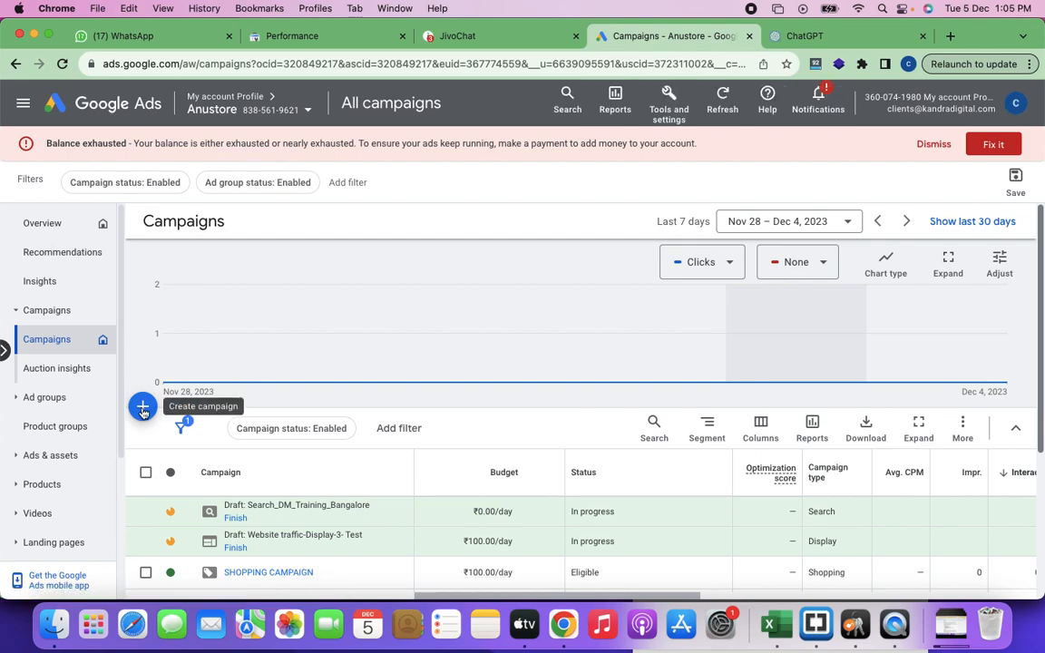
click(143, 410)
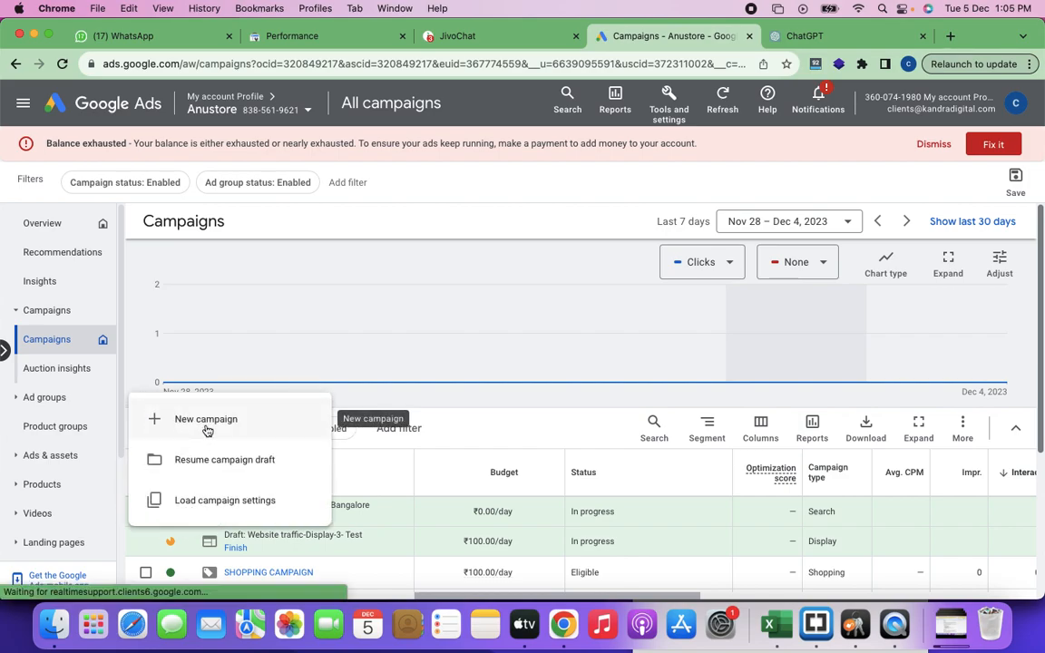
click(207, 424)
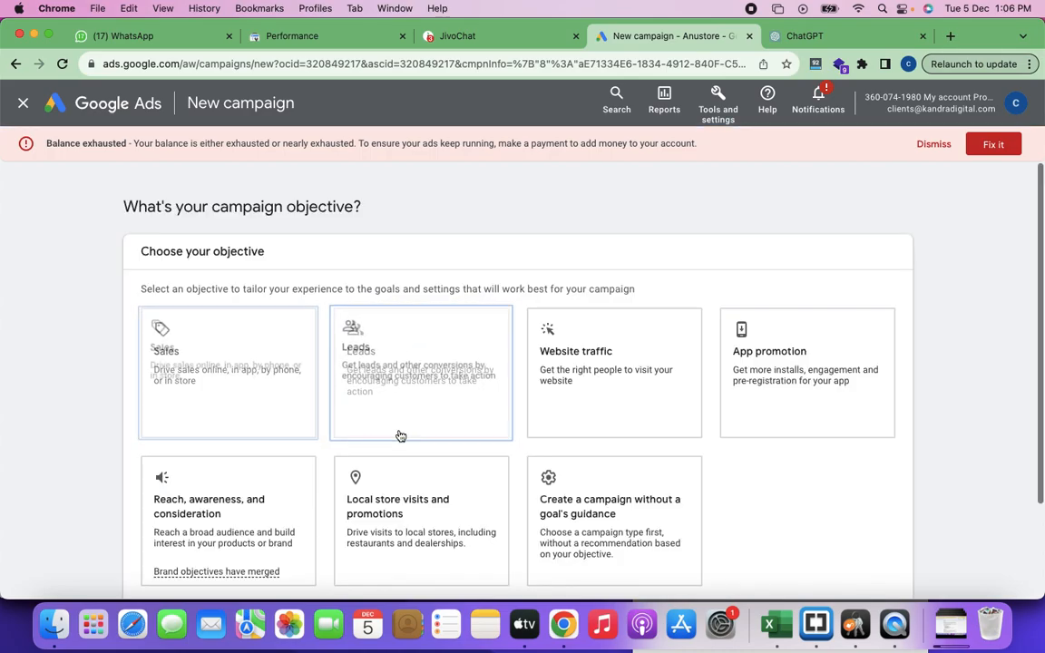
Step: Choose Website traffic as the campaign objective and continue with the default Page views conversion goal
scroll(432, 436, down, 2)
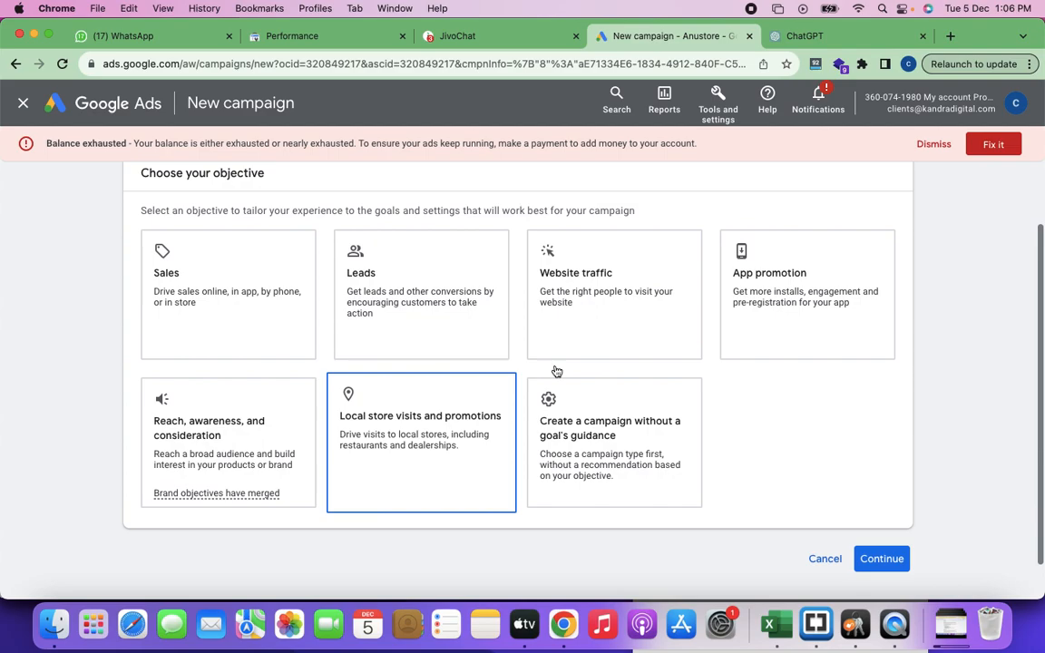
click(602, 348)
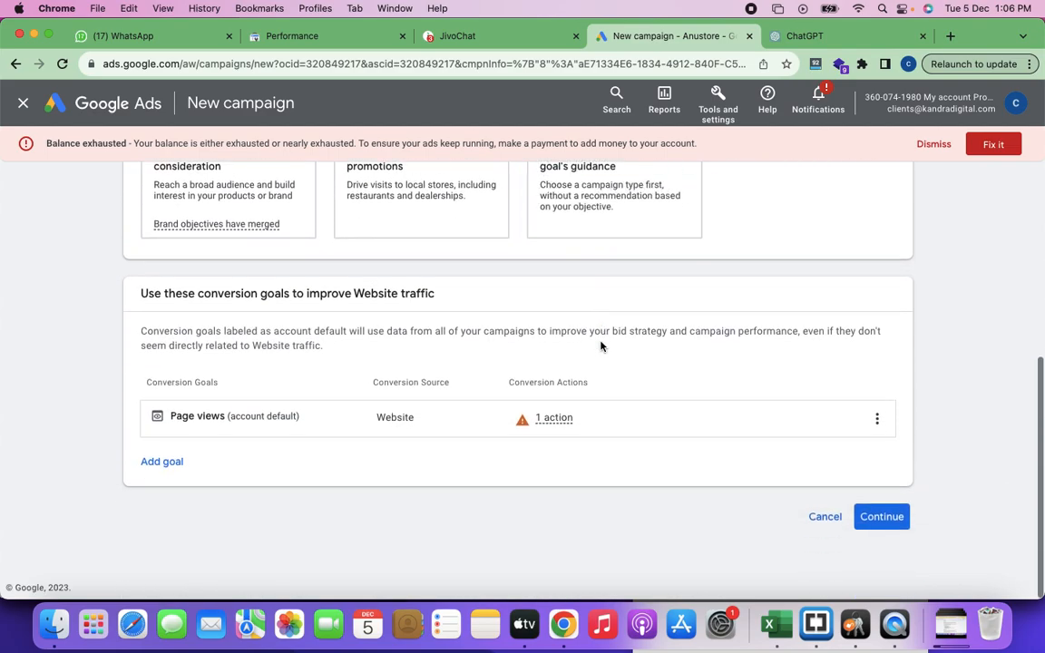
scroll(594, 418, up, 5)
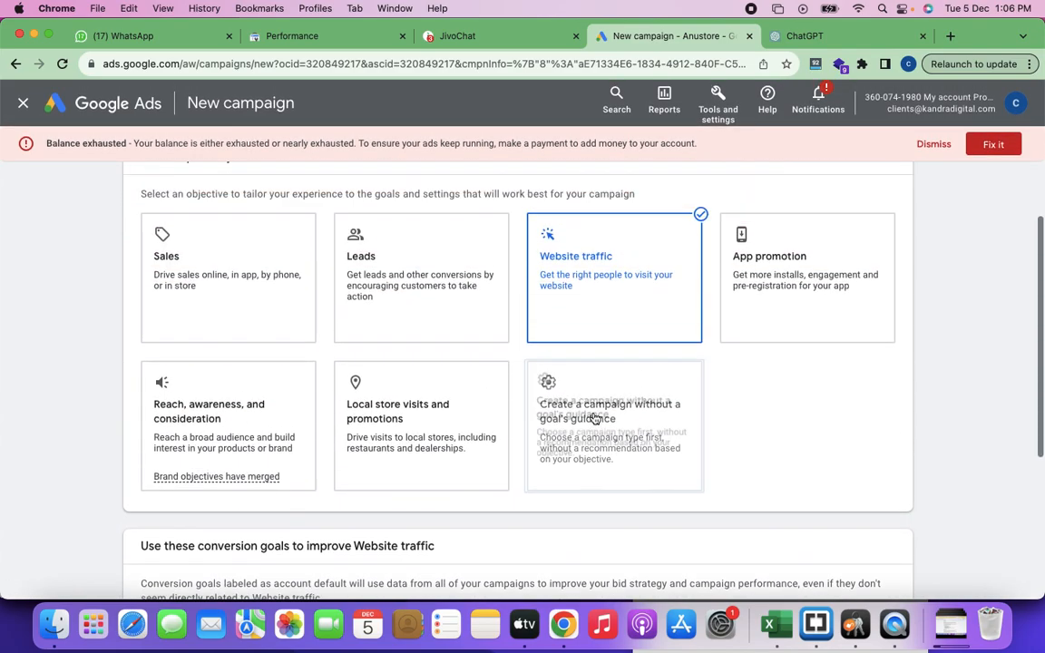
scroll(595, 417, down, 5)
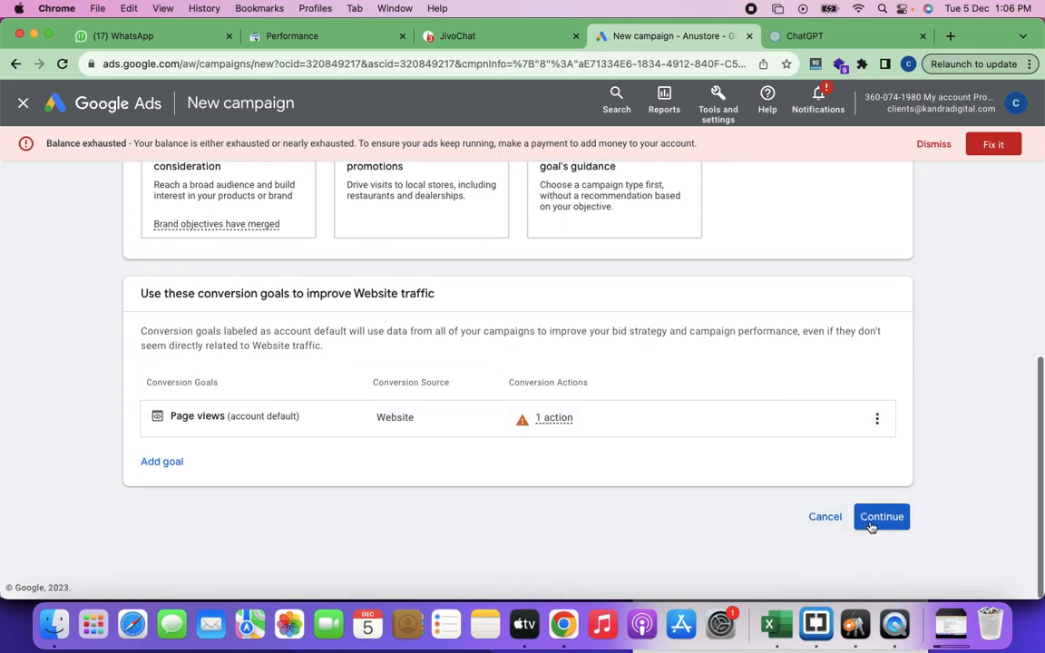
click(871, 517)
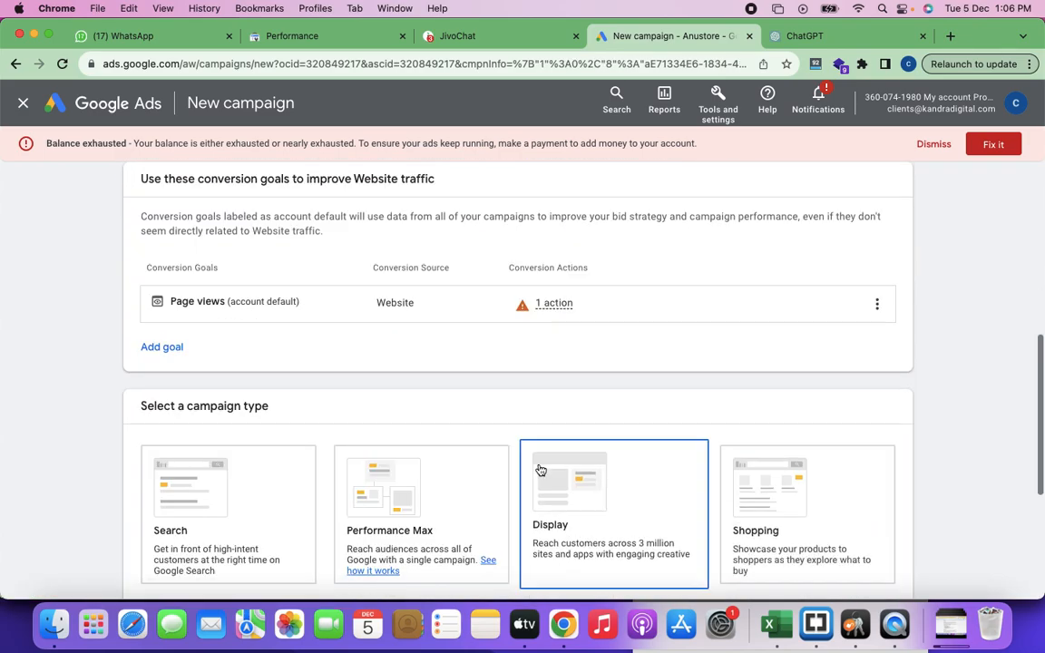
Step: Capture the "Select a campaign type" section as a screenshot and paste it above the Market Places heading in the Google Docs class notes
scroll(539, 467, down, 3)
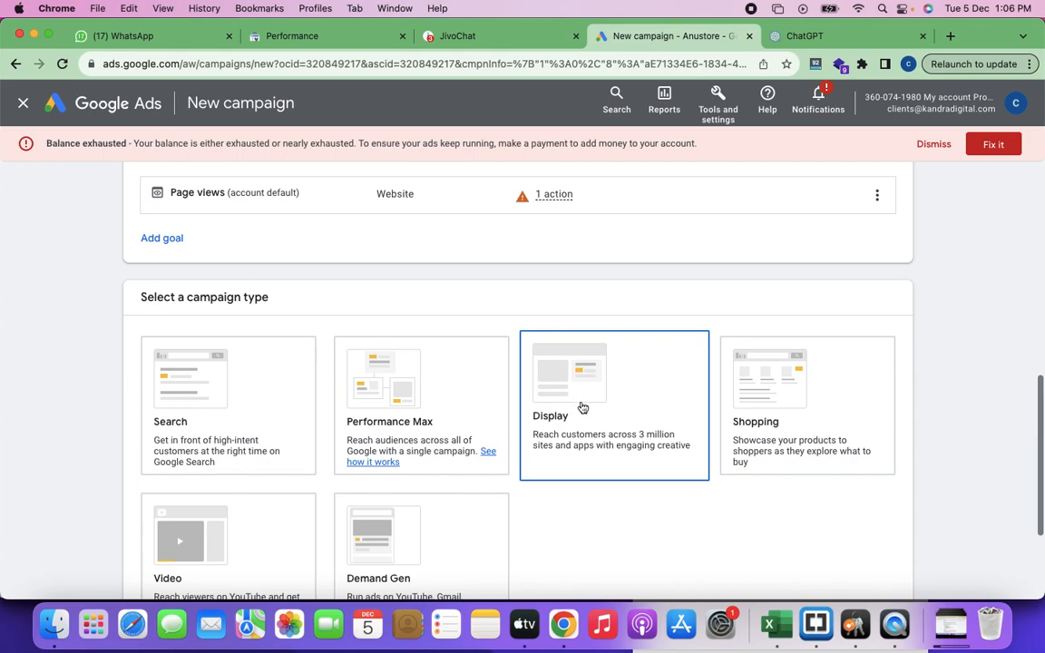
key(super+shift+4)
drag(124, 271, 911, 604)
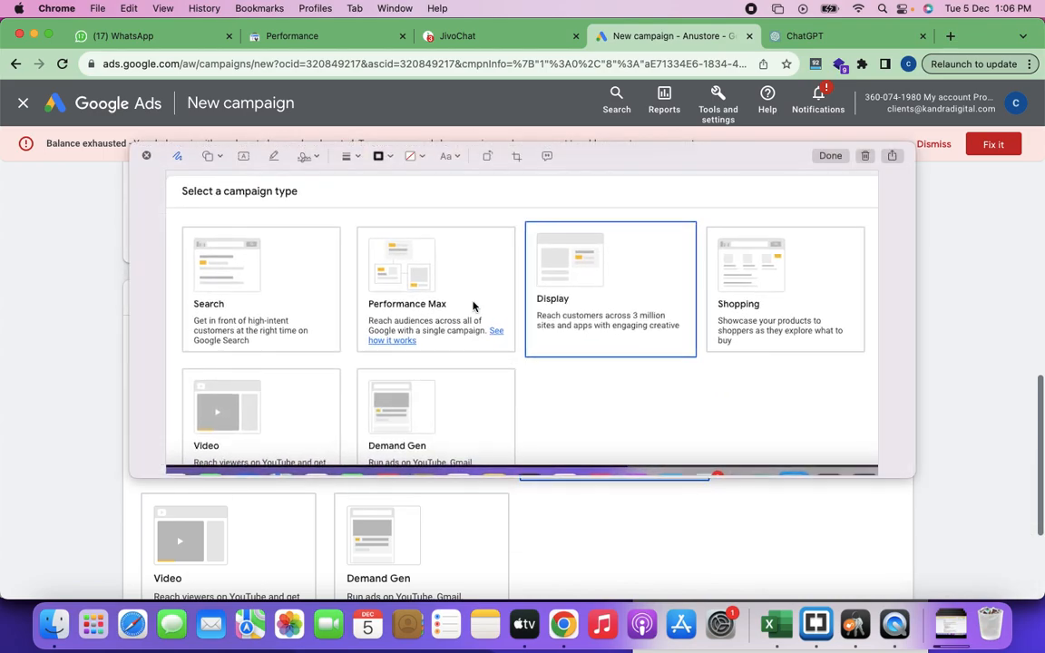
click(866, 156)
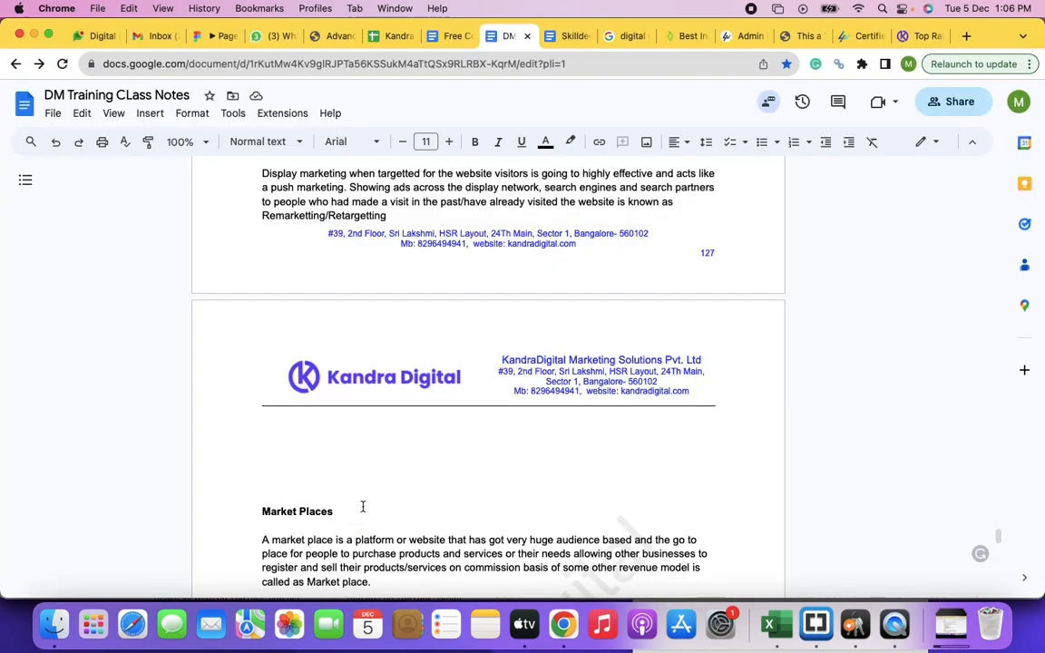
click(345, 466)
key(super+v)
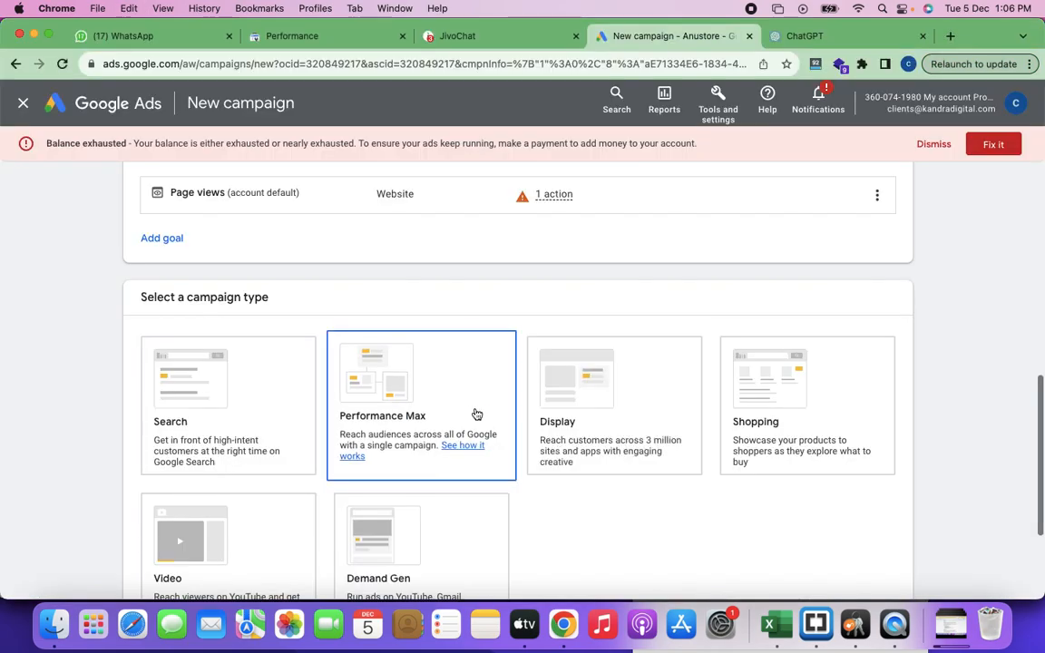
click(644, 432)
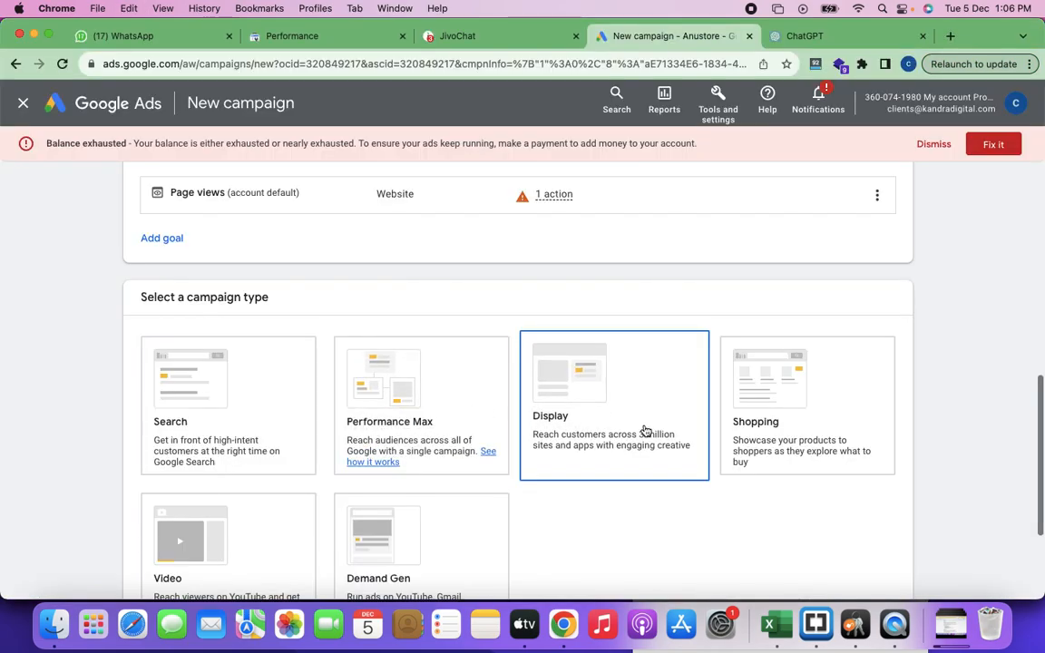
scroll(644, 427, down, 5)
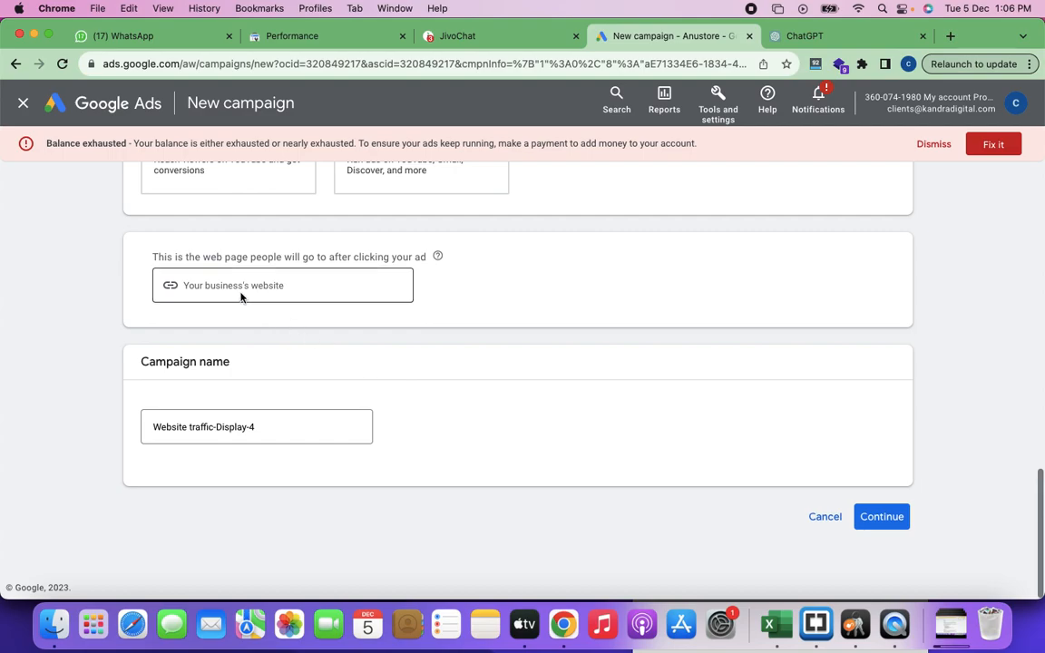
click(241, 295)
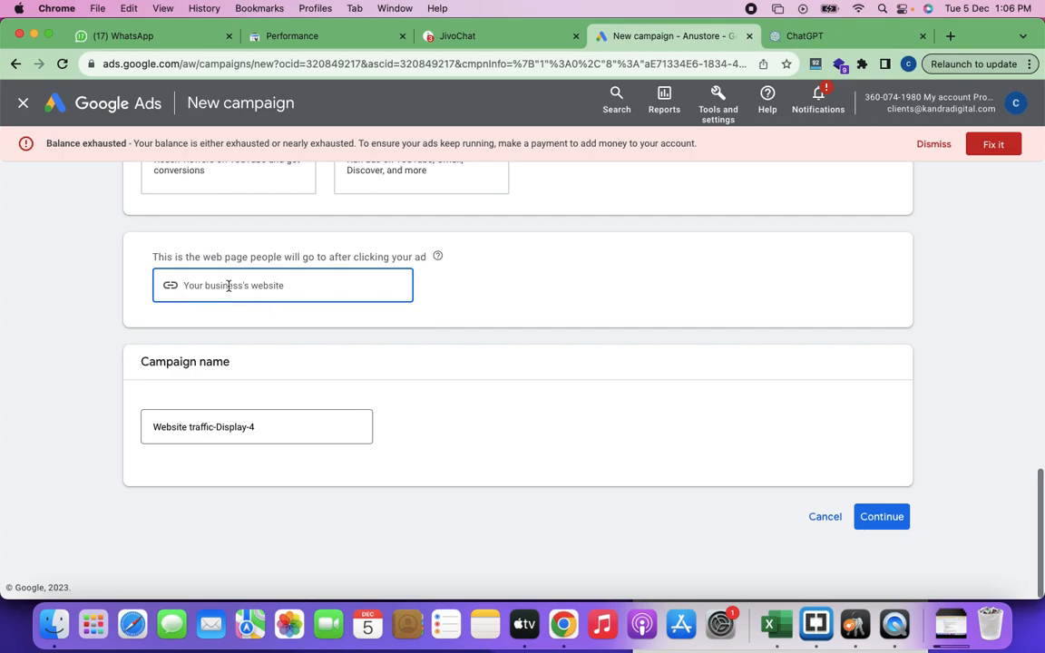
text(https://www.kandradigital.com)
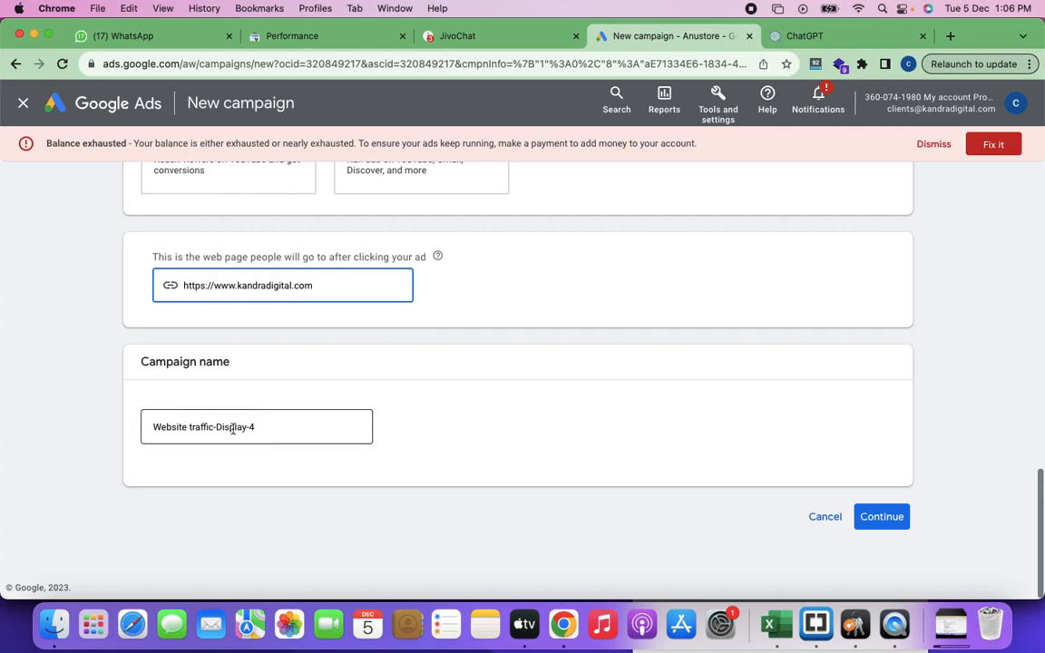
click(259, 431)
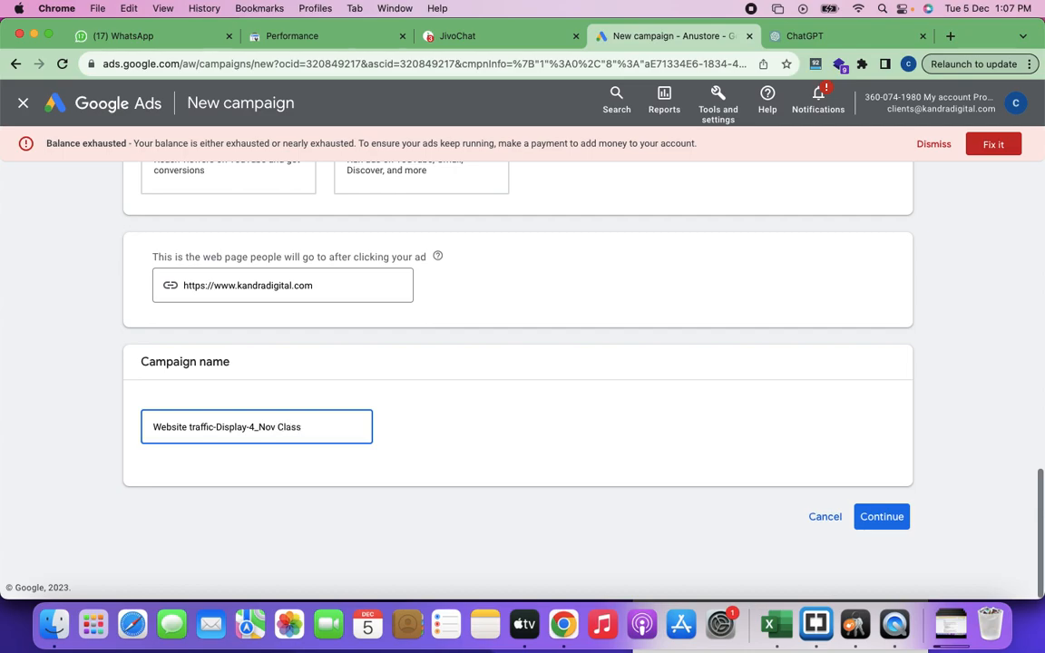
click(875, 518)
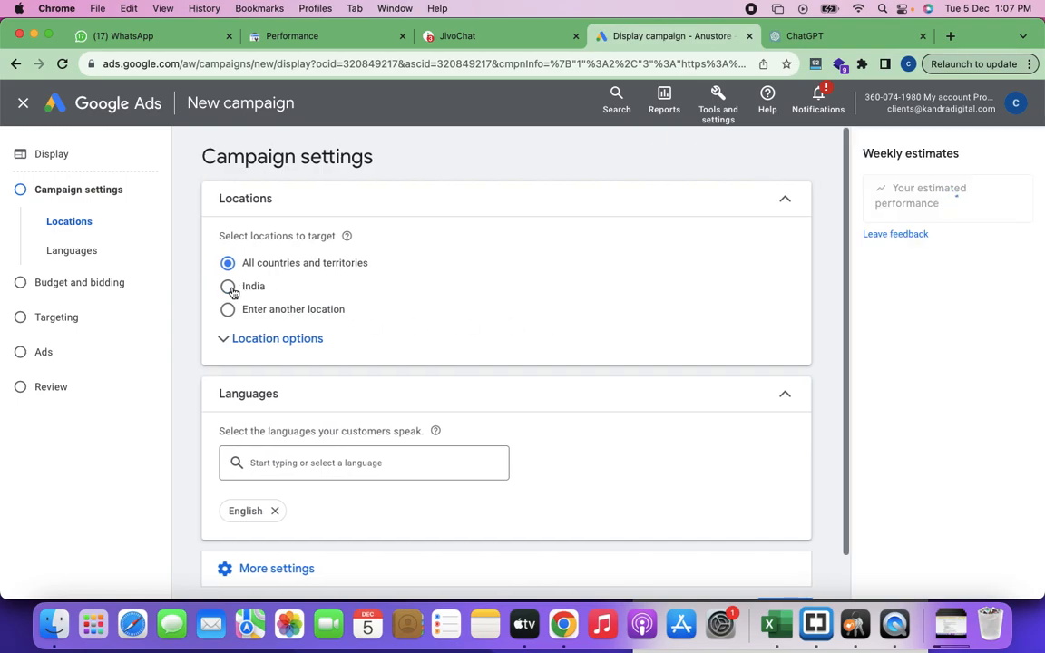
Step: Target the city of Bengaluru, Karnataka, India as the campaign location and review the language setting
click(228, 289)
click(229, 312)
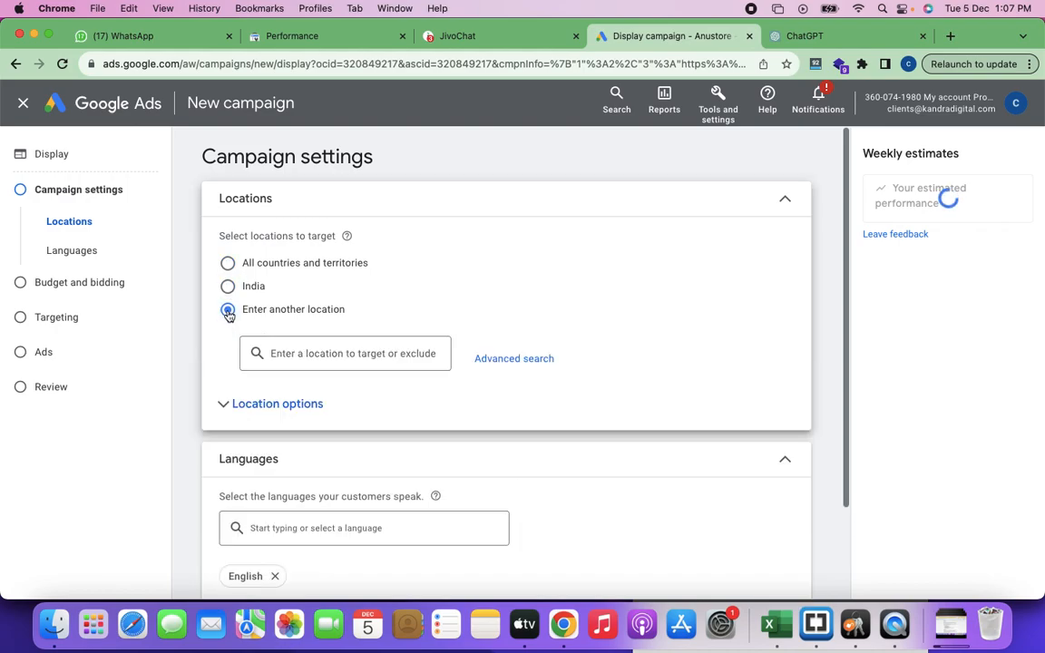
click(288, 352)
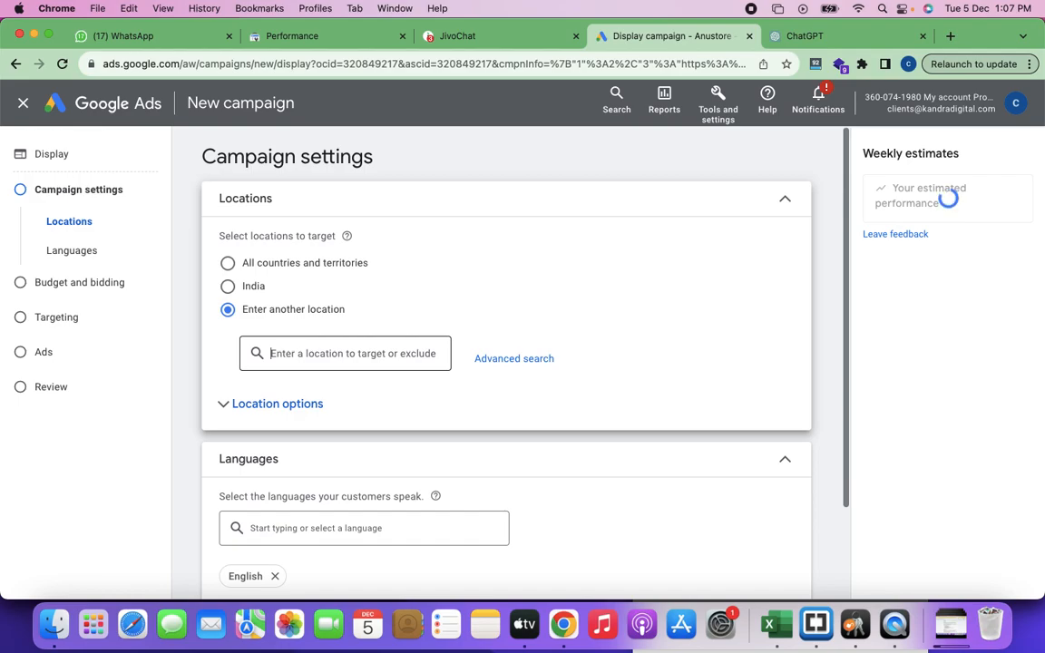
text(Banga)
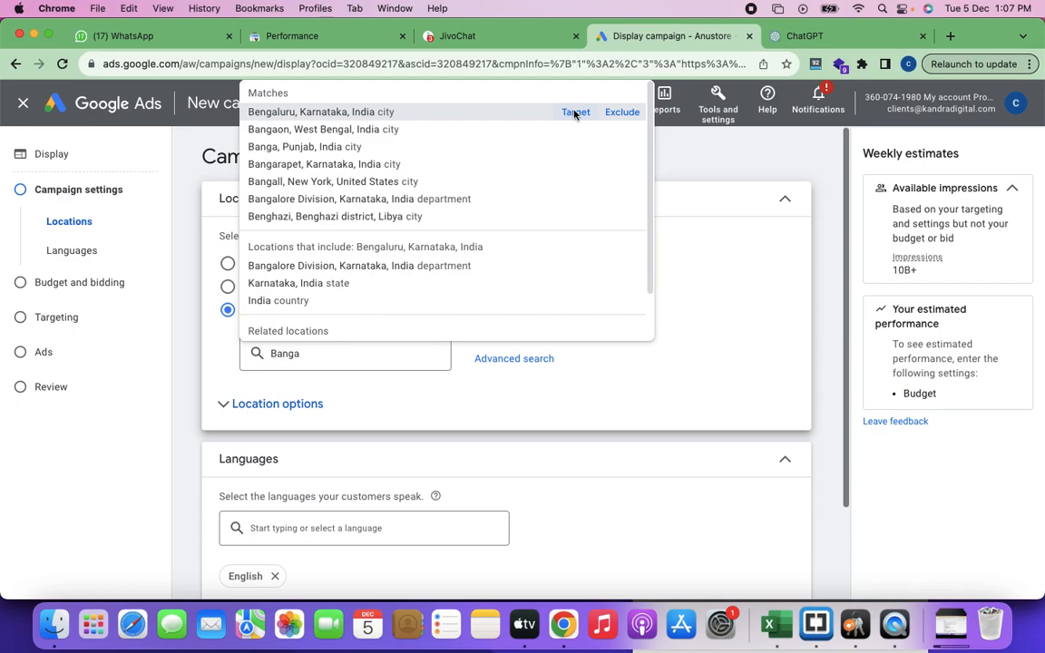
click(574, 112)
scroll(420, 397, down, 3)
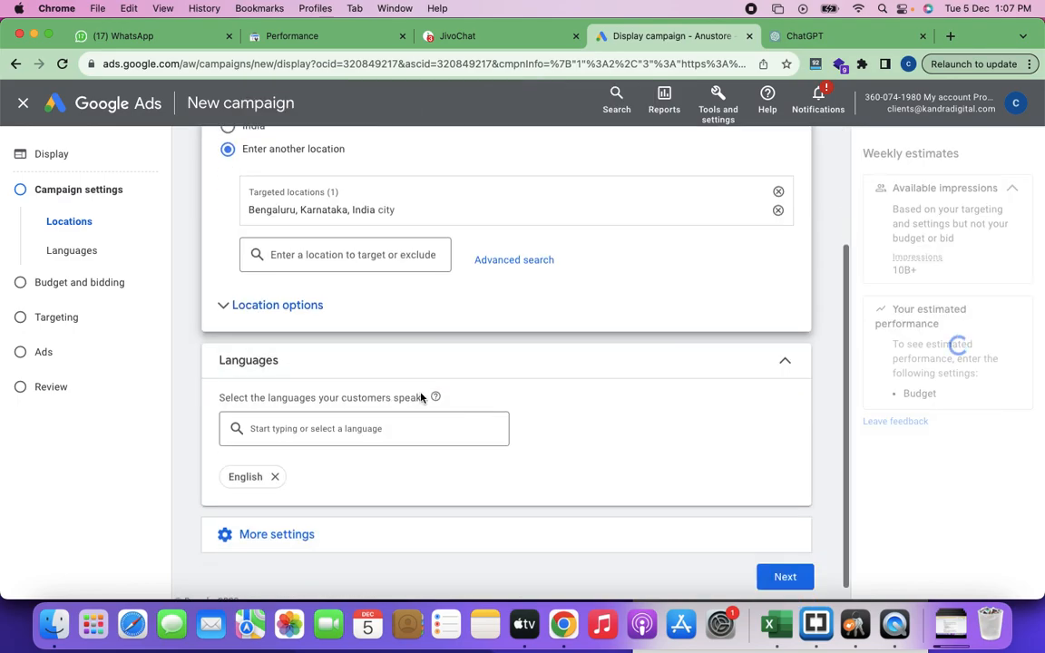
scroll(327, 390, down, 1)
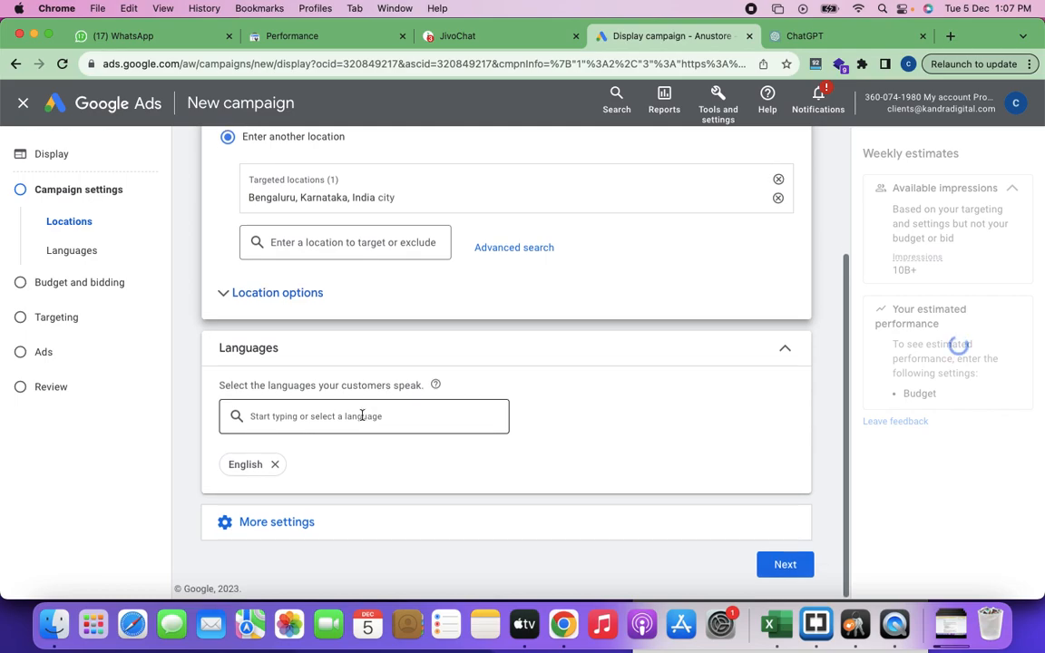
scroll(352, 394, up, 2)
scroll(324, 492, down, 2)
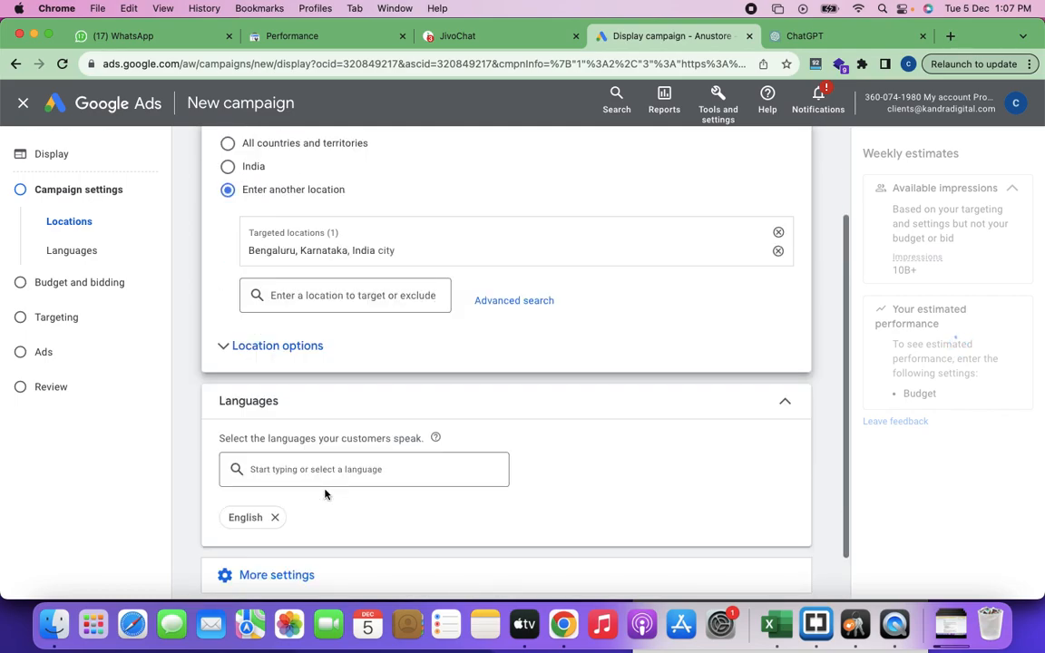
Step: Proceed to the budget settings and set the average daily budget to ₹100
click(785, 566)
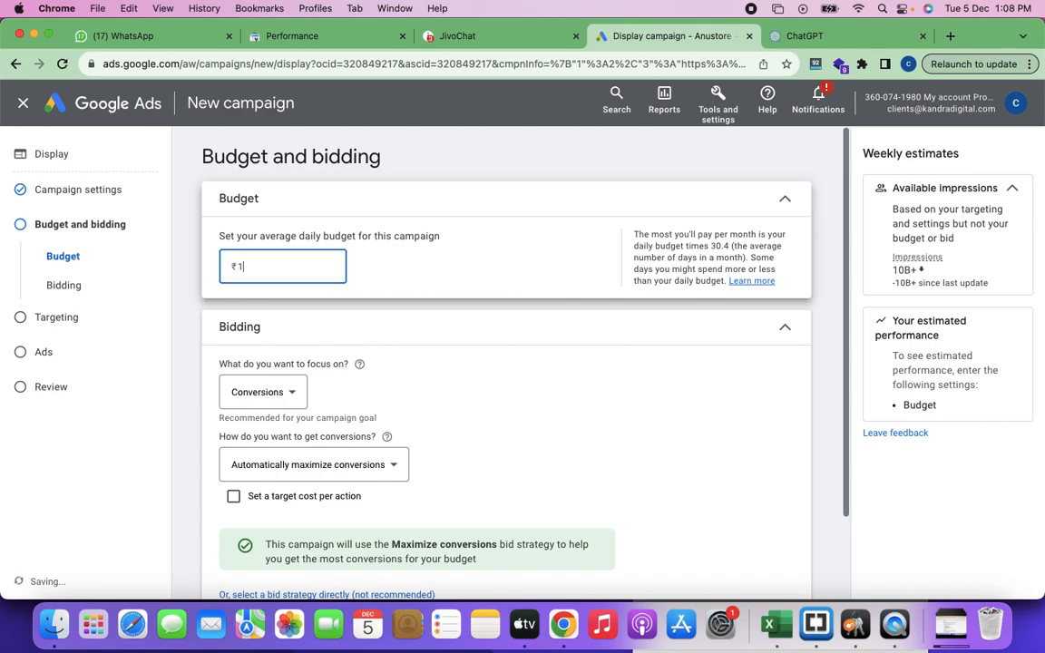
click(447, 329)
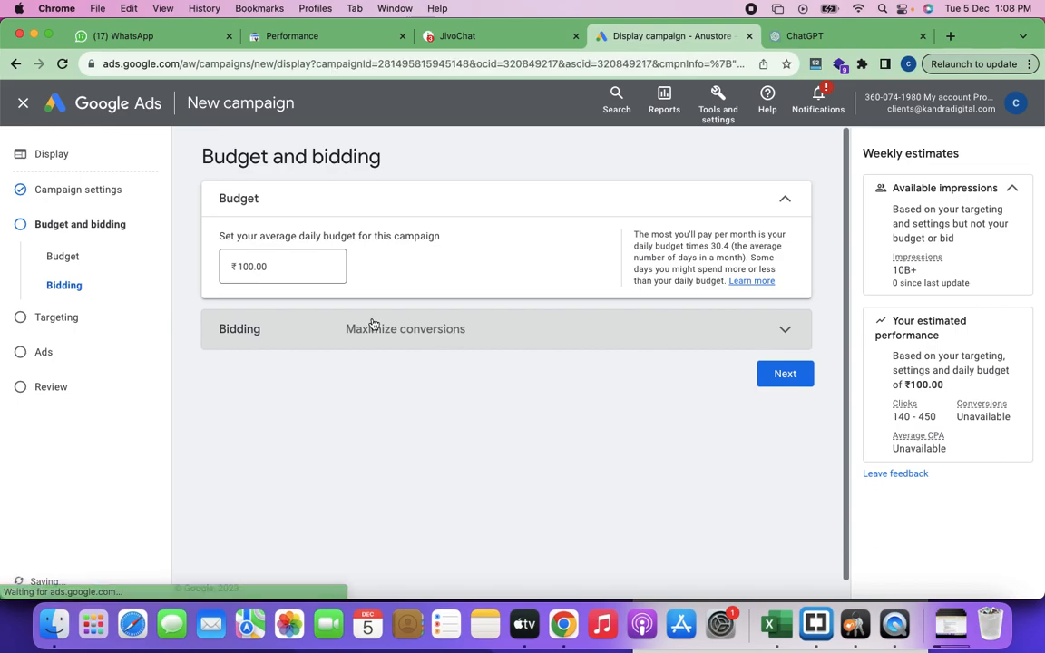
click(427, 343)
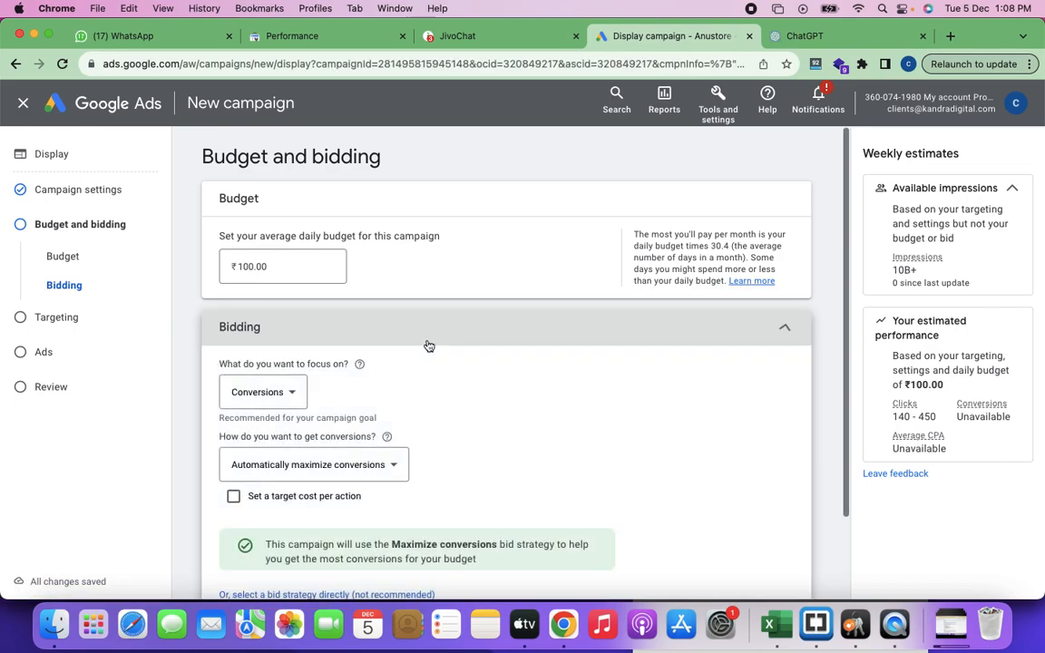
Step: Look through the bidding focus options and try manually set bids for getting conversions
click(294, 396)
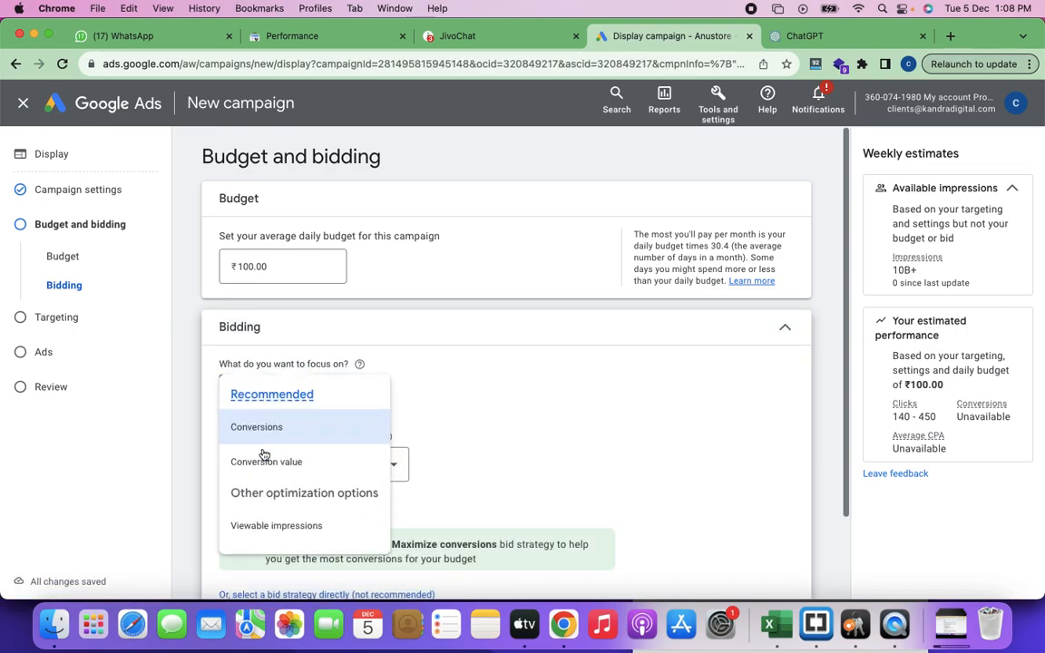
scroll(289, 465, down, 1)
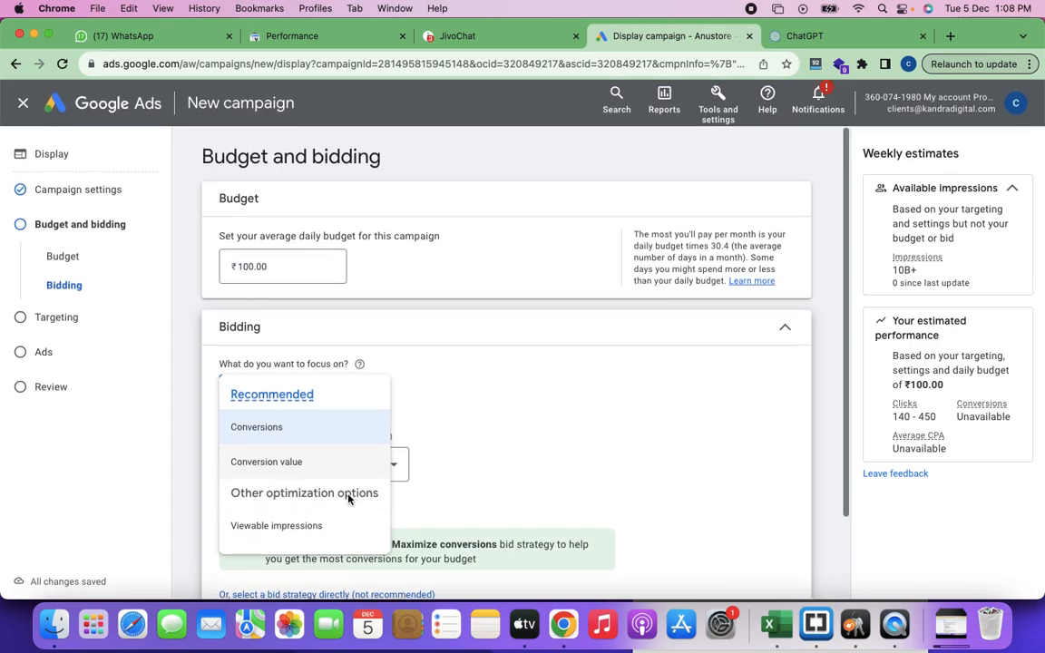
click(481, 432)
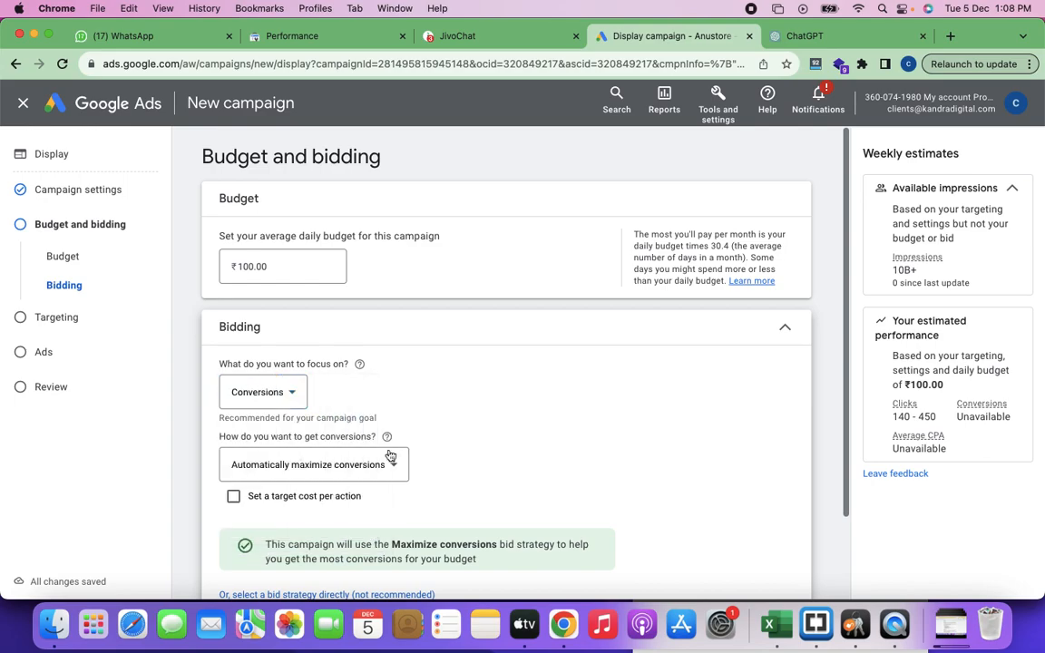
click(397, 467)
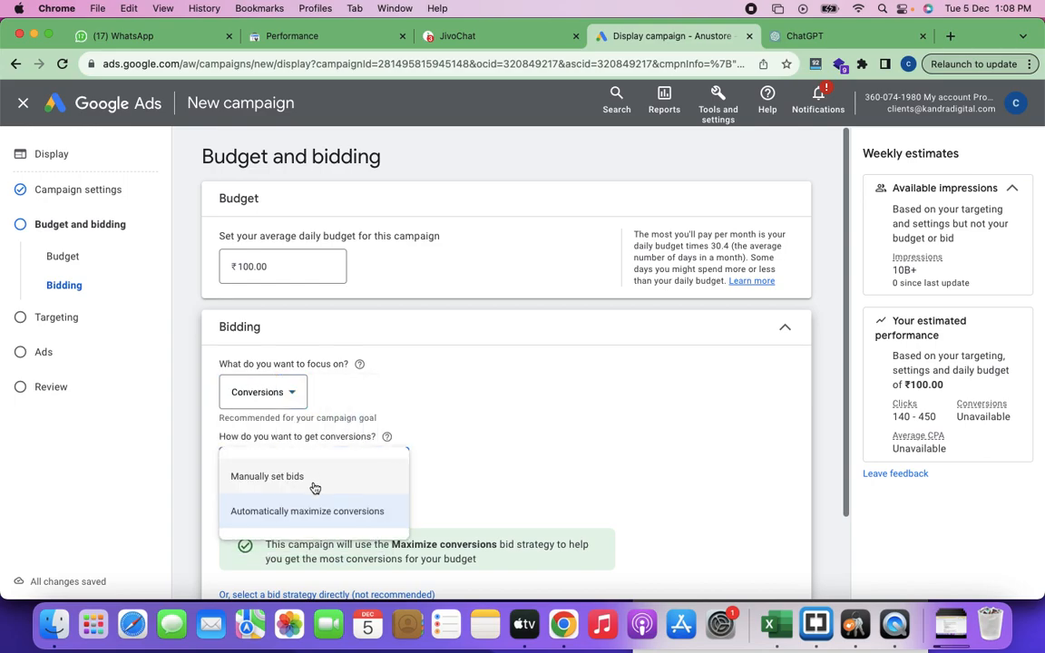
click(315, 488)
click(296, 399)
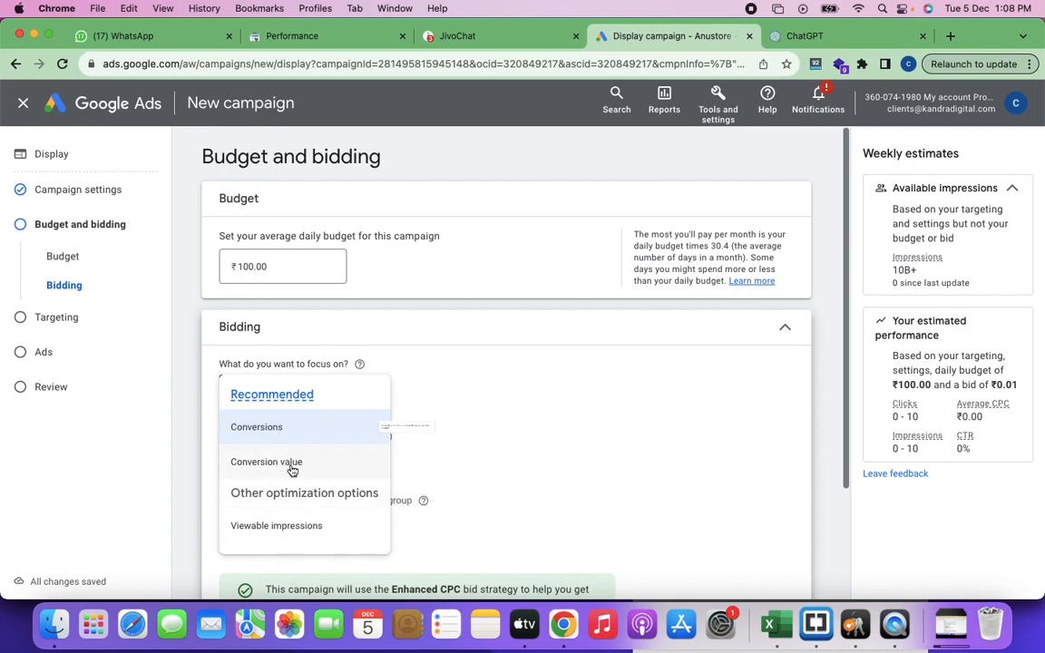
click(596, 423)
scroll(597, 422, down, 3)
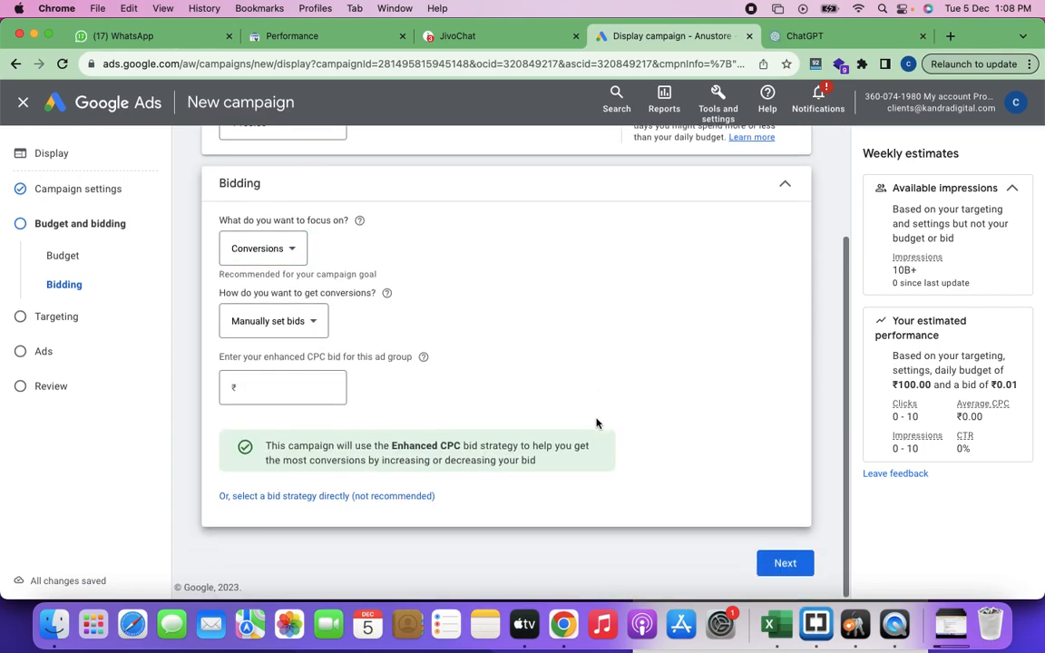
Step: Switch to selecting a bid strategy directly and choose Maximize clicks as the campaign's automated bid strategy
click(404, 499)
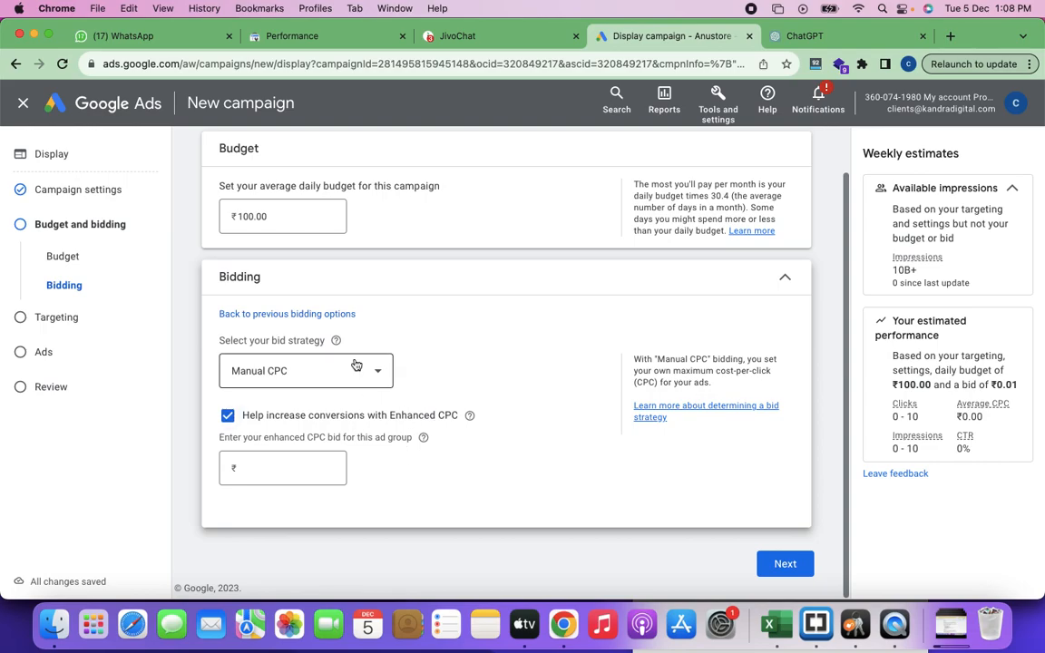
scroll(390, 328, up, 2)
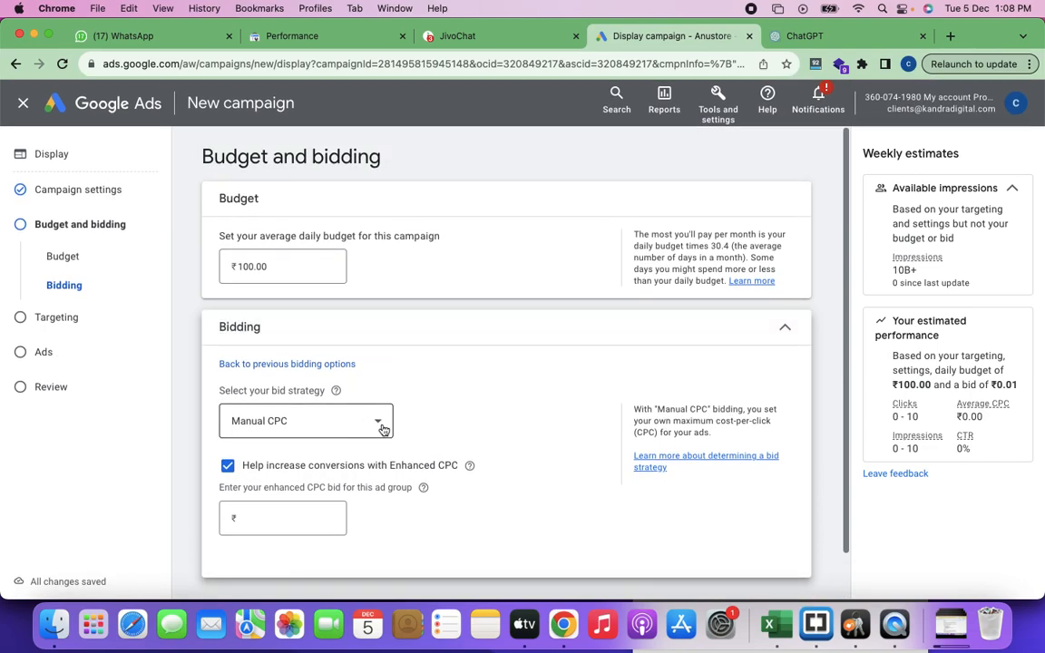
click(377, 426)
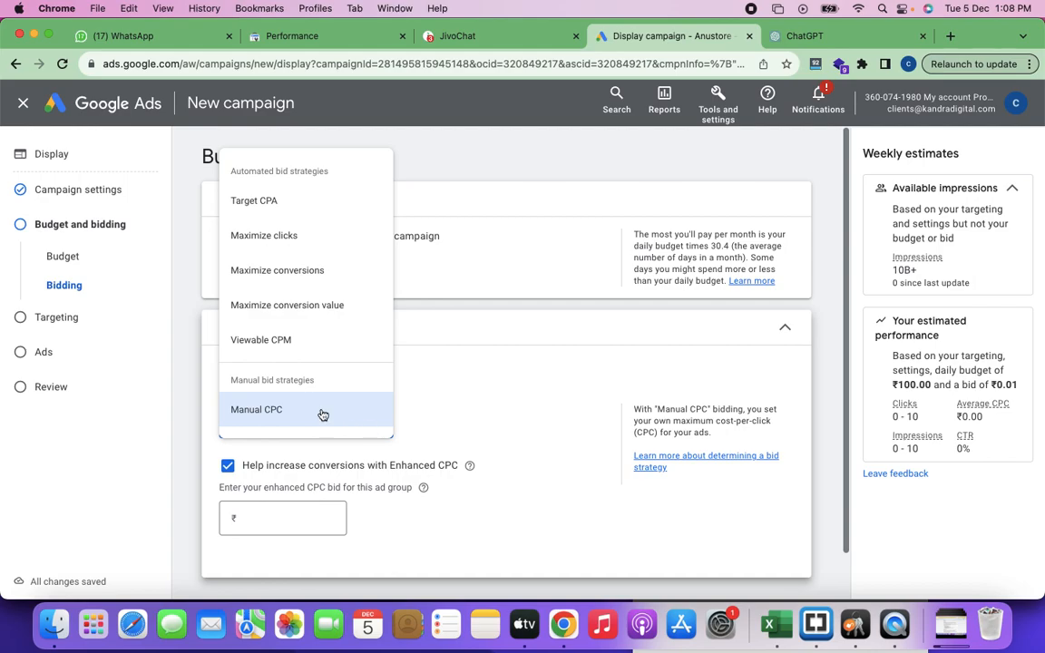
click(286, 240)
click(371, 430)
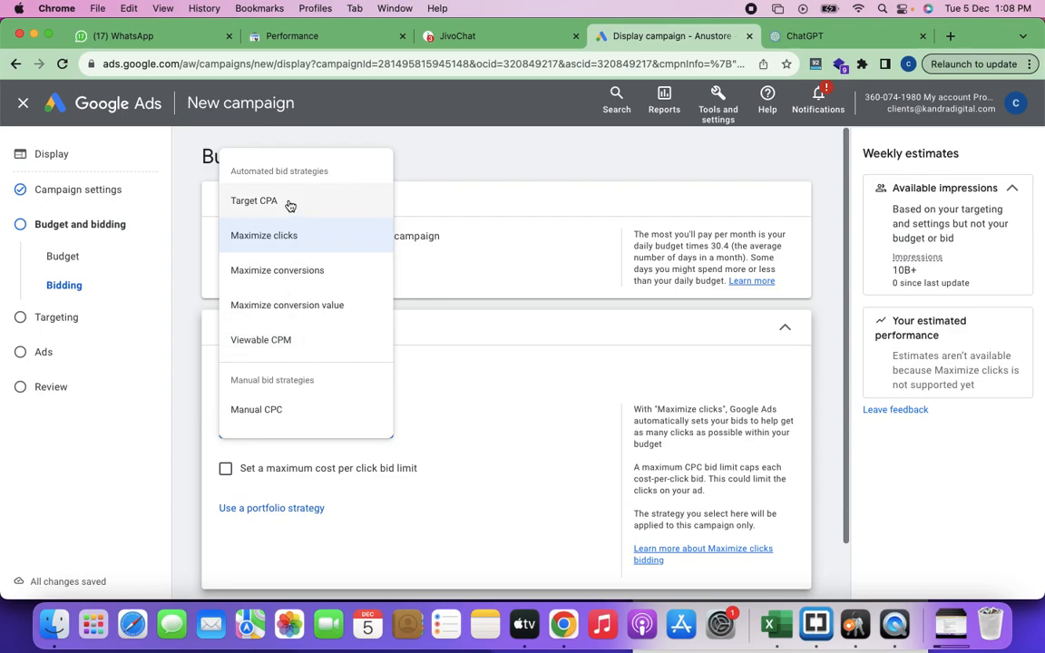
mouse_move(288, 205)
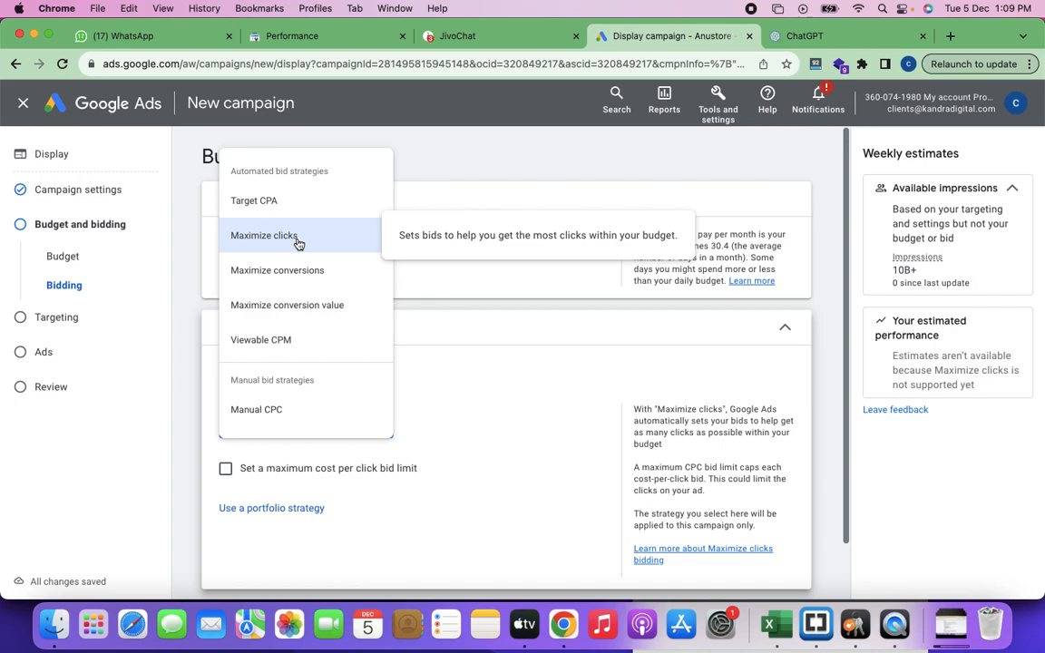
click(298, 244)
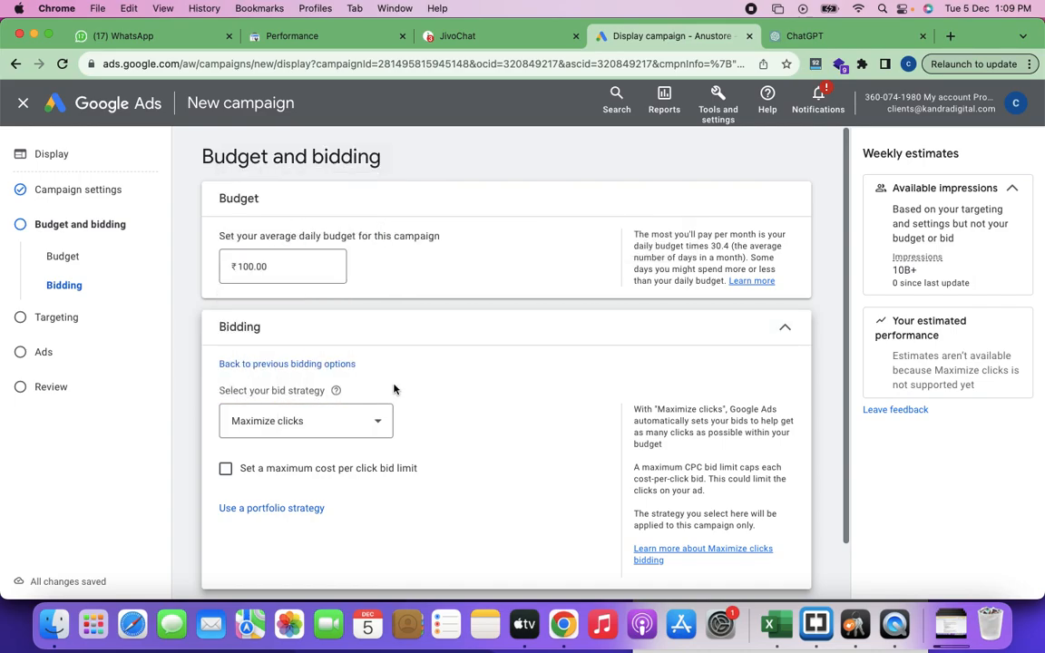
Step: Enable the maximum cost per click bid limit and set it to ₹4.00
scroll(392, 390, down, 2)
click(231, 412)
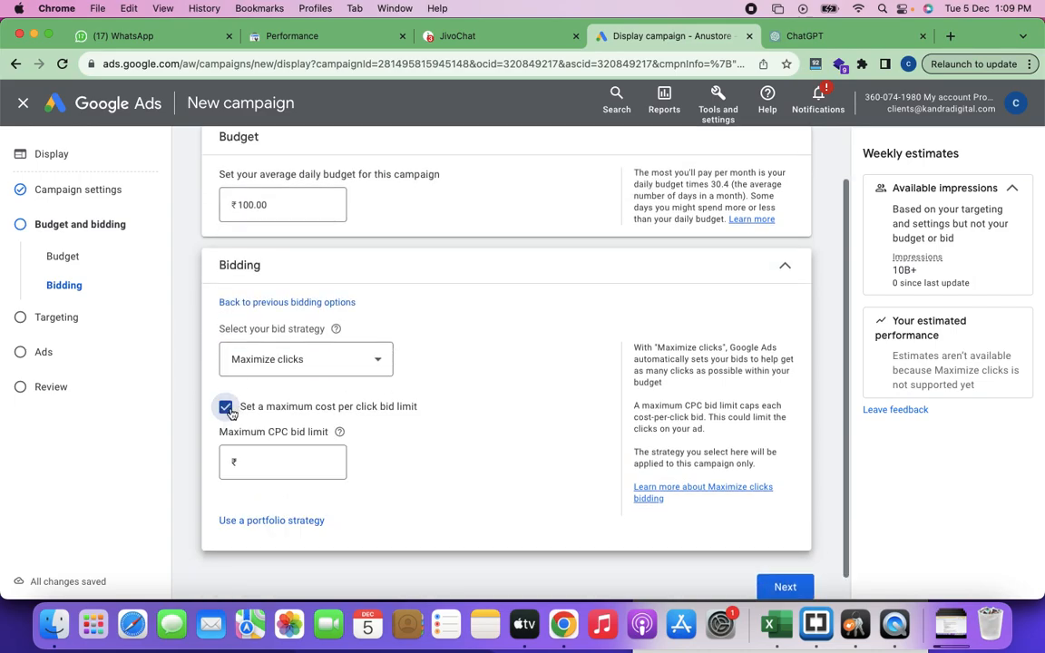
click(267, 466)
text(4)
click(443, 461)
scroll(511, 479, down, 1)
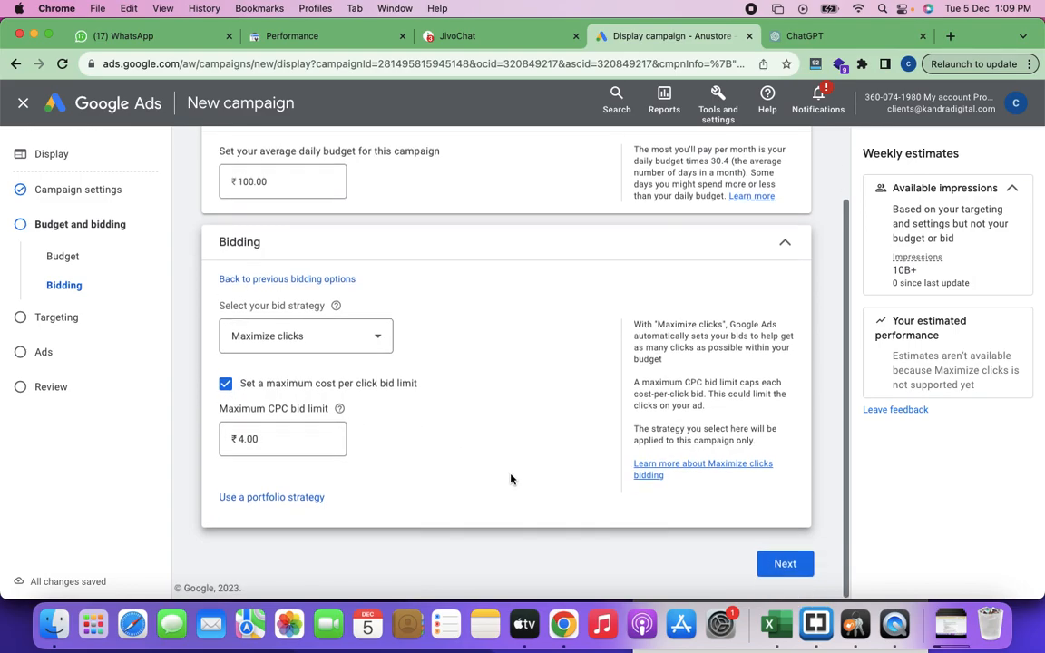
Step: Proceed to the targeting settings and expand the list of additional targeting types
click(784, 567)
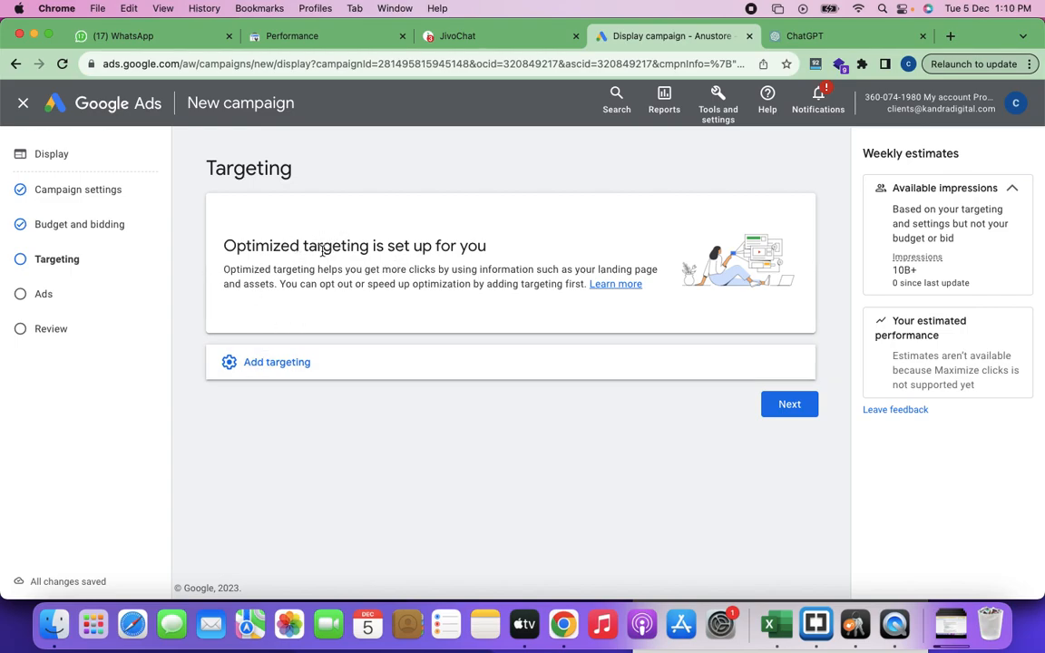
click(285, 366)
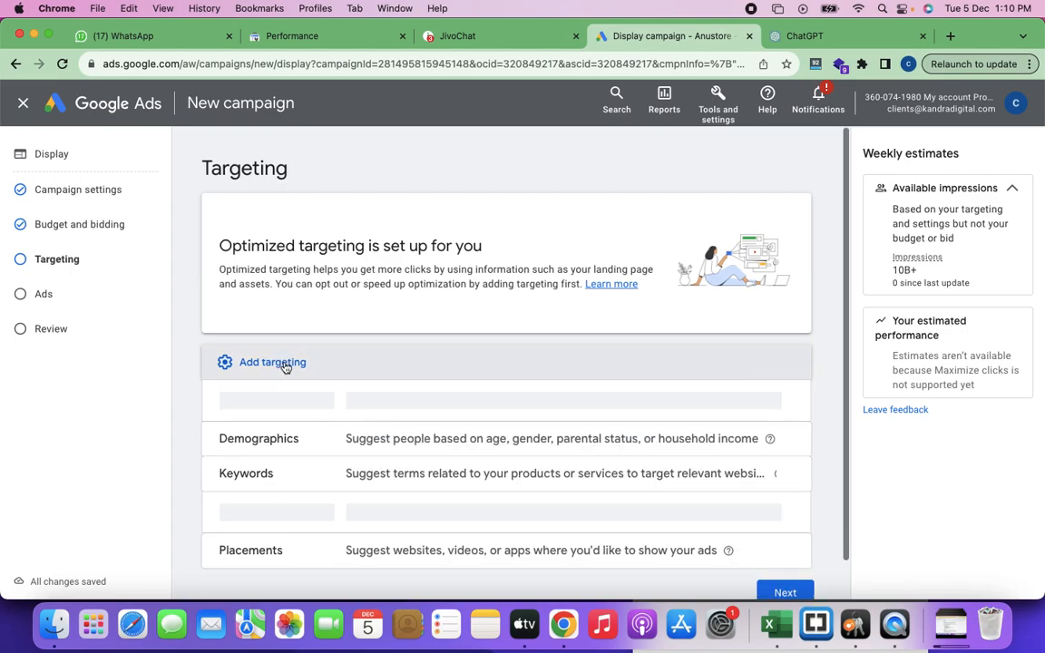
scroll(433, 395, down, 2)
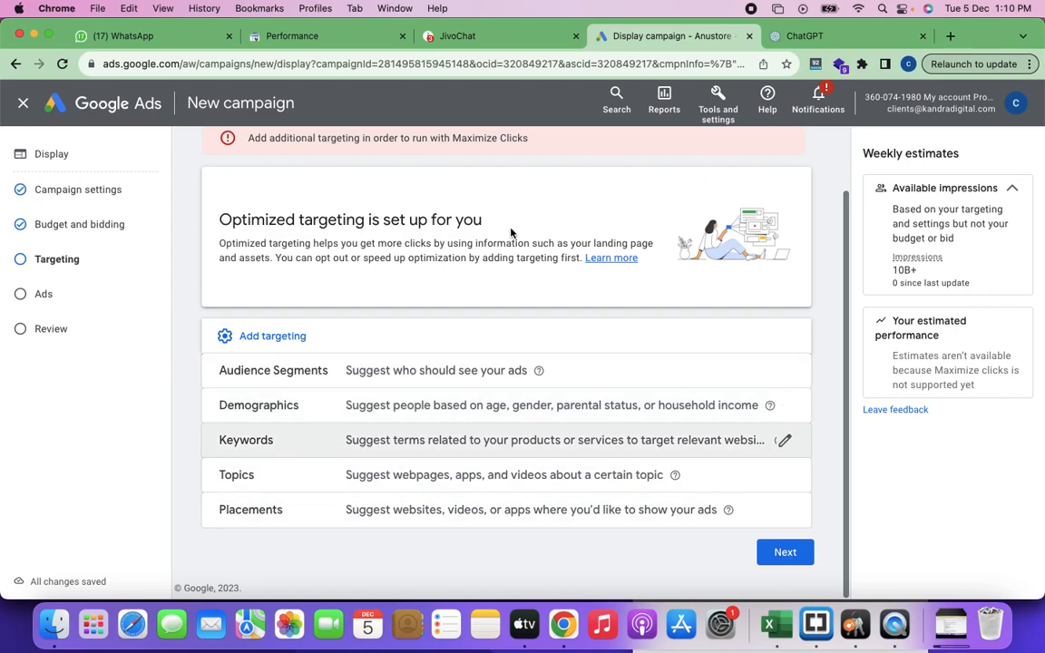
Step: In a new browser tab, search Google for "digital marketing in hsr layout" and look over the results and the search phrase
click(950, 36)
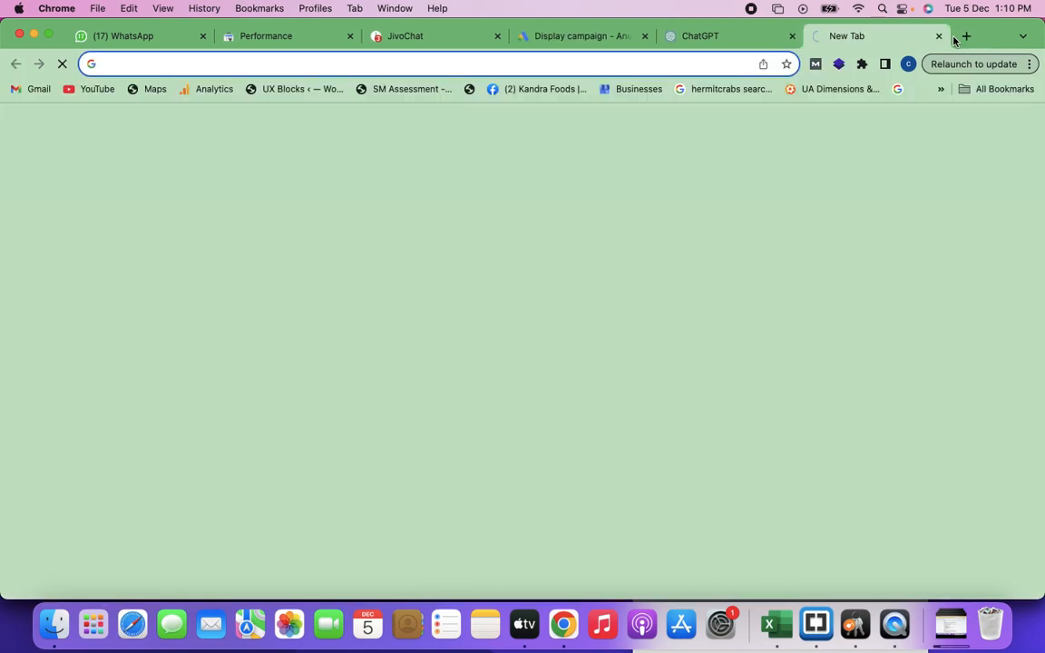
text(digita)
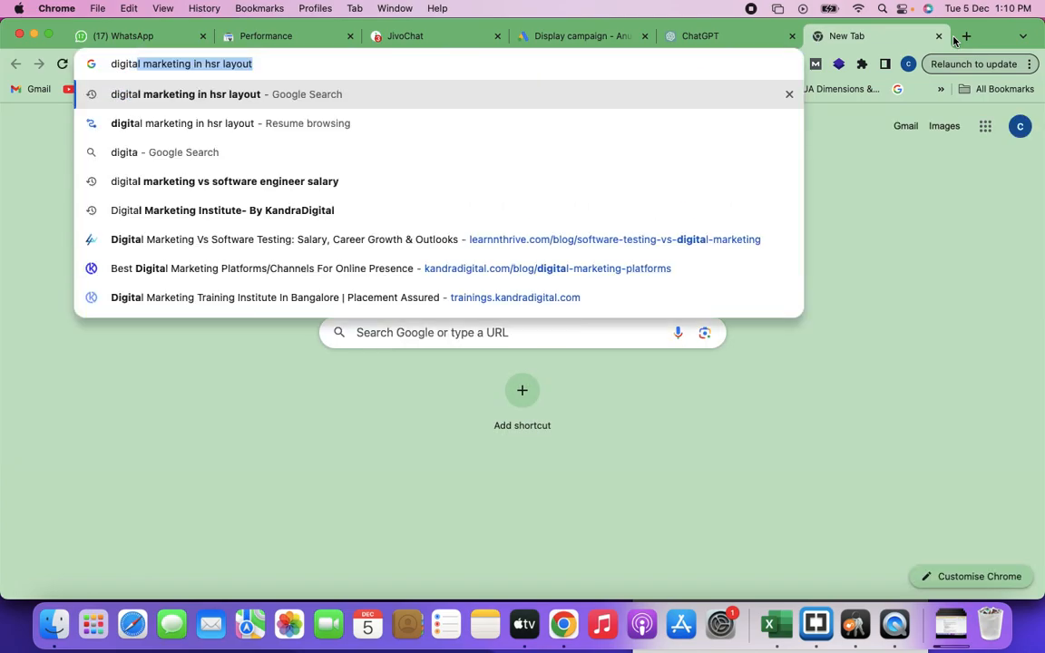
key(Return)
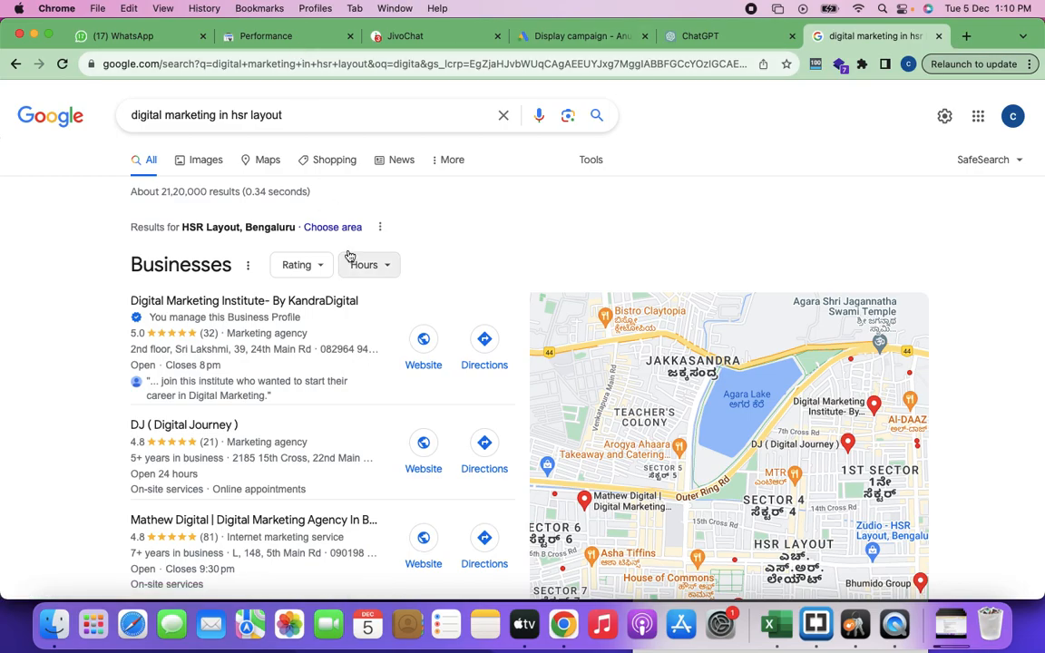
scroll(350, 257, down, 3)
scroll(350, 257, down, 3)
scroll(362, 250, up, 8)
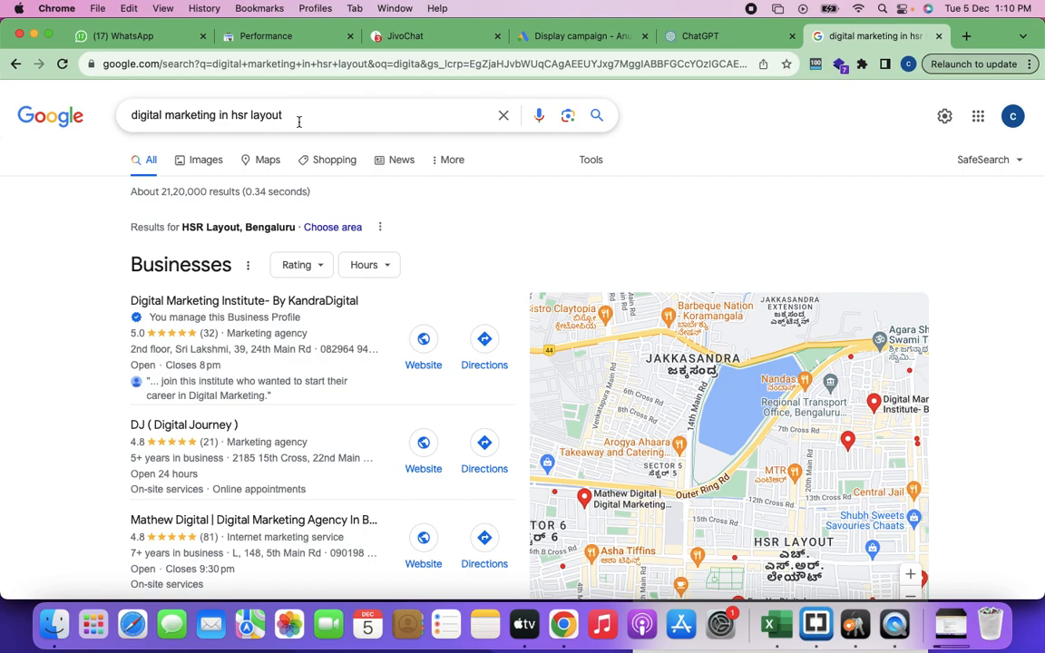
drag(291, 115, 127, 124)
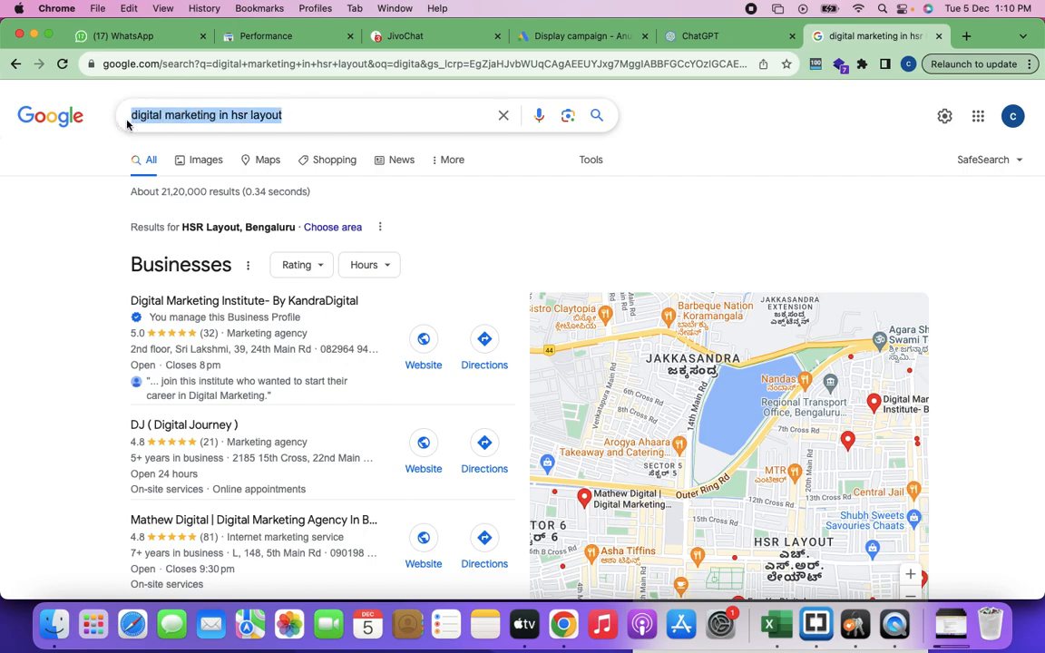
click(62, 210)
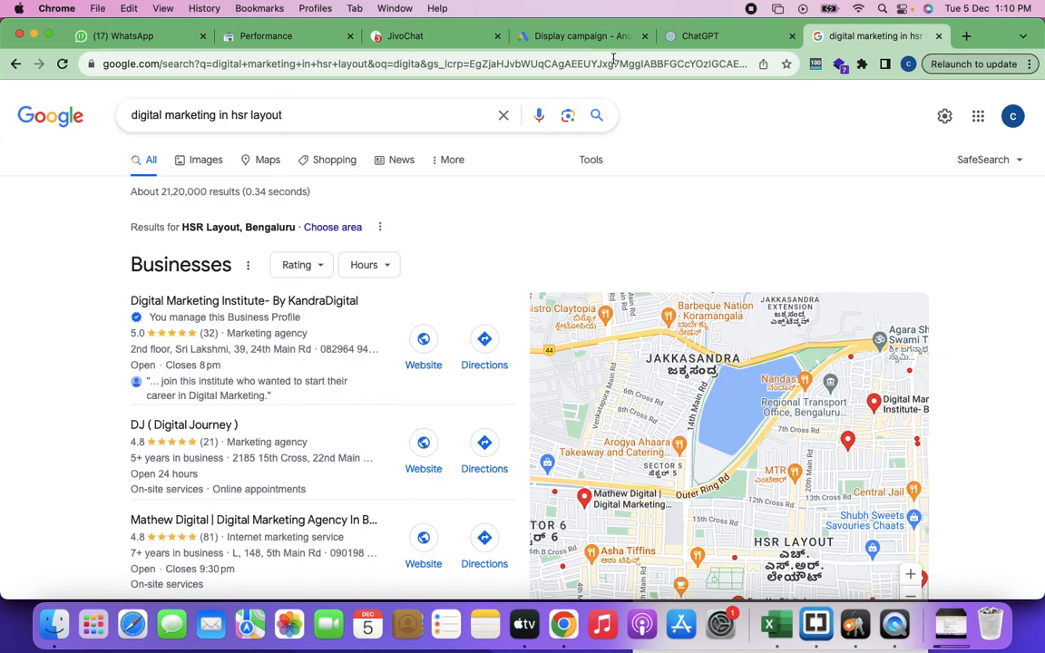
Step: Switch back to the Google Ads campaign and look through the suggested audience segments without selecting any
click(553, 37)
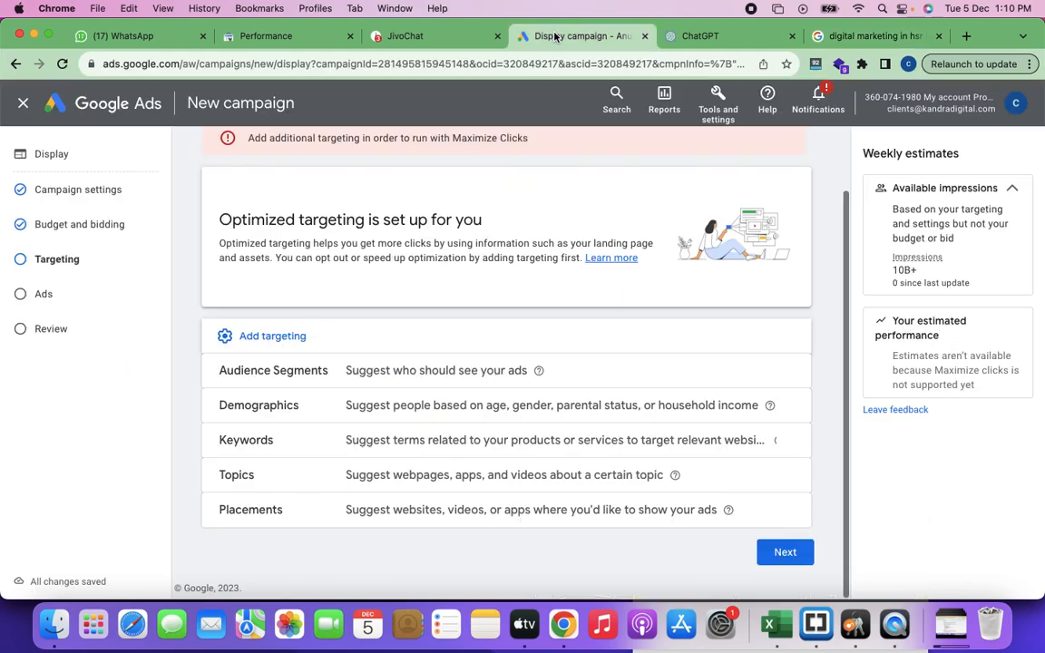
click(335, 373)
scroll(438, 453, down, 3)
scroll(440, 453, up, 2)
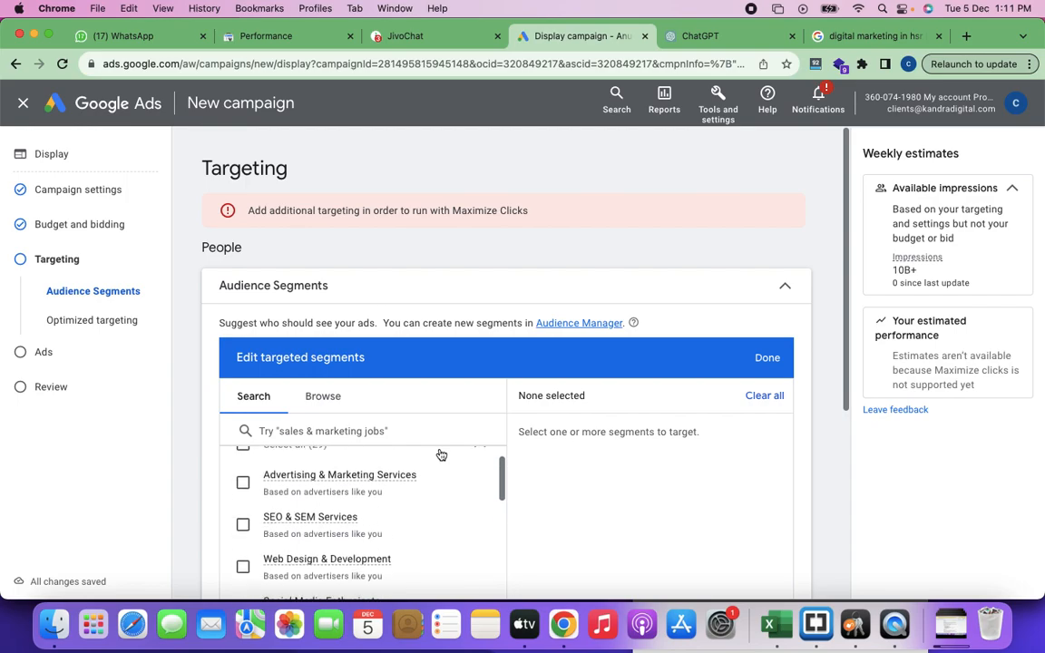
scroll(439, 453, down, 1)
scroll(586, 501, down, 1)
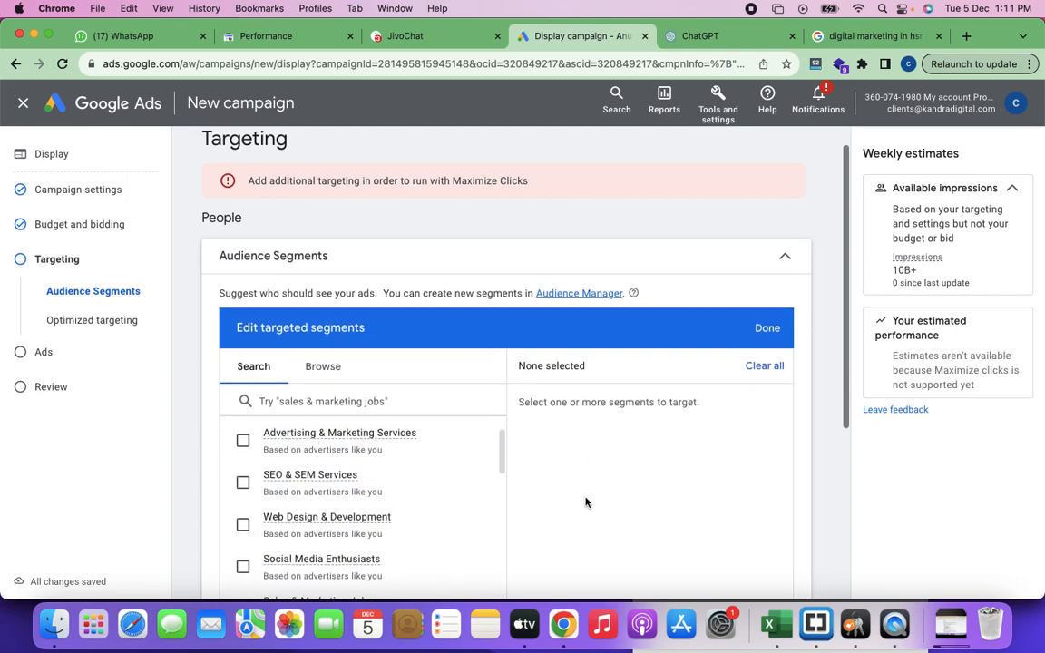
scroll(585, 501, down, 2)
scroll(415, 479, down, 2)
scroll(415, 479, down, 3)
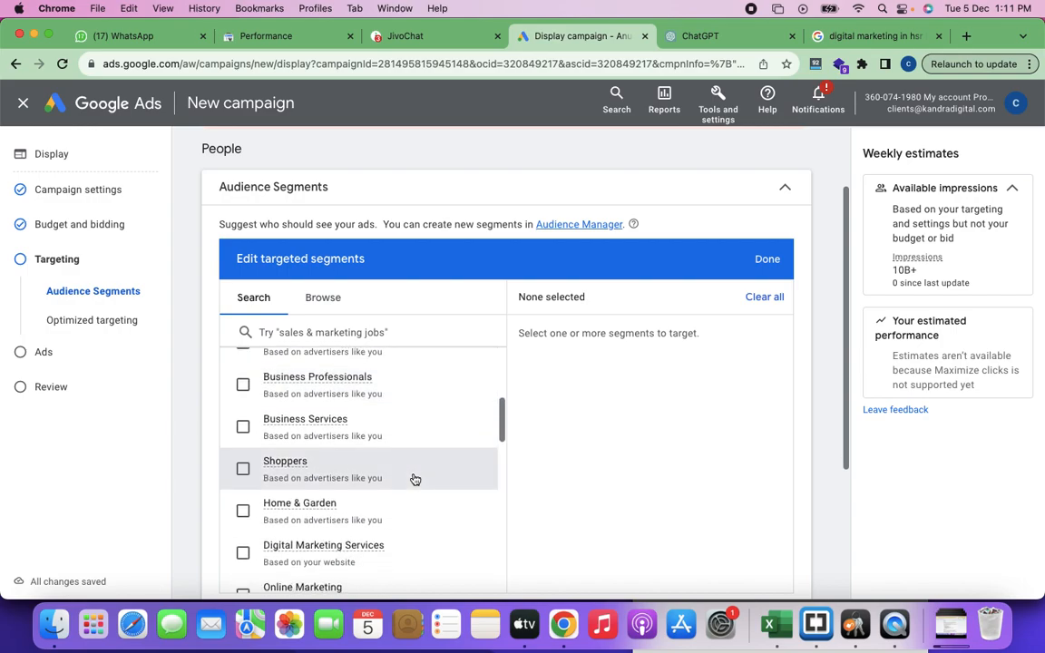
scroll(415, 479, down, 2)
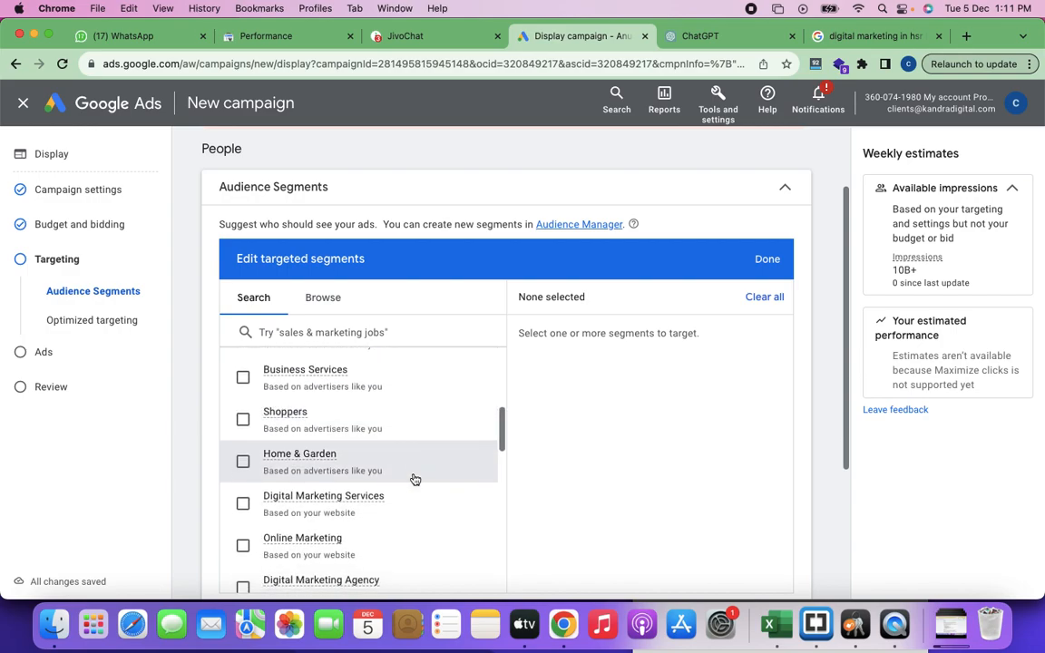
scroll(415, 479, down, 5)
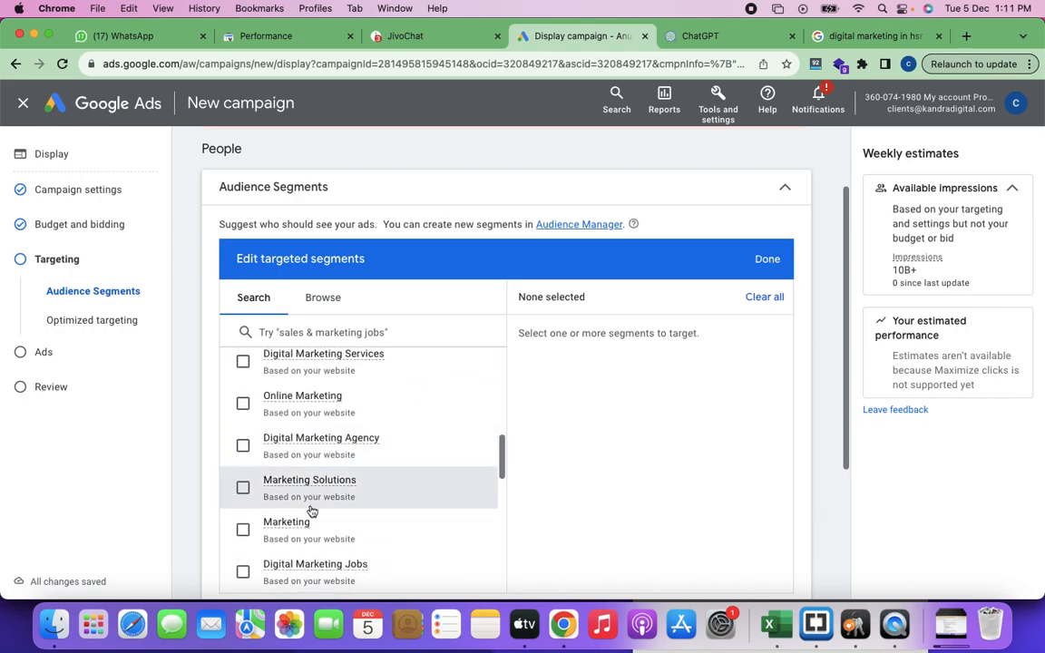
scroll(313, 515, down, 1)
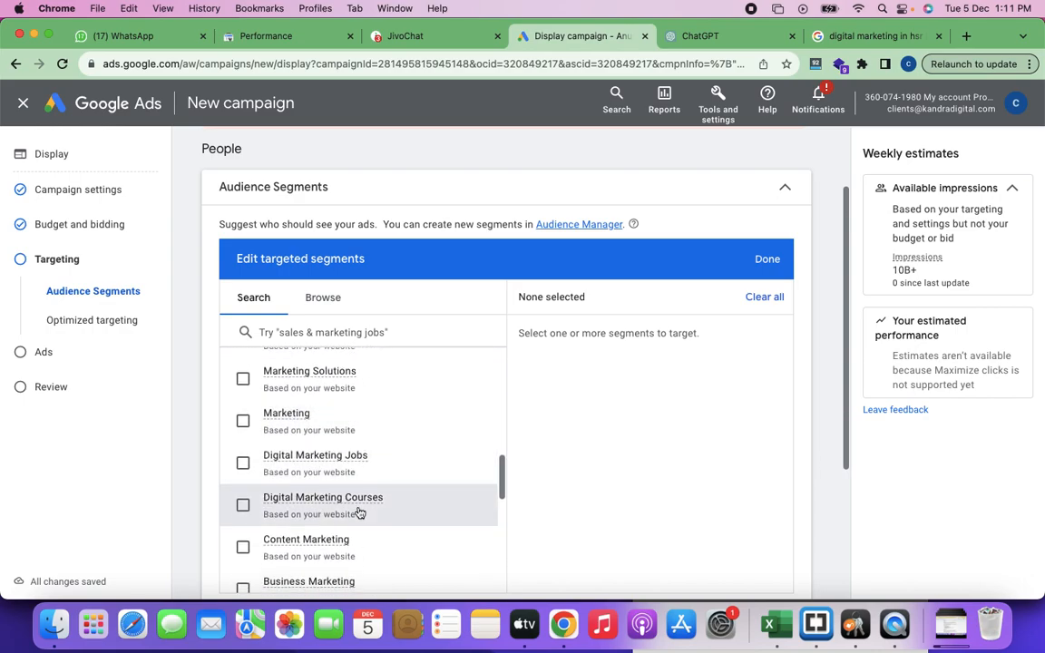
scroll(357, 522, down, 2)
scroll(358, 525, down, 7)
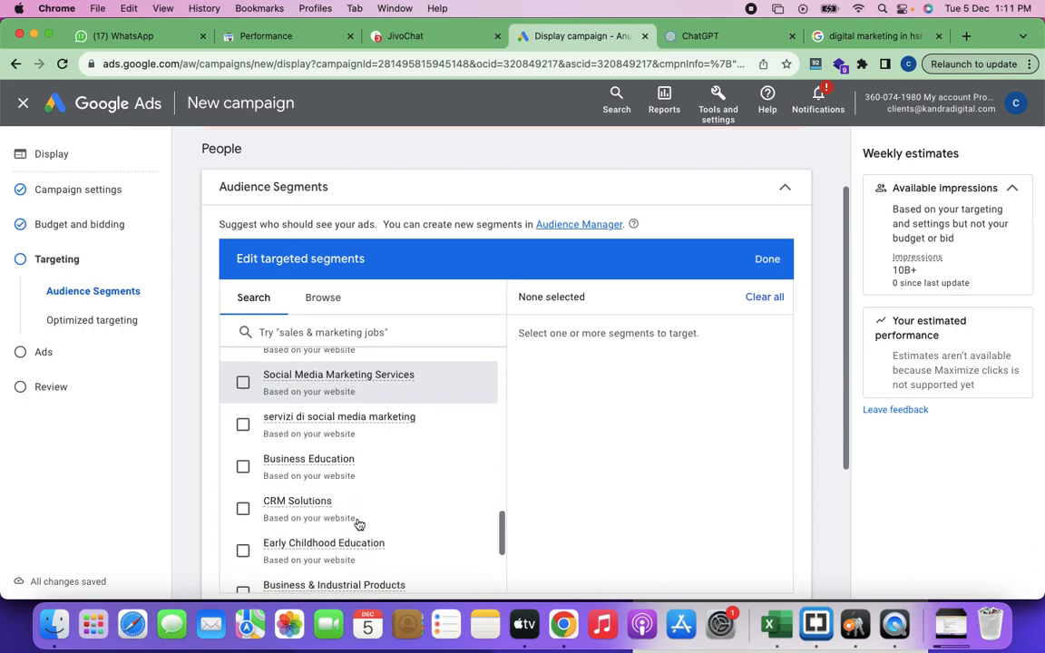
scroll(358, 525, up, 7)
scroll(358, 524, up, 10)
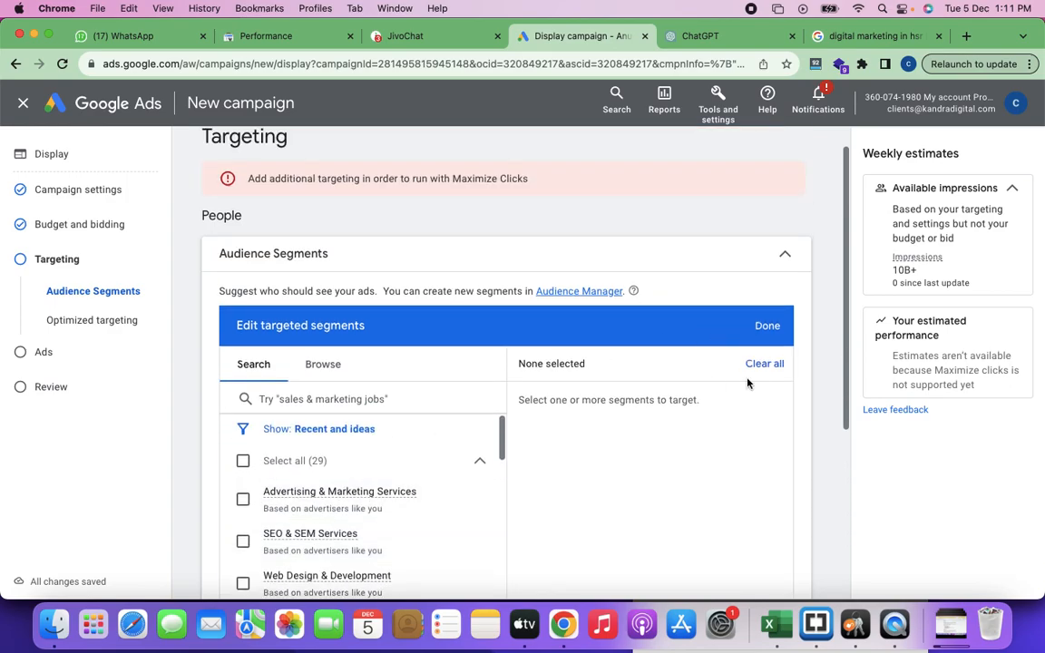
click(768, 325)
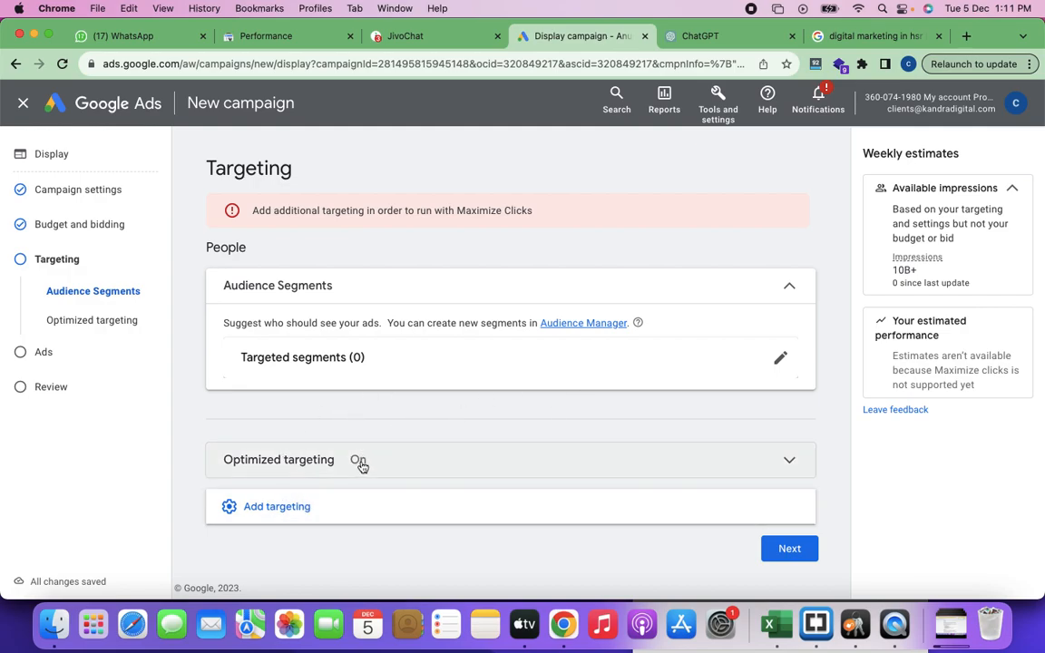
click(790, 290)
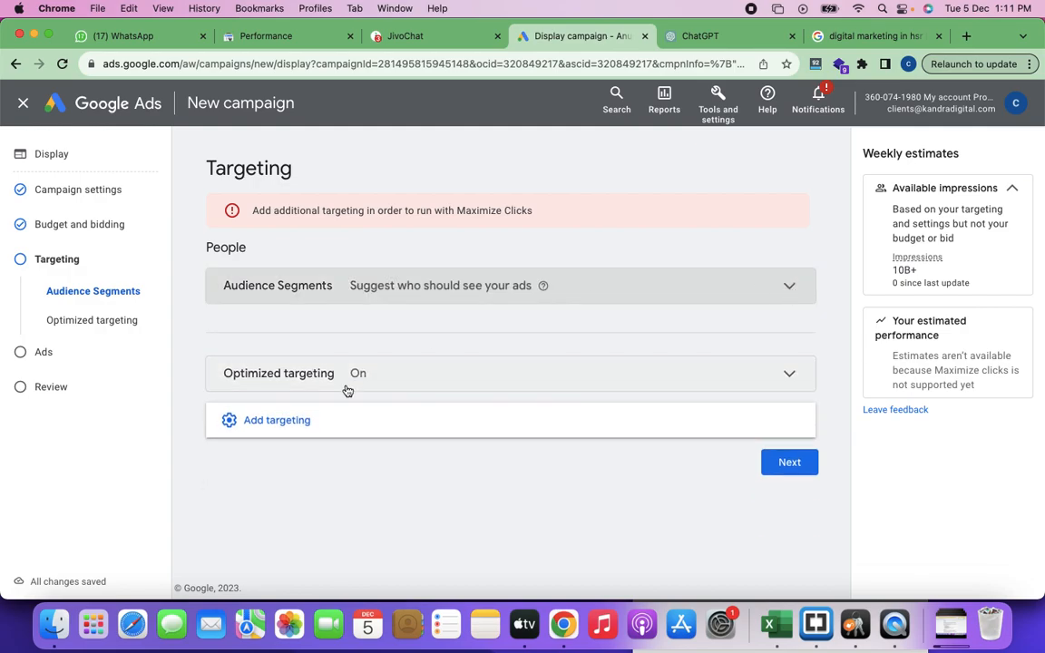
Step: Edit the targeted audience segments, select all 29 recent and suggested segments and save the selection
click(277, 421)
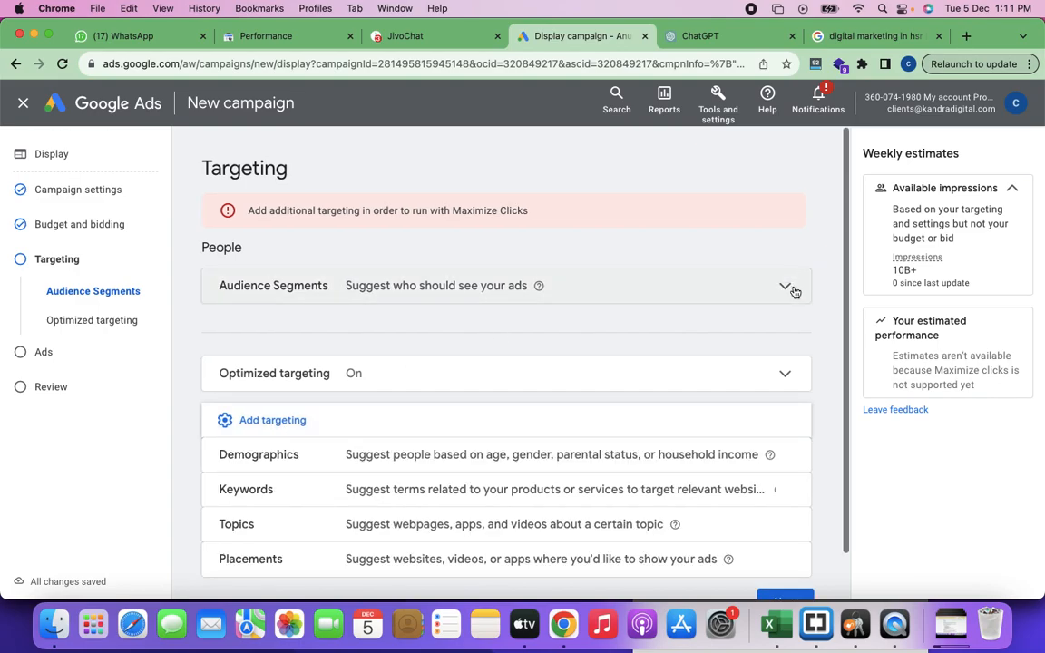
click(790, 291)
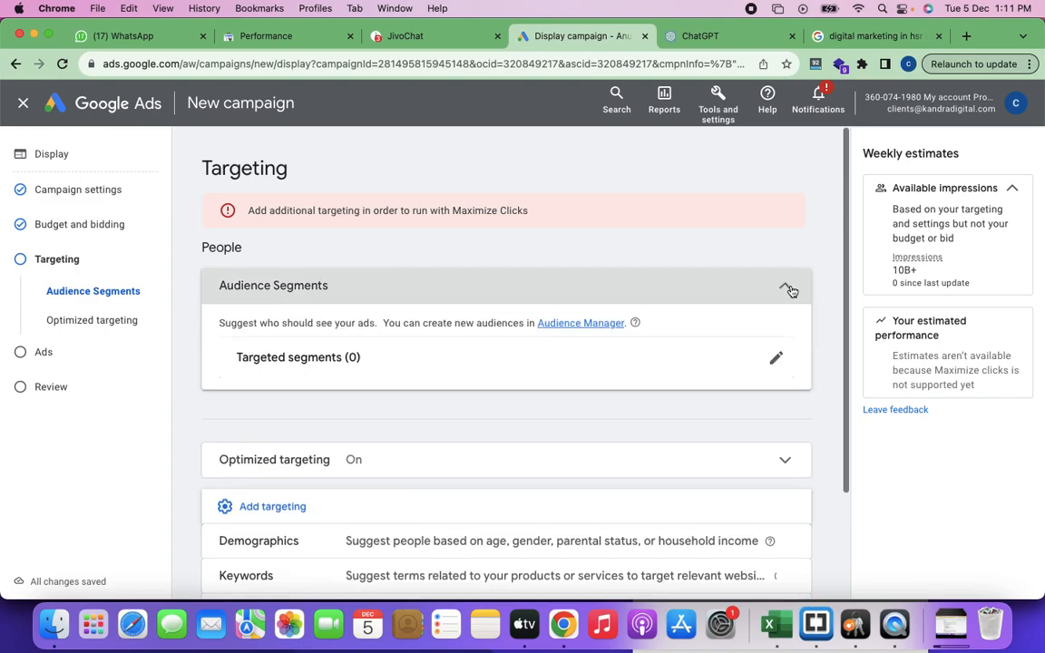
click(776, 361)
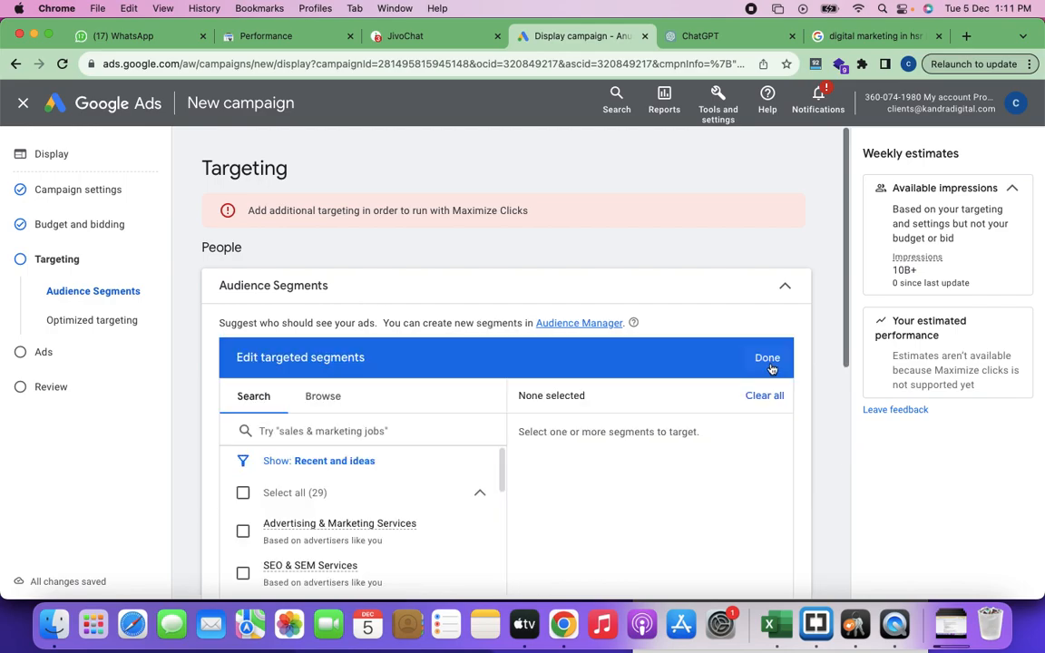
scroll(653, 426, down, 4)
scroll(653, 427, up, 2)
click(246, 422)
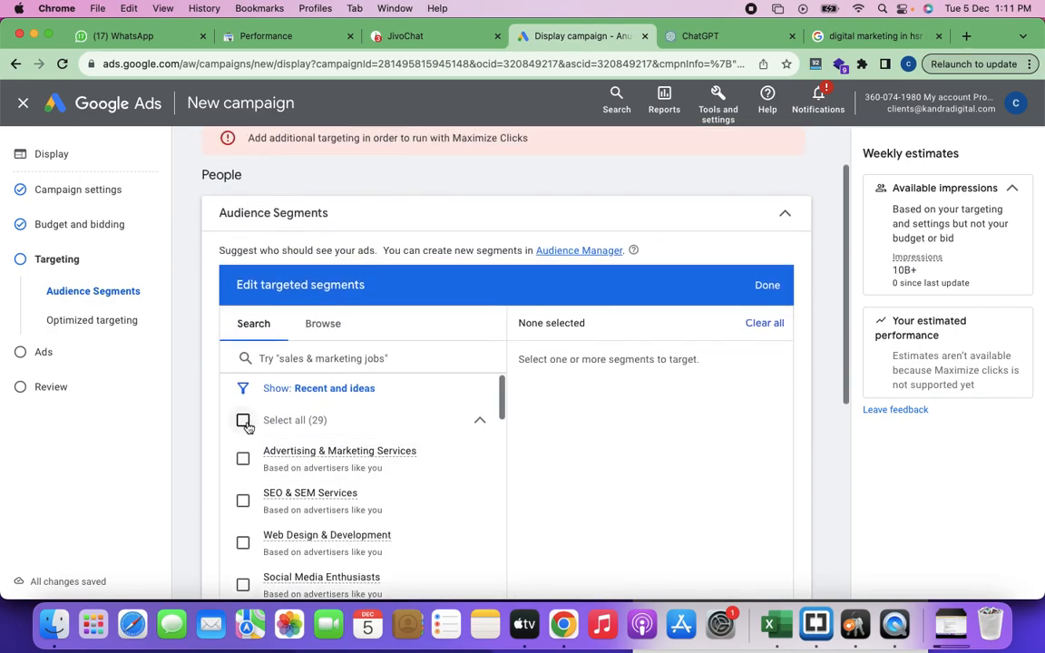
scroll(485, 422, down, 1)
scroll(486, 422, down, 4)
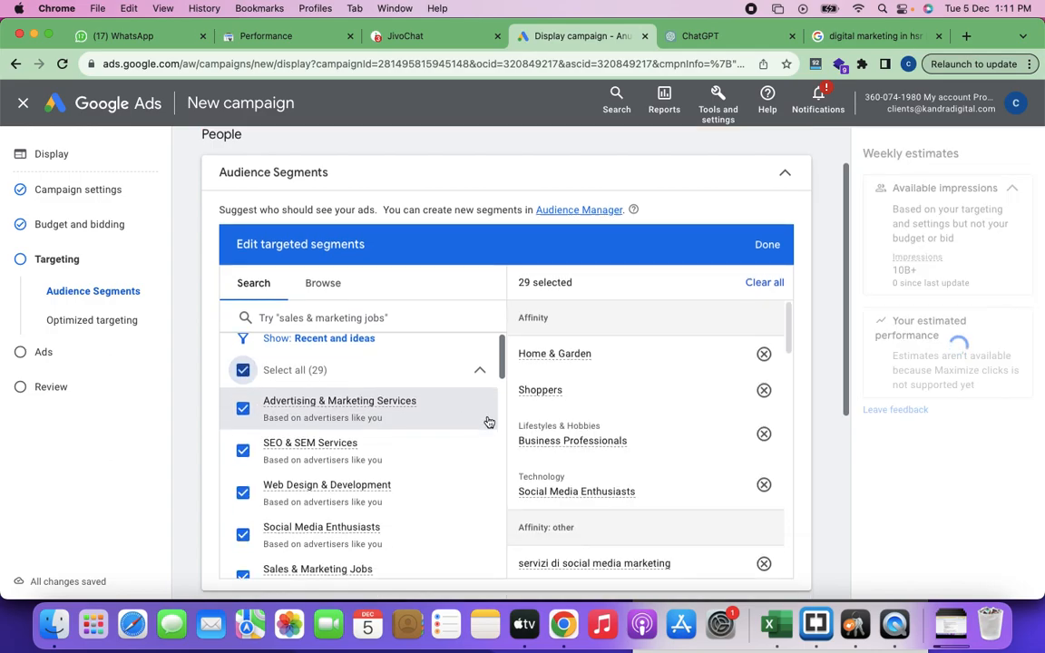
click(768, 245)
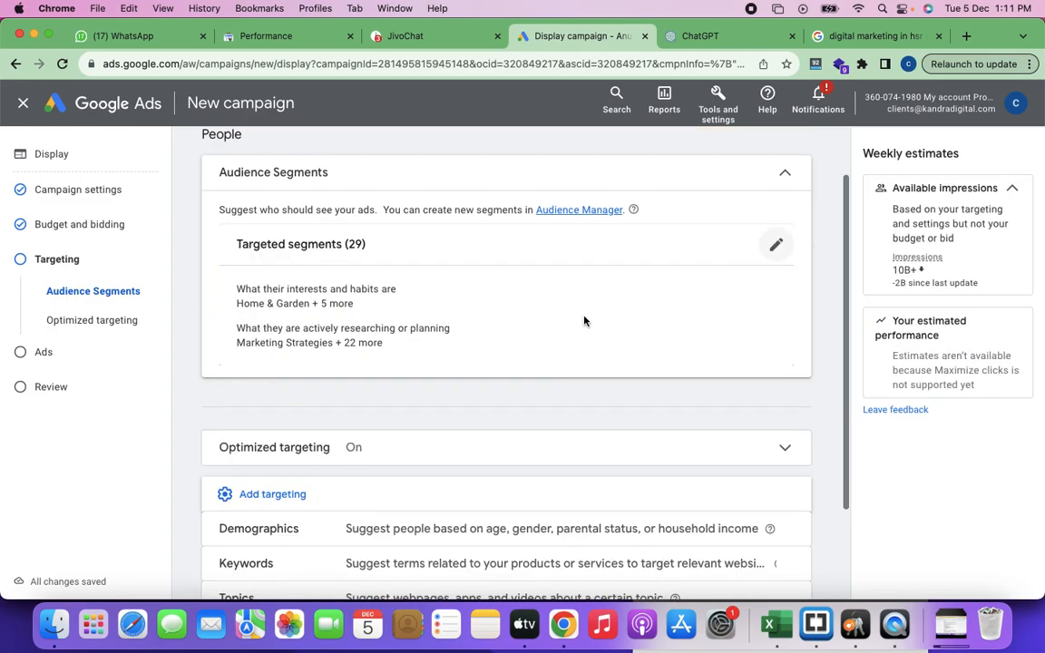
scroll(476, 407, down, 1)
scroll(478, 407, down, 2)
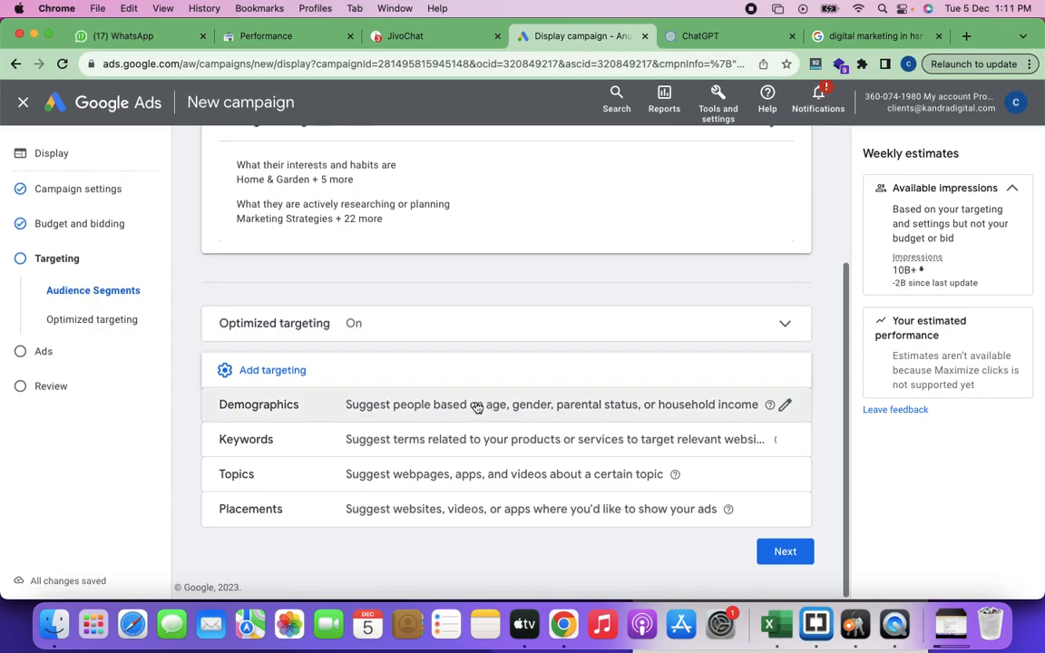
Step: Add demographics targeting with all gender, age, parental status and household income options kept selected, and save it
click(351, 417)
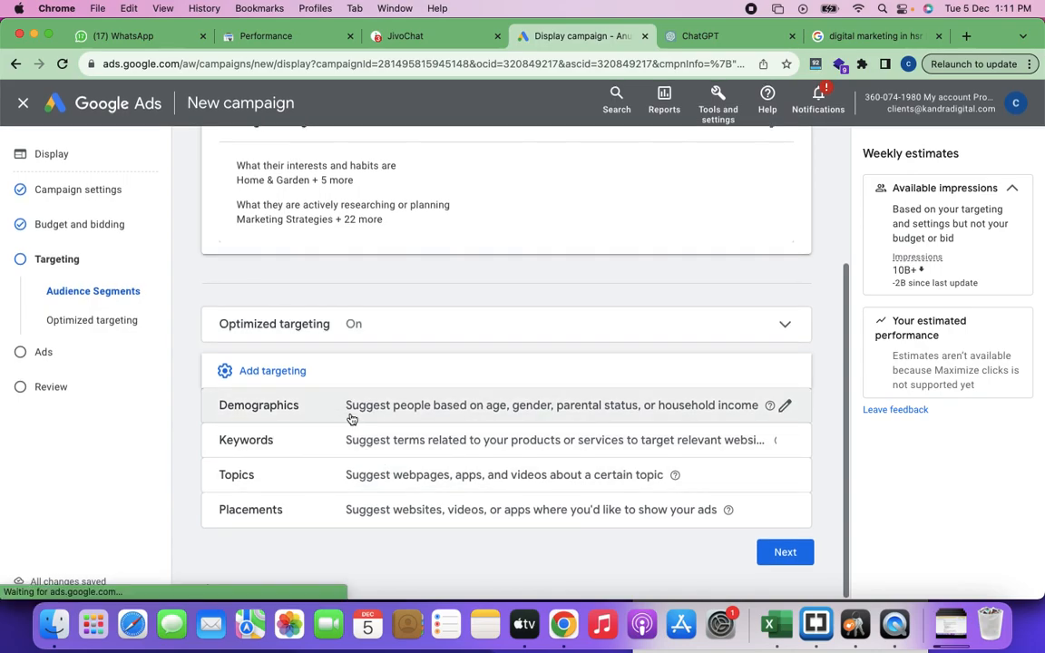
scroll(541, 476, down, 5)
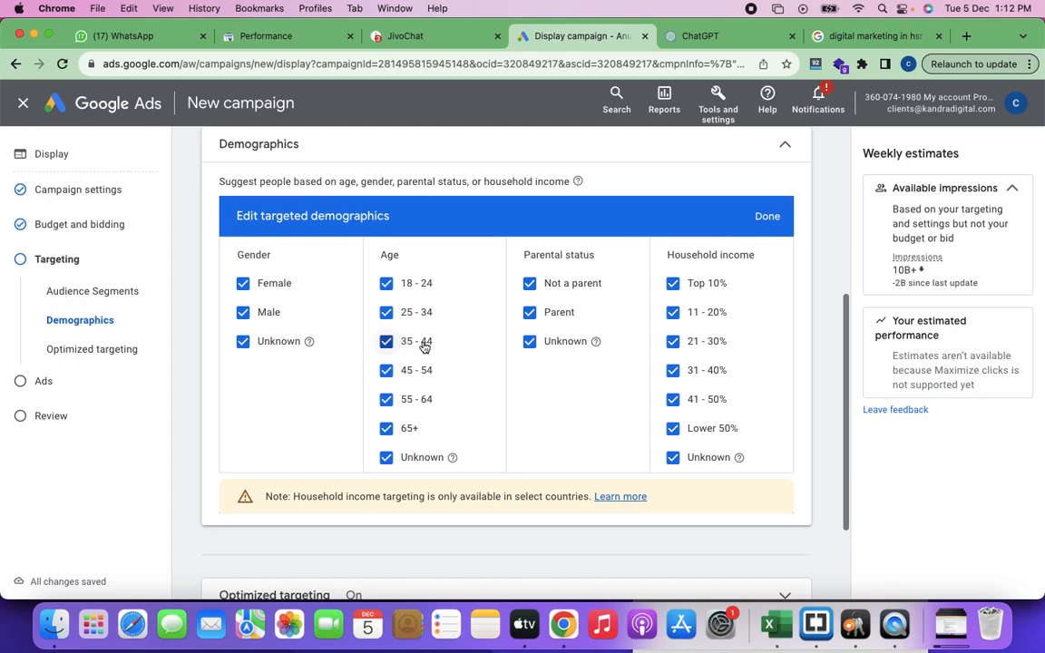
click(767, 217)
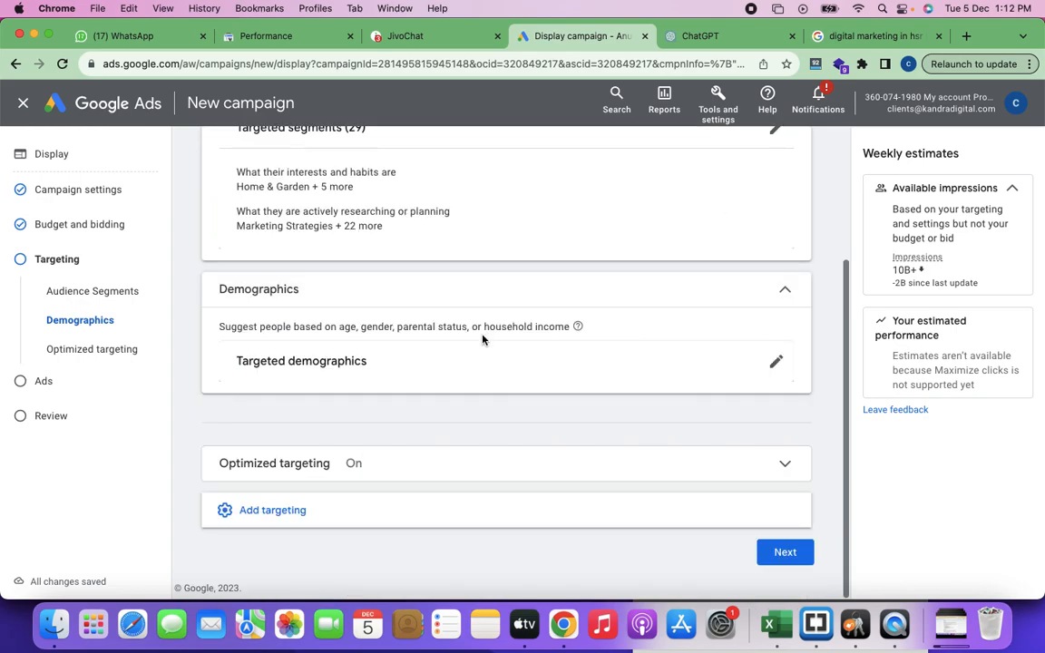
Step: Expand the additional targeting types again and add keyword targeting to the campaign
scroll(420, 377, up, 2)
scroll(421, 379, up, 2)
scroll(421, 379, down, 4)
click(332, 519)
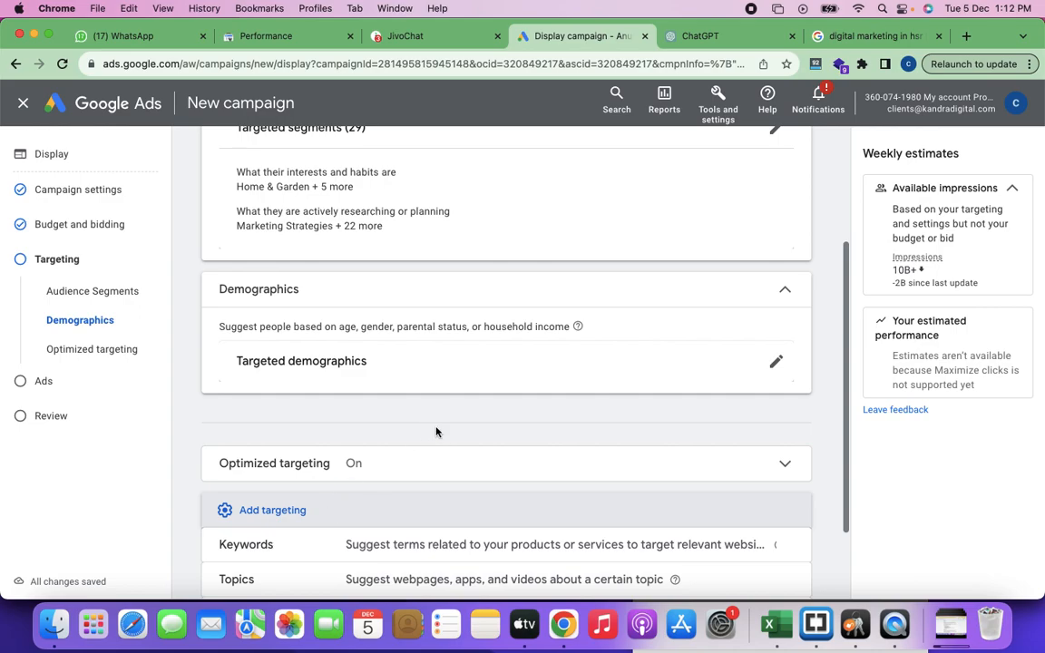
scroll(435, 432, down, 2)
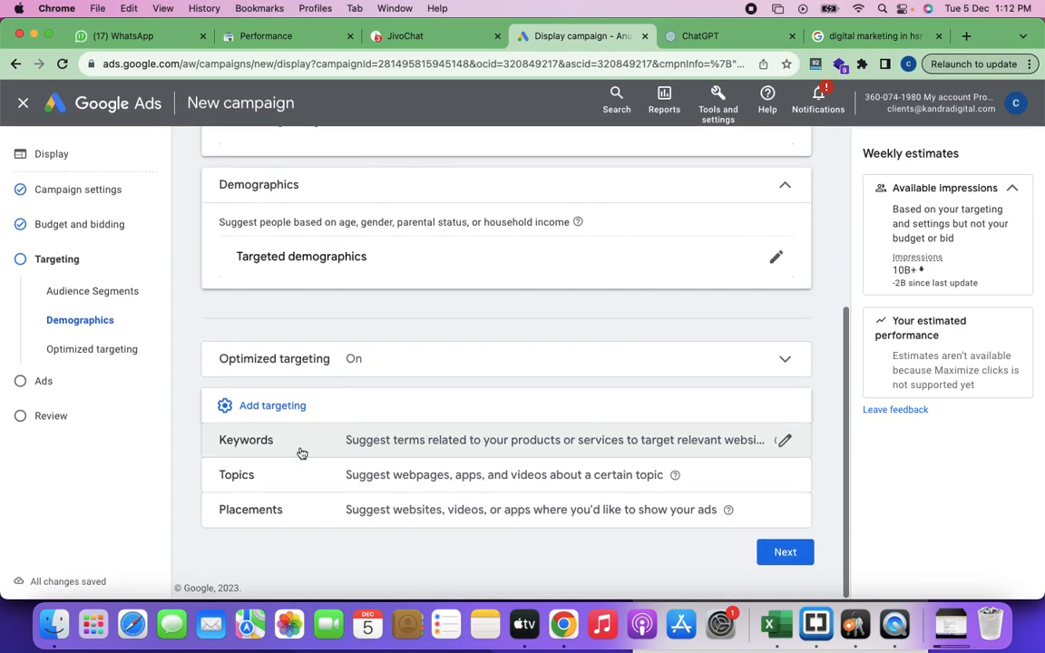
click(284, 449)
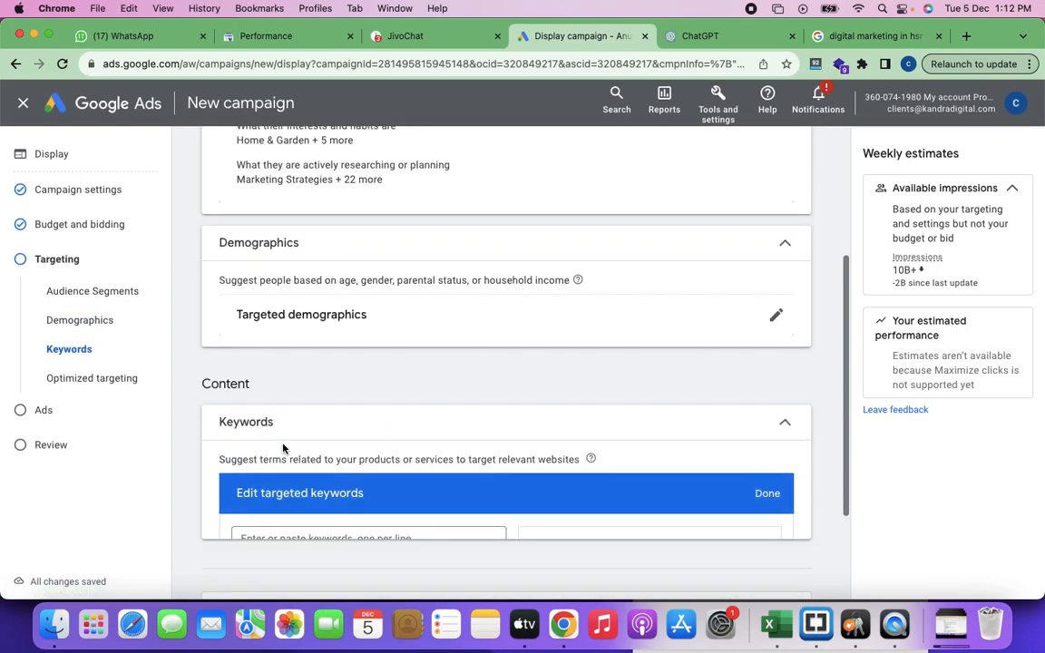
scroll(435, 413, down, 2)
Step: Enter "how to grow the business online" as the first targeted keyword
click(340, 389)
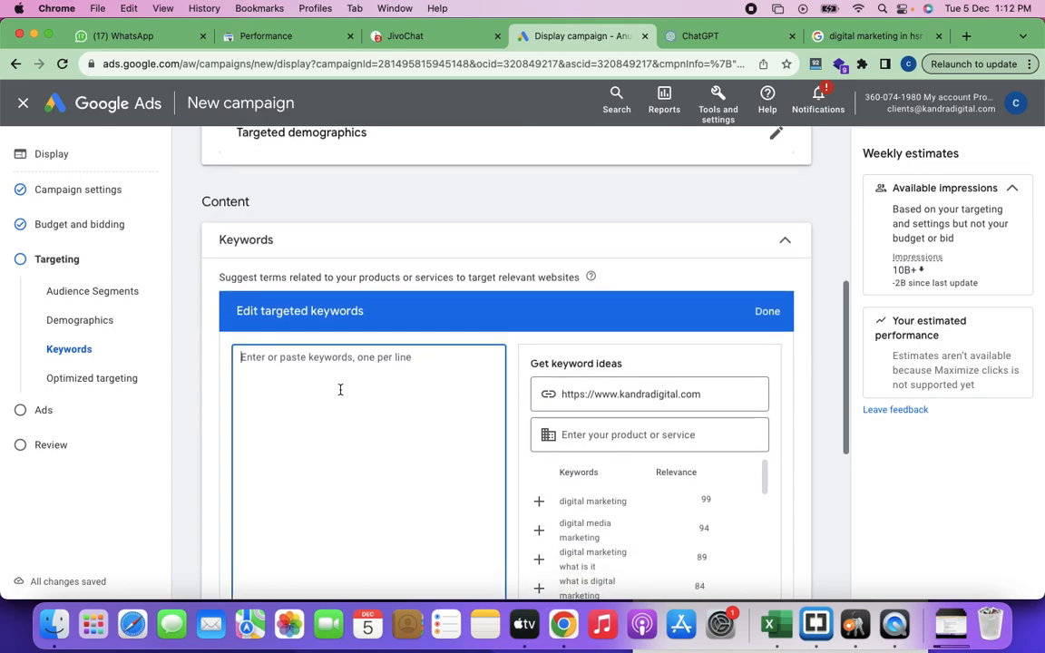
text(di)
key(BackSpace)
key(BackSpace)
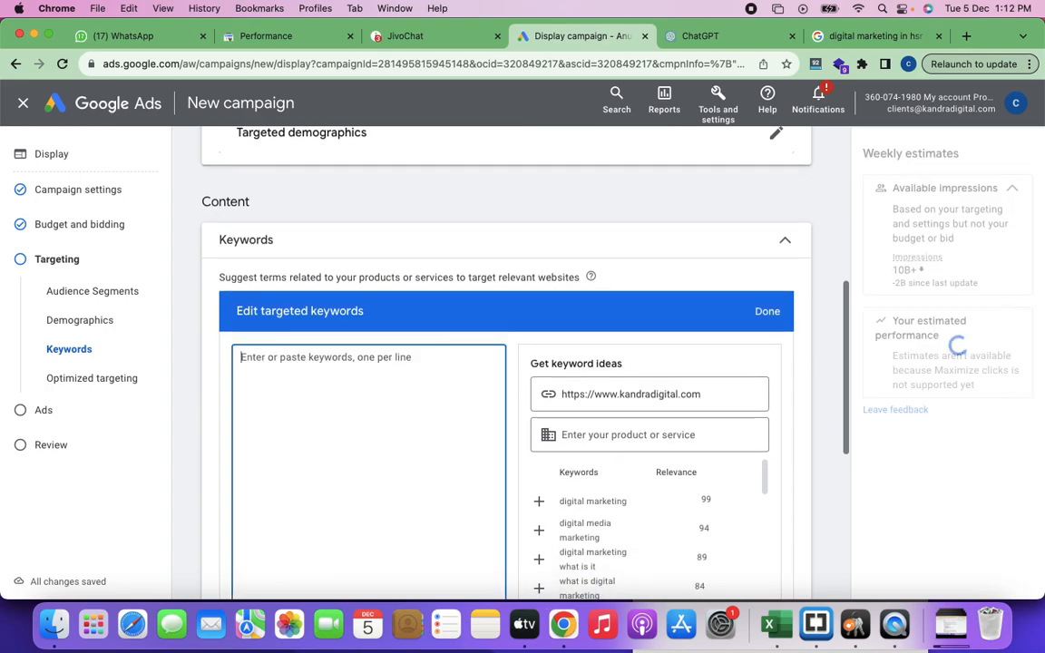
text(how to g)
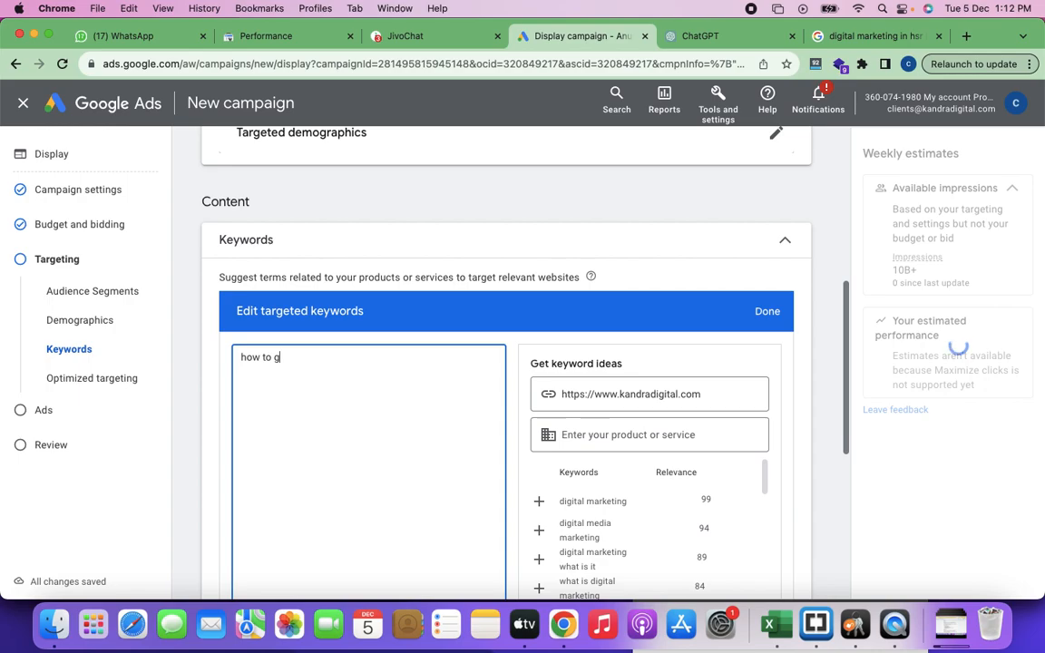
text(row the business online)
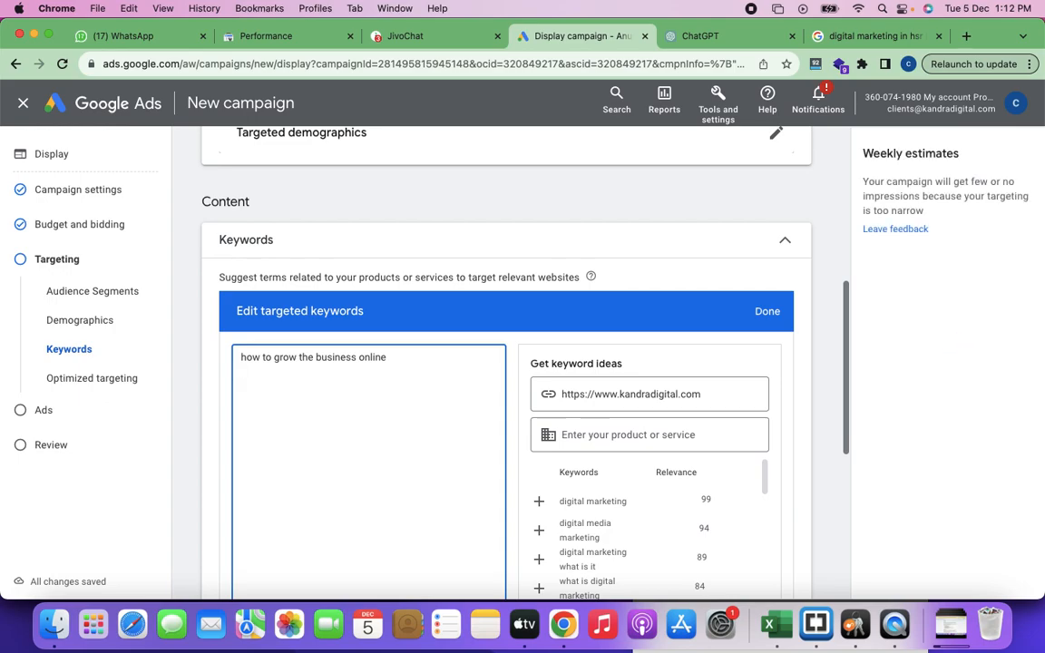
key(BackSpace)
key(BackSpace)
key(BackSpace)
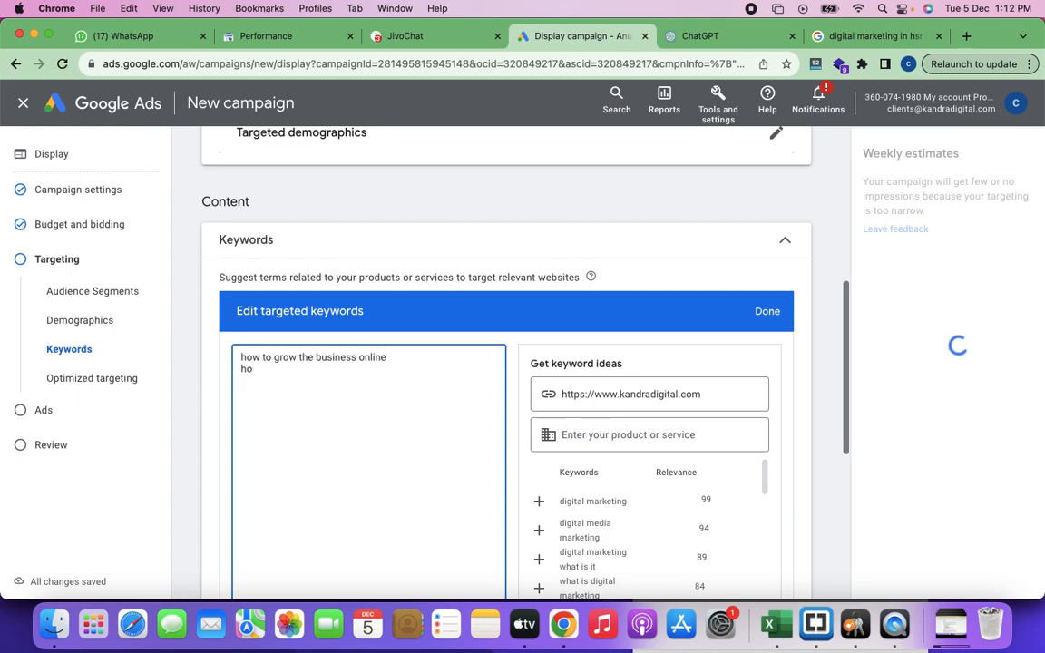
Step: Add "digital marketing agency" and "digital marketing services" on separate lines and save the targeted keywords
text(whic)
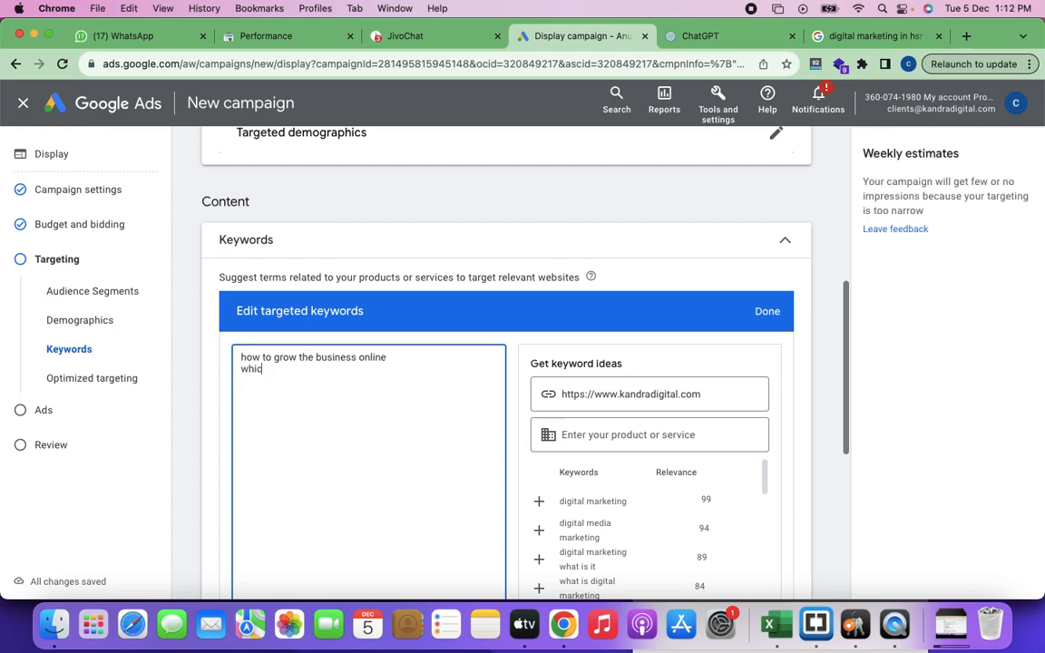
text(digital marketing agenc)
text(e)
key(BackSpace)
text(y)
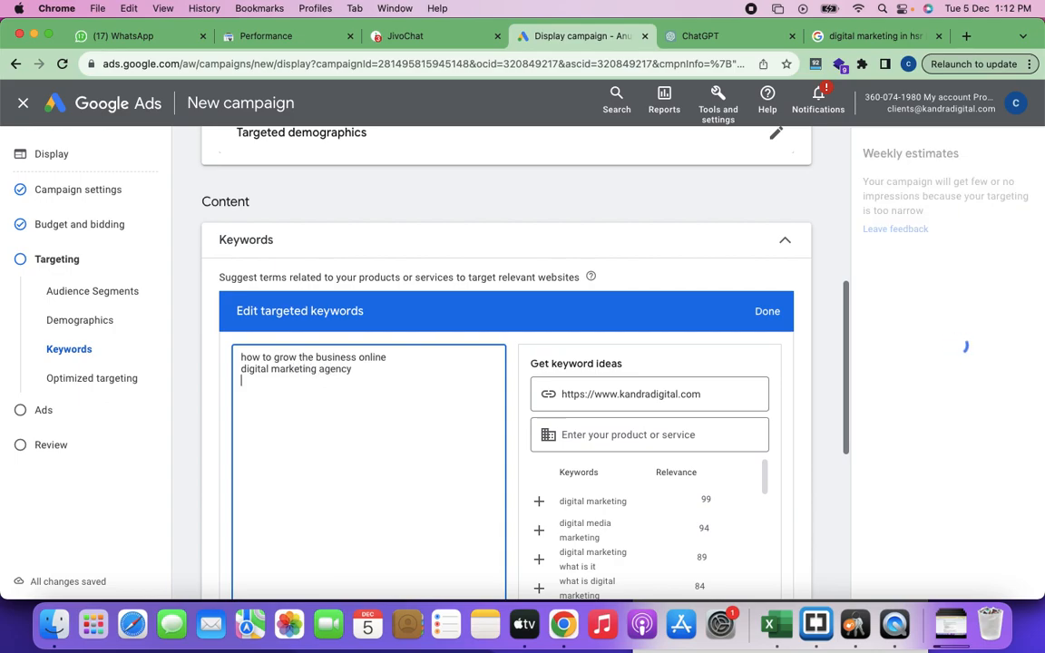
key(Return)
text(digital marketing services)
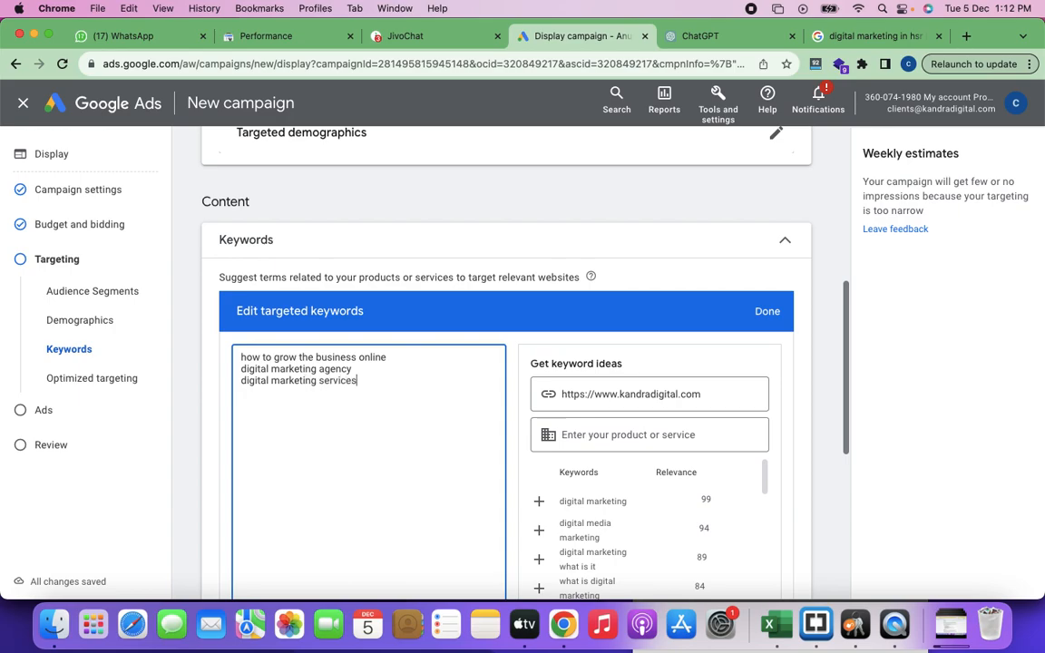
scroll(394, 399, down, 2)
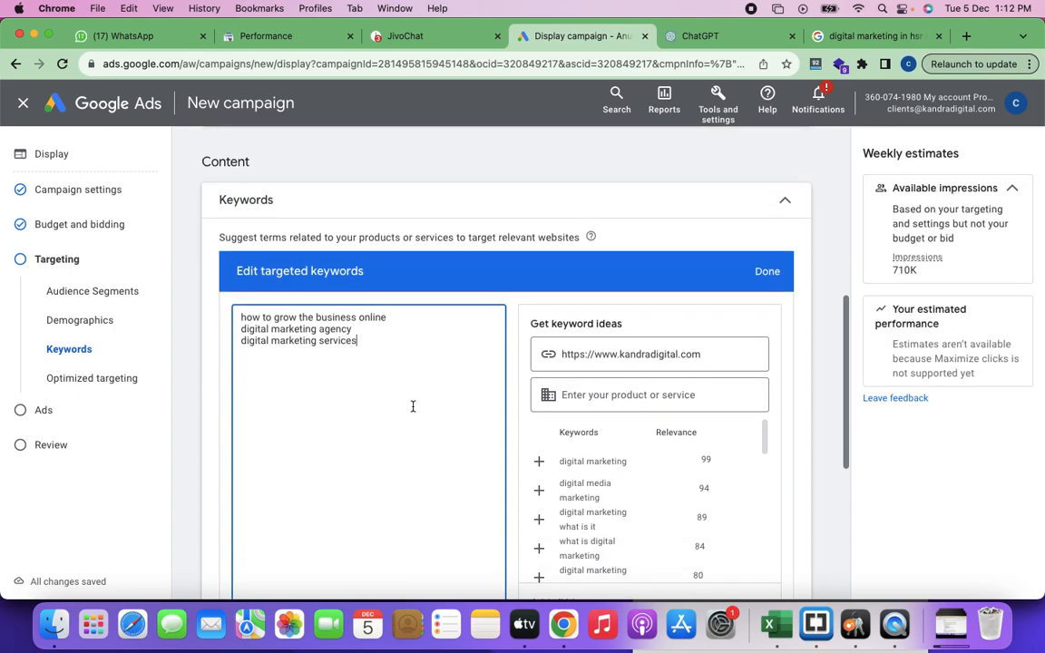
click(768, 272)
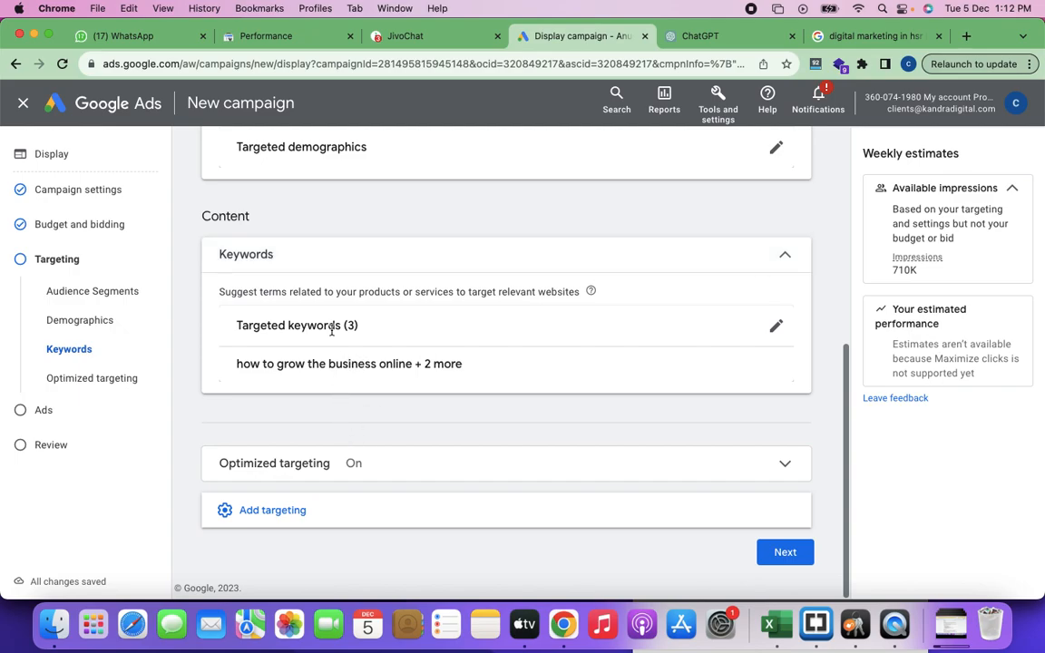
Step: Reopen the targeted keywords for editing and view the Audience and Content keyword settings
click(777, 326)
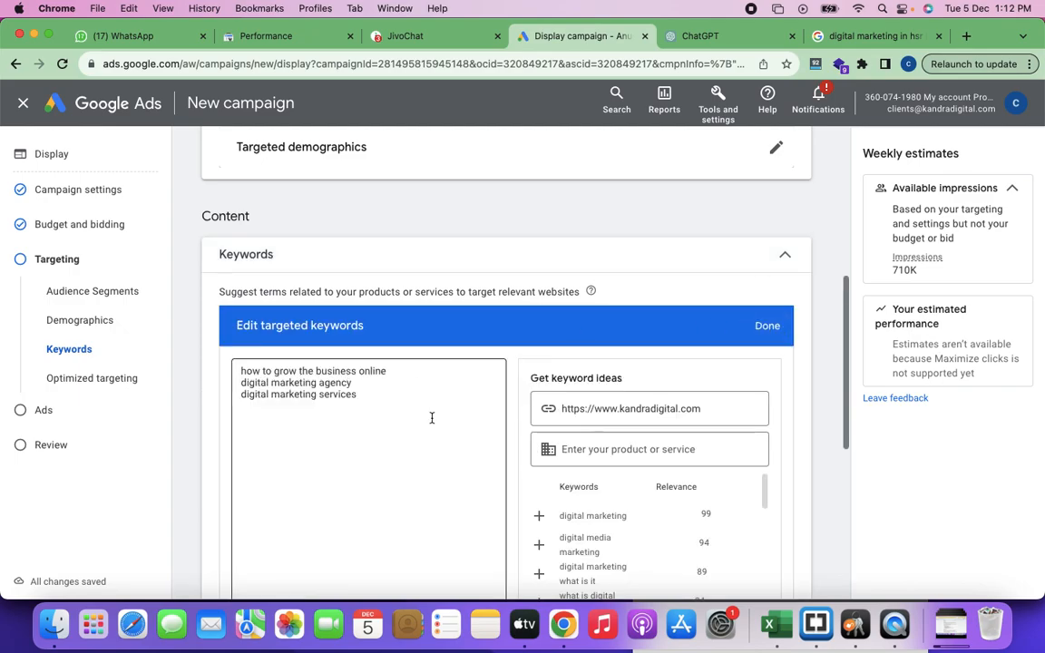
scroll(432, 417, down, 5)
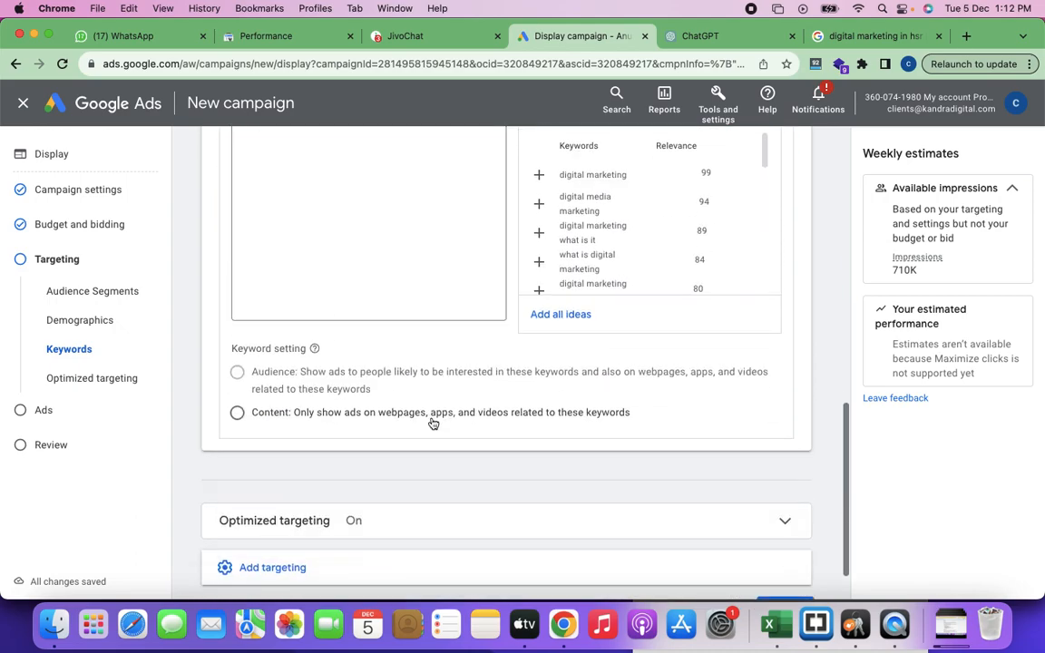
Step: In a new browser tab, search Google for "brand optimization"
click(966, 36)
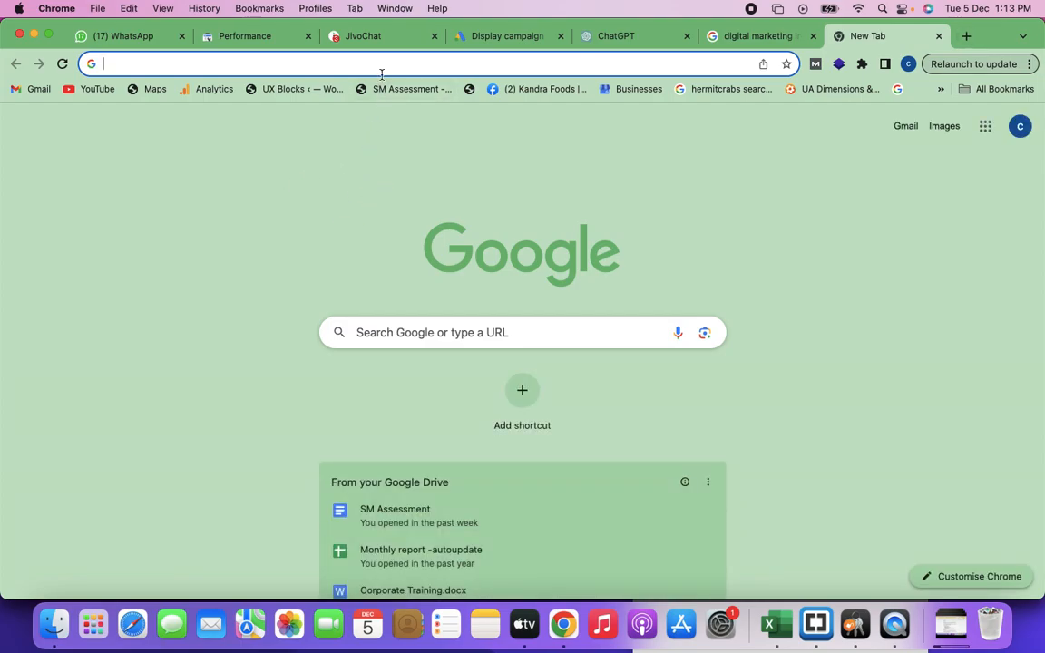
click(366, 69)
text(kandra)
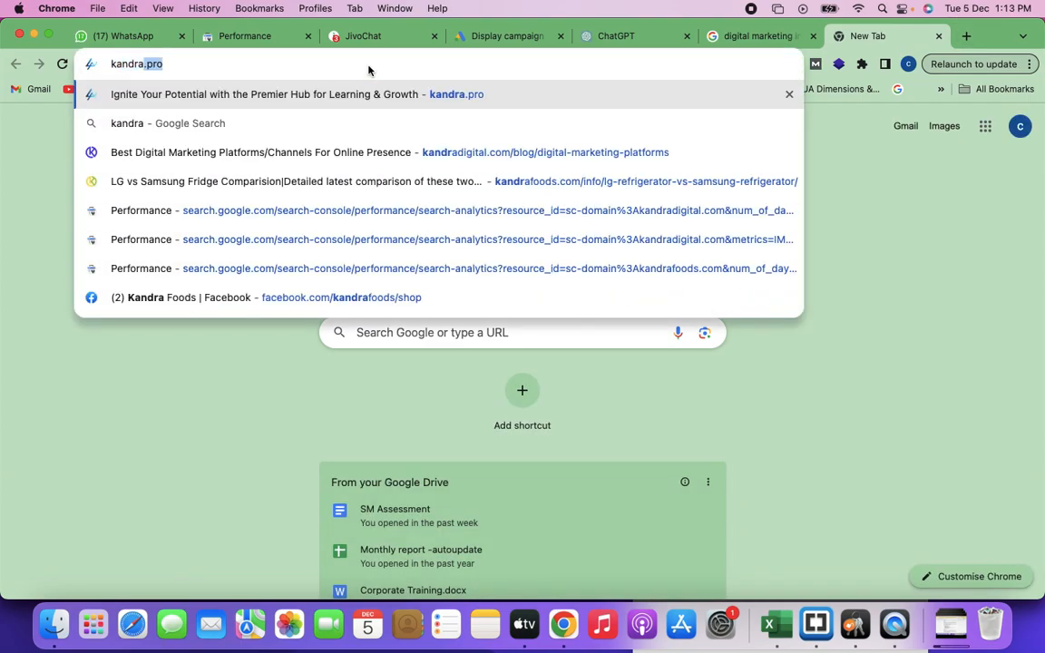
key(super+a)
text(brand optimiza)
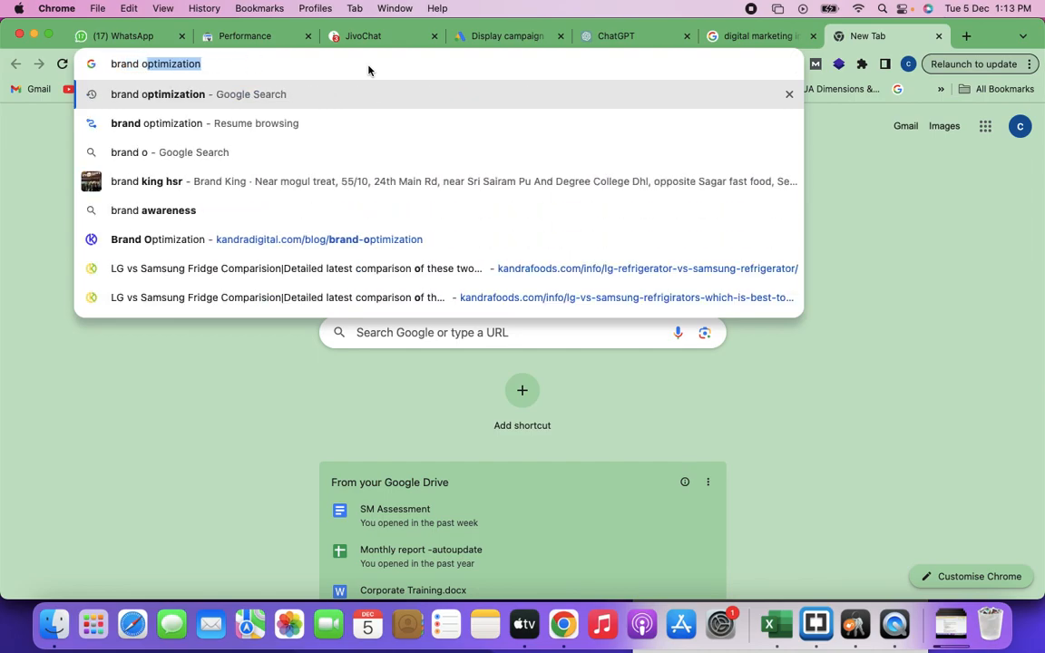
text(rio)
key(BackSpace)
key(BackSpace)
key(BackSpace)
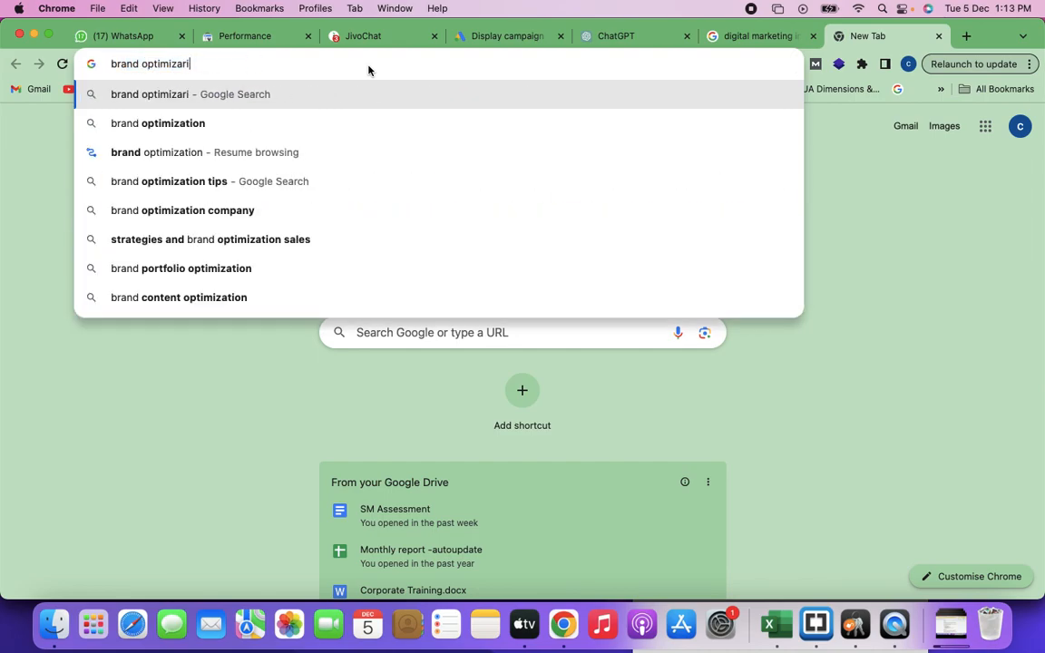
text(tion)
key(Return)
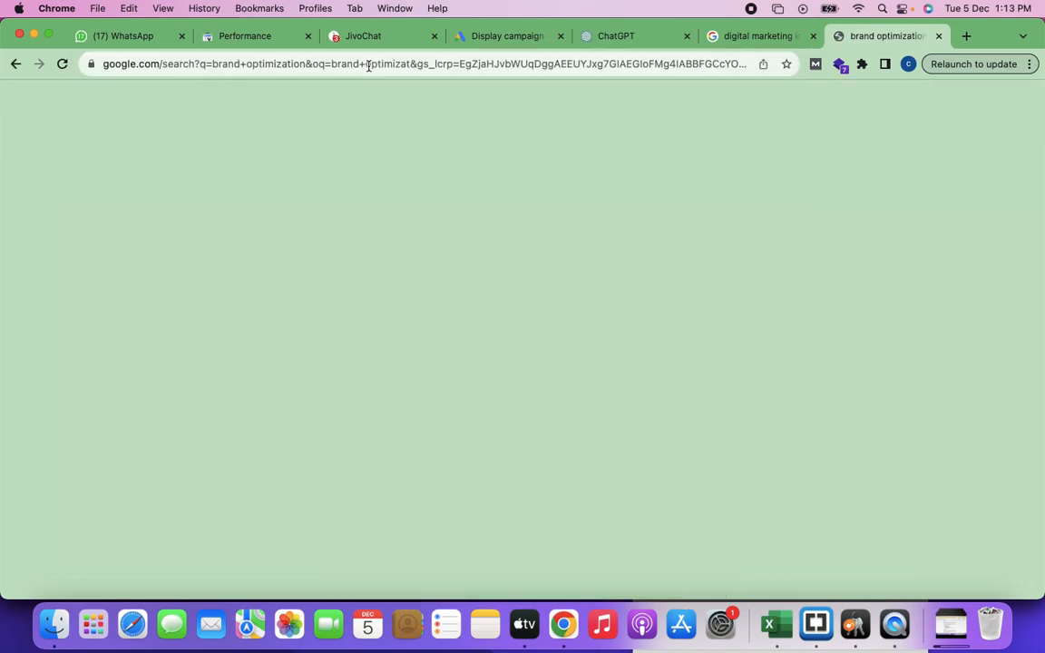
Step: Open the KandraDigital "Brand Optimization" article from the search results and copy the phrase "Brand optimization" from its opening paragraph
scroll(467, 420, down, 6)
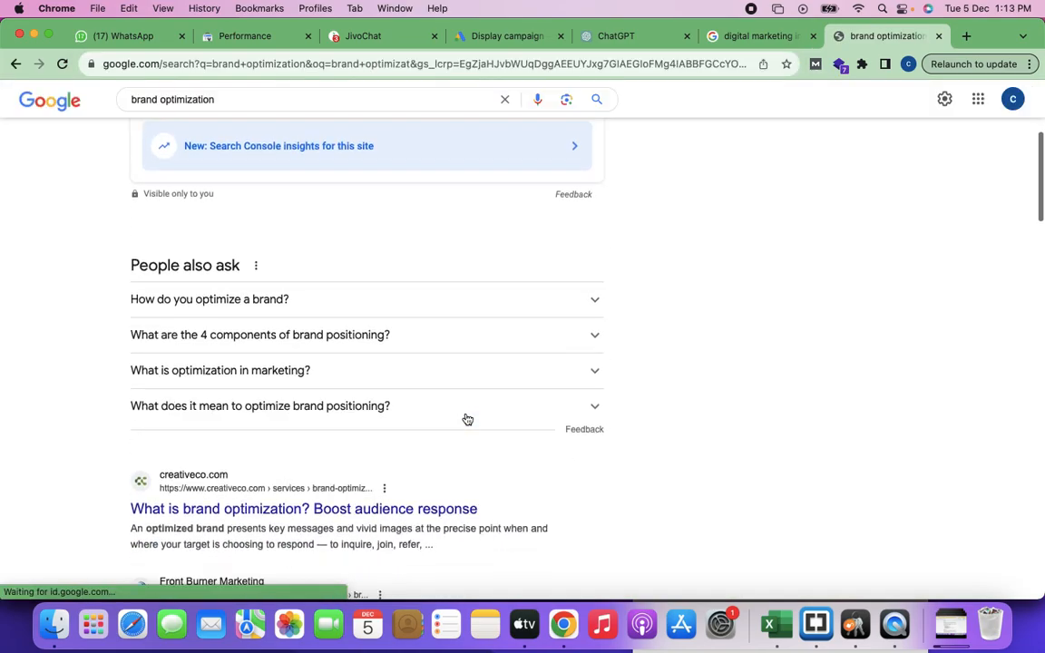
super+click(198, 501)
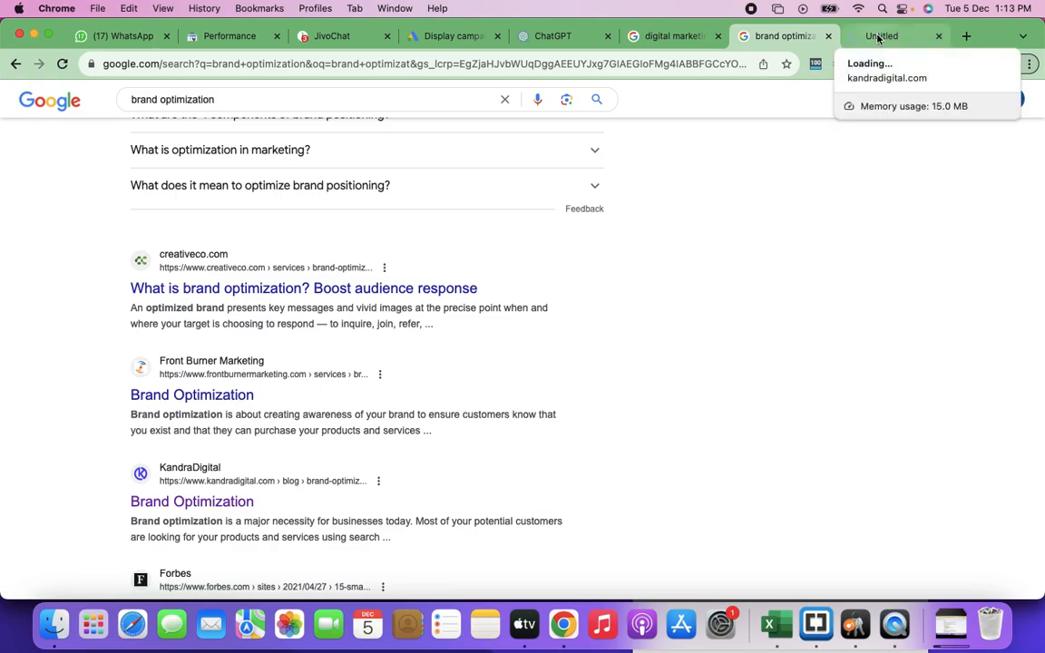
click(878, 37)
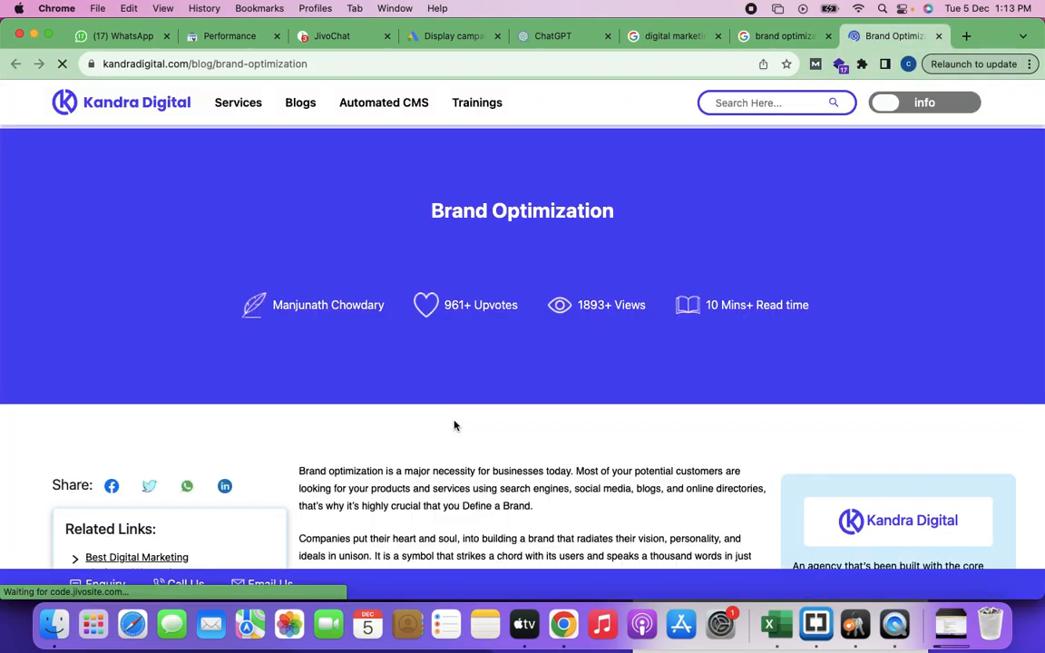
scroll(455, 425, down, 5)
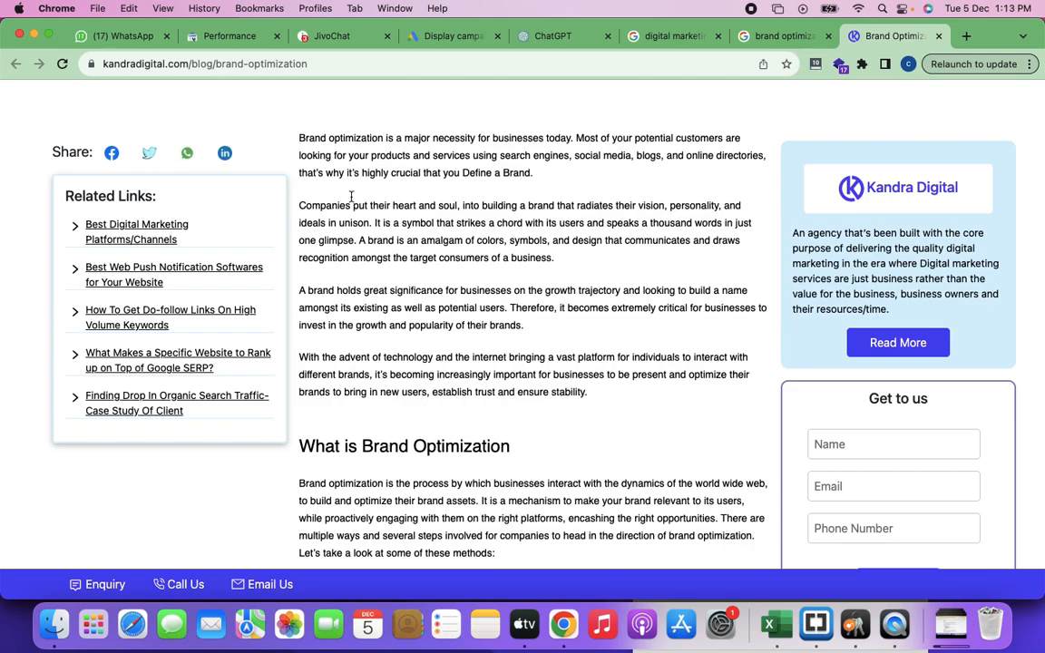
drag(299, 138, 381, 143)
key(super+c)
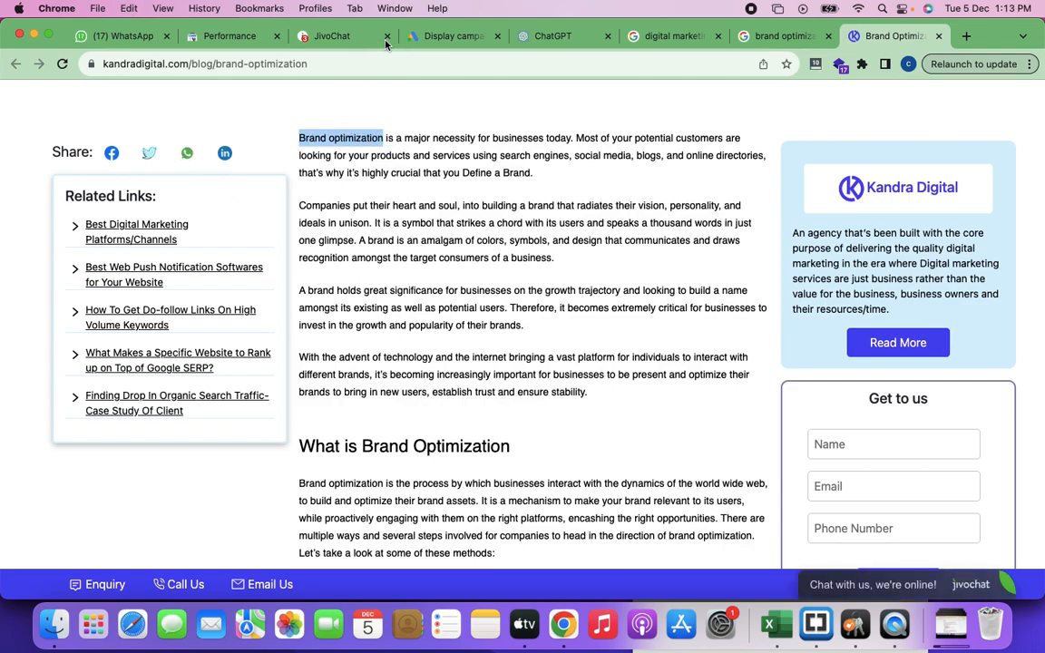
Step: Switch back to the Google Ads campaign and paste "Brand optimization" as a fourth targeted keyword
click(419, 30)
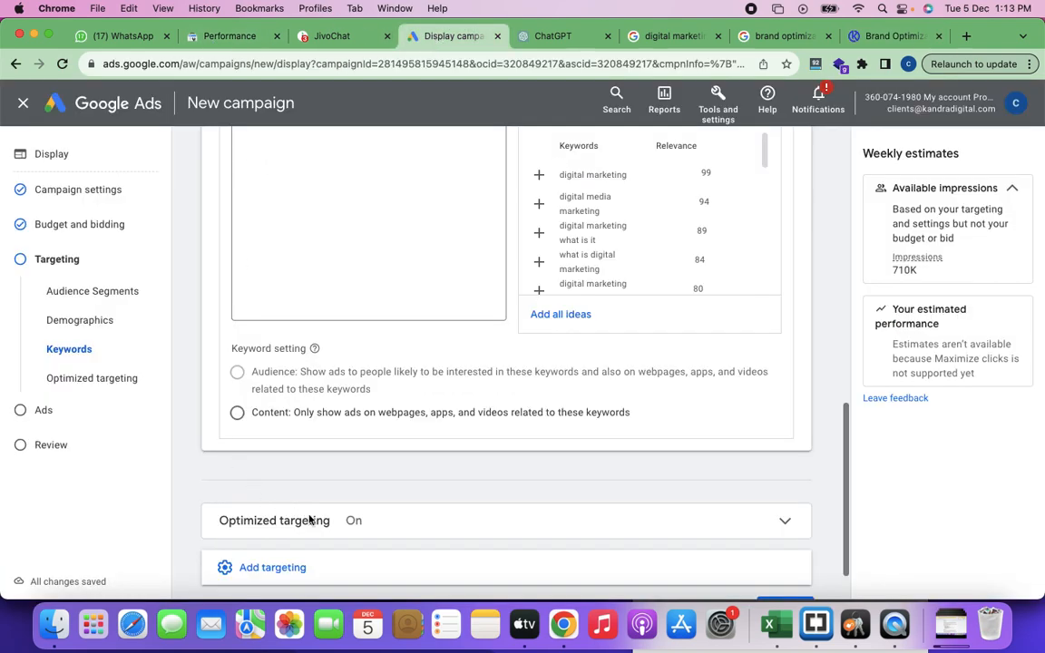
scroll(322, 306, up, 3)
scroll(321, 306, up, 1)
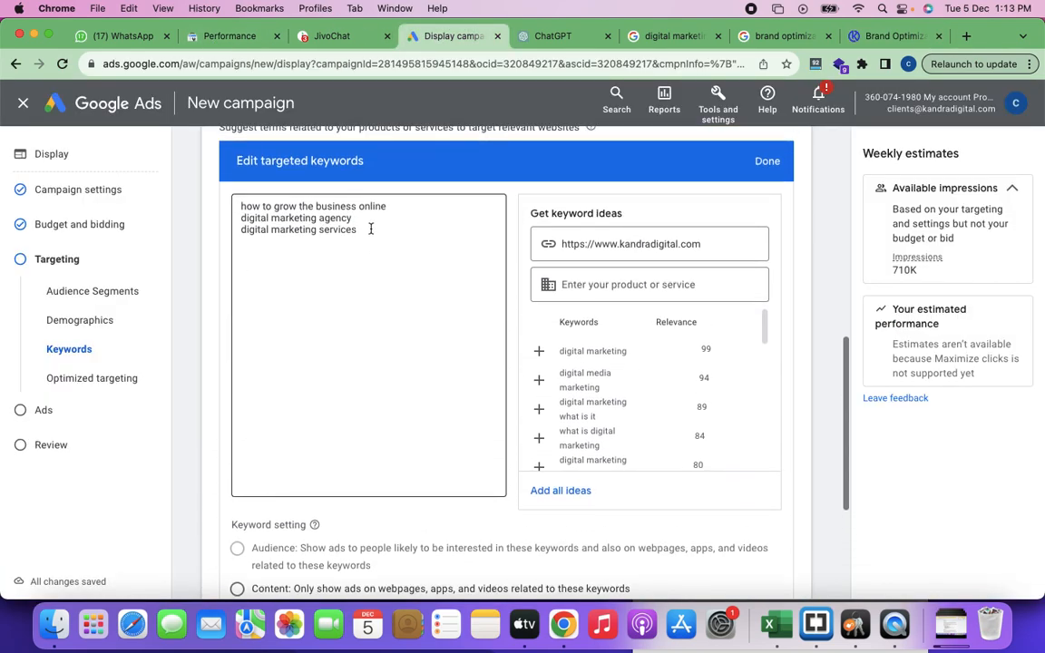
click(371, 228)
key(super+v)
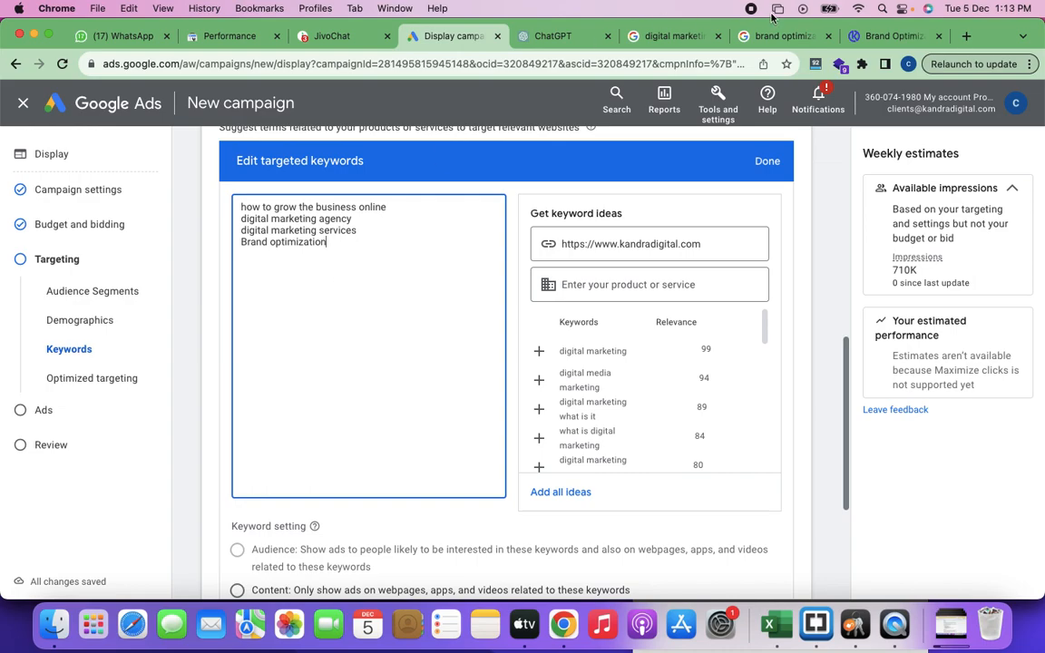
Step: Return to the Kandra Digital brand optimization article, close the chat pop-up and look through the page content
click(882, 38)
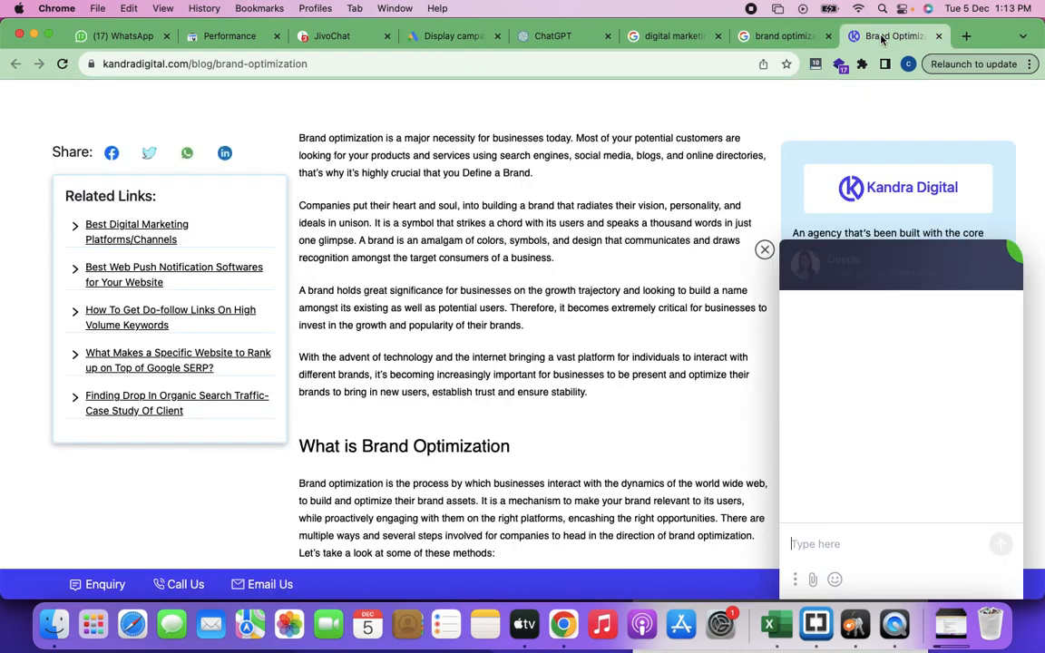
click(766, 251)
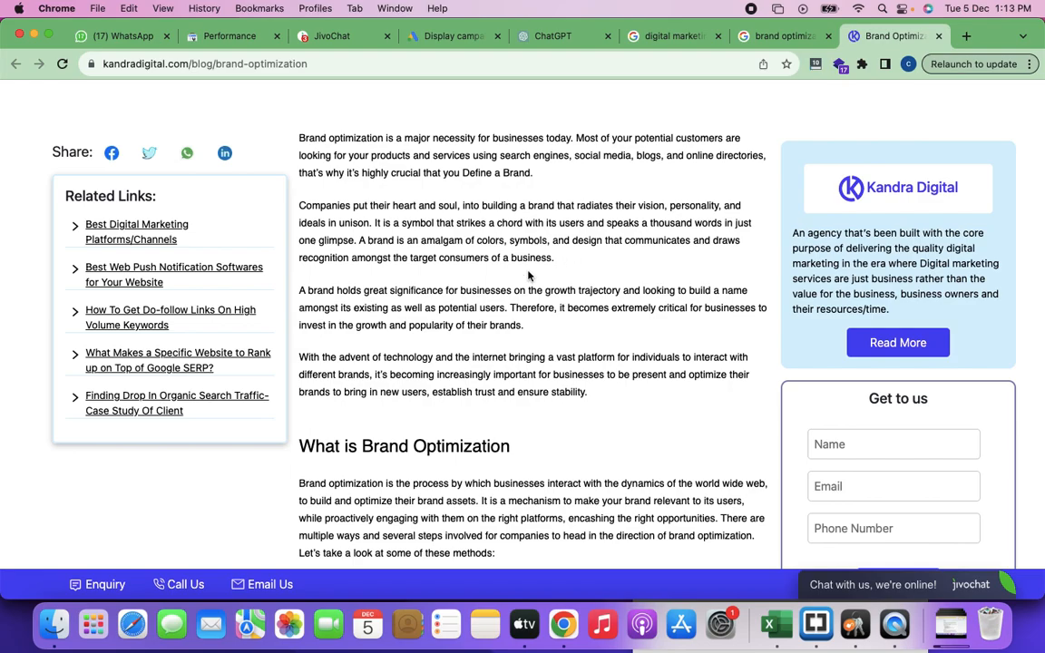
scroll(493, 388, up, 2)
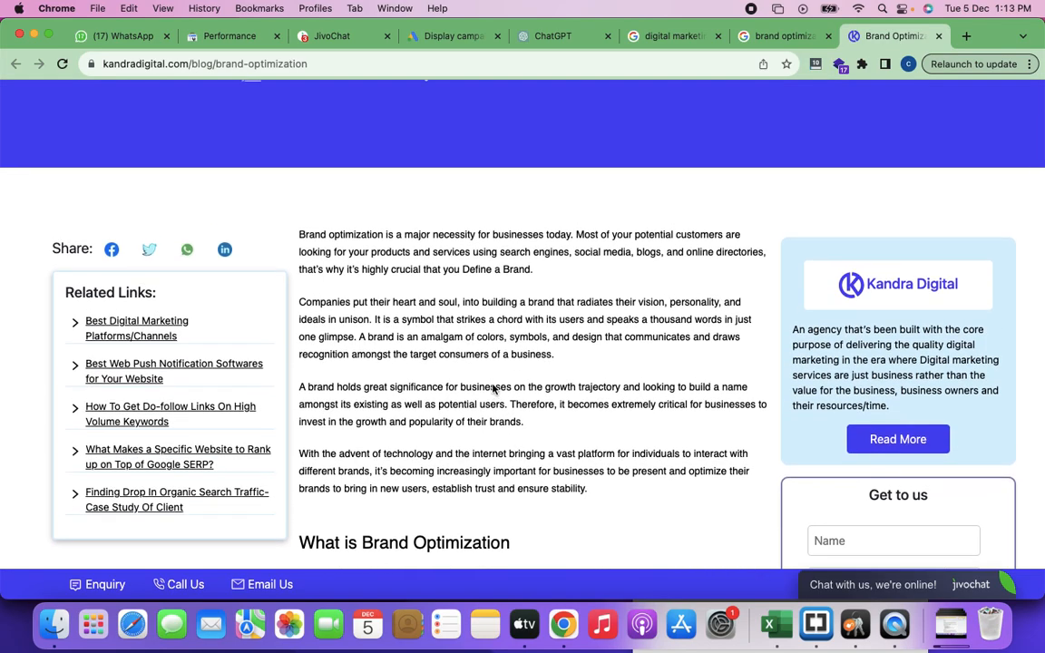
scroll(492, 389, down, 5)
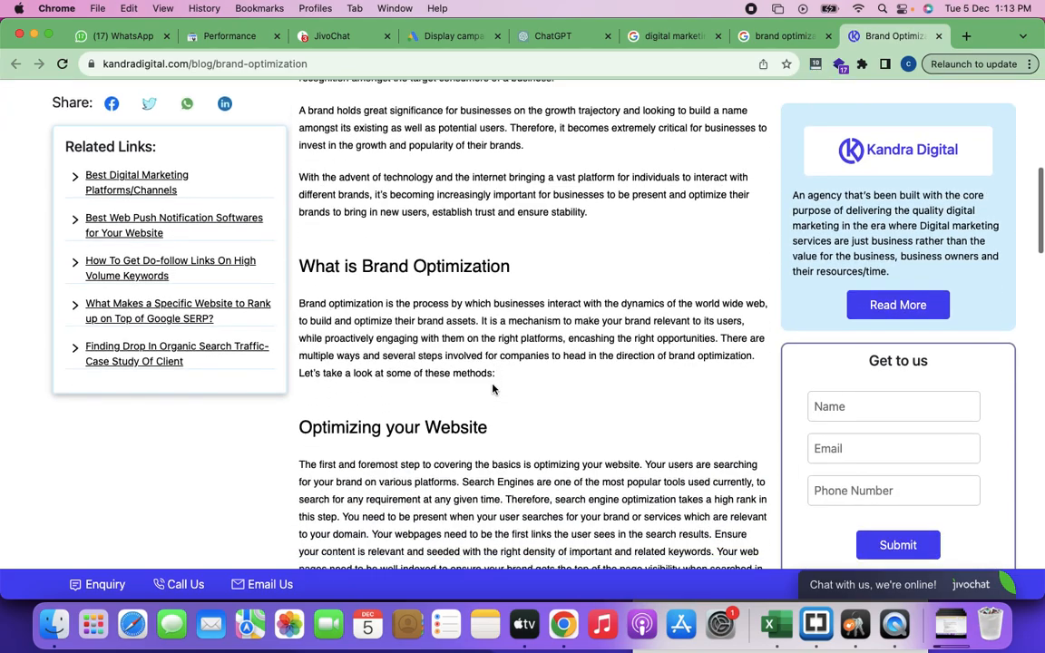
Step: Compare the top of the Kandra Digital brand optimization article with the targeted keyword list in the Google Ads campaign
scroll(492, 388, up, 6)
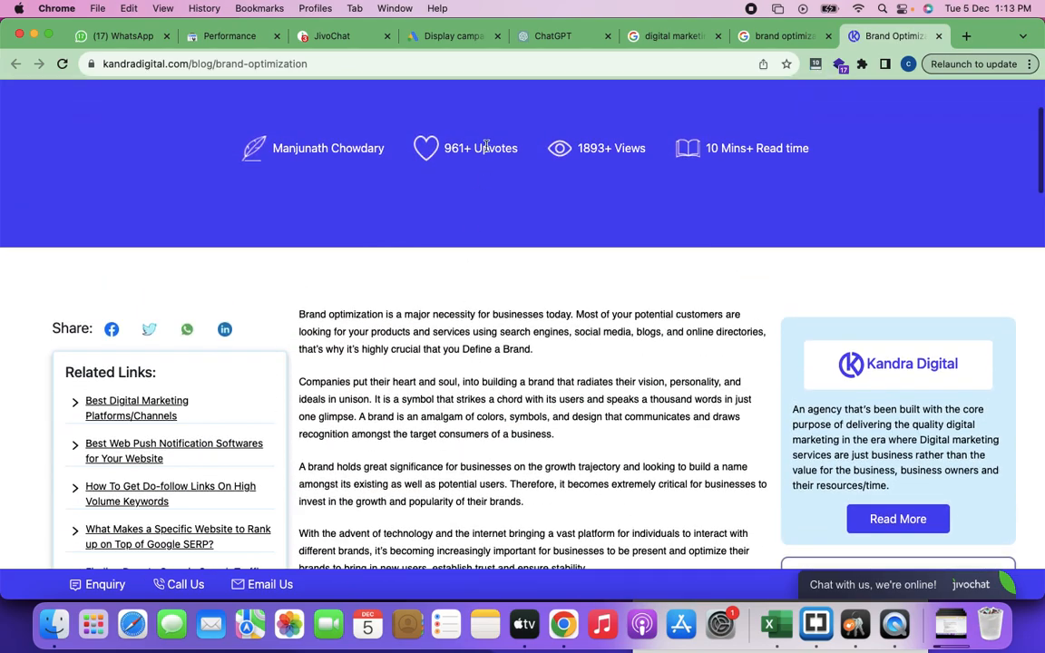
click(444, 36)
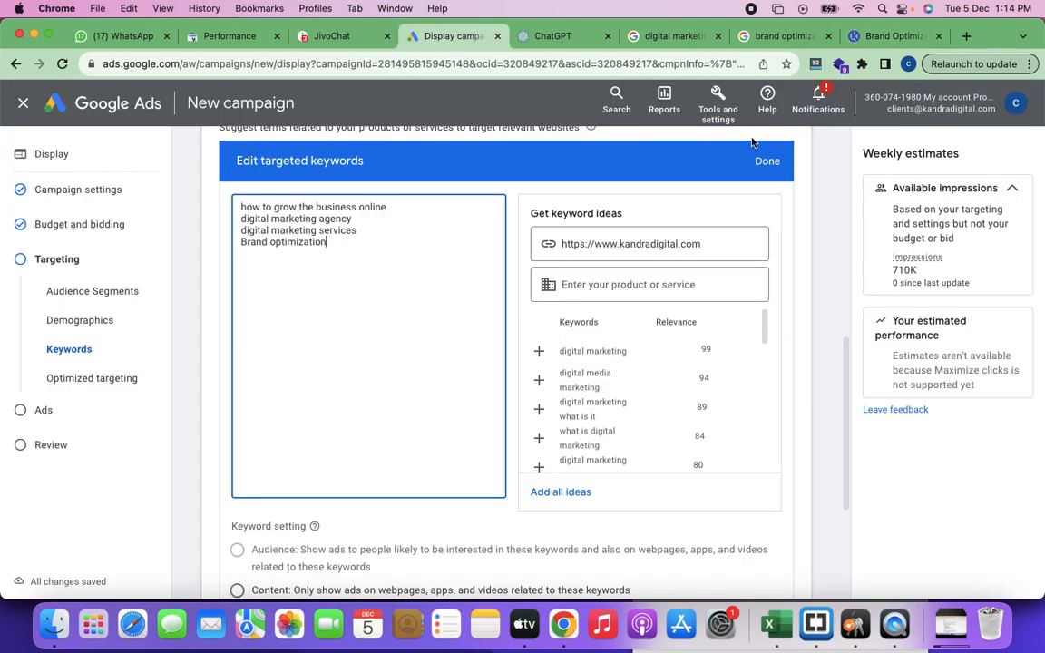
click(889, 36)
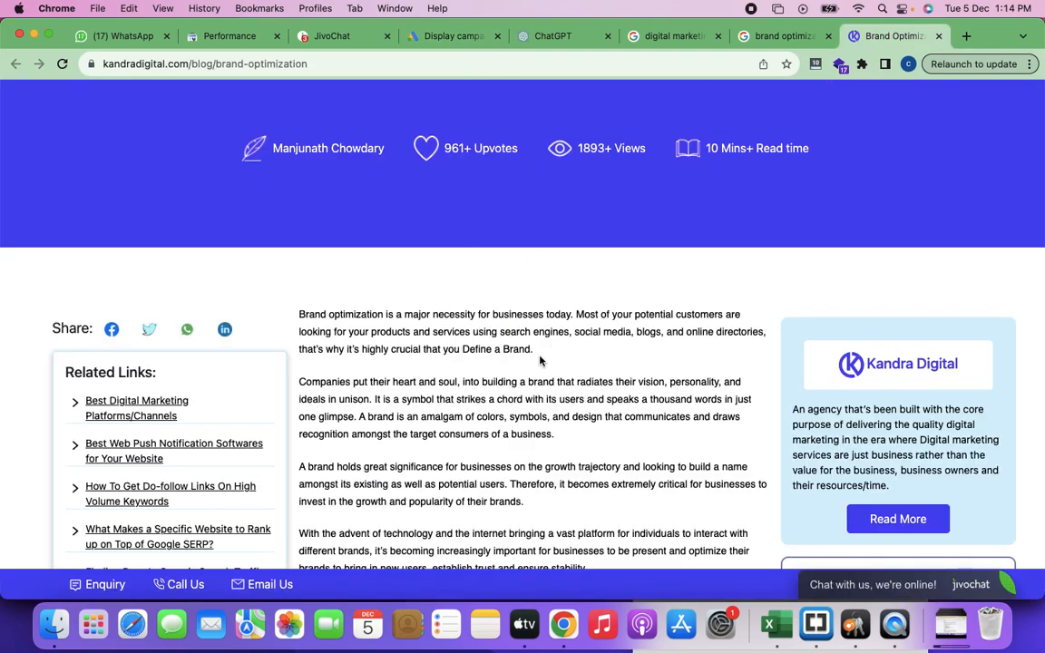
click(454, 39)
scroll(473, 282, up, 3)
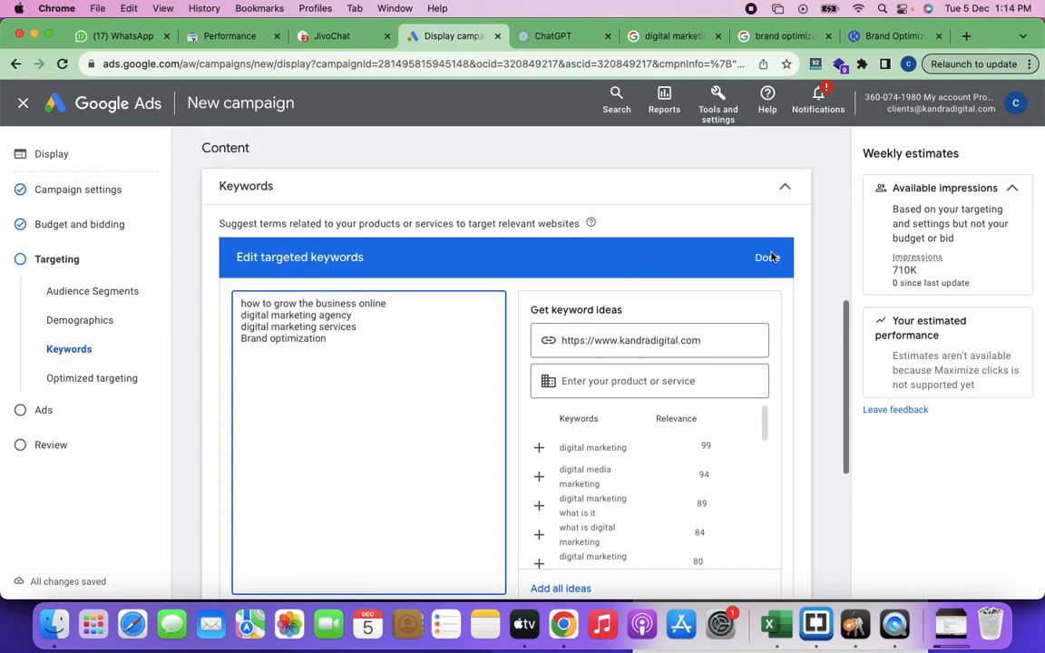
scroll(773, 261, up, 1)
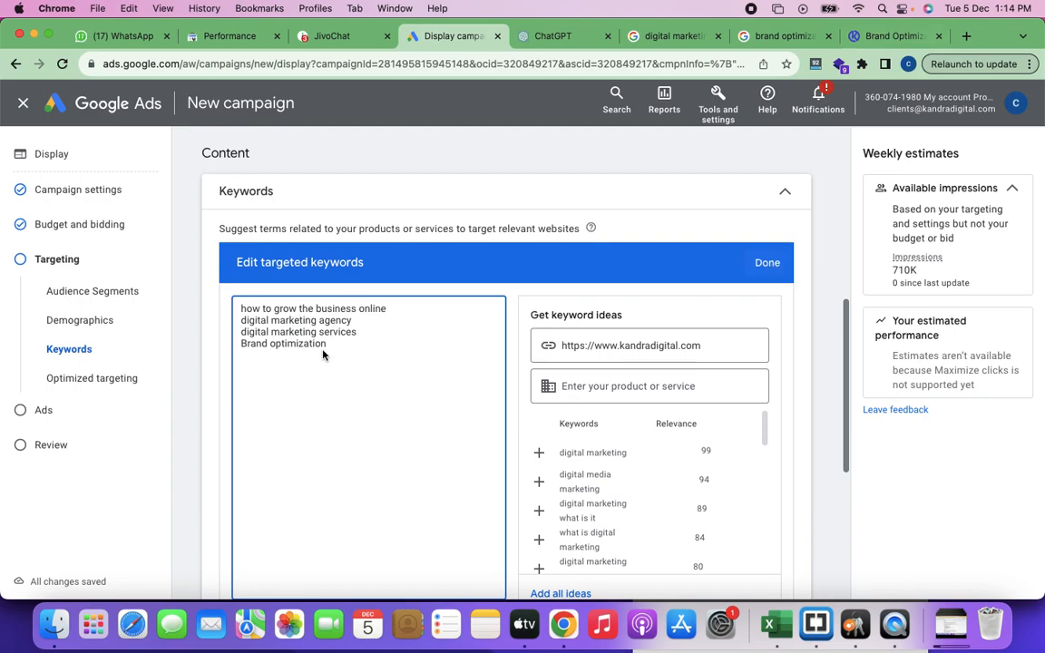
Step: From the brand optimization article, open the related "Best Digital Marketing Platforms/Channels" article and look through the whole page
click(877, 40)
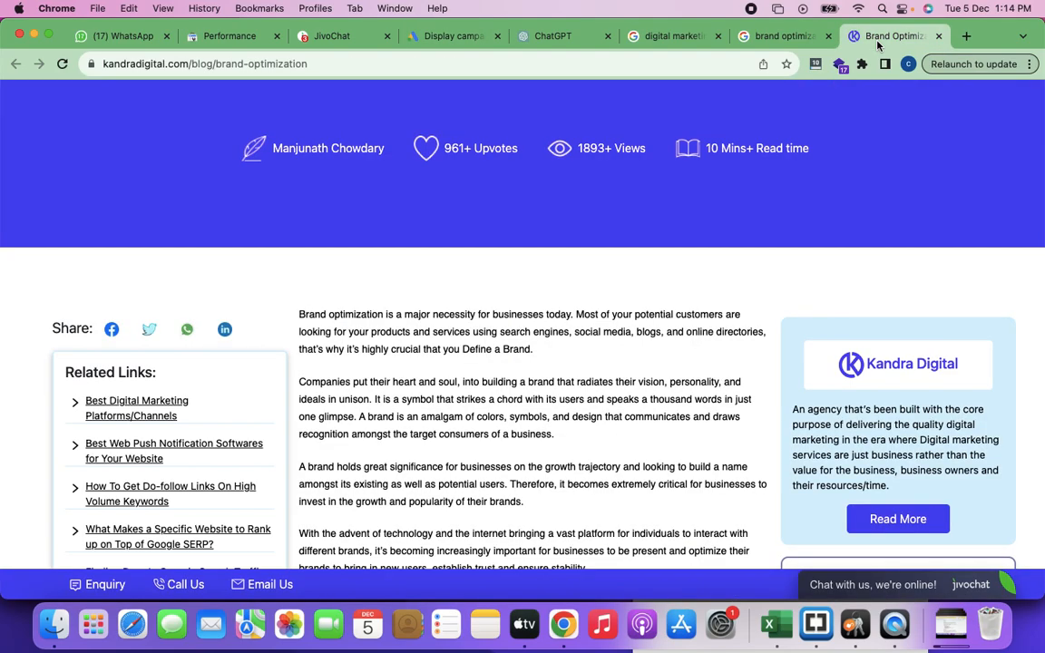
scroll(379, 345, down, 2)
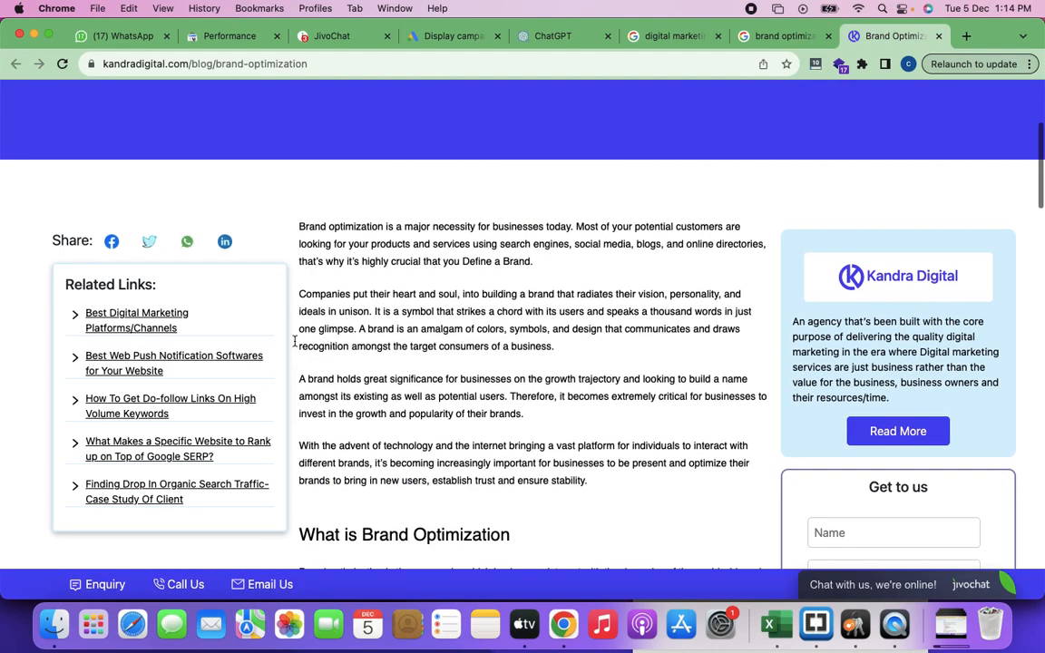
click(145, 322)
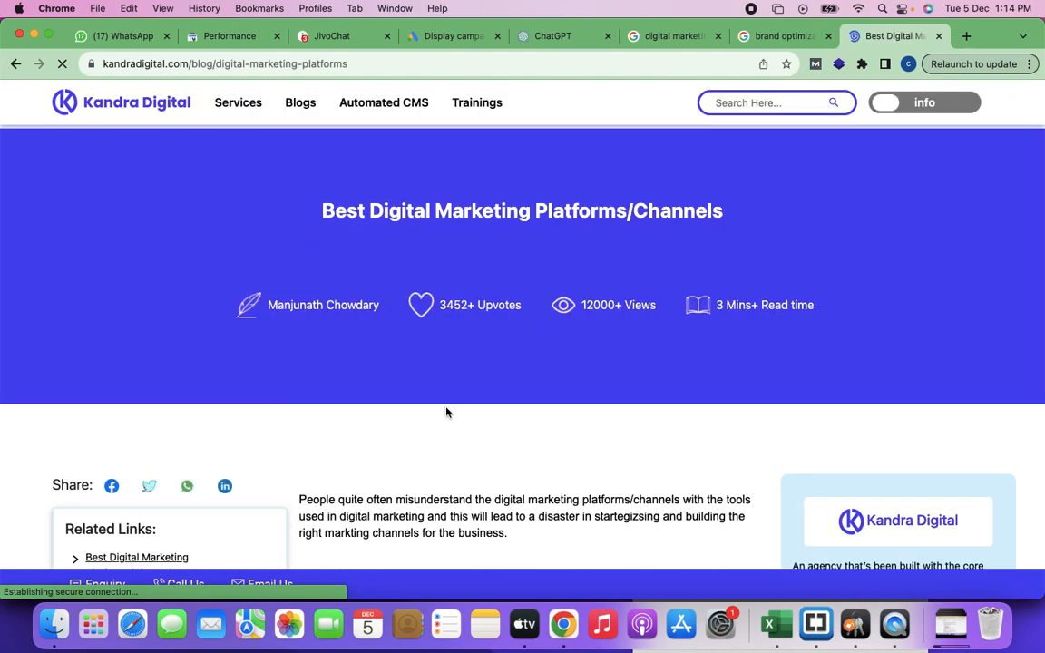
scroll(446, 412, down, 5)
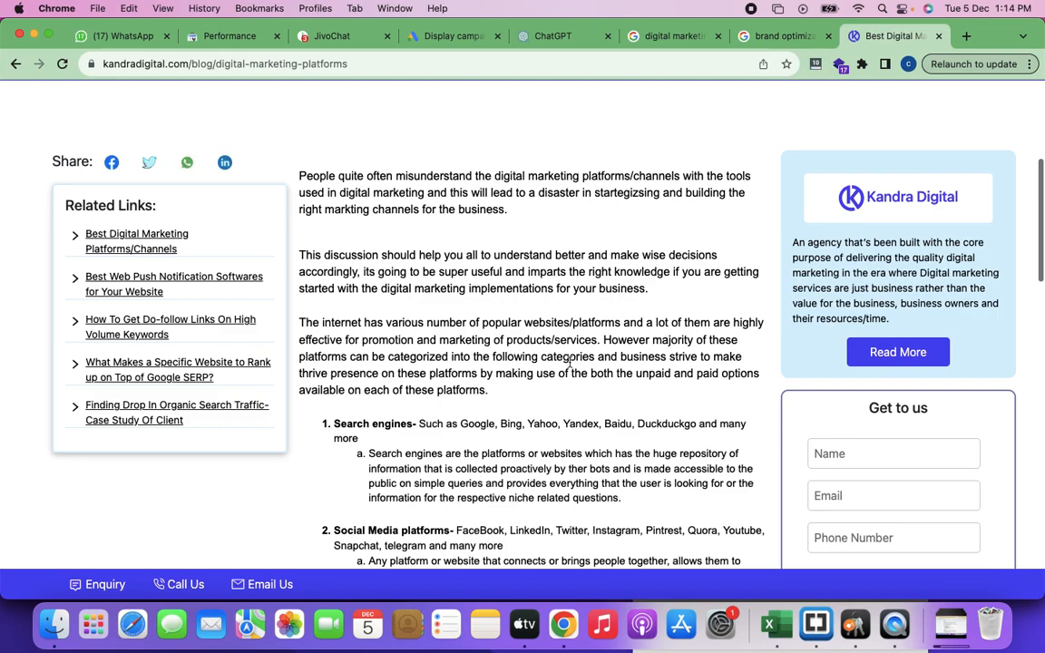
scroll(561, 436, down, 15)
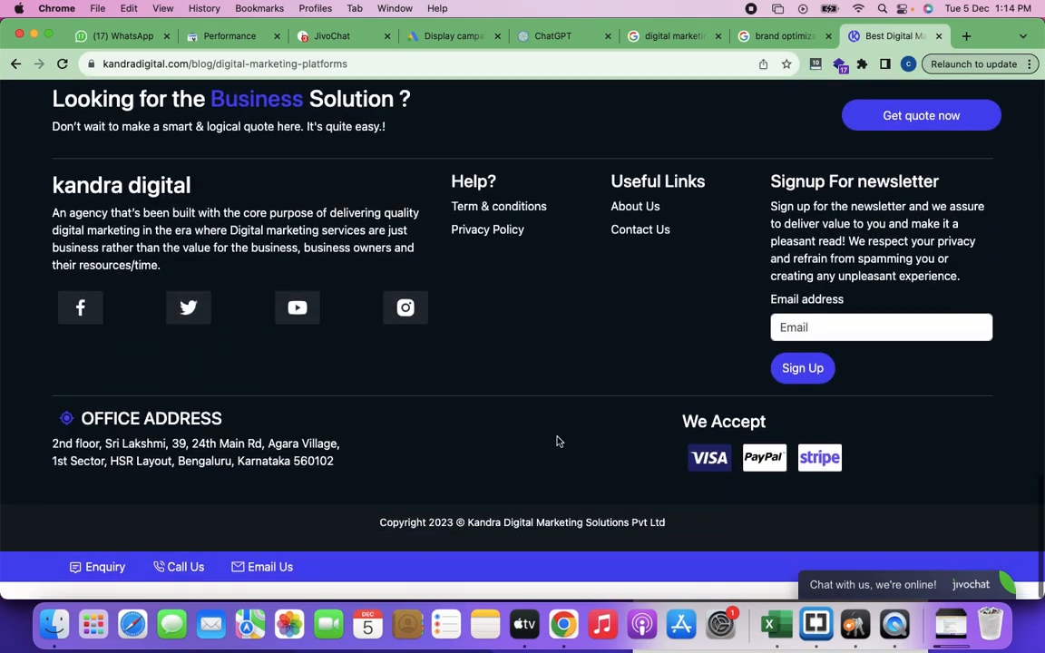
scroll(559, 441, up, 3)
scroll(559, 441, up, 20)
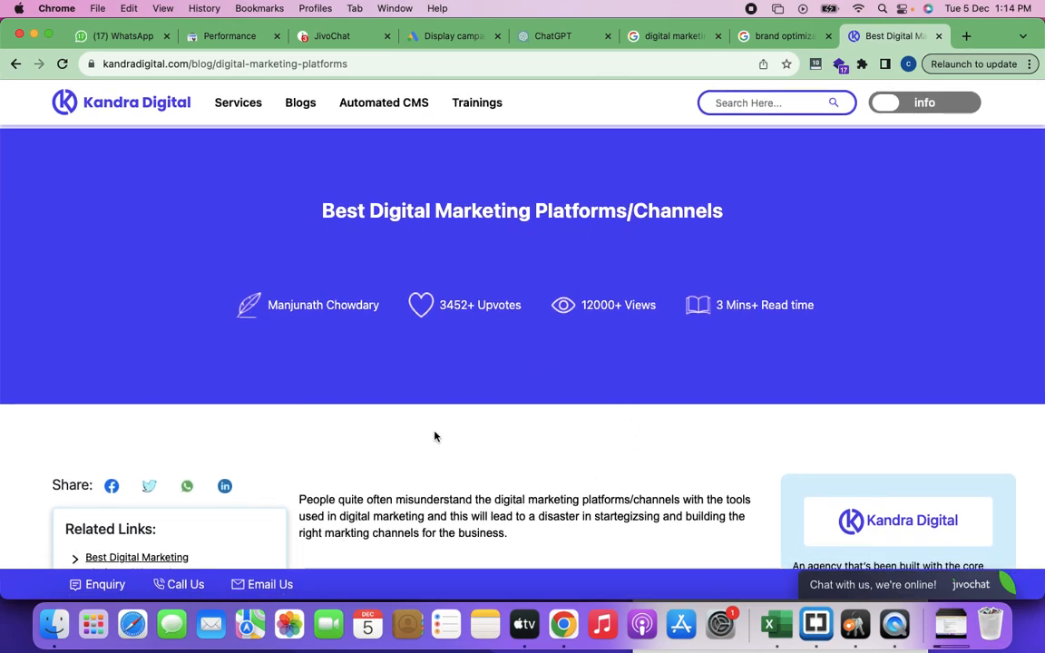
Step: Open the previous Brand Optimization page in a separate tab, compare it with the platforms article, and highlight "Brand optimization" in its opening paragraph
super+click(17, 67)
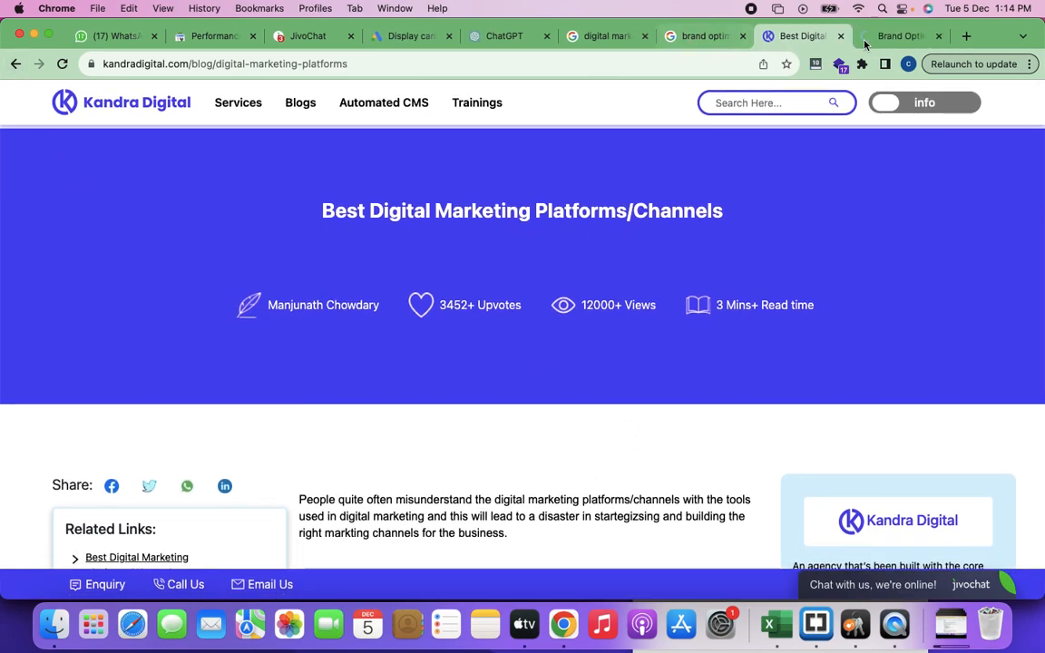
click(895, 38)
click(789, 40)
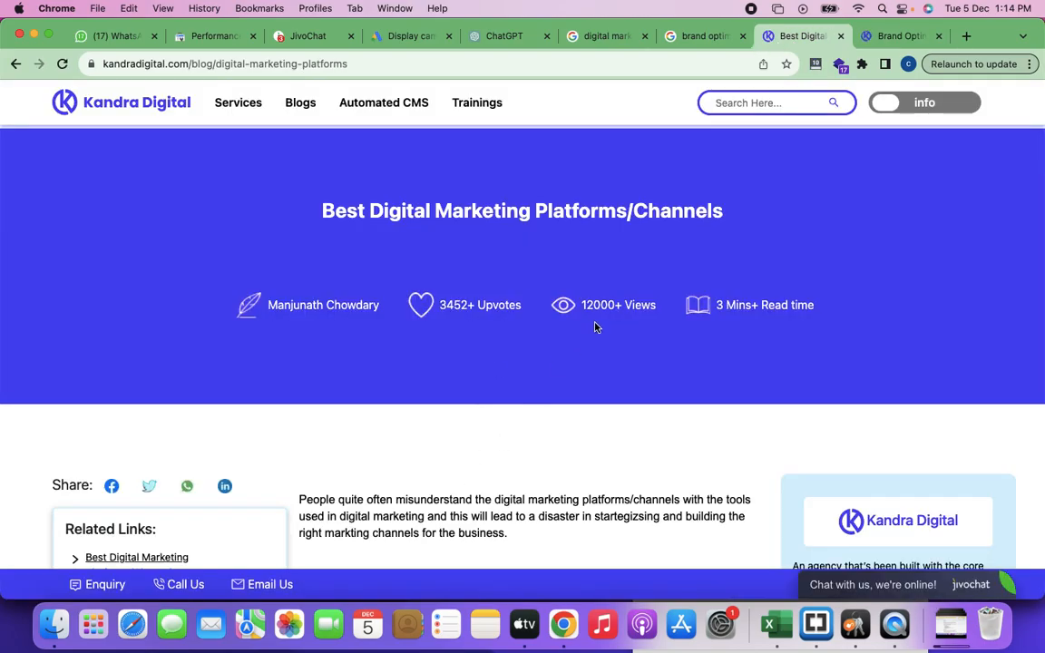
click(894, 37)
click(803, 36)
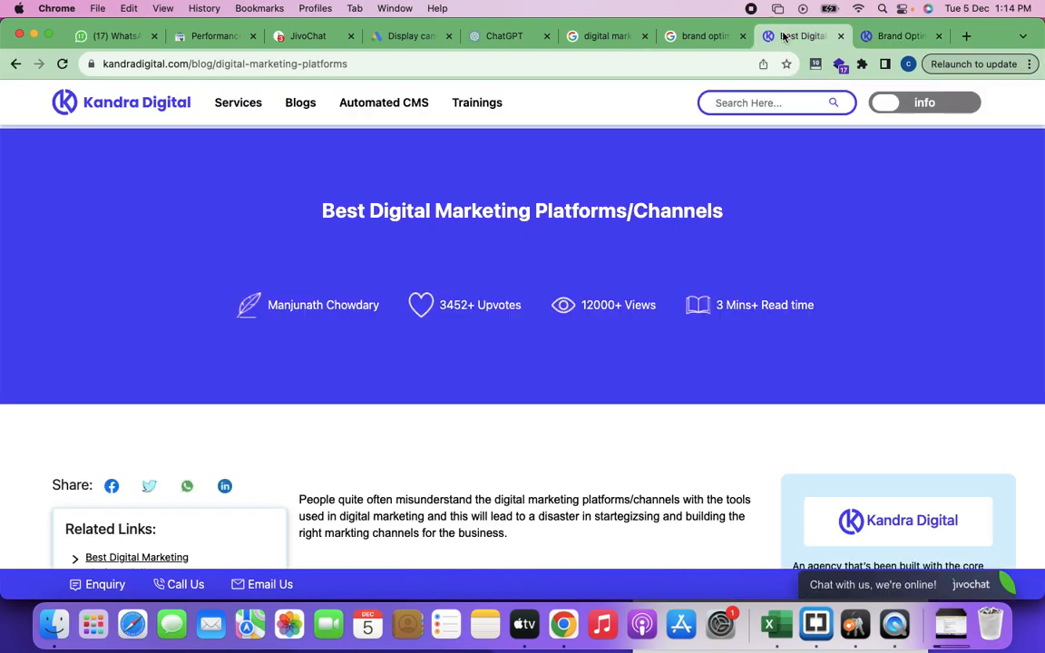
scroll(408, 397, down, 3)
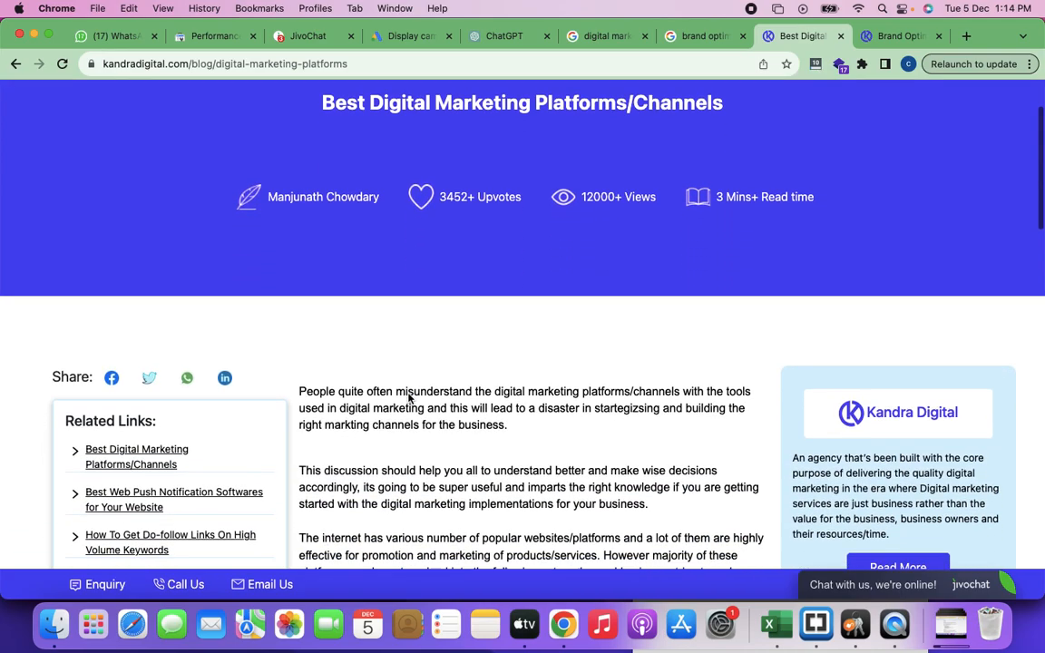
click(899, 36)
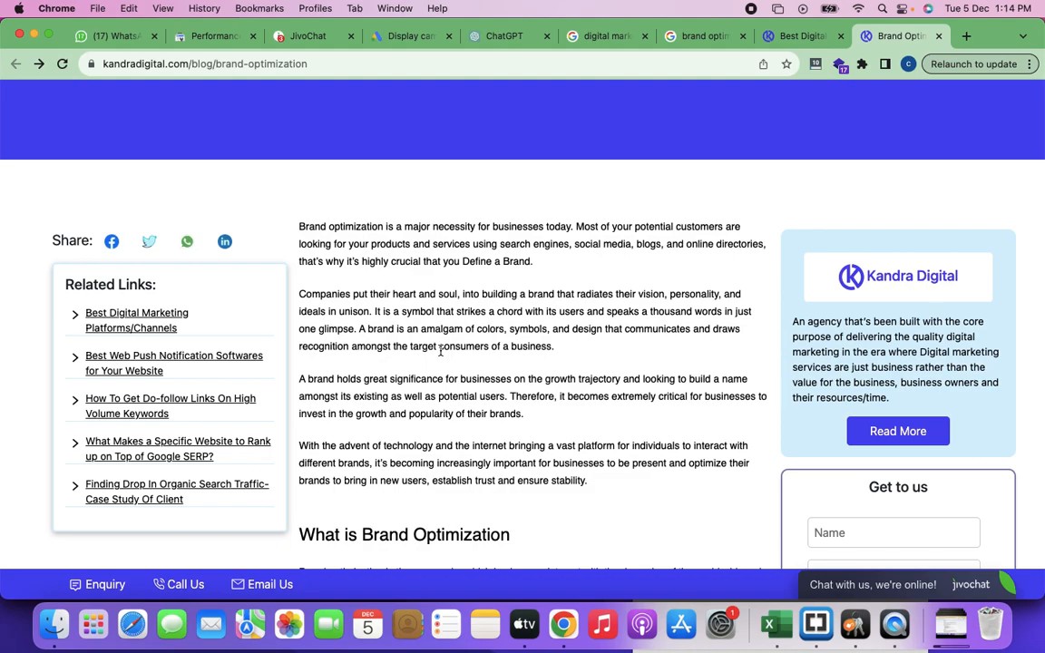
drag(300, 227, 382, 227)
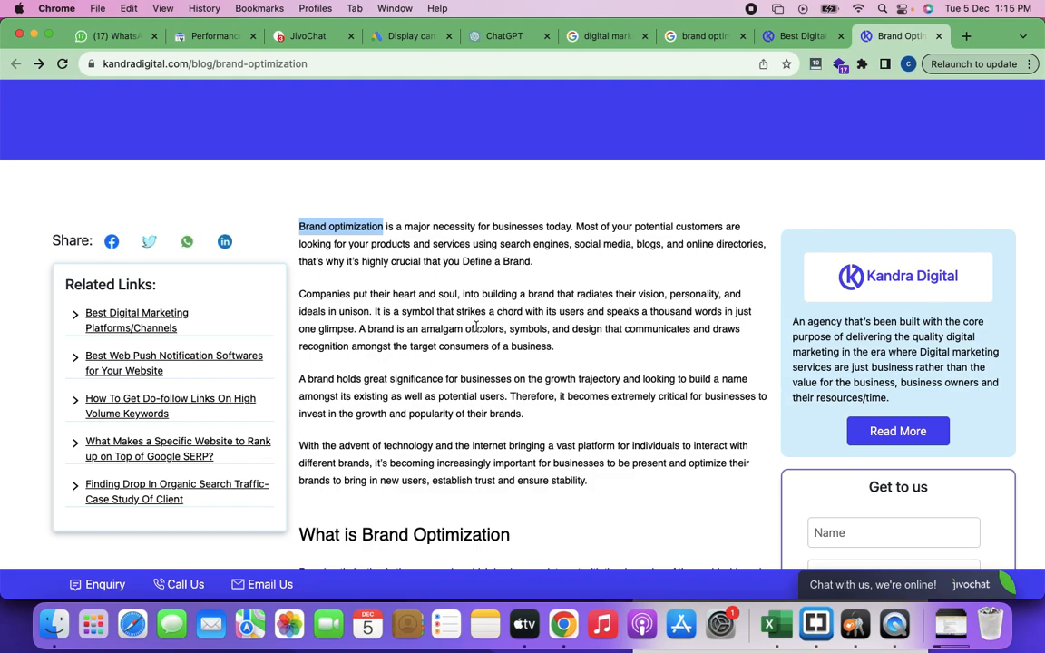
Step: Enter abc.com as the address in a new browser tab without loading the site
click(967, 36)
text(abc.com)
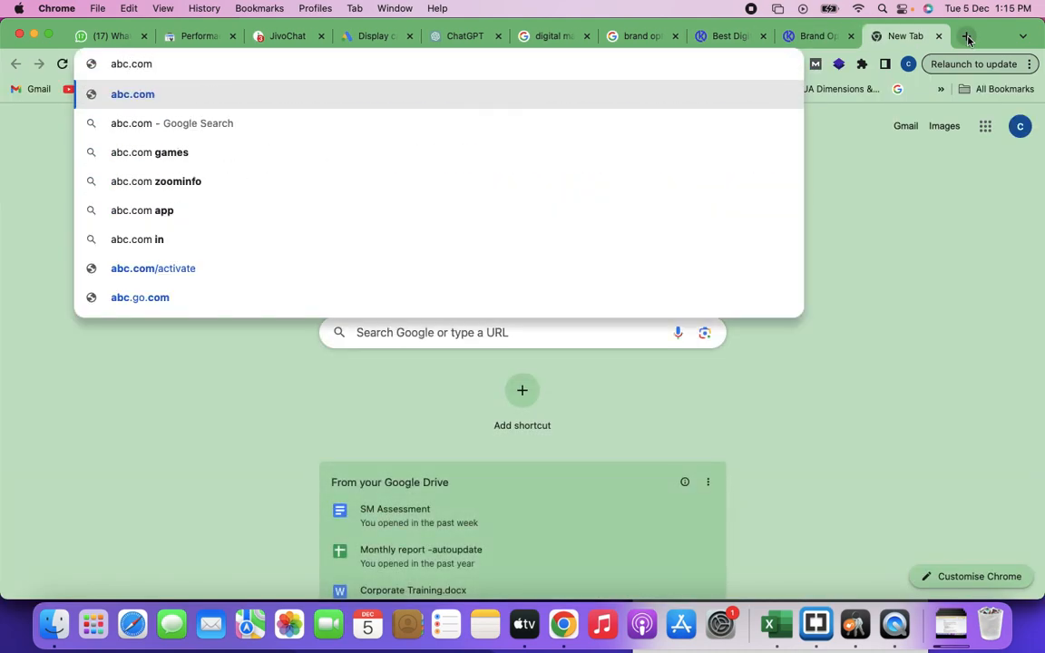
click(28, 196)
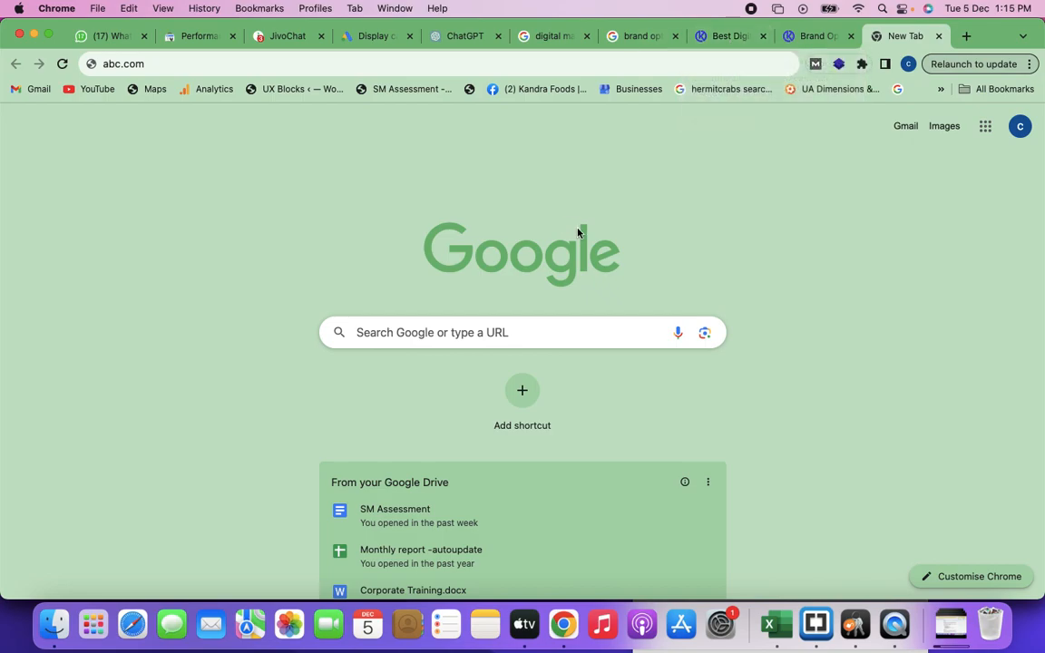
Step: Return to the Google Ads campaign, reopen the targeted keywords for editing and highlight the "Brand optimization" keyword
click(370, 38)
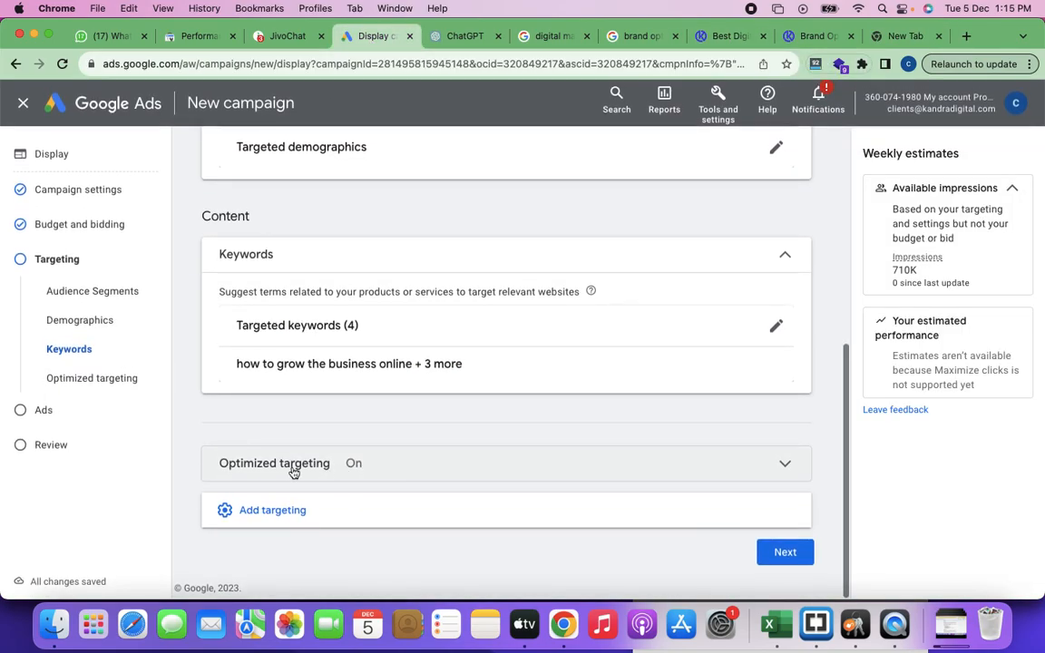
click(776, 326)
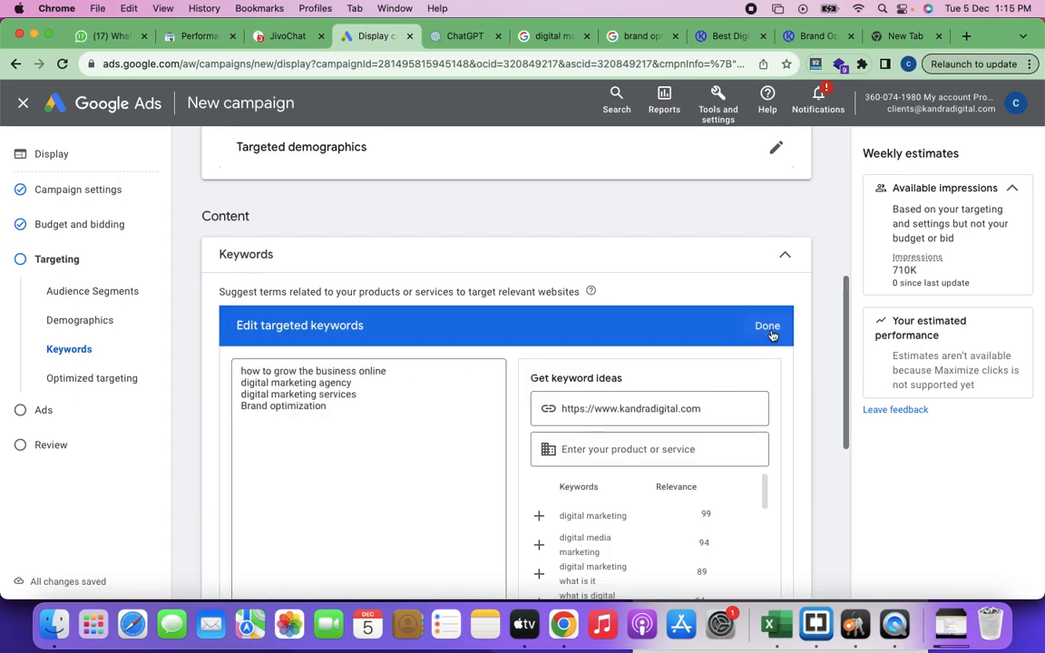
click(343, 409)
drag(329, 410, 238, 413)
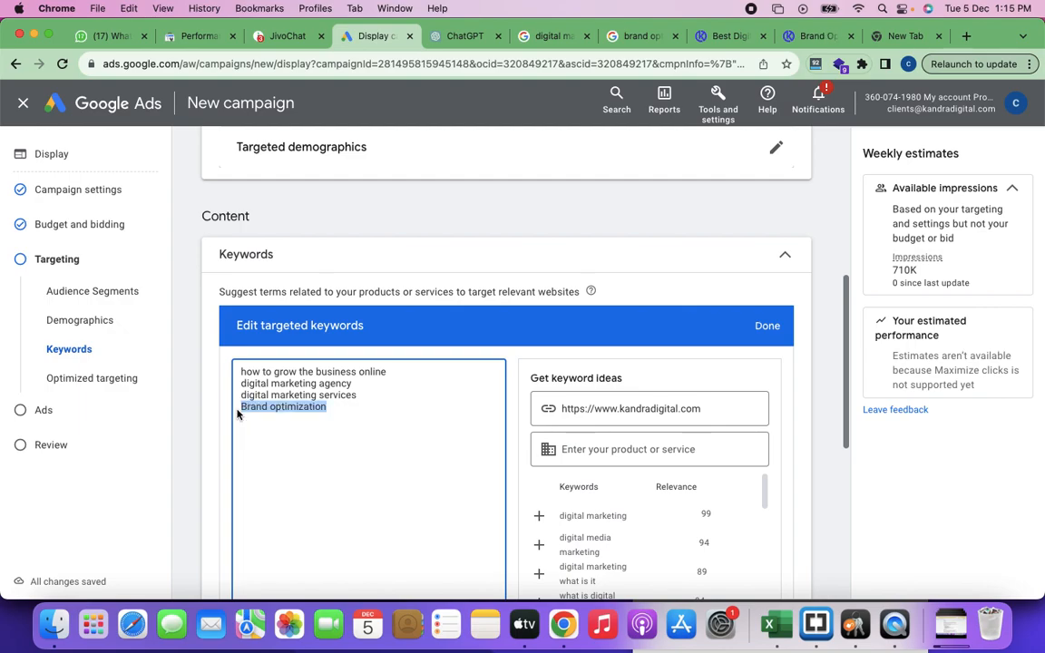
Step: Open the creativeco.com "What is brand optimization?" result from the Google search in a new tab and look through the page
click(915, 37)
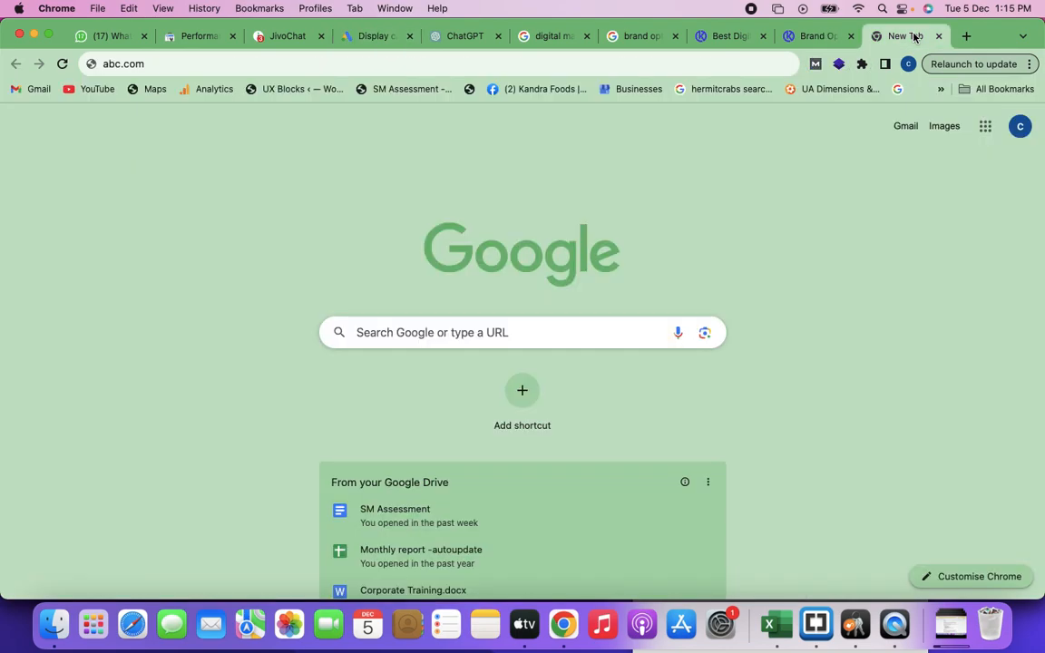
click(635, 36)
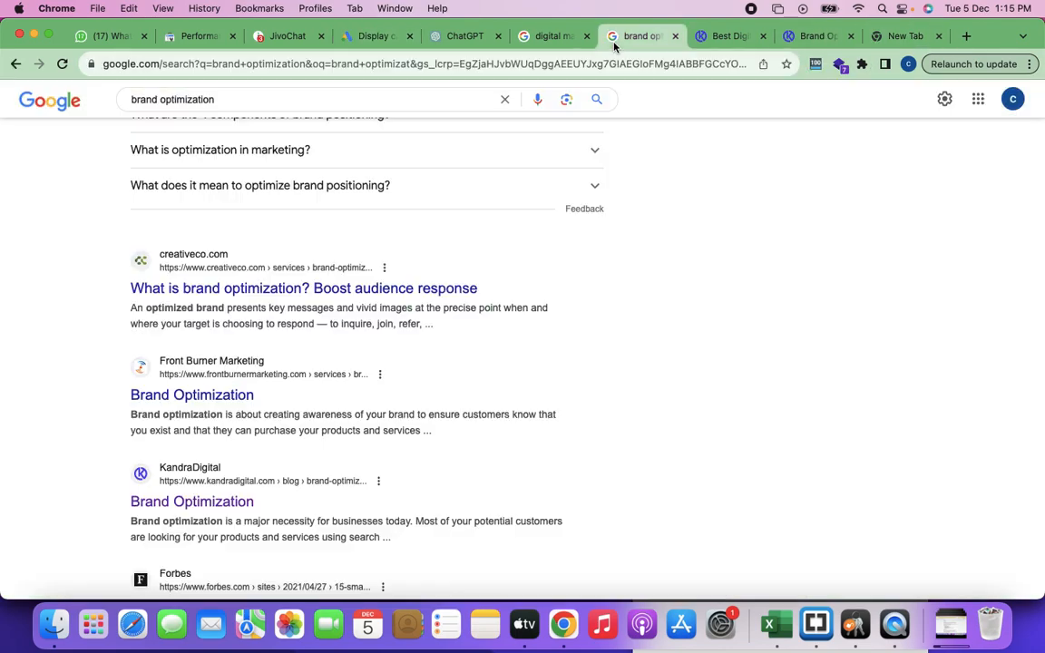
super+click(206, 289)
click(670, 38)
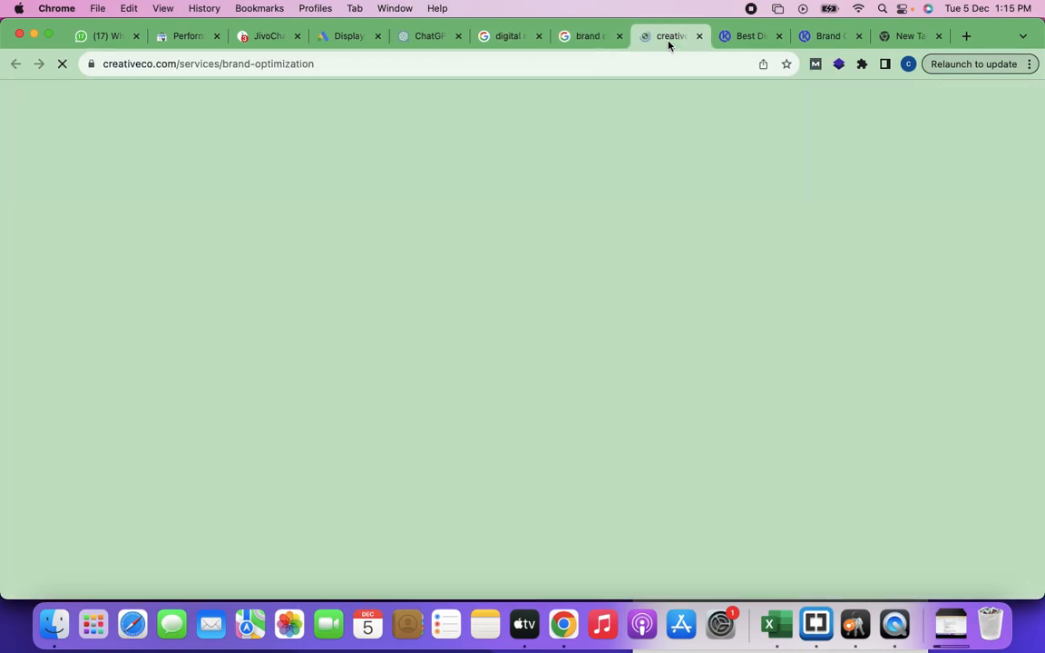
scroll(478, 432, down, 5)
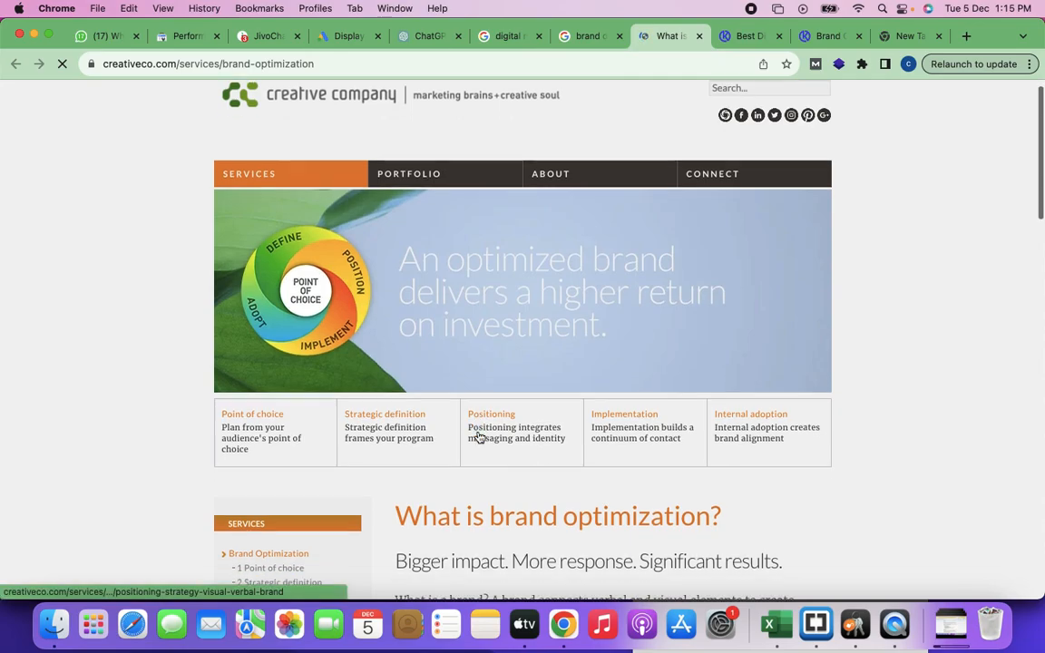
scroll(479, 432, down, 15)
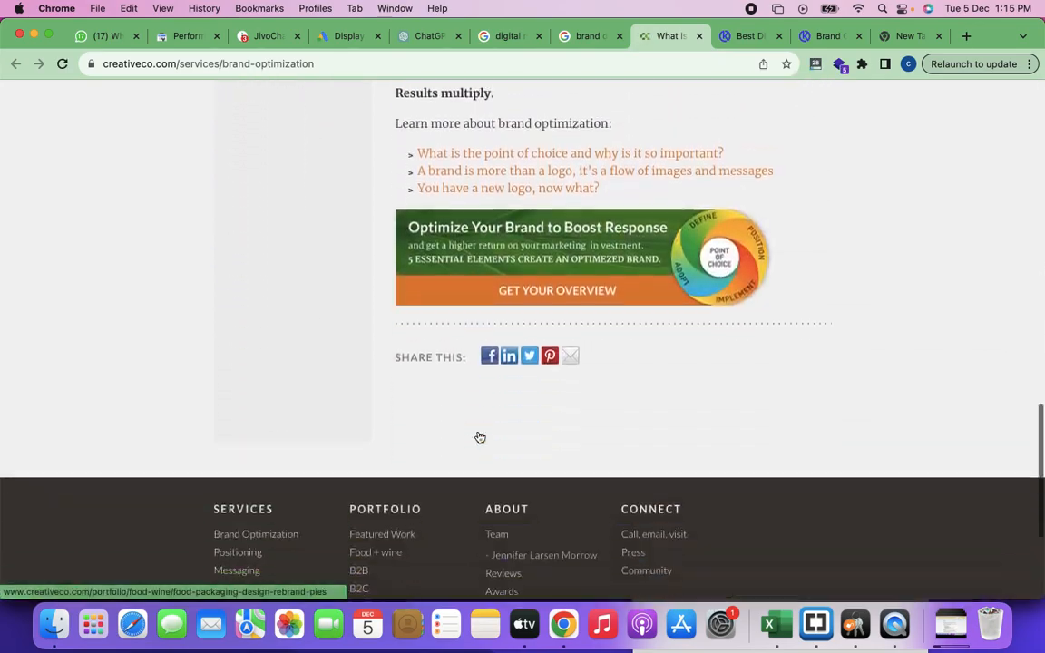
scroll(670, 297, up, 20)
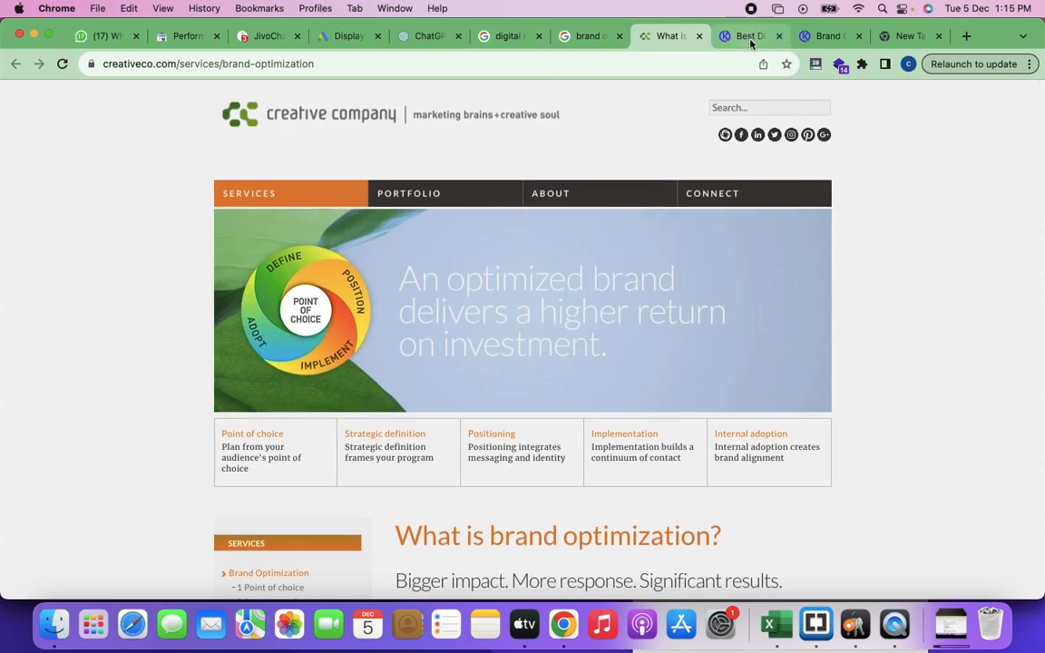
Step: Open the Front Burner Marketing "Brand Optimization" search result in a new tab and view it
click(588, 36)
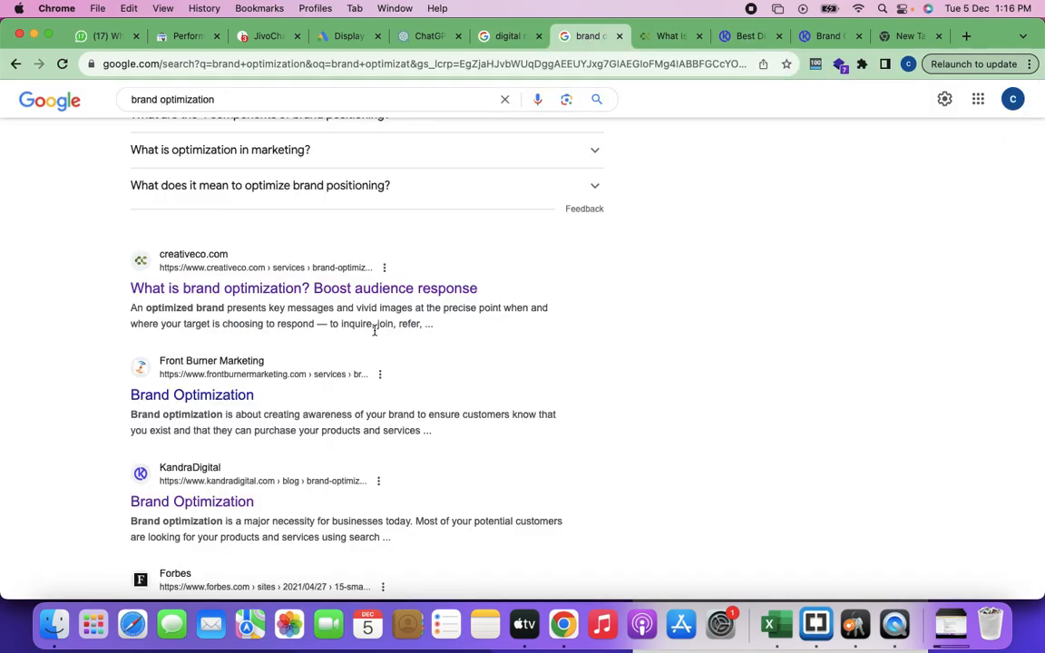
super+click(234, 398)
click(682, 38)
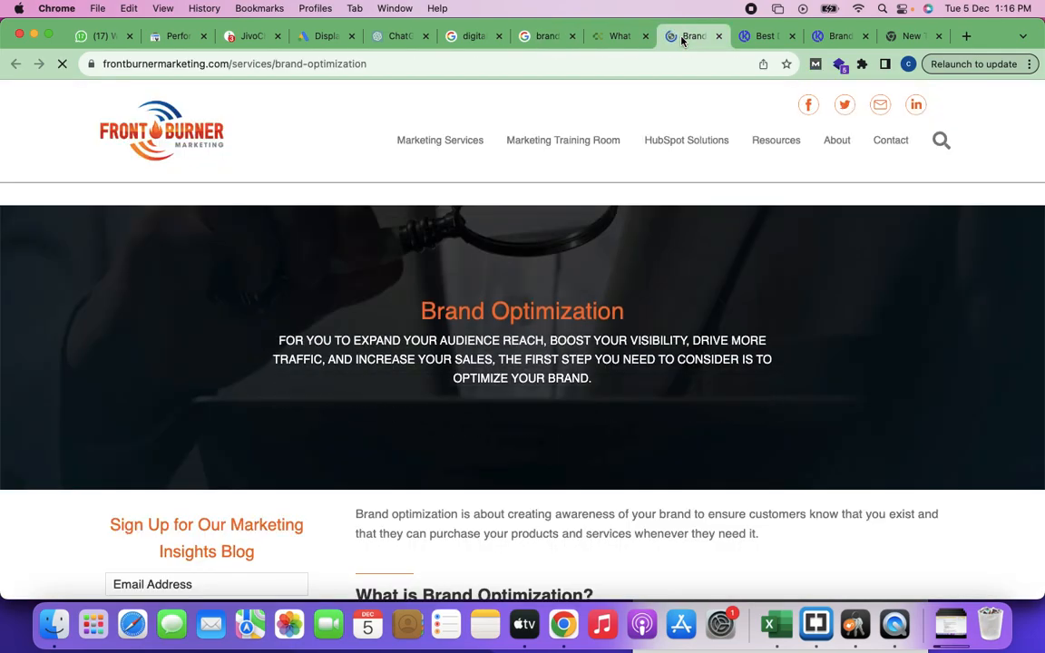
Step: Review the highlighted campaign keyword against the Google results and the creativeco.com page, then select the abc.com address in the new tab
click(318, 36)
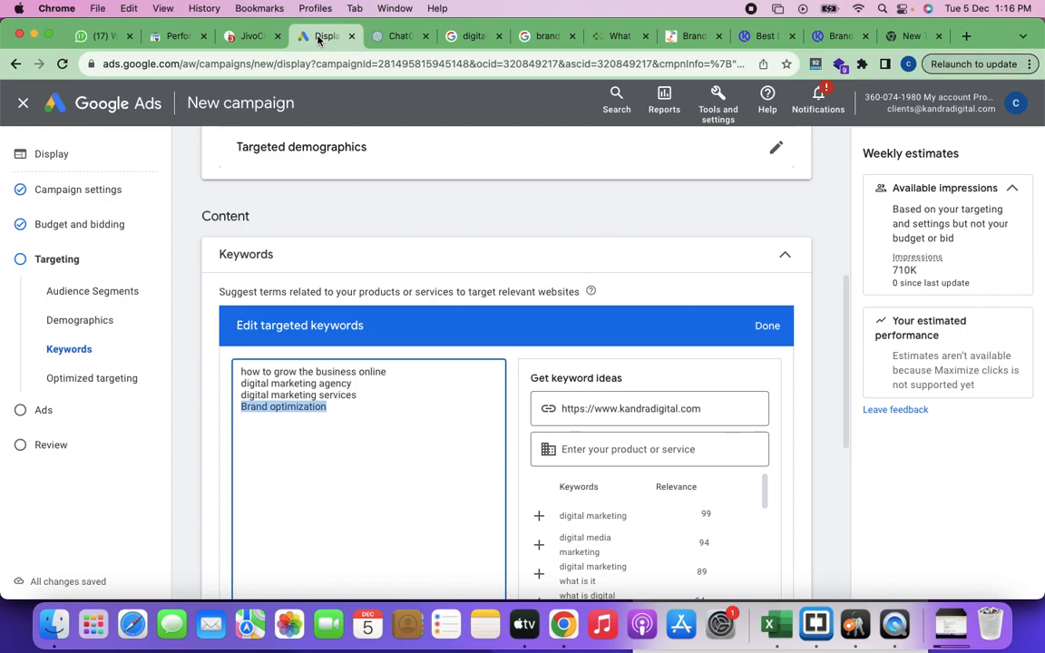
click(466, 36)
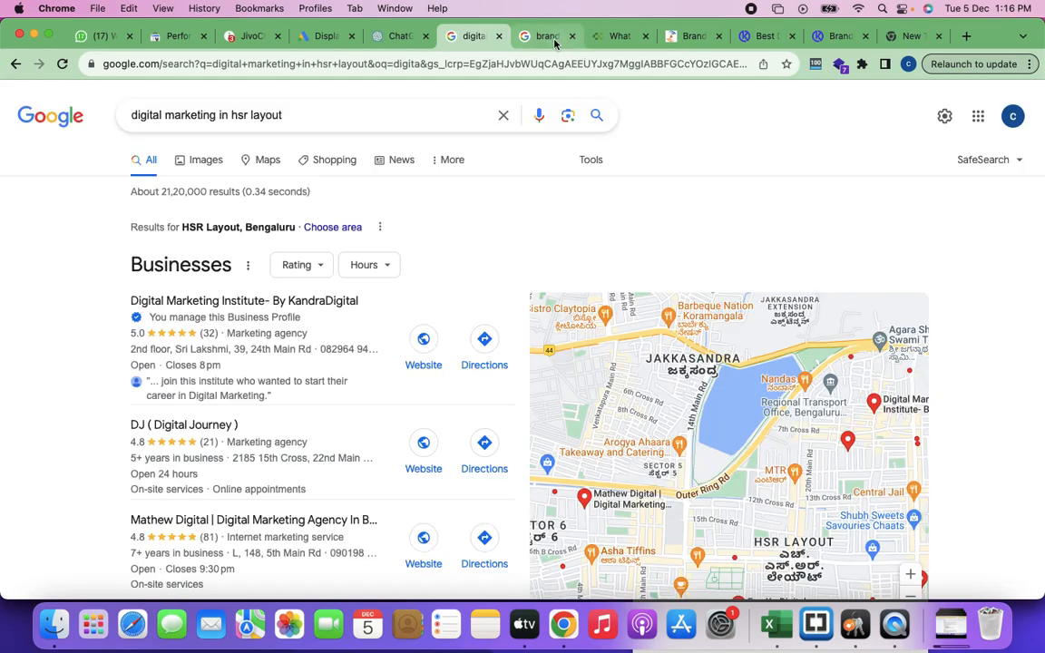
click(542, 36)
click(621, 37)
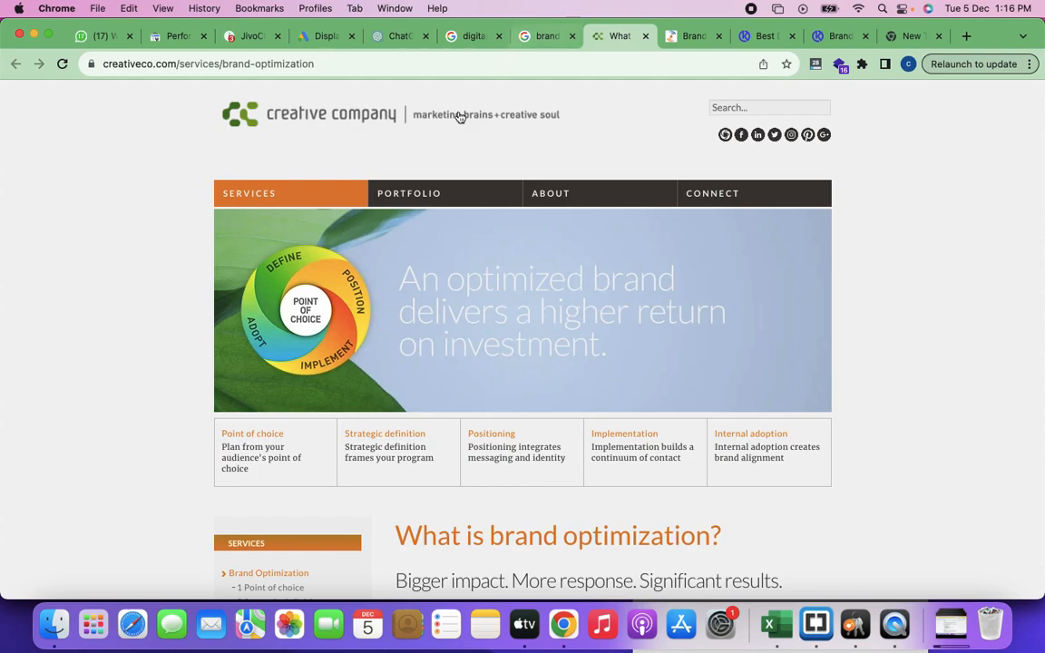
click(906, 36)
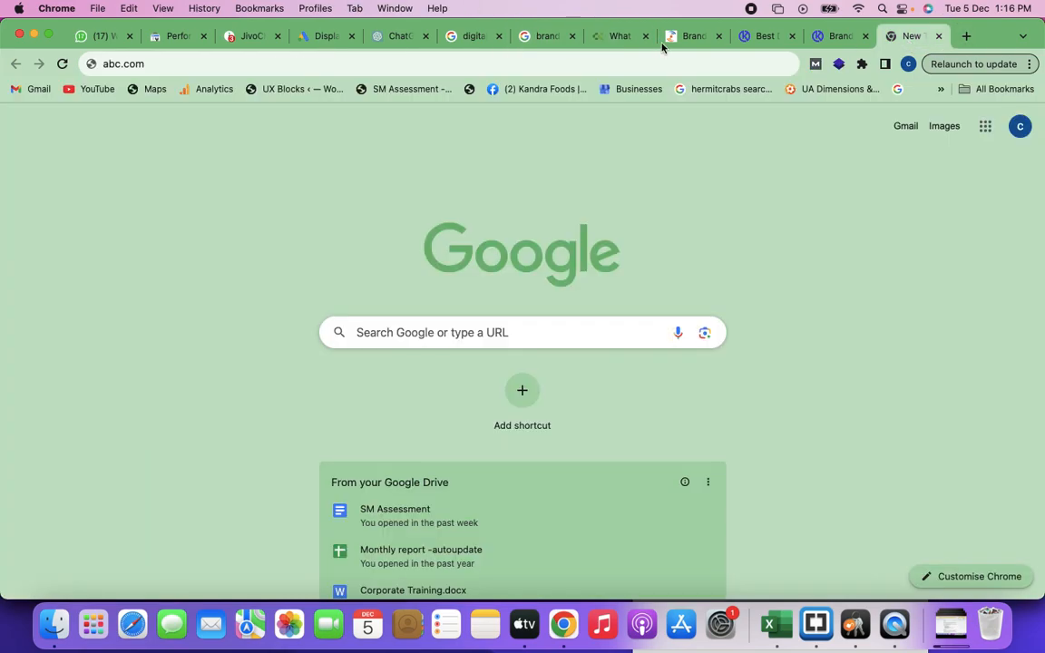
click(154, 65)
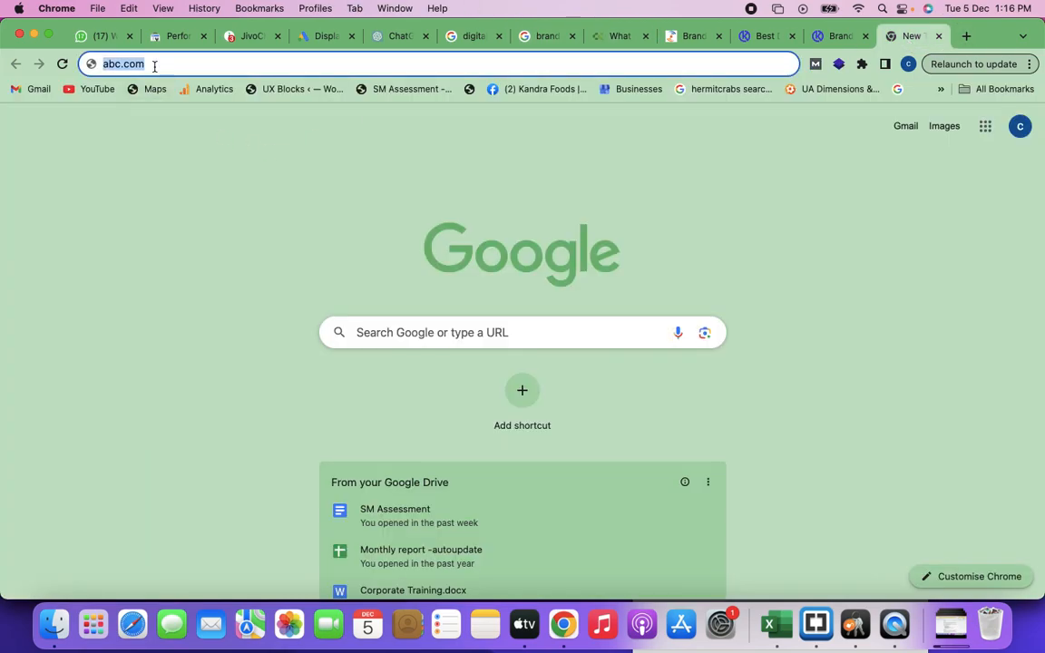
Step: Load the suggested siliconindia.com news article in the new tab, look it over and go to the site's Blogs section
text(silicon)
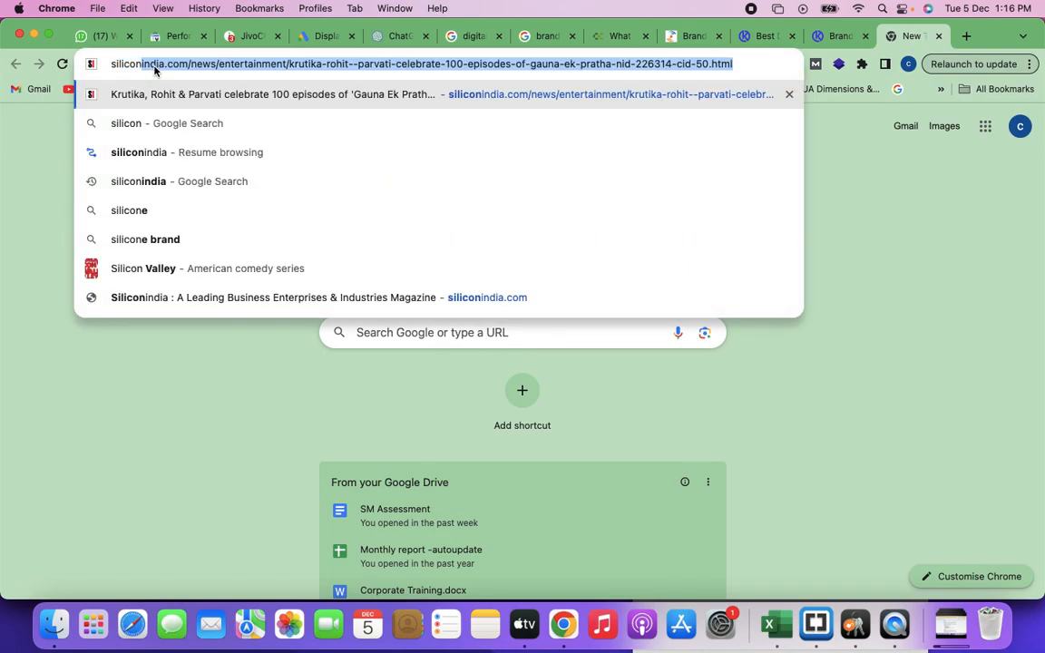
key(Return)
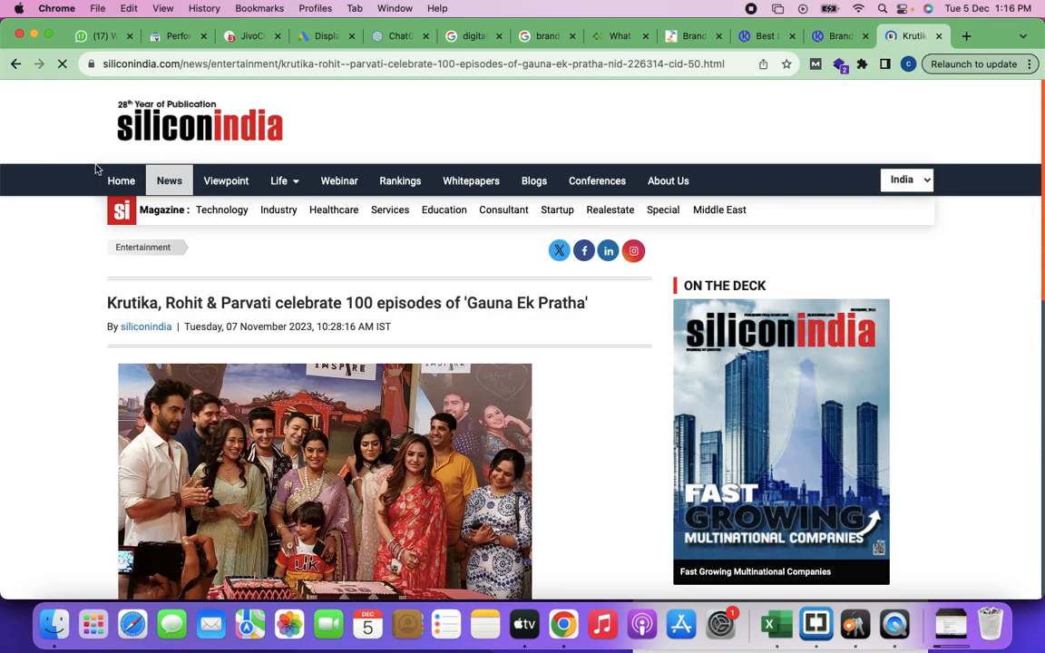
scroll(498, 369, down, 6)
scroll(514, 383, up, 6)
scroll(513, 383, up, 2)
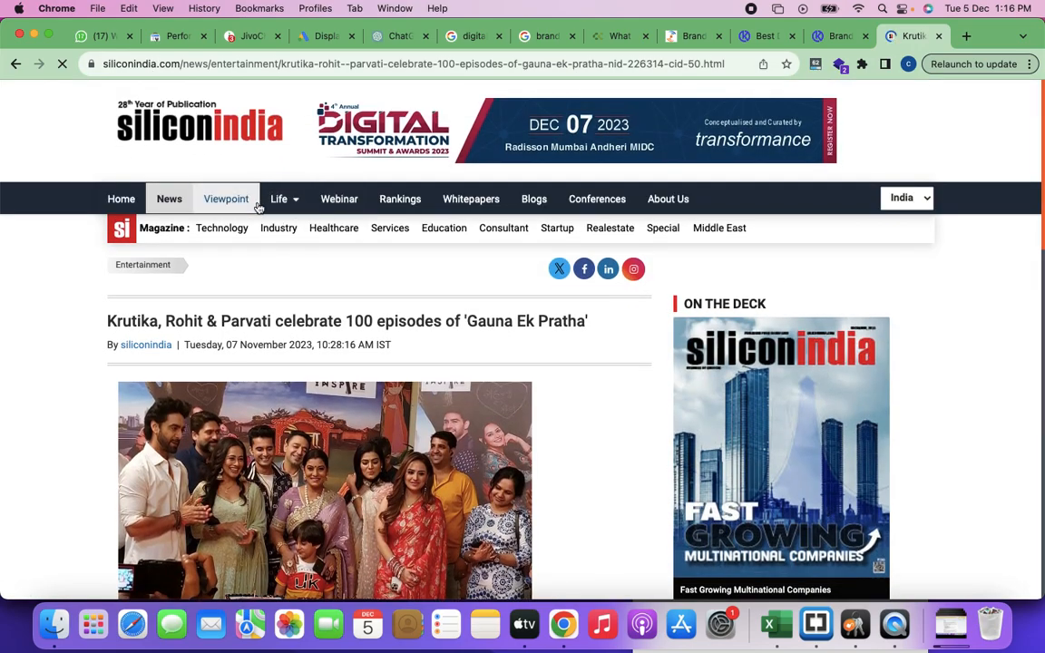
click(538, 199)
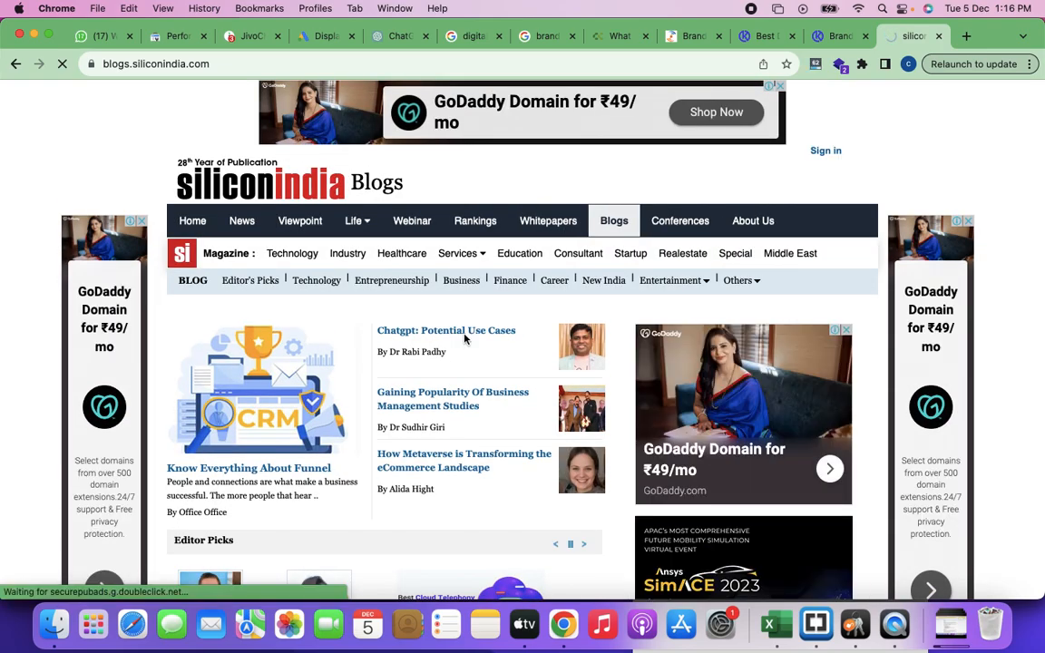
Step: Open the "Chatgpt: Potential Use Cases" blog post and look through the article's text and use-case list
click(464, 336)
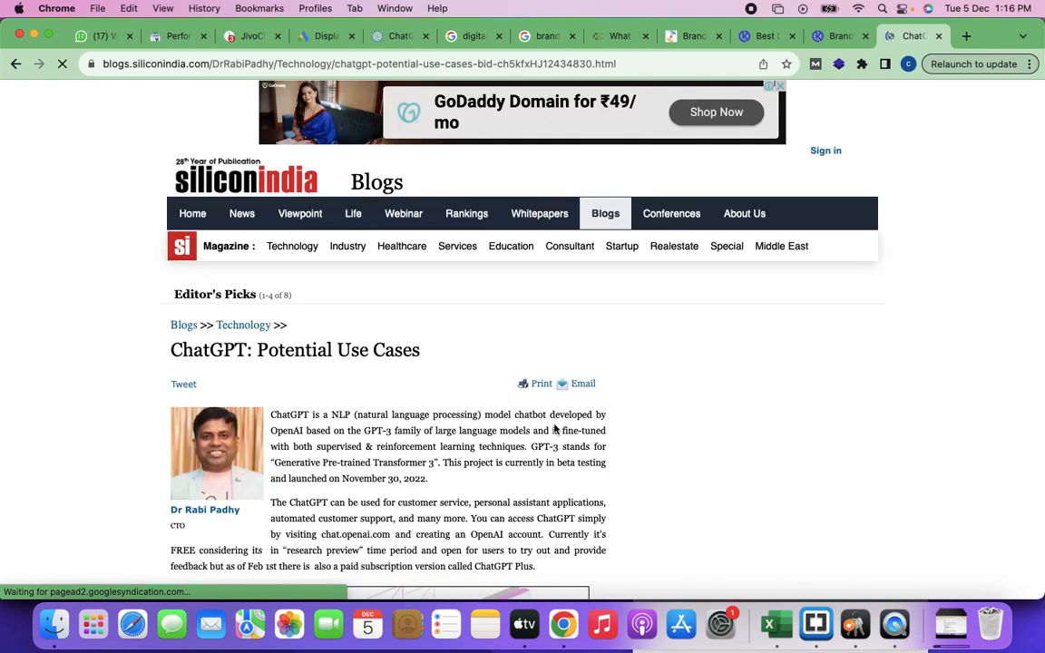
scroll(556, 430, down, 3)
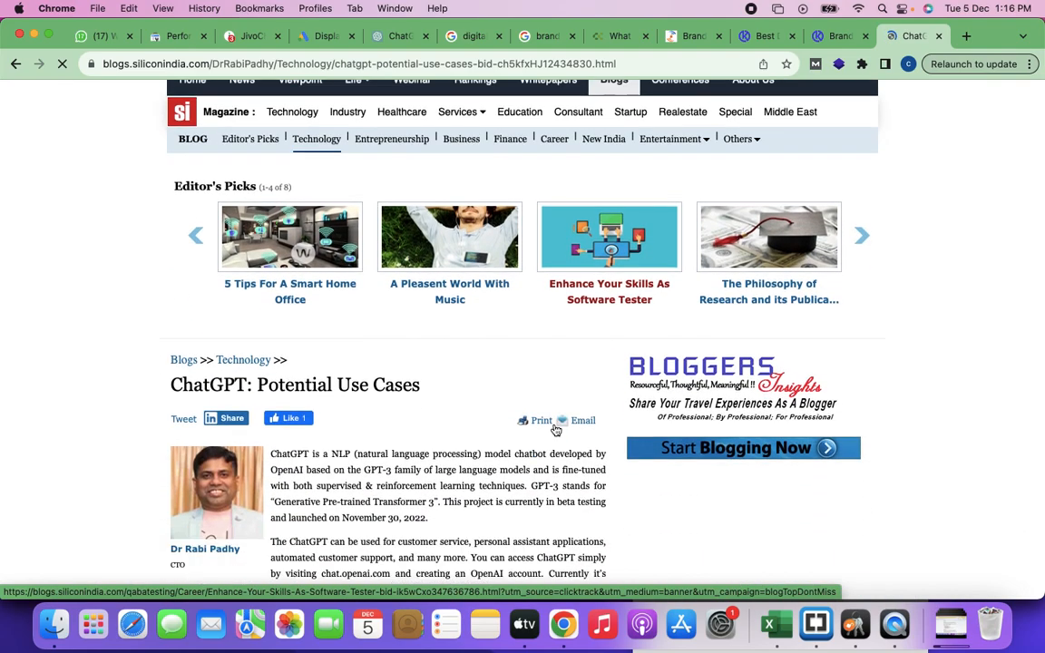
scroll(556, 431, down, 10)
scroll(556, 430, down, 10)
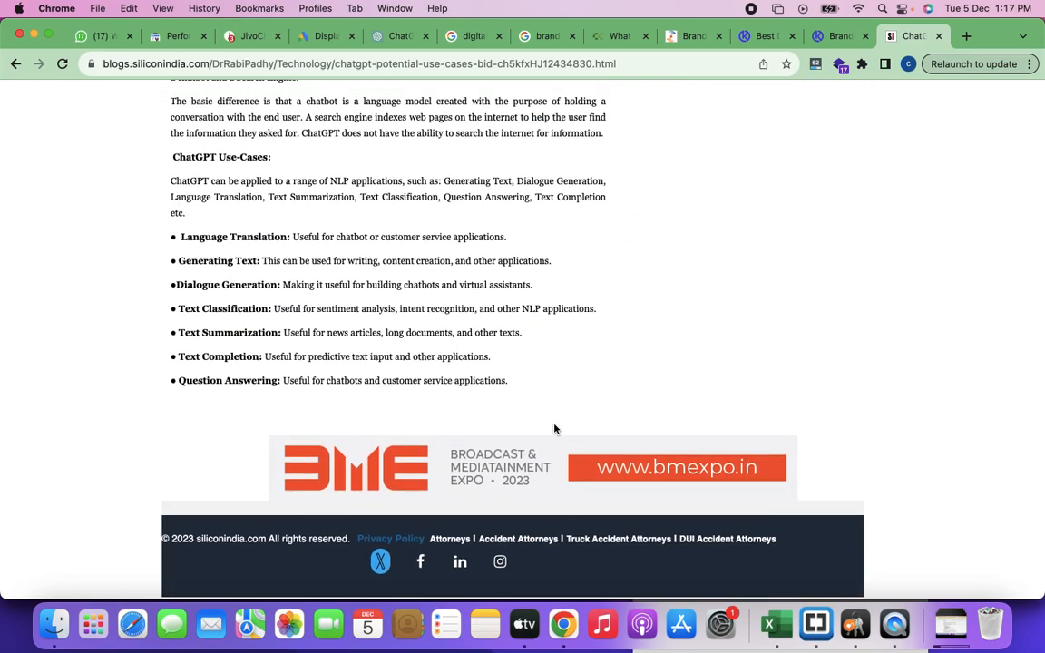
scroll(556, 430, up, 5)
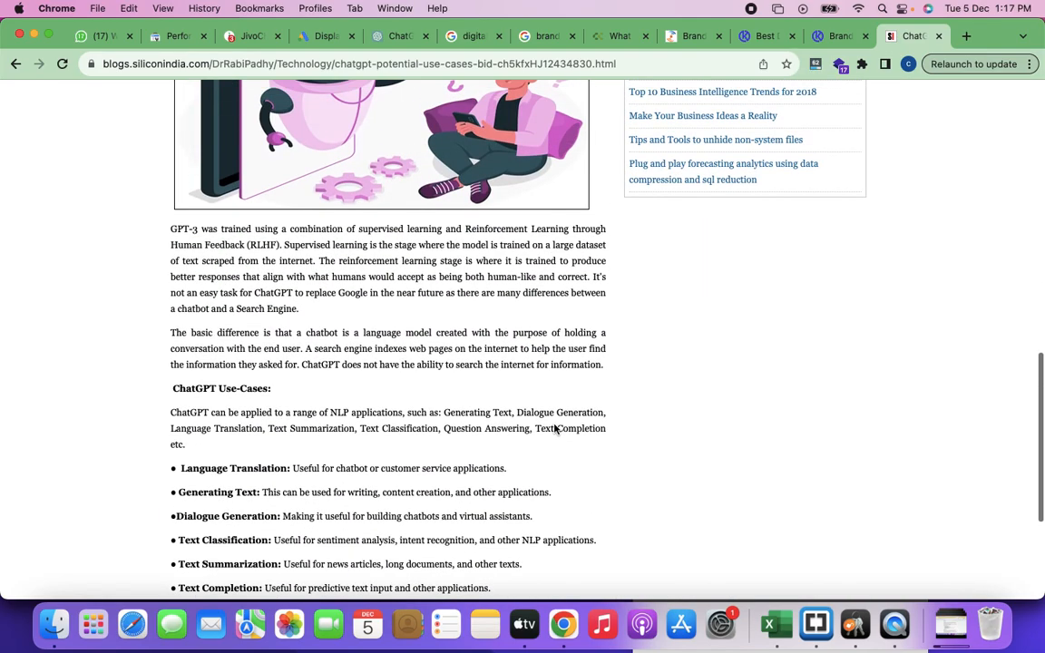
scroll(556, 430, up, 10)
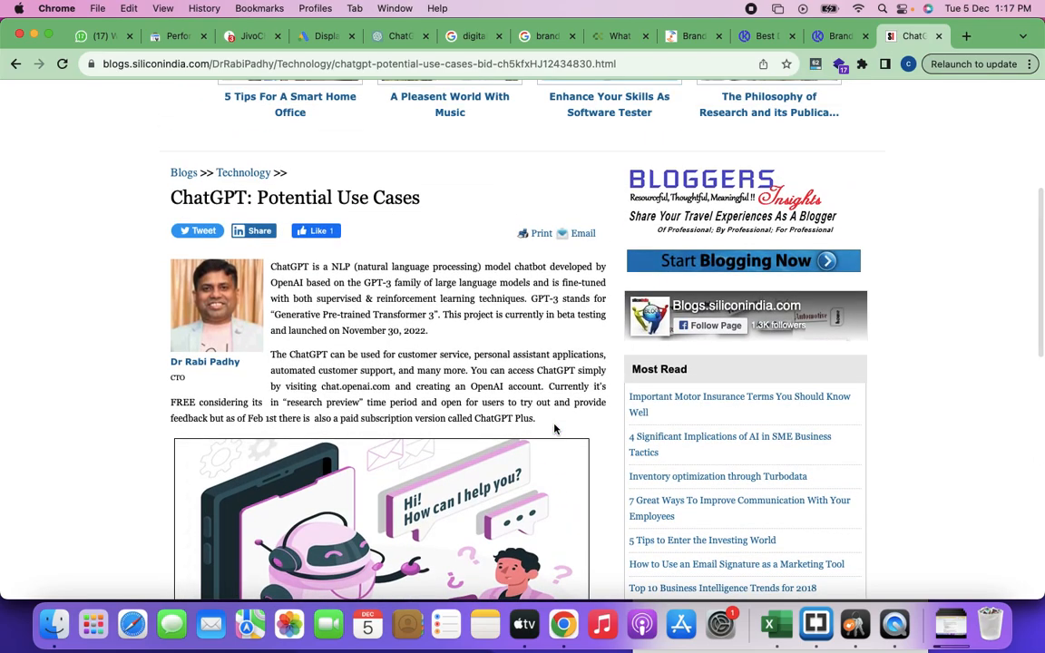
scroll(556, 430, down, 3)
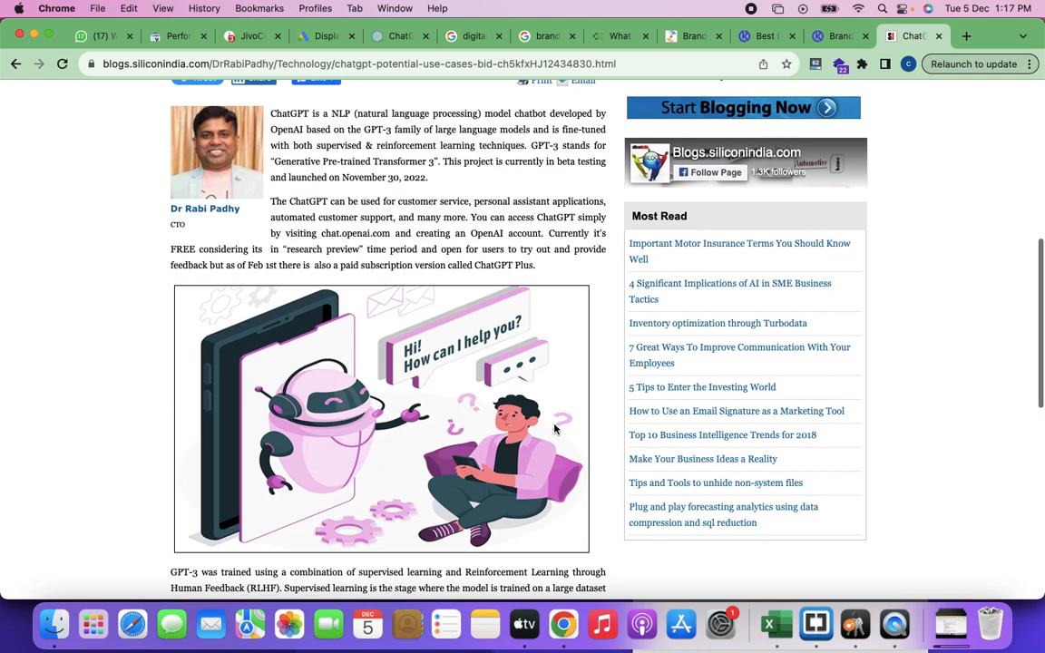
scroll(557, 430, up, 3)
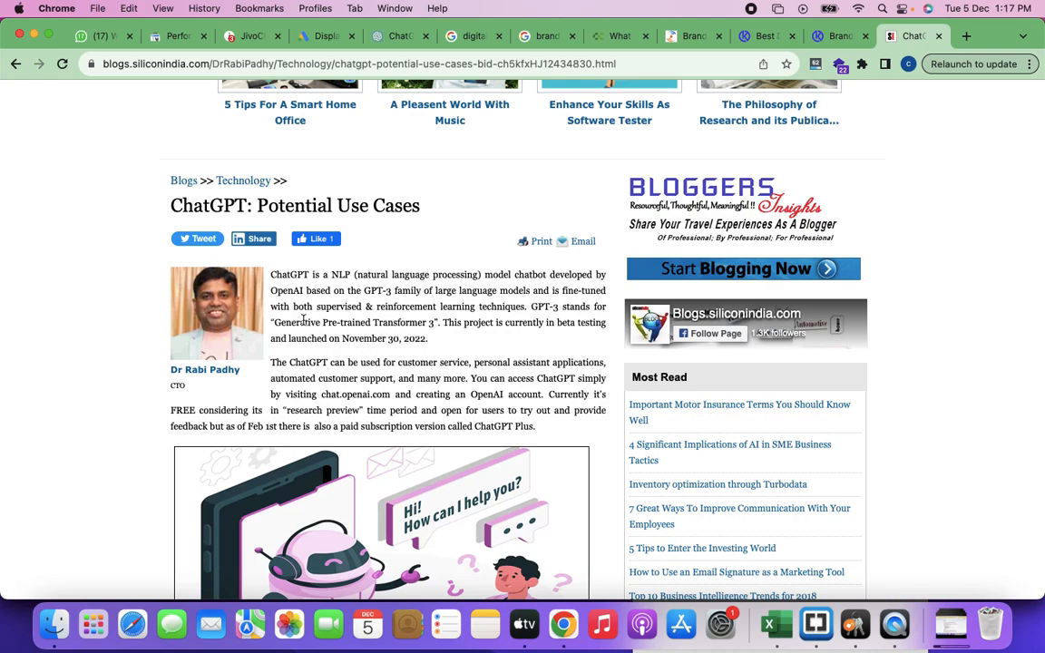
Step: Highlight the word "ChatGPT" in the article's opening paragraph and compare the content with the GoDaddy banner ad above it
drag(271, 279, 307, 281)
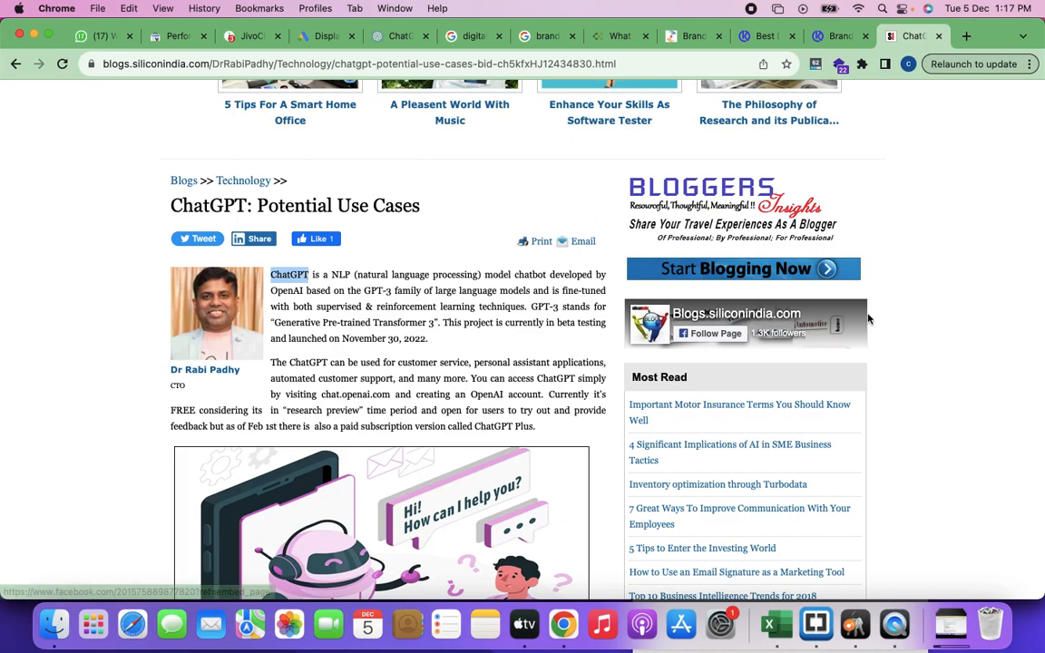
scroll(940, 345, up, 5)
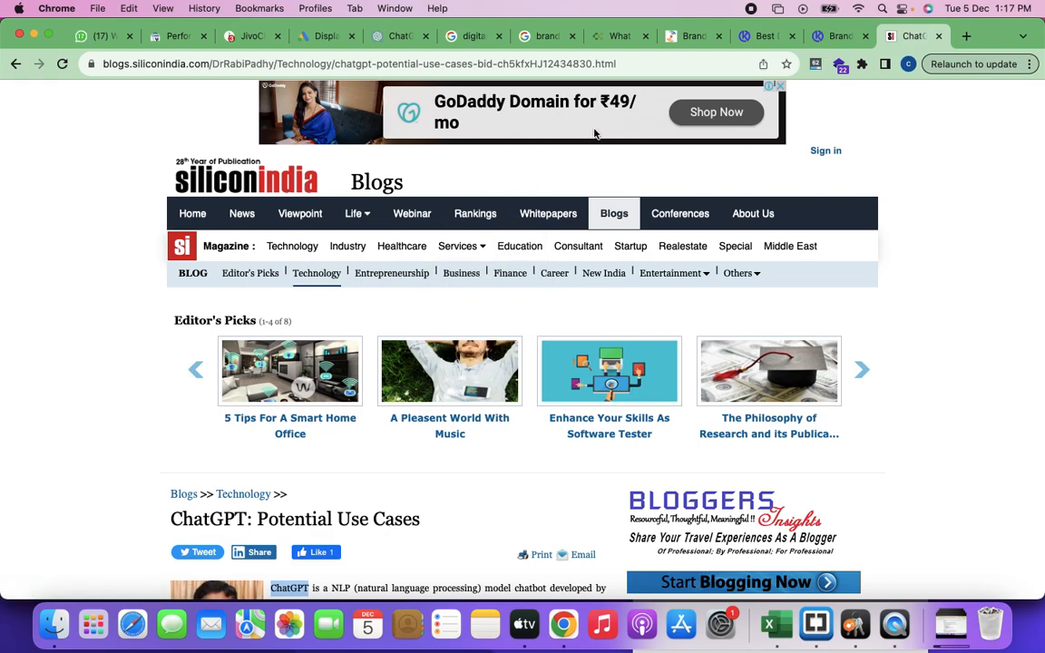
scroll(282, 490, down, 5)
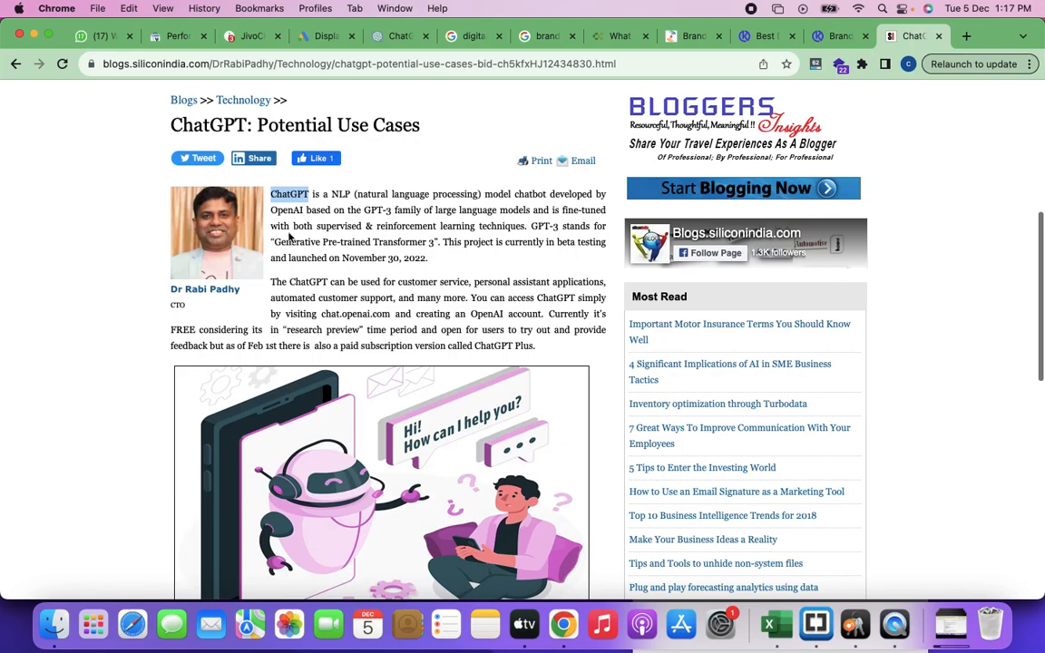
scroll(401, 278, up, 5)
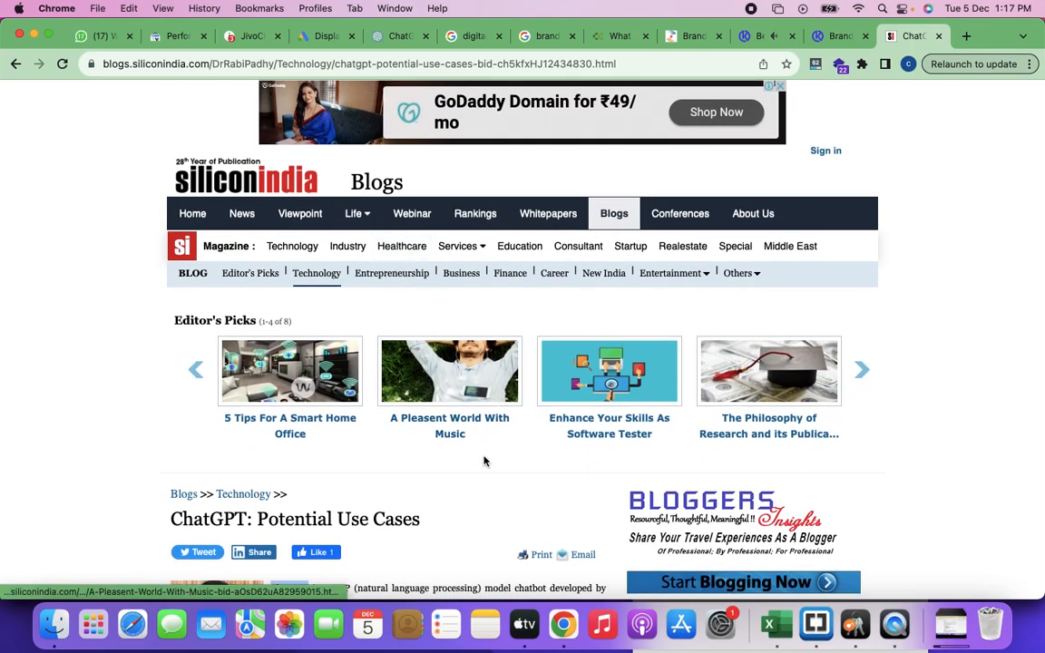
scroll(485, 460, down, 2)
scroll(437, 438, down, 3)
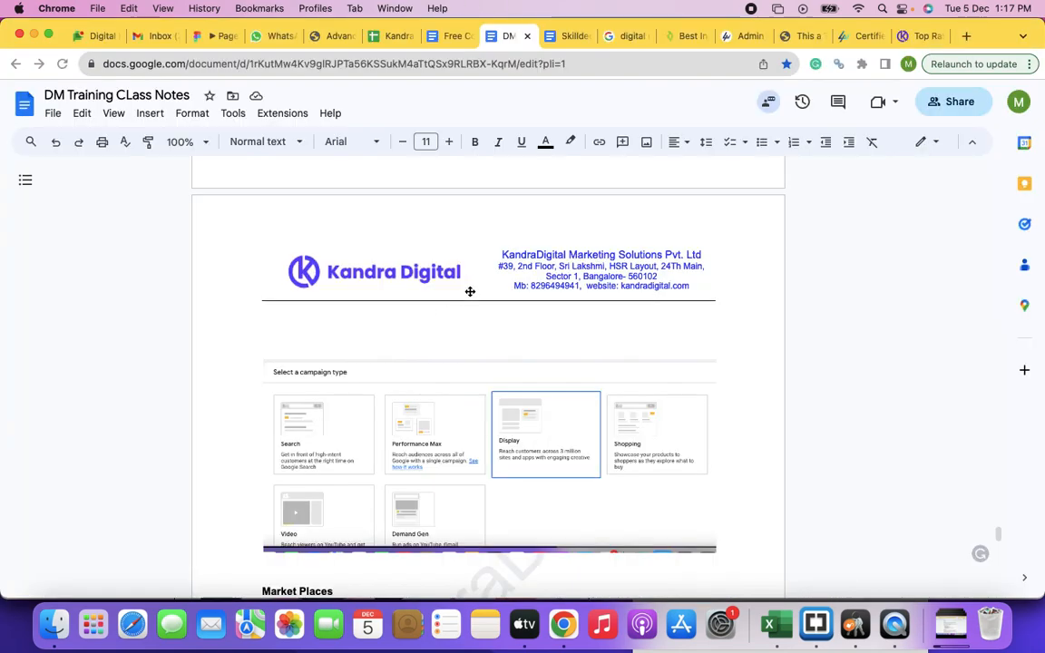
Step: Switch to the "DM Training CLass Notes" document and insert blank lines between the campaign type screenshot and the Market Places heading
scroll(316, 358, down, 3)
scroll(317, 358, up, 8)
scroll(317, 358, down, 10)
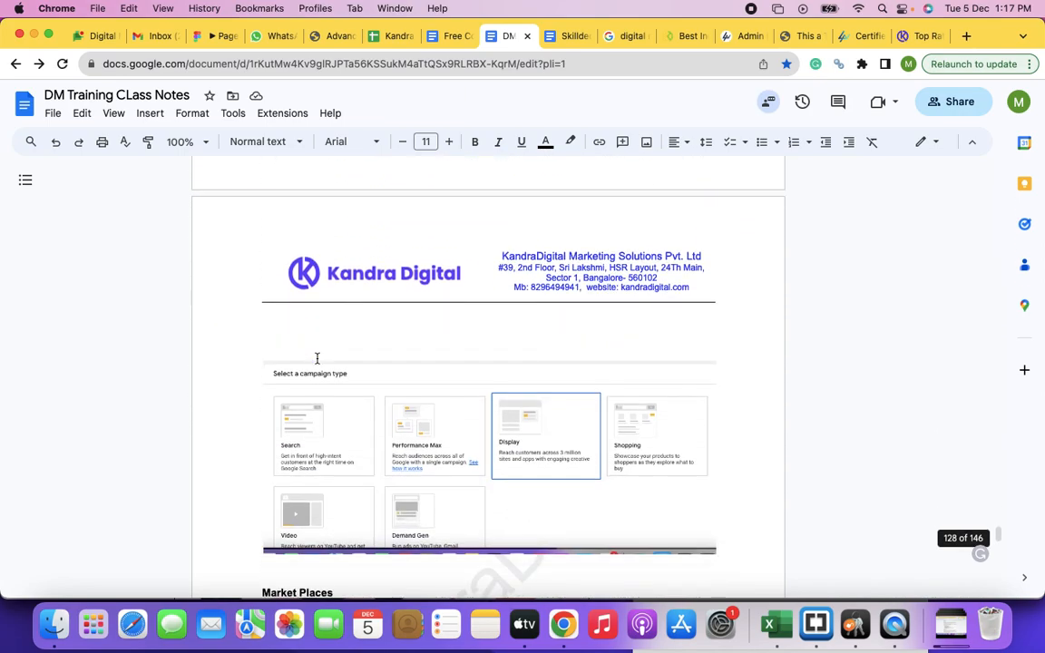
click(274, 311)
key(Return)
key(Return)
key(Return)
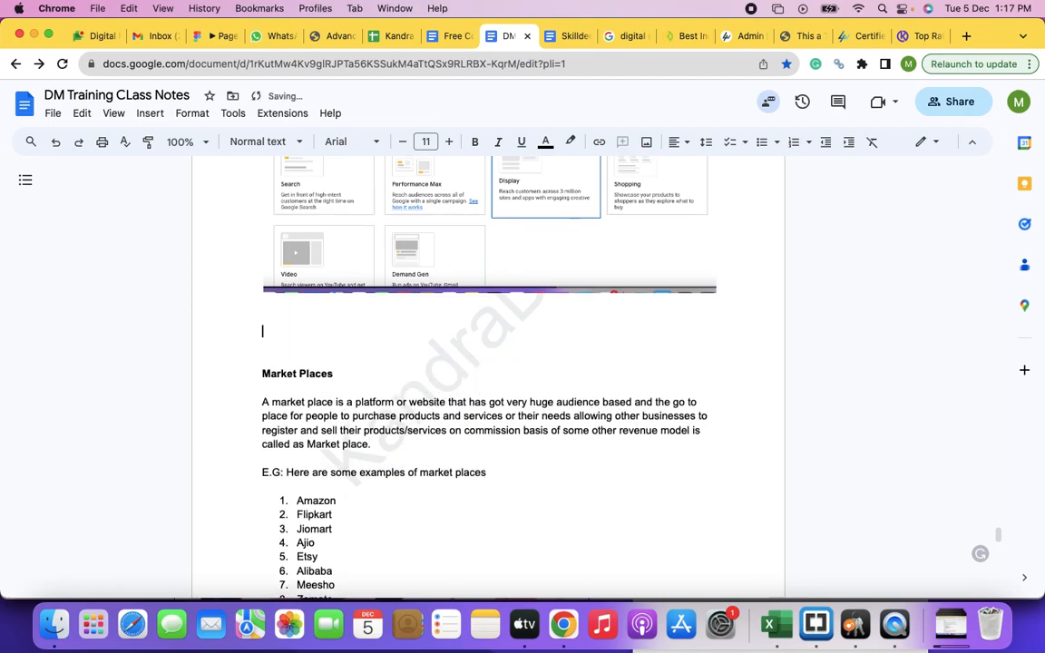
Step: Write "In display marketing you can serve ads on basis of various targeting criterias" below the screenshot and start a numbered list beneath it
text(In display marketing you c)
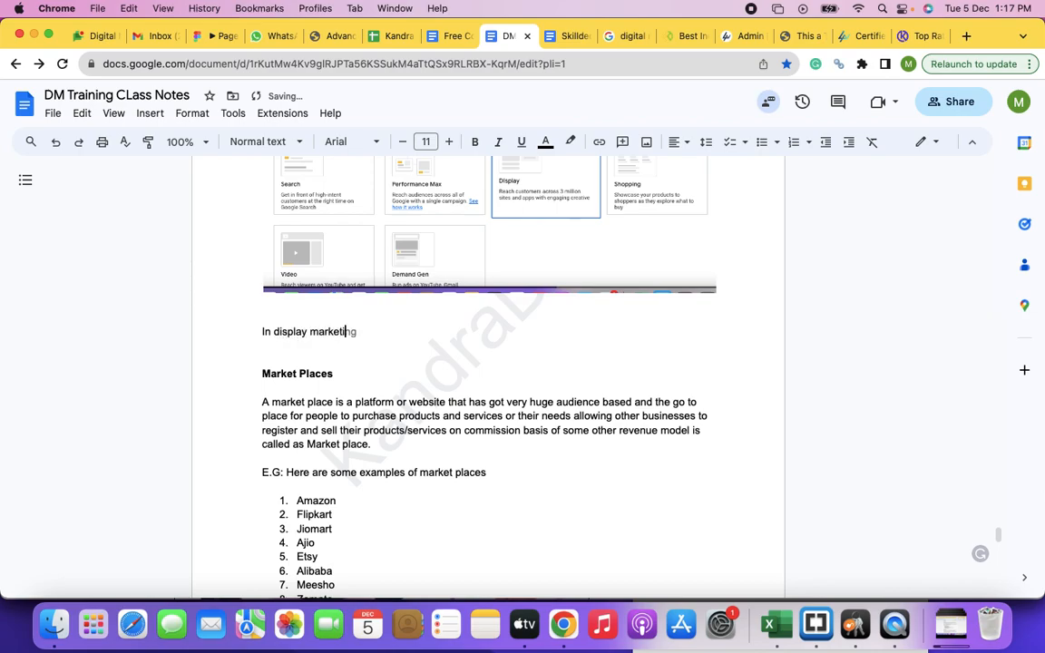
text(an serve ads on ba)
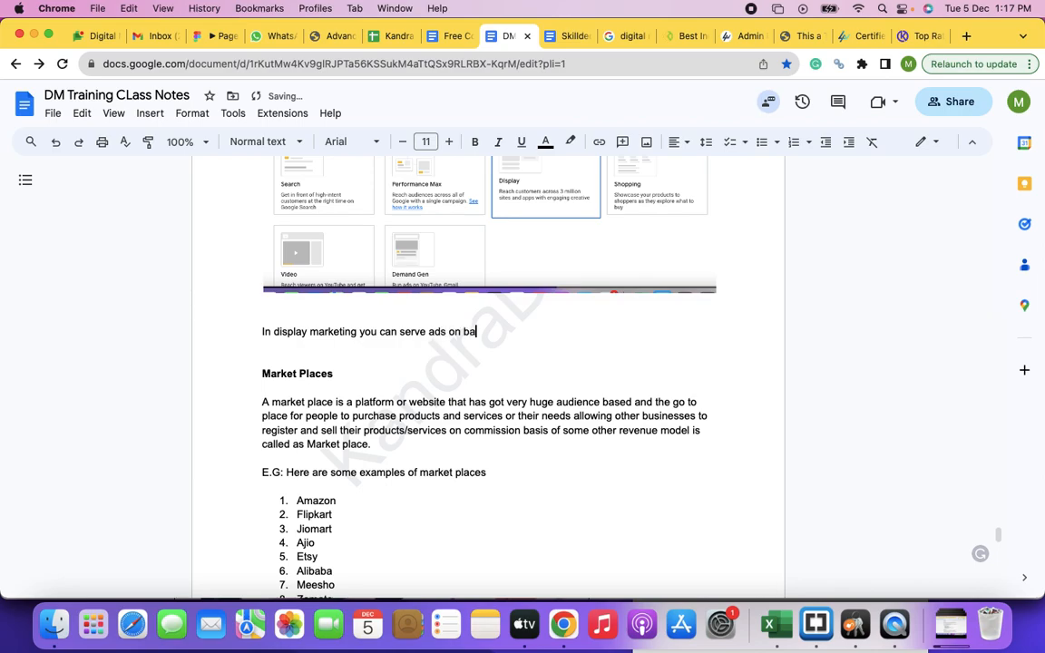
text(sis of a)
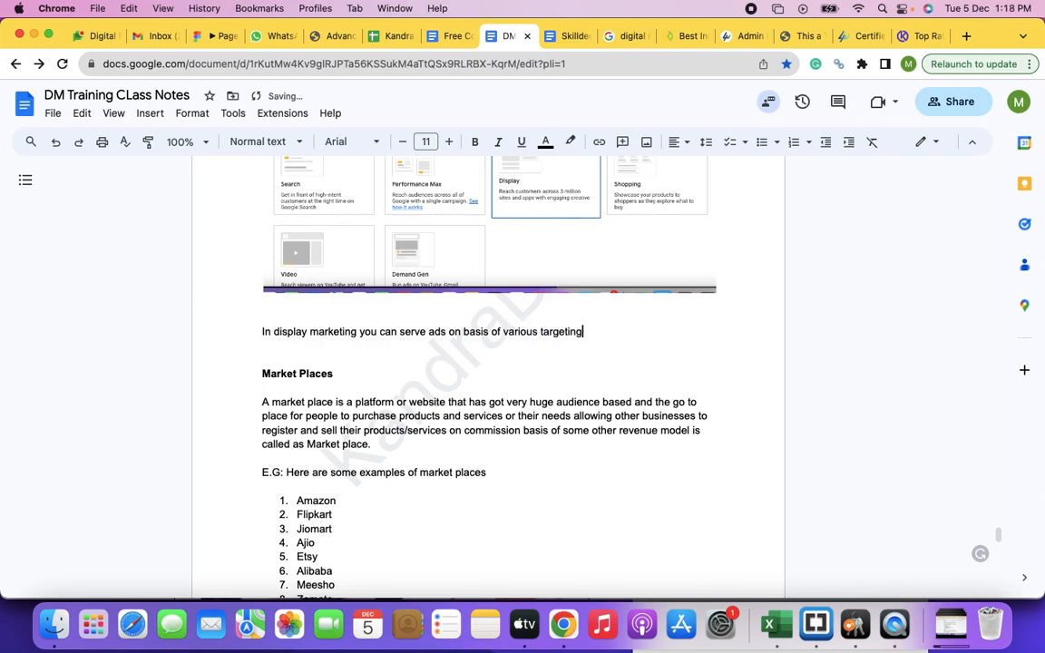
text(rie)
key(BackSpace)
key(BackSpace)
key(BackSpace)
key(Return)
key(Return)
key(super+shift+7)
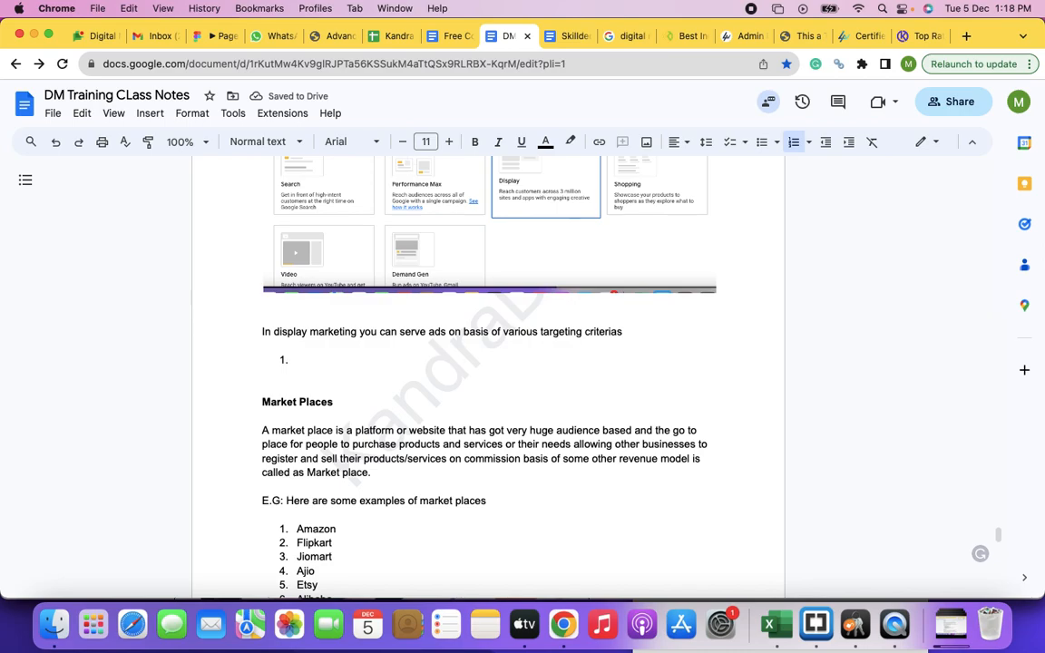
Step: Return to the Google Ads campaign in the other browser window and open the targeted audience segments for editing
key(super+grave)
key(super+grave)
key(super+grave)
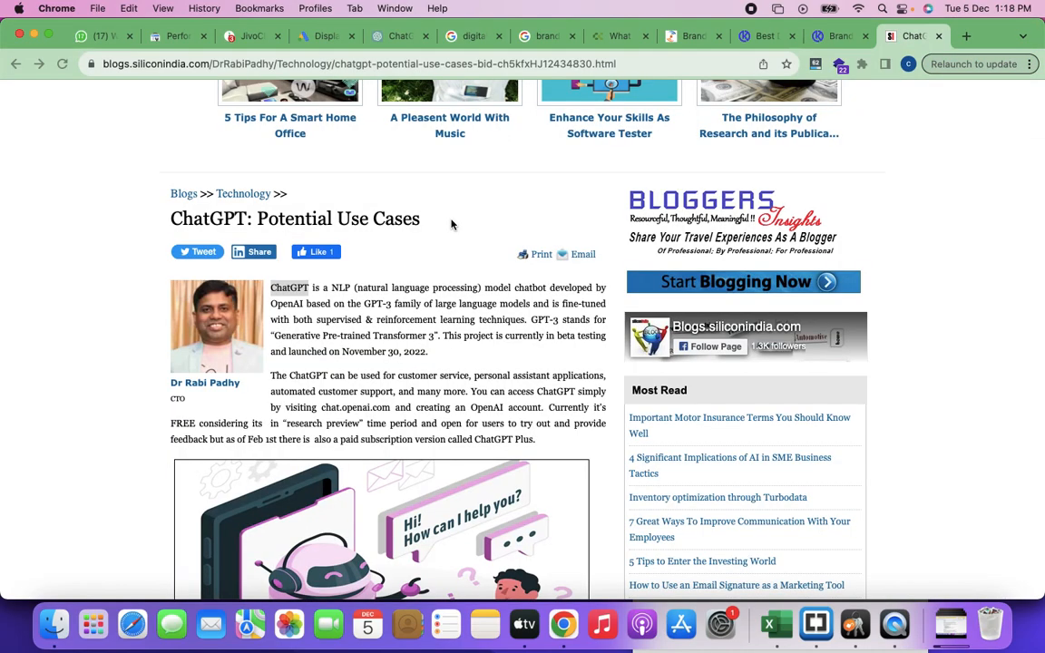
key(super+grave)
key(super+grave)
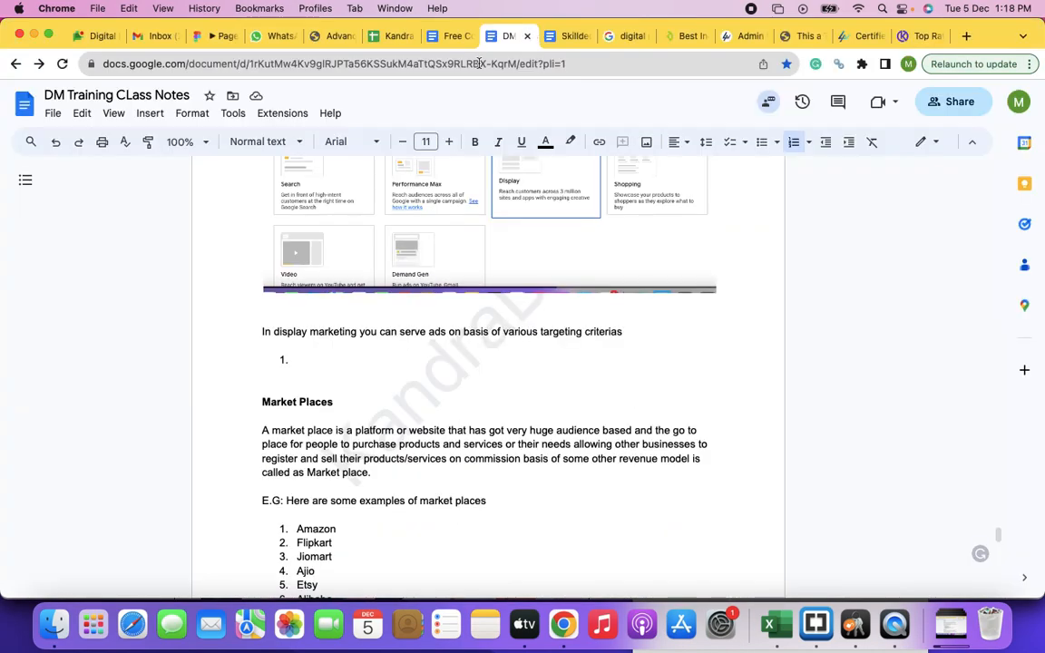
key(super+grave)
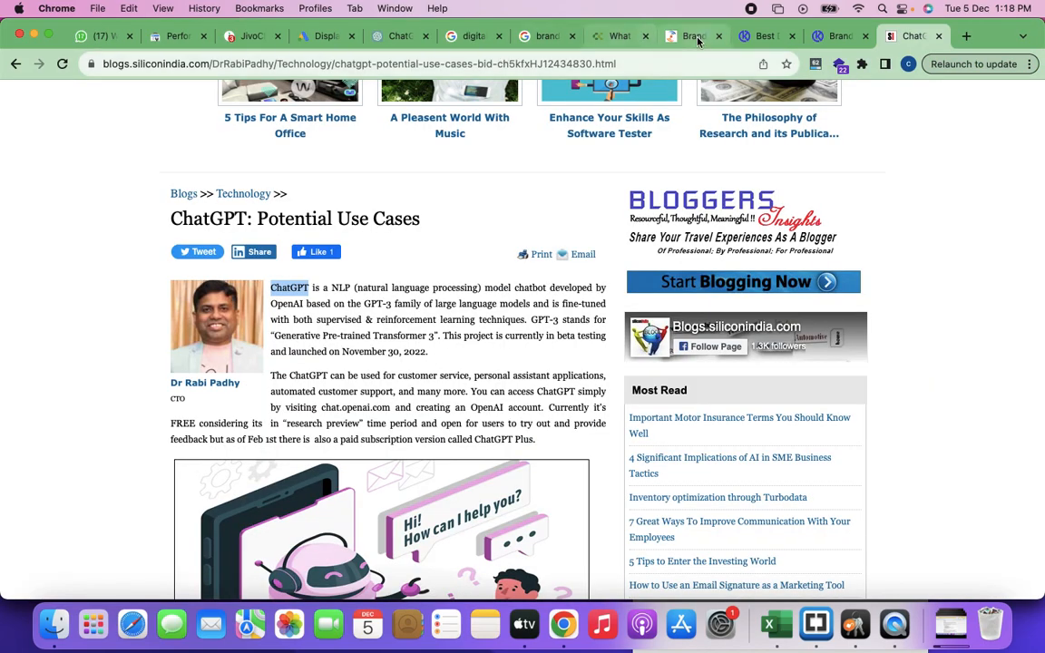
click(309, 36)
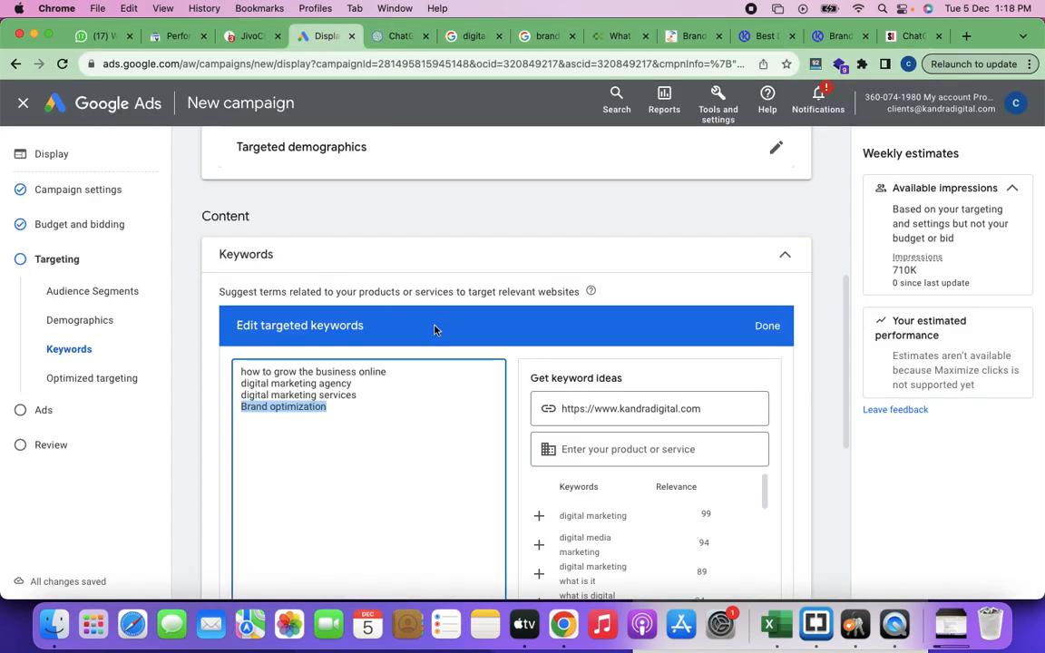
scroll(435, 329, up, 5)
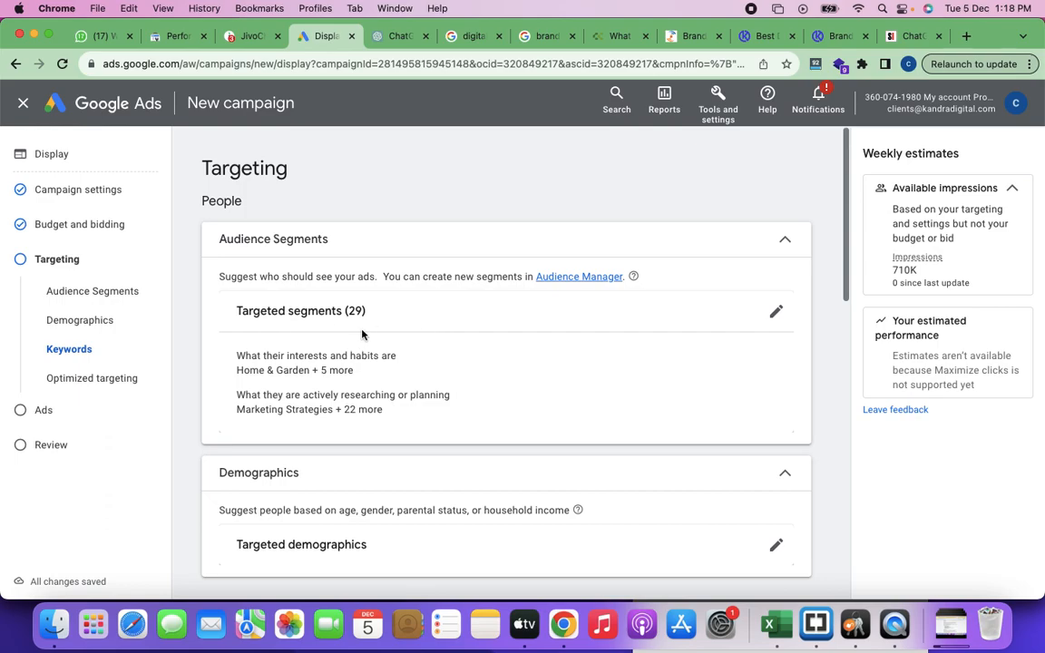
click(774, 314)
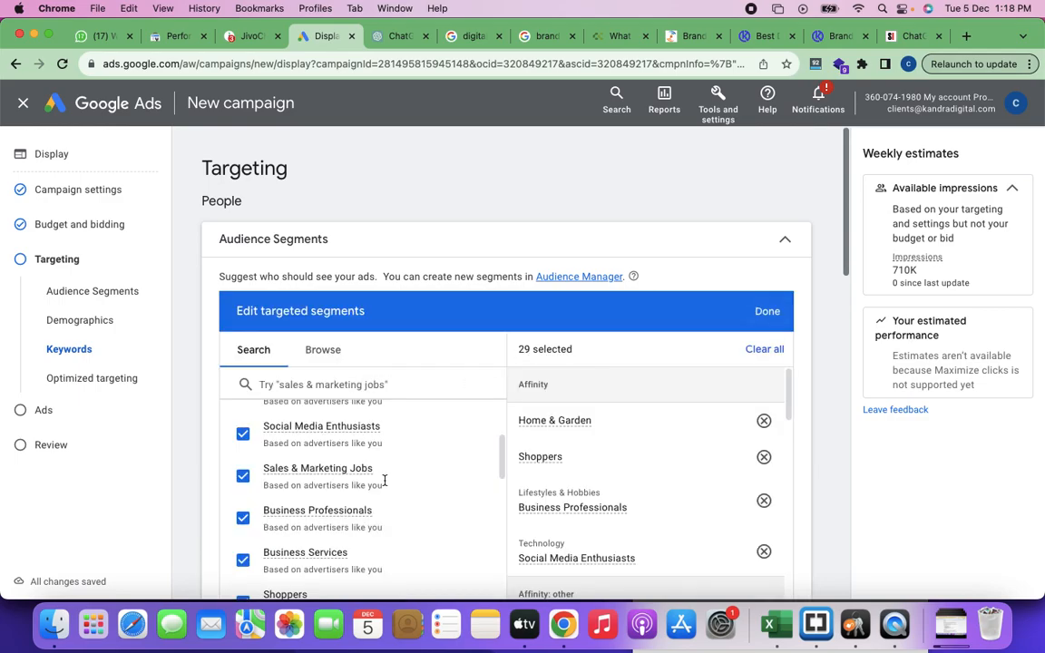
Step: Examine the selected audience segments suggested from similar advertisers and from the website
scroll(385, 480, up, 4)
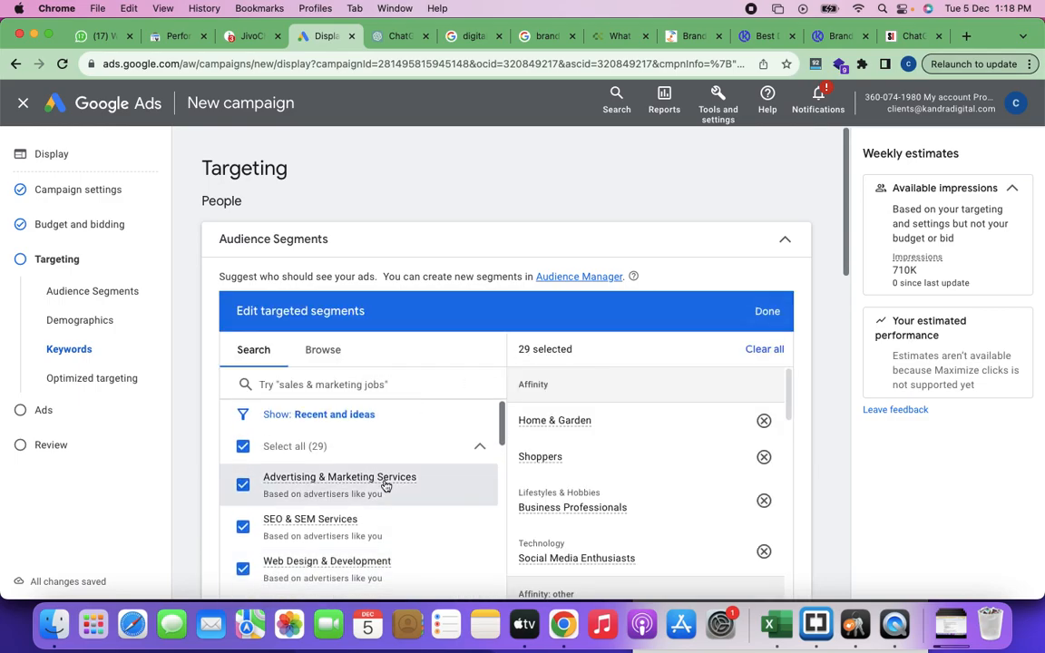
scroll(385, 486, down, 2)
scroll(385, 487, up, 2)
scroll(384, 486, down, 2)
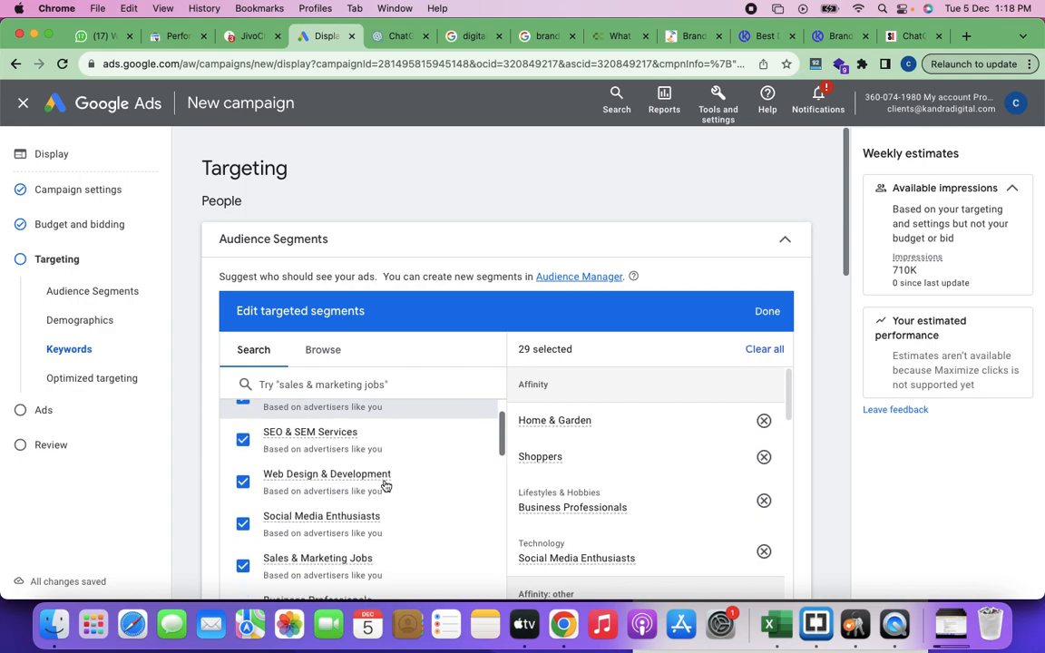
scroll(385, 486, down, 5)
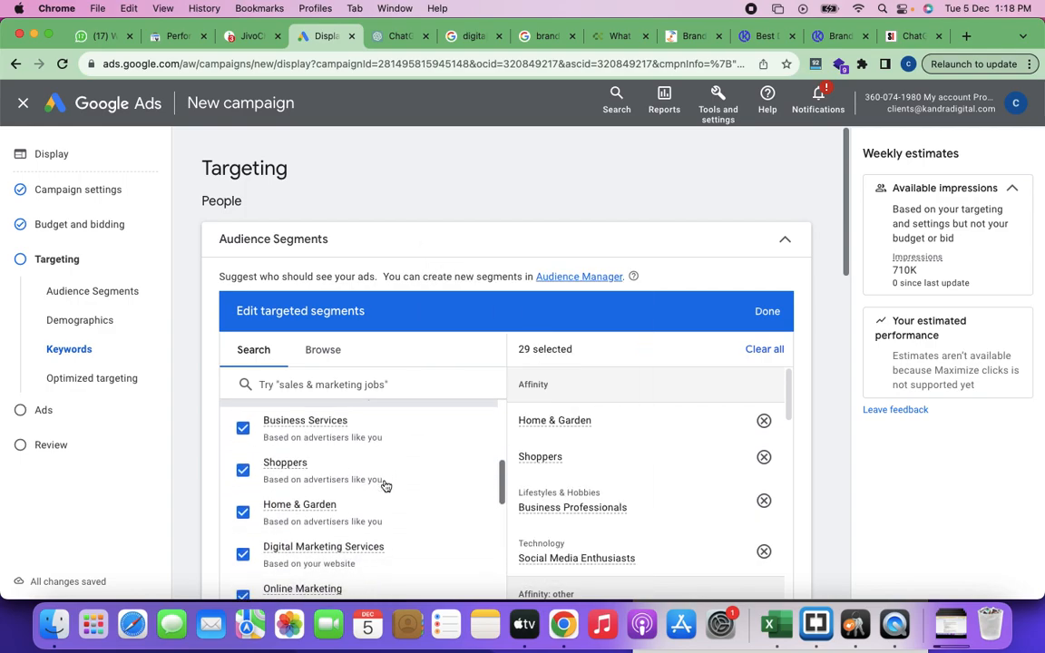
scroll(385, 486, down, 3)
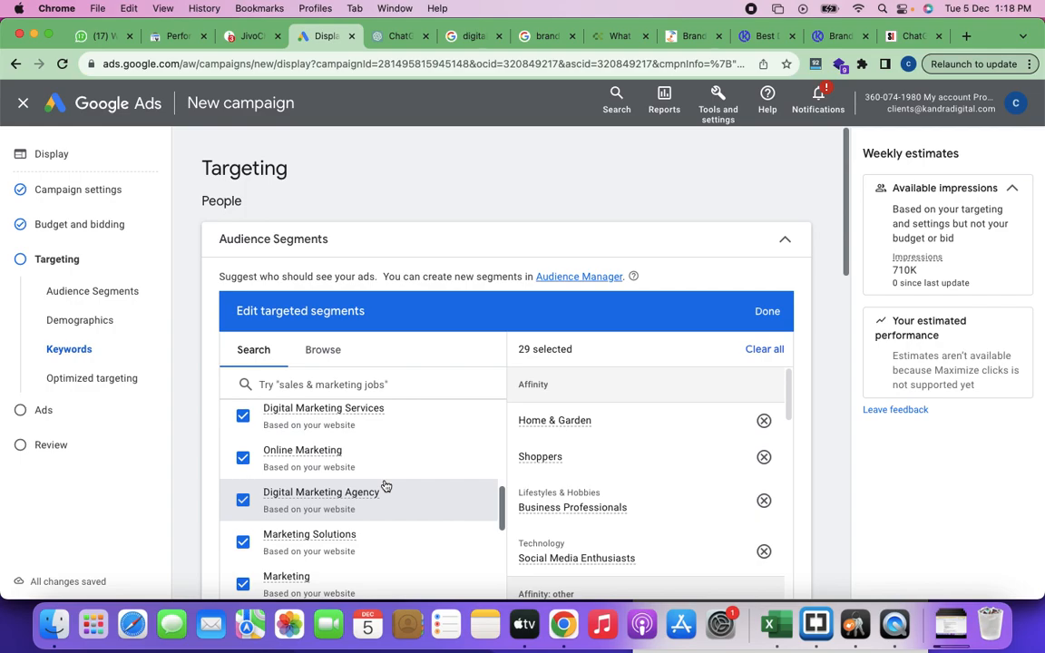
scroll(385, 486, down, 4)
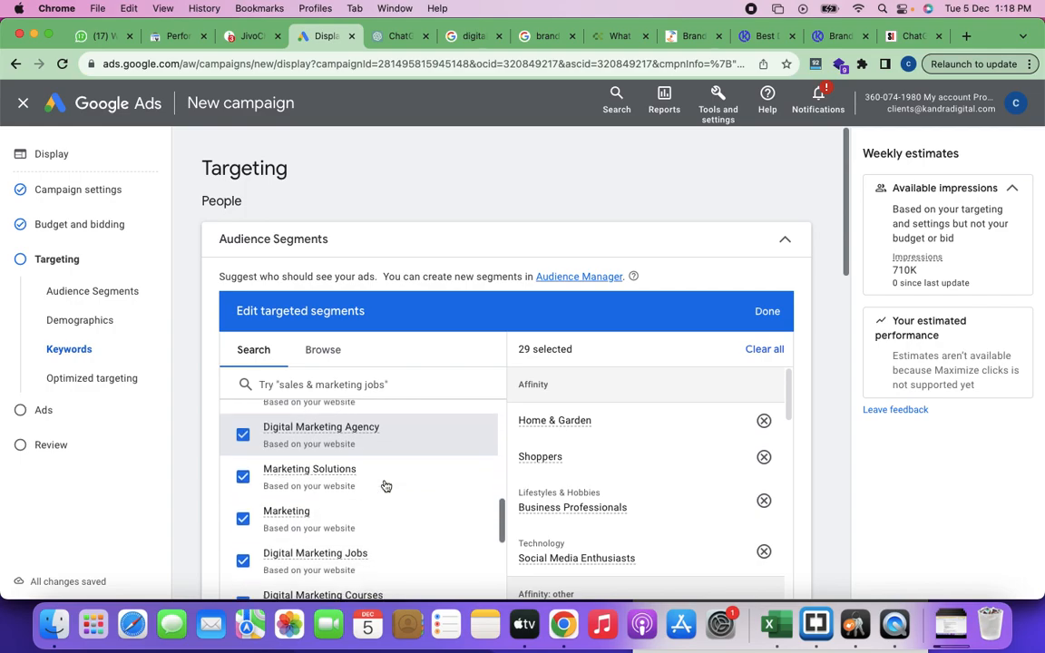
scroll(384, 486, down, 4)
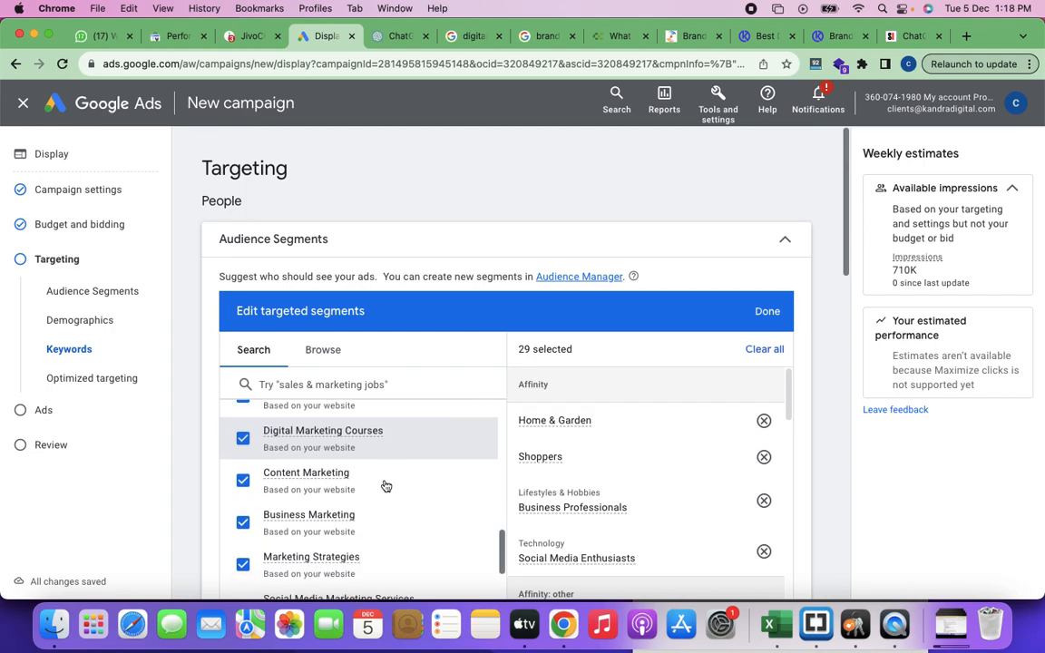
scroll(385, 486, down, 5)
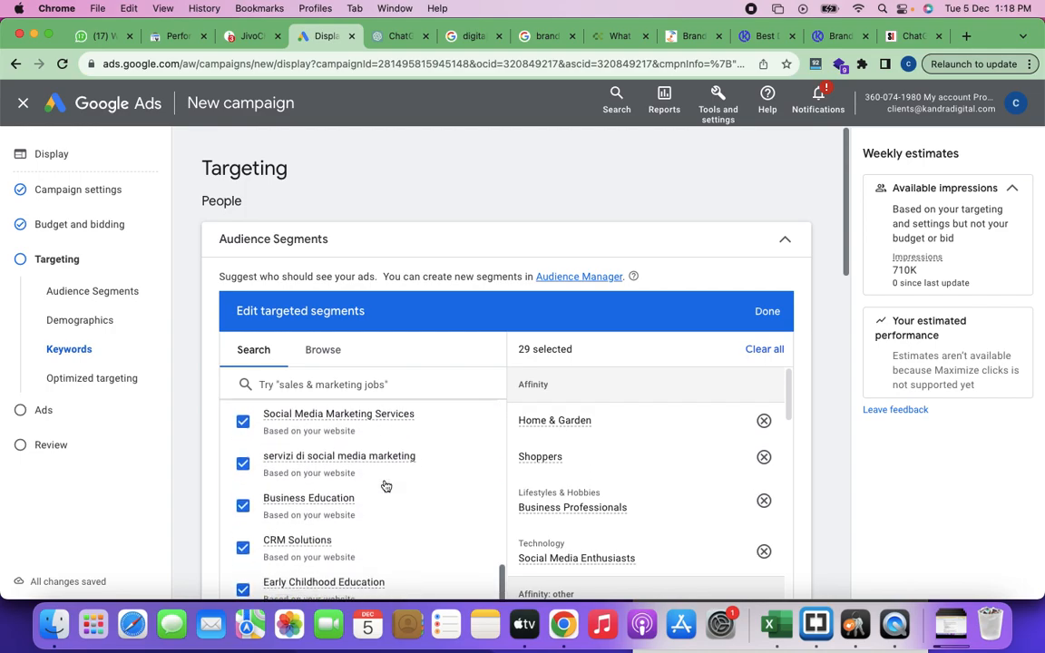
Step: Review the suggested audience segments and capture a screenshot of the Targeting section with the Edit targeted segments panel
scroll(386, 486, up, 1)
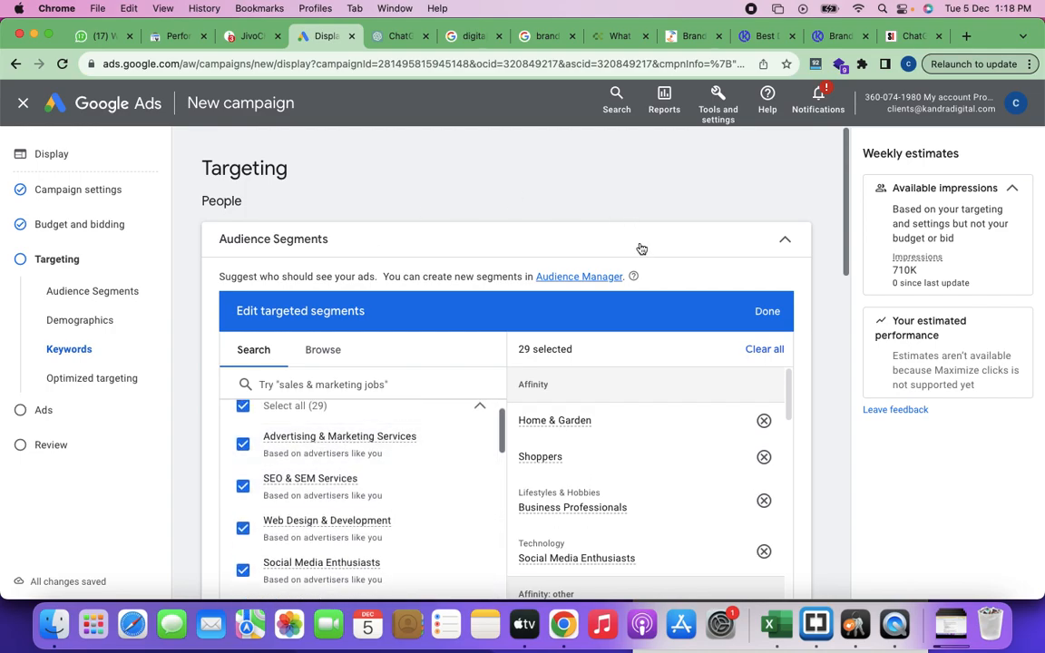
scroll(375, 417, down, 10)
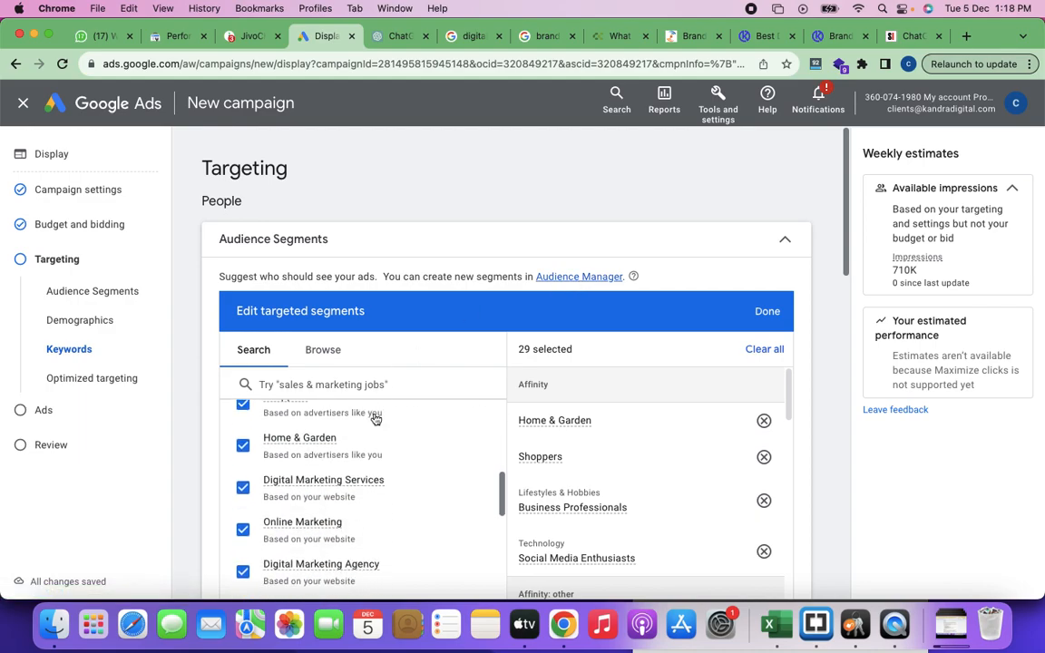
scroll(375, 417, up, 8)
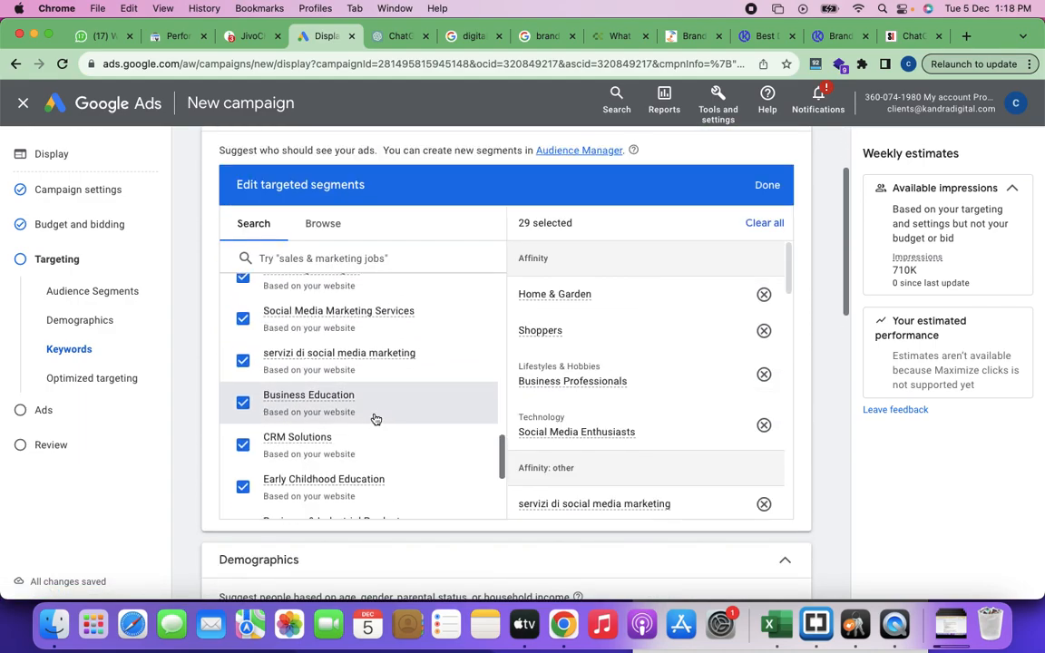
scroll(376, 418, up, 12)
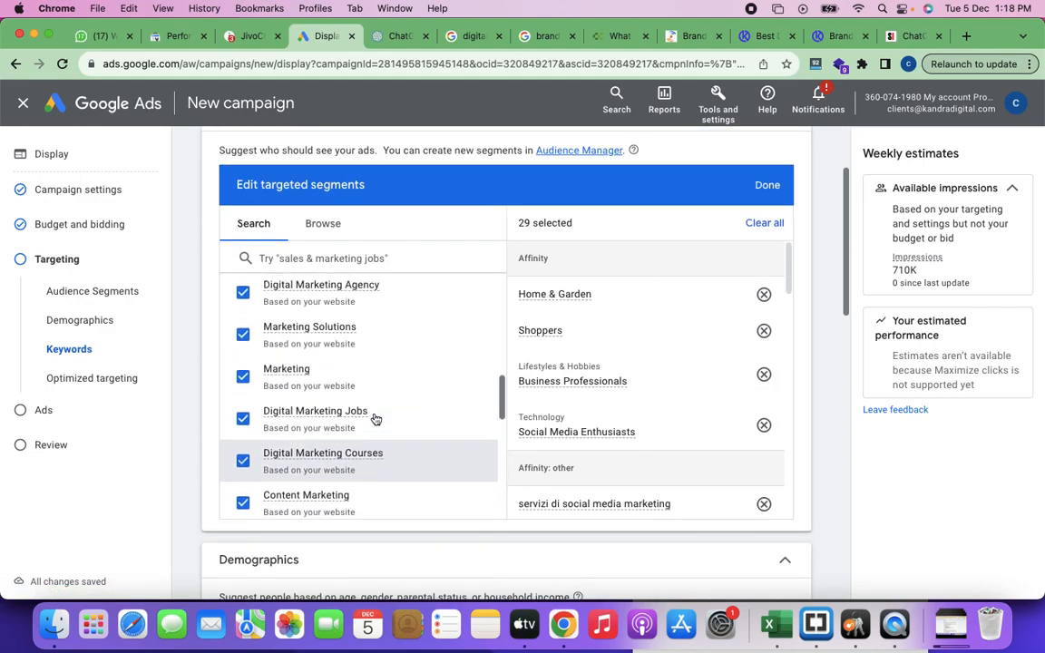
scroll(375, 417, up, 2)
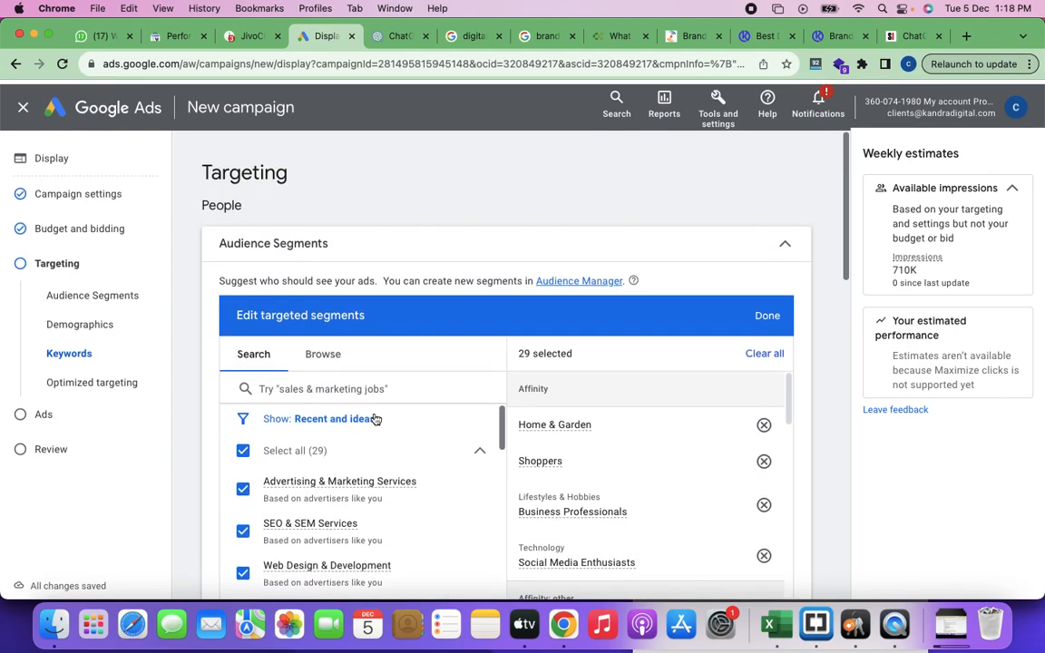
key(super+shift+4)
drag(186, 148, 819, 592)
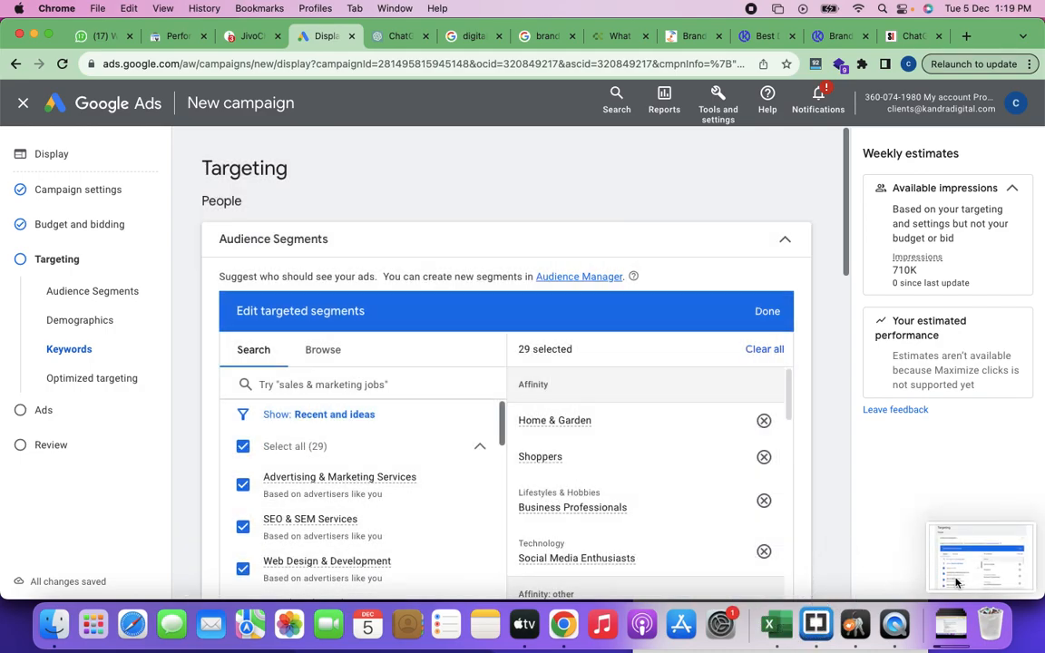
click(956, 545)
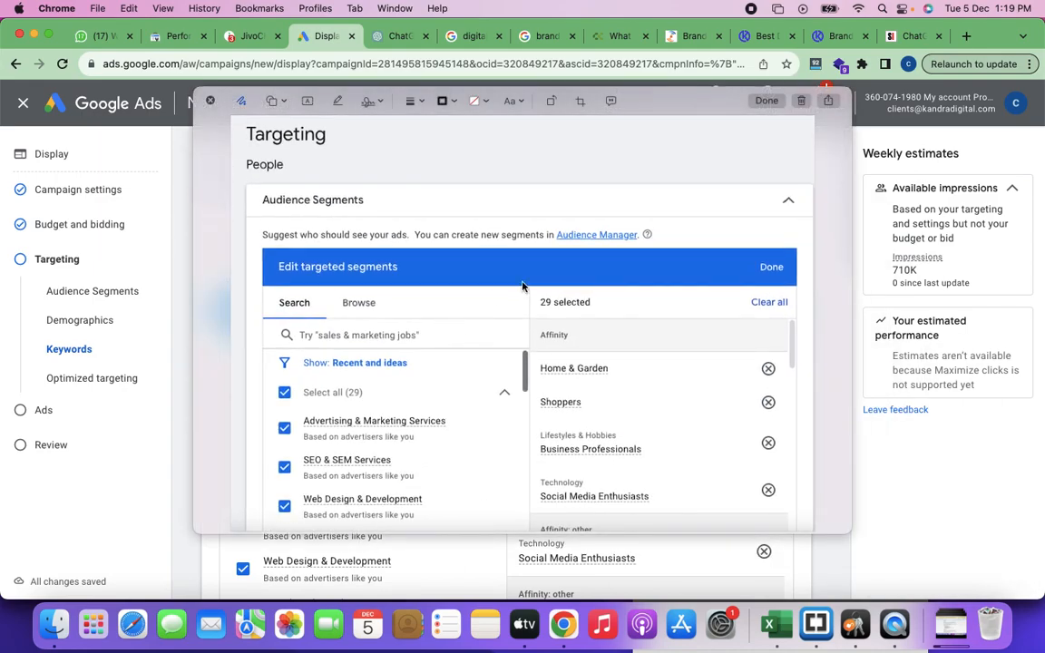
click(767, 101)
Step: Switch to the "DM Training CLass Notes" document and write "Segmentation Targeting:" as the first numbered item
key(super+grave)
key(super+grave)
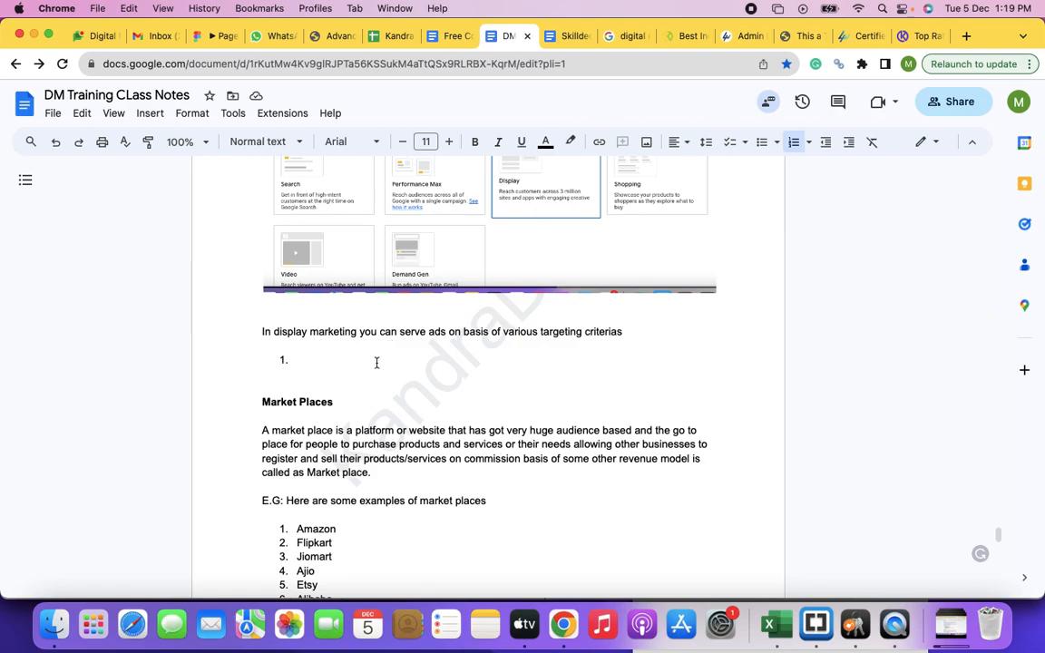
text(Segment )
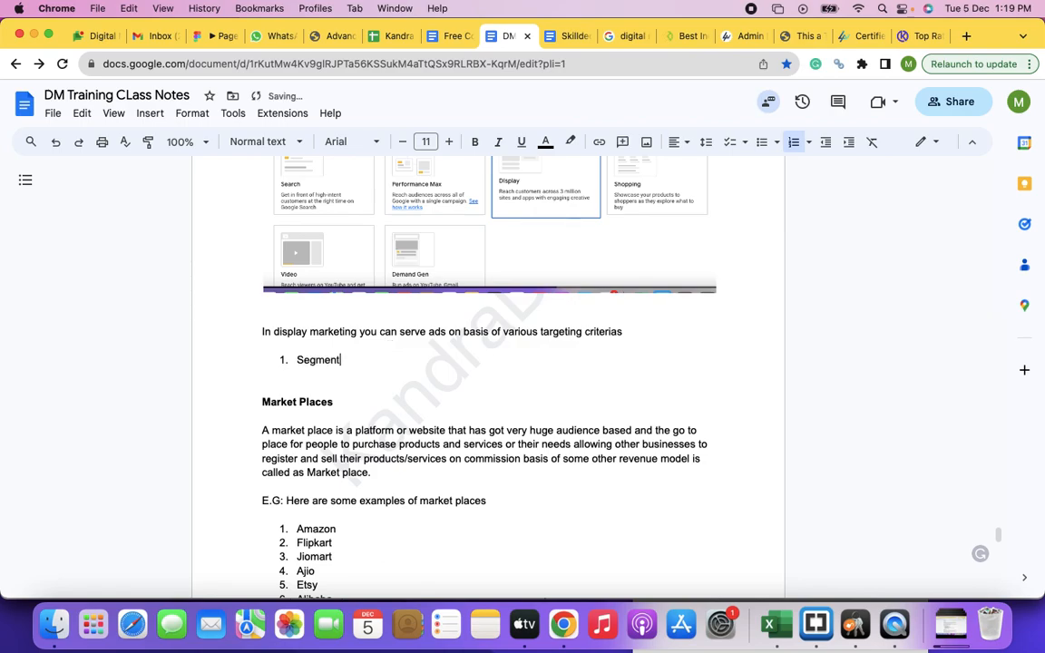
text(ation Targeting:)
Step: Add line breaks after the "Segmentation Targeting:" item and paste the audience segments screenshot beneath its heading
key(Return)
key(Return)
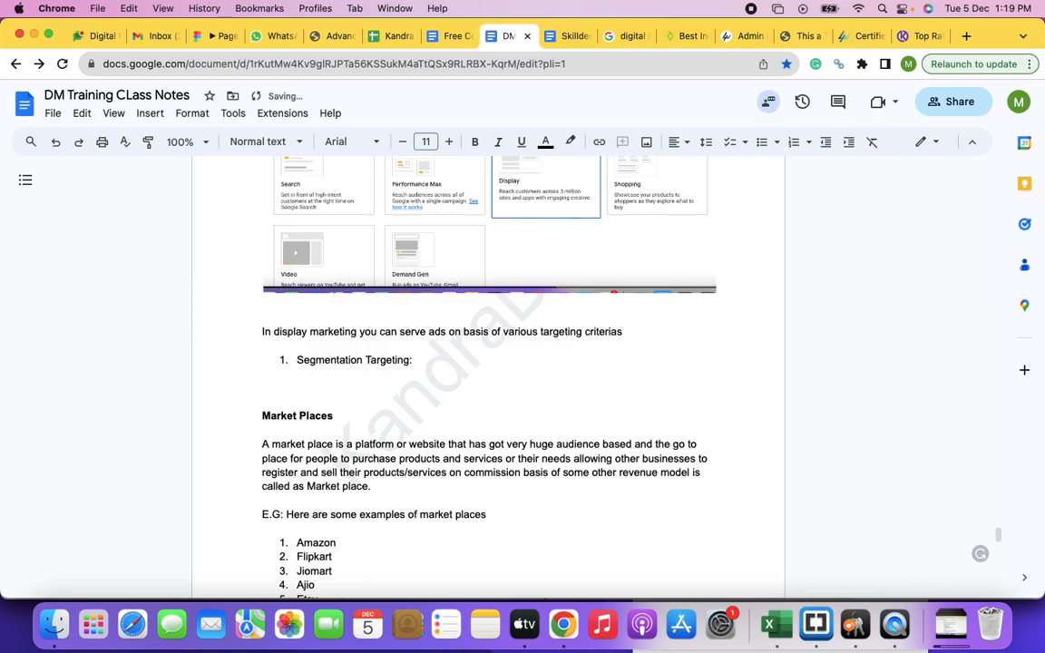
key(BackSpace)
key(Return)
key(Return)
key(BackSpace)
key(Return)
click(438, 358)
key(super+v)
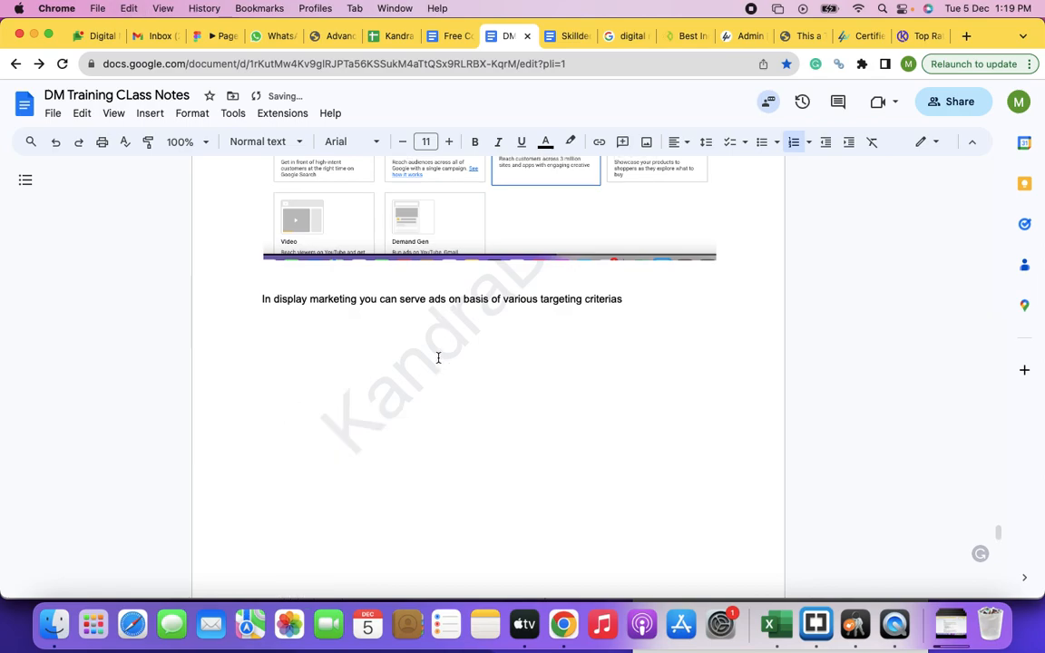
Step: Write "The audience can be target based on the interest segment" after "Segmentation Targeting:" above the pasted screenshot
scroll(303, 289, up, 1)
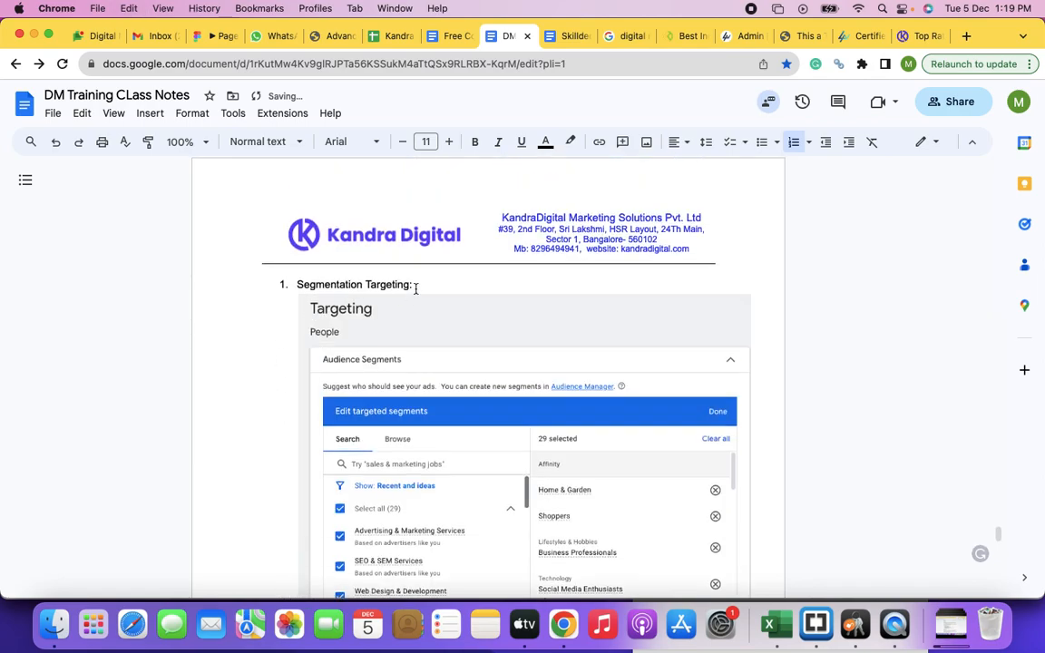
key(Down)
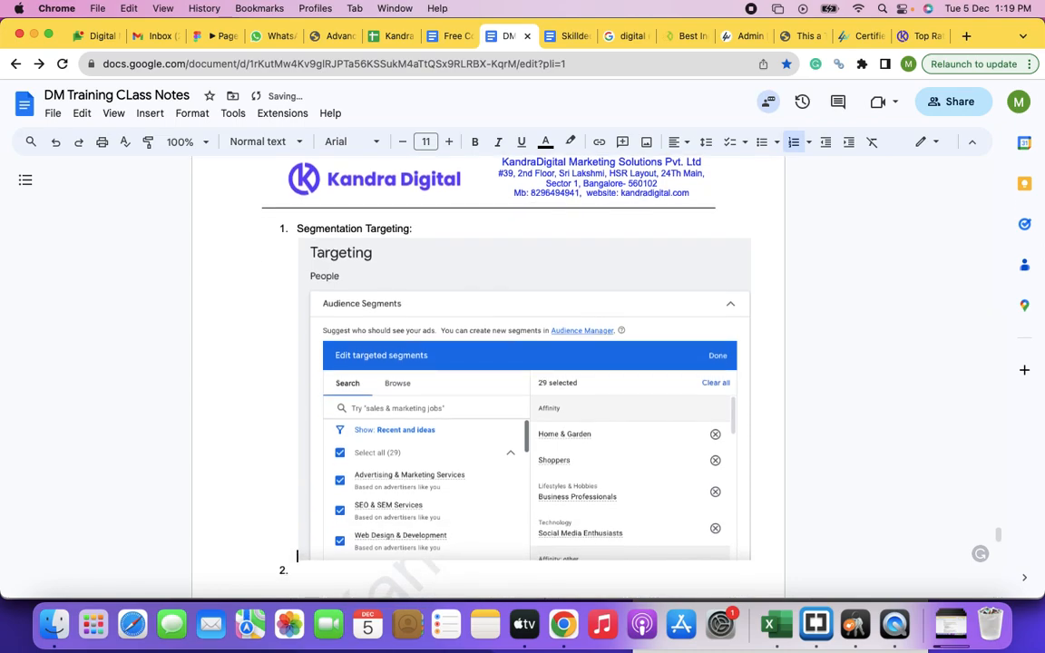
text(ience can be targed)
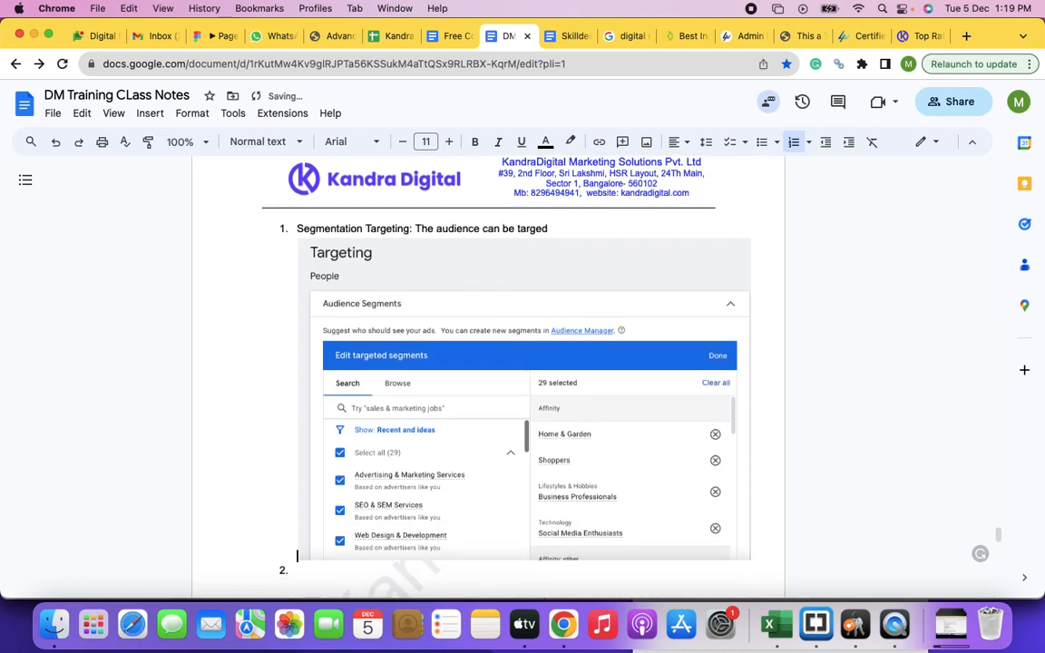
key(BackSpace)
text(t bae)
click(590, 231)
key(BackSpace)
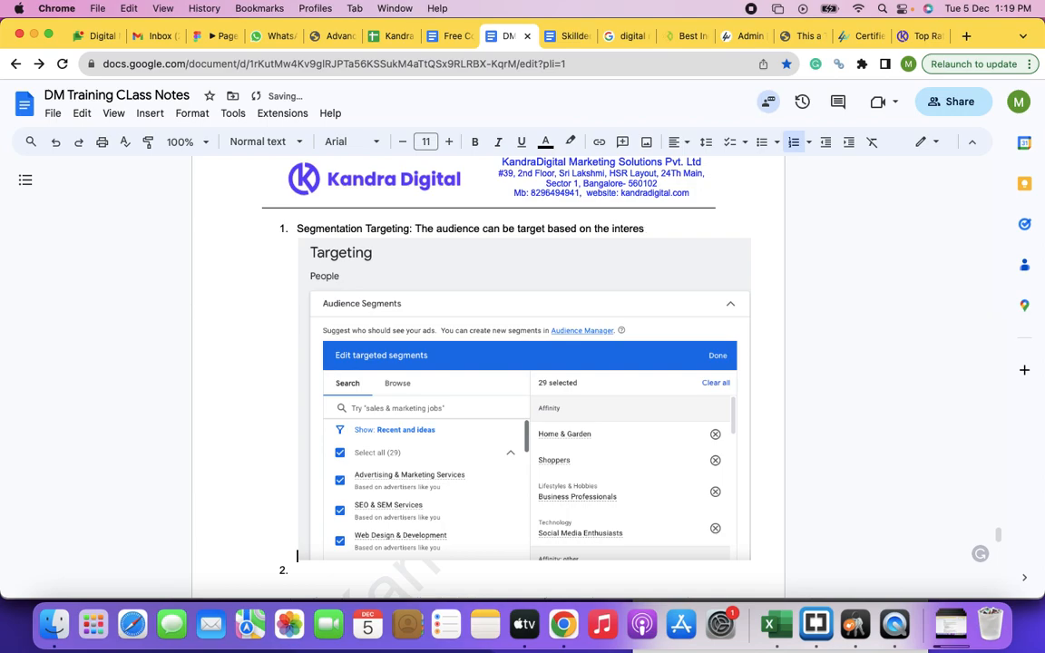
key(BackSpace)
key(BackSpace)
text(t segment)
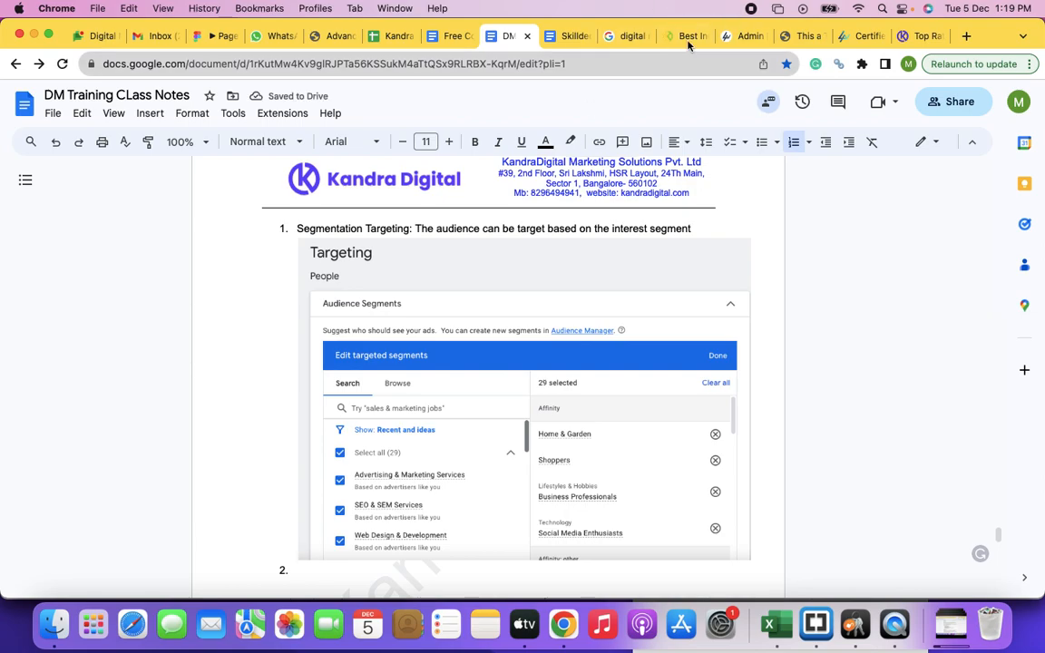
Step: Return to the Google Ads browser window and view the Brand Optimization page on frontburnermarketing.com
key(super+grave)
key(super+grave)
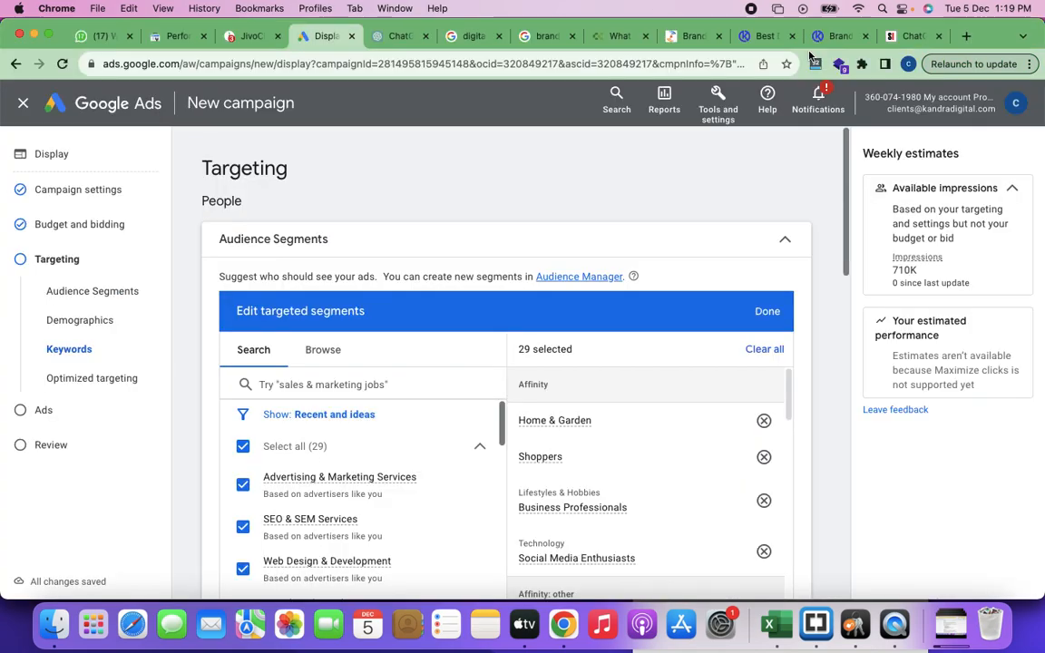
click(694, 39)
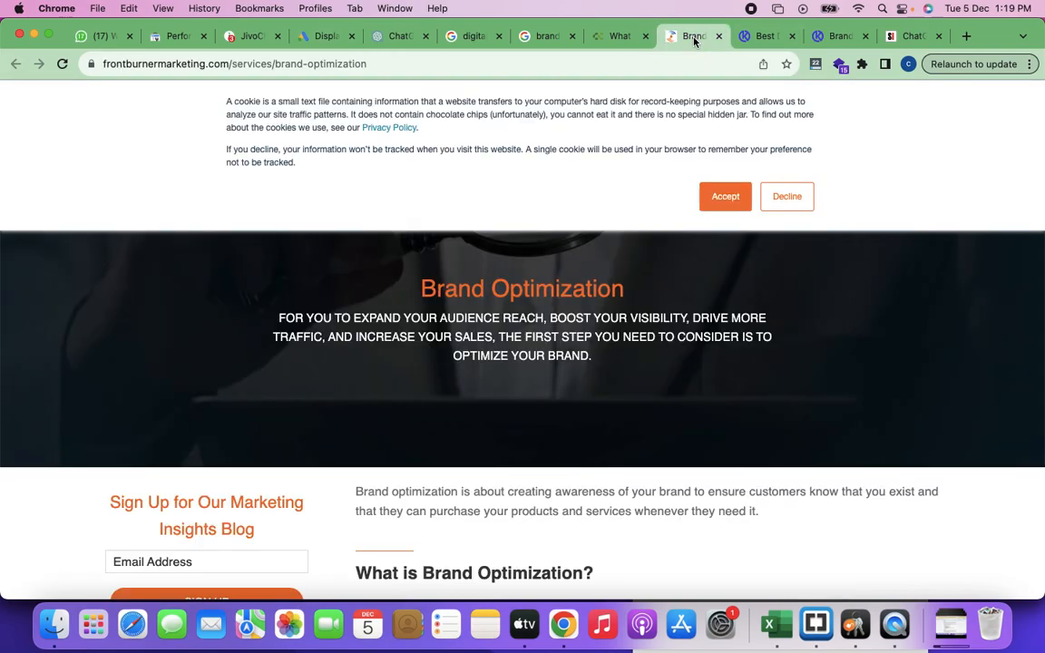
scroll(431, 414, down, 10)
scroll(399, 413, up, 9)
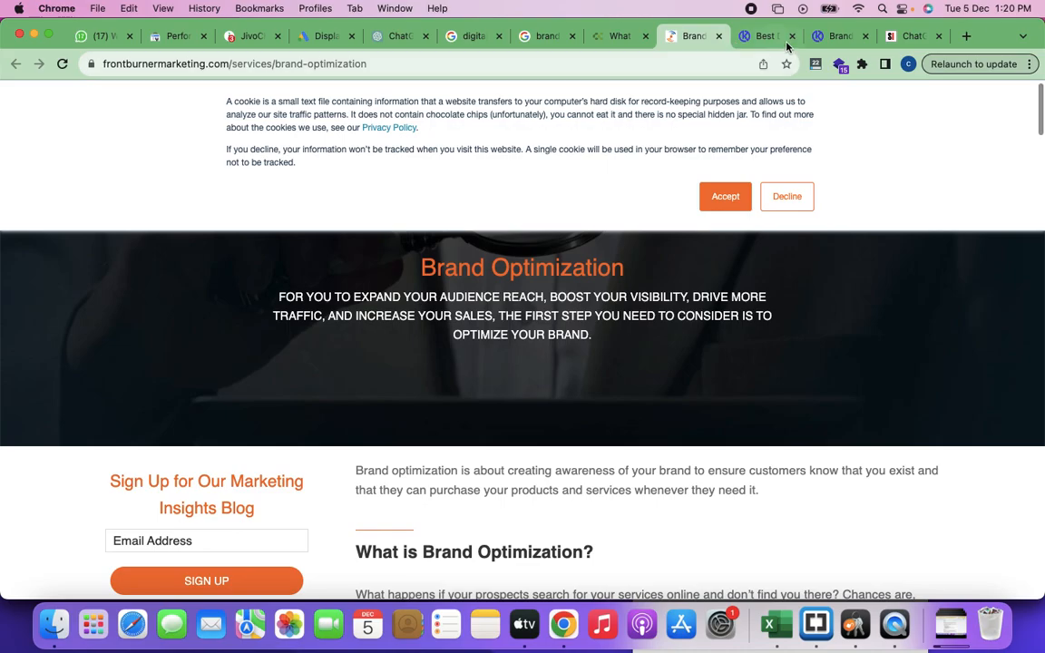
Step: View the siliconindia ChatGPT blog article, open "A Pleasent World With Music" from Editor's Picks and look through that page
click(910, 36)
scroll(587, 331, down, 10)
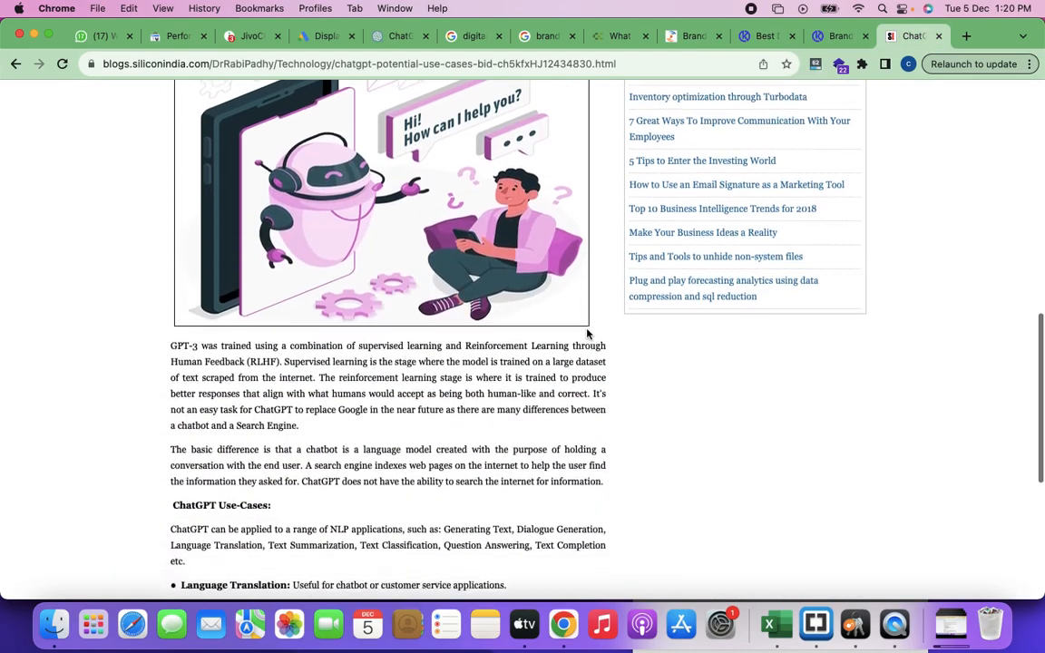
scroll(508, 336, up, 10)
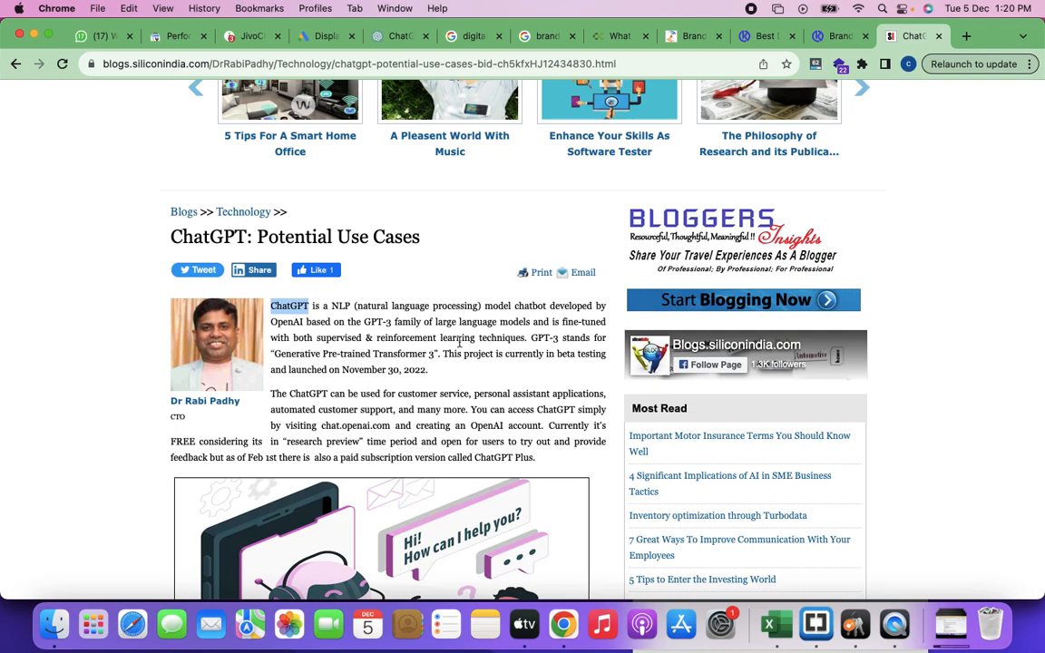
click(448, 146)
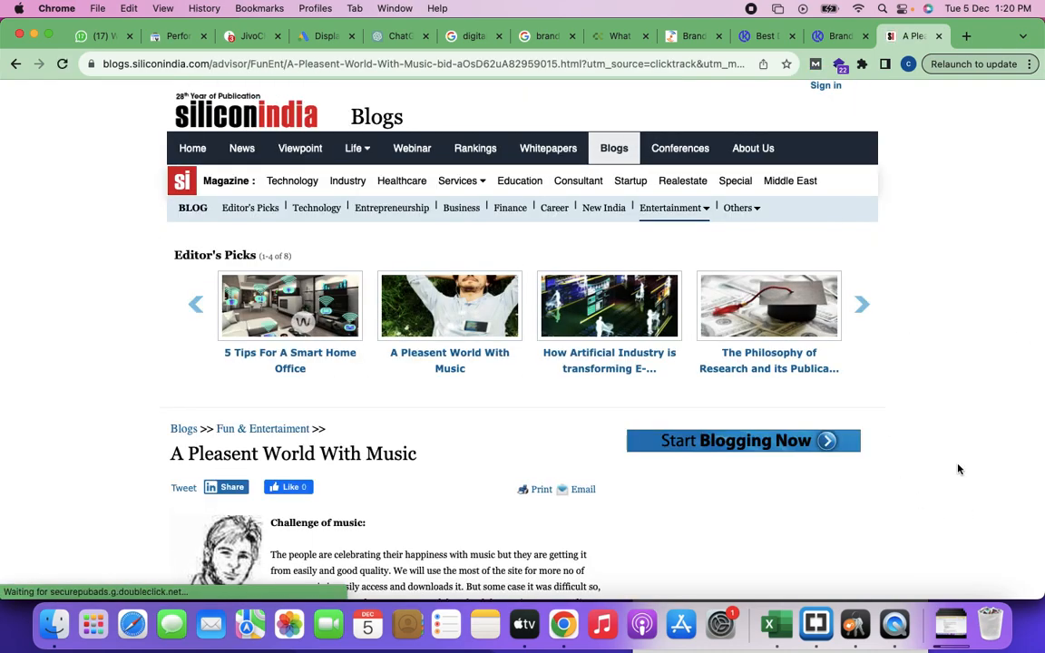
scroll(921, 389, down, 5)
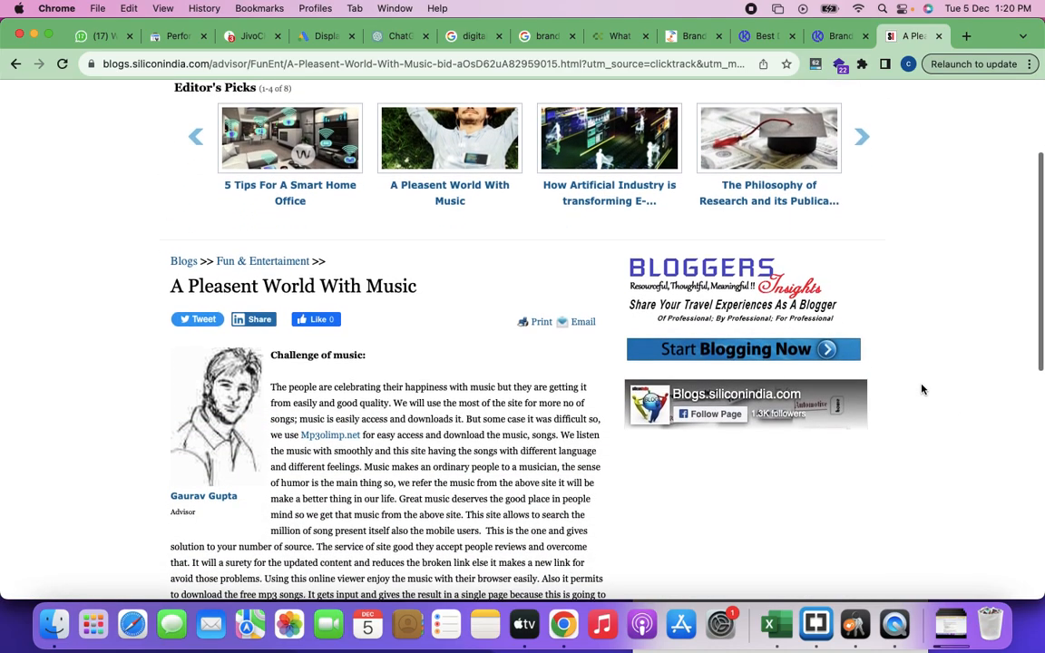
scroll(921, 389, down, 1)
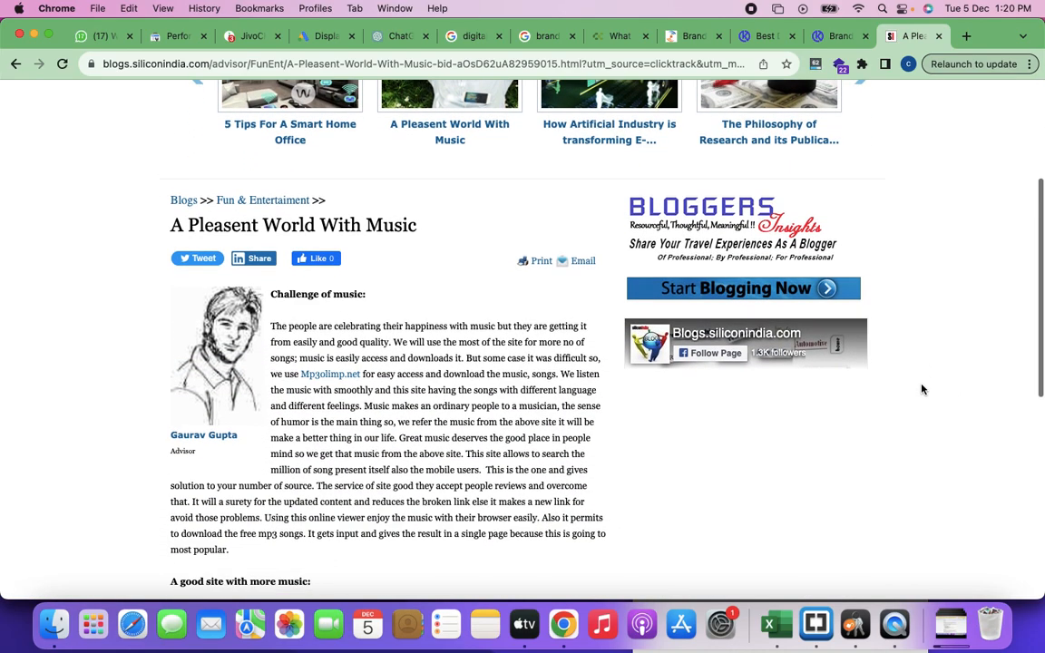
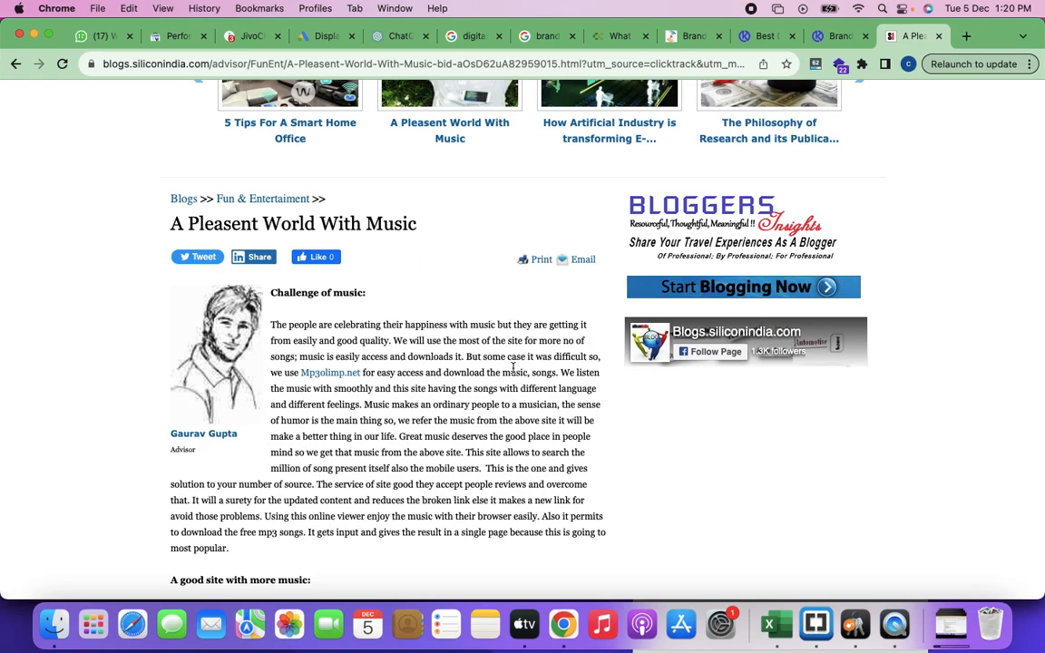
Step: Look through the "A Pleasent World With Music" article, from its opening text to the page footer and back to Editor's Picks
scroll(432, 415, down, 1)
scroll(432, 416, down, 10)
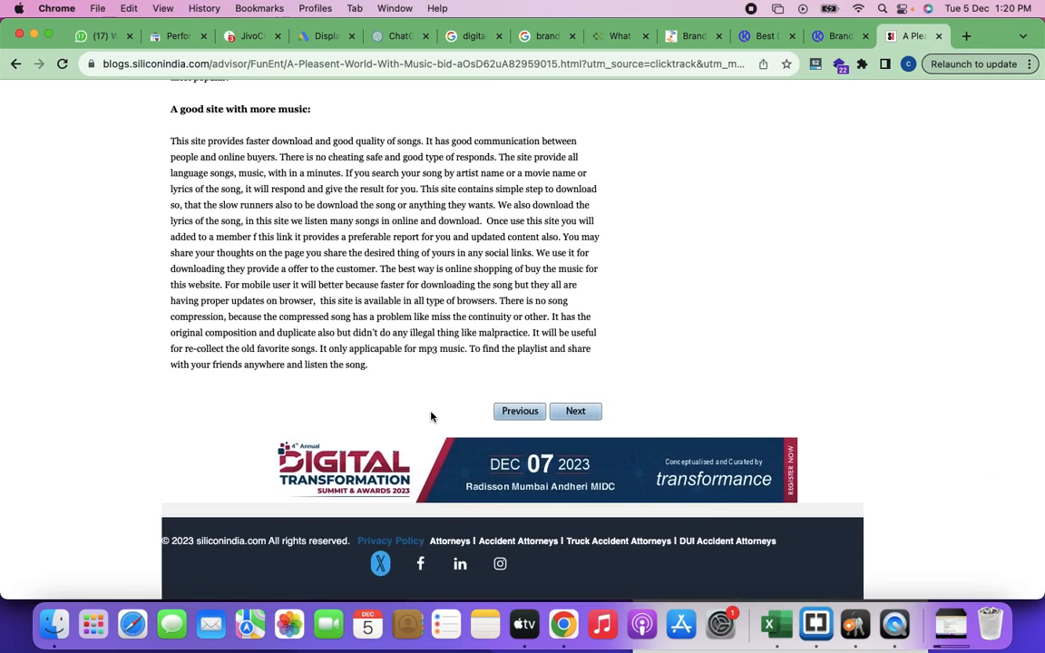
scroll(432, 415, up, 8)
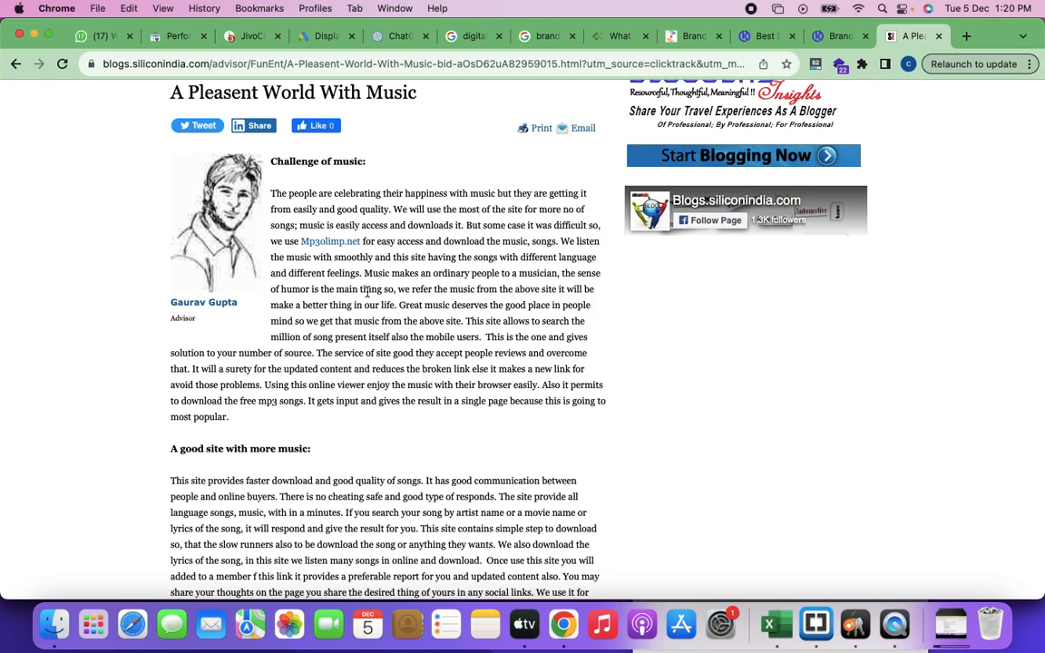
scroll(415, 337, down, 6)
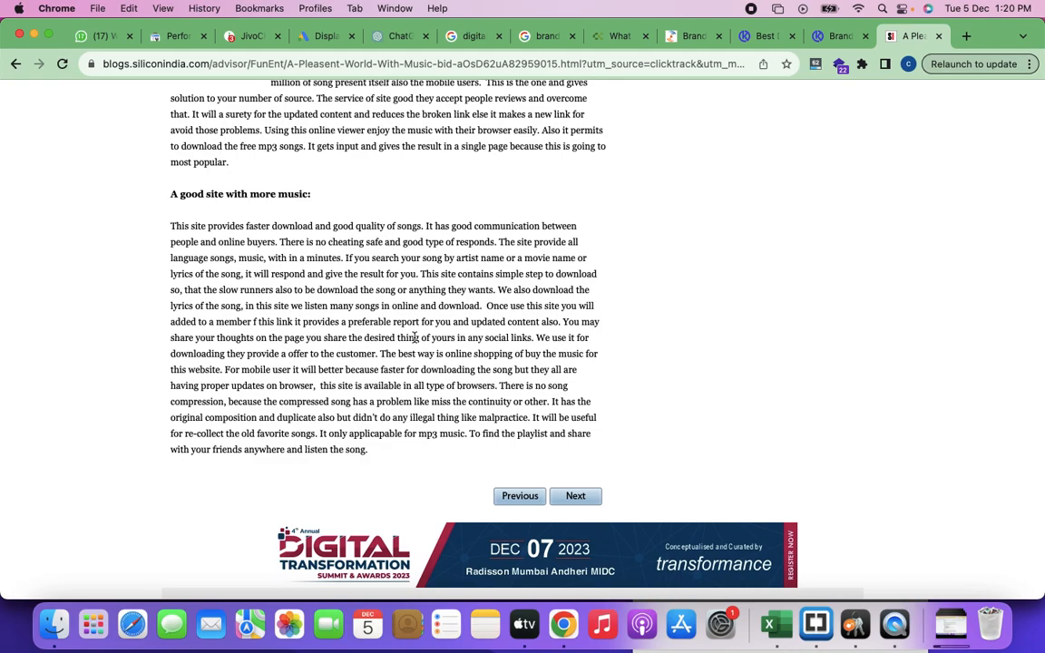
scroll(415, 336, up, 15)
scroll(437, 478, down, 4)
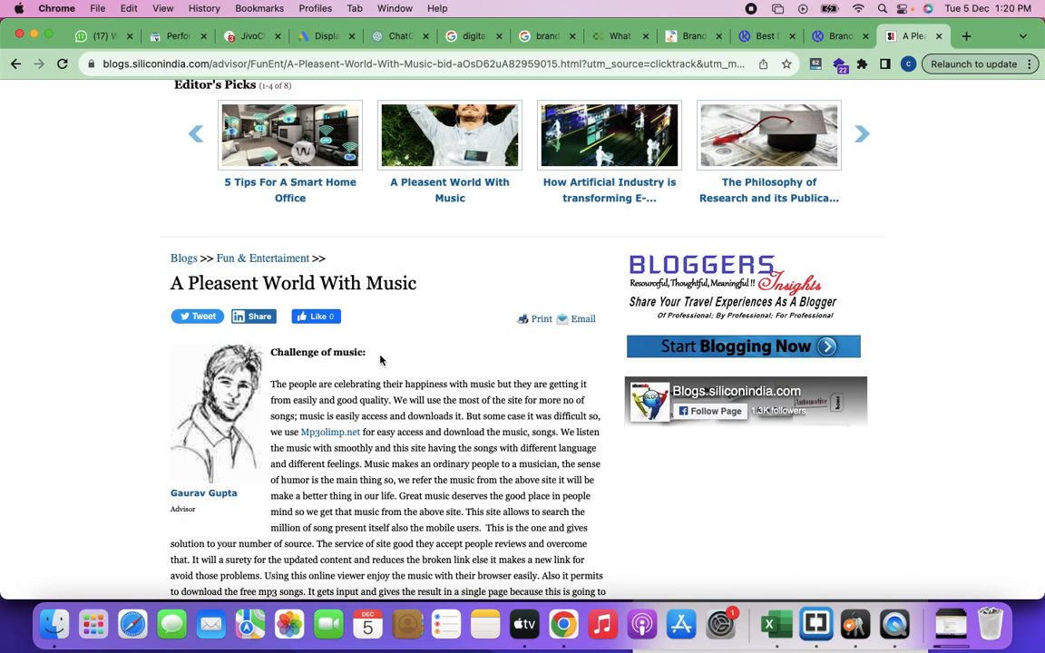
scroll(465, 443, down, 2)
scroll(467, 442, down, 3)
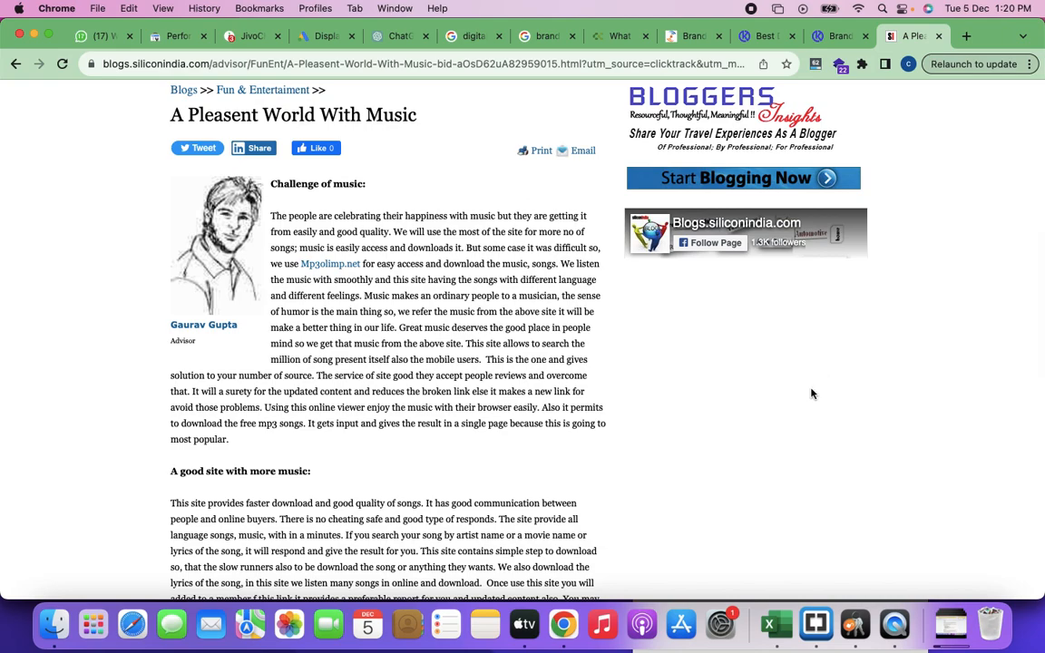
scroll(381, 341, up, 8)
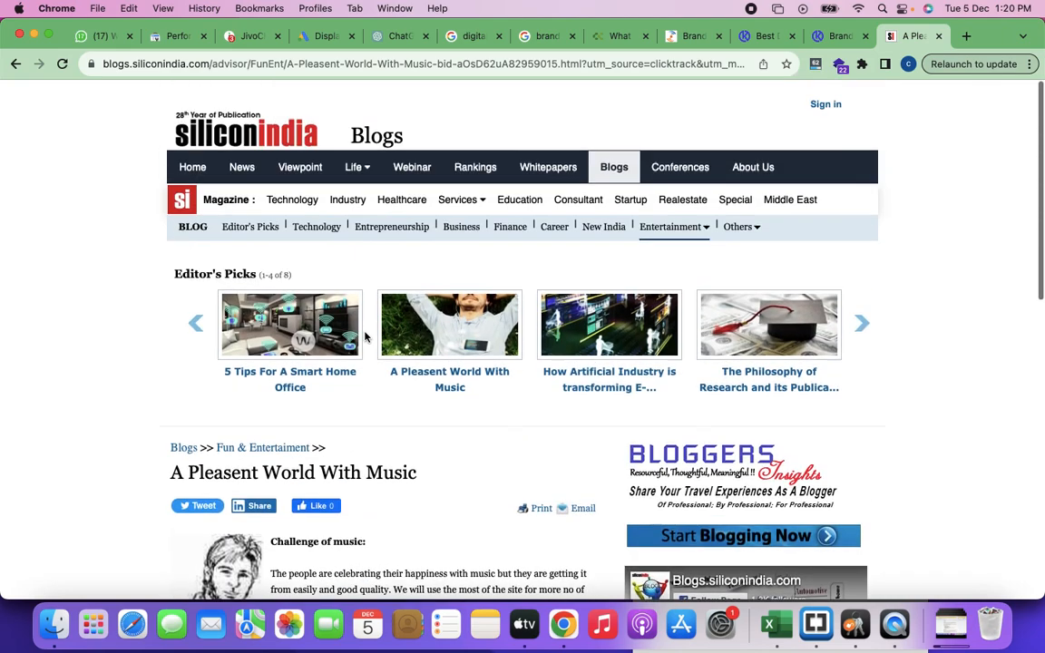
Step: Open "How Artificial Industry is transforming E-..." from Editor's Picks and examine its text and ads, highlighting "Artificial intelligence" in the first paragraph
click(615, 361)
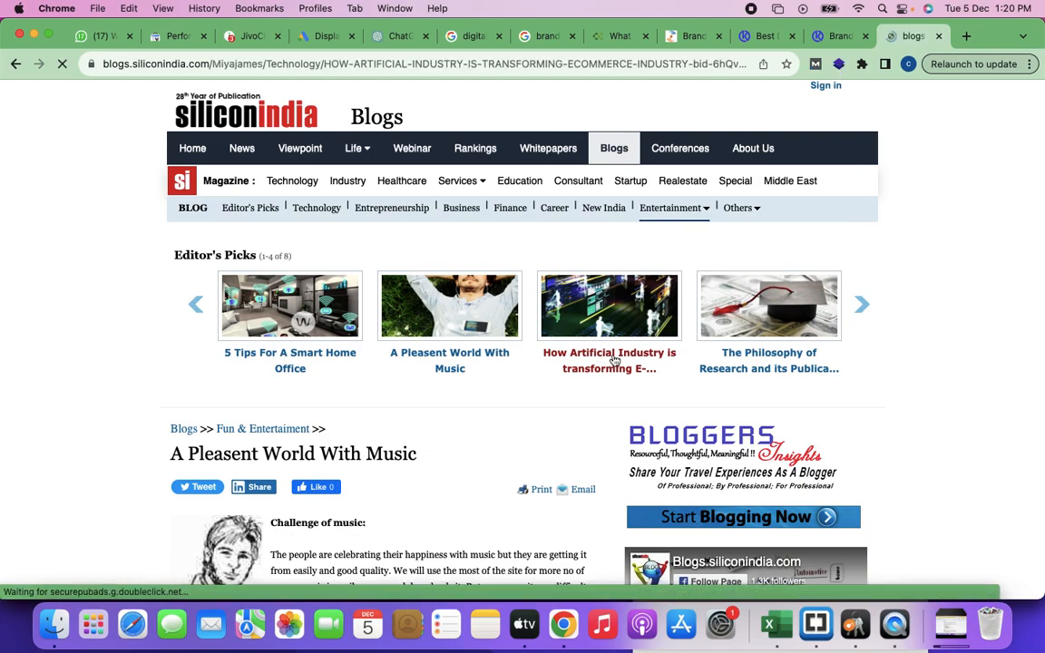
scroll(497, 440, down, 14)
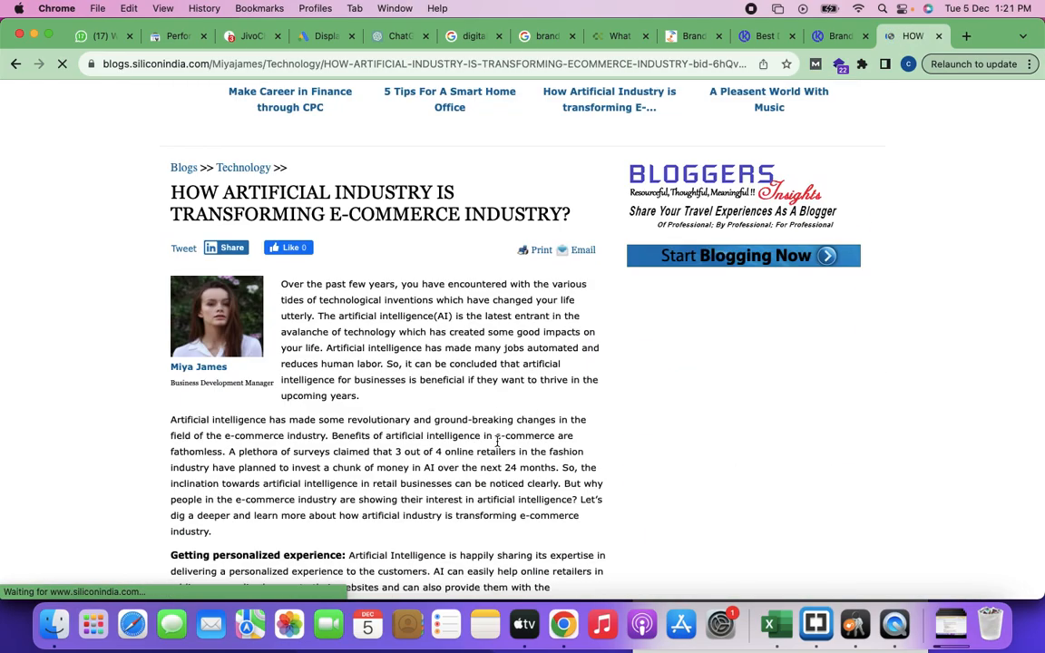
scroll(497, 442, up, 5)
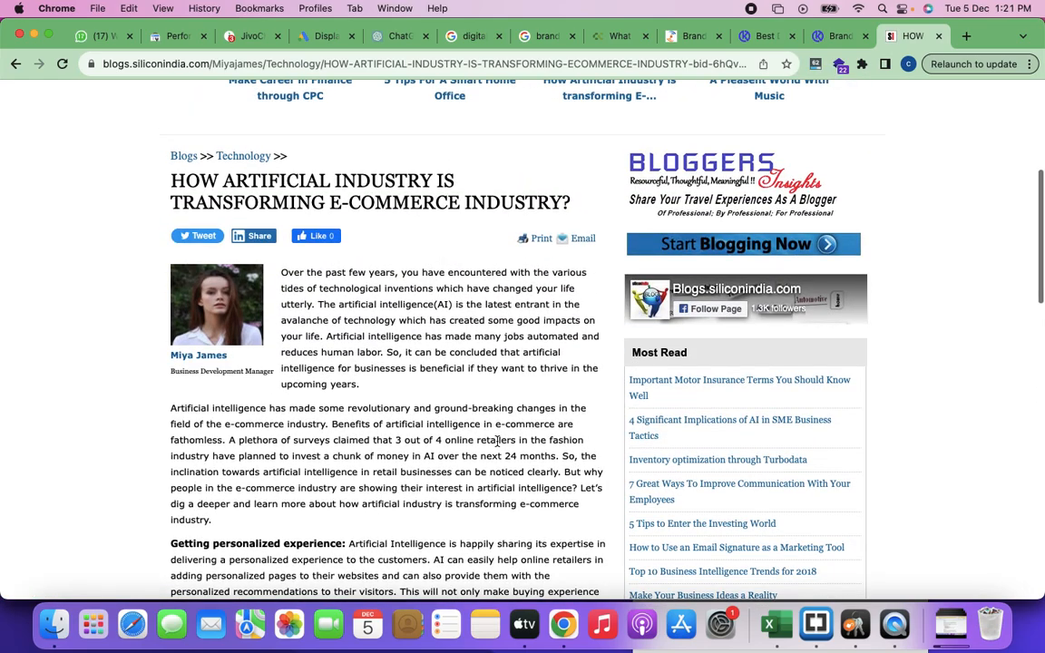
scroll(497, 442, down, 4)
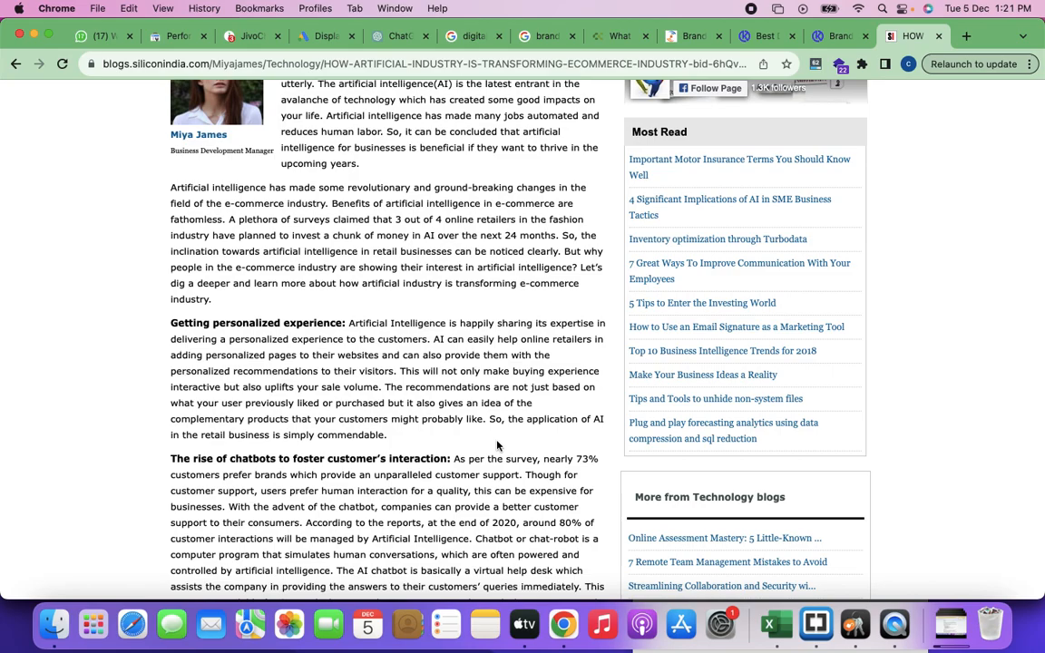
scroll(497, 444, up, 5)
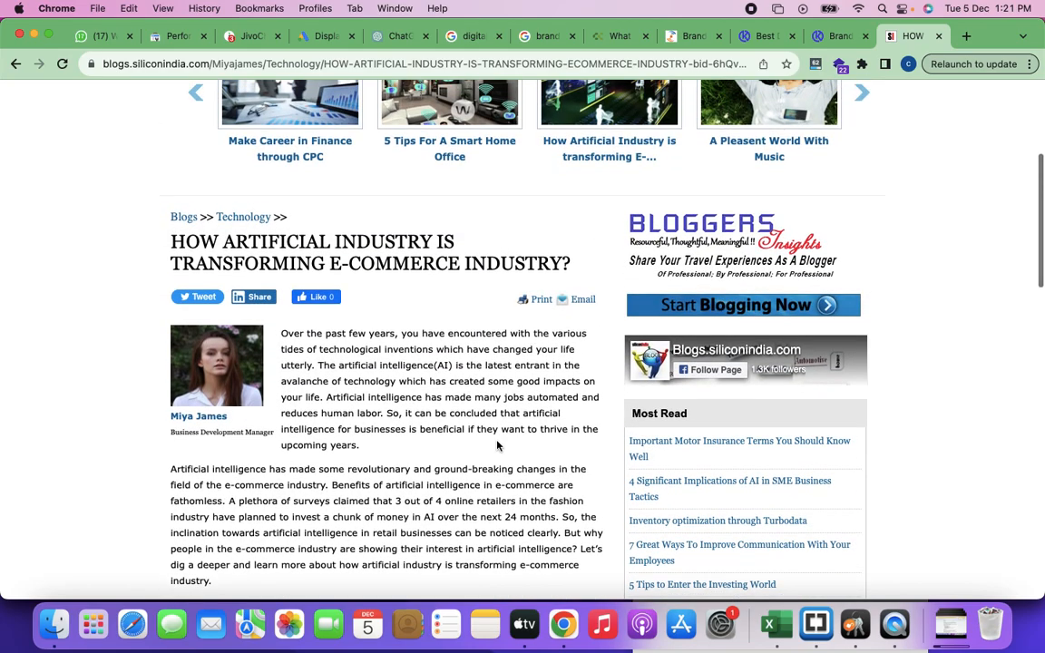
scroll(497, 446, down, 2)
scroll(497, 444, down, 3)
drag(328, 223, 422, 221)
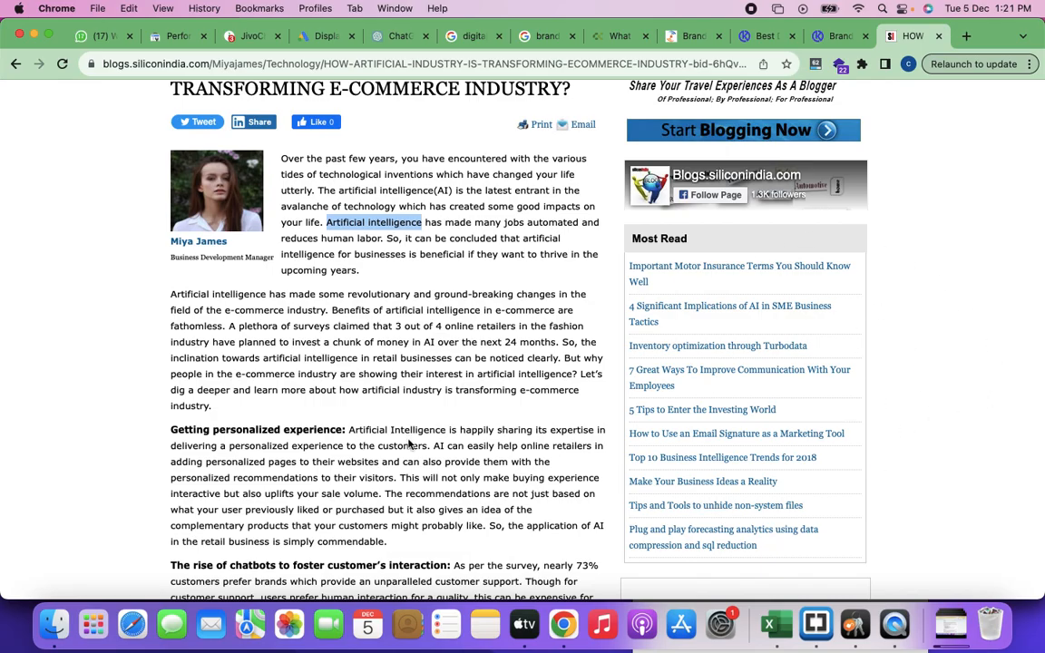
scroll(408, 440, down, 10)
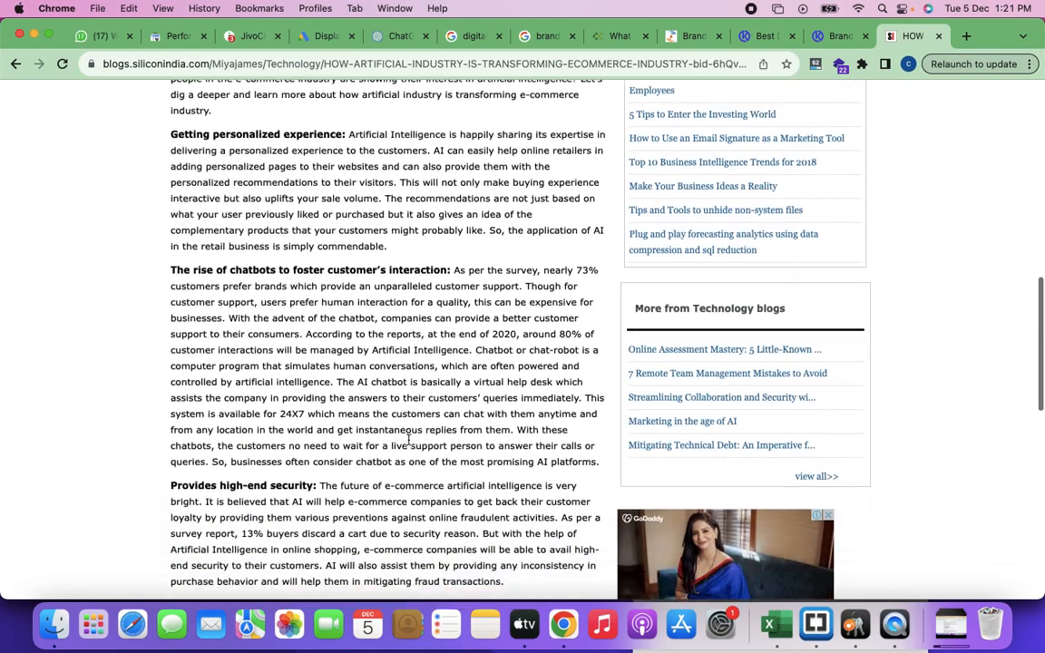
scroll(409, 441, down, 7)
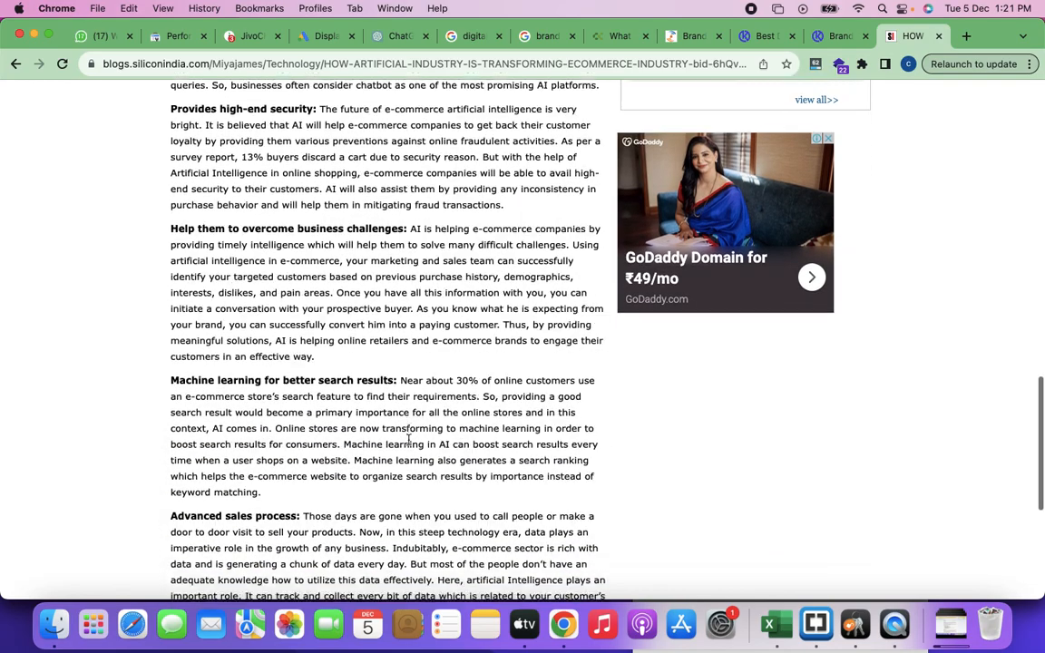
scroll(408, 440, down, 5)
scroll(408, 440, up, 20)
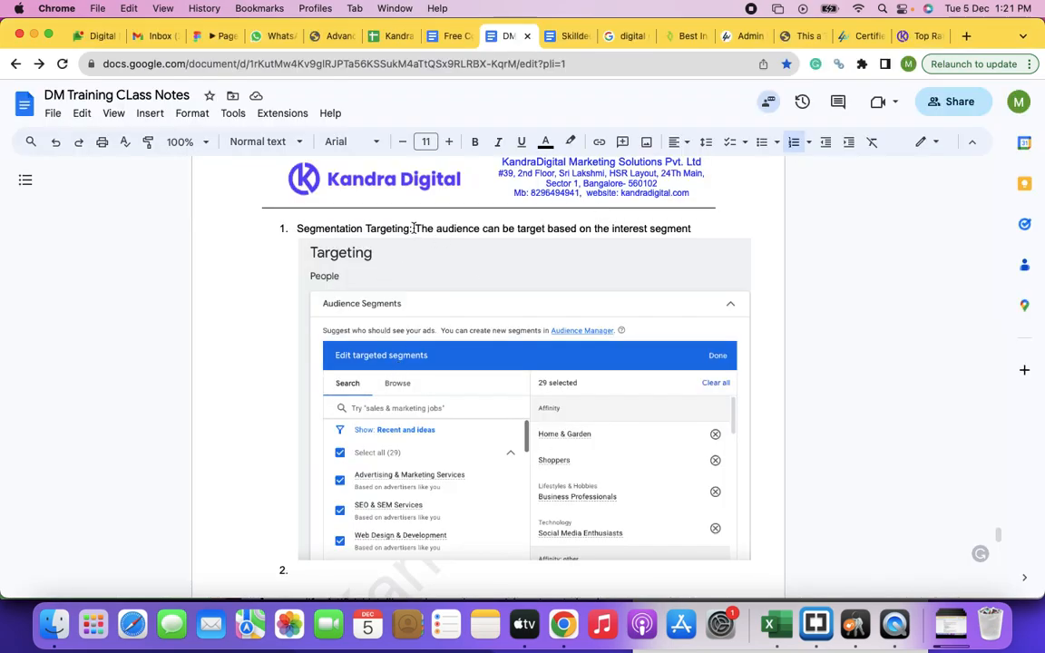
Step: In the DM Training CLass Notes document, bold "Segmentation Targeting" and extend its description with "that they fall into."
drag(410, 229, 299, 229)
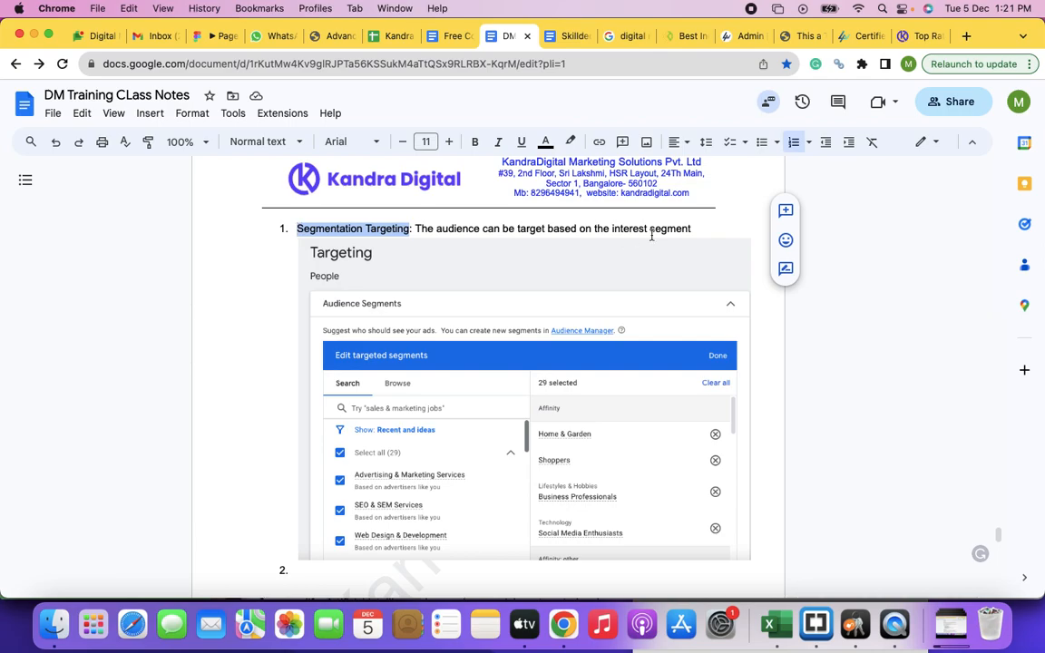
key(super+b)
click(715, 233)
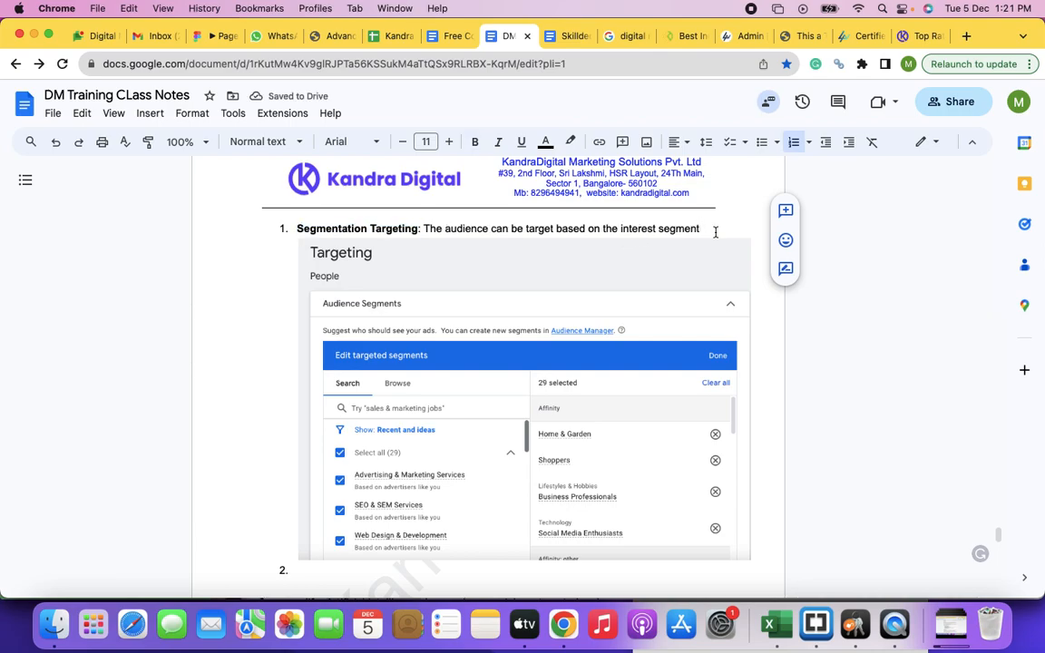
text(th)
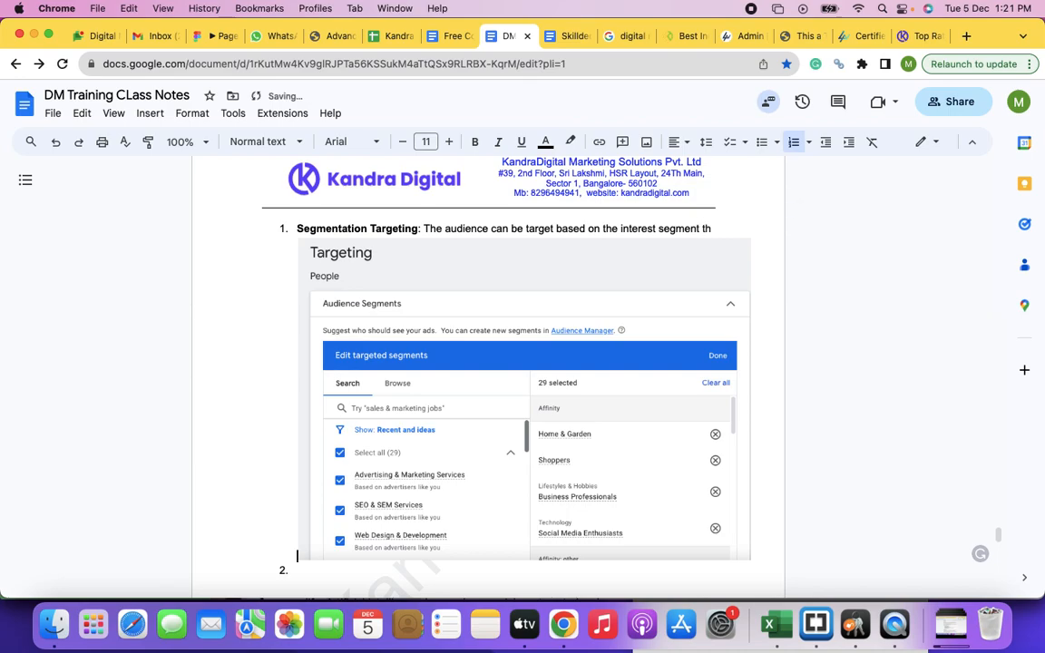
text(atthey fall into.)
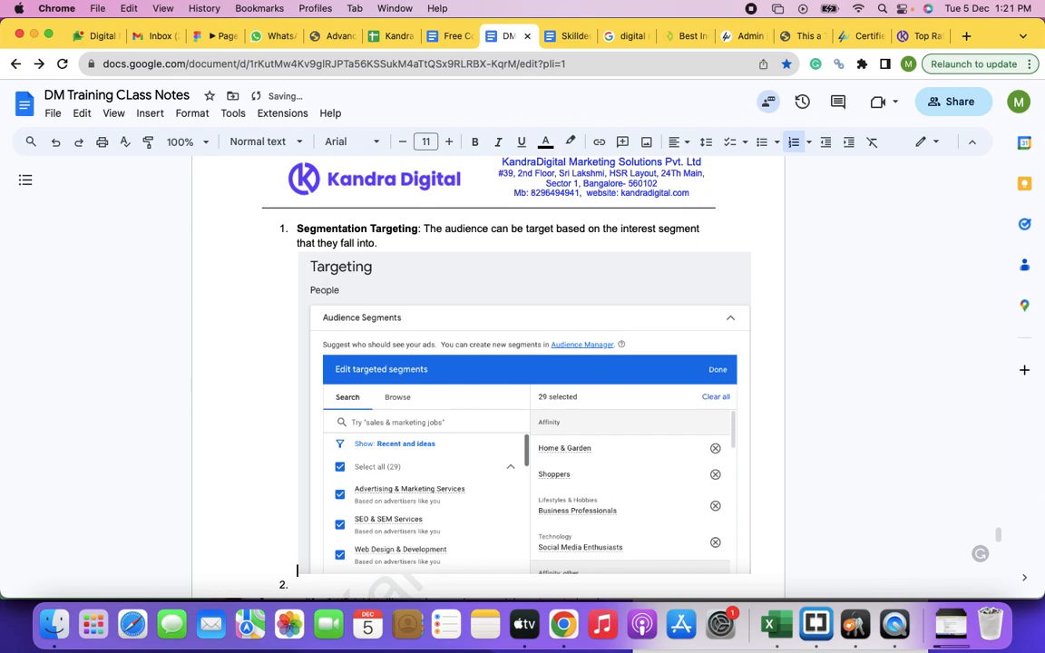
Step: Continue the Segmentation Targeting description with "You dont have to compulsorily select this if you are opting the other"
click(405, 241)
text(You dont have to compulsorily select thi)
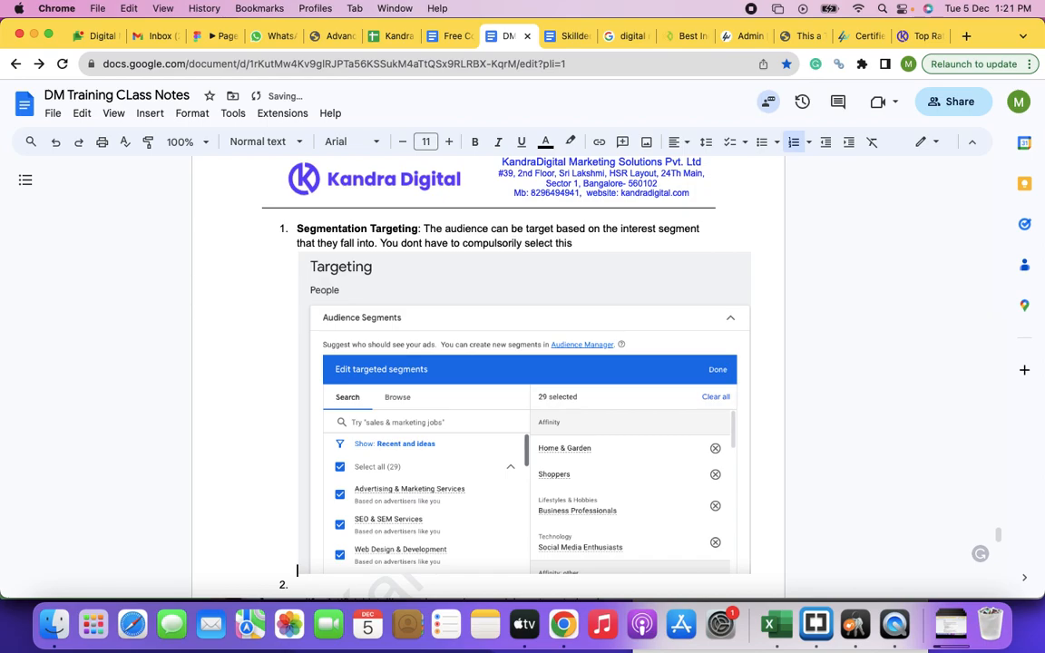
text(s if you are opting the other)
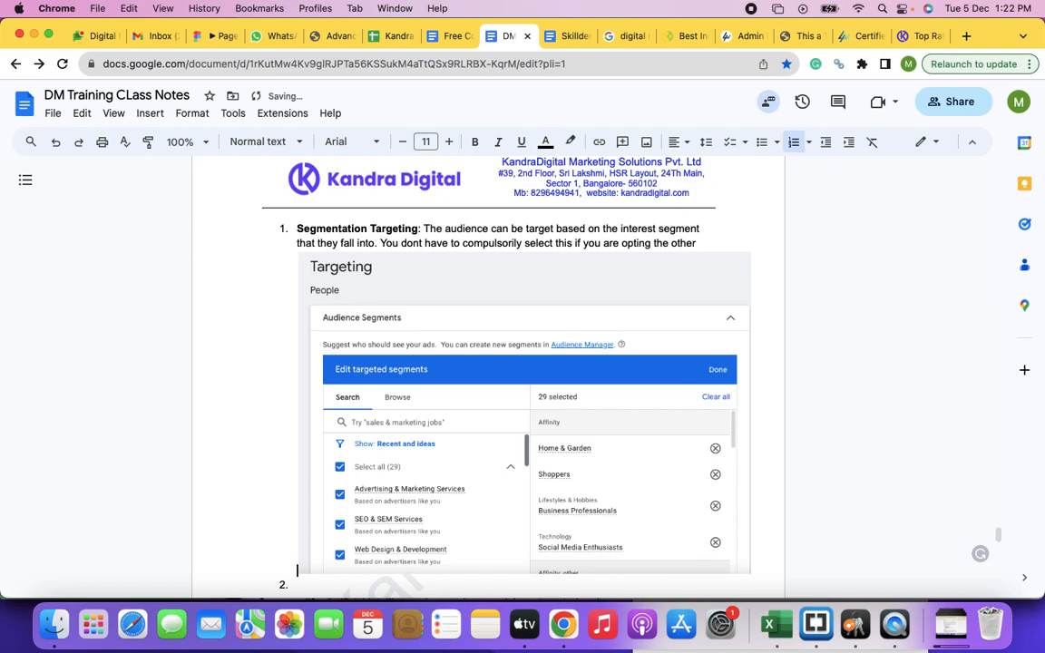
text( targeting c)
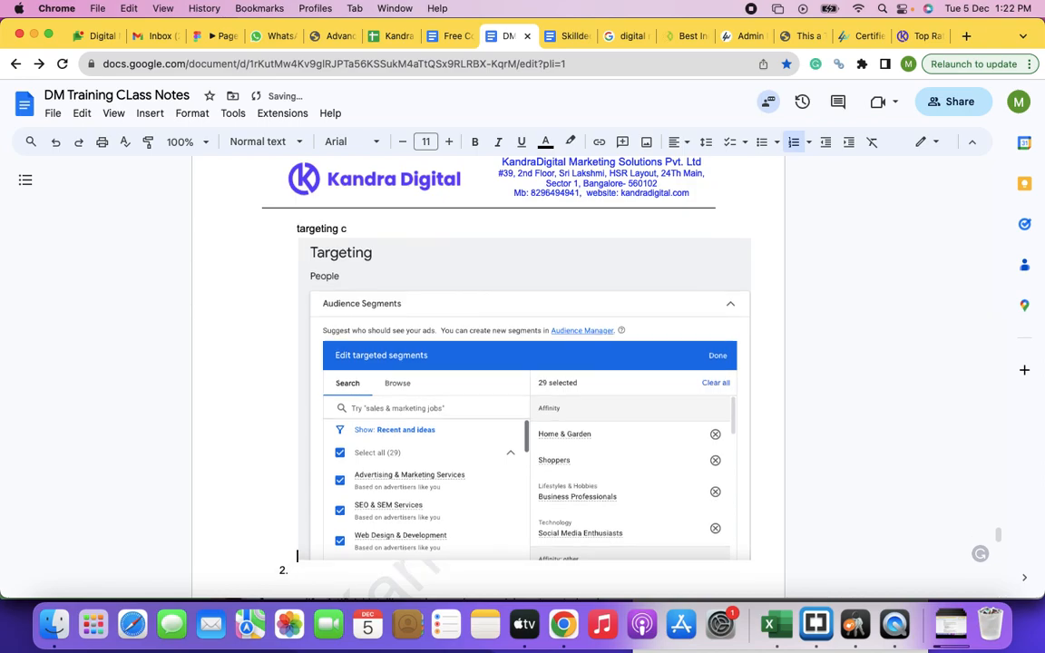
text(riteries such as keyword targetingor)
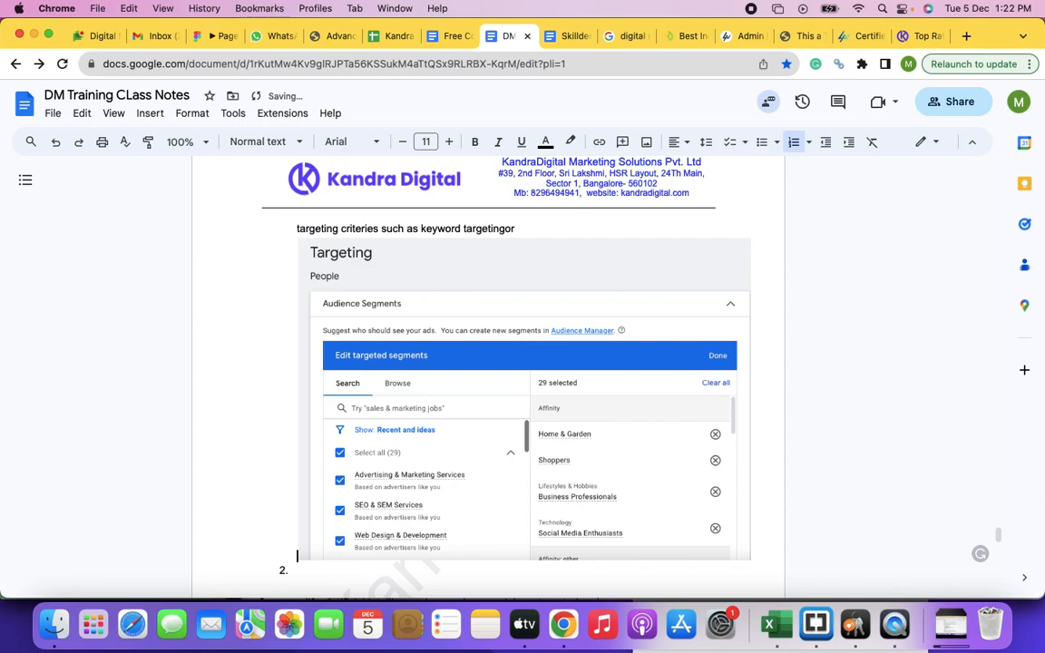
text( pl)
text( plac)
text(emnt t)
text(argeti)
text(ng and)
text( using ths)
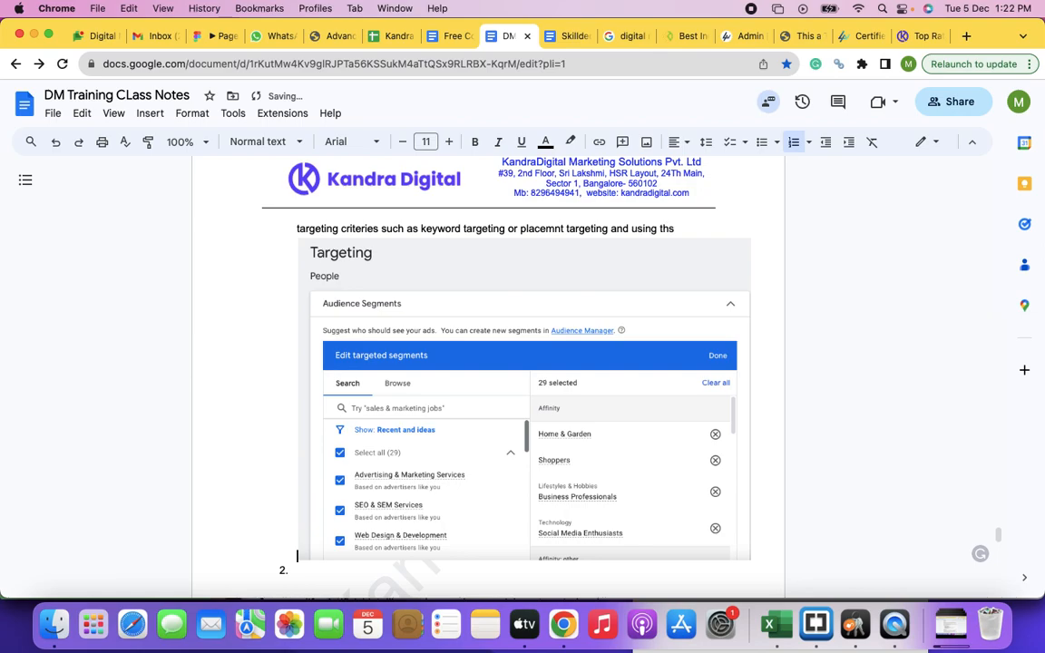
text(is)
text( targeting to exl)
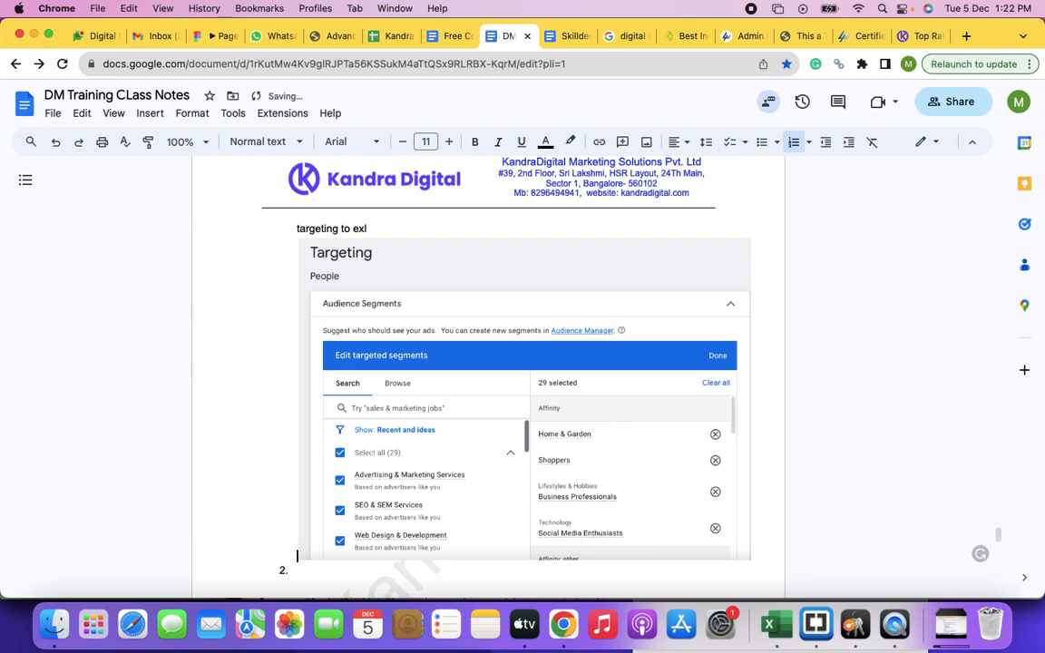
key(BackSpace)
text(clude the audience segments who)
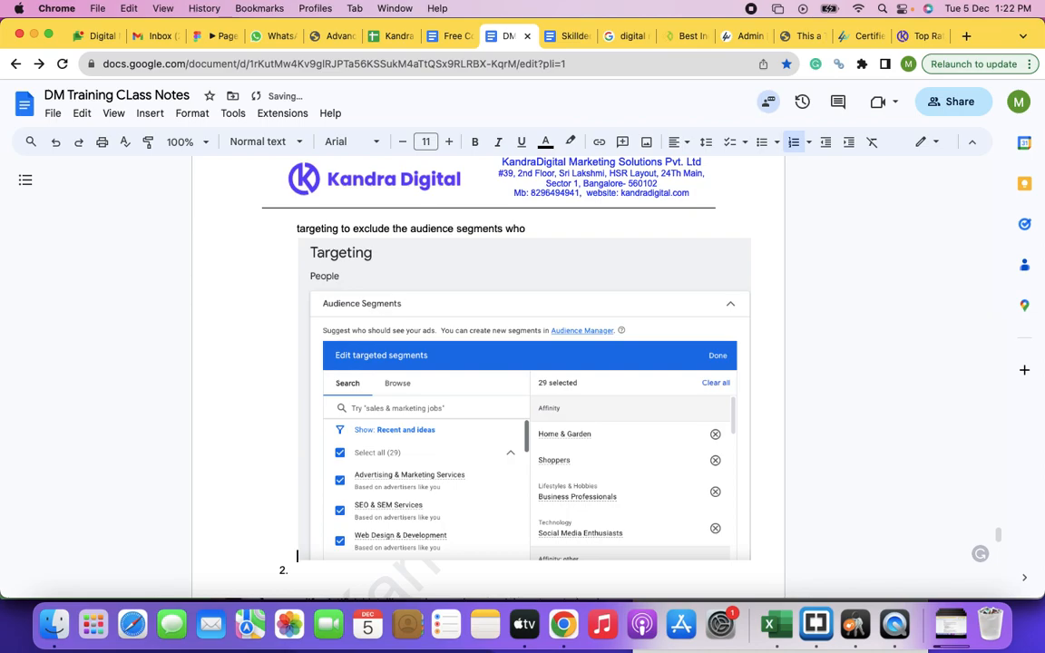
text(m you think will never sh)
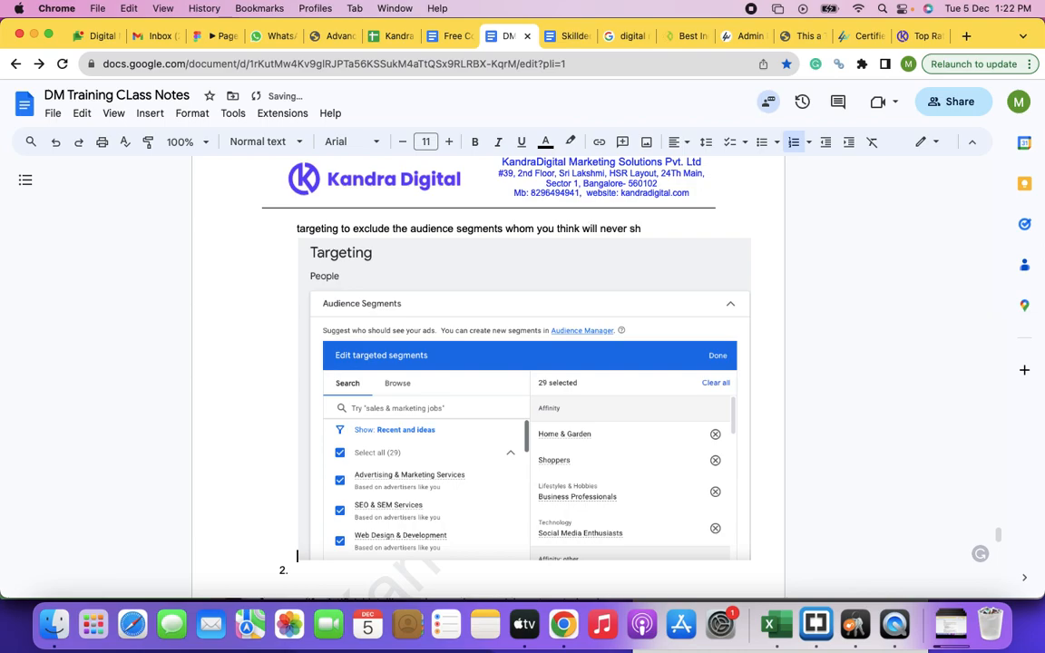
text(ow interest in your)
text( produc)
text(t/service/c)
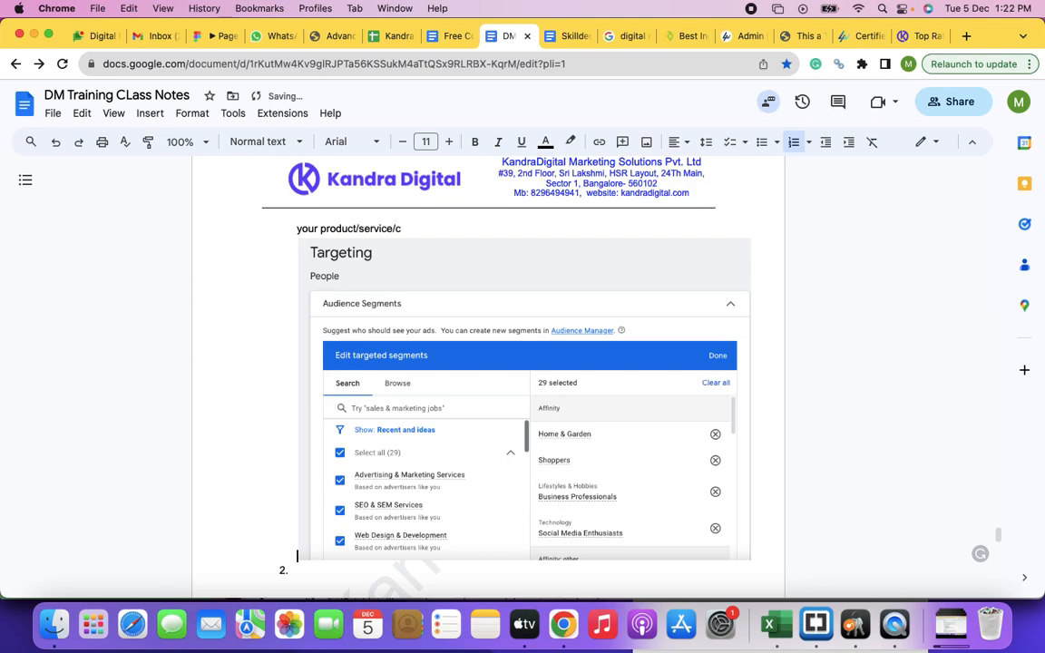
text(ontent)
Step: Enter "Demographics Targeting" as list item 2 below the audience segments screenshot and start an empty item 3
scroll(550, 420, down, 2)
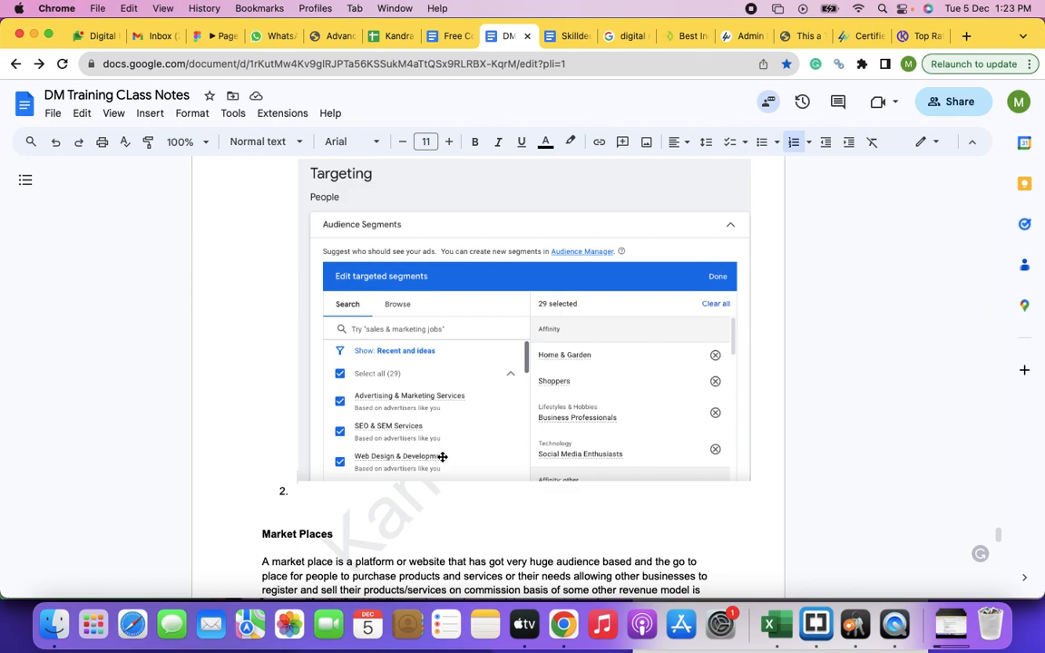
scroll(441, 457, down, 5)
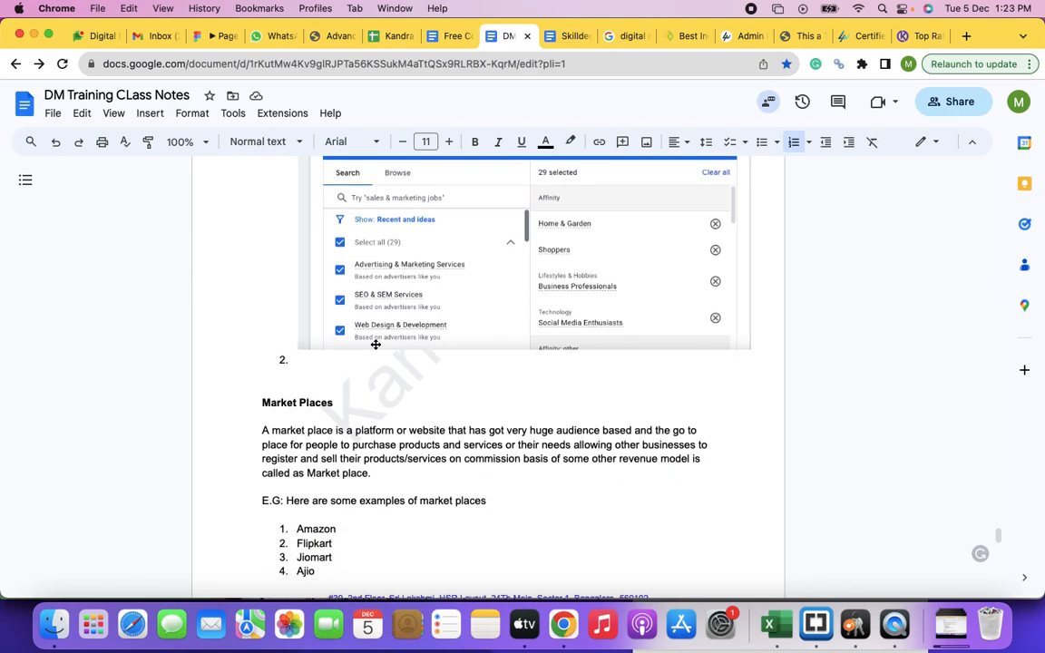
click(326, 364)
text(Demograph)
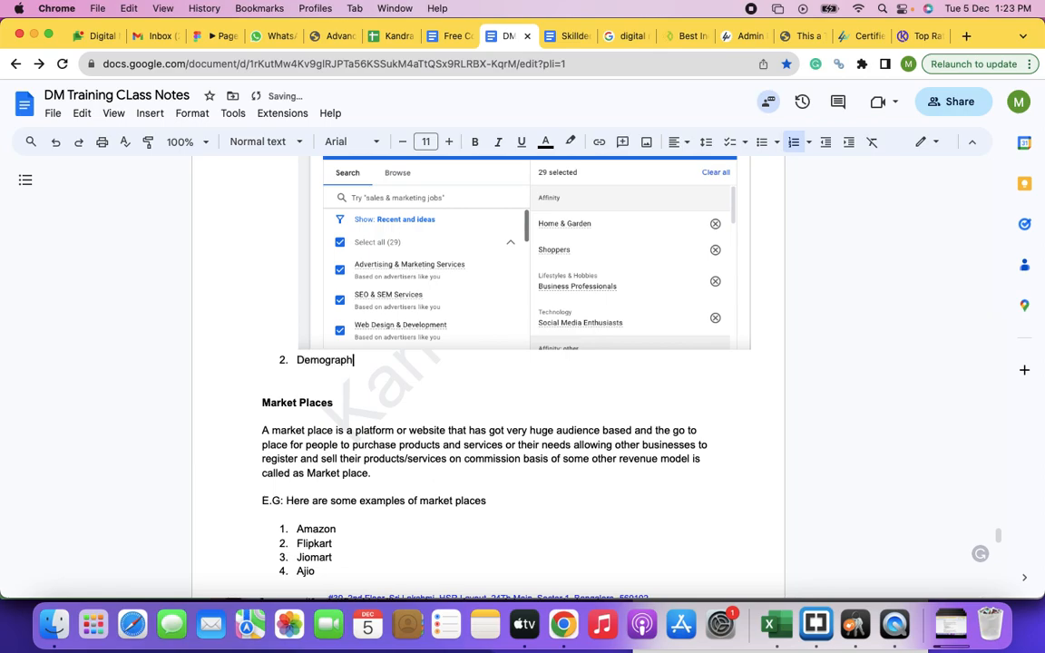
text(ics Targeting)
key(Return)
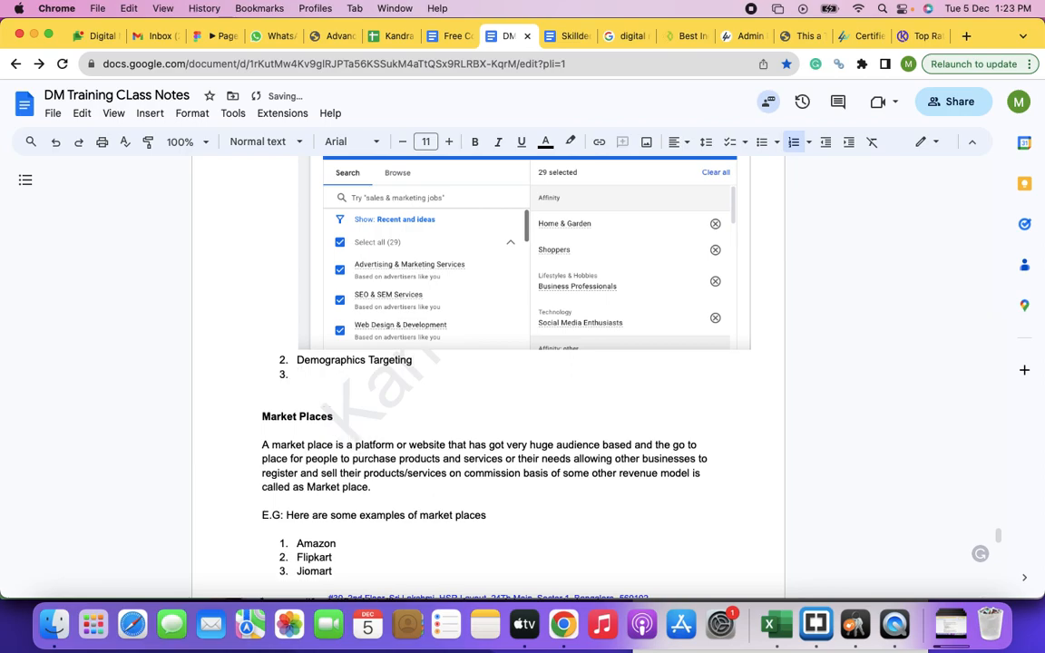
Step: Begin the description after "Demographics Targeting" in list item 2 with ": This option allows you"
click(423, 363)
text(: This option allos y)
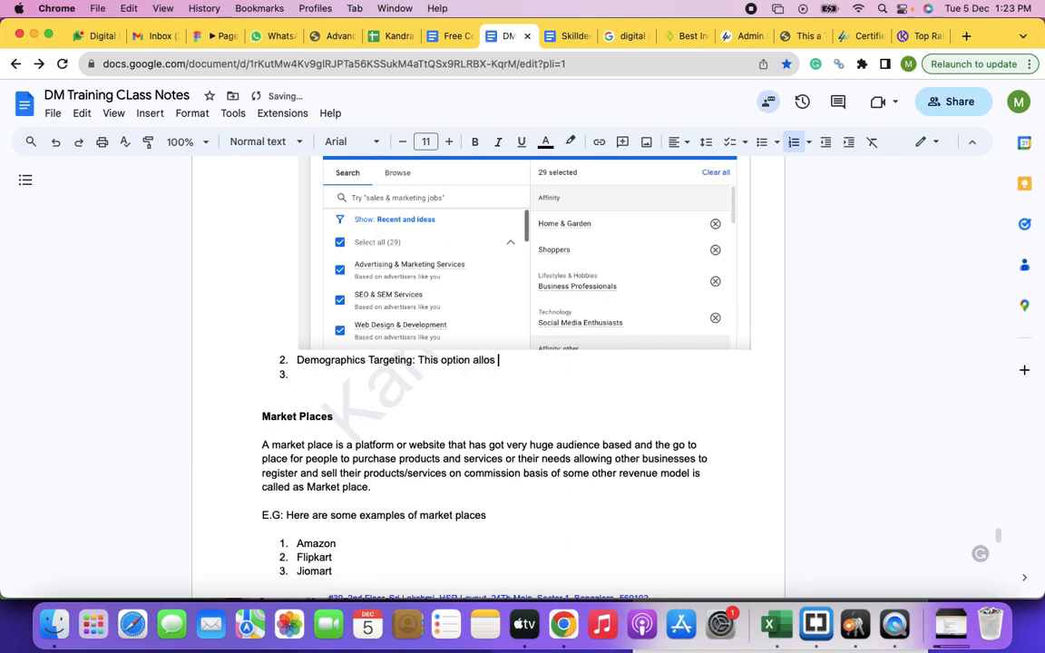
key(BackSpace)
key(BackSpace)
key(BackSpace)
text(ws yo)
text(u )
text(to targe)
text(t by the)
Step: Continue the Demographics Targeting description with "to target by genender and age"
key(BackSpace)
key(BackSpace)
key(BackSpace)
text(genend)
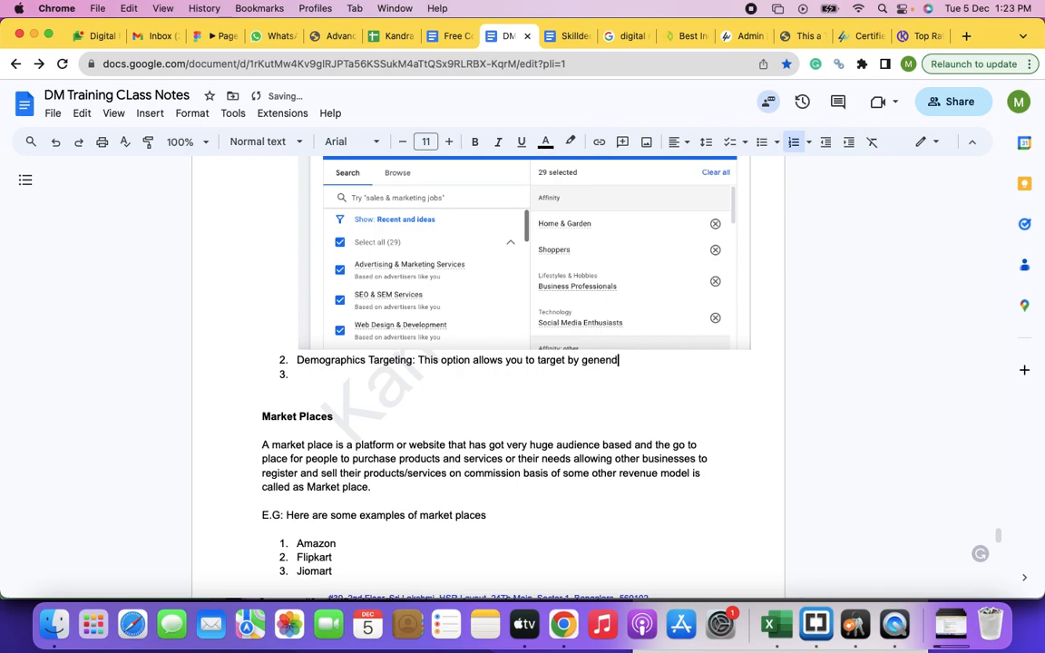
text(er and age, and)
Step: Continue the Demographics Targeting description with ", you can exclude all those genders and age groups"
key(BackSpace)
key(BackSpace)
key(BackSpace)
key(BackSpace)
text(i)
key(BackSpace)
text(you can exclude al)
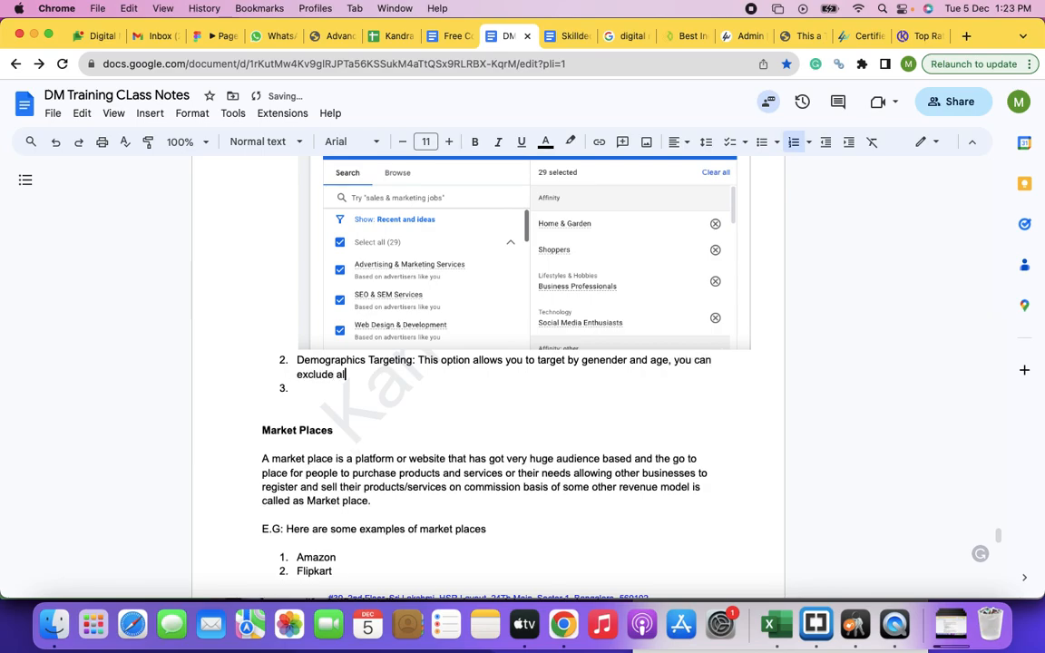
text(l those genders and age )
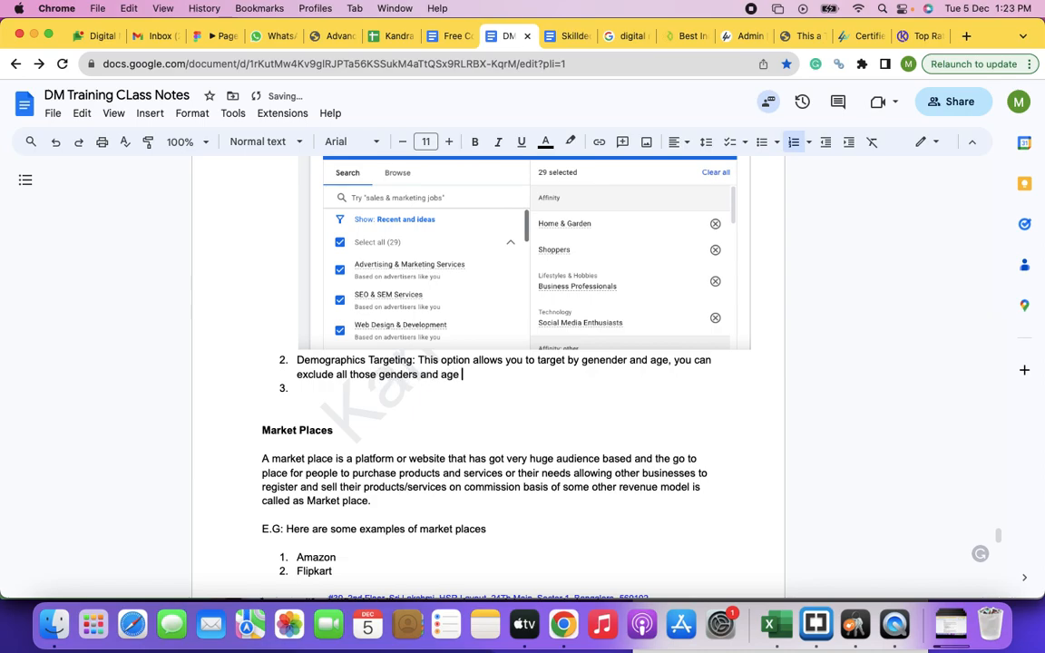
text(groups that doesn;t)
Step: Finish the Demographics Targeting description with "that doesn't show interest in your product/service."
key(BackSpace)
key(BackSpace)
key(BackSpace)
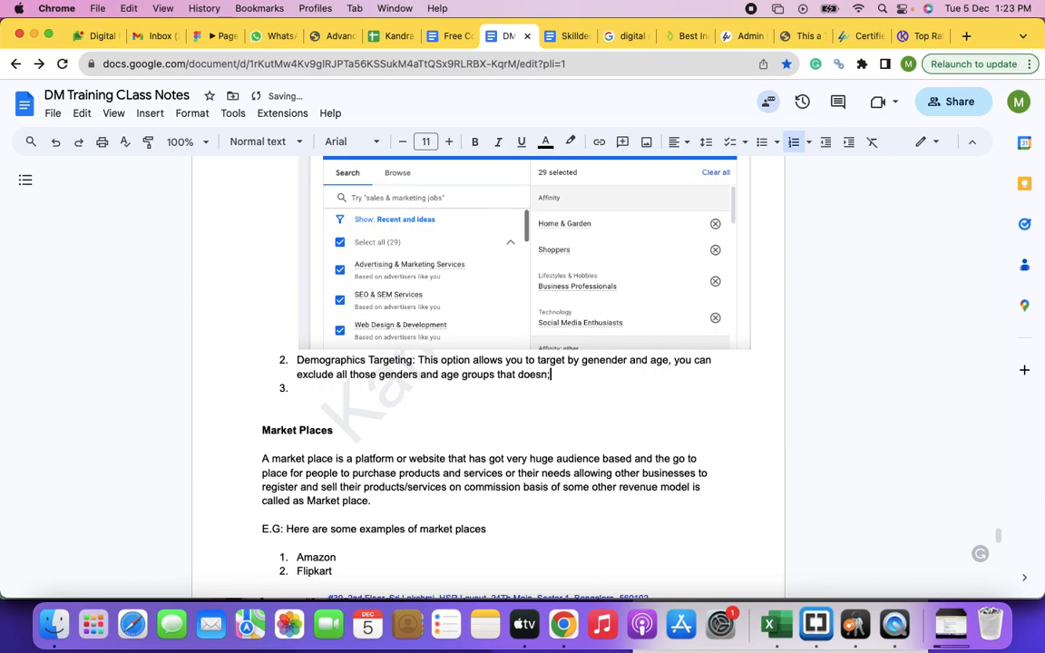
text('t )
text(show interes)
text(t in ui)
key(BackSpace)
key(BackSpace)
text(your product/service)
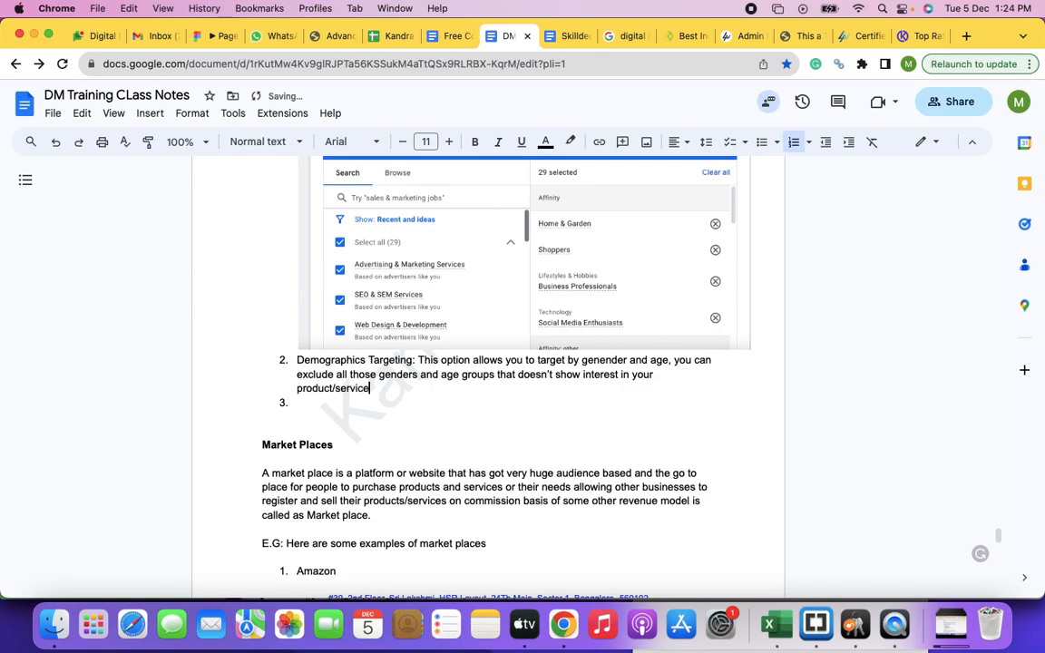
text(.)
Step: Switch to the Google Ads Display campaign and open its targeted demographics for editing
key(super+grave)
key(super+grave)
key(super+grave)
key(super+grave)
key(super+grave)
key(super+grave)
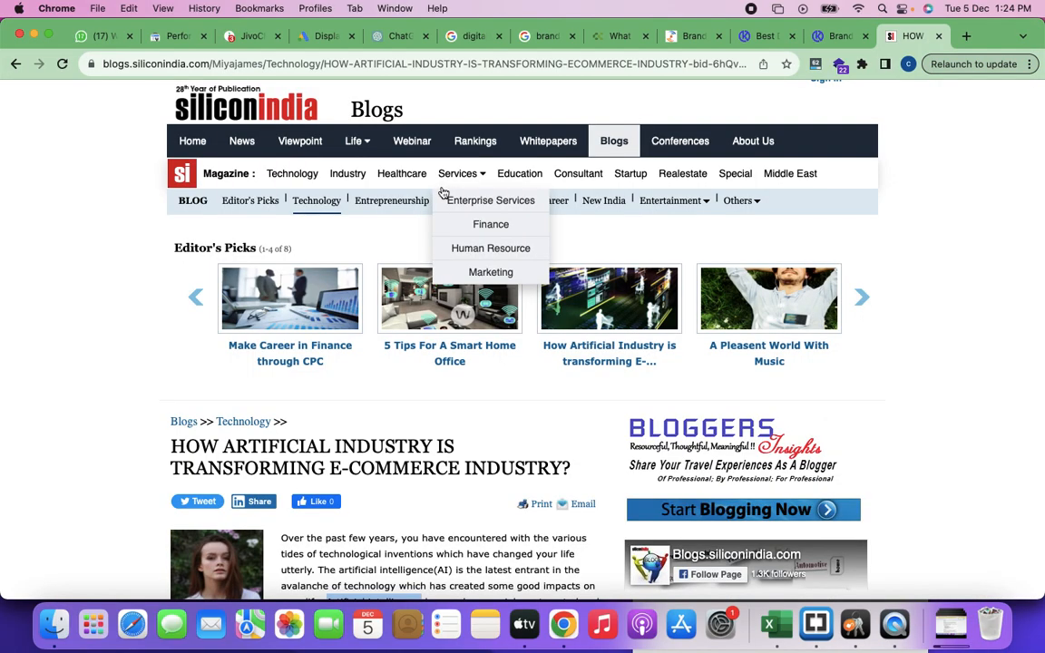
click(320, 36)
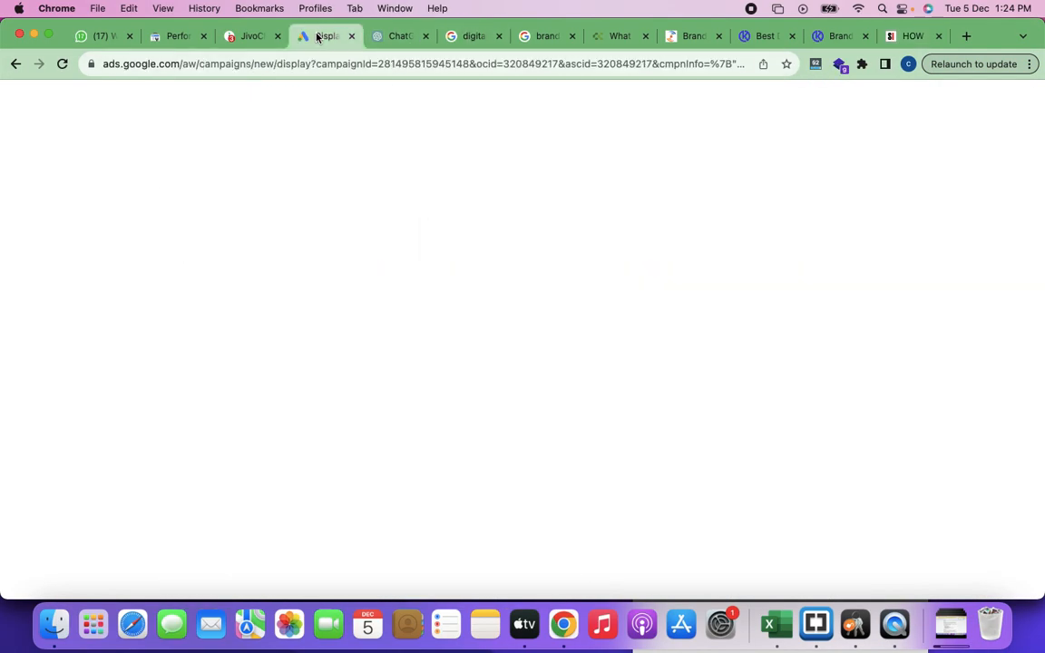
click(768, 311)
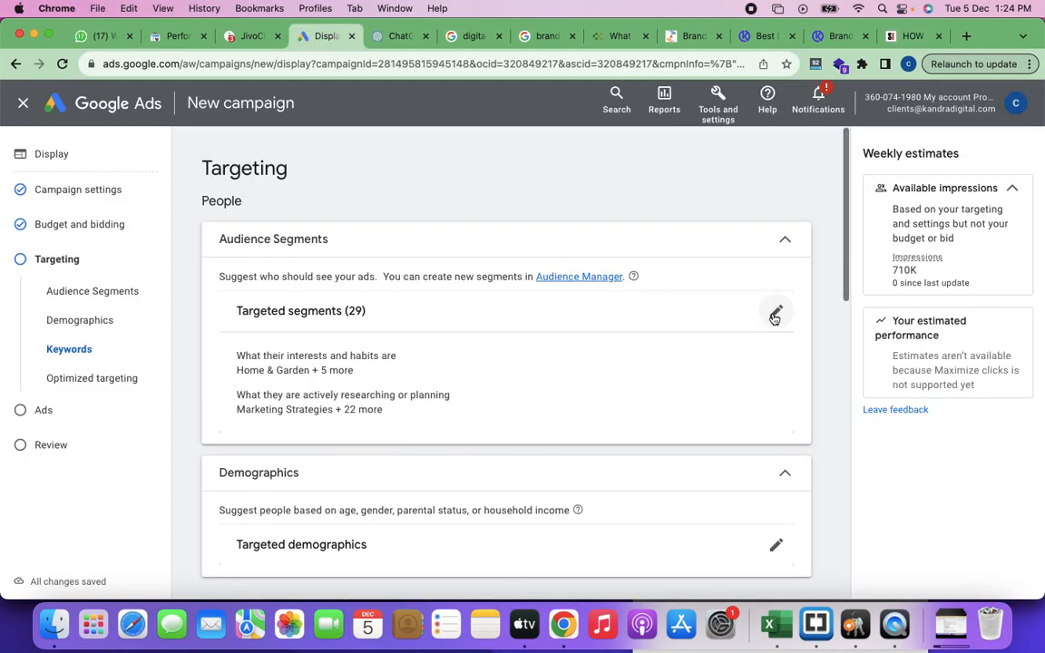
scroll(504, 367, down, 3)
scroll(405, 359, down, 1)
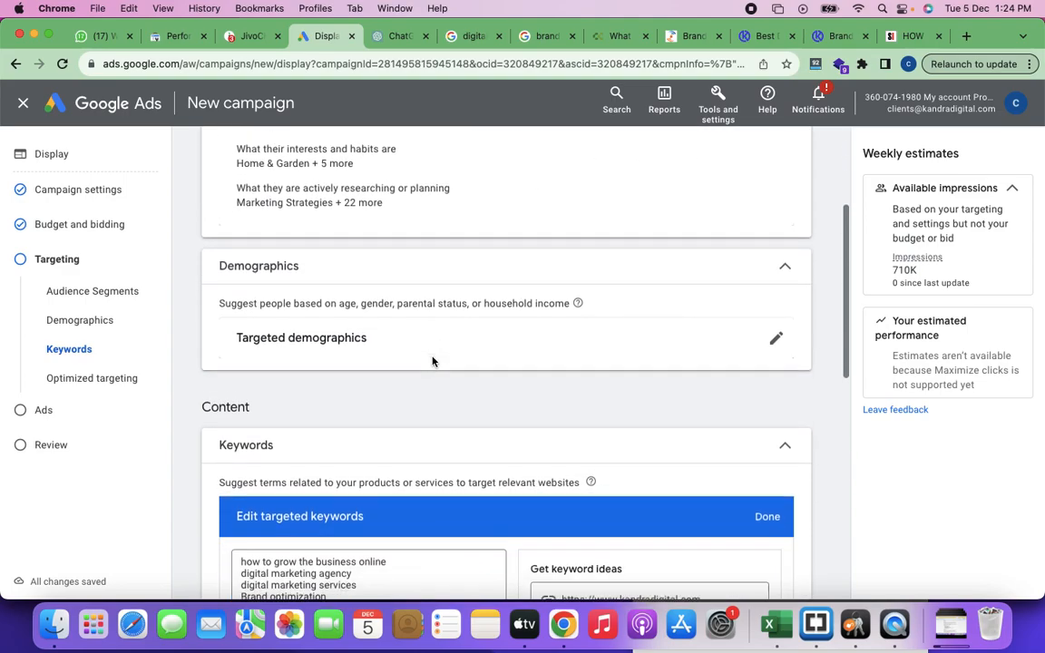
click(774, 319)
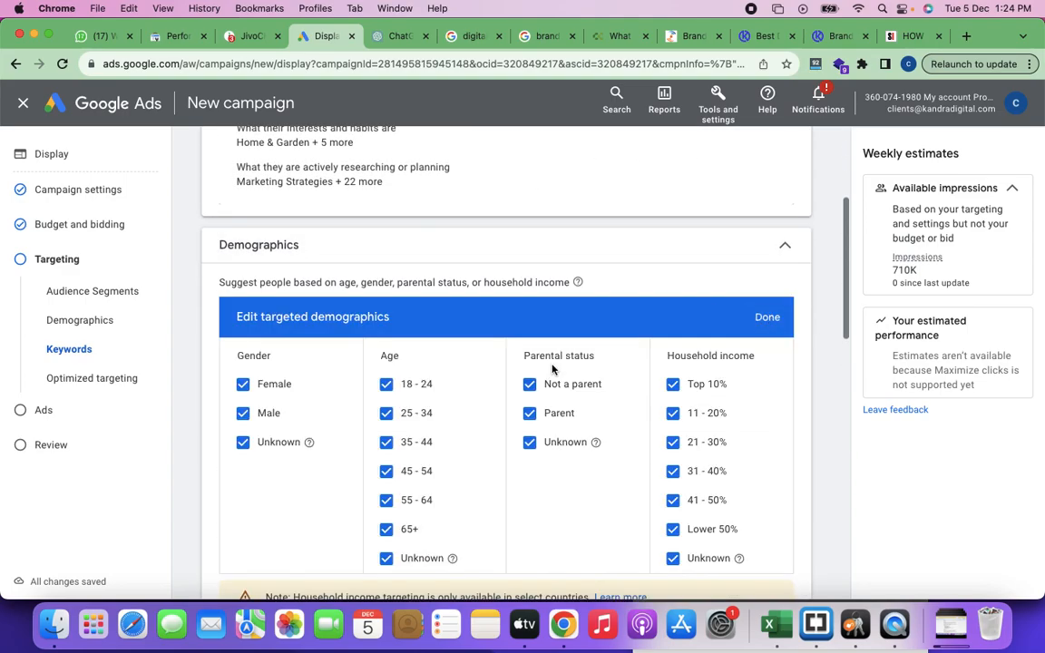
Step: Capture a screenshot of the whole Demographics section and copy it to the clipboard
scroll(552, 369, down, 2)
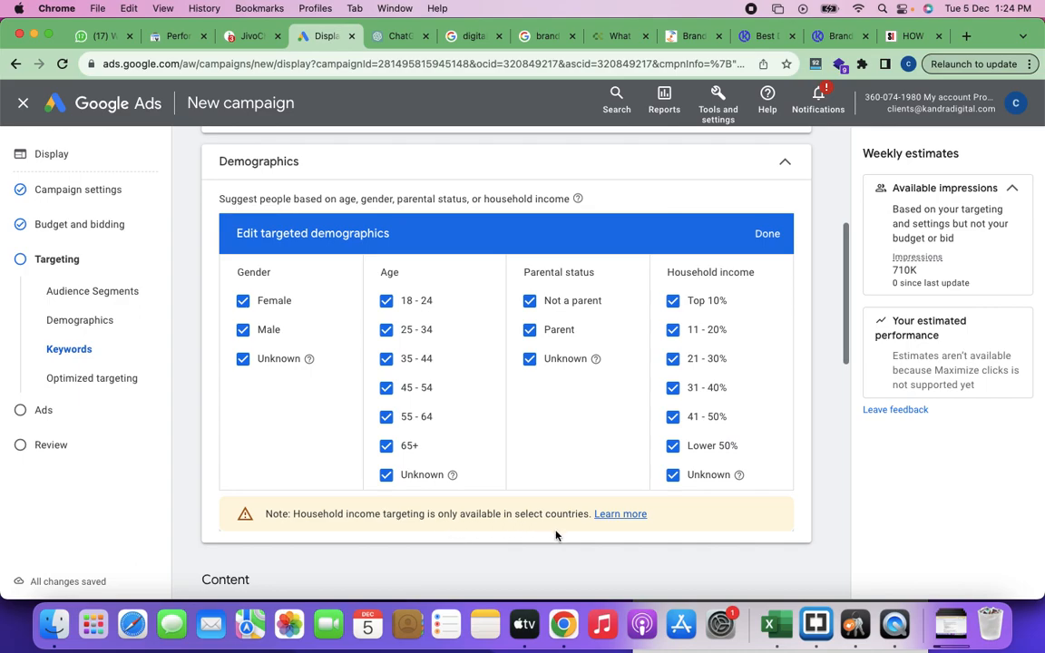
key(super+shift+4)
drag(199, 141, 819, 543)
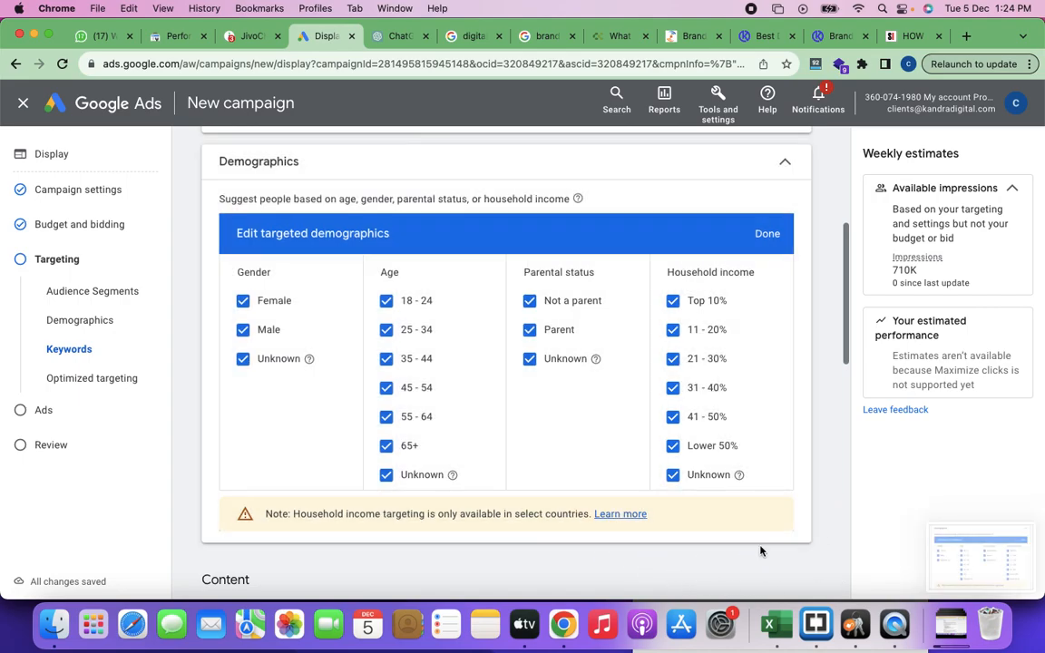
click(955, 560)
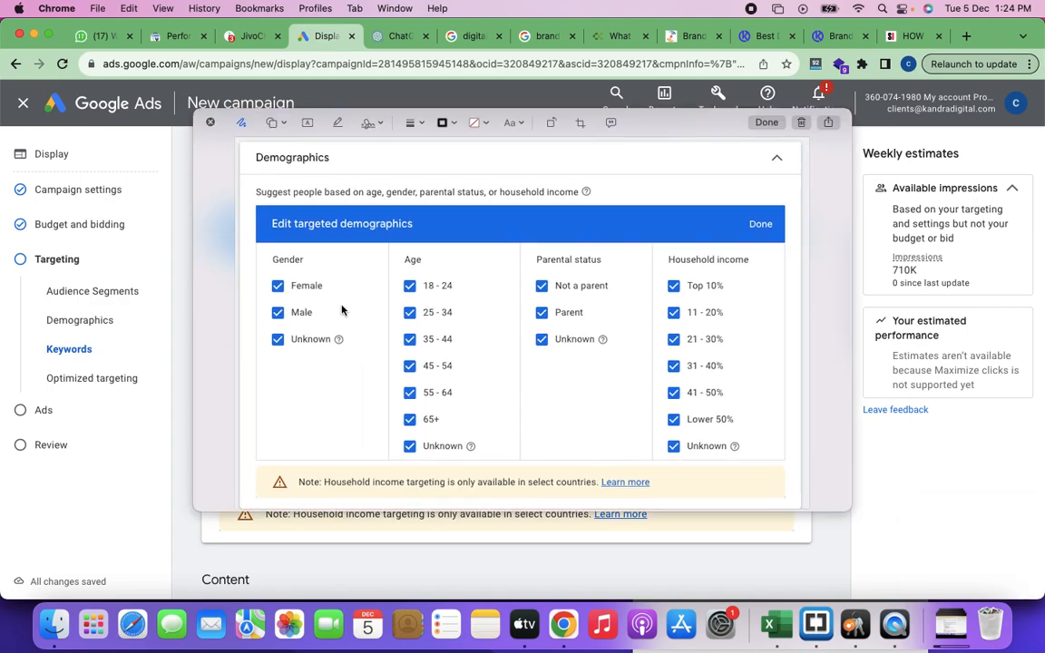
click(802, 123)
Step: Return to the class notes document and paste the demographics screenshot after the Demographics Targeting description
key(super+grave)
key(super+grave)
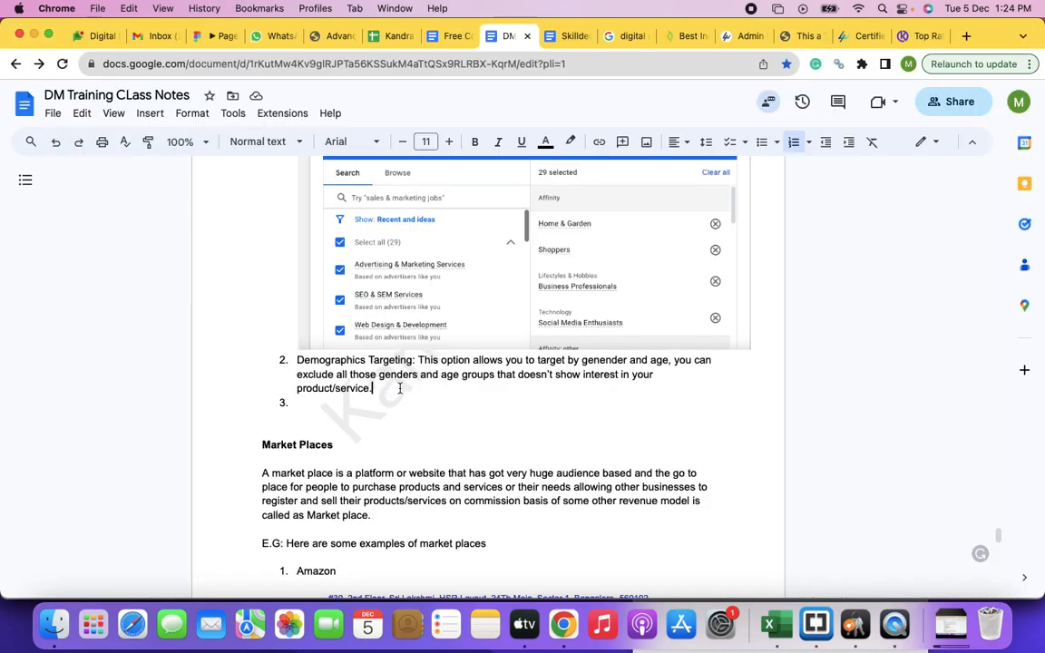
key(super+v)
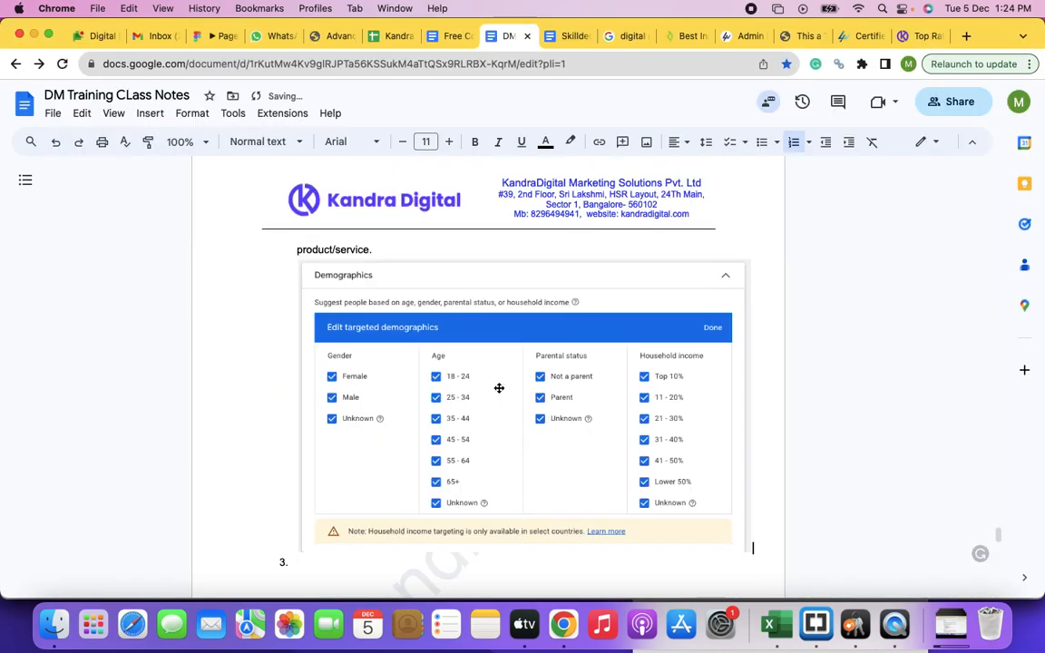
Step: Make the title "Demographics Targeting" in list item 2 bold
scroll(499, 387, up, 8)
scroll(498, 388, down, 4)
scroll(498, 388, down, 7)
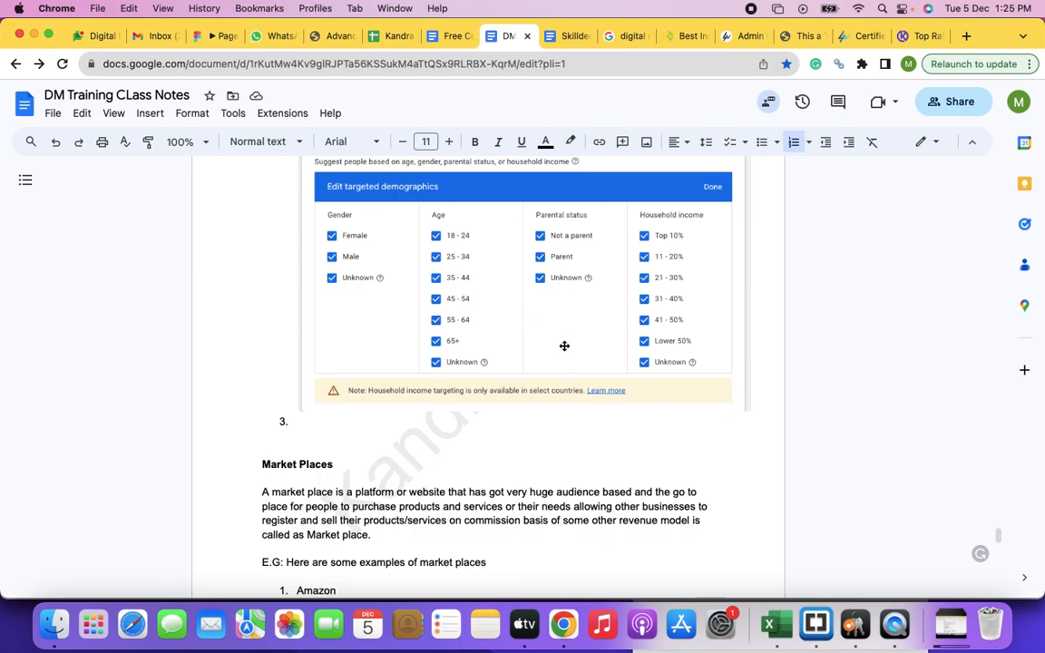
scroll(452, 344, up, 15)
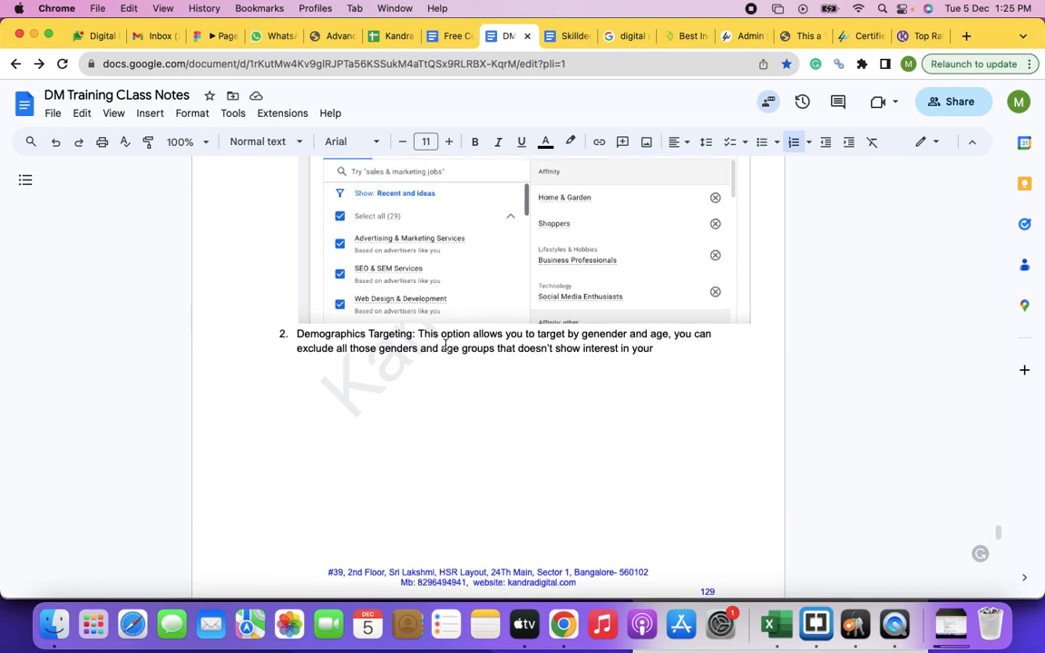
drag(412, 334, 294, 334)
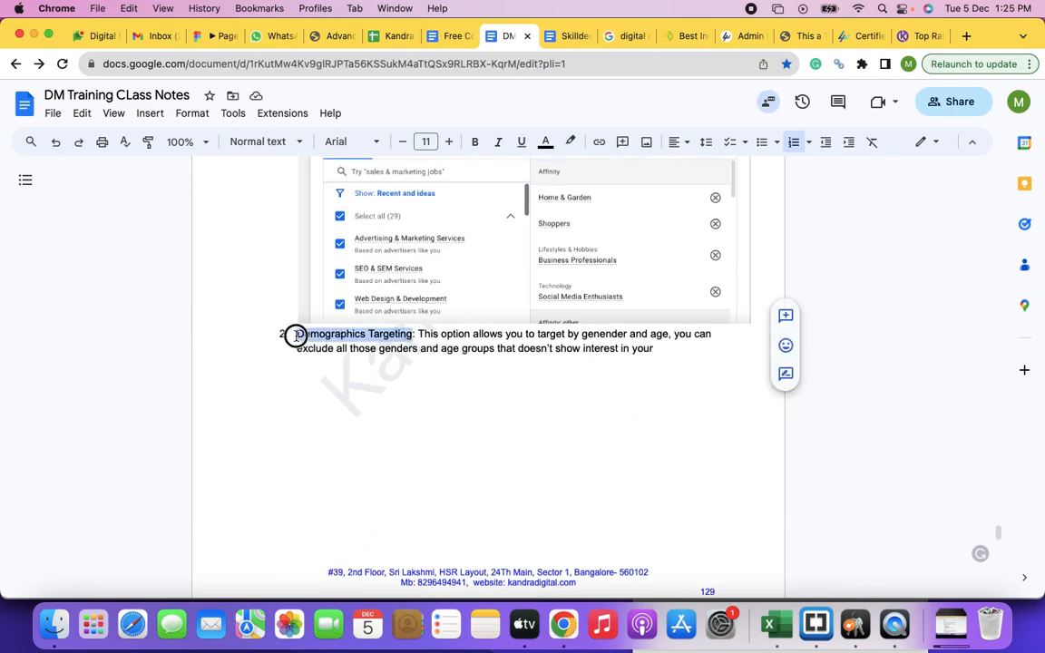
key(super+b)
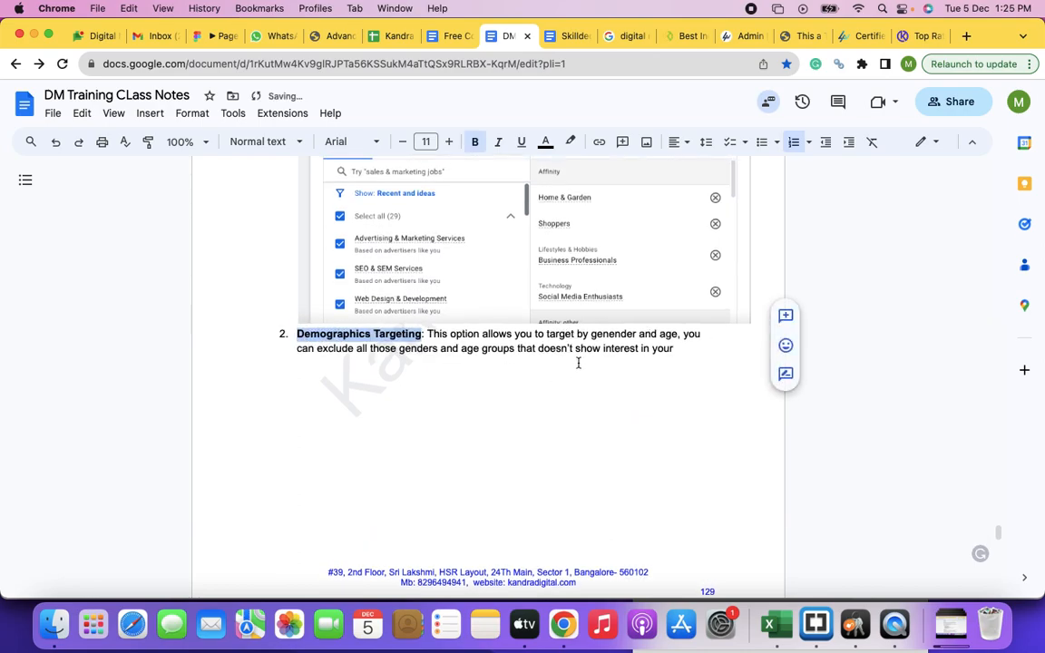
Step: Insert ", age, Household income," after "genender" in the Demographics Targeting description
click(637, 334)
text(, age, )
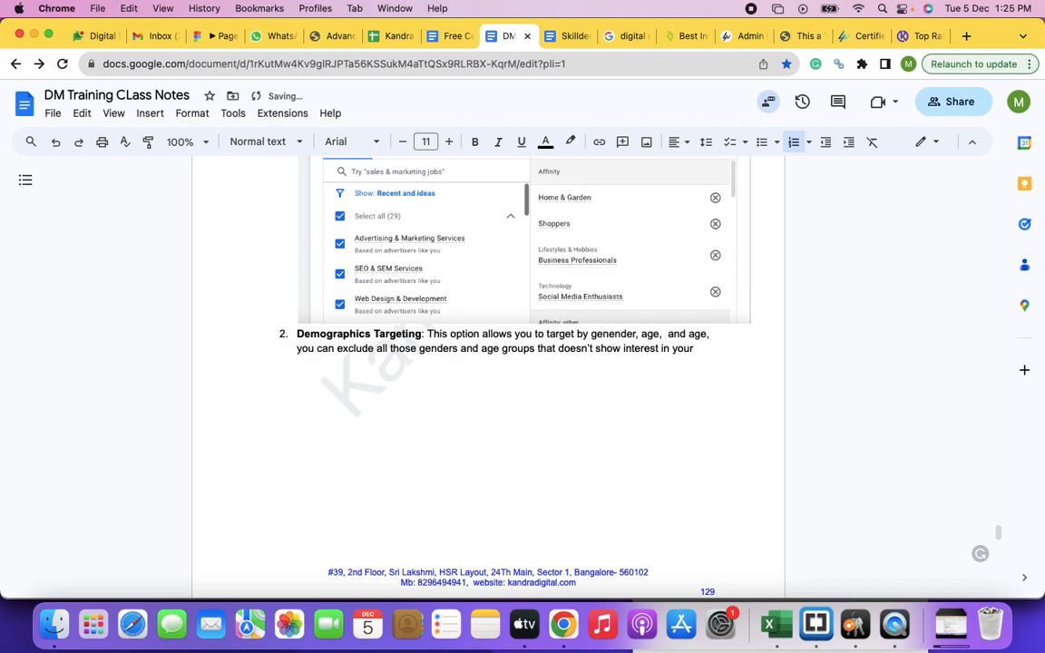
text(Household )
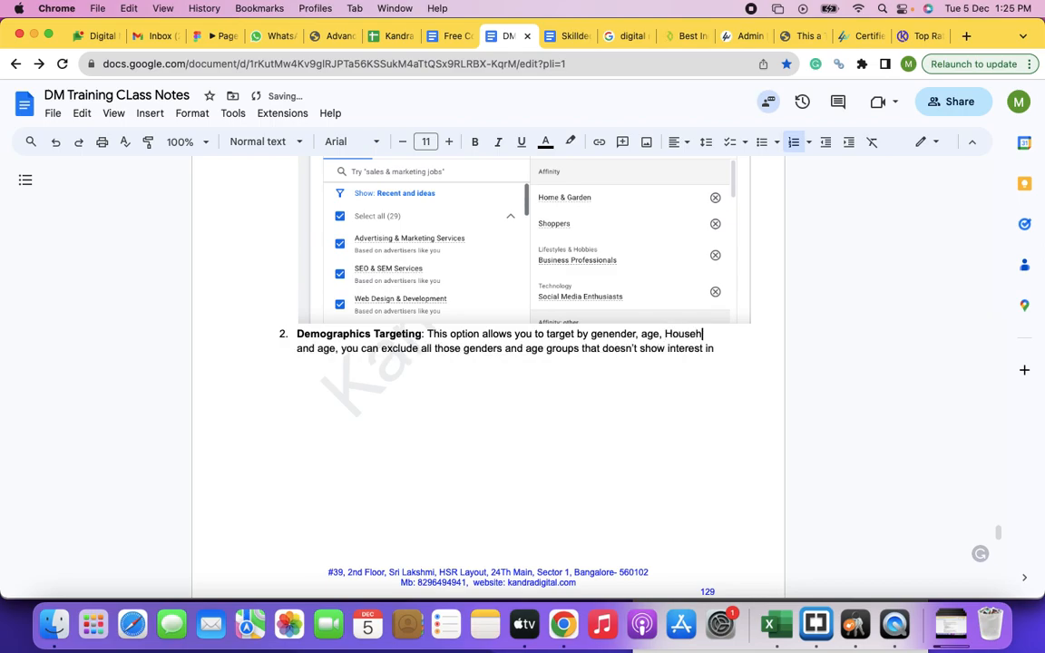
text(incoe)
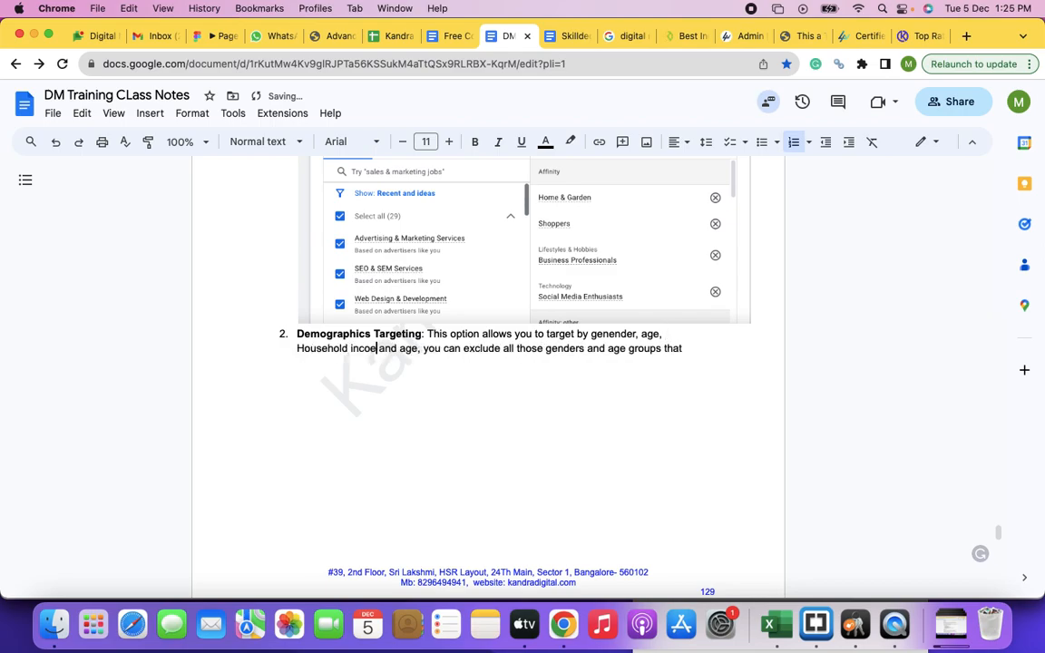
text(me, )
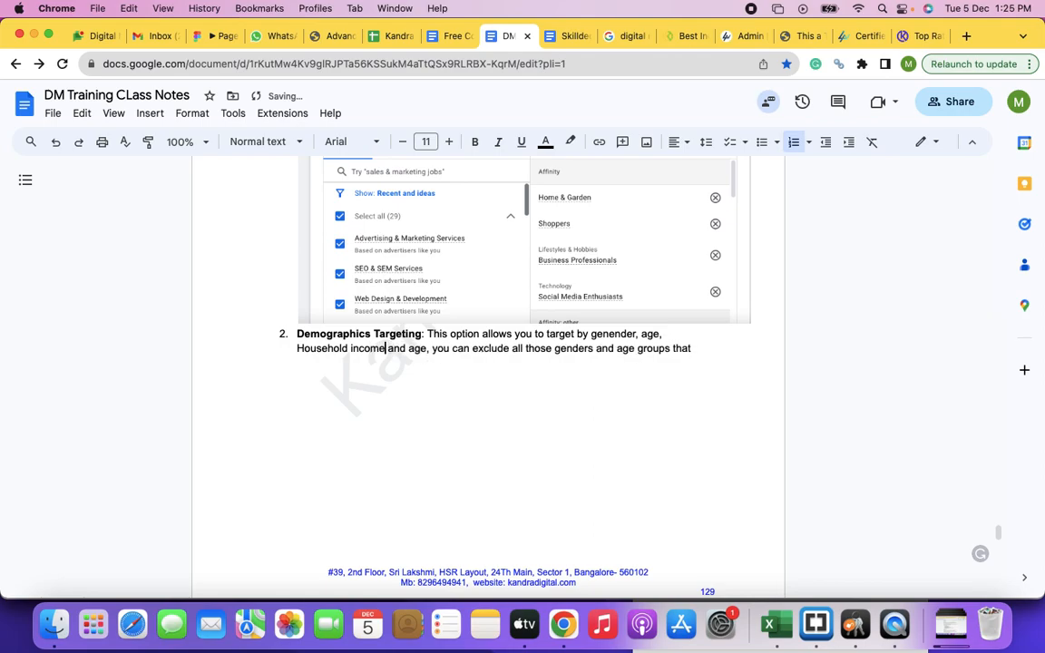
text(ans)
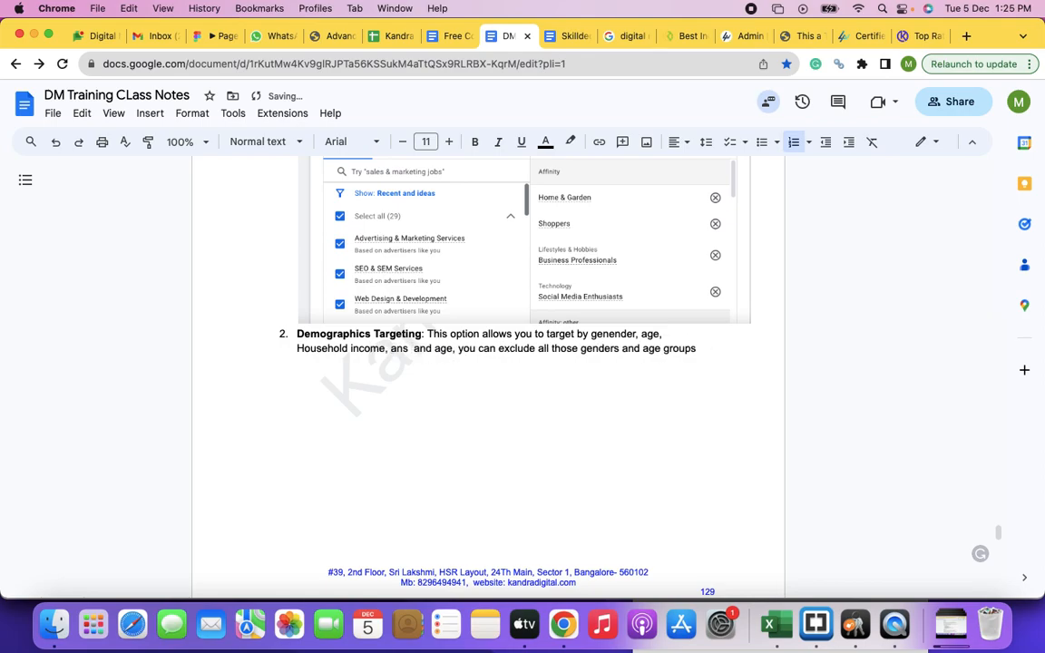
Step: Replace "and age" after "Household income," with "and parenting status" in the Demographics Targeting description
key(BackSpace)
key(BackSpace)
text(d parenting status)
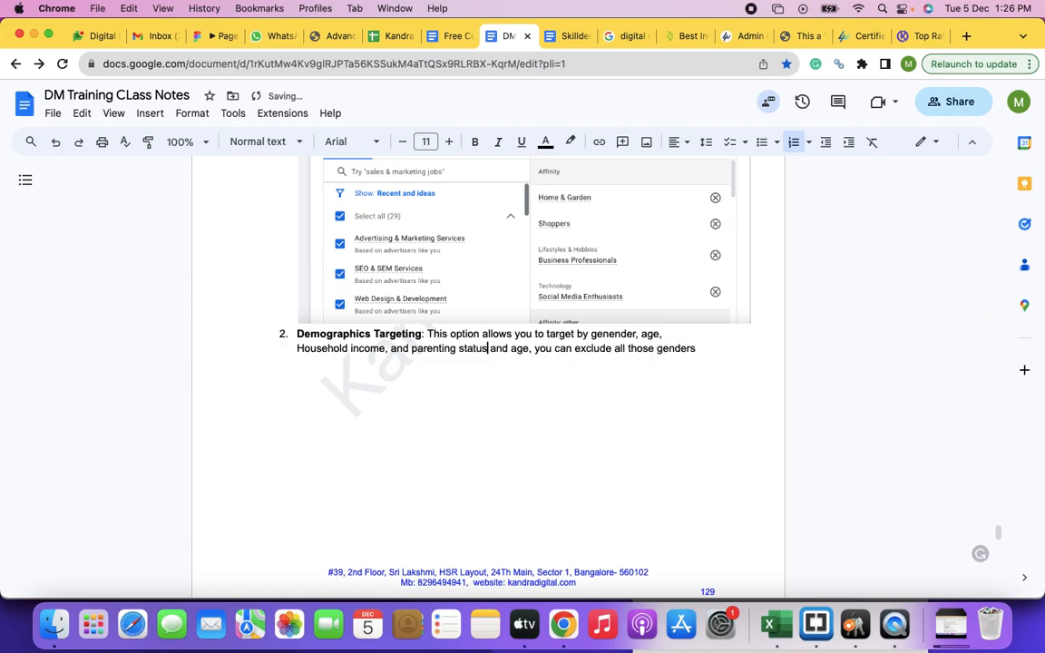
key(Delete)
key(Delete)
key(Delete)
key(Delete)
key(Delete)
key(Delete)
key(Delete)
key(Delete)
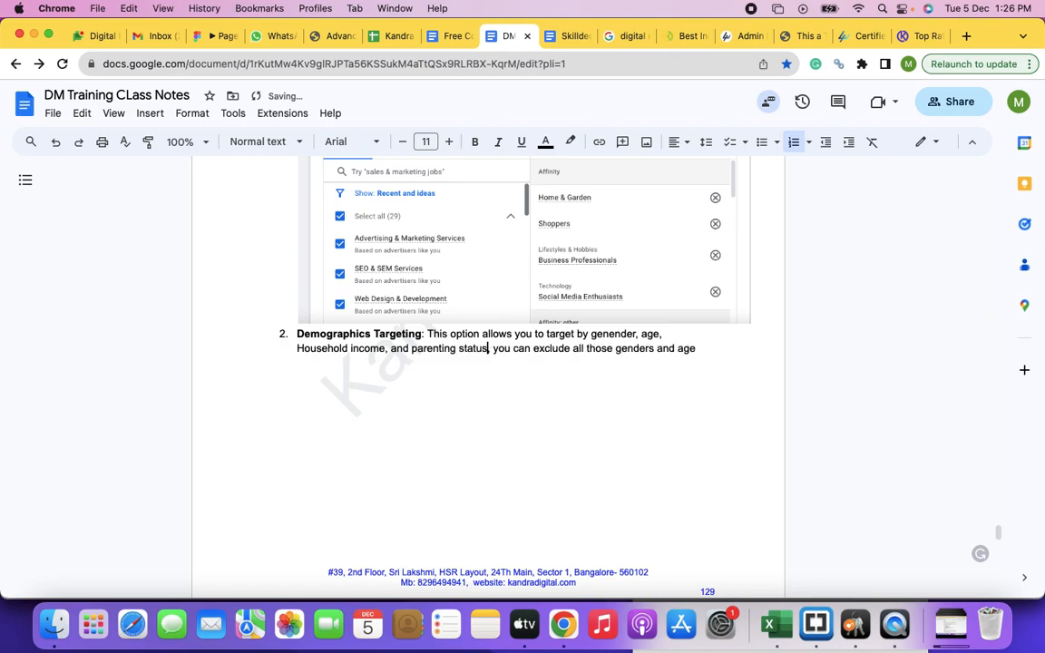
text(,)
Step: Replace "and" between "genders" and "age groups" with a comma in the Demographics Targeting description
scroll(618, 351, down, 3)
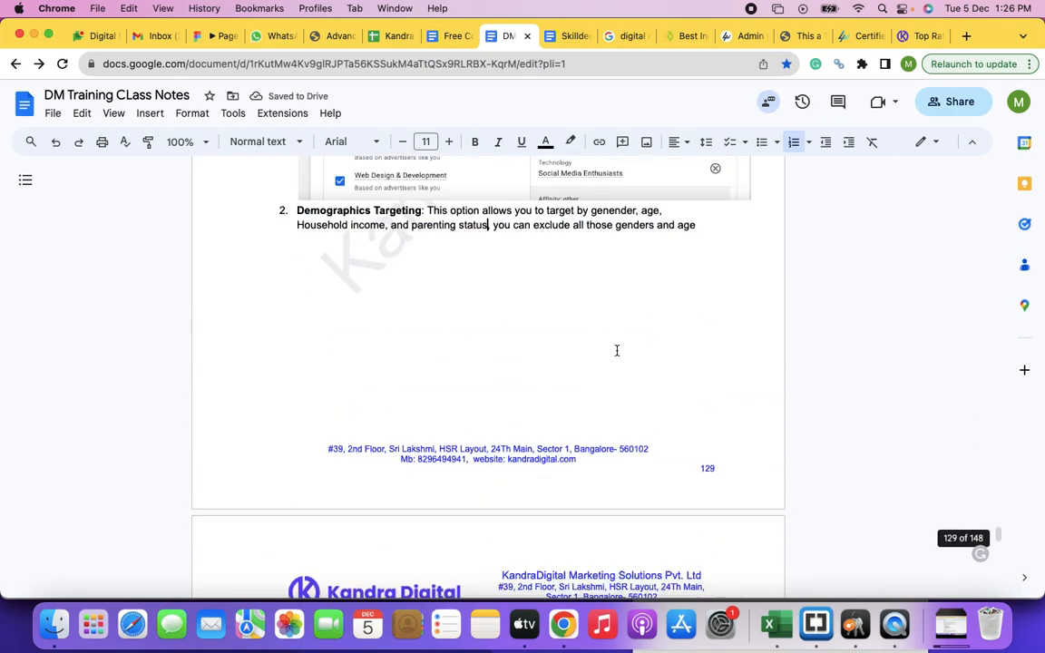
scroll(618, 351, up, 7)
click(676, 516)
key(BackSpace)
key(BackSpace)
key(BackSpace)
key(BackSpace)
text(,)
Step: Insert "or any other criterias" before "that doesn't show interest" in the Demographics Targeting description
click(713, 519)
text(or any ithe that doesn't show interest in your product/service.)
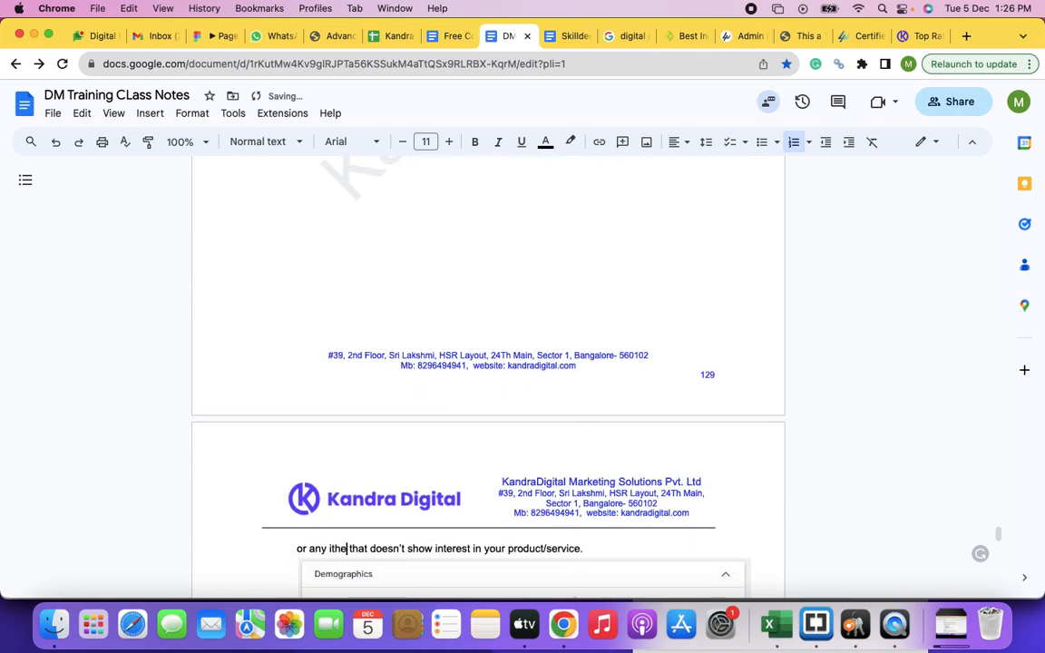
key(BackSpace)
key(BackSpace)
key(BackSpace)
key(BackSpace)
text(other criteri)
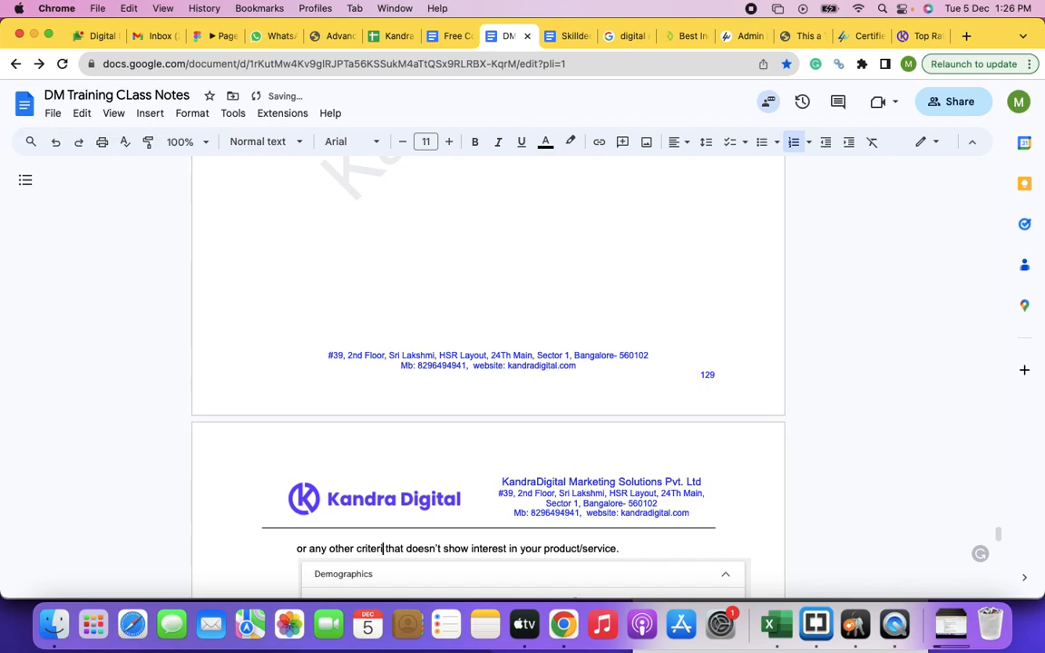
text(as)
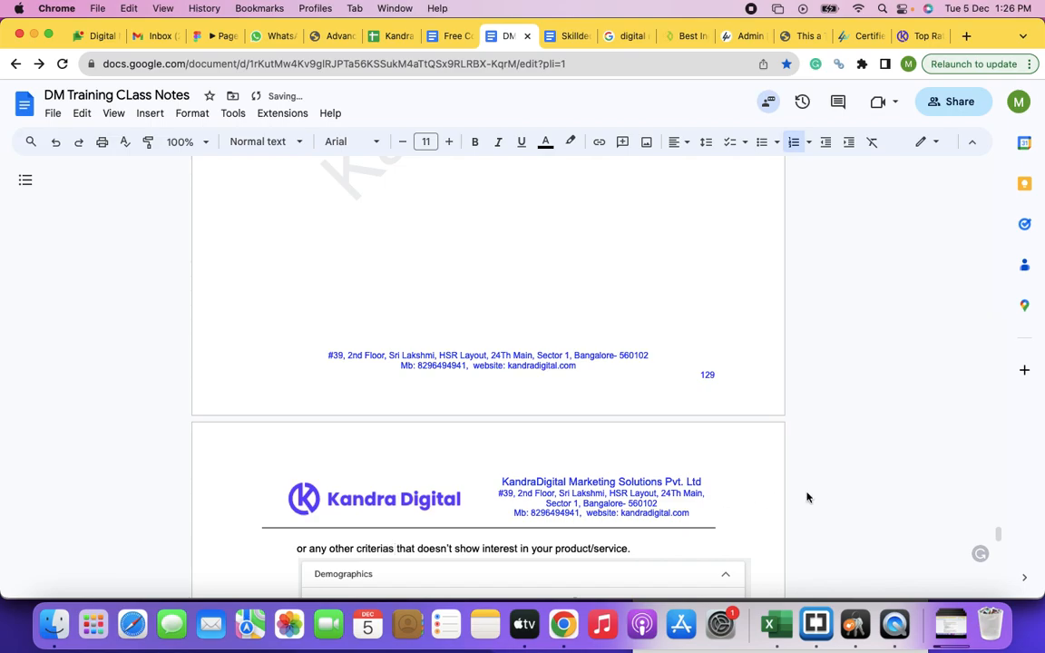
Step: Enter "Keyword Targeting" as list item 3 below the demographics screenshot
scroll(643, 504, down, 3)
scroll(643, 505, down, 10)
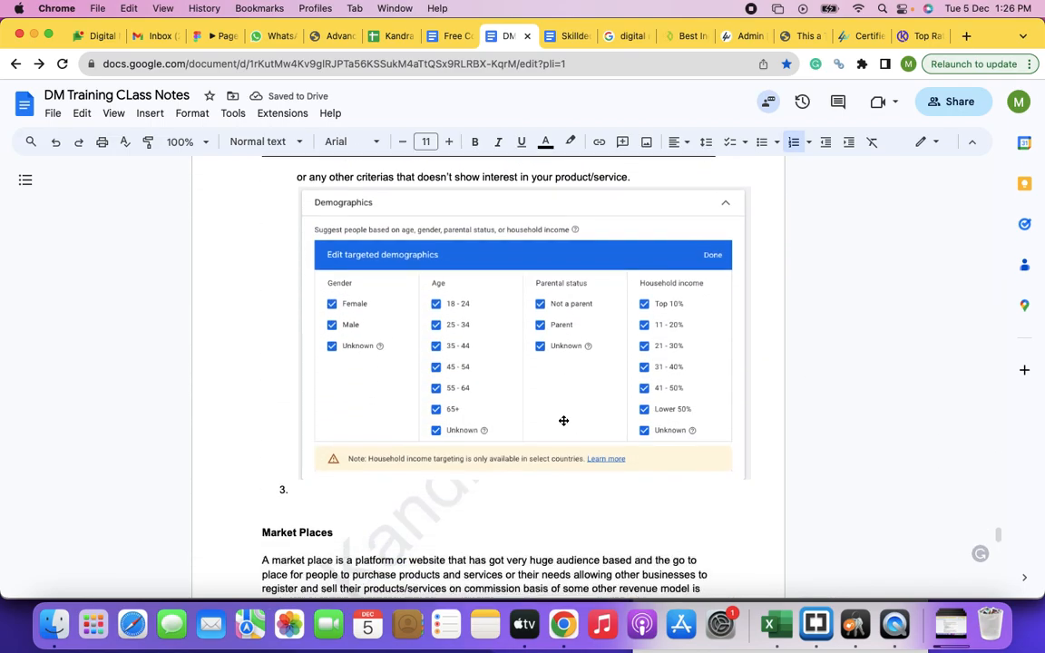
click(335, 324)
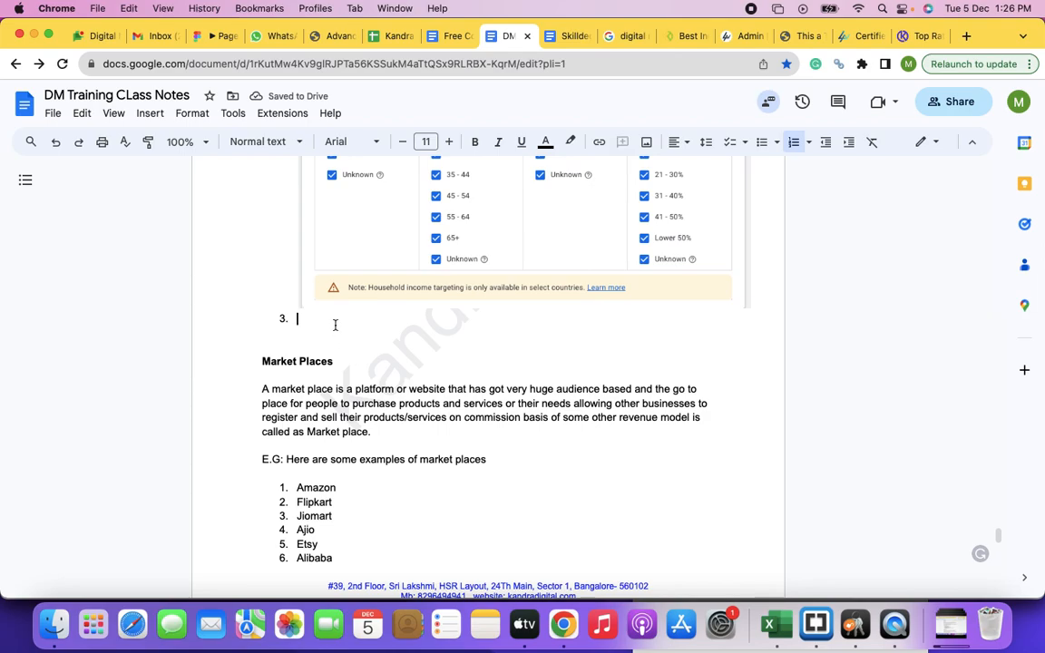
text(Keywor)
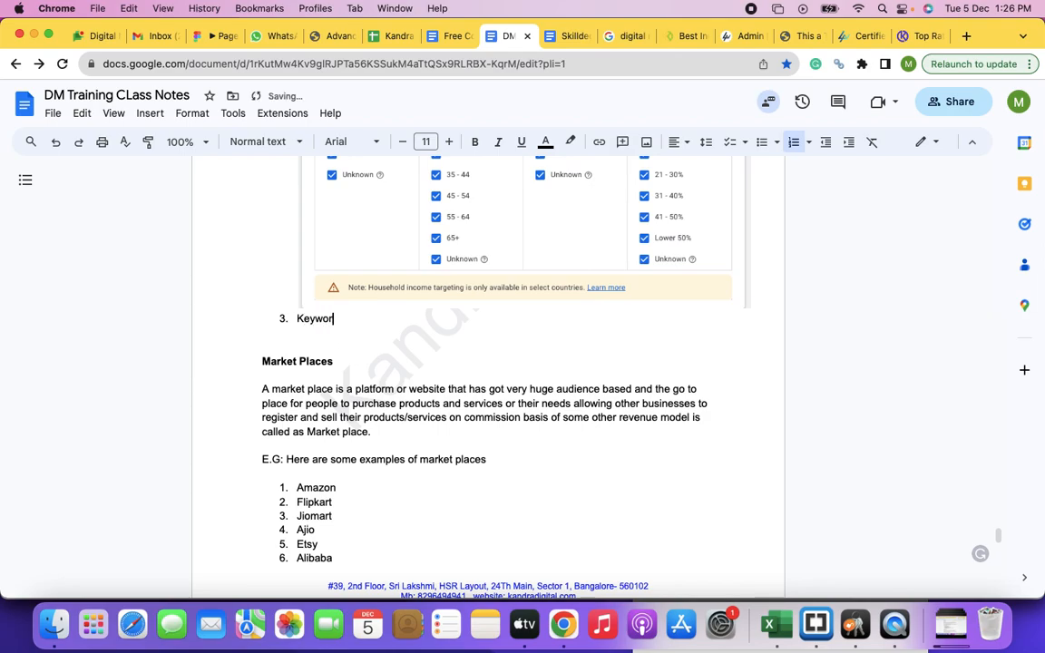
text(d Targeting: You can )
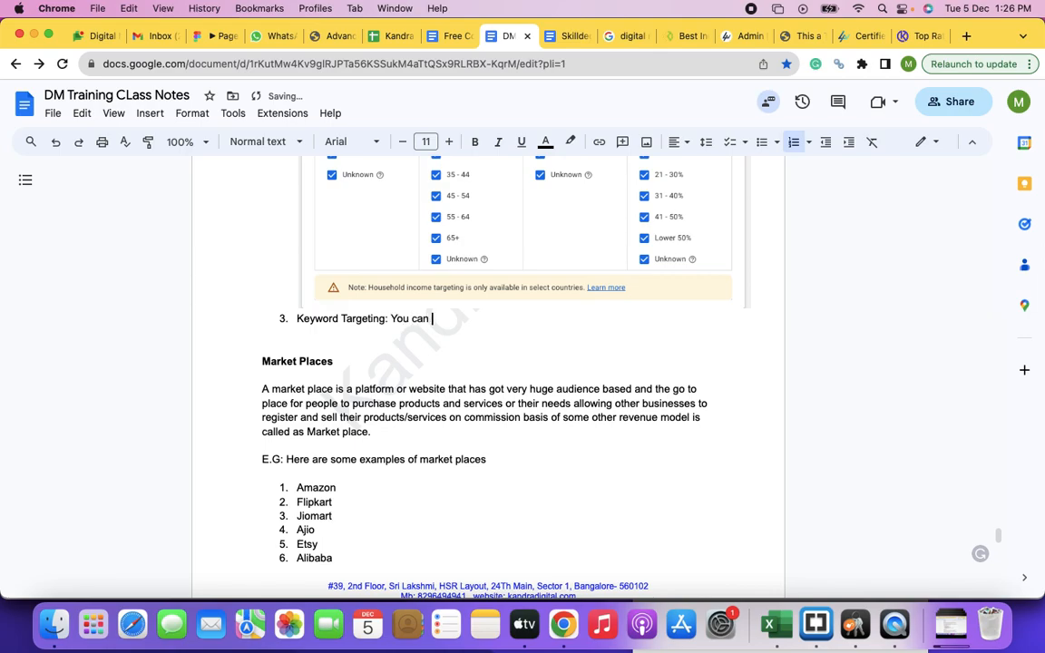
text(decide to shows ads on any webpages )
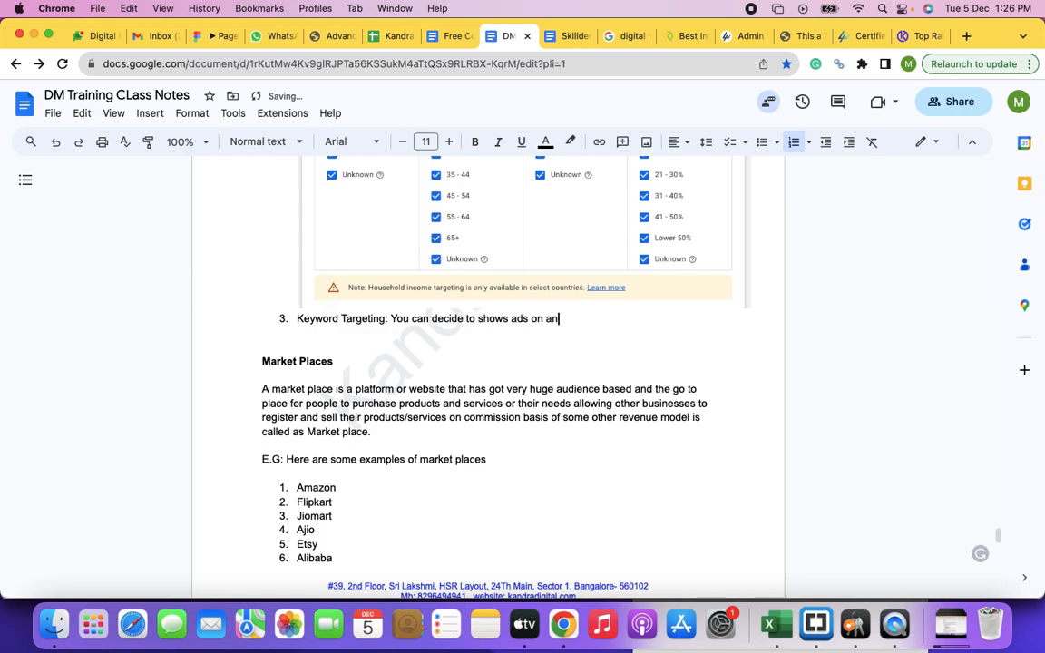
text(on t)
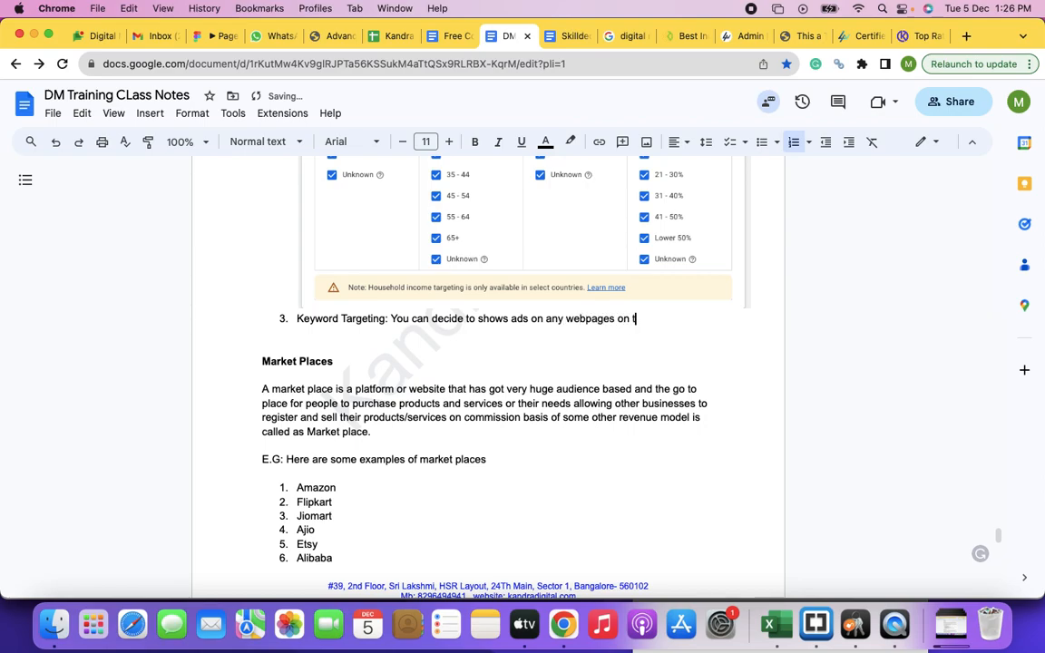
text(he internet that )
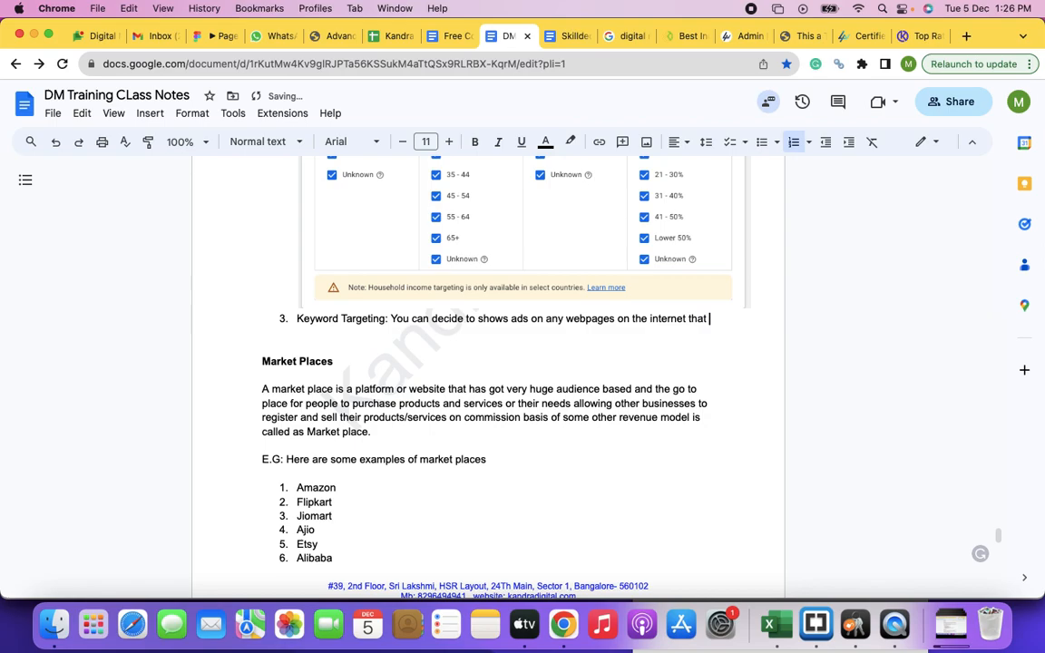
text(has the terms )
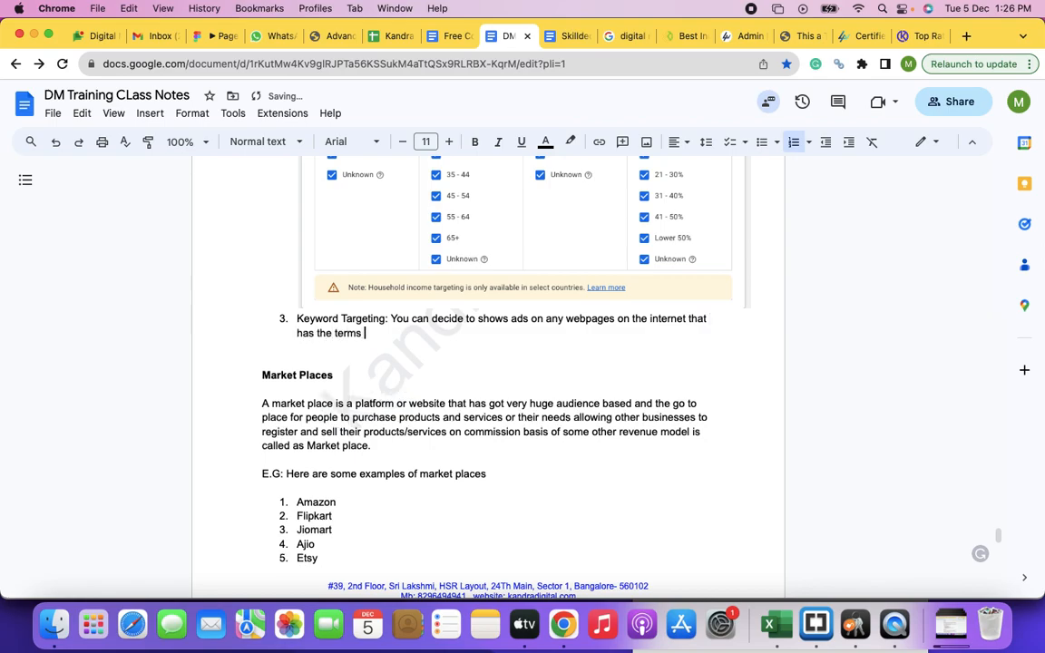
text(/keywords that yo)
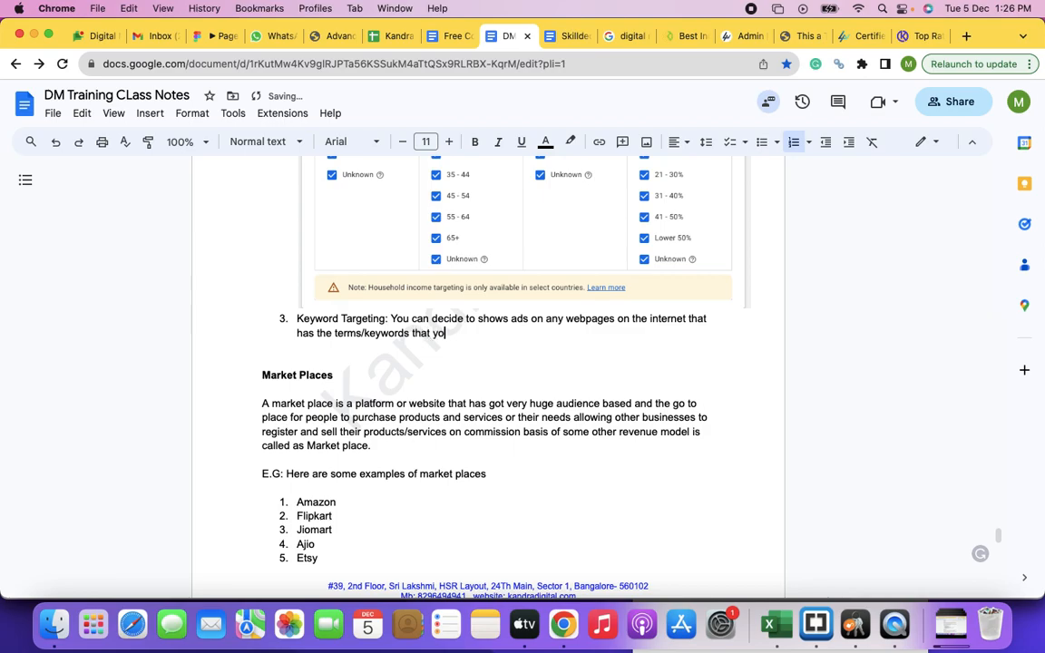
text(ur arget or related to your pr)
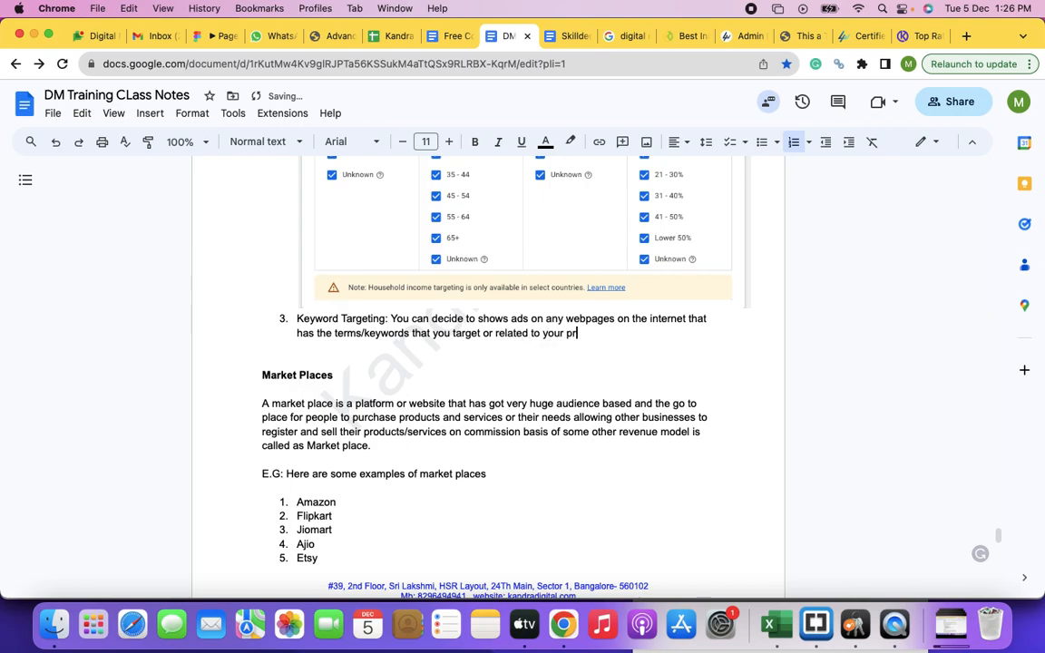
text(oduct/service.)
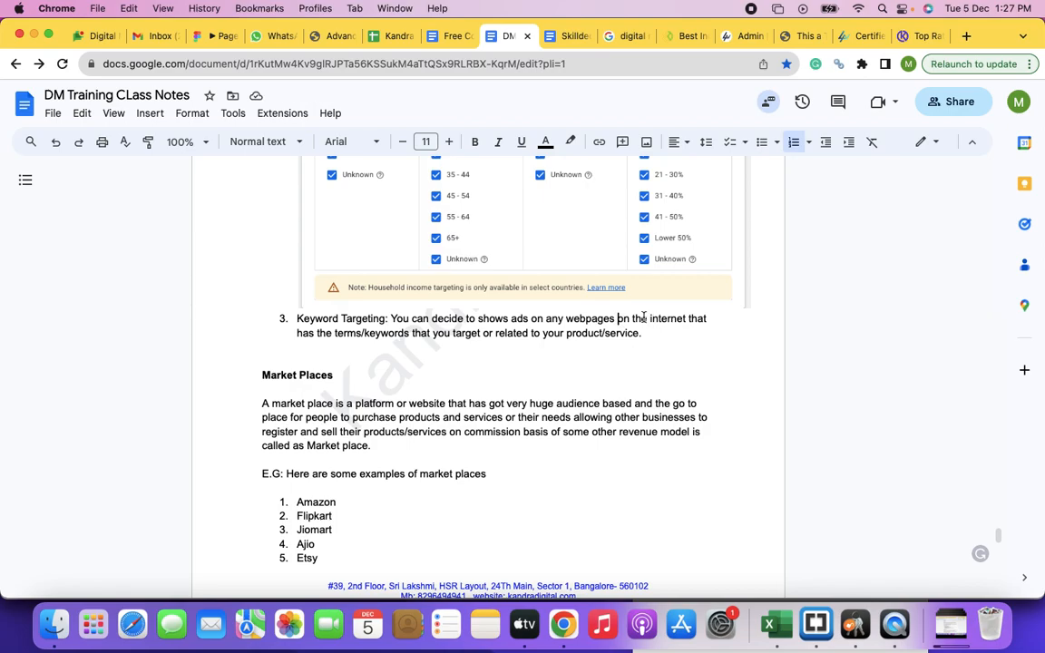
Step: Replace "on the internet" after "any webpages" in the Keyword Targeting description with "of Google dispaly network"
text(of the websi)
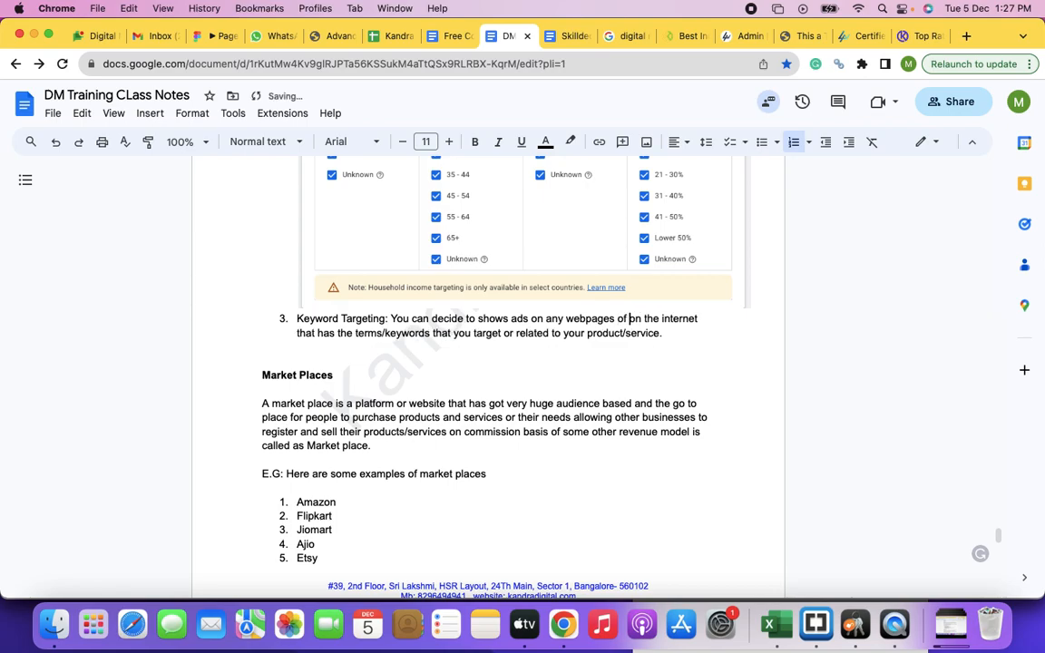
text(tes)
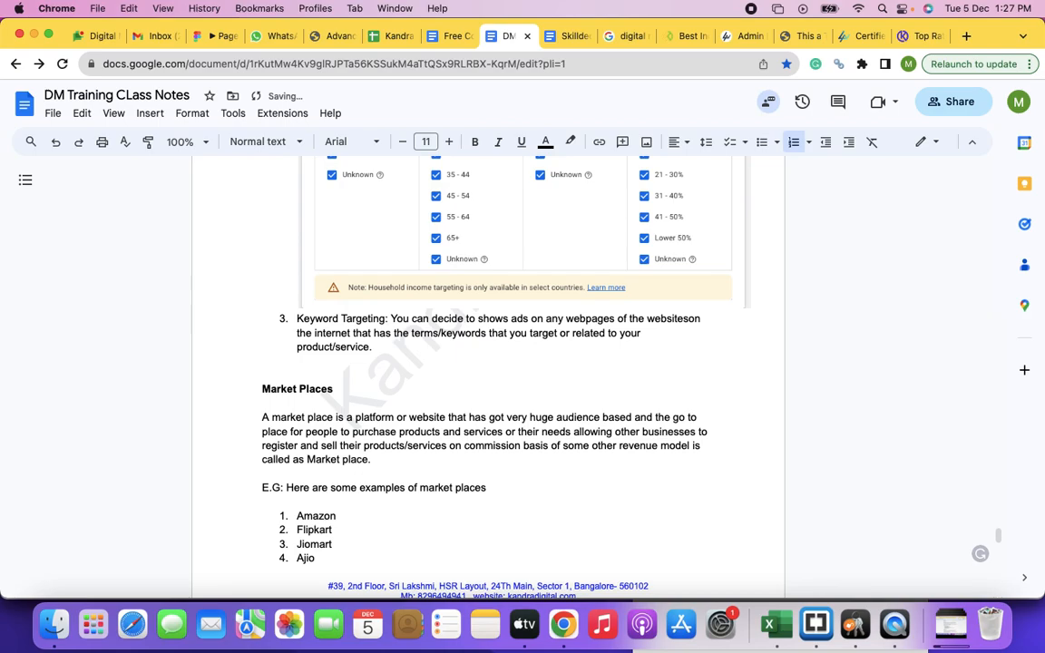
text( registered )
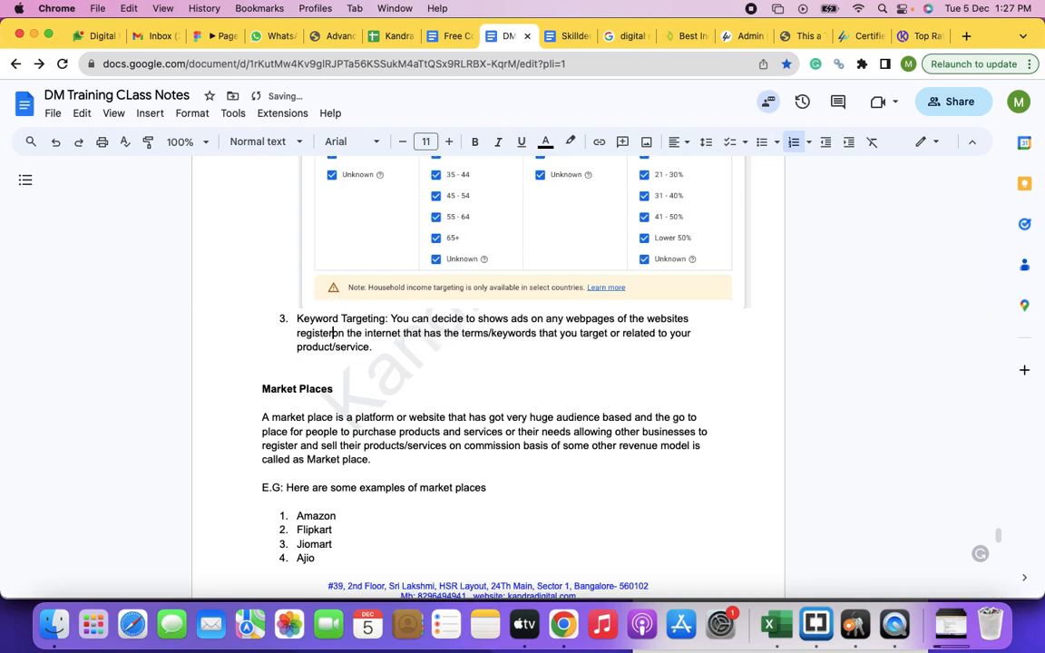
text(for the)
key(BackSpace)
key(BackSpace)
key(BackSpace)
key(BackSpace)
key(BackSpace)
key(BackSpace)
key(BackSpace)
key(BackSpace)
key(BackSpace)
key(BackSpace)
key(BackSpace)
key(BackSpace)
key(BackSpace)
key(BackSpace)
key(BackSpace)
key(BackSpace)
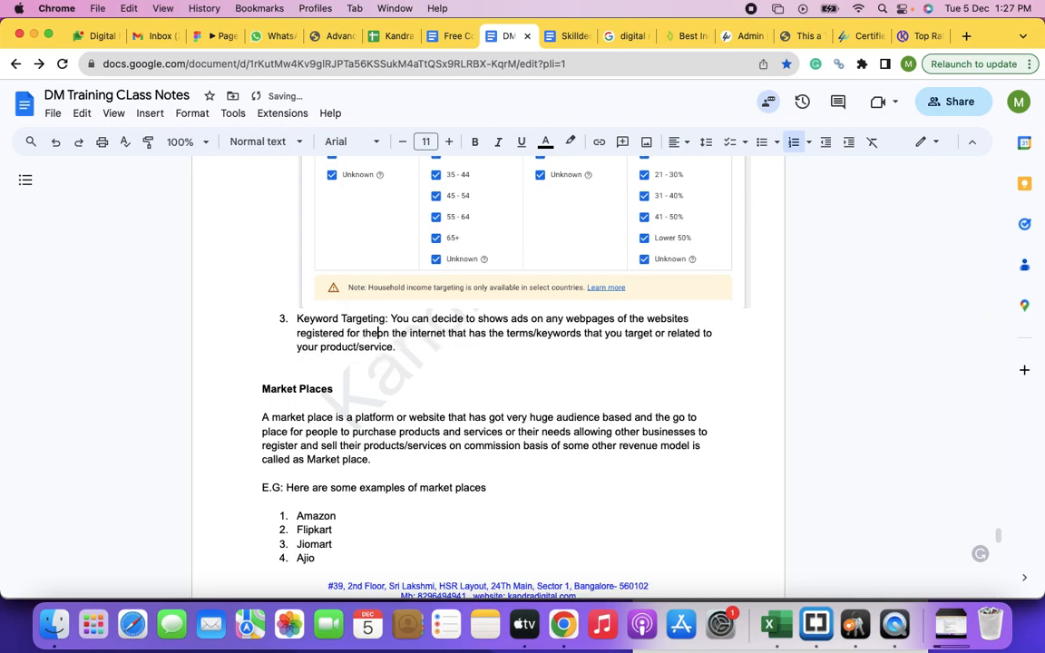
key(BackSpace)
key(BackSpace)
key(BackSpace)
key(BackSpace)
key(BackSpace)
key(BackSpace)
key(BackSpace)
key(BackSpace)
key(BackSpace)
key(BackSpace)
key(BackSpace)
key(BackSpace)
key(BackSpace)
key(BackSpace)
key(BackSpace)
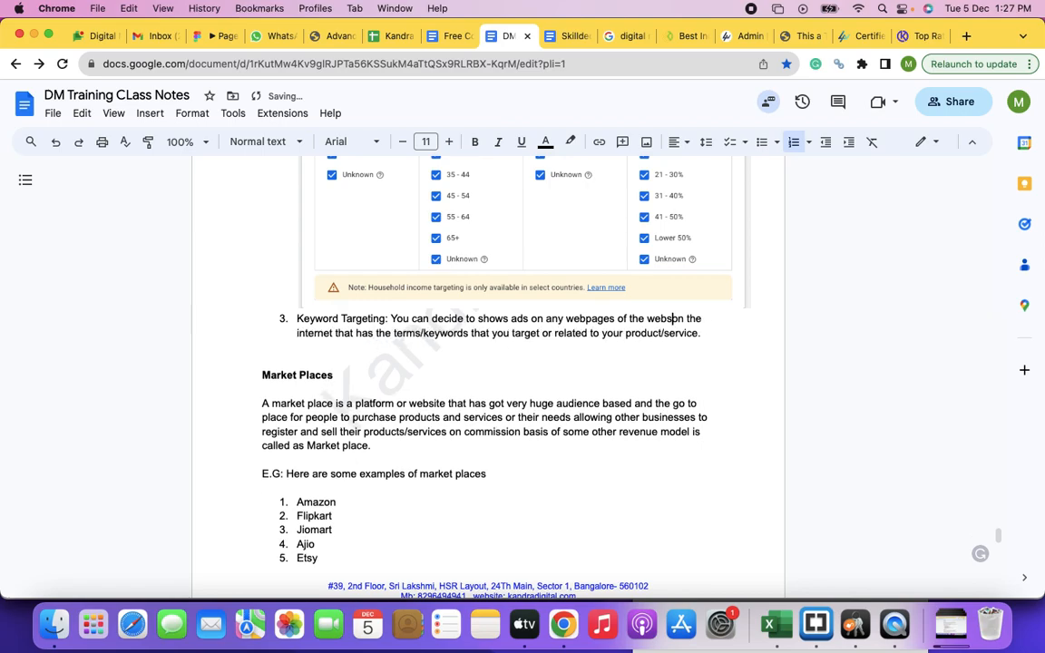
key(BackSpace)
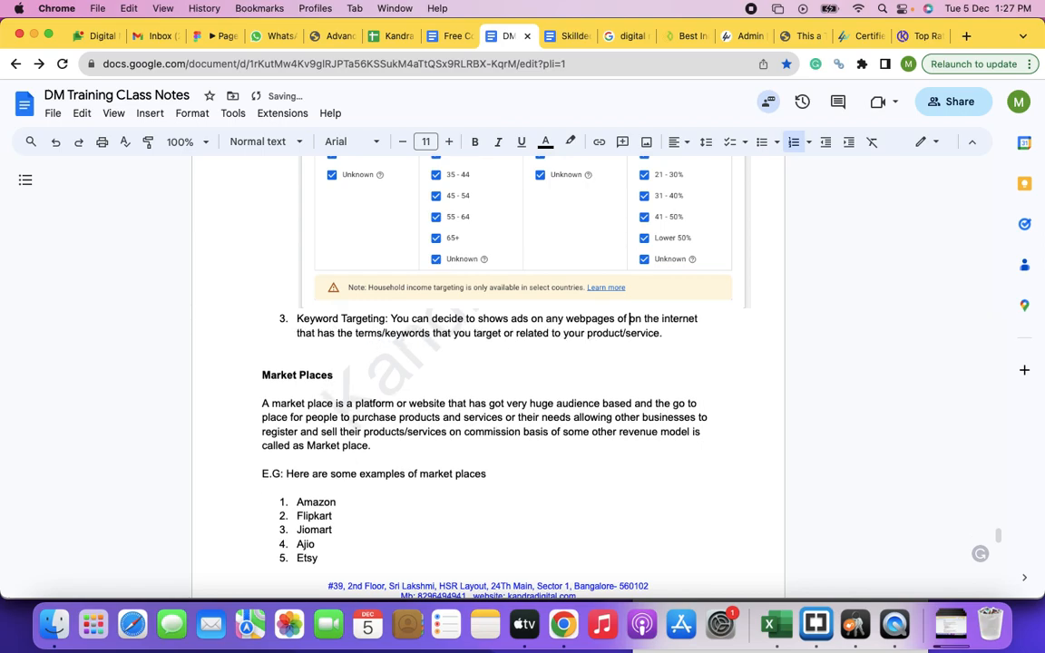
text(Google d)
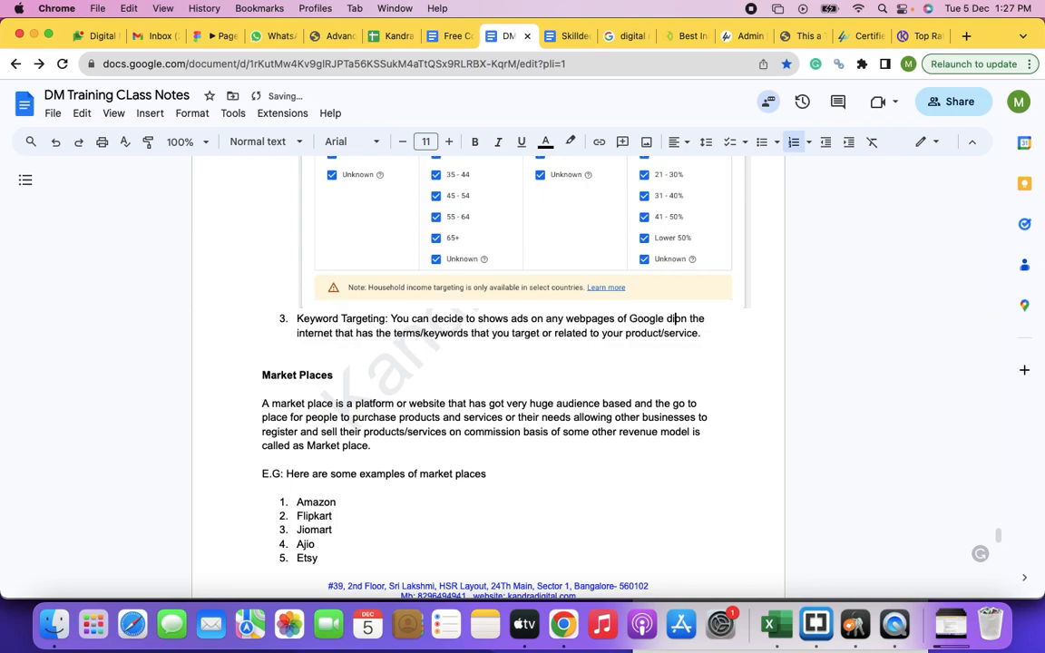
text(ispaly n)
text(etwork on the internet that has the terms/keywords that you target or related to your)
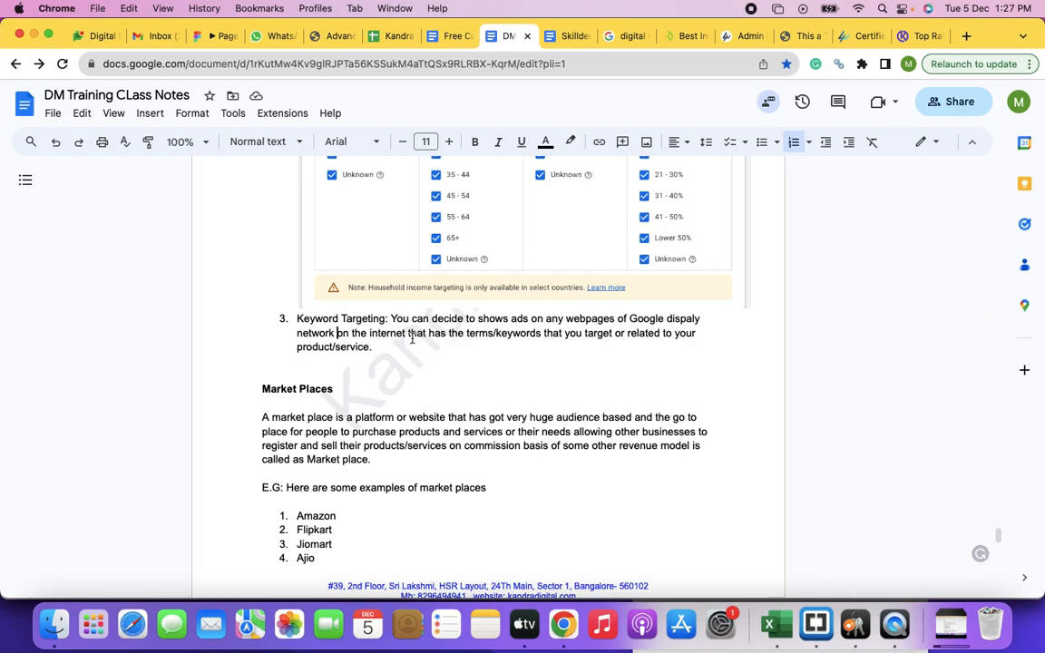
drag(407, 333, 338, 333)
key(BackSpace)
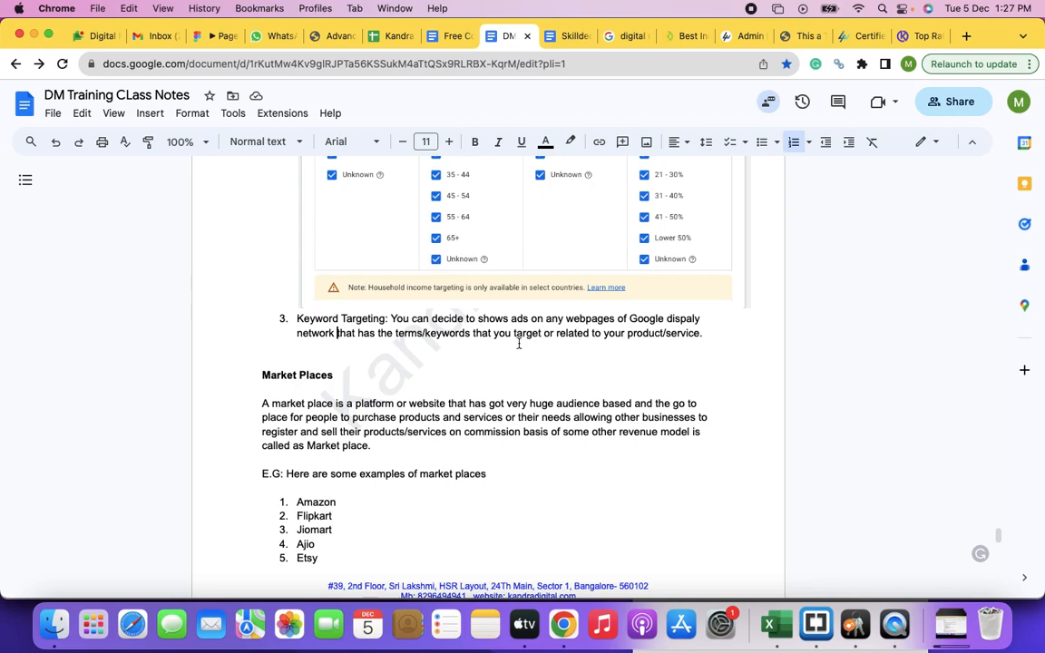
Step: Insert "want to" before "target" in the Keyword Targeting description
text(want to)
key(BackSpace)
text(to)
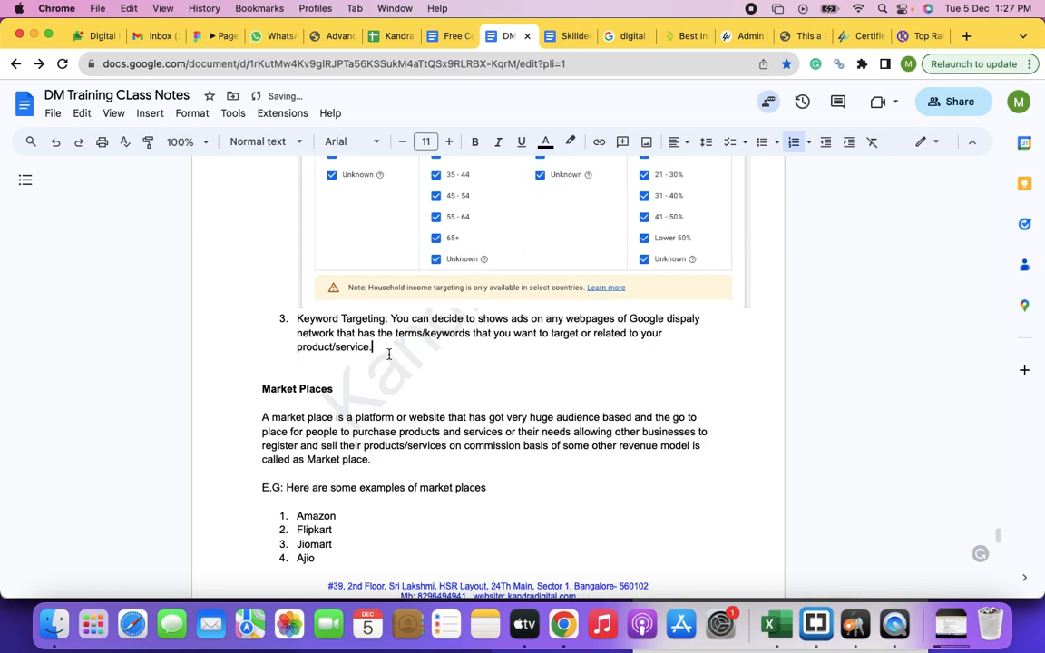
Step: Add a blank line below the Keyword Targeting item, and copy a screenshot of the Keywords targeting section in the Google Ads campaign
click(312, 368)
key(Return)
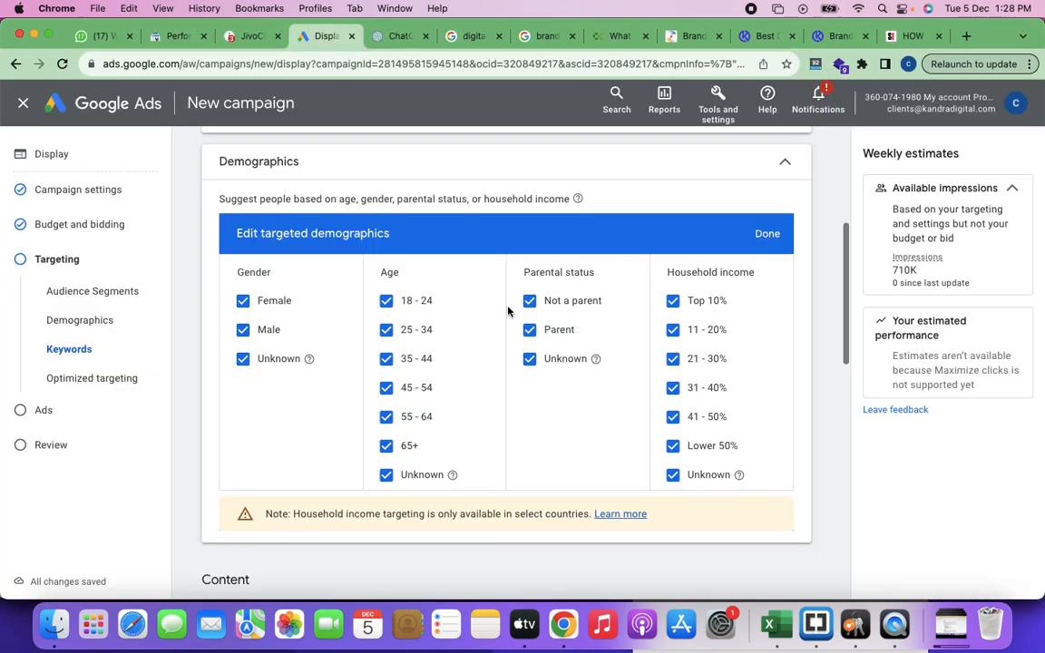
scroll(508, 311, down, 5)
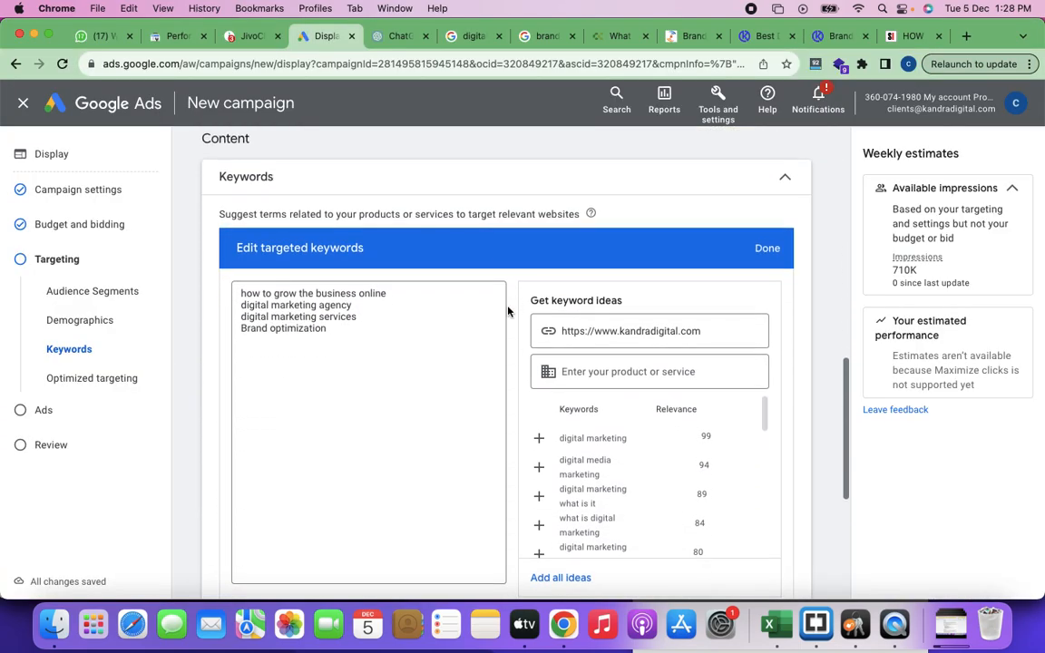
scroll(508, 310, down, 1)
key(super+shift+4)
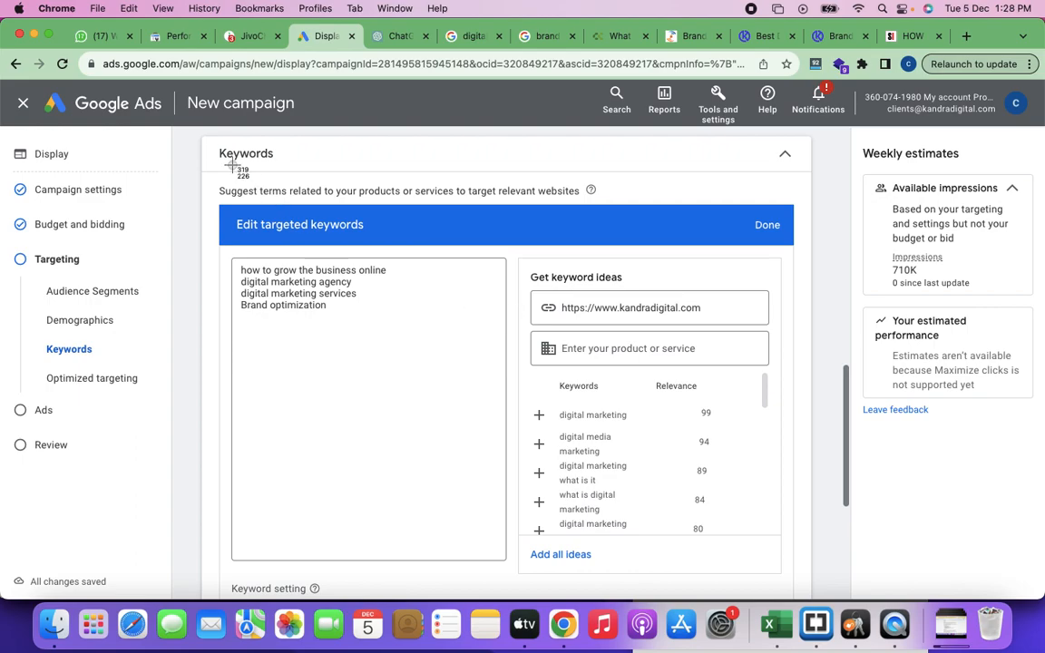
drag(201, 136, 801, 551)
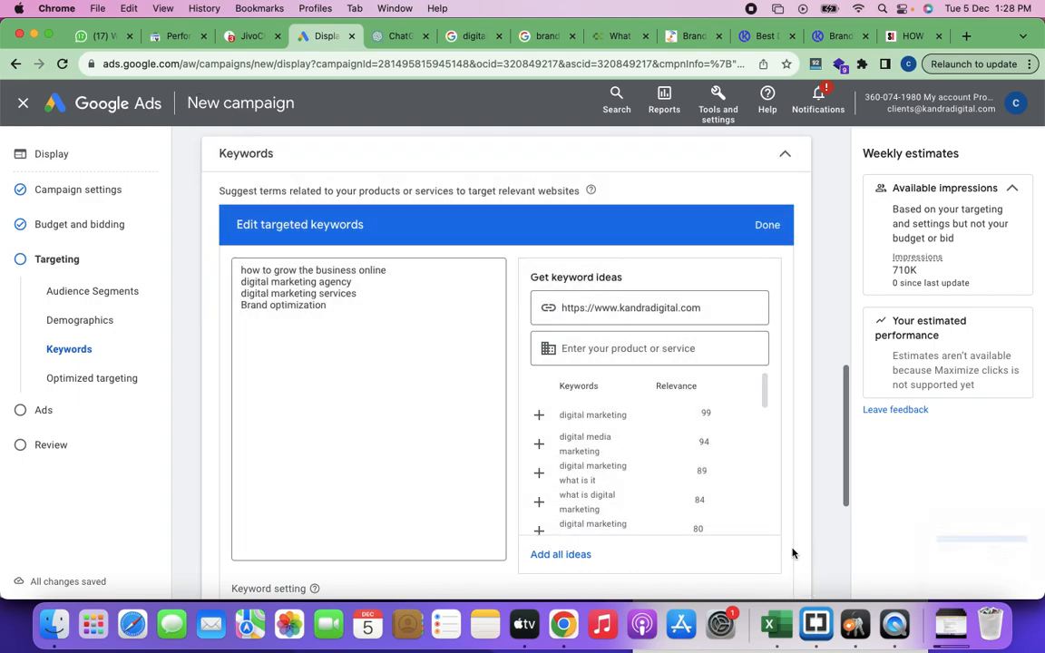
click(976, 555)
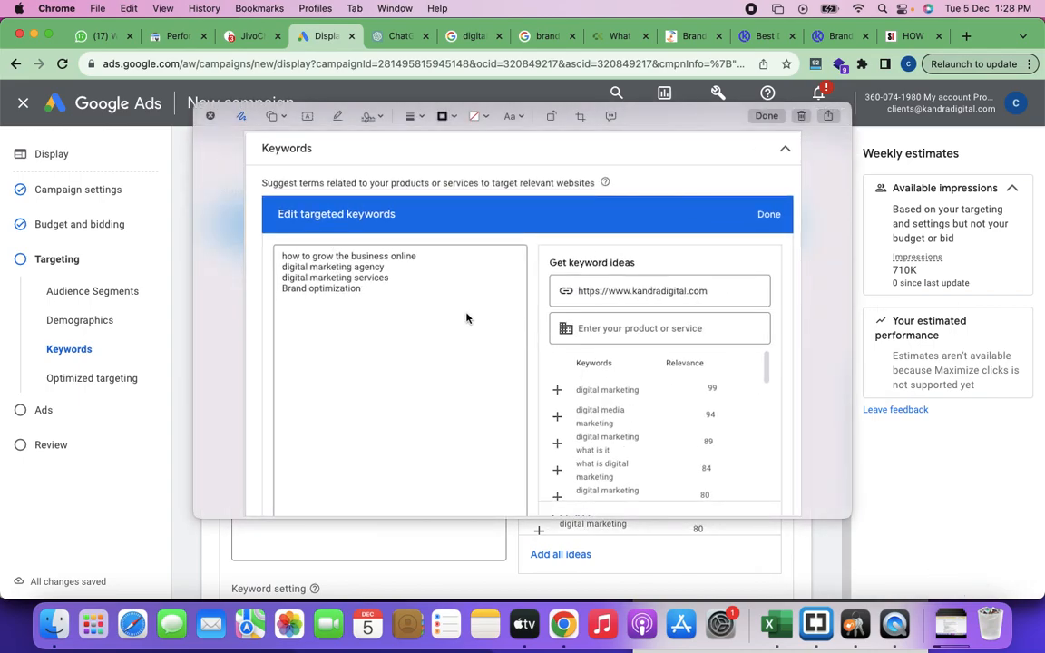
click(803, 118)
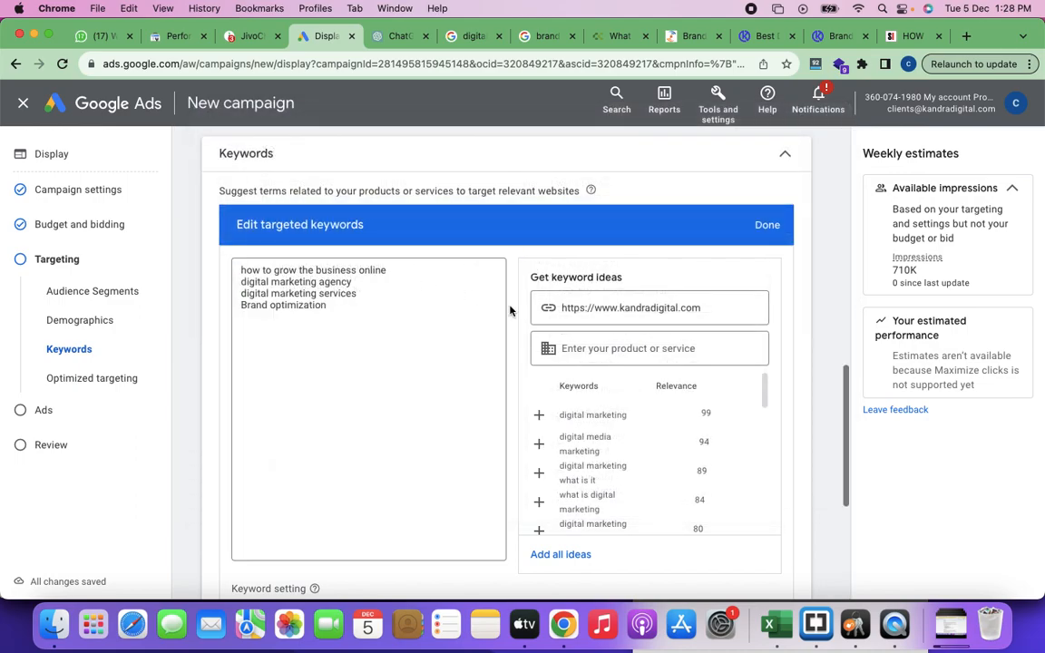
Step: Switch back to the class notes in Google Docs and paste the keywords screenshot below the Keyword Targeting item
key(super+grave)
key(super+grave)
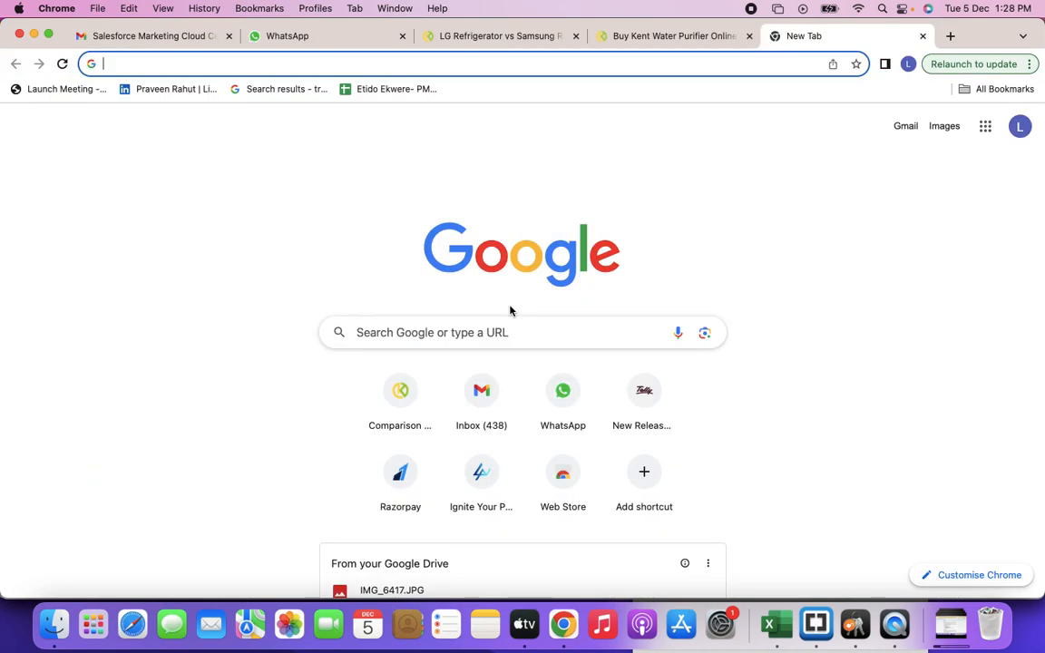
key(super+v)
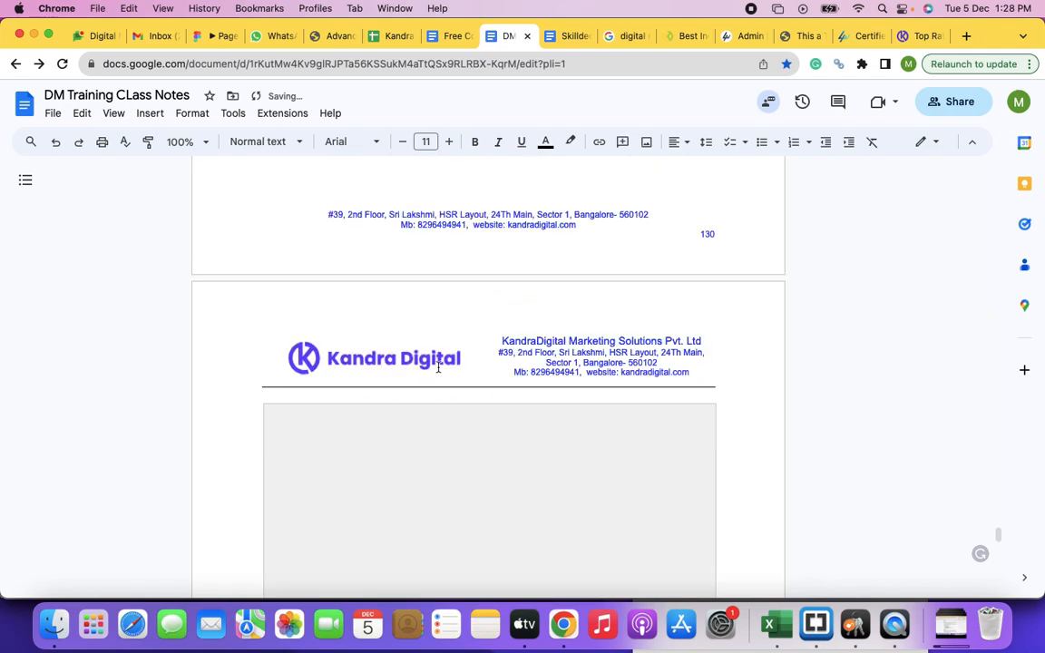
Step: Add sub-item a under Keyword Targeting reading "You can add they keyword in one of the match types as per the need"
scroll(463, 378, up, 5)
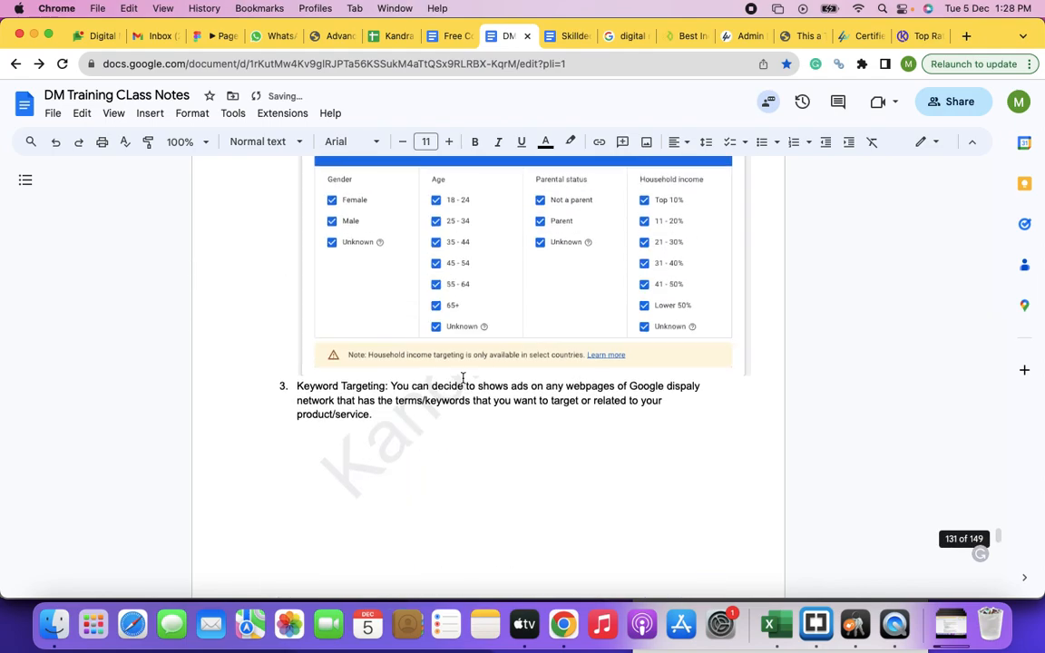
scroll(462, 379, down, 1)
click(396, 366)
key(Return)
key(Tab)
text(You can add they keyword in one of the match tyes)
key(BackSpace)
key(BackSpace)
text(es as pe r)
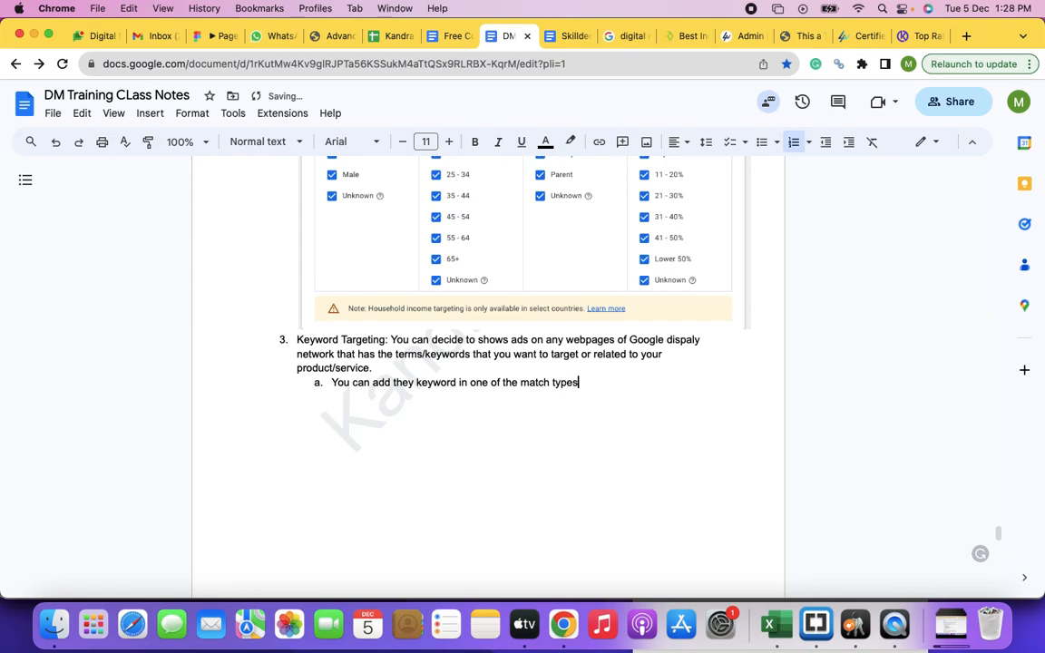
key(BackSpace)
key(BackSpace)
text(r the need)
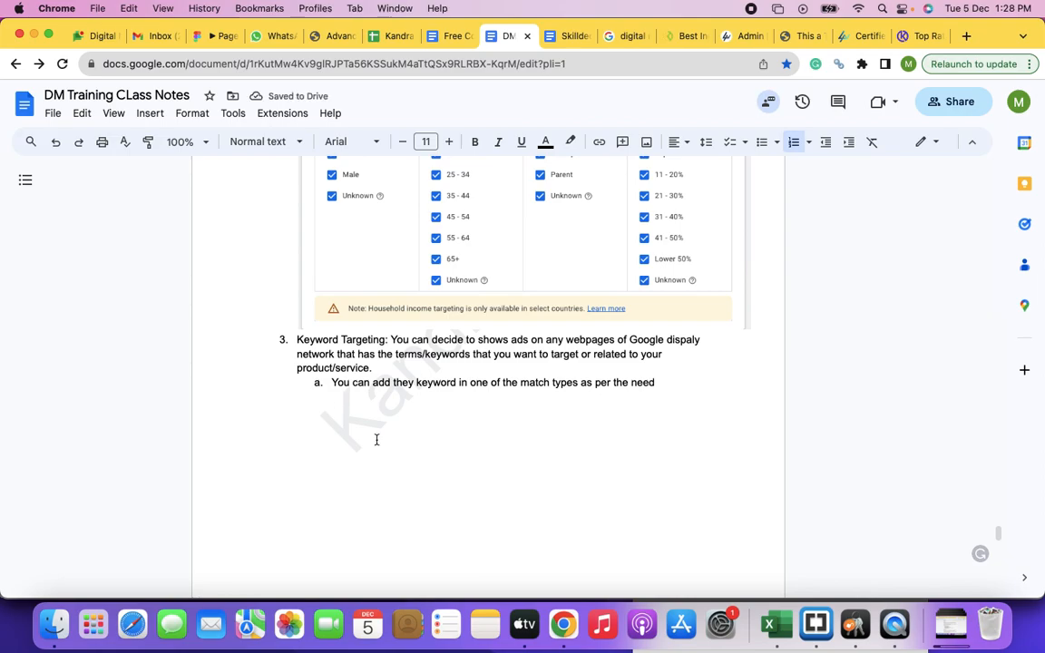
Step: Start a new numbered list line directly below the pasted keywords screenshot
scroll(397, 437, down, 15)
scroll(398, 438, down, 3)
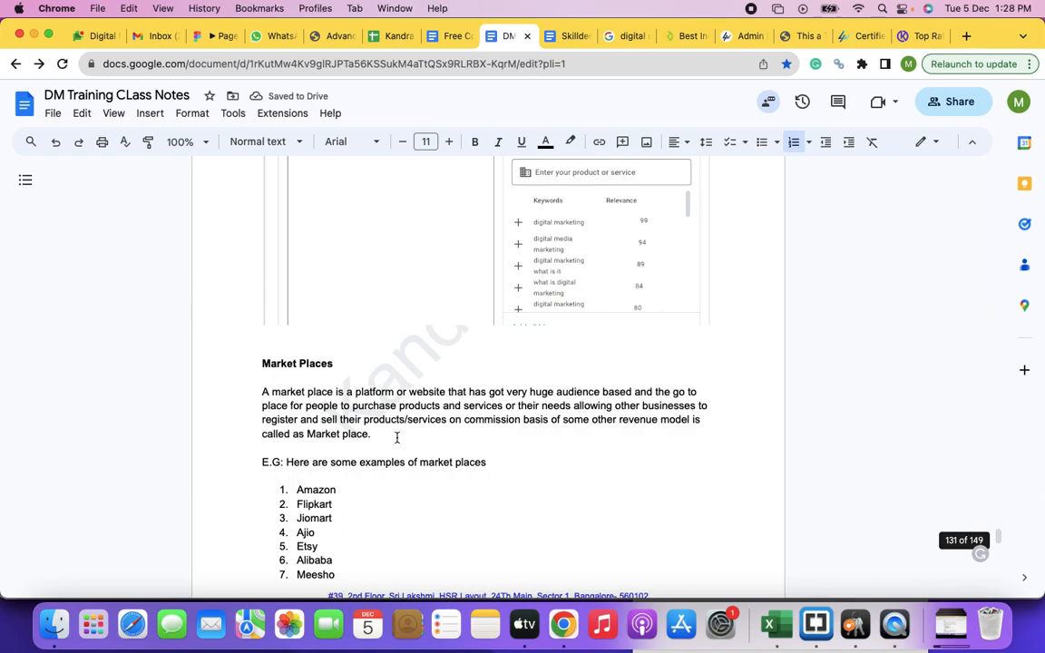
click(744, 317)
key(Return)
key(super+shift+7)
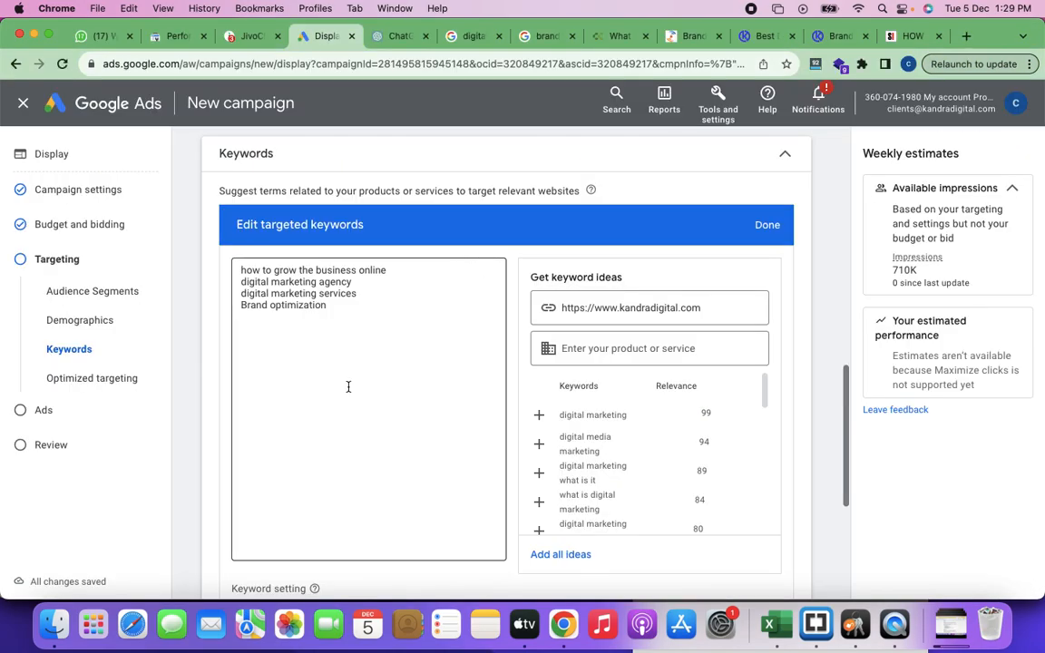
Step: Switch to the Google Ads campaign, set the keyword setting to Content, and expand the Optimized targeting section
scroll(348, 387, down, 5)
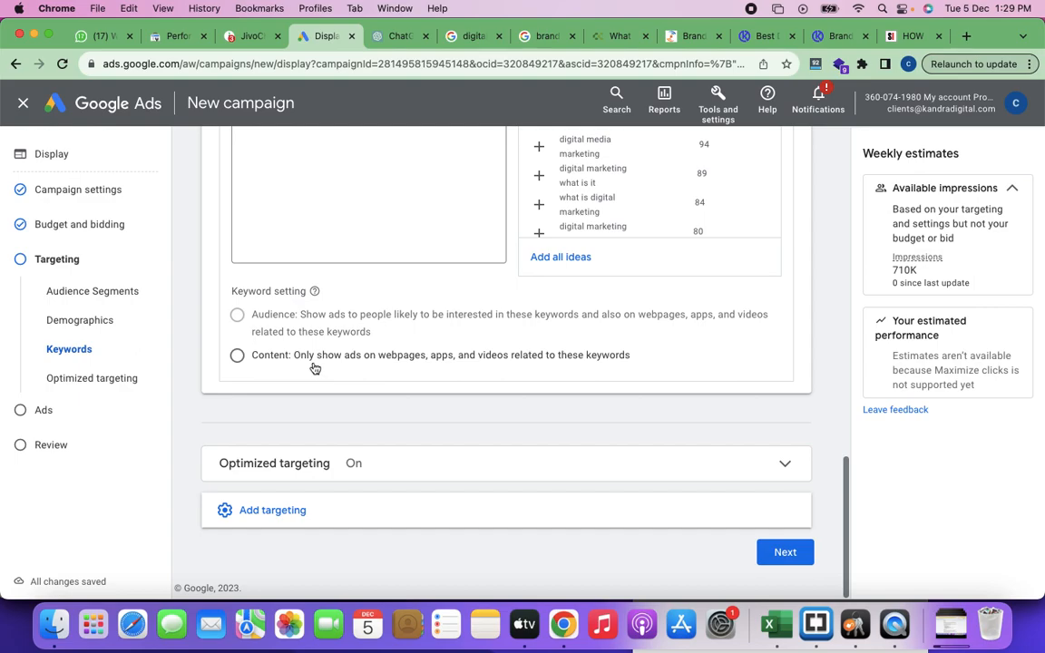
mouse_move(318, 333)
mouse_move(345, 322)
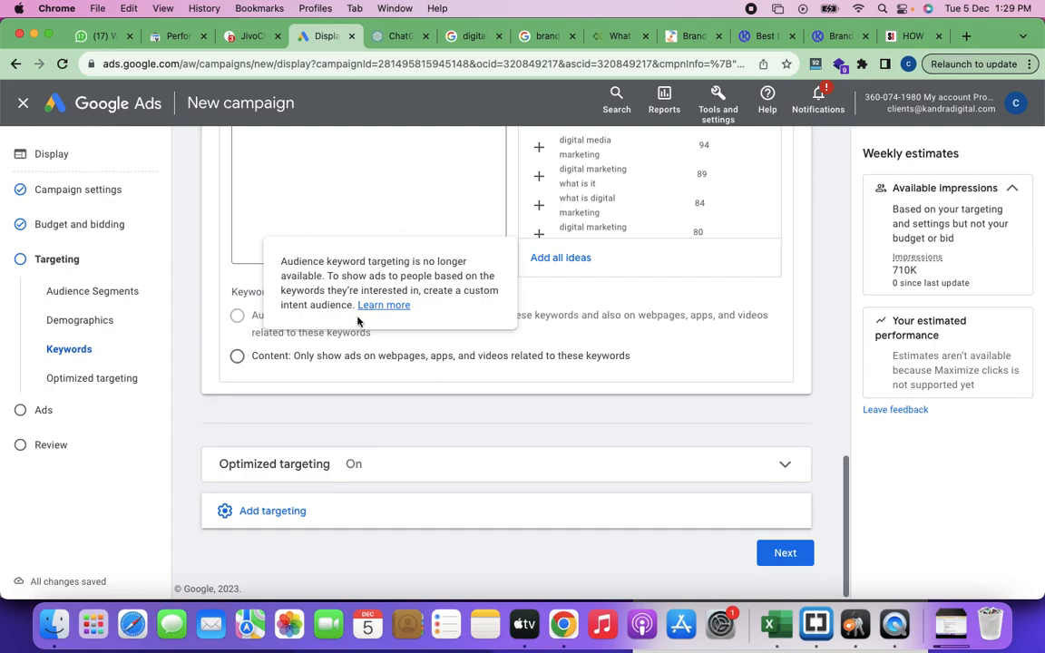
click(237, 360)
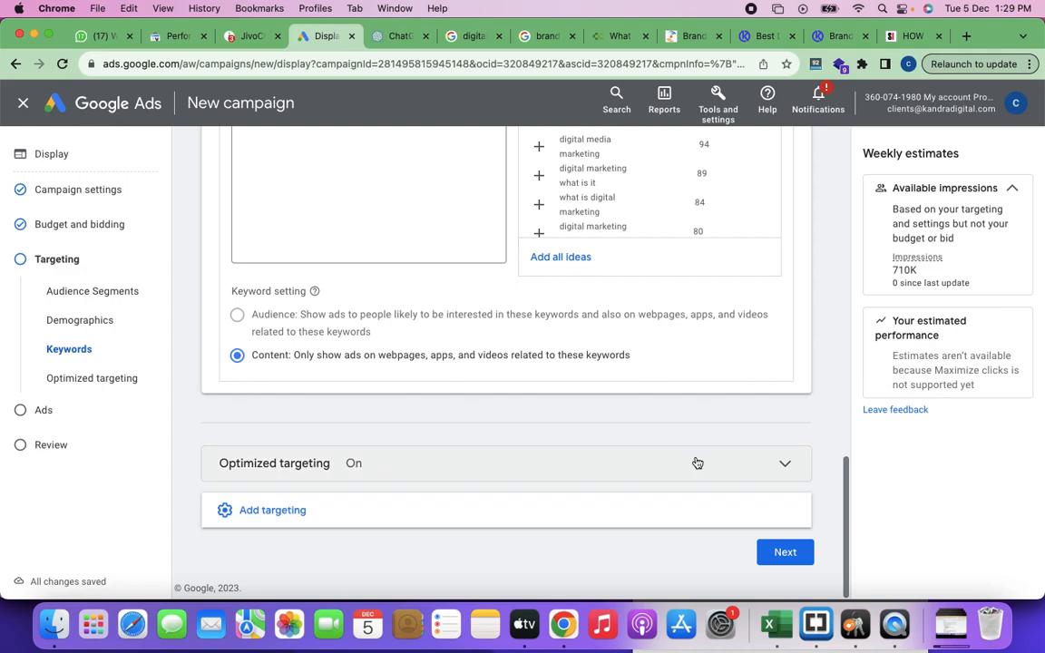
click(773, 467)
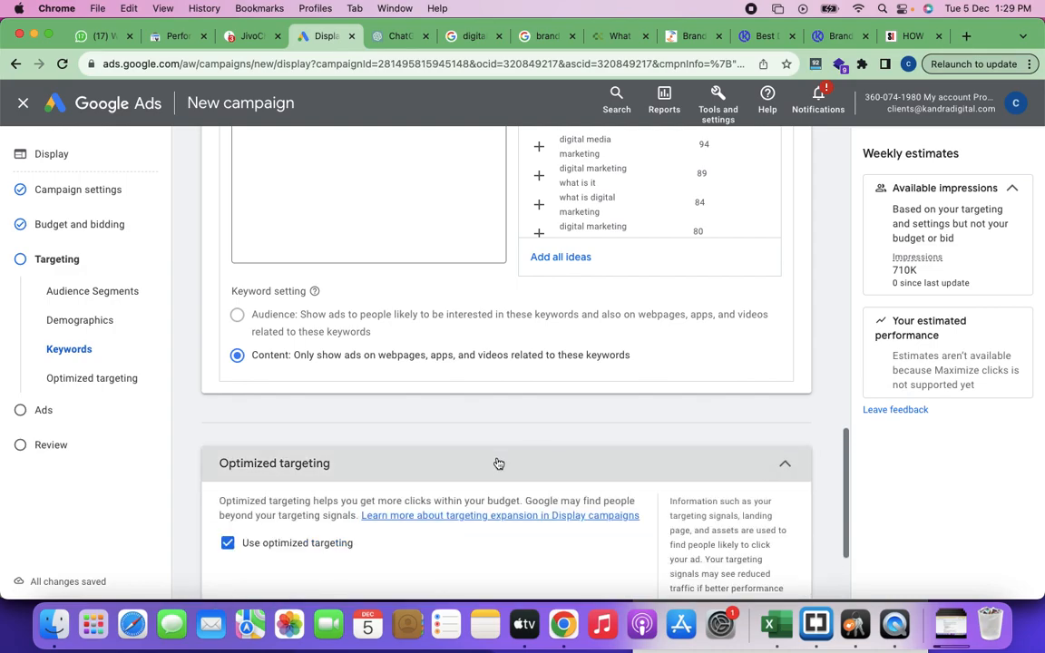
Step: Turn off optimized targeting in the campaign and capture a screenshot of the Optimized targeting section for pasting
scroll(495, 464, down, 2)
click(233, 410)
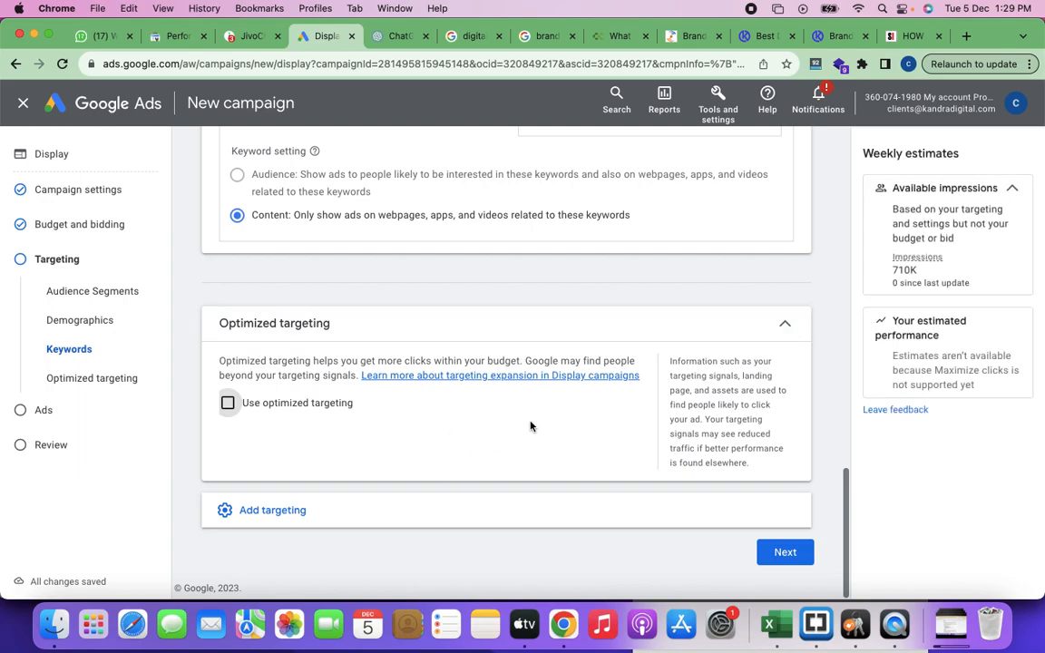
key(super+shift+4)
drag(203, 310, 810, 487)
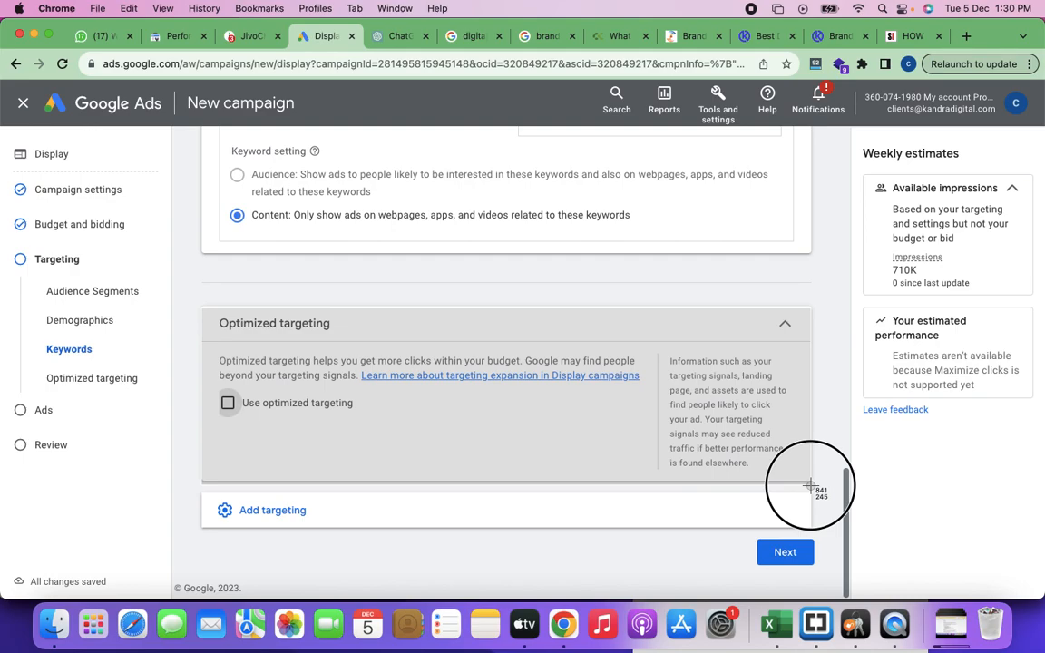
drag(810, 487, 811, 487)
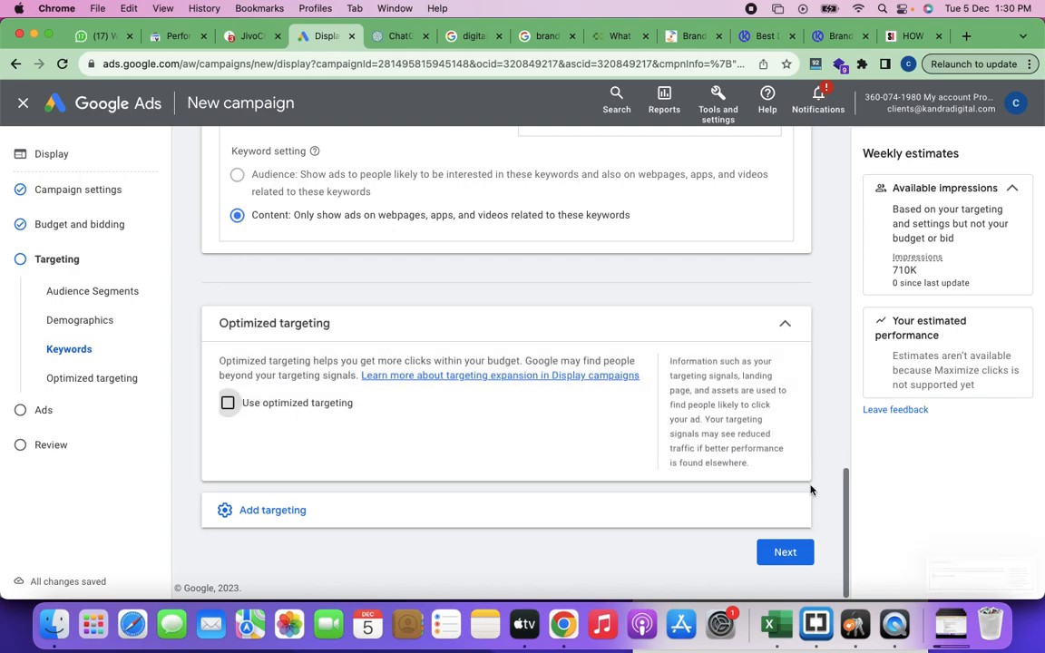
click(981, 582)
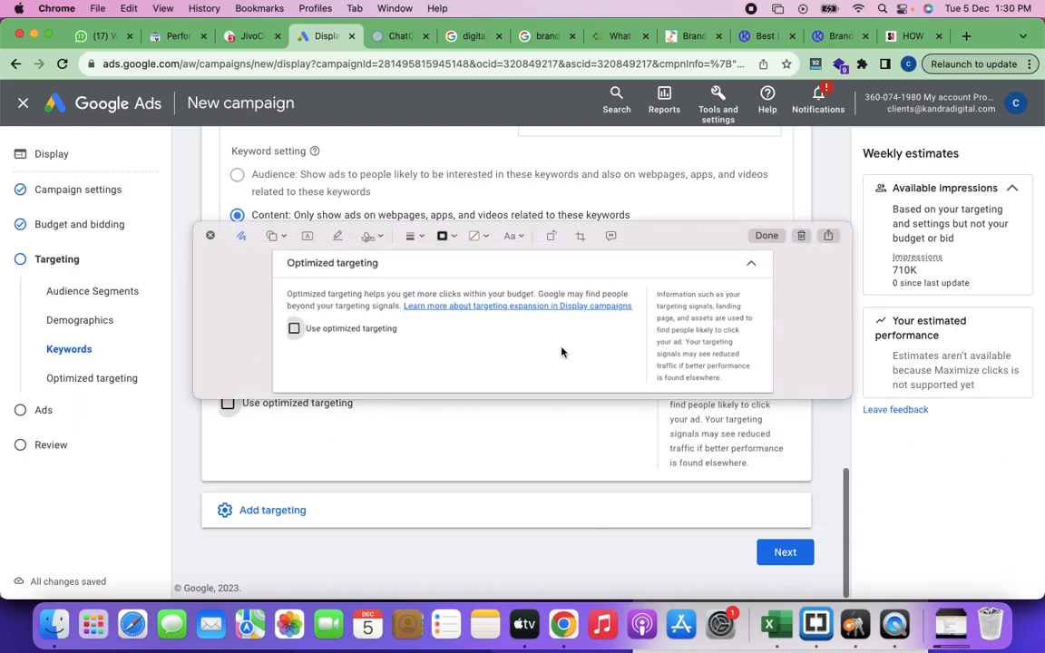
click(801, 236)
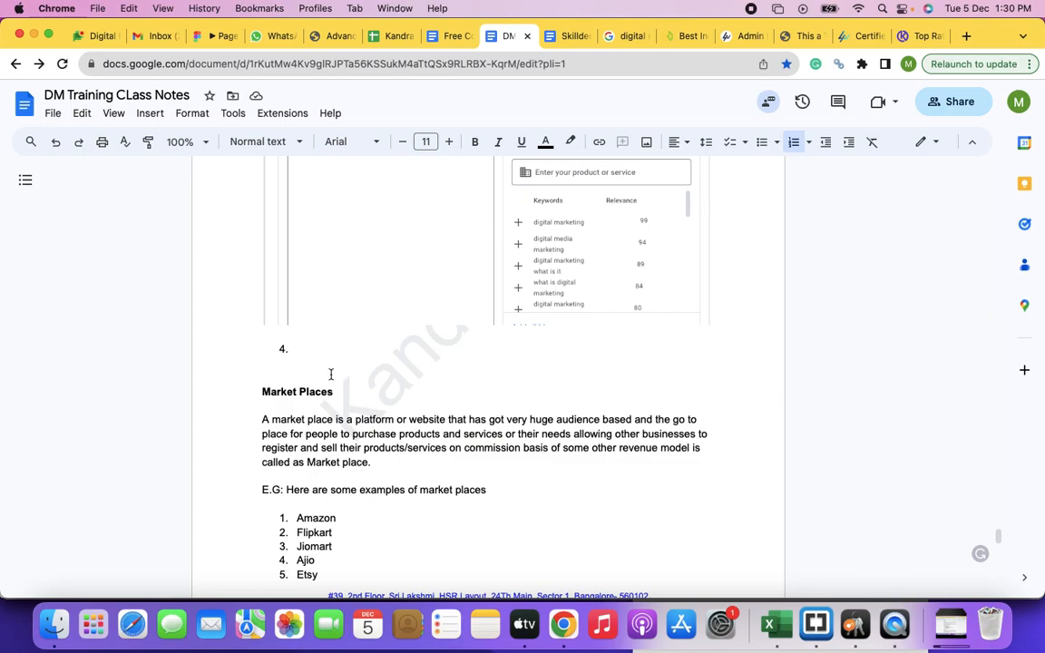
Step: Switch to the class notes in Google Docs, enter "Optimized Targeting" as item 4, and paste the captured screenshot below it
key(super+v)
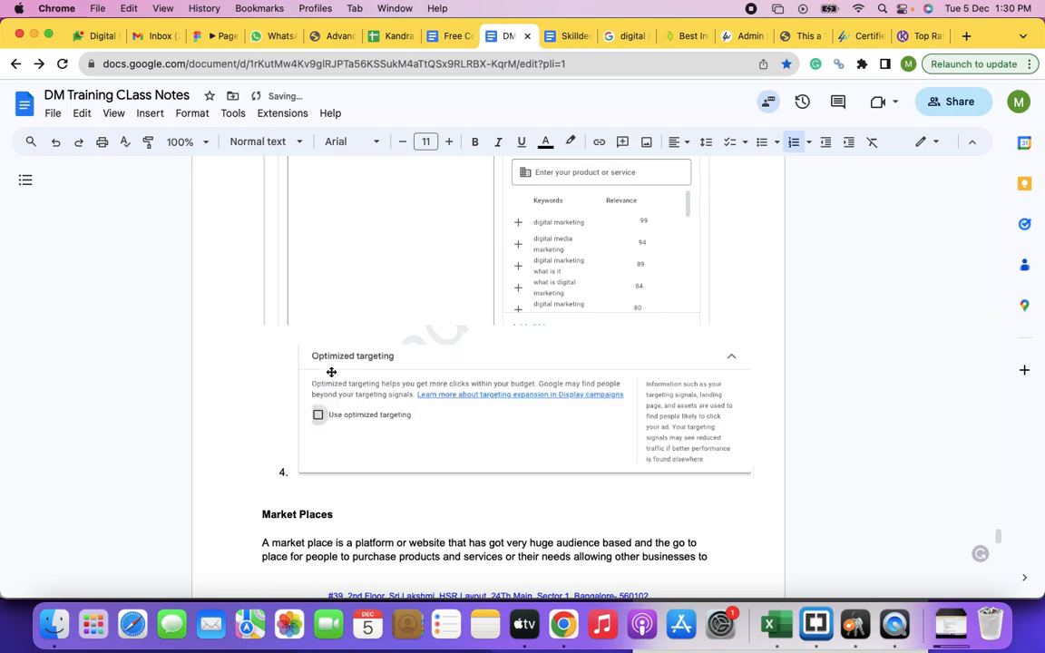
key(super+z)
text(Optimize)
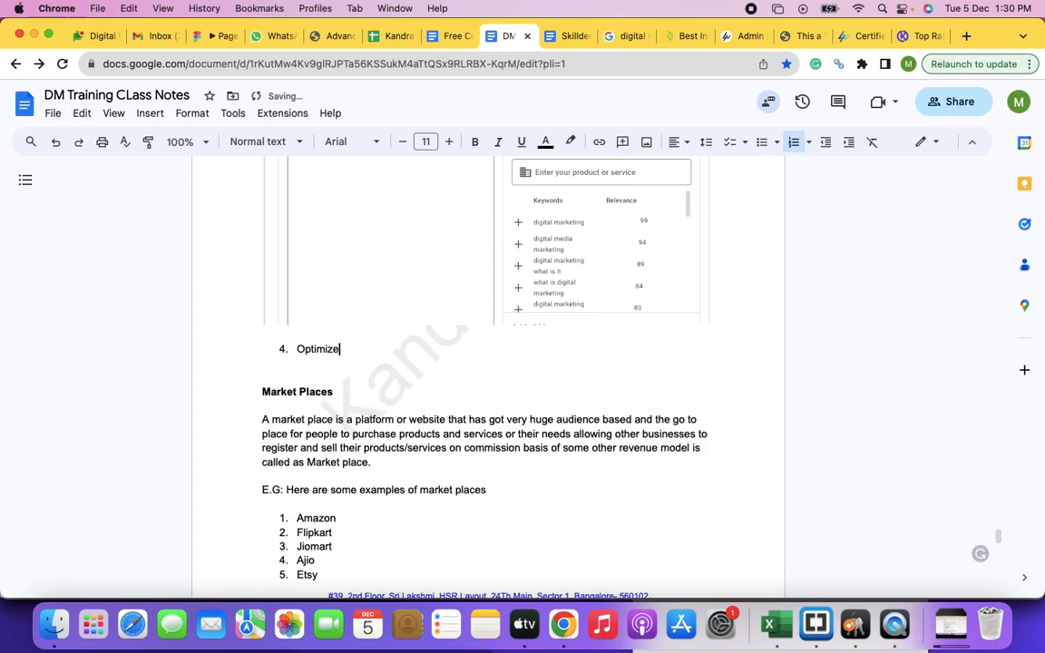
text(d Targeting)
key(Return)
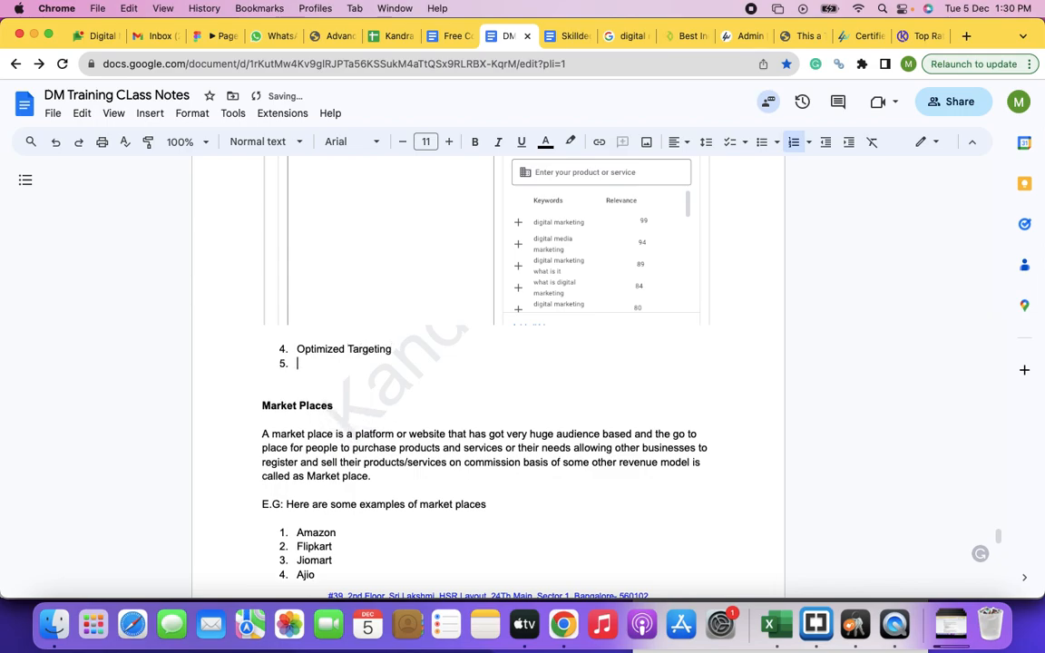
click(408, 350)
key(super+v)
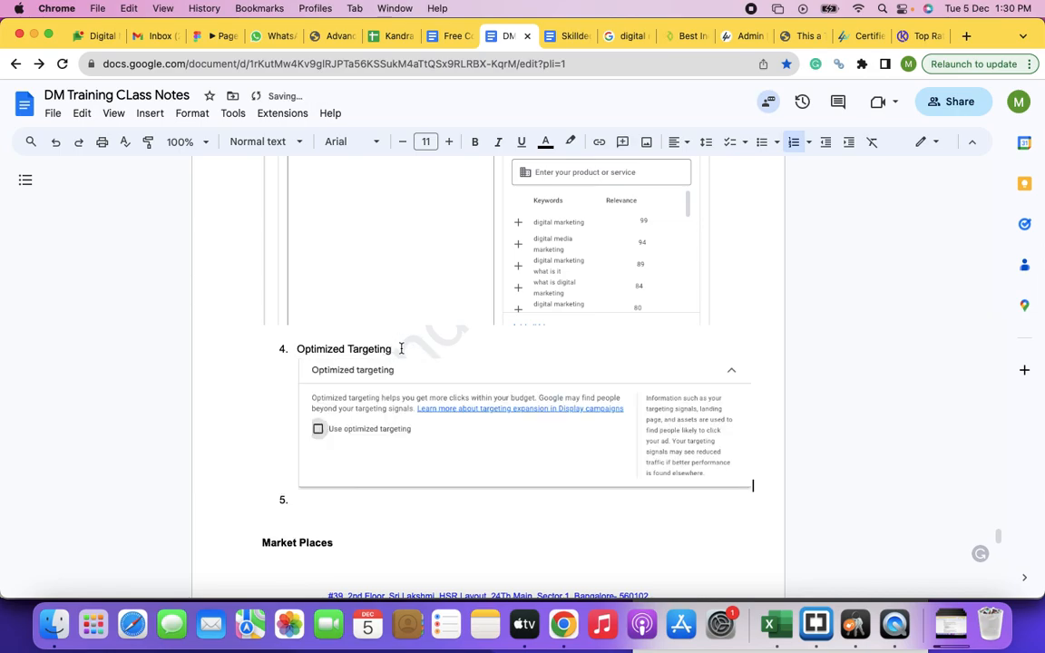
Step: Add a colon after item 4's title and begin its description: "In optimized targeting the algorithm/platform makes a decision of showing ads to various"
text(:)
key(Down)
text(n)
key(BackSpace)
text(In optimized targetimng)
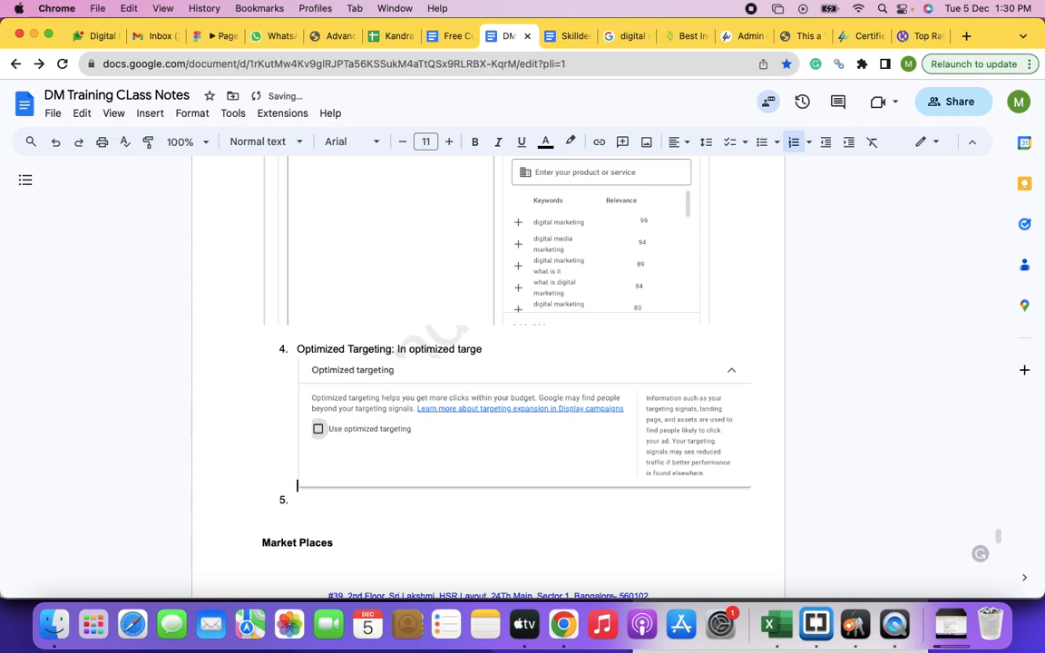
key(BackSpace)
key(BackSpace)
key(BackSpace)
key(BackSpace)
text(ing the algorithm/platfoms)
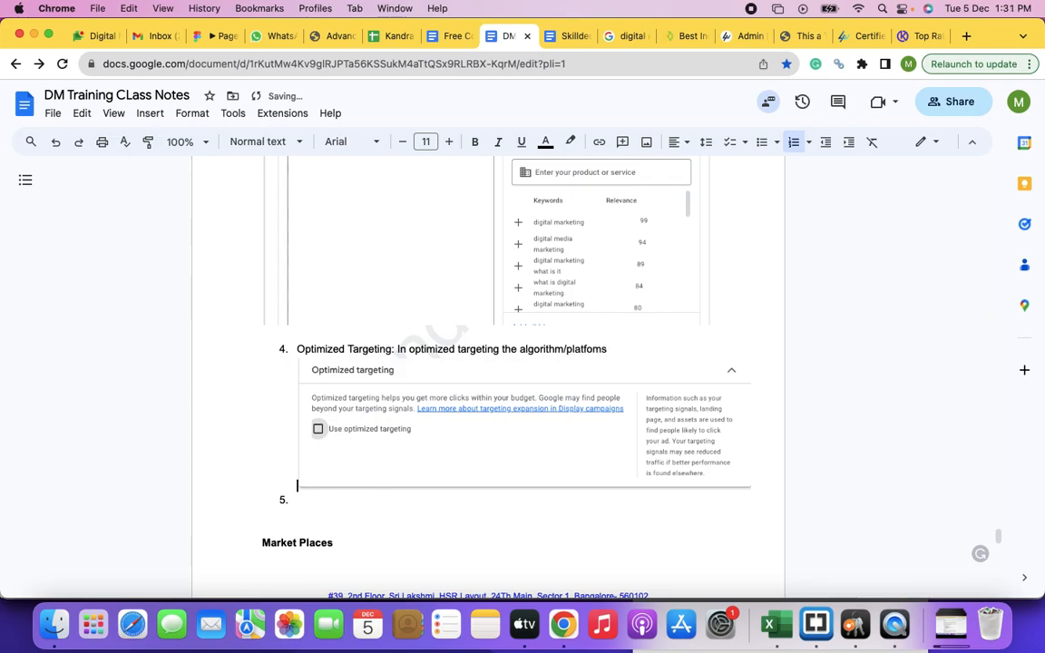
key(BackSpace)
text(rm makes a decision of)
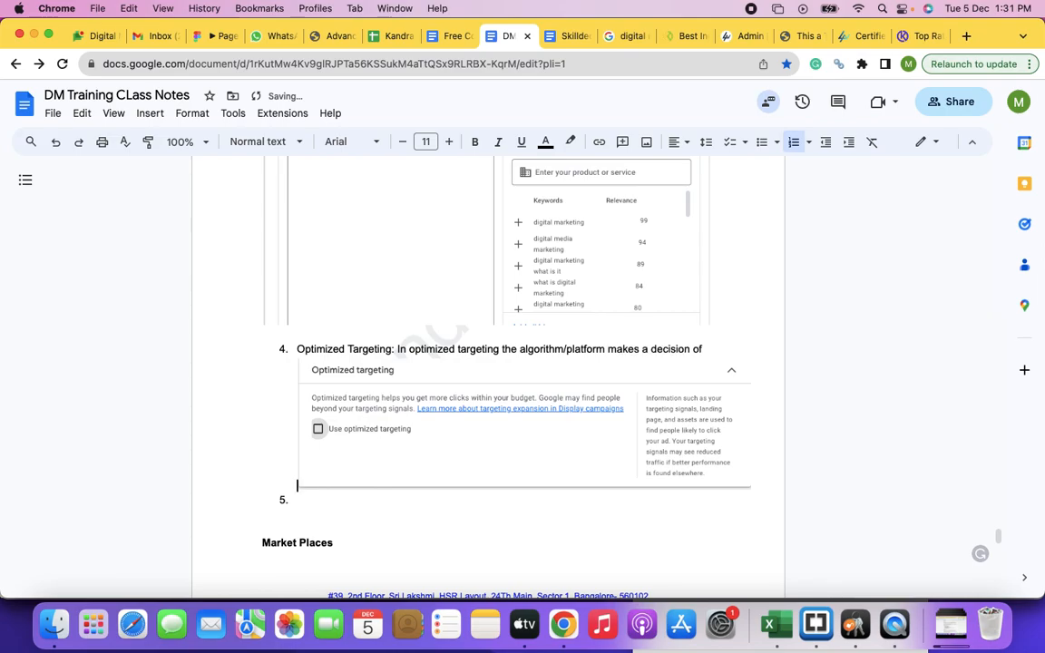
text( showing ads to various)
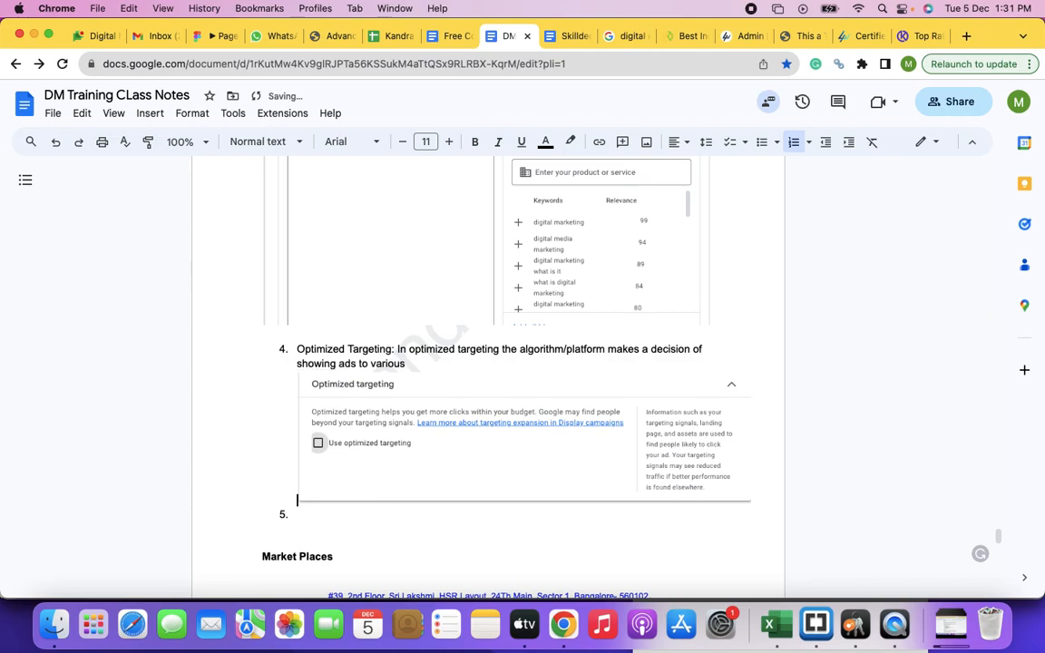
text( audiences on basis of the learing)
Step: Continue the Optimized Targeting description with "audiences on basis of the learning about your websites information, product or service"
key(BackSpace)
key(BackSpace)
text(ng about your produc)
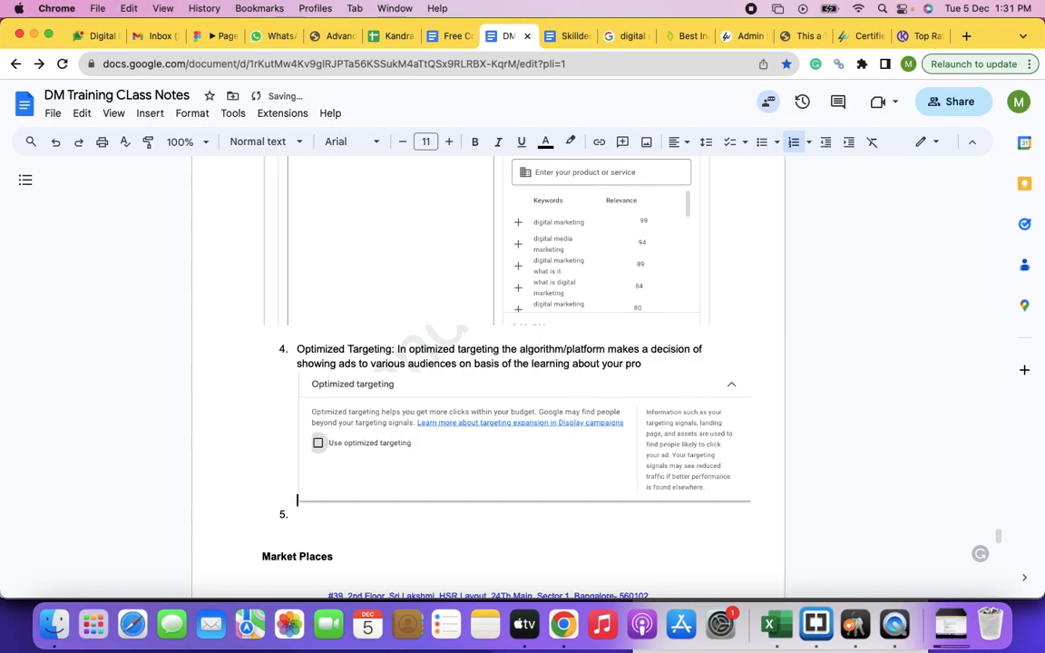
key(BackSpace)
key(BackSpace)
text(websites information, product)
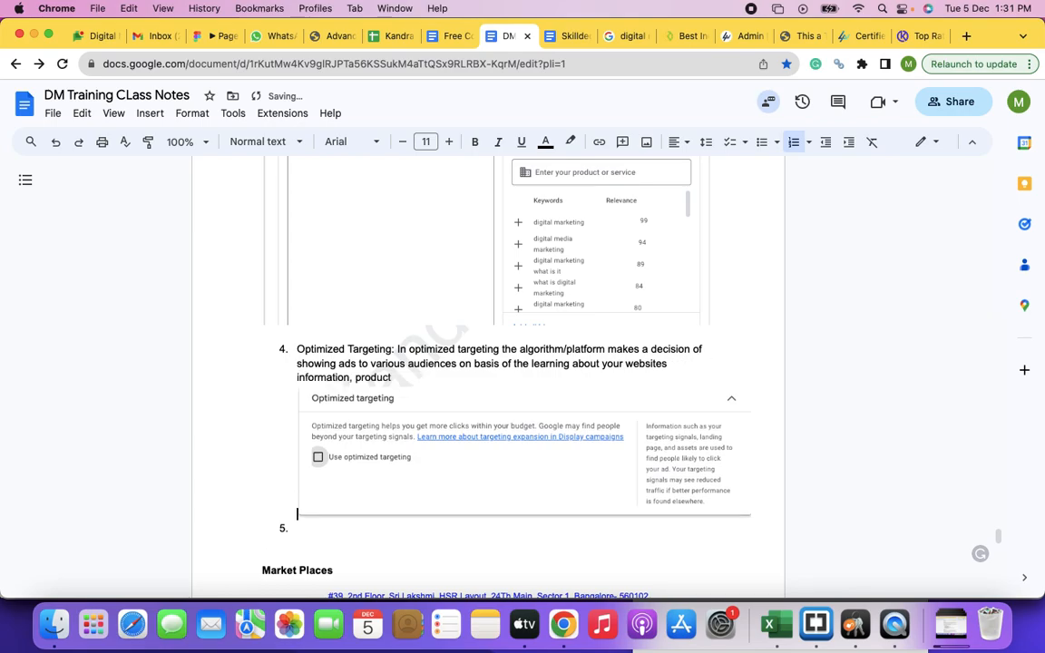
text( or service)
text(. This)
text(Goog)
Step: End the first sentence with a period and add "Purely in the algorithms control to all the ad will be shown"
key(BackSpace)
key(BackSpace)
key(BackSpace)
key(BackSpace)
text(Purely in th)
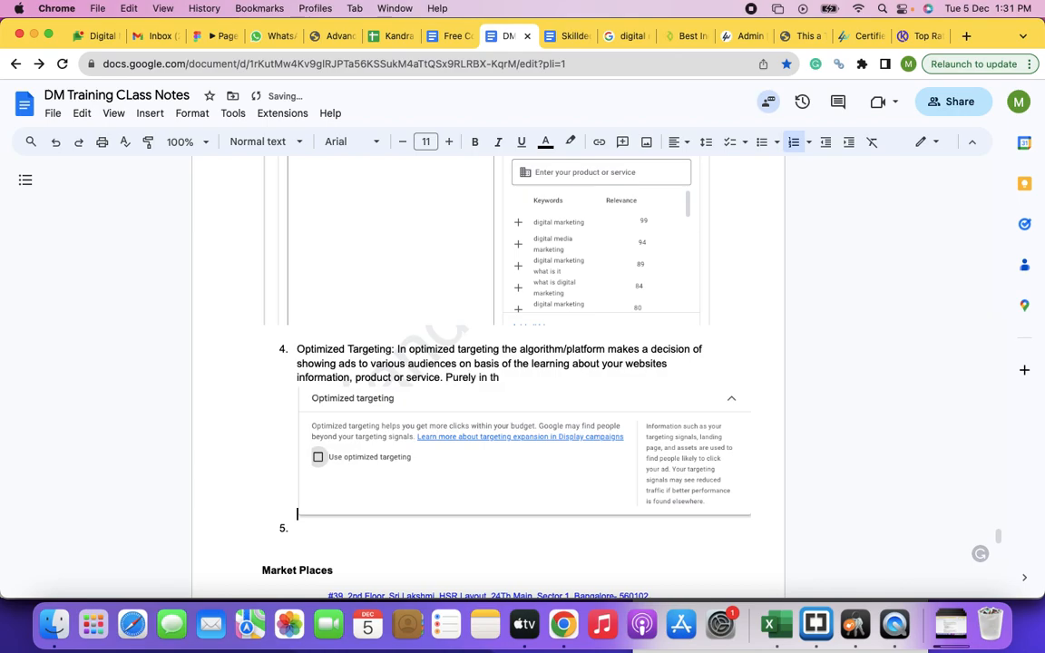
text(e algorithms control)
text(to)
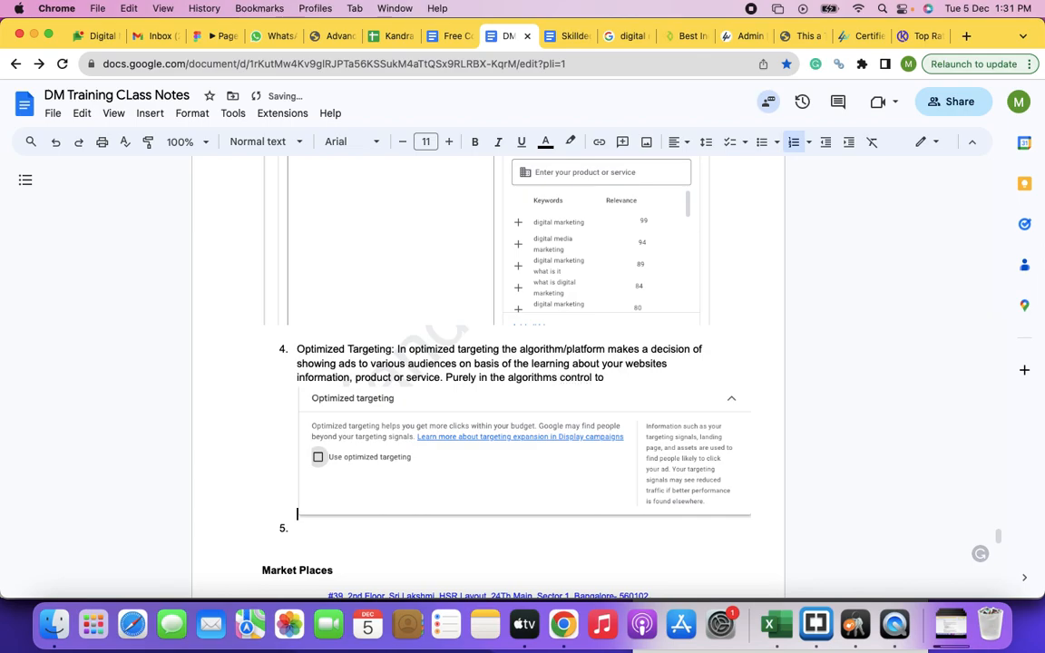
text( all the as)
text(d will be shown)
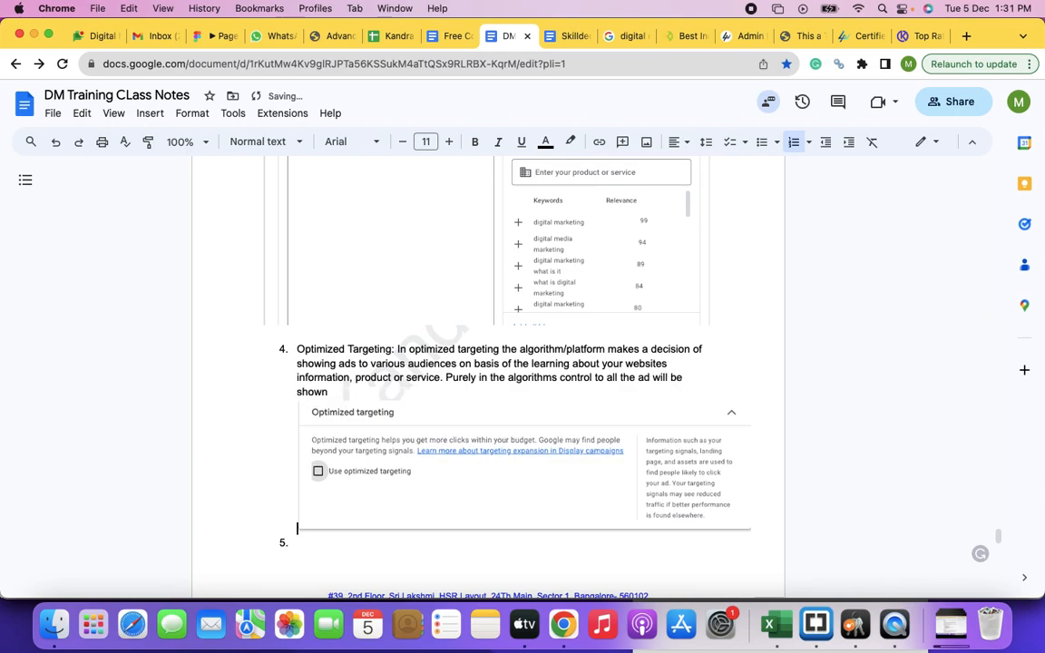
Step: Add sub-item a under Optimized Targeting reading "This might consume a lot and the returns can be poor,"
key(Return)
key(Tab)
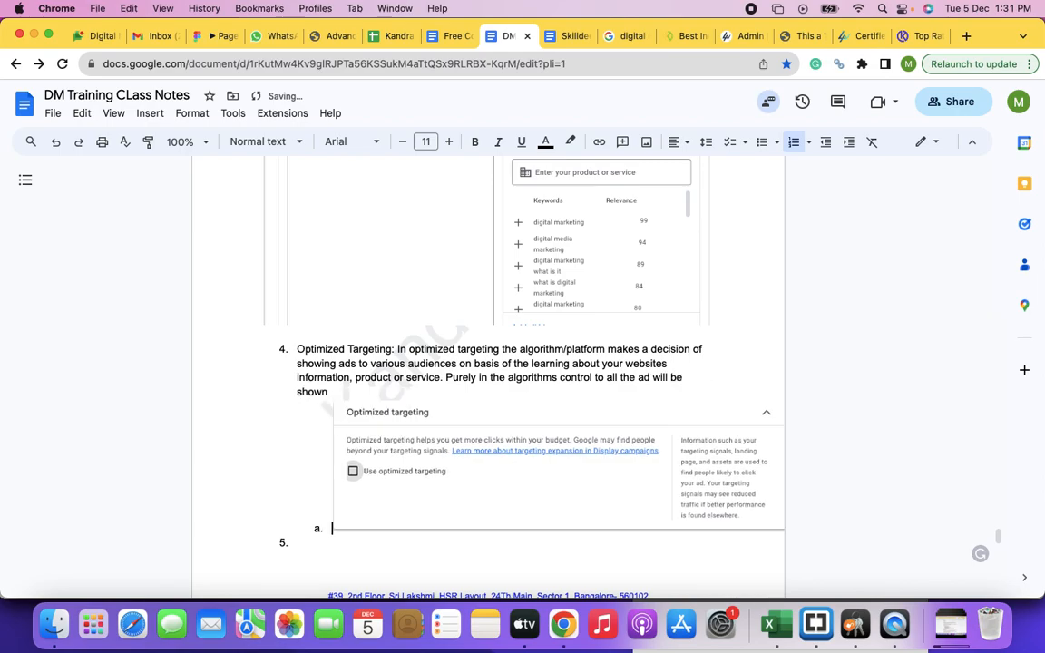
text(This might consume a lot)
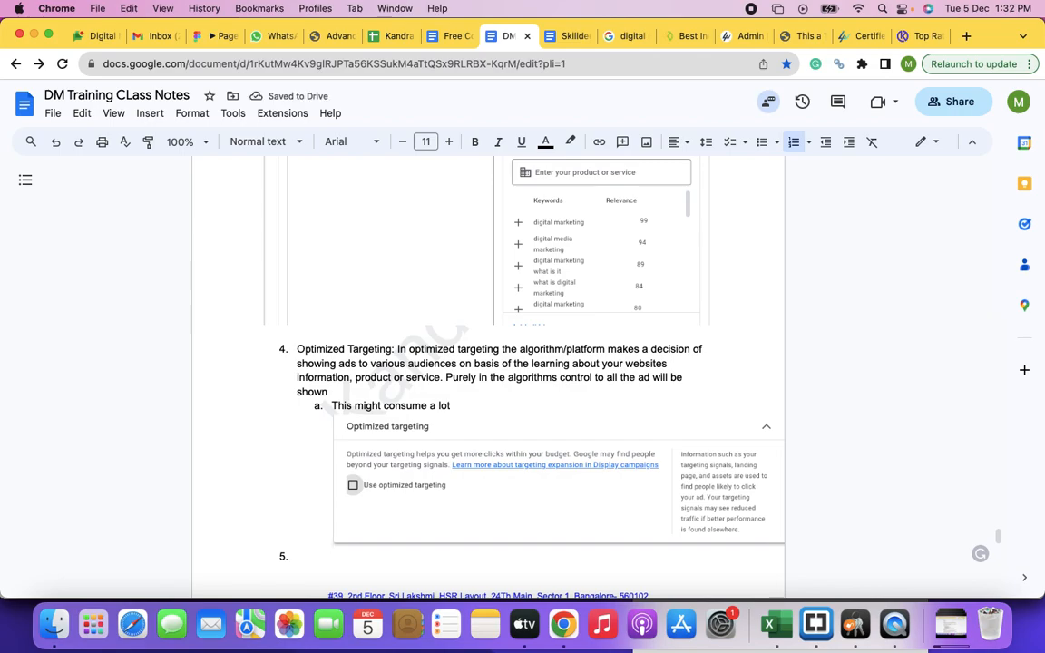
text(ad)
key(BackSpace)
text(and the retur)
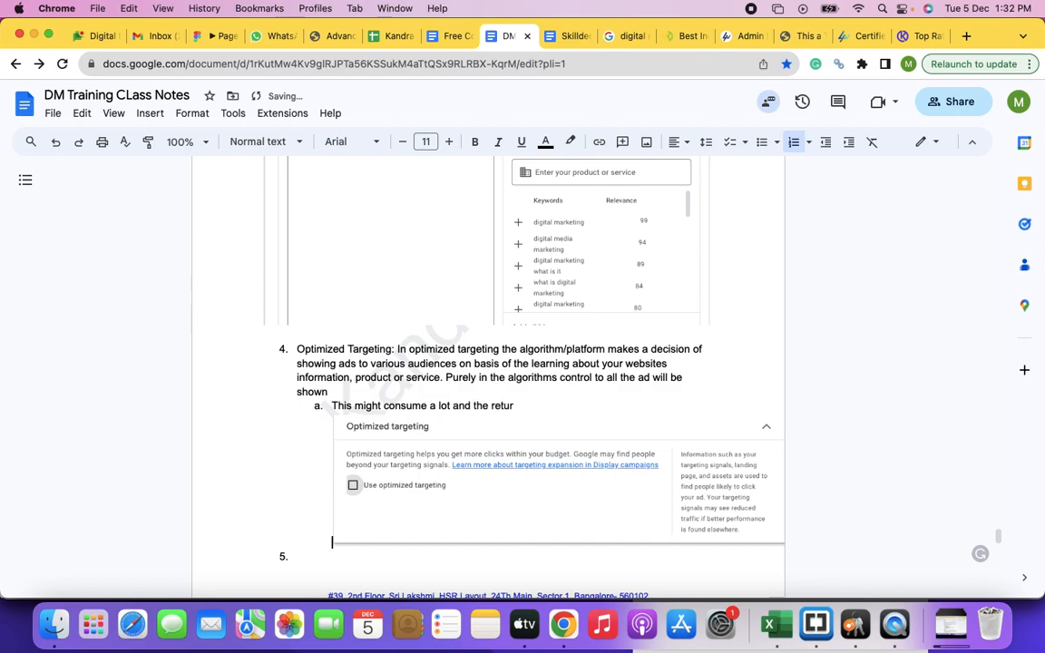
text(ns can be poor)
text(,)
text( there are)
key(BackSpace)
key(BackSpace)
key(BackSpace)
key(BackSpace)
key(BackSpace)
key(BackSpace)
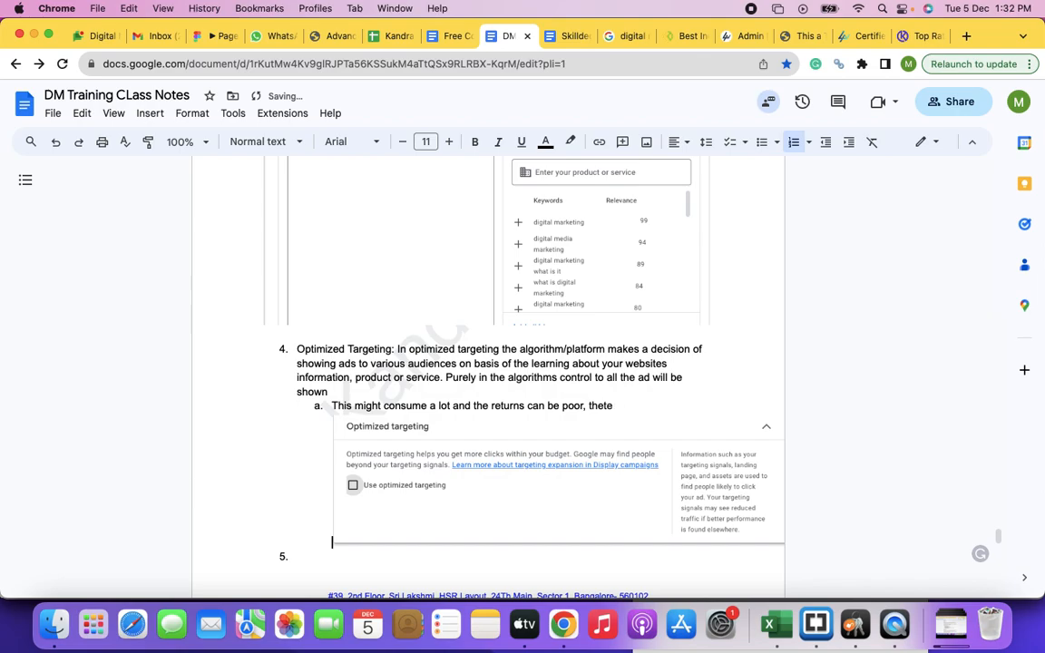
key(BackSpace)
key(BackSpace)
text(Ther)
key(BackSpace)
key(BackSpace)
key(BackSpace)
Step: Add sub-item b under Optimized Targeting reading "There are chances or this performing well as well"
key(Return)
text(There are ca)
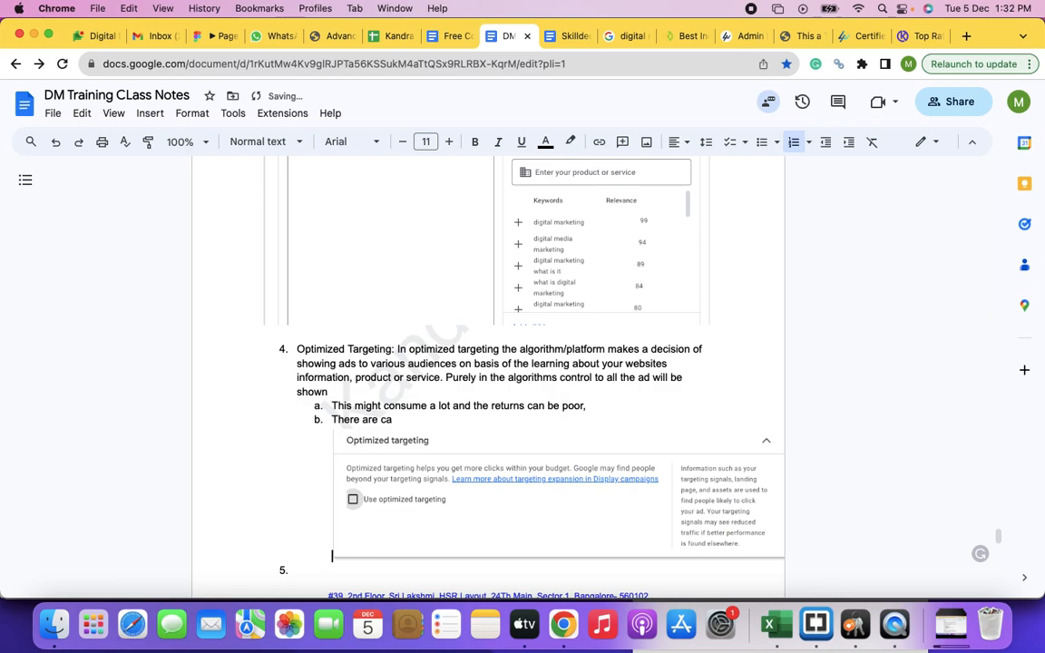
text(nchances or this performing well as well)
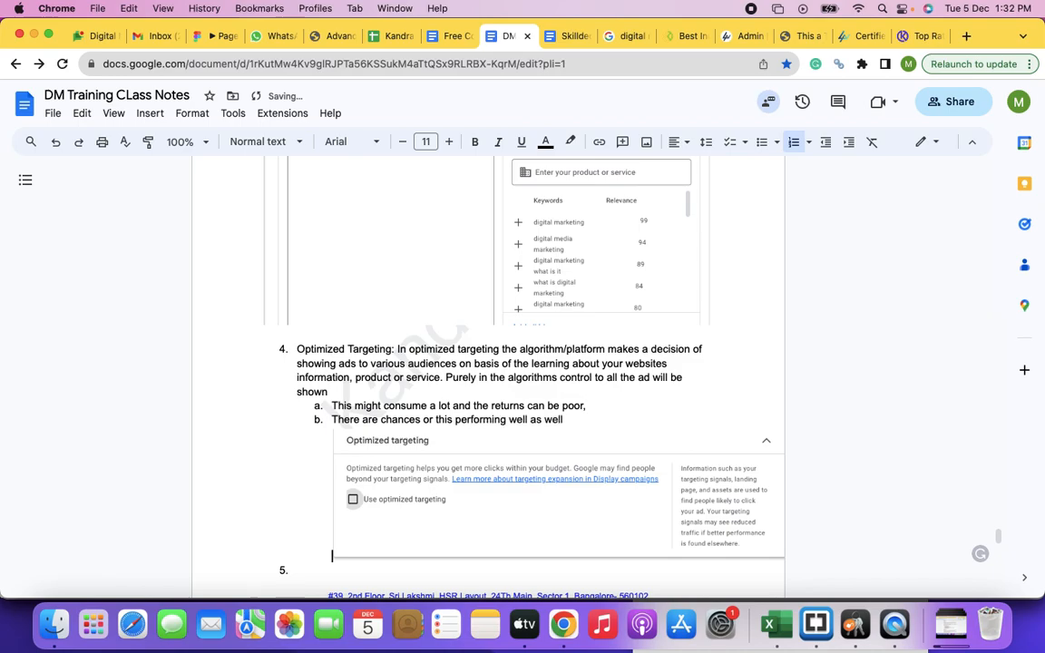
text(, hence)
text( you can)
Step: Extend sub-item b with ", hence you have to monitor this and take the action quickly"
key(BackSpace)
key(BackSpace)
key(BackSpace)
text(have to)
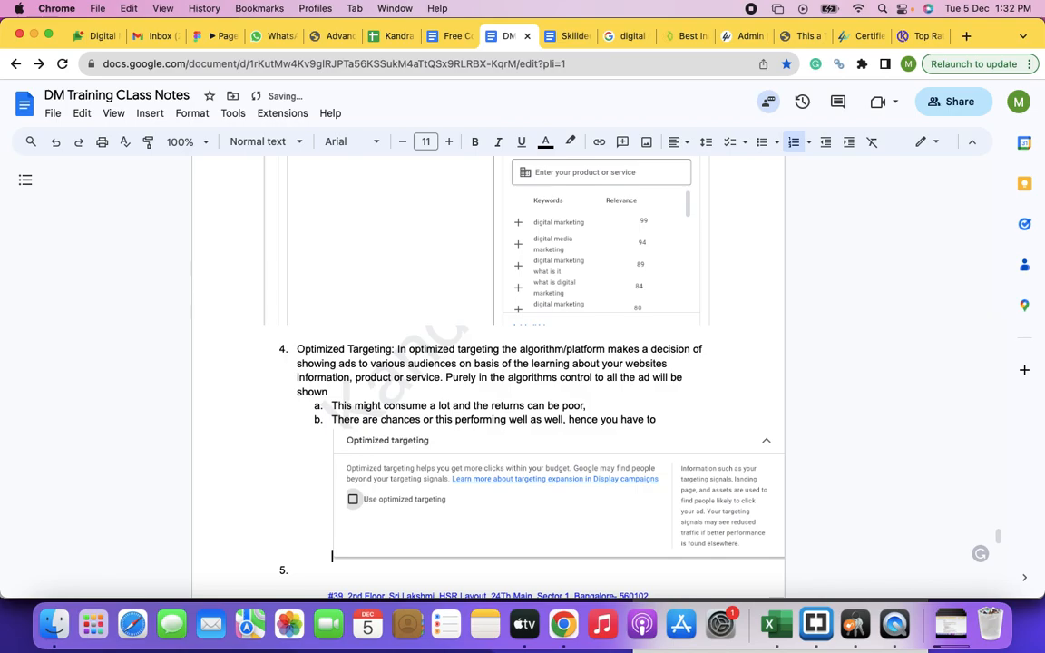
text( monitor this and take the acti)
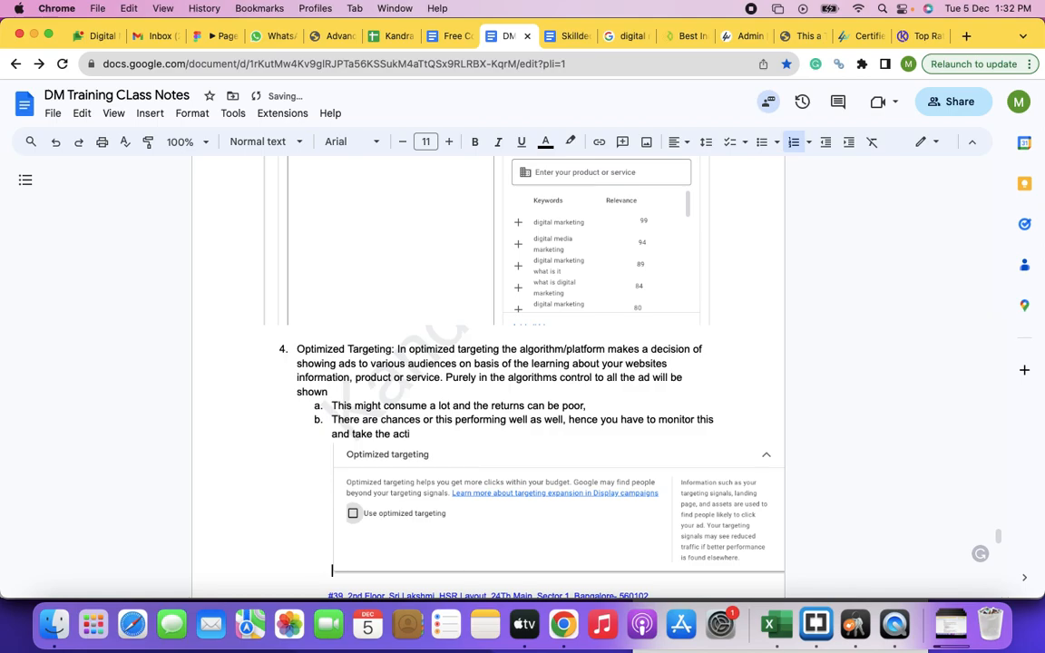
text(on quickly. But if you ar)
Step: Finish sub-item b with ". But if you have depper and better understanfig about other targeting methods always prioritize them as your targeting."
key(BackSpace)
key(BackSpace)
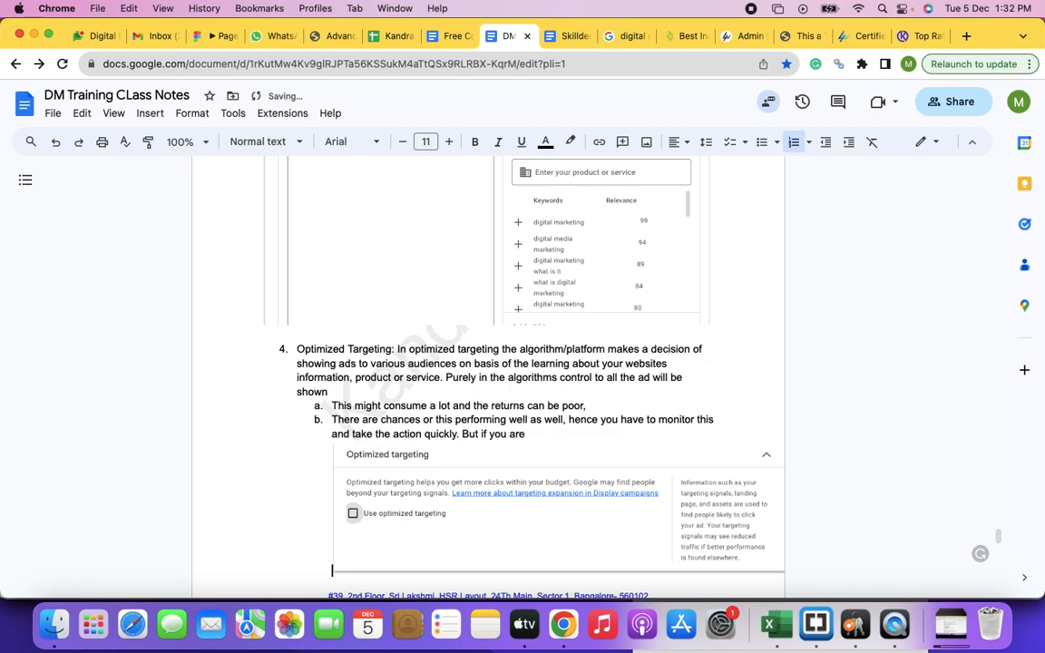
text(have depper and better)
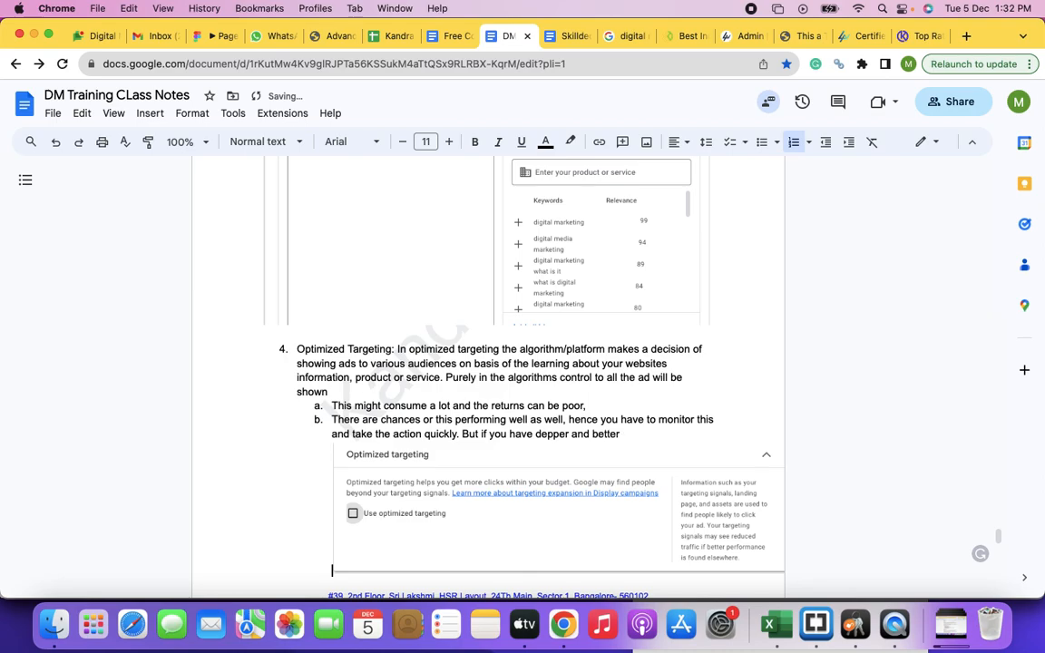
text( understanfig about)
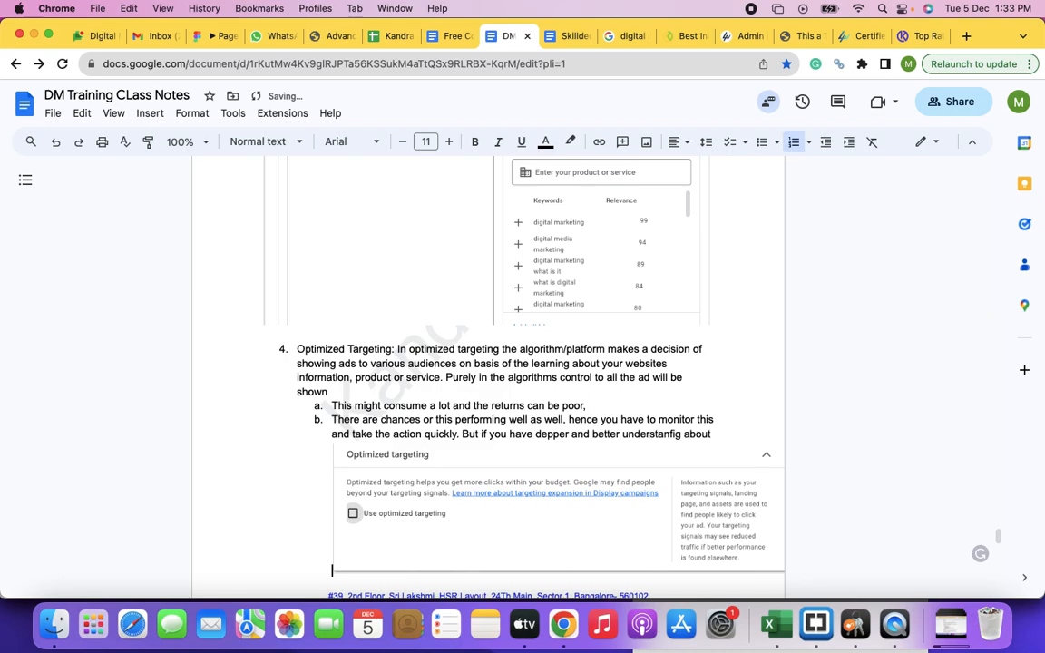
text( other targeting m)
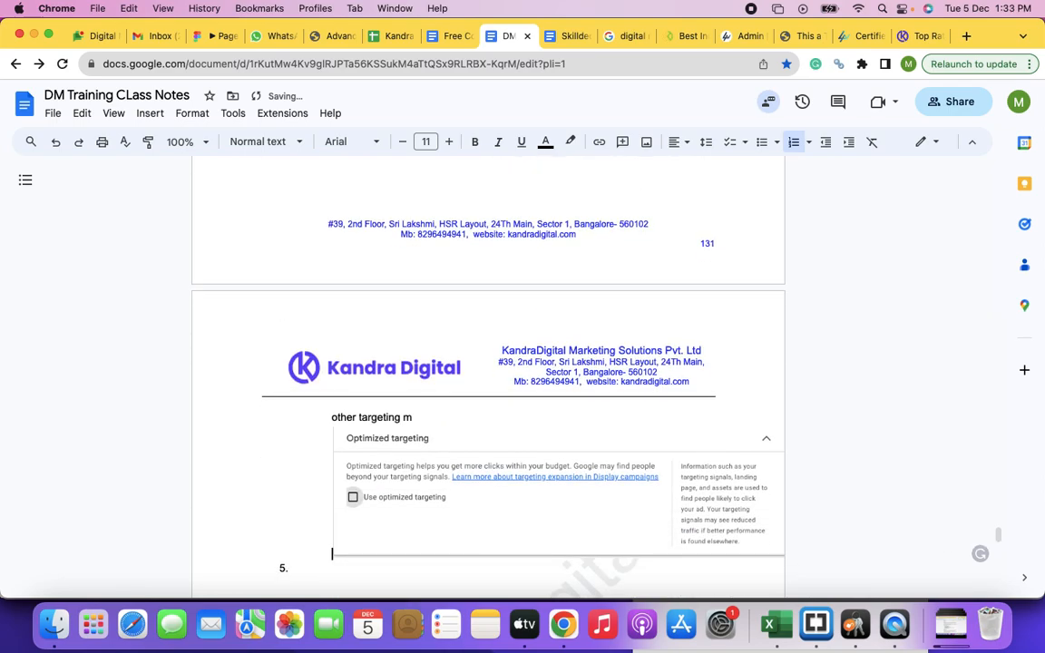
text(ethods always pi)
text(ioritize them as your targeting.)
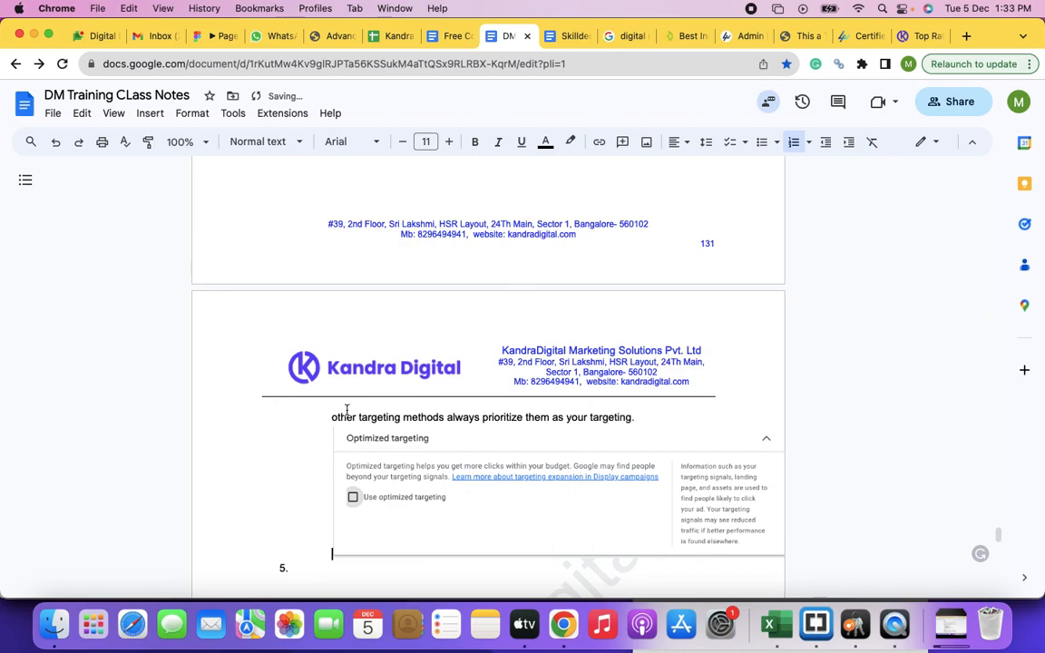
Step: Place the cursor on empty item 5, then switch to the Google Ads campaign and expand the additional targeting options
scroll(396, 466, down, 4)
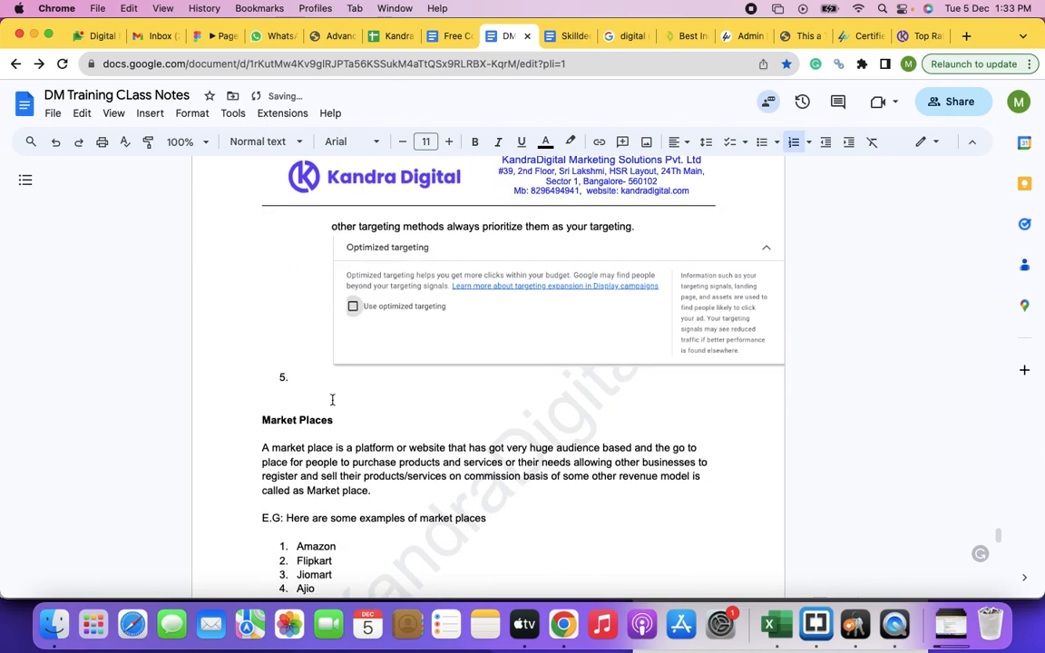
click(318, 381)
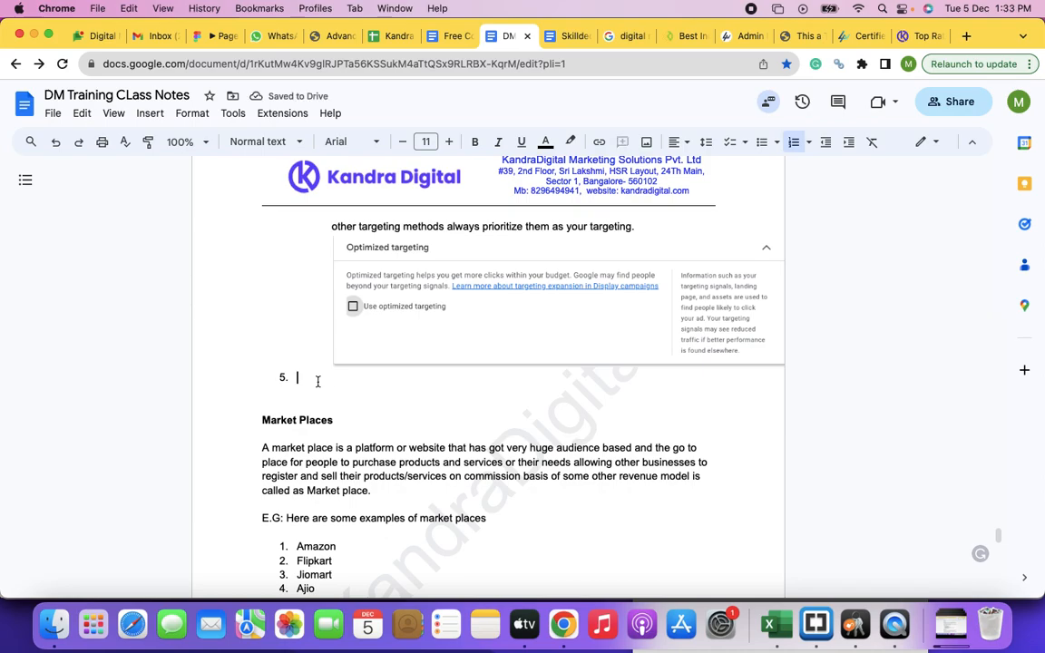
scroll(461, 292, up, 8)
scroll(461, 292, up, 2)
scroll(460, 292, down, 7)
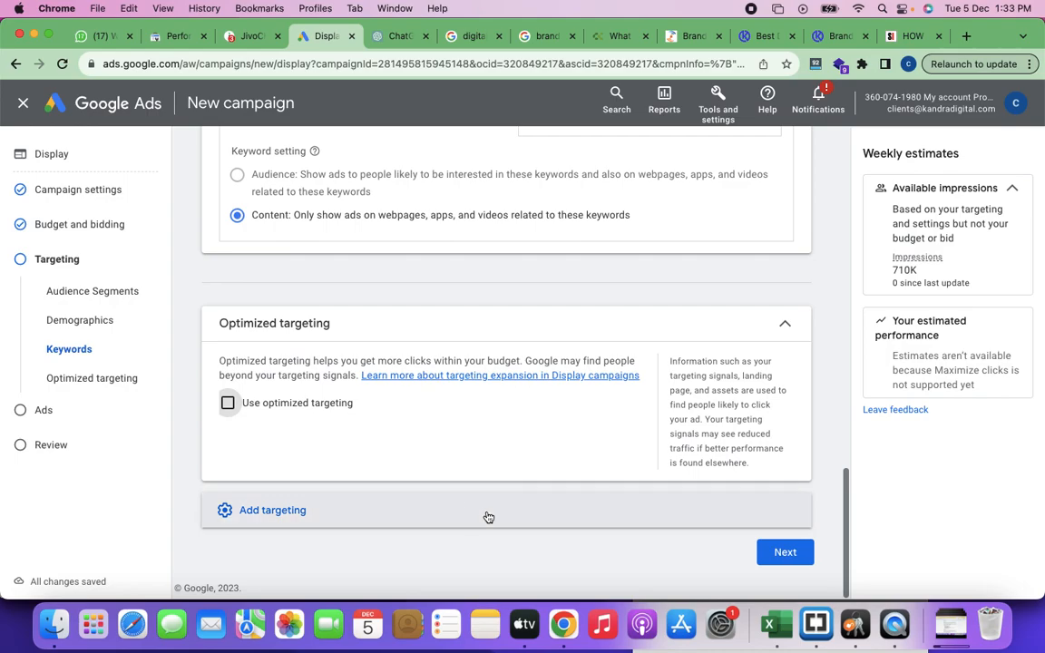
click(488, 517)
scroll(490, 427, down, 2)
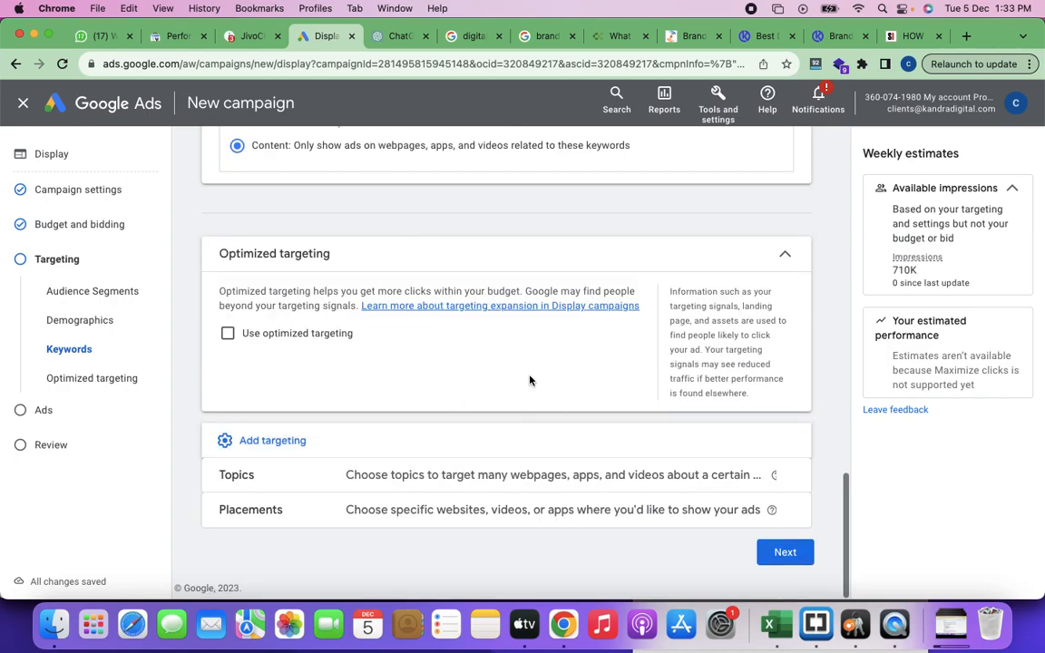
Step: Add Topics targeting to the campaign and bring its list of targetable topics into view
click(415, 481)
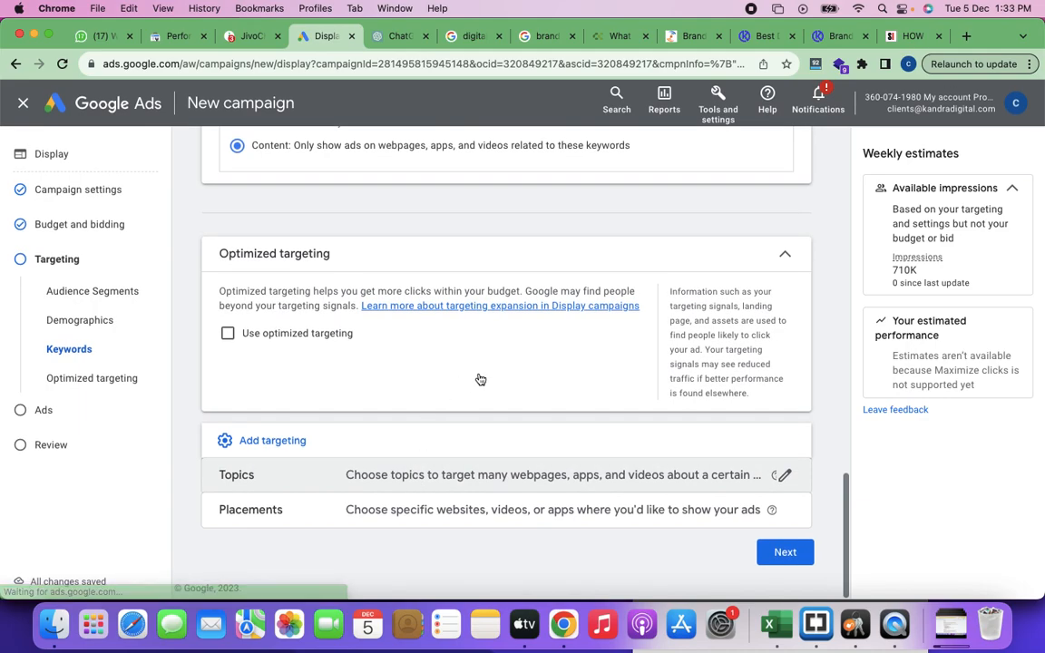
scroll(489, 380, down, 5)
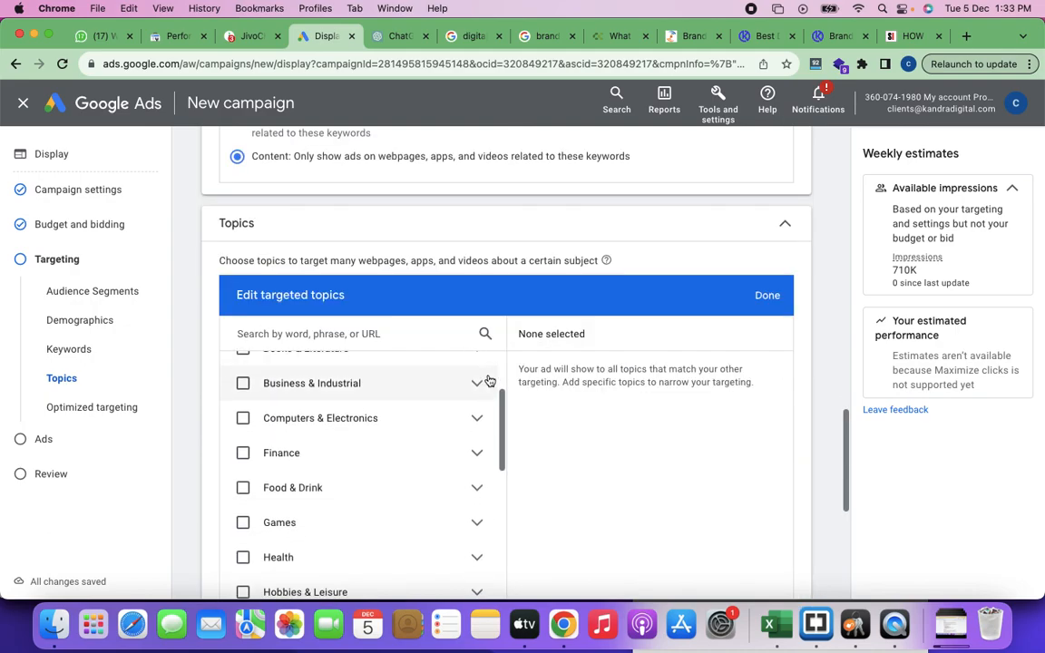
scroll(380, 485, up, 1)
scroll(380, 484, up, 5)
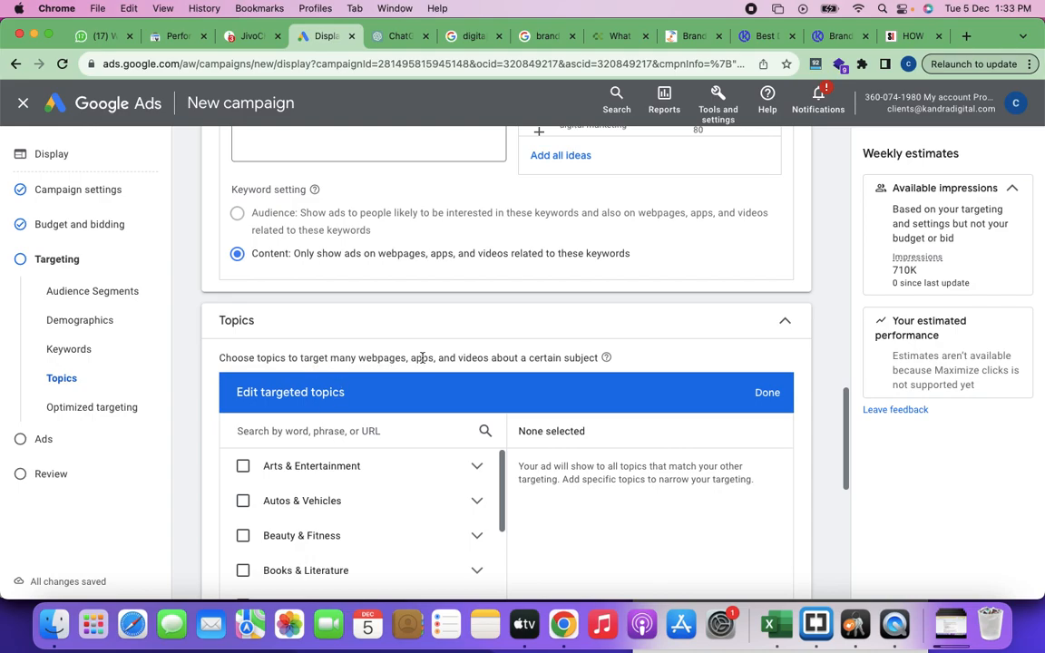
Step: Examine the topic categories available under Topics targeting, from Arts & Entertainment through World Localities
scroll(649, 359, down, 1)
scroll(648, 360, down, 3)
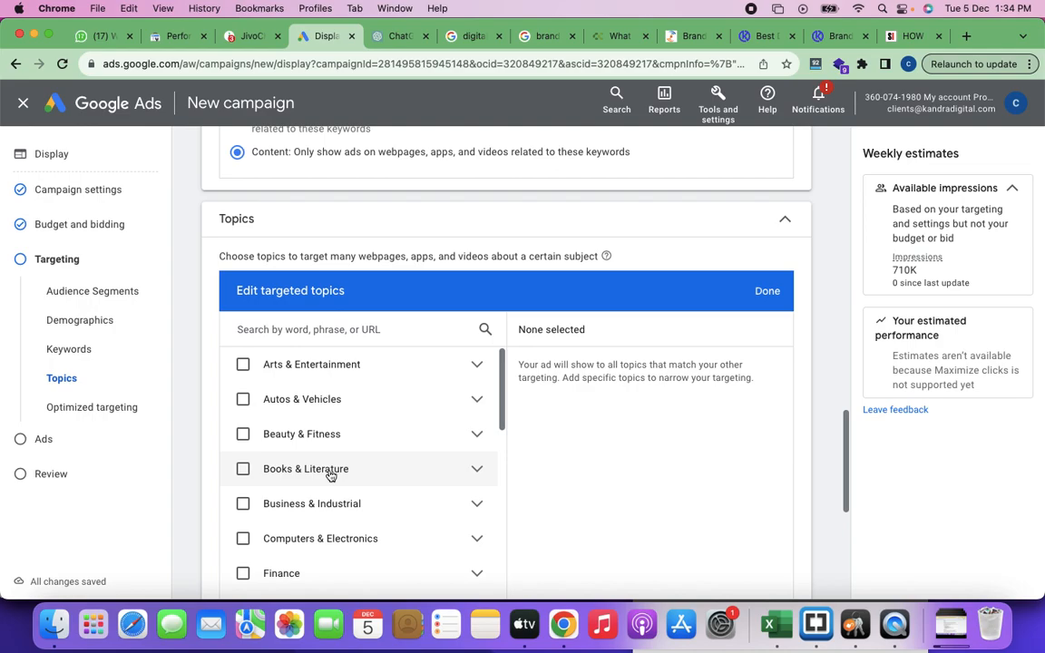
scroll(331, 475, down, 10)
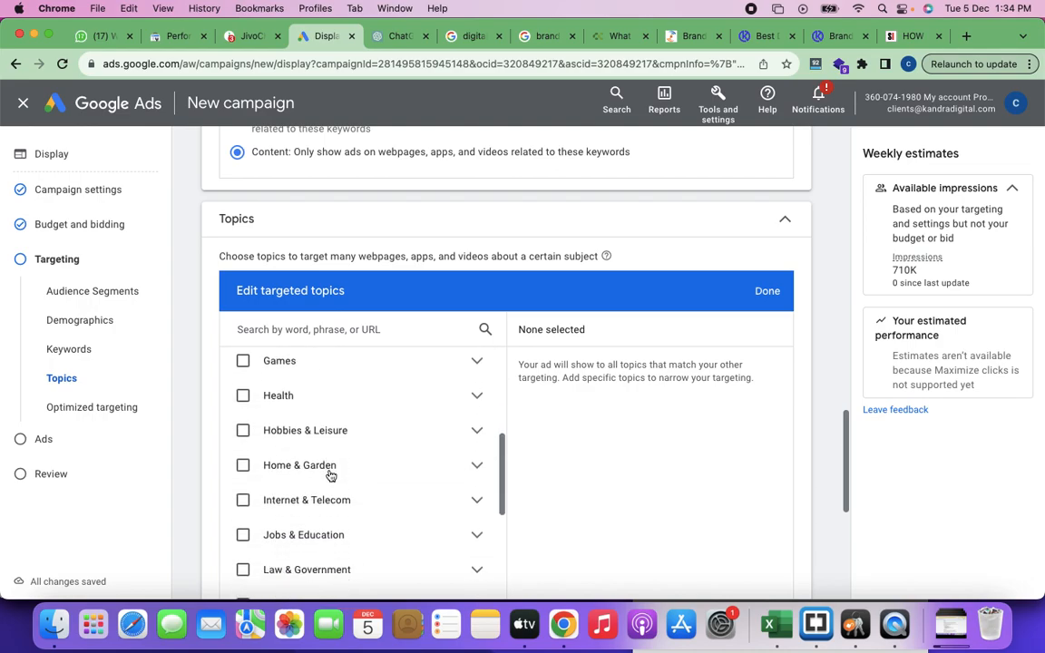
scroll(331, 476, down, 8)
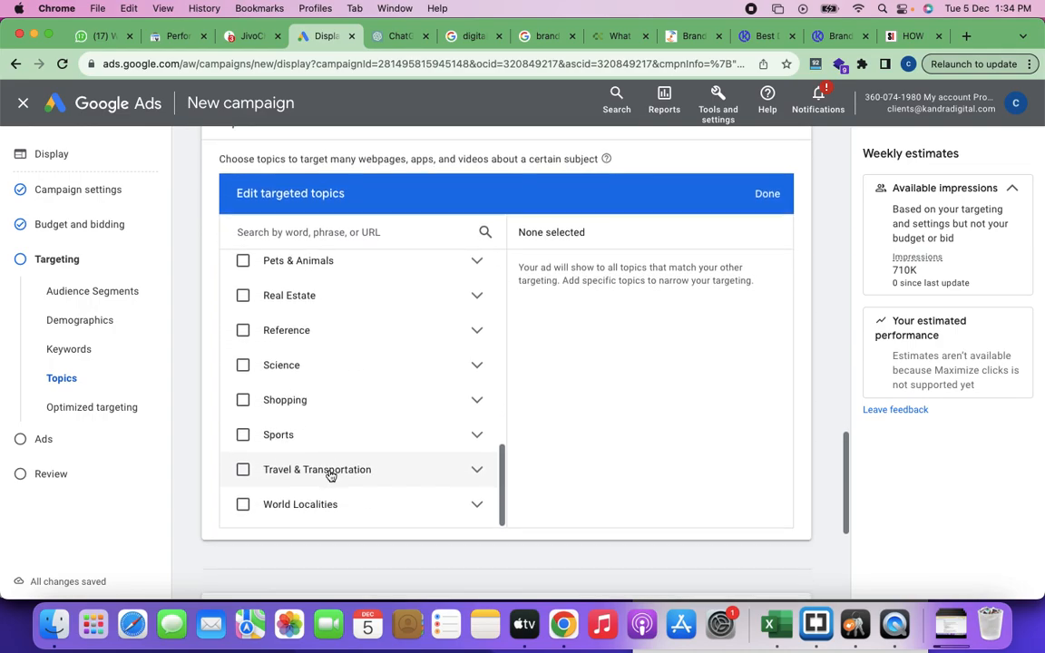
scroll(331, 476, up, 15)
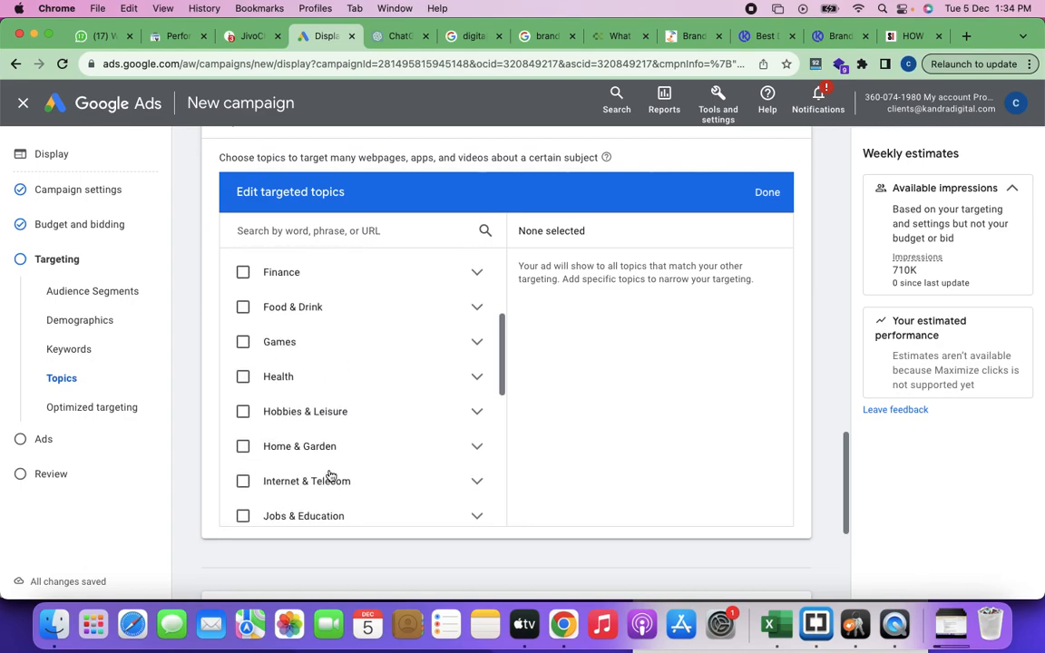
scroll(330, 476, up, 2)
scroll(273, 483, down, 5)
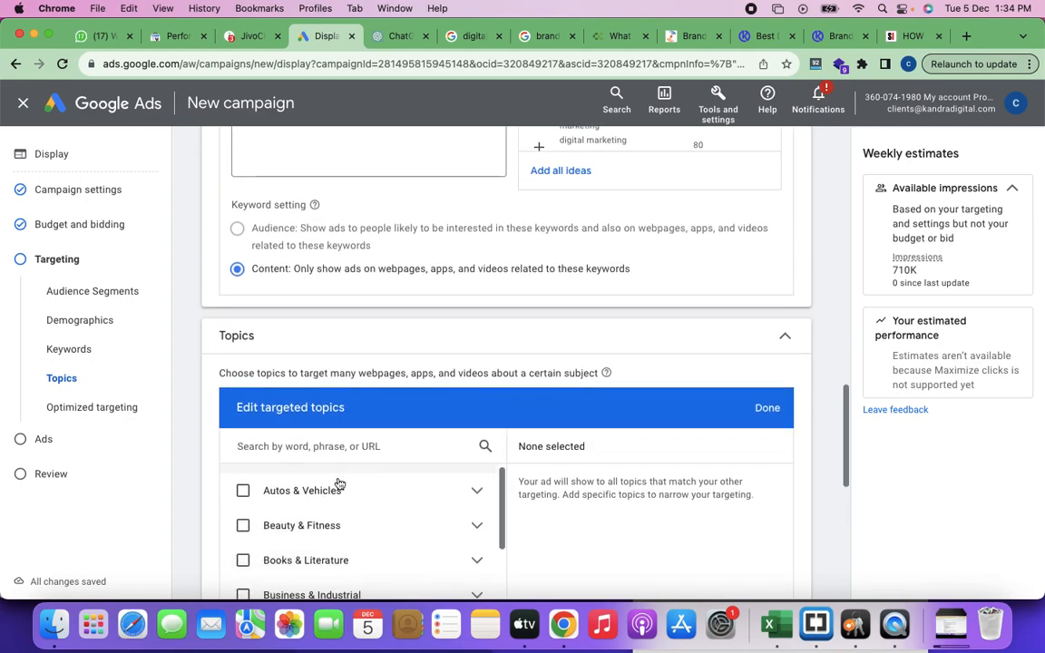
scroll(400, 497, up, 6)
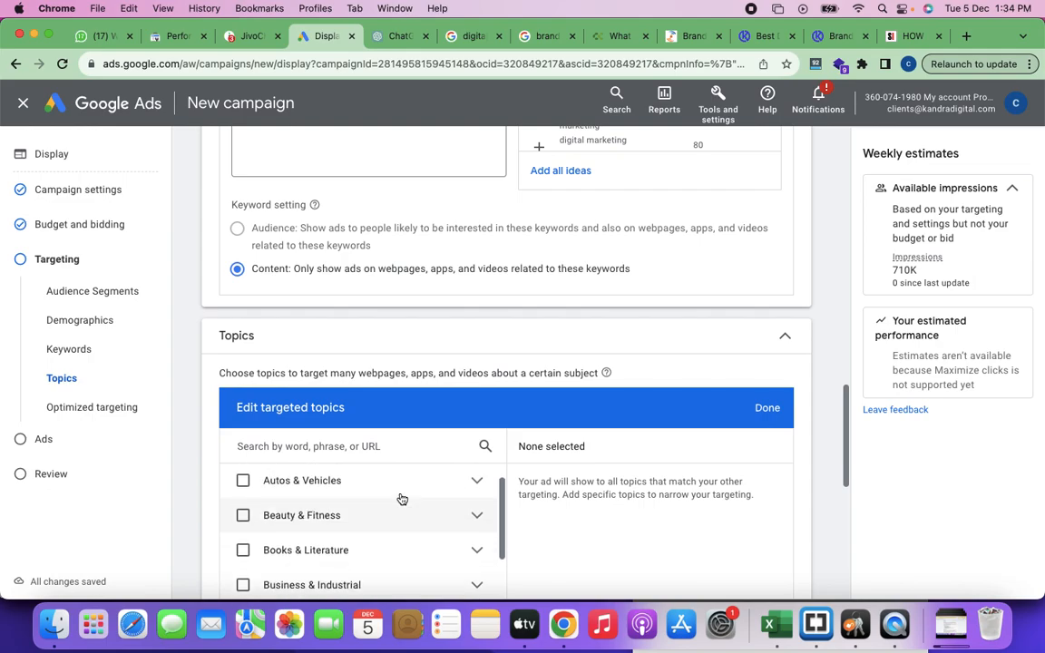
scroll(498, 462, down, 10)
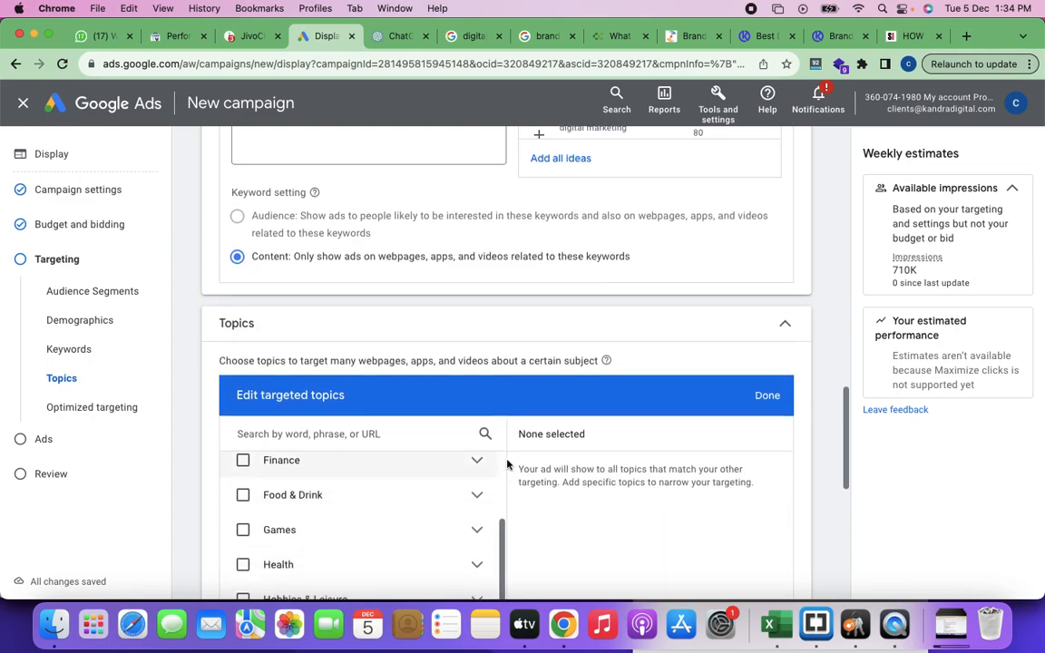
scroll(410, 520, down, 8)
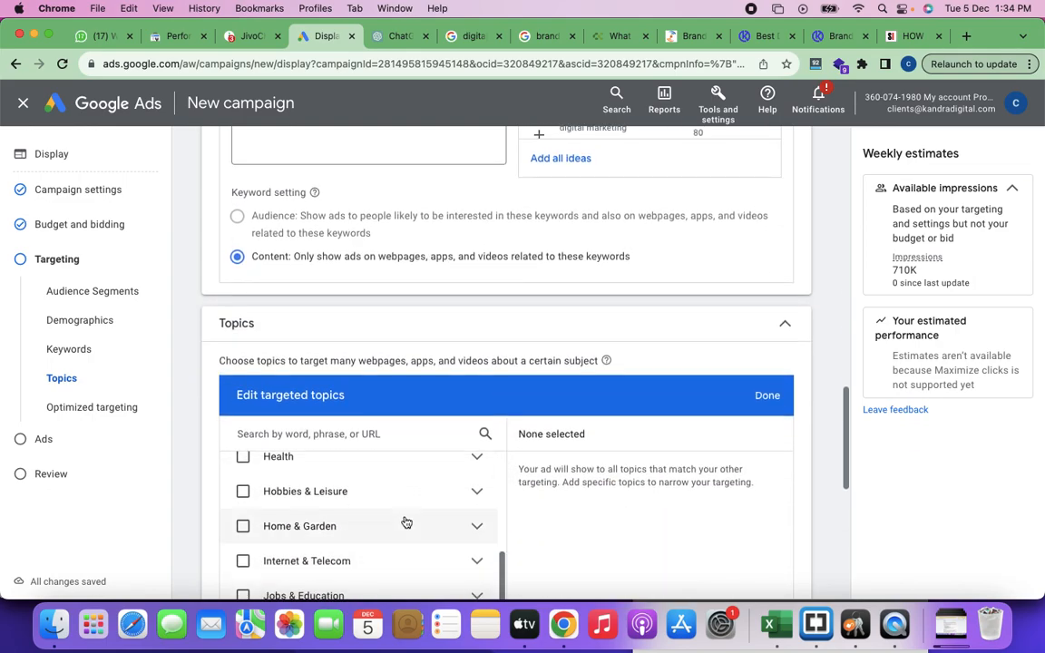
scroll(406, 522, down, 10)
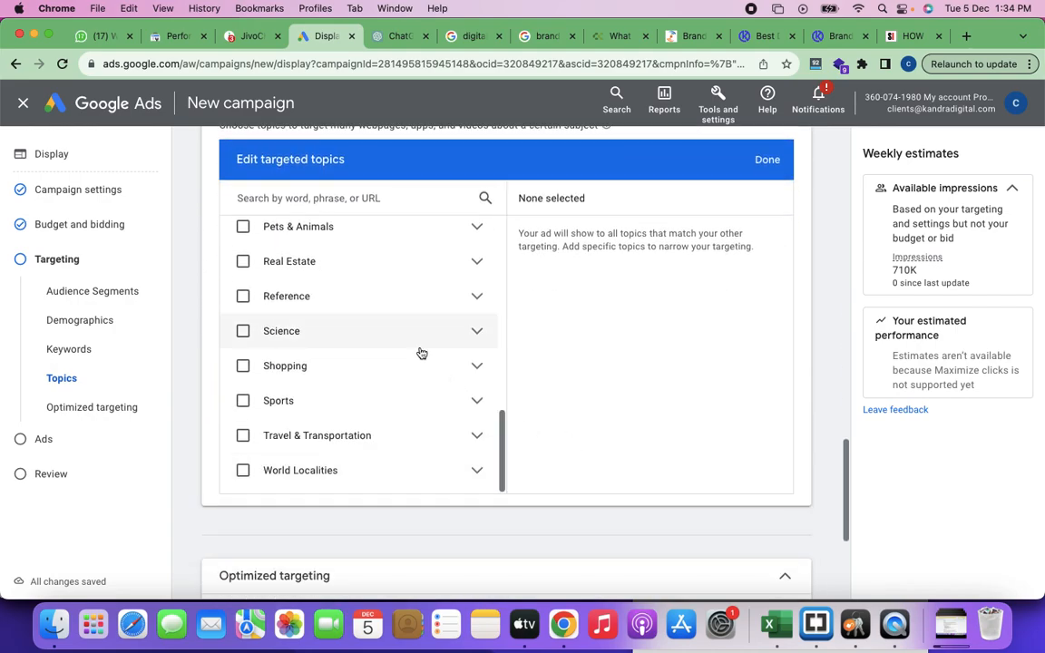
scroll(421, 353, up, 5)
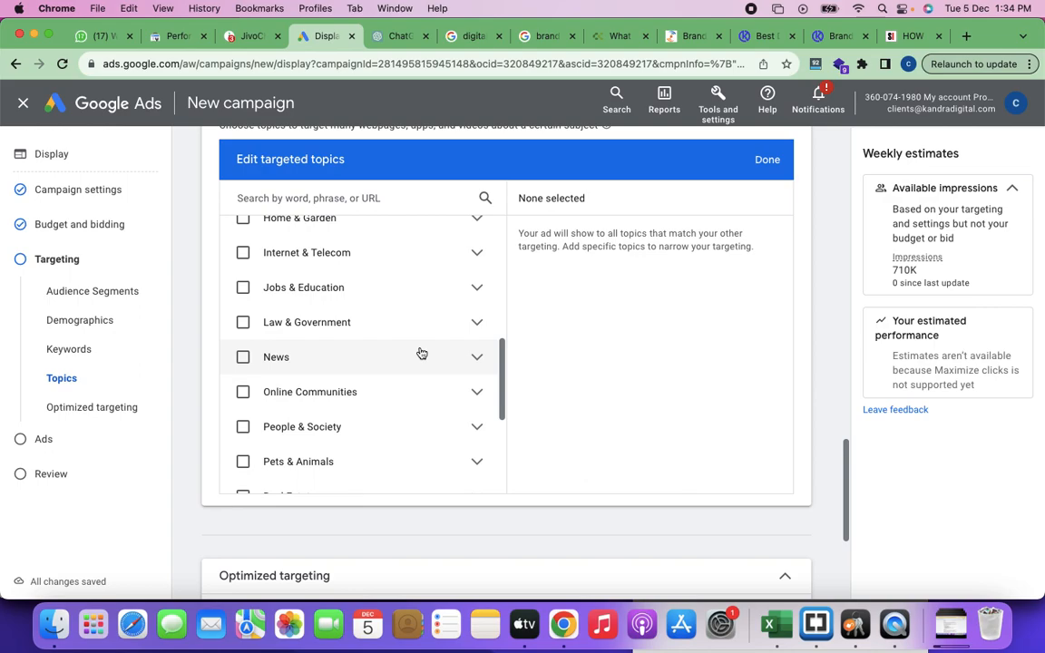
scroll(315, 350, up, 5)
scroll(315, 350, up, 8)
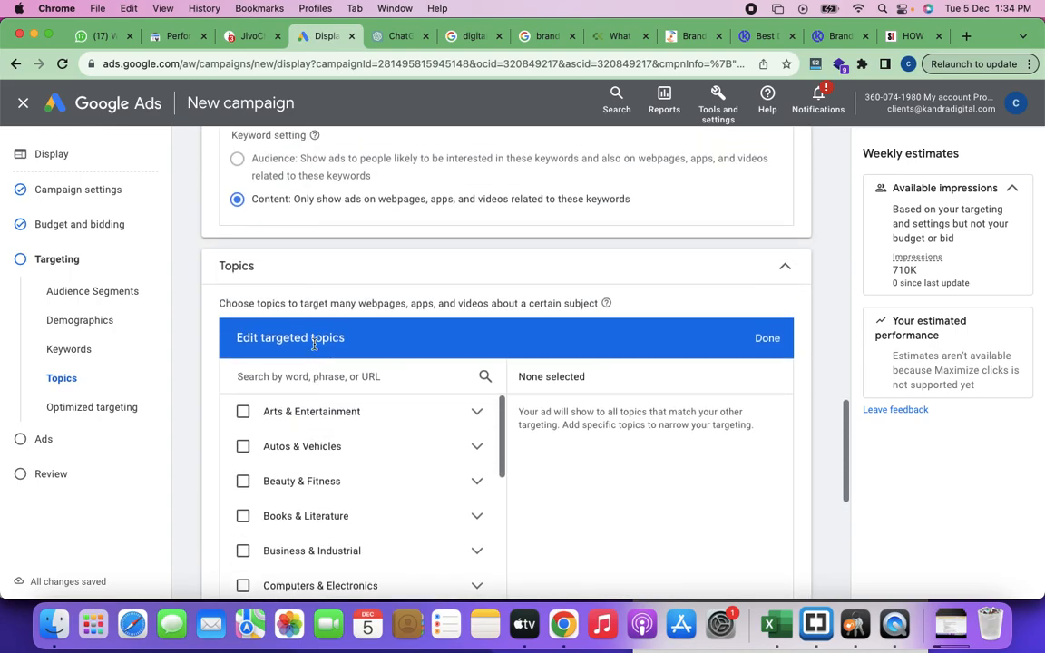
scroll(315, 345, down, 2)
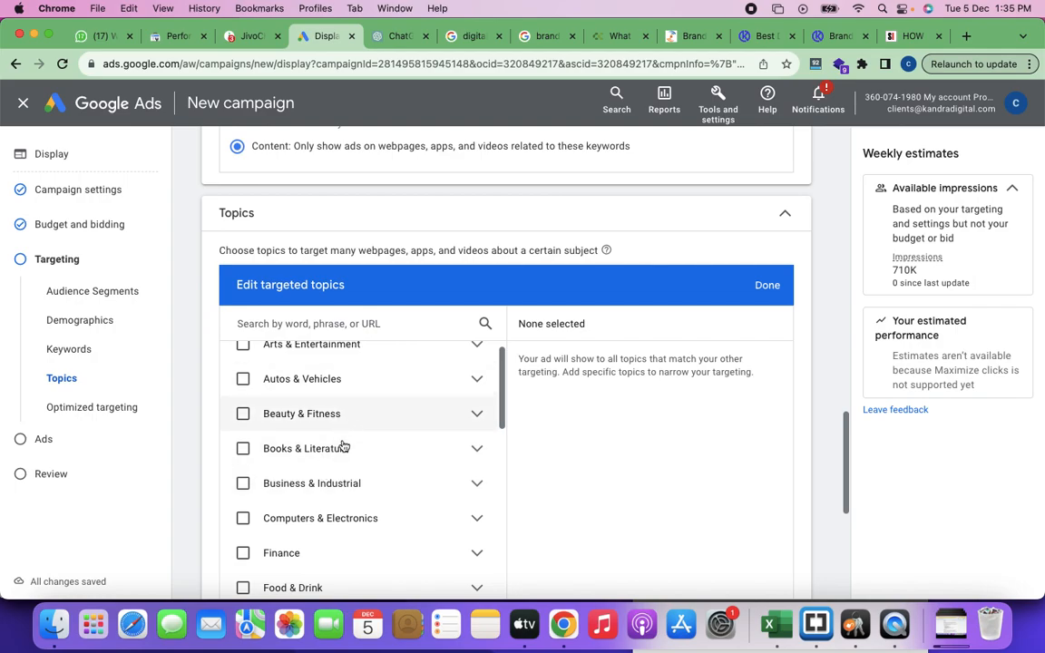
scroll(363, 471, up, 1)
scroll(363, 471, up, 2)
scroll(361, 469, down, 2)
scroll(362, 469, up, 1)
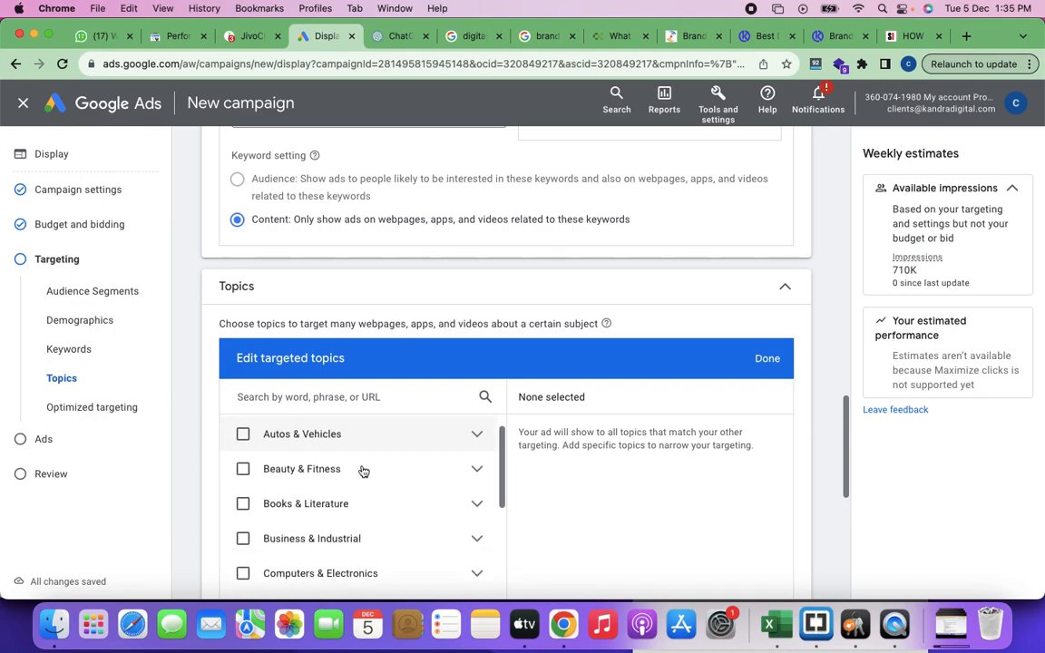
scroll(634, 503, down, 3)
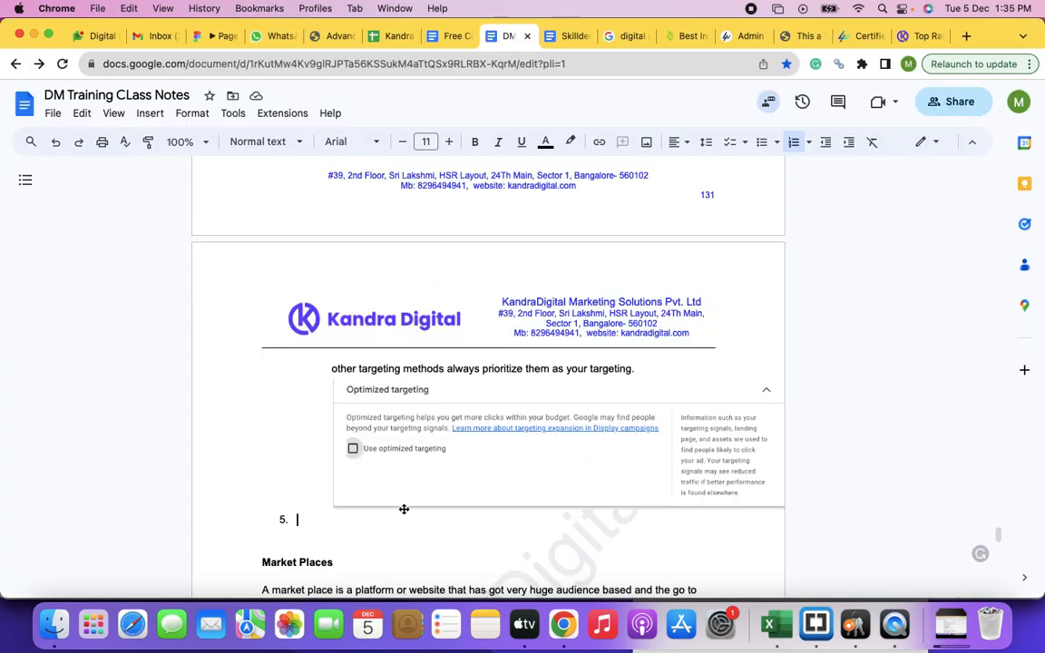
Step: Switch to the class notes and start item 5 with "Topics: The audicne are more interested in these types of topics"
text(Topics)
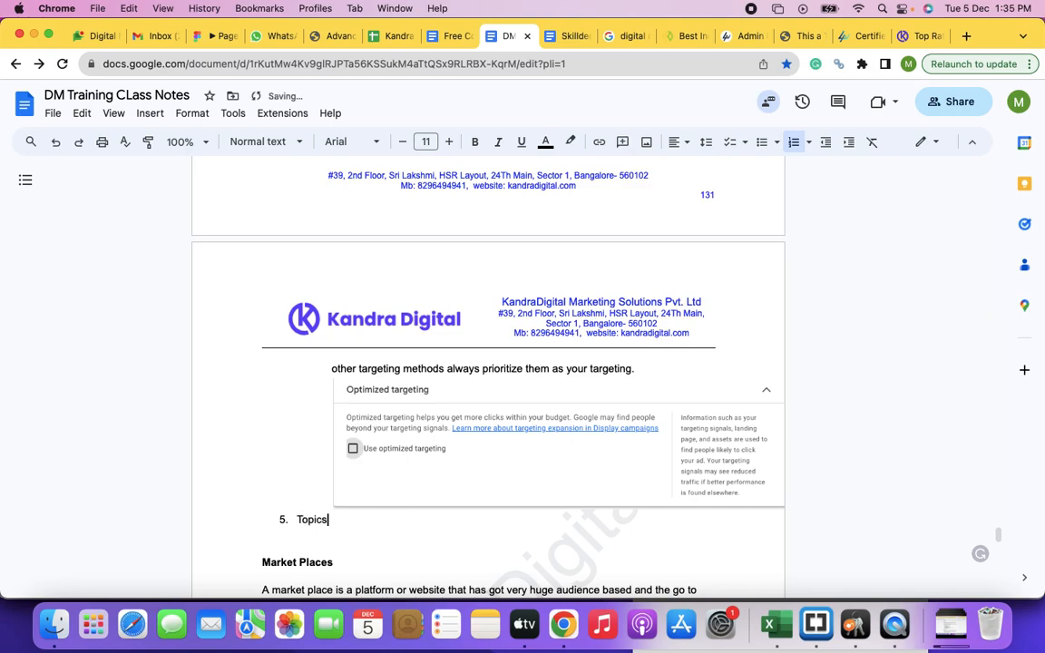
text(: The audicne are more )
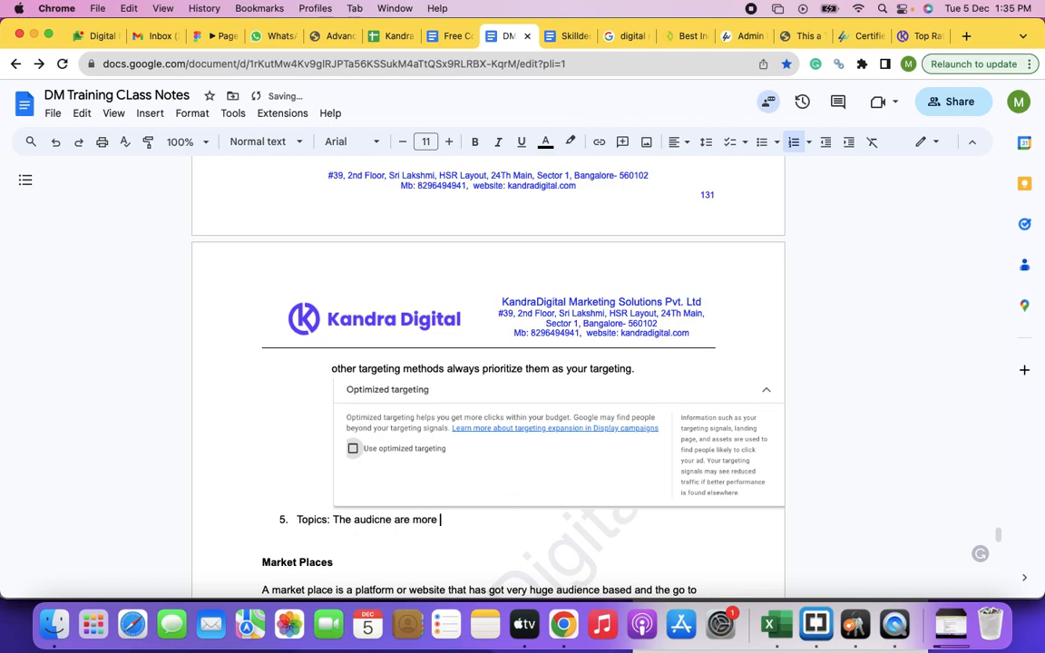
text(interested in these types fo)
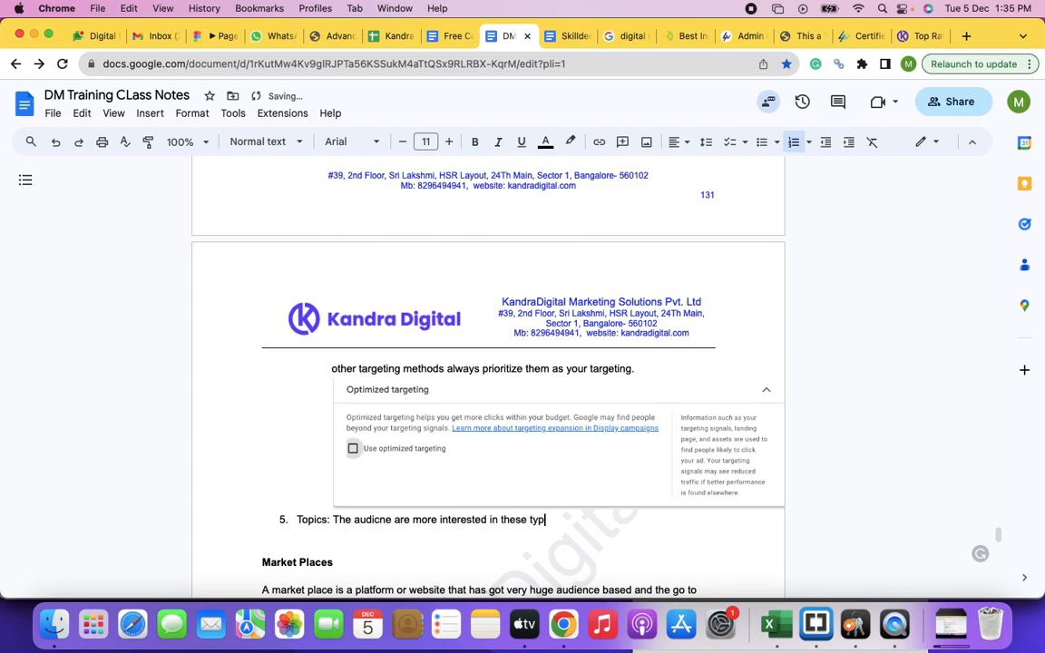
key(BackSpace)
key(BackSpace)
text(of topics)
text( available und)
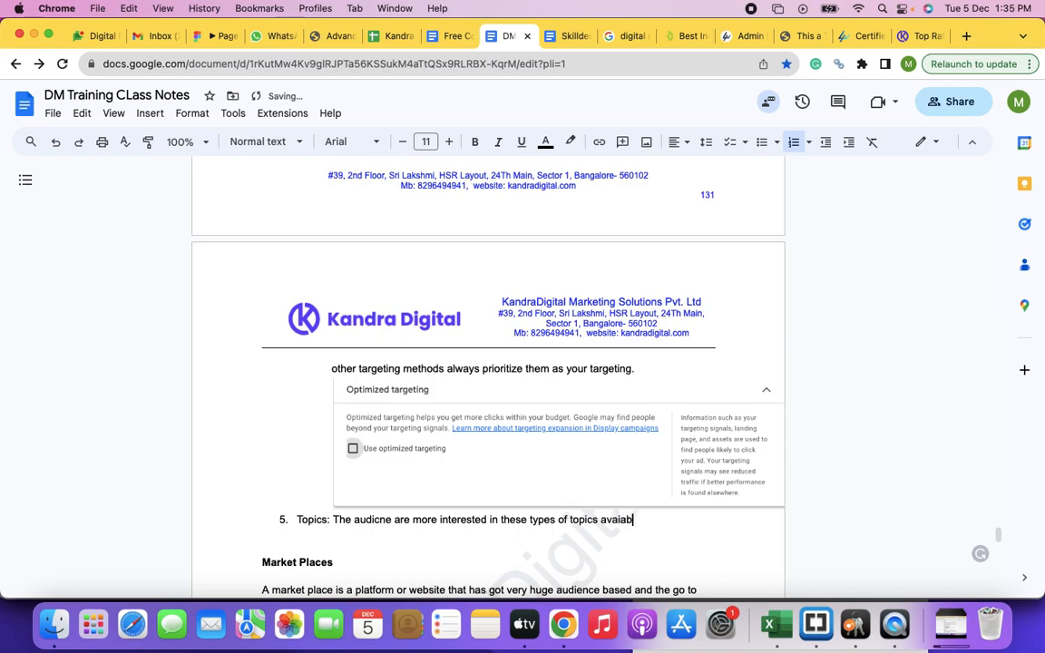
text(e)
text(r this tar)
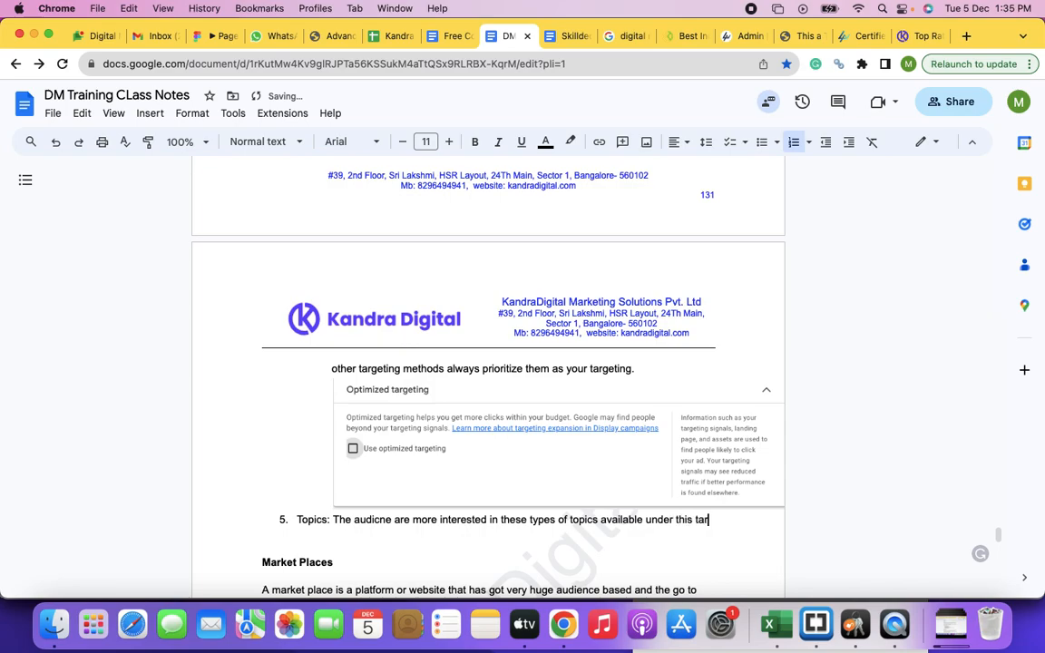
text(geting an you)
Step: Continue item 5 with "available under this targeting and you can decide to"
key(BackSpace)
key(BackSpace)
key(BackSpace)
key(BackSpace)
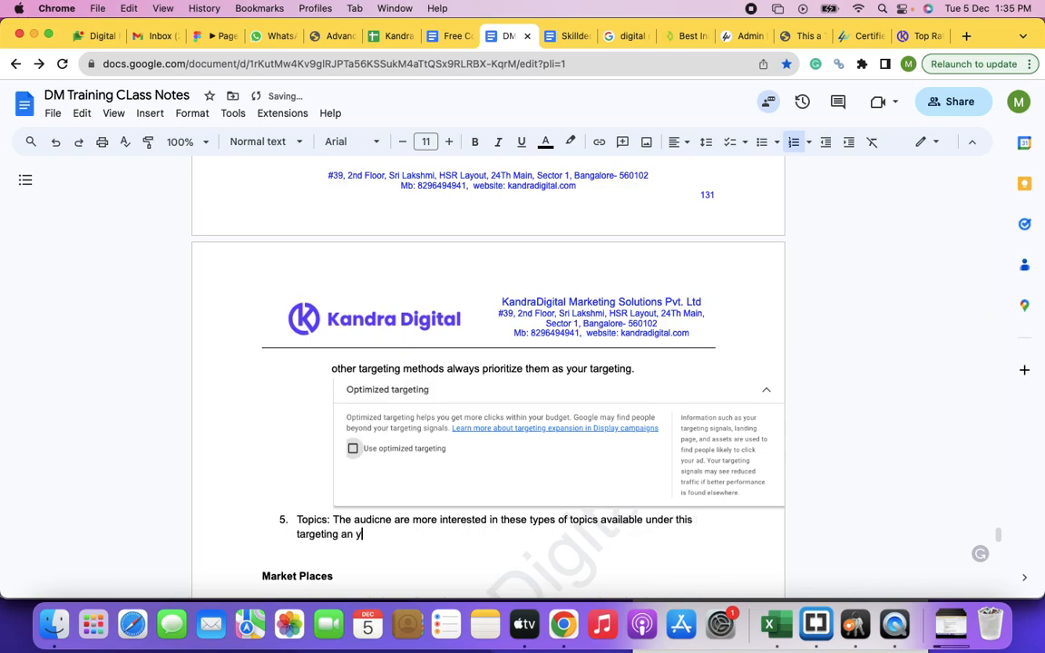
text(d you can deci)
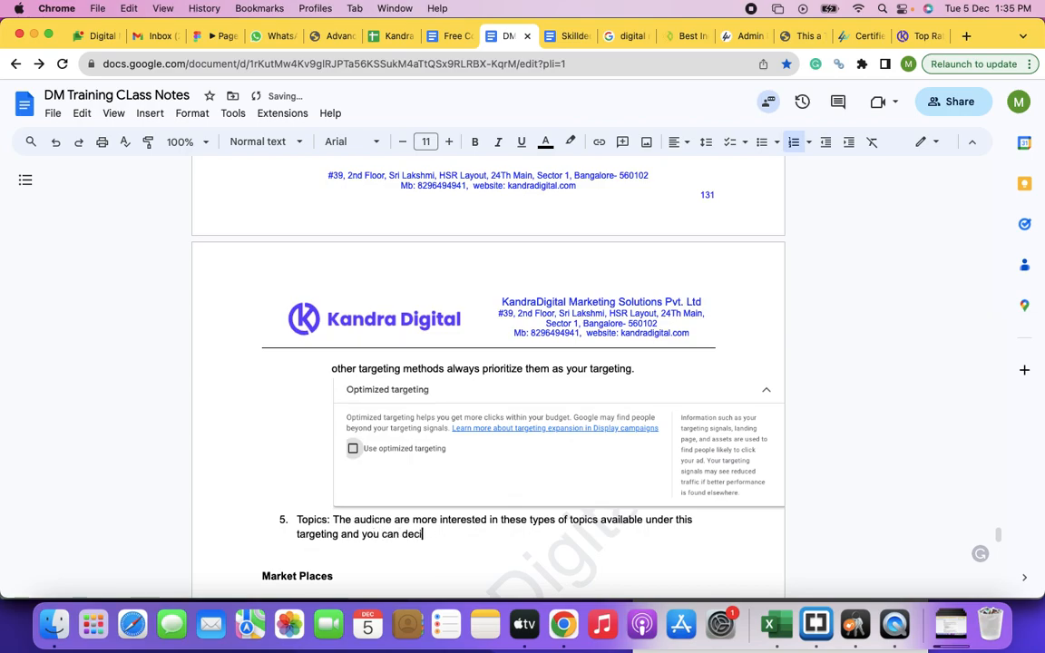
text(de to show to audiences based on the topics they are inte)
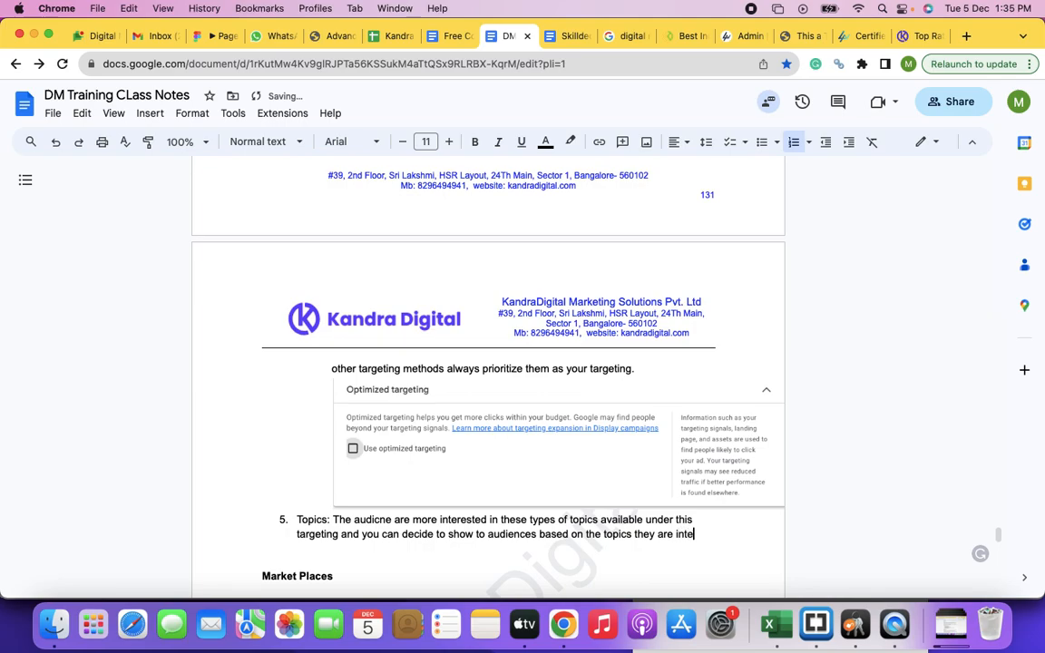
Step: Extend item 5 with "show to audiences based on the topics they are interested in"
key(BackSpace)
text(erested in, or)
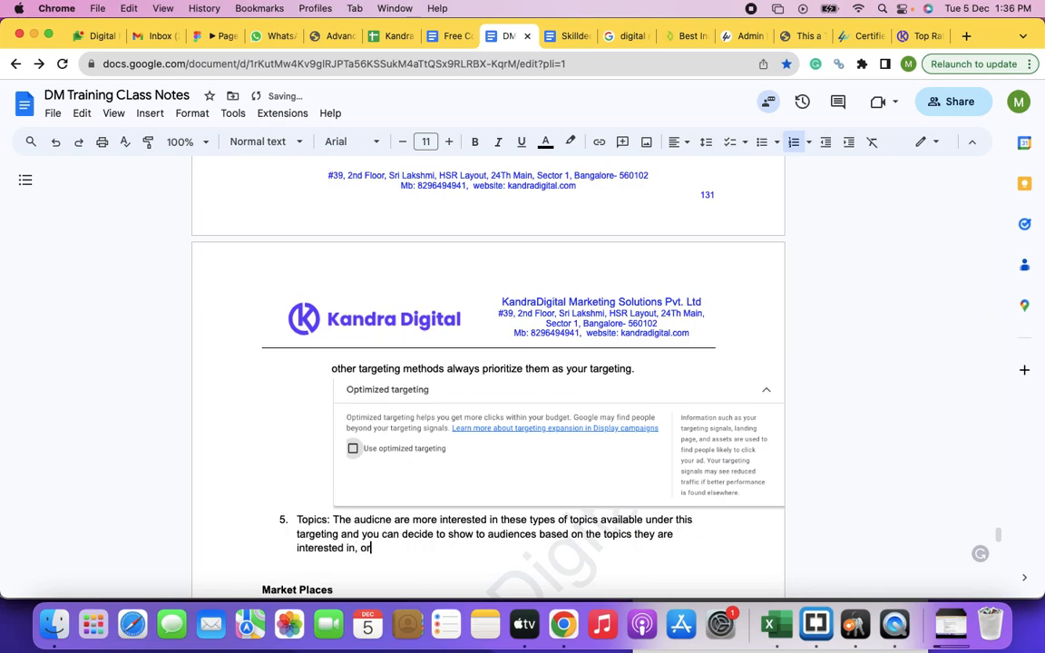
text( you can exclude based on the toic)
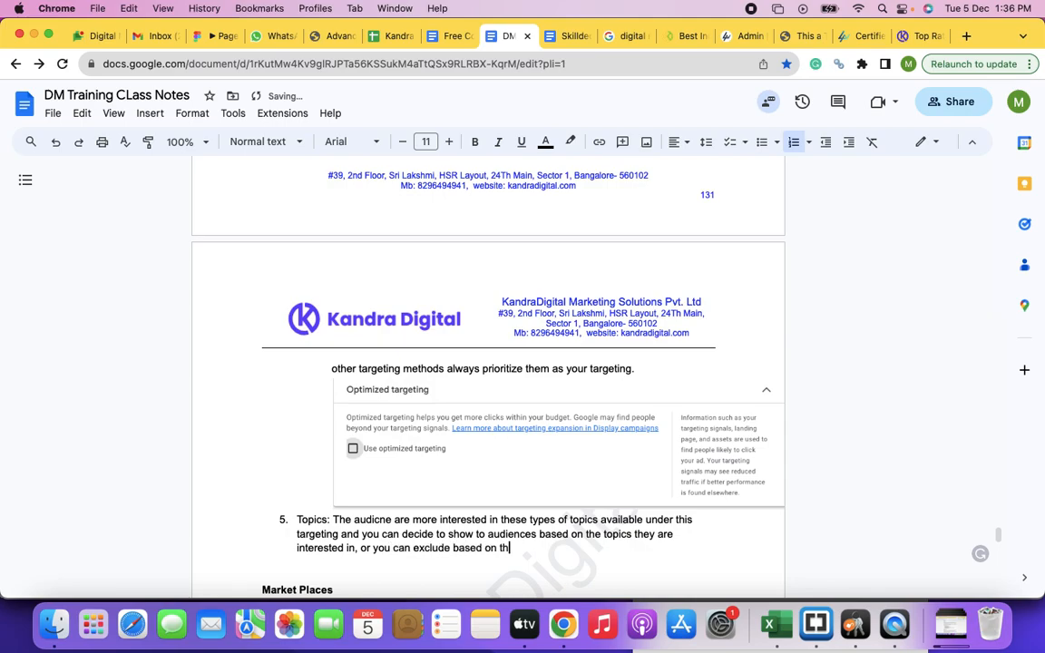
Step: Finish item 5 with ", or you can exclude based on the topics they are interested in." and start item 6
key(BackSpace)
key(BackSpace)
text(pics they are)
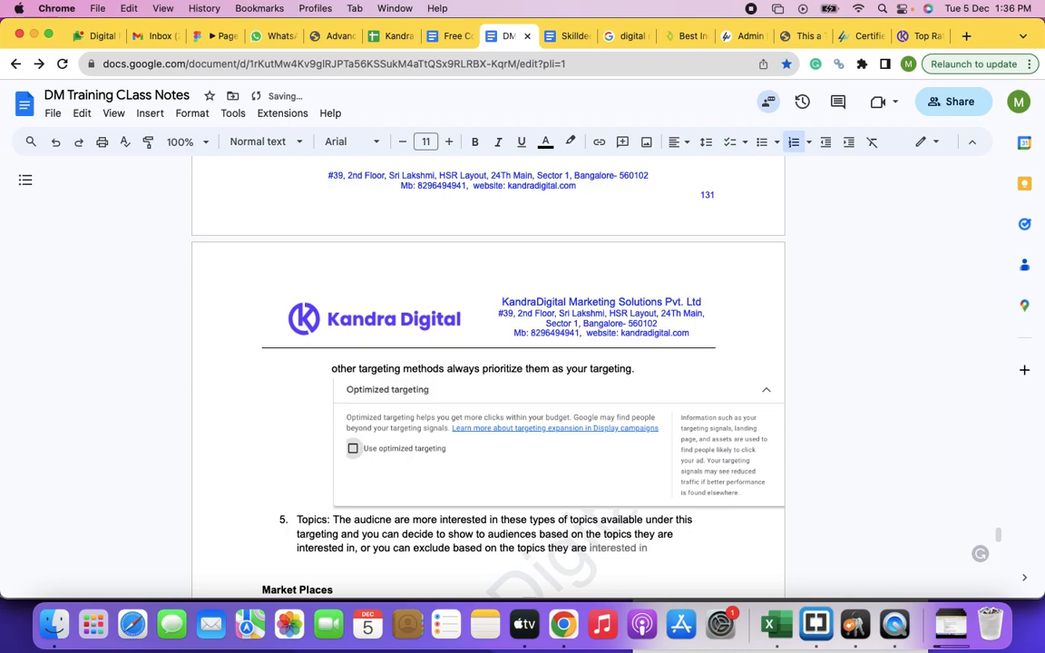
key(Tab)
key(Return)
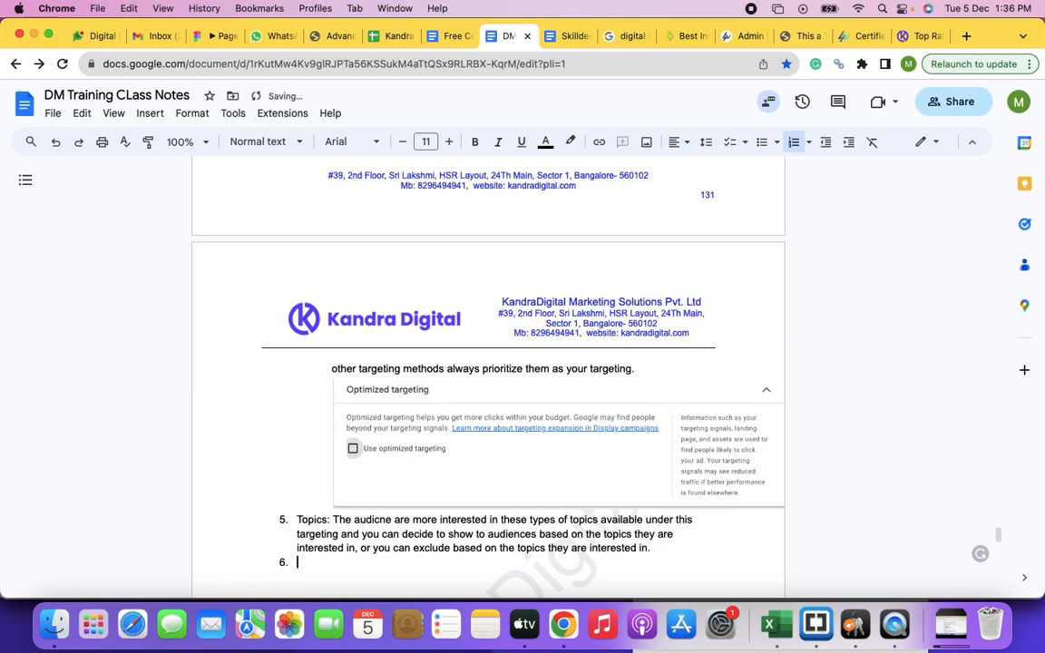
Step: Capture a screenshot of the Topics section in Google Ads and paste it below the item 5 text in the notes
key(super+grave)
key(super+grave)
key(super+shift+4)
drag(207, 163, 800, 579)
click(989, 578)
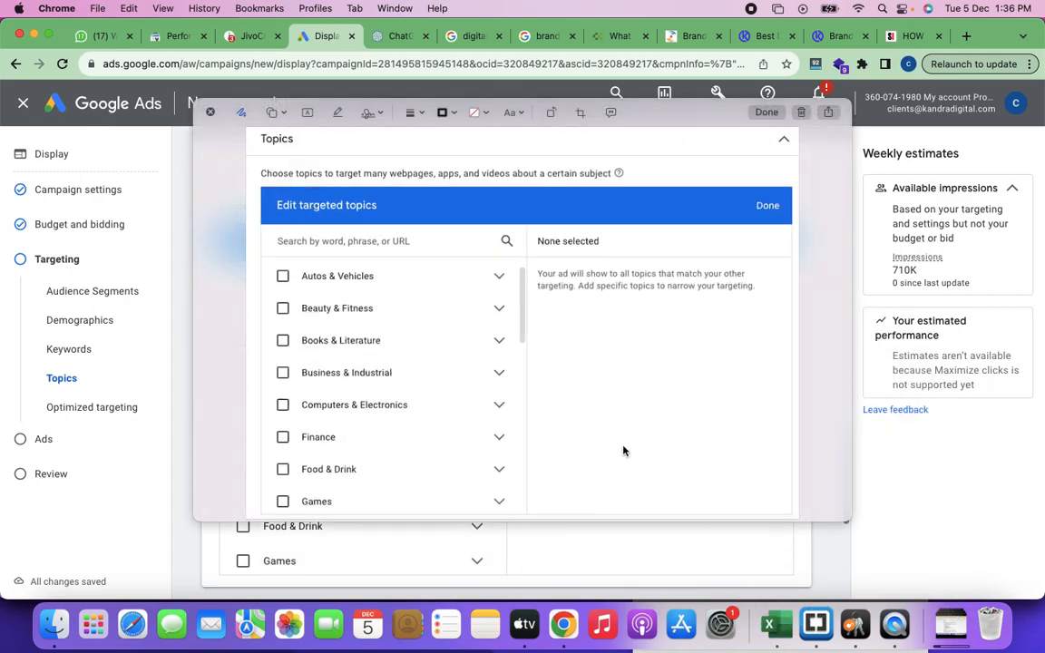
click(801, 112)
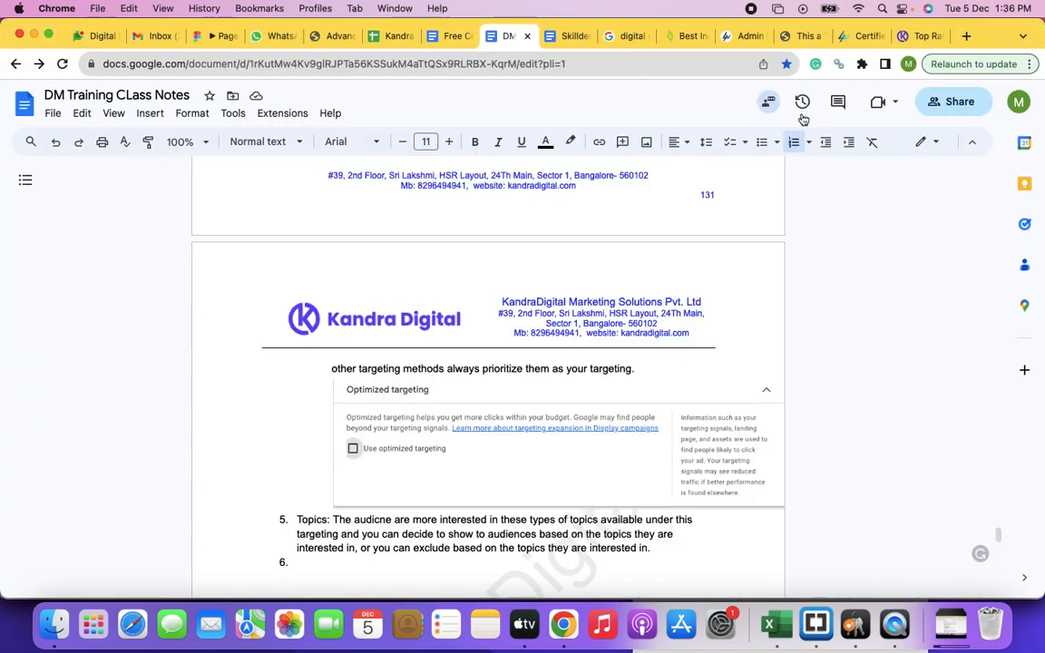
key(super+v)
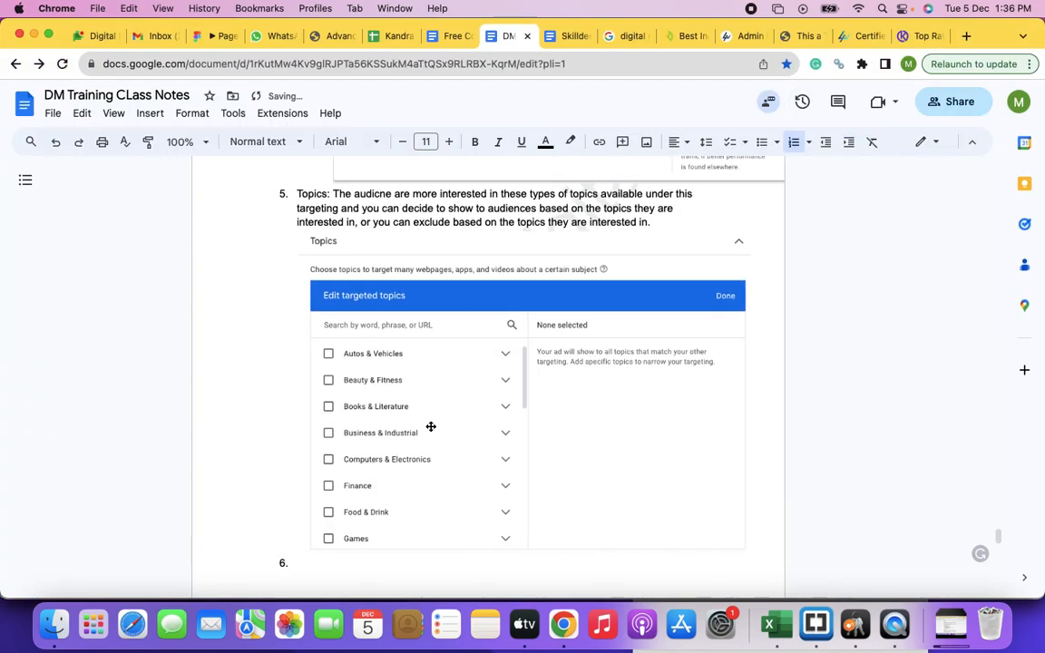
Step: Title item 6 "Placement Targeting" and start a new list line below it
scroll(427, 426, down, 3)
click(317, 418)
text(Placement Targeting)
key(Return)
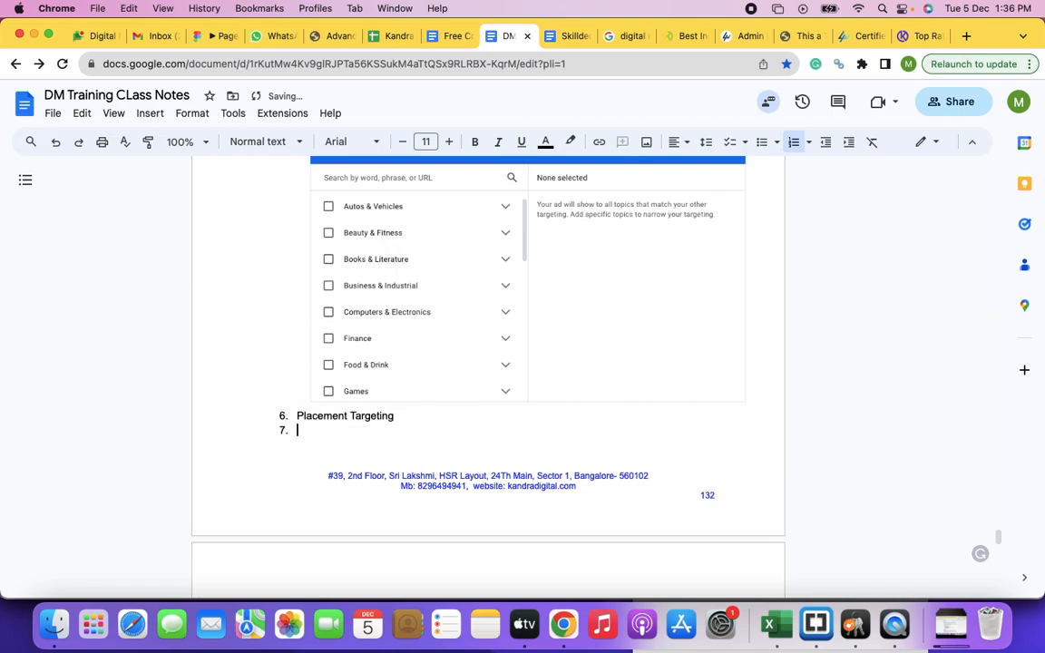
Step: Add sub-item a under item 6: "In placement targeting you can pick the websites on which you want to show the ads"
key(Tab)
text(In placemernt)
key(BackSpace)
key(BackSpace)
key(BackSpace)
text(nt ta)
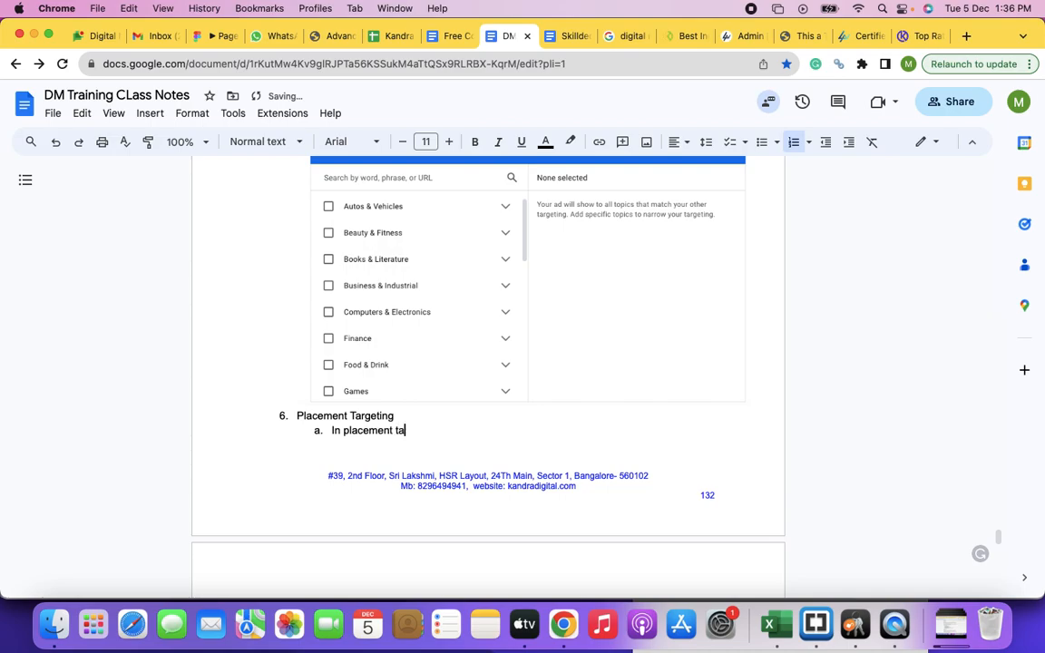
text(rgeting you can pick the )
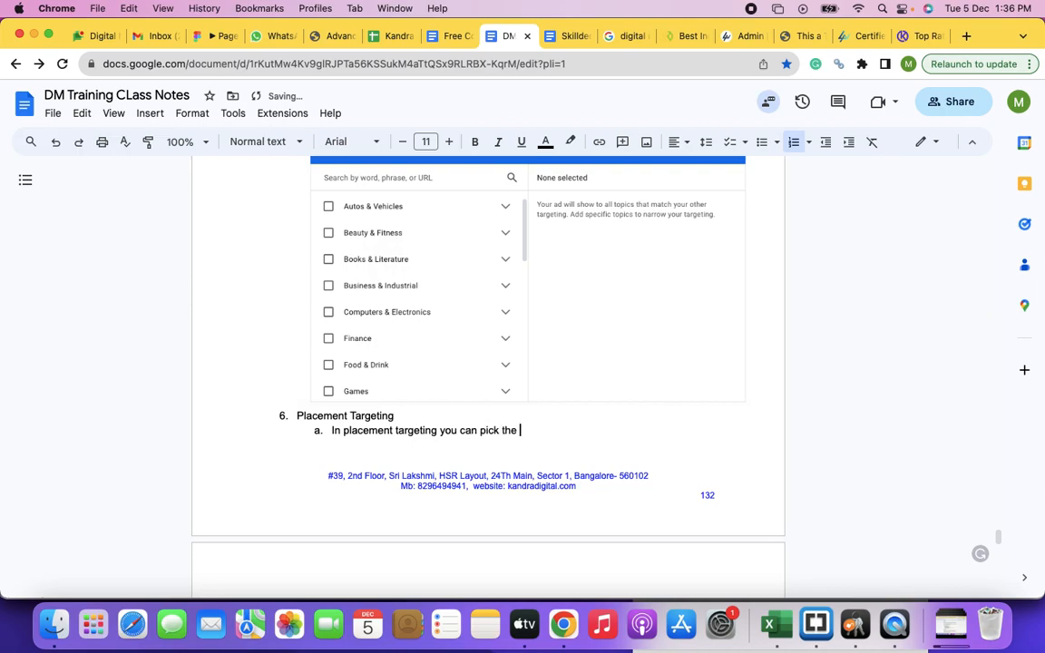
text(websites on which you want to show)
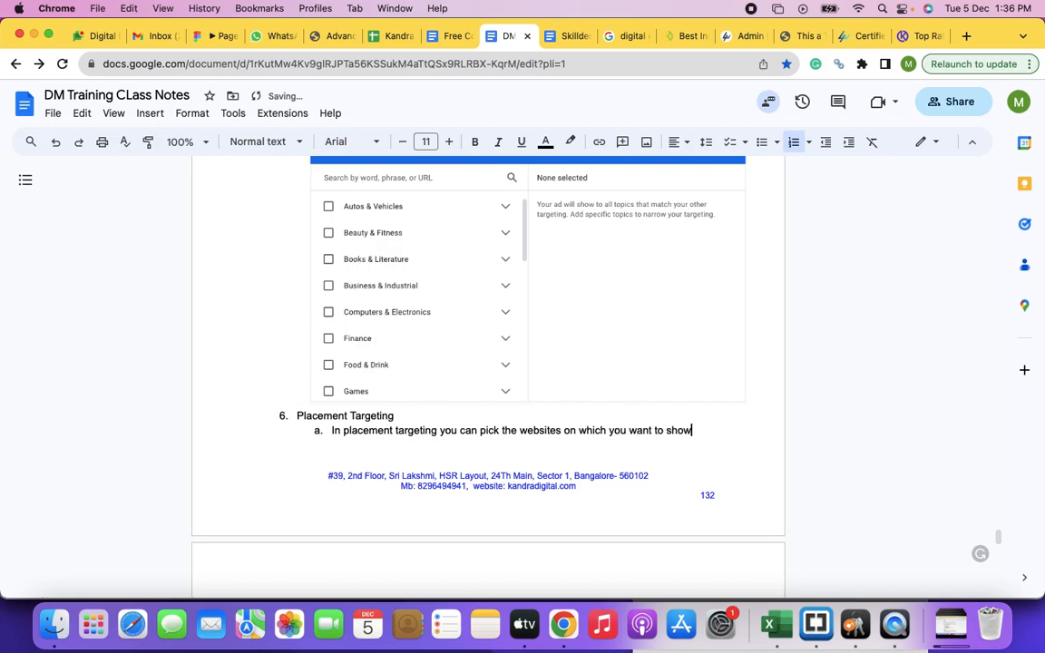
text( the ads. For)
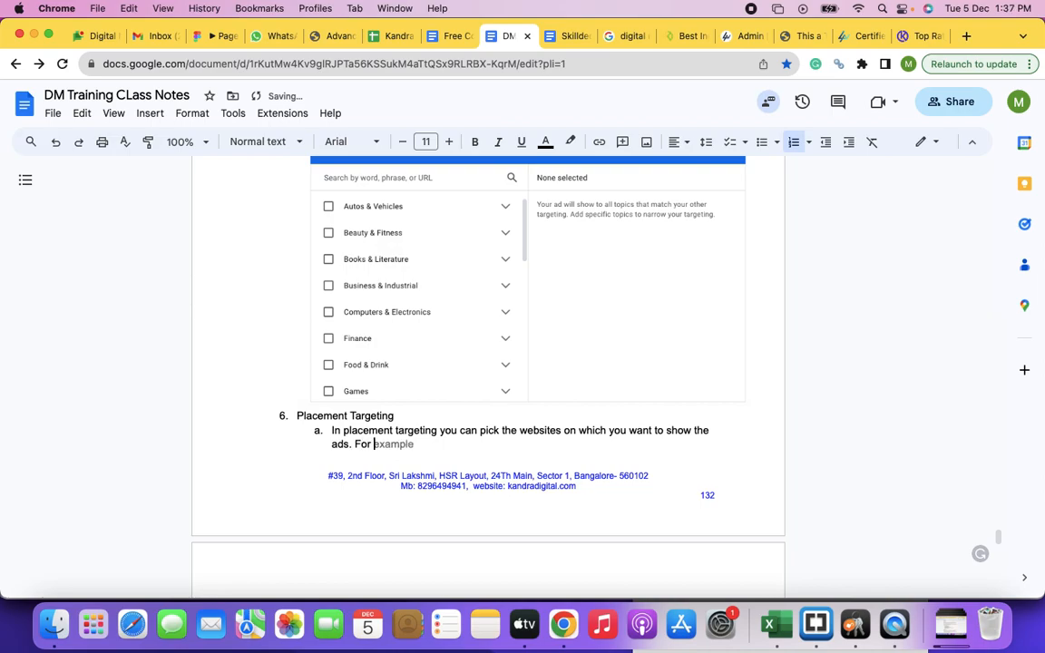
Step: Continue sub-item a with ". For example, I want to show ads only on IRCTC and i can pick this website under the targeting criteria."
key(Tab)
text(, I want to show ads on)
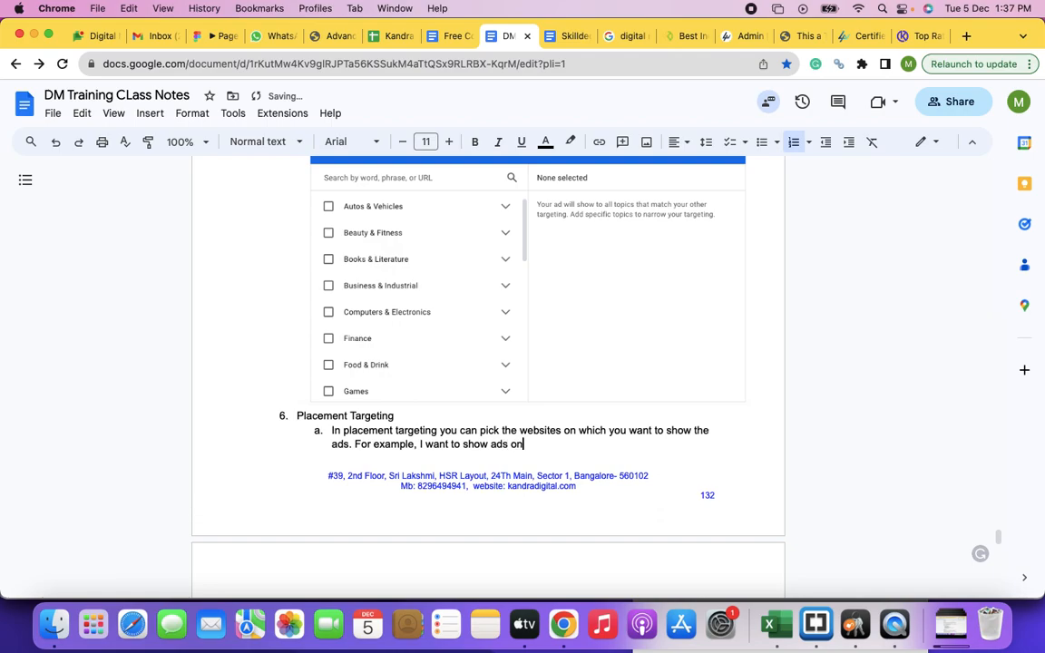
text(ly o)
text(n IRCTC and i can pick th)
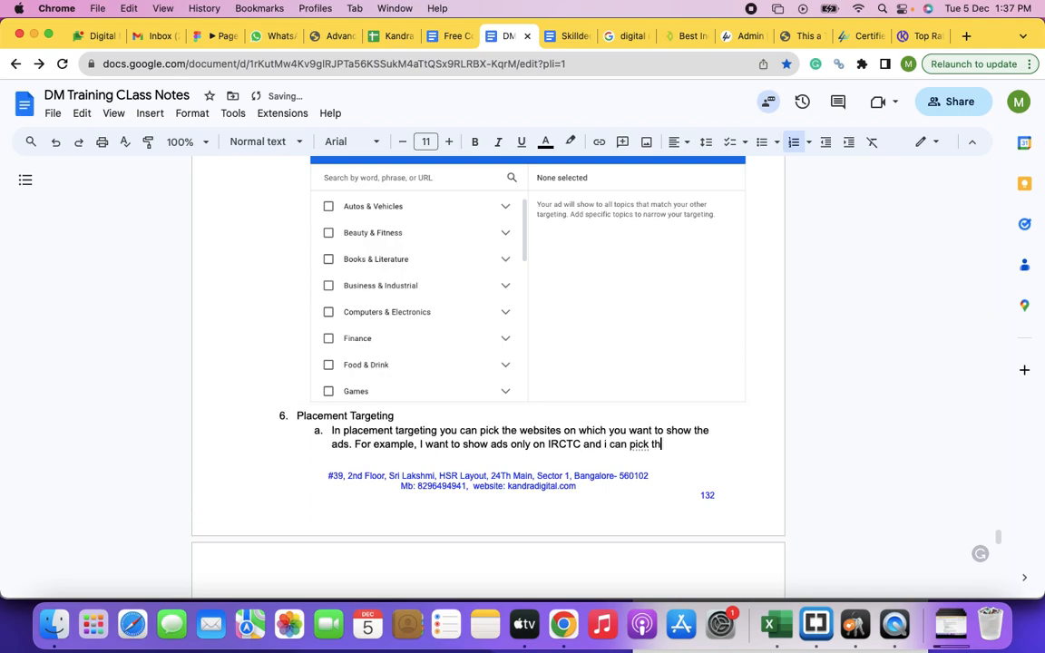
text(is website under the tar)
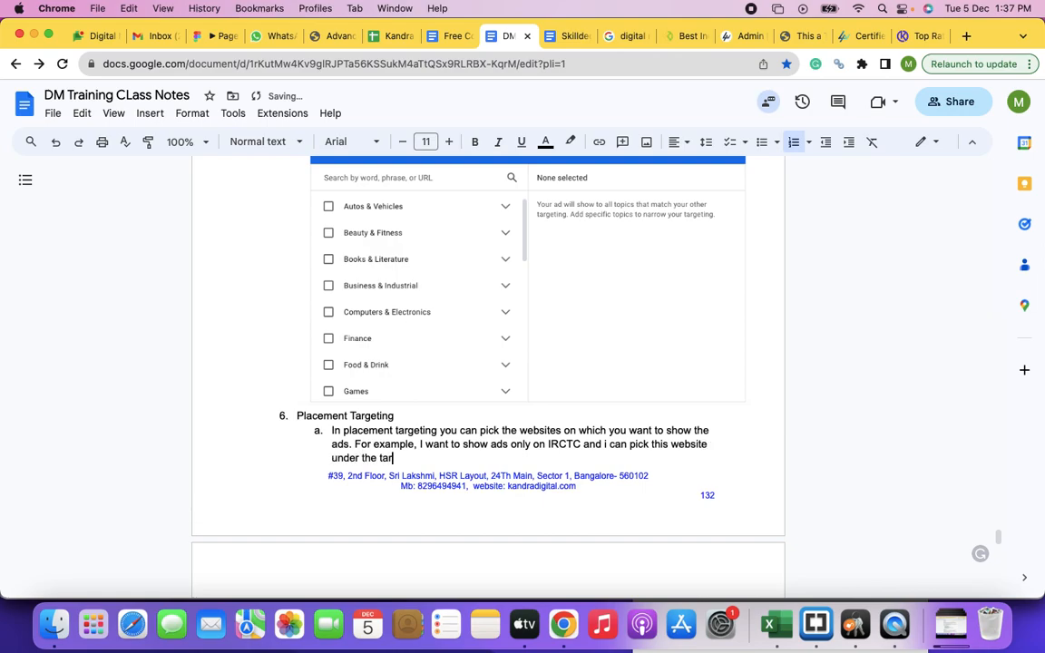
text(geting criteria. Ads will)
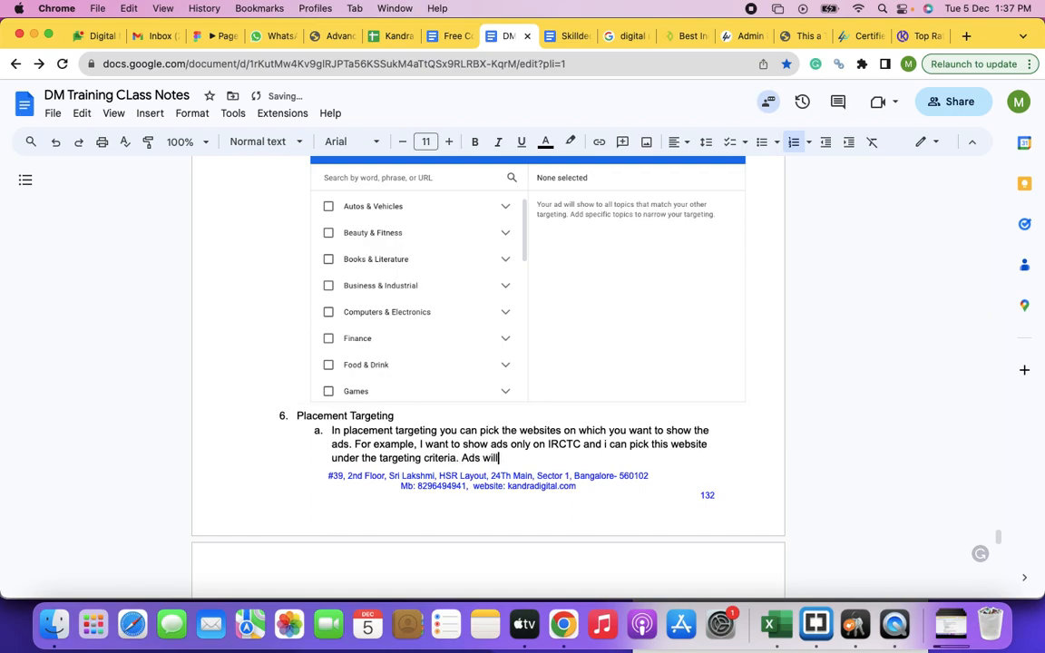
text( be sevr)
text(ved only on this website.)
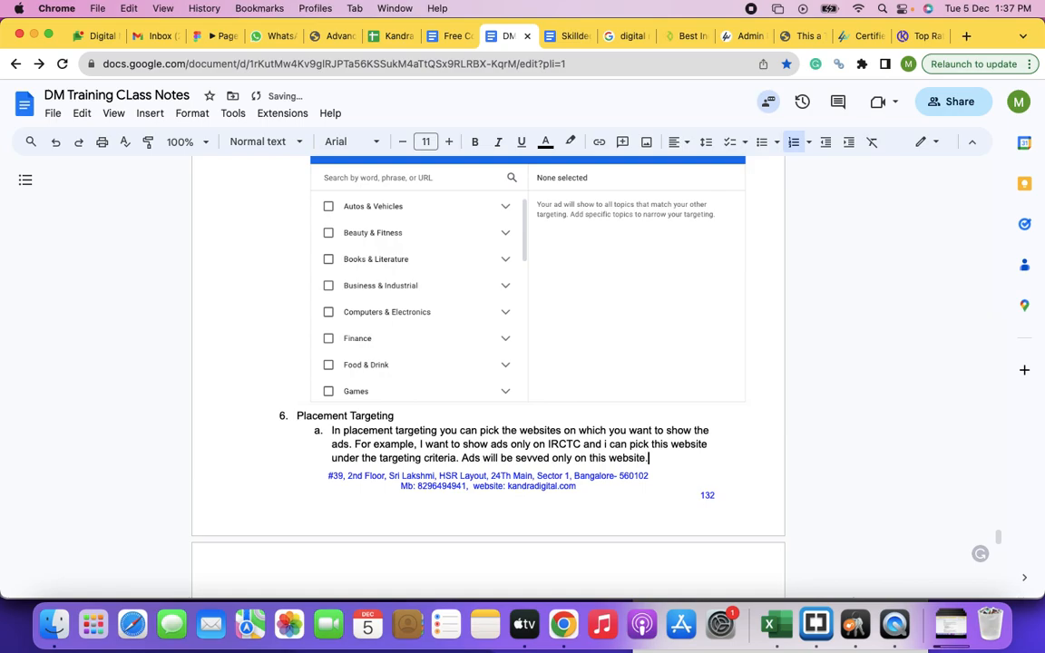
Step: Start sub-item b under Placement Targeting with "The placement can be any website including the"
key(Return)
text(The )
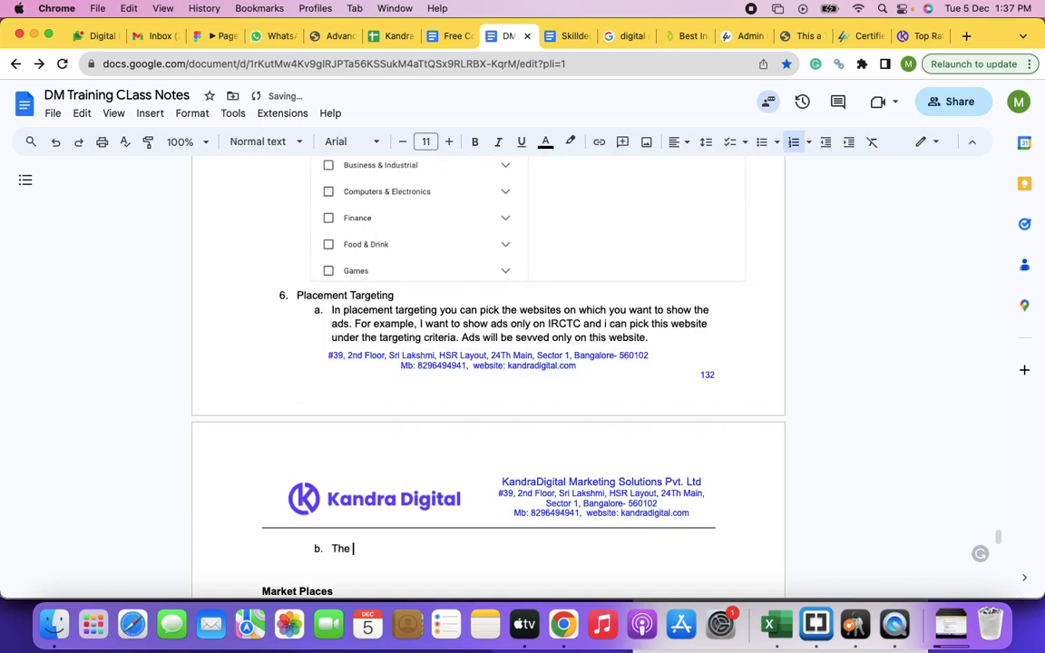
text(placement can be any website, such as youtube,)
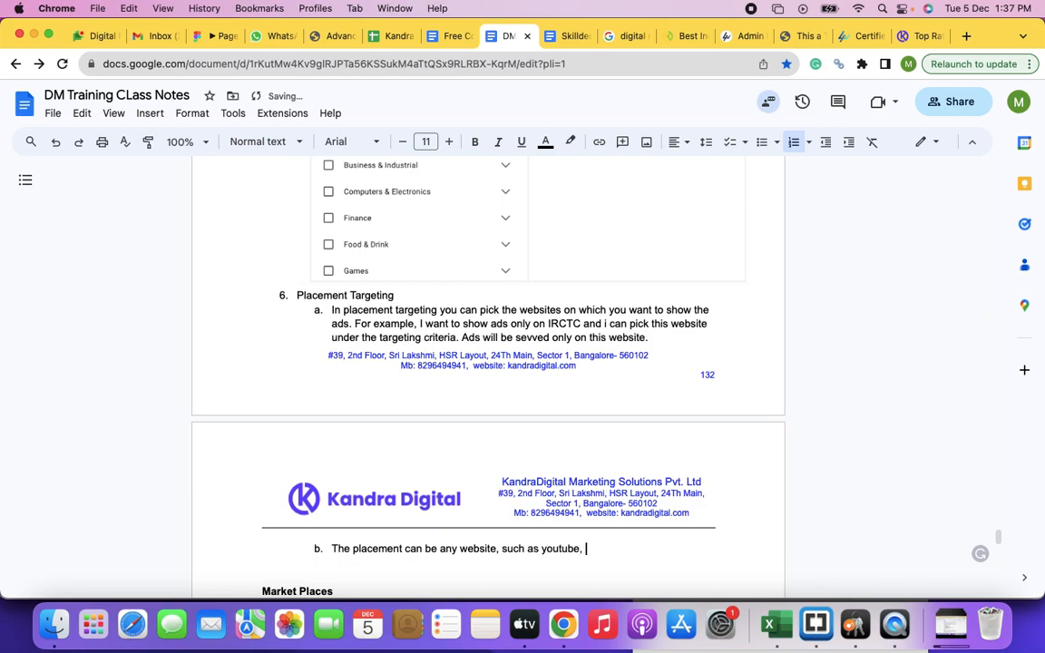
key(BackSpace)
key(BackSpace)
key(BackSpace)
key(BackSpace)
key(BackSpace)
key(BackSpace)
key(BackSpace)
key(BackSpace)
key(BackSpace)
key(BackSpace)
key(BackSpace)
key(BackSpace)
key(BackSpace)
key(BackSpace)
key(BackSpace)
key(BackSpace)
key(BackSpace)
key(BackSpace)
text(i)
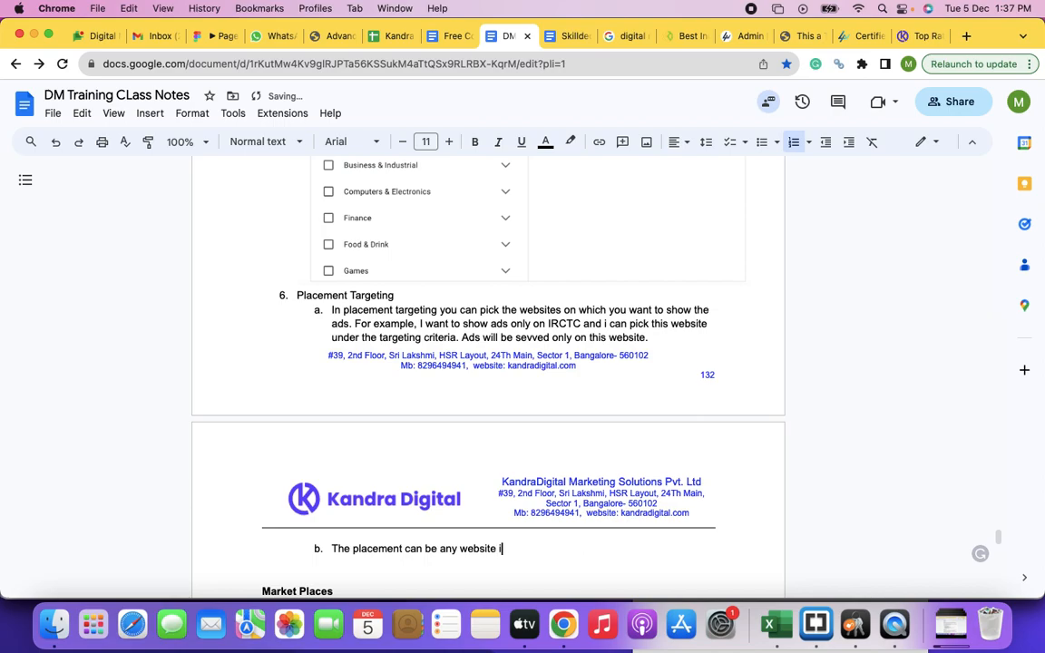
text(ncluding the youtube and the youtube channels or vidoes)
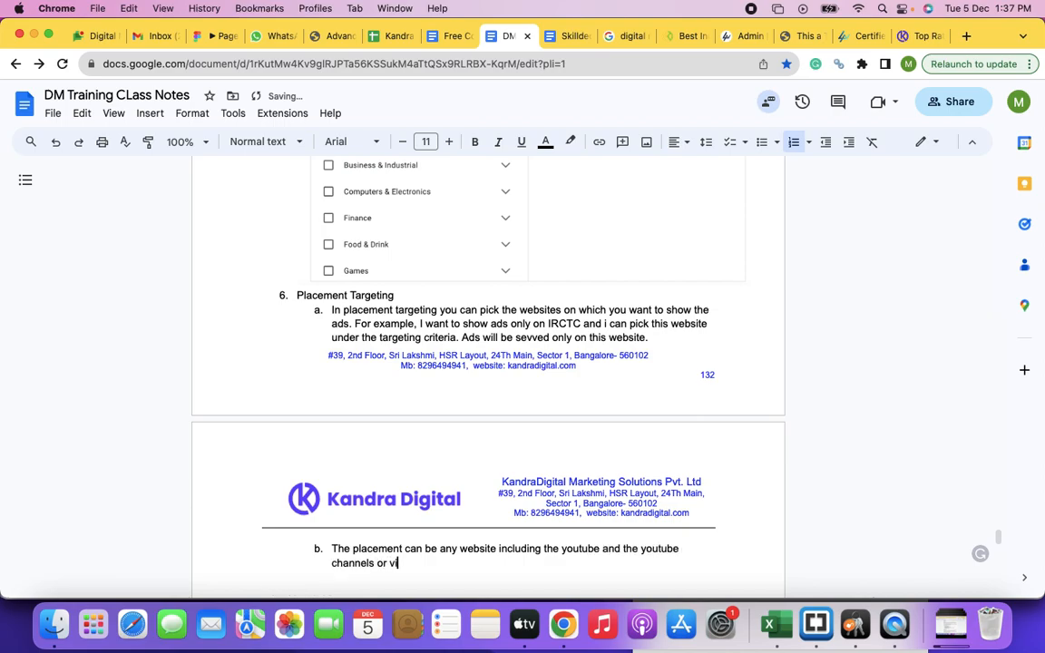
Step: Finish sub-item b with "youtube and the youtube channels or specific vidoes as well."
key(BackSpace)
key(BackSpace)
key(BackSpace)
key(BackSpace)
text(specific vidoes as well.)
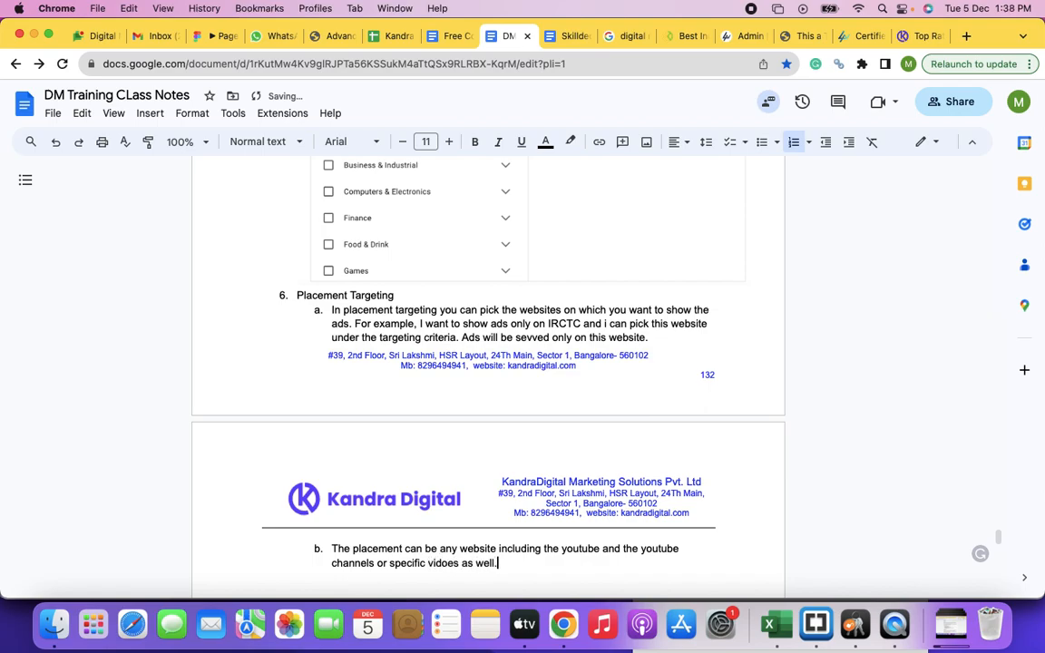
Step: Start sub-item c under Placement Targeting with "The placement targeting might work well when your business also"
key(Return)
text(The placement )
text(targeting mig)
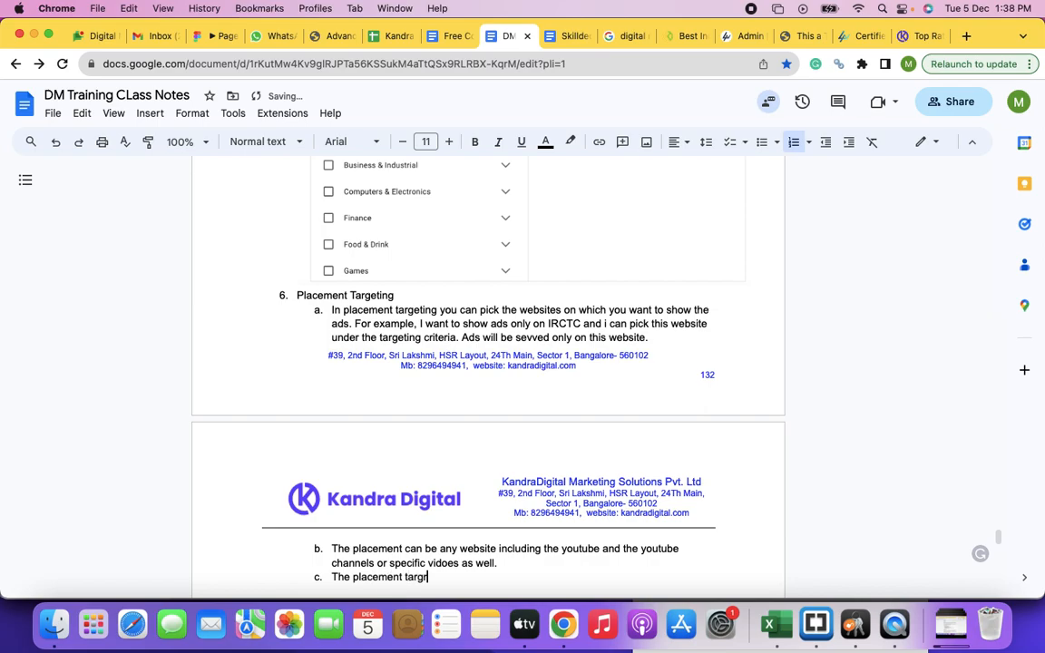
text(ht work well when you)
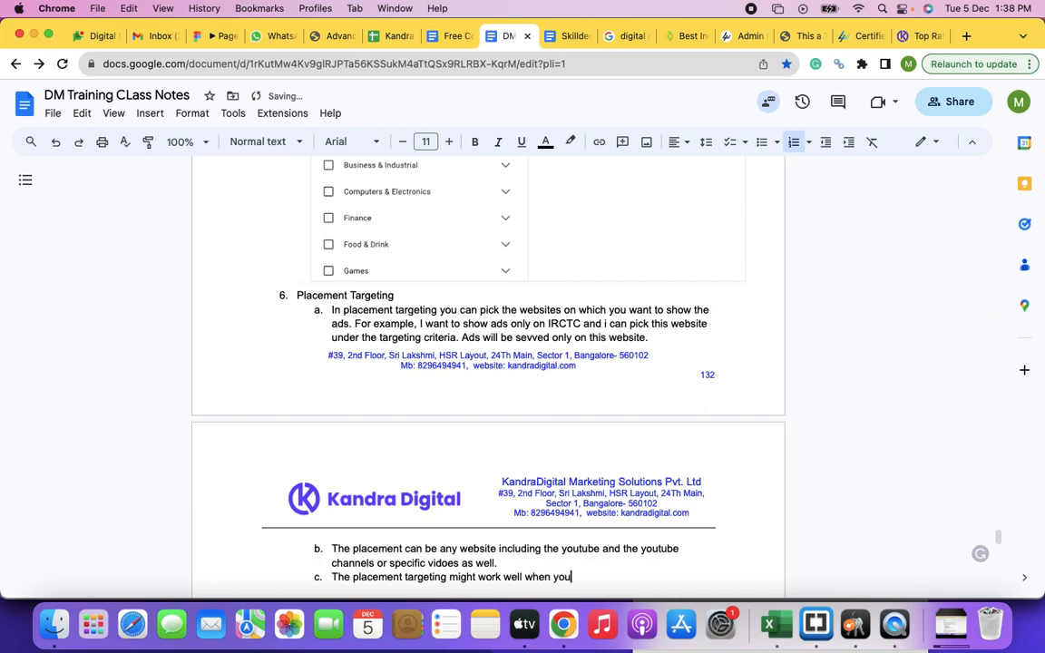
text(r business also falls in)
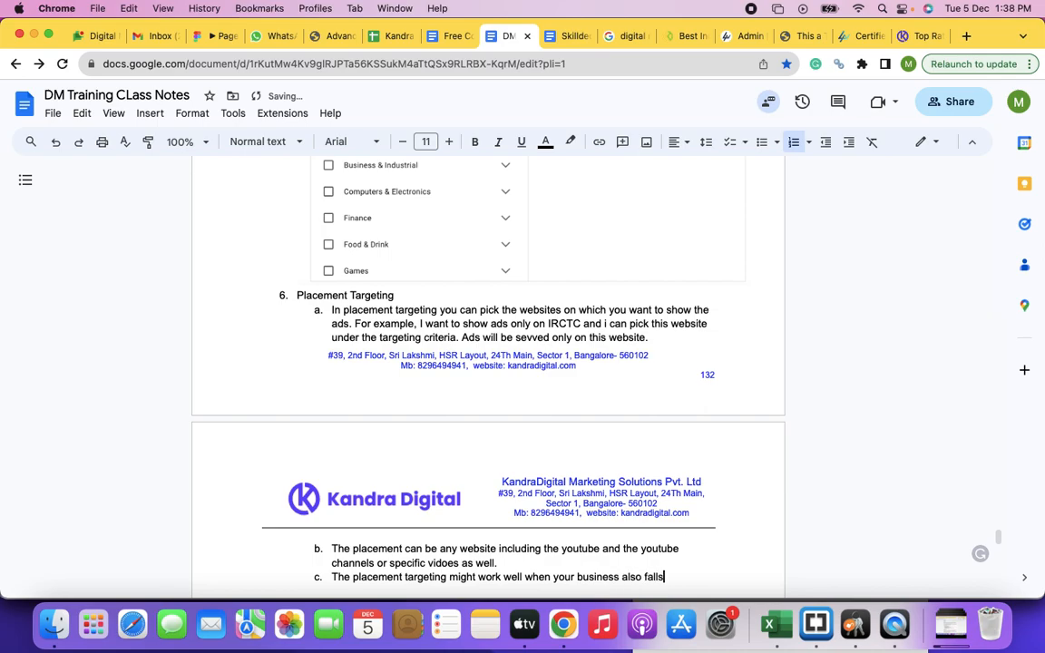
Step: Finish sub-item c of Placement Targeting with "falls into the same category."
key(BackSpace)
key(BackSpace)
text(intot he)
key(BackSpace)
key(BackSpace)
text(the same cate)
text(gory.)
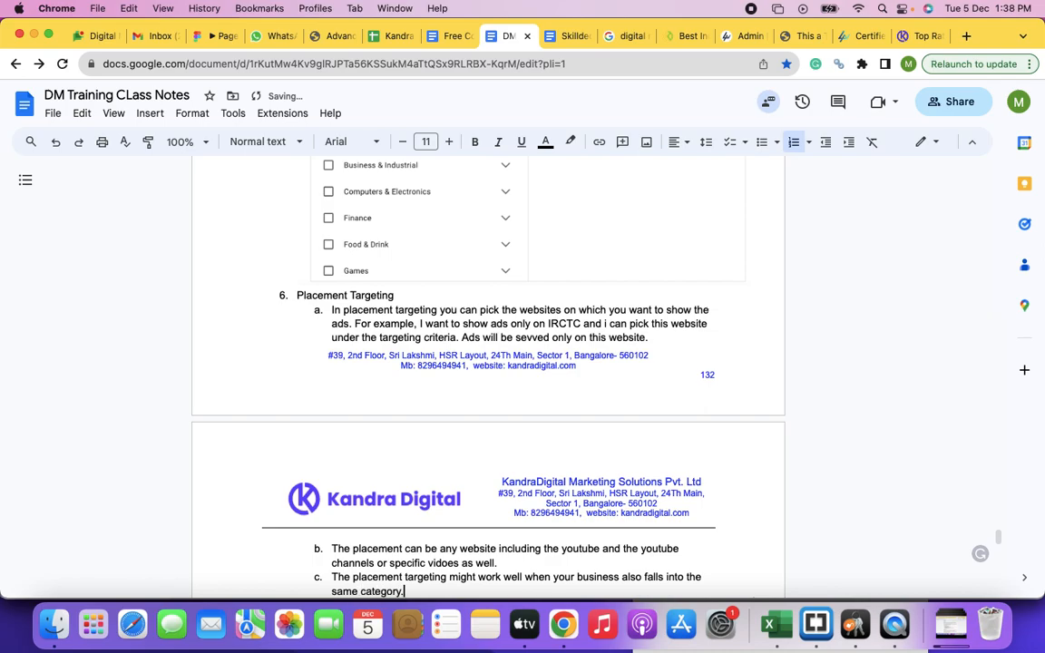
Step: Add a nested point i below sub-item c, starting with "For example, A bus travel company"
key(Return)
key(shift+Tab)
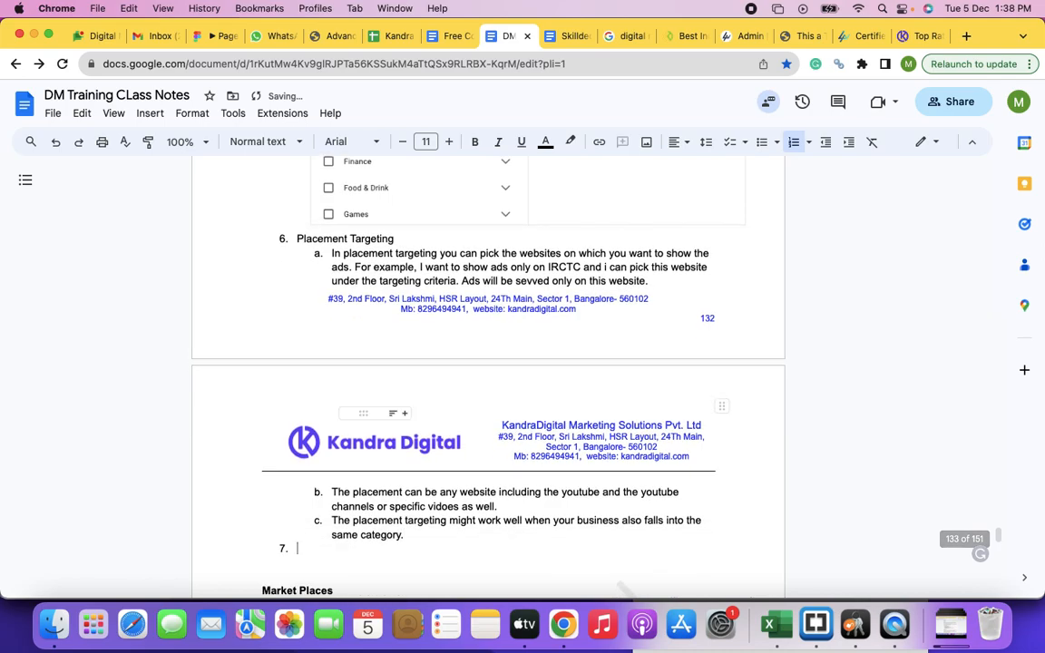
key(Tab)
key(Tab)
text(For)
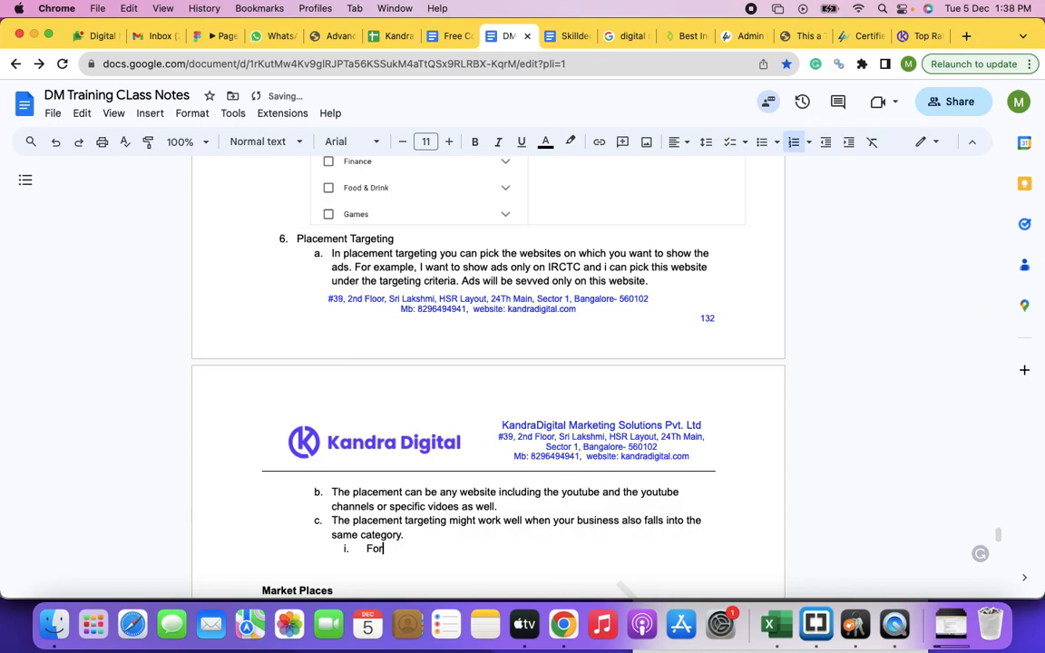
text( example, show)
key(BackSpace)
key(BackSpace)
key(BackSpace)
key(BackSpace)
key(BackSpace)
text(a)
key(BackSpace)
text(A bus travel compay)
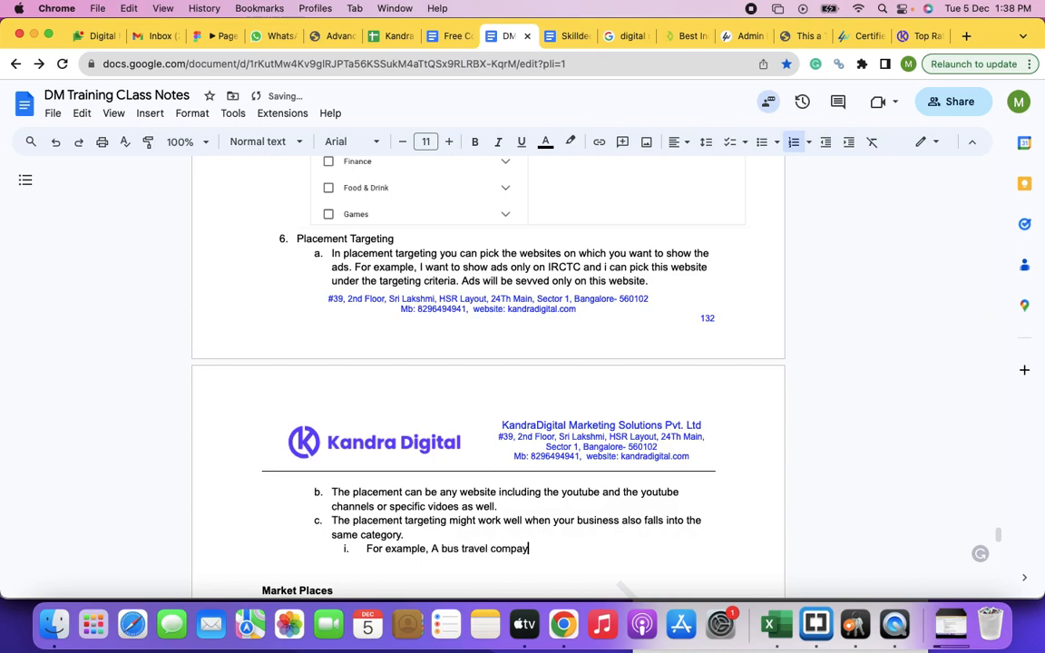
key(BackSpace)
text(ny r)
text(or a cab )
text(ren)
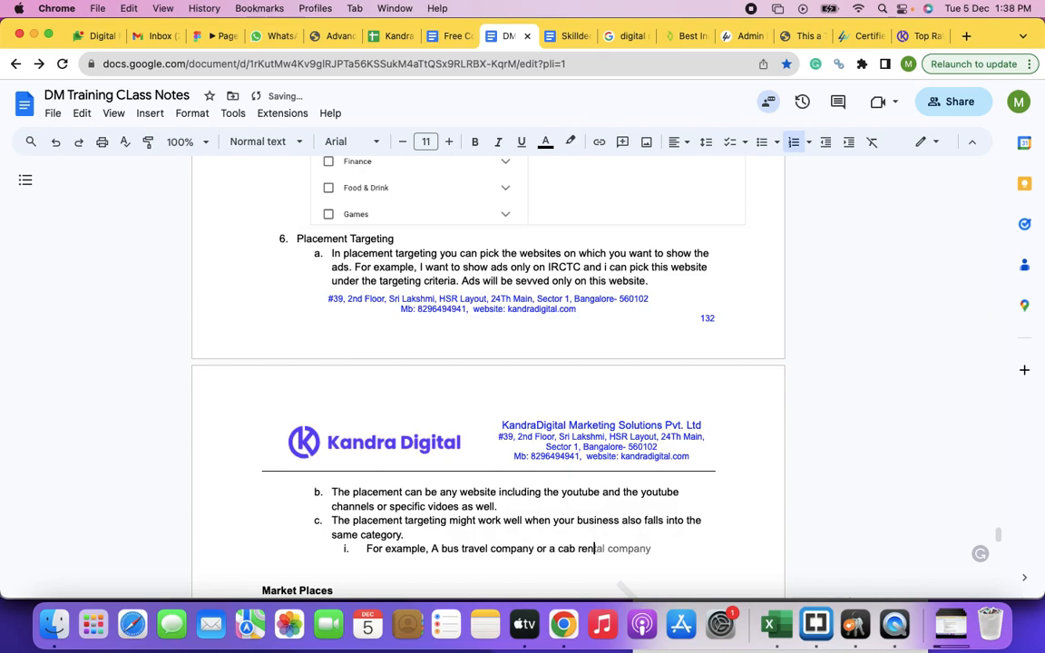
Step: Continue nested point i with "or a cab rental company showing ads on IRCTC can be more effective"
key(Tab)
text(showing )
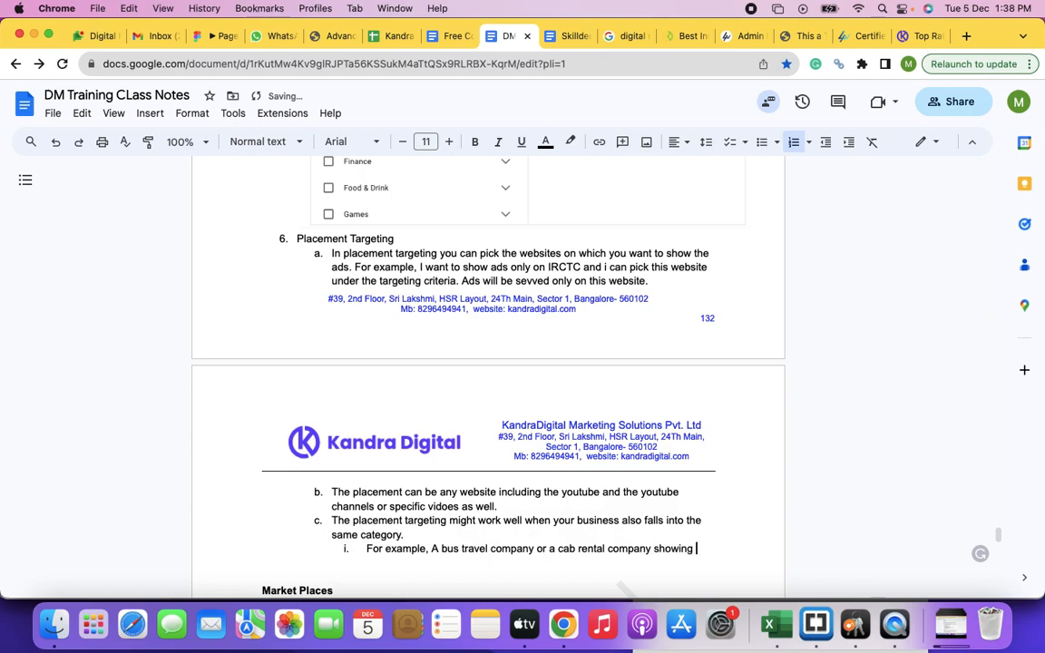
text(ads on IRCTC c)
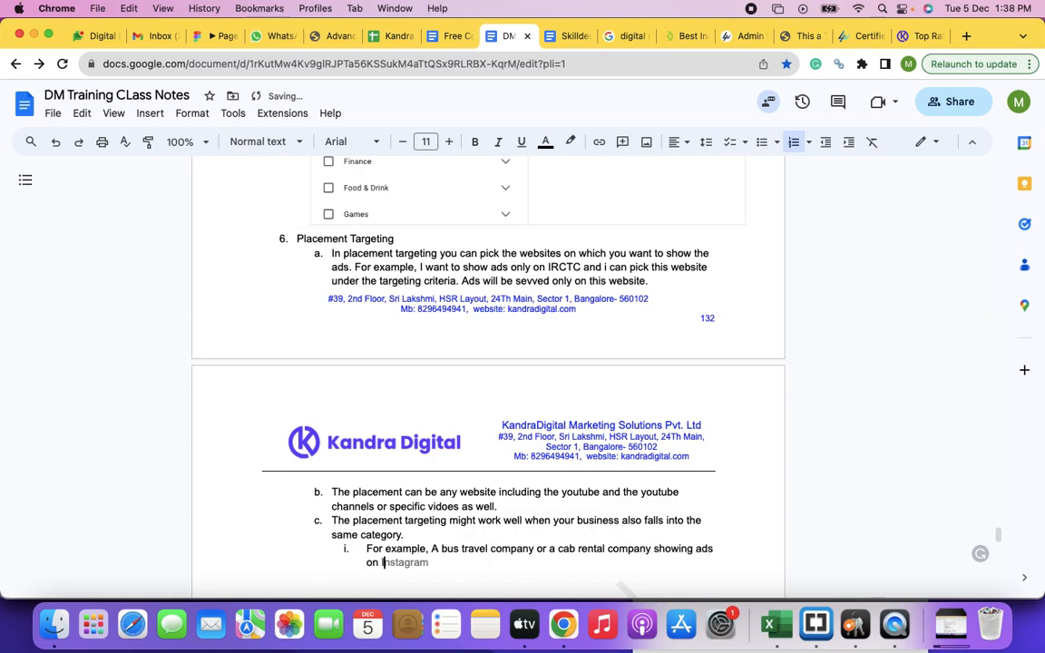
text(an be more effctie)
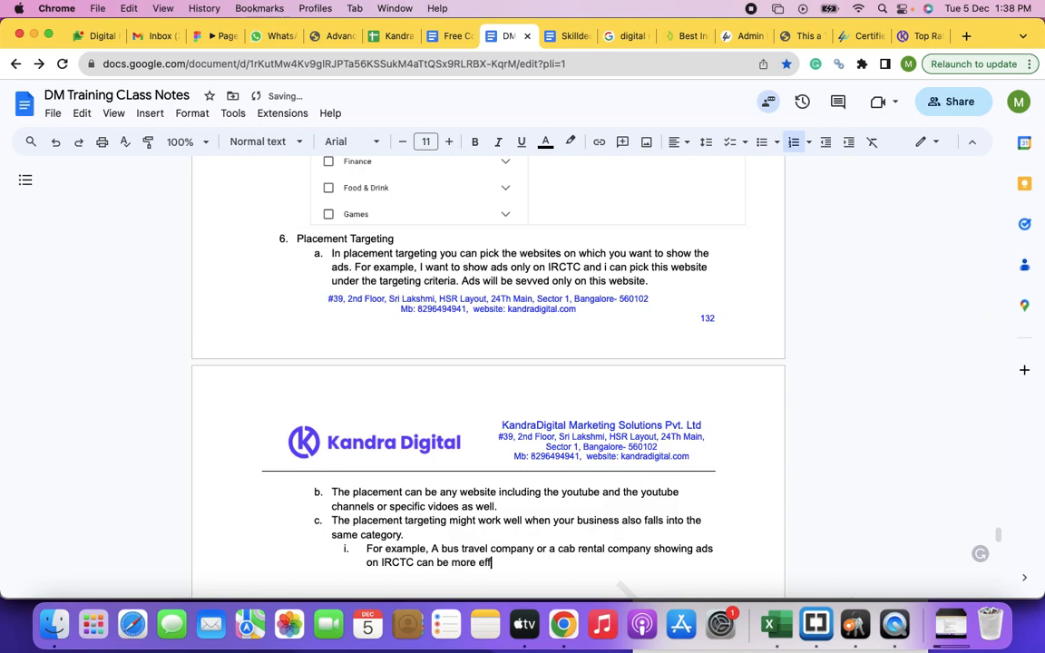
key(BackSpace)
key(BackSpace)
key(BackSpace)
key(BackSpace)
text(ective and reaps good c)
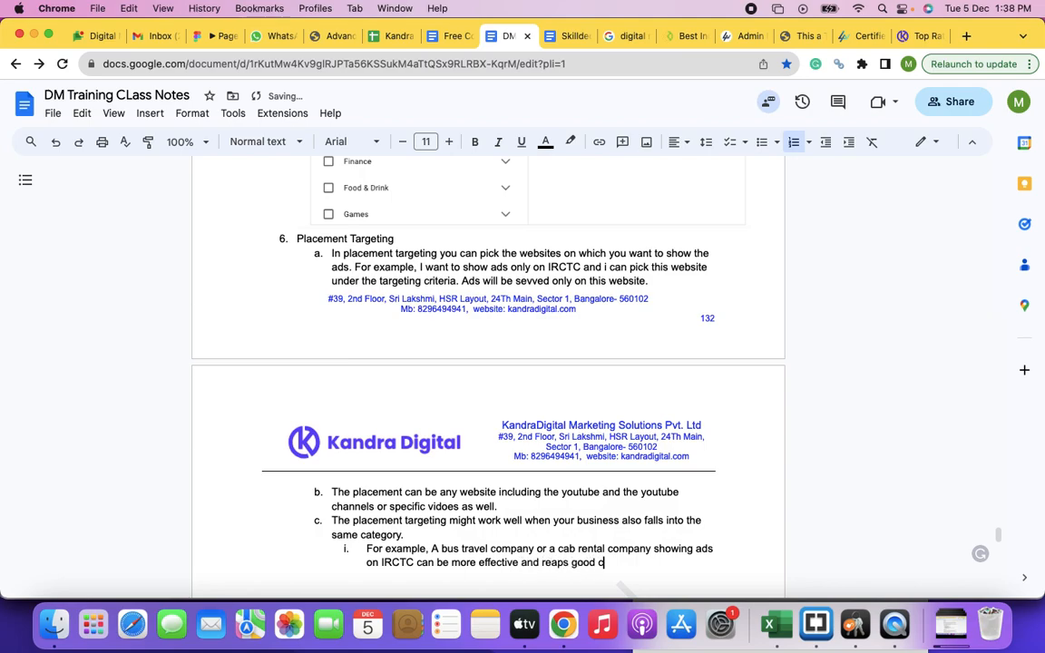
Step: Extend nested point i with "and reaps good outcome as compared to that of"
key(BackSpace)
text(outcome as compared to that of )
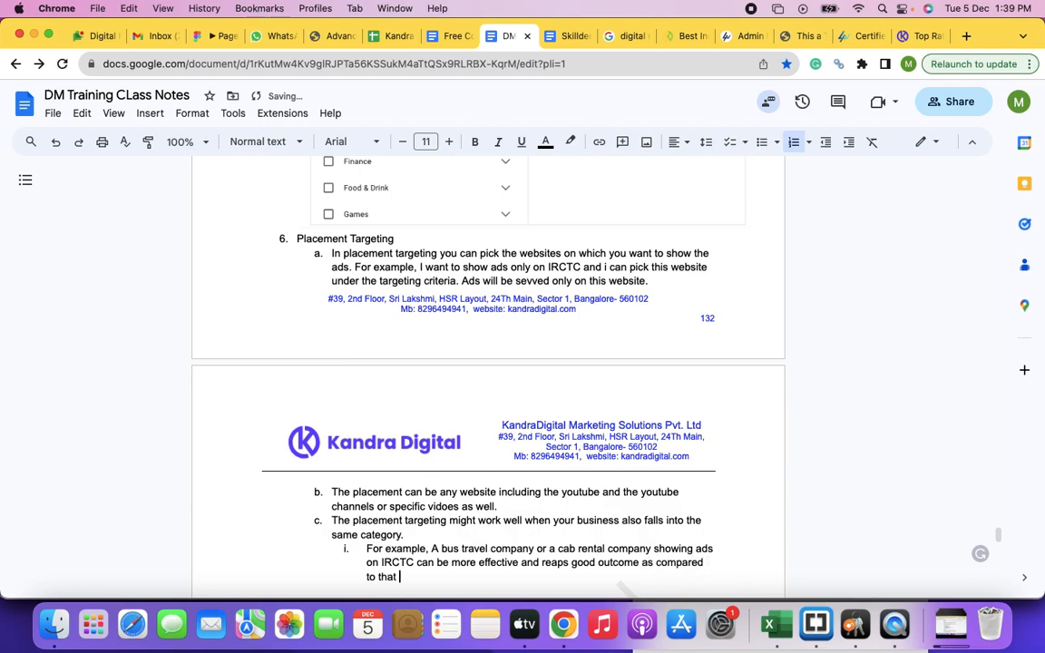
text(showing an ad on)
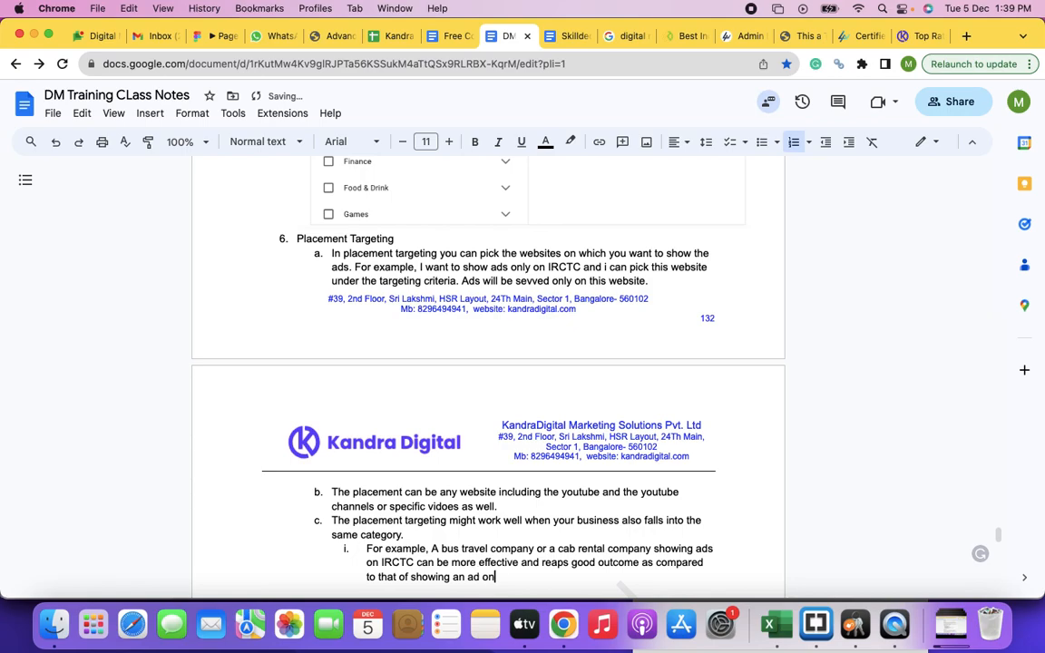
text( trainnig)
Step: Continue nested point i with "showing an ad on any website that doesn't fall into the travel category"
key(BackSpace)
key(BackSpace)
key(BackSpace)
key(BackSpace)
key(BackSpace)
key(BackSpace)
key(BackSpace)
key(BackSpace)
key(BackSpace)
text(any website that doesn't fall)
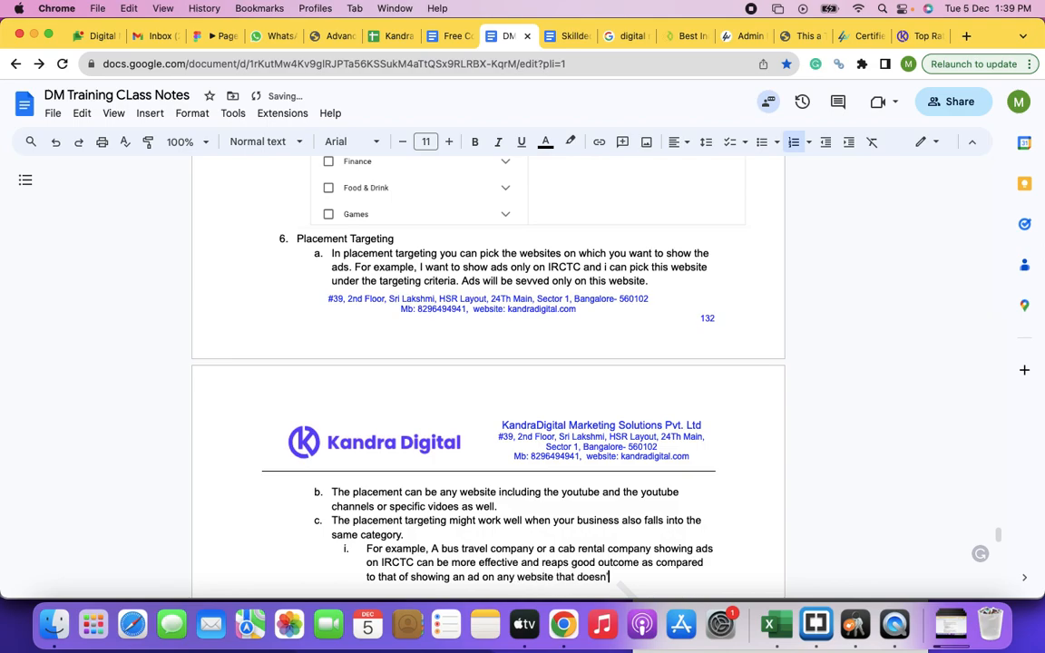
text( into the travel c)
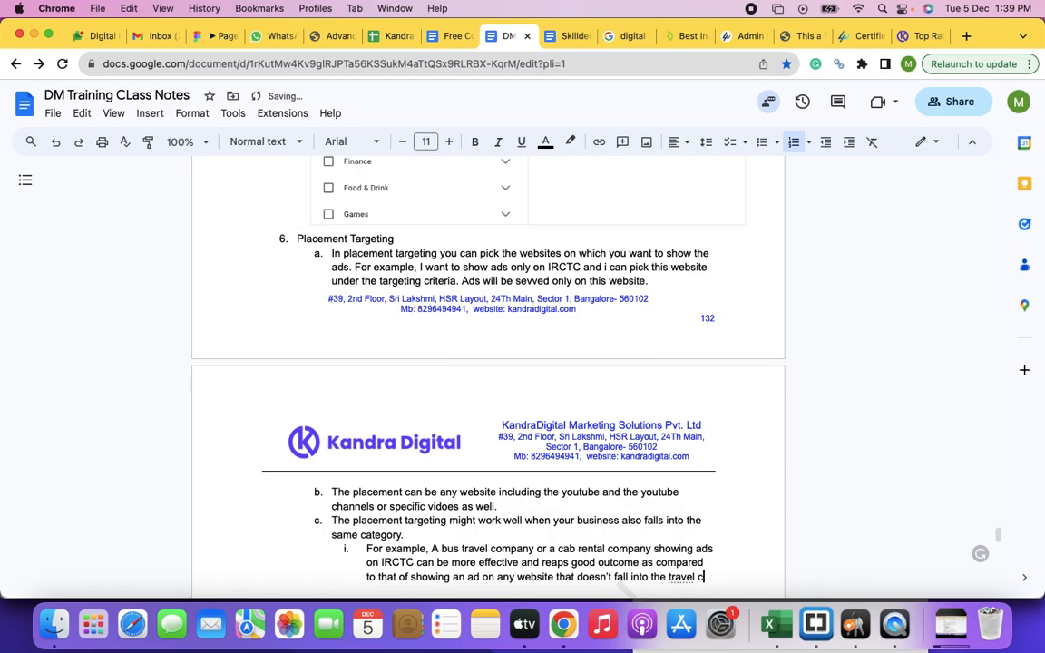
text(ategory such )
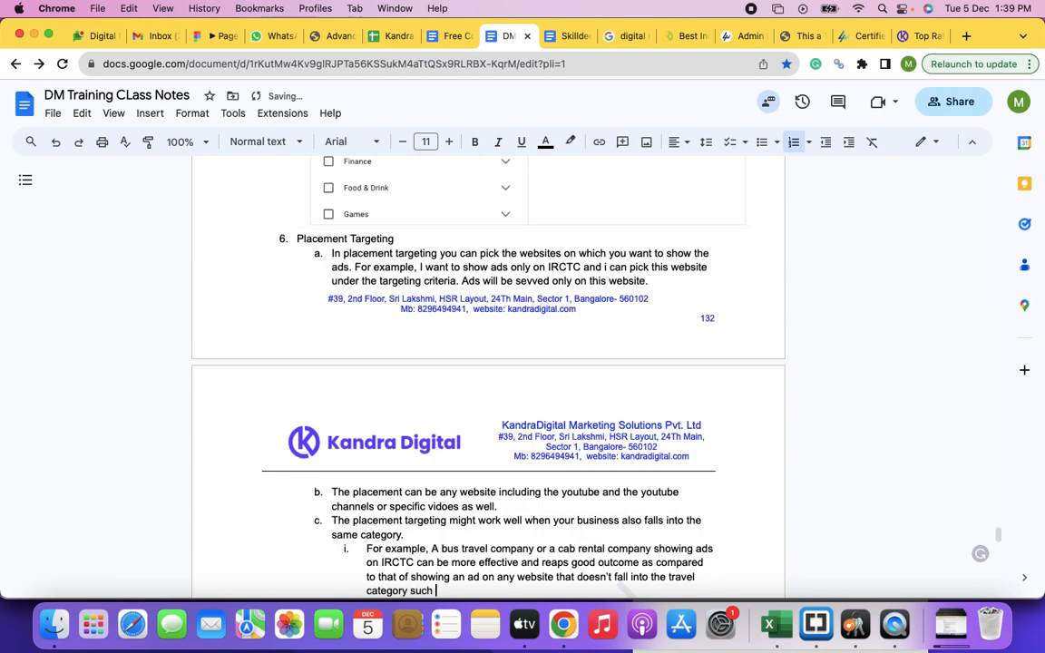
text(as co)
text(urses)
text( websites, )
text(beauty webs)
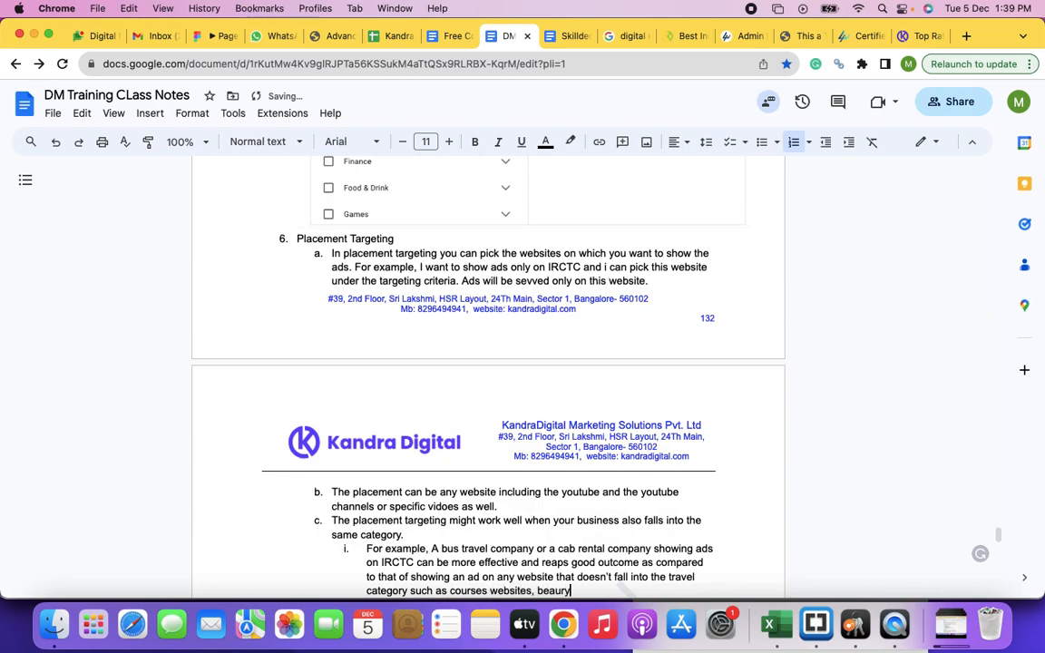
text(ites etc)
Step: Finish nested point i below sub-item c with "such as courses websites, beauty websites etc"
scroll(357, 451, down, 3)
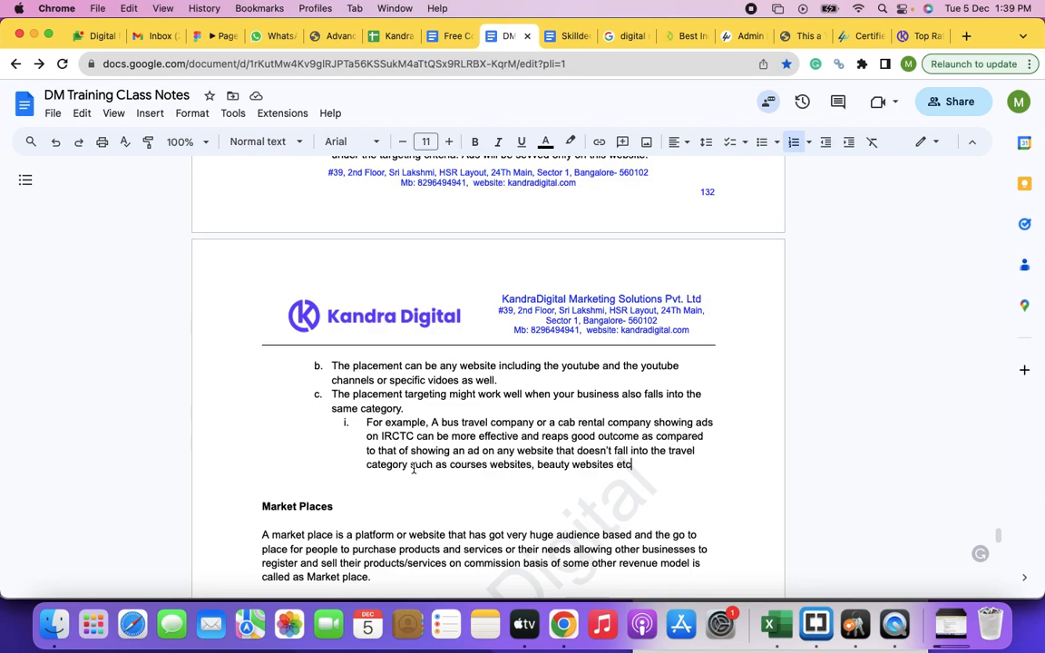
Step: Make the item 6 heading "Placement Targeting" bold in the class notes
scroll(409, 435, down, 2)
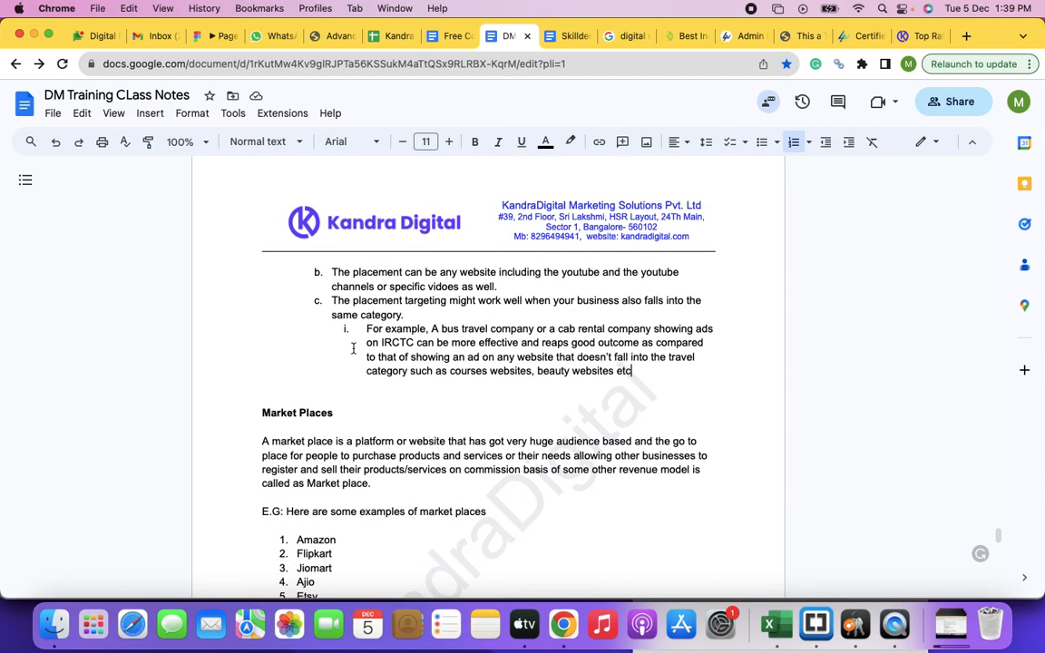
scroll(345, 355, up, 4)
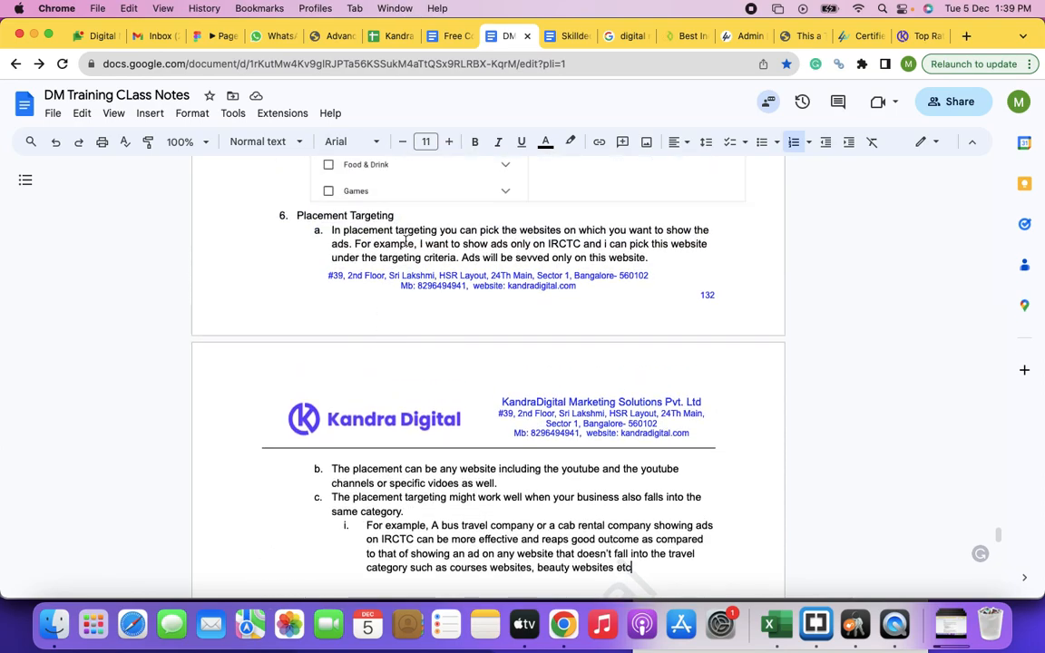
drag(396, 216, 294, 219)
key(super+c)
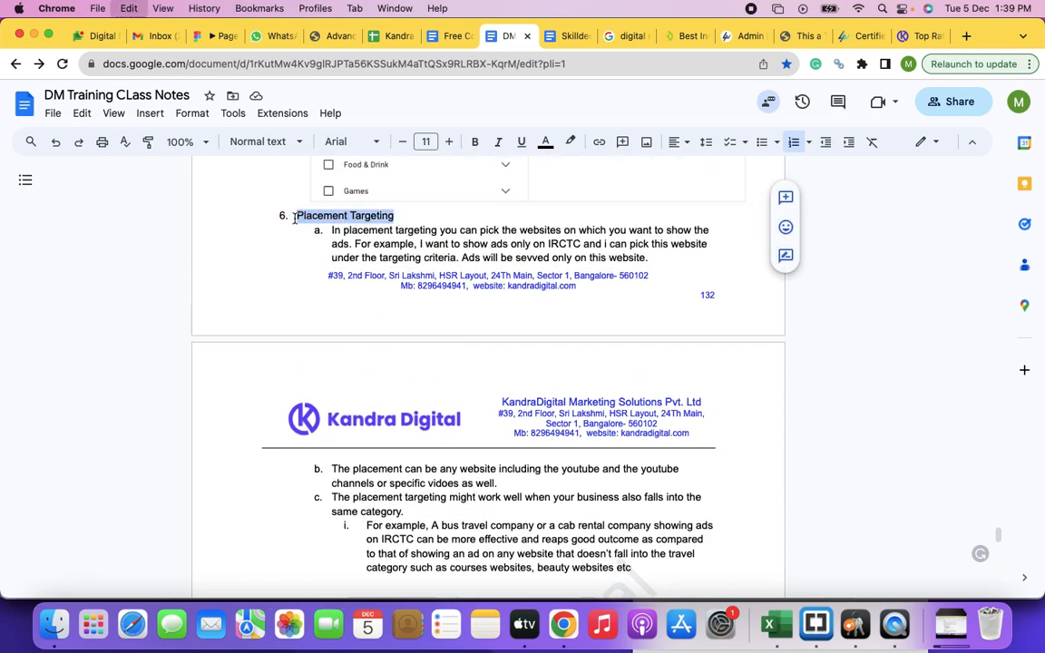
key(super+x)
key(super+z)
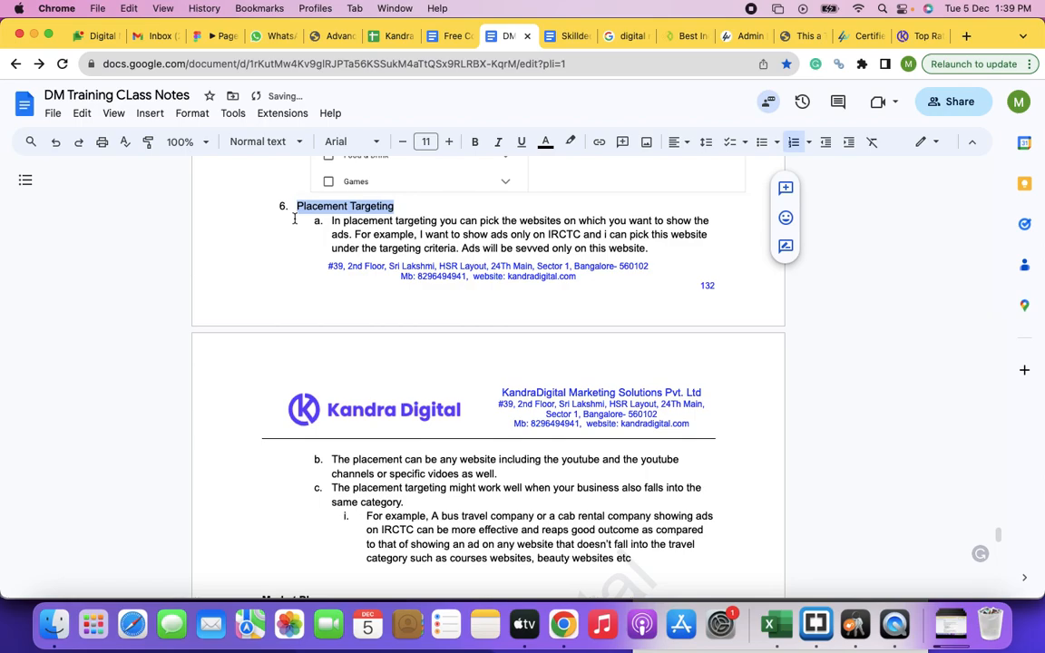
key(super+b)
Step: Switch to the new Display campaign in Google Ads and add Placements to its targeting
key(super+grave)
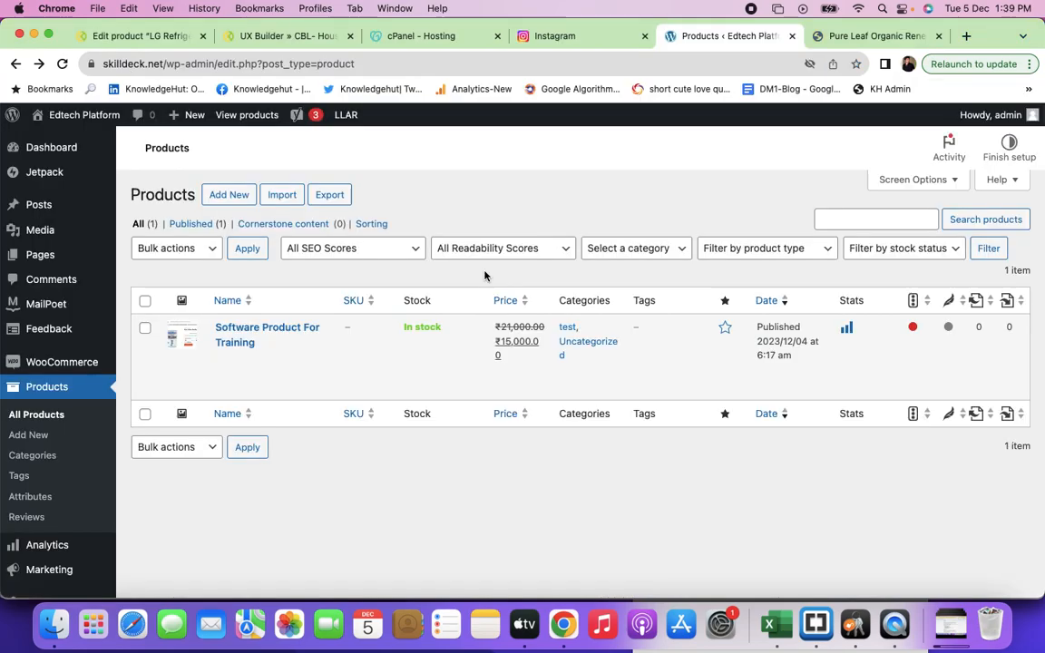
key(super+grave)
scroll(324, 395, down, 10)
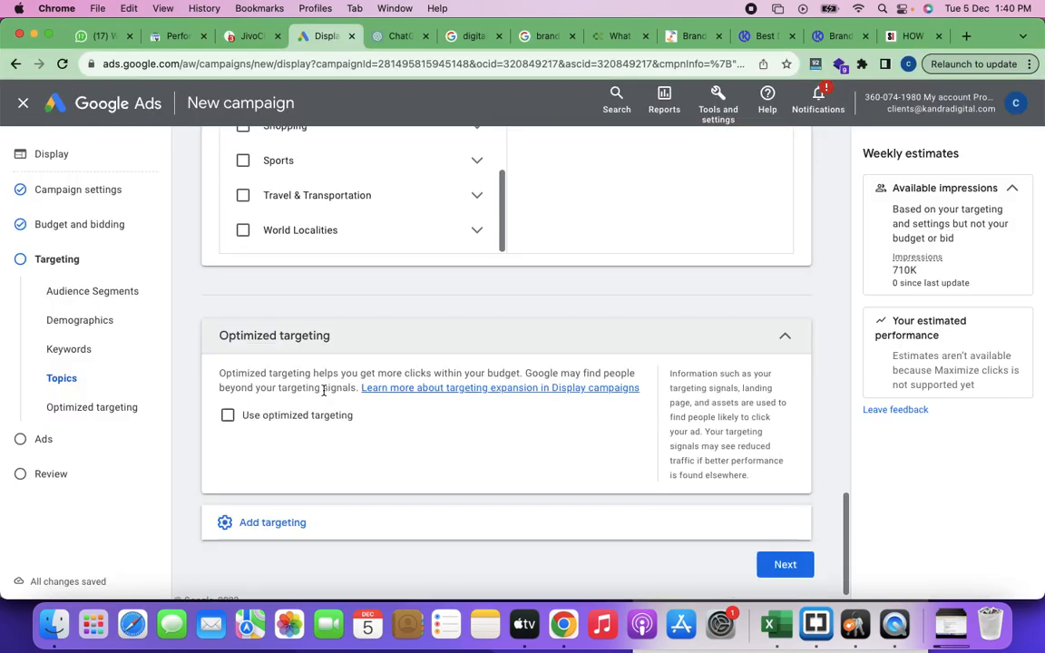
click(266, 511)
scroll(392, 459, down, 1)
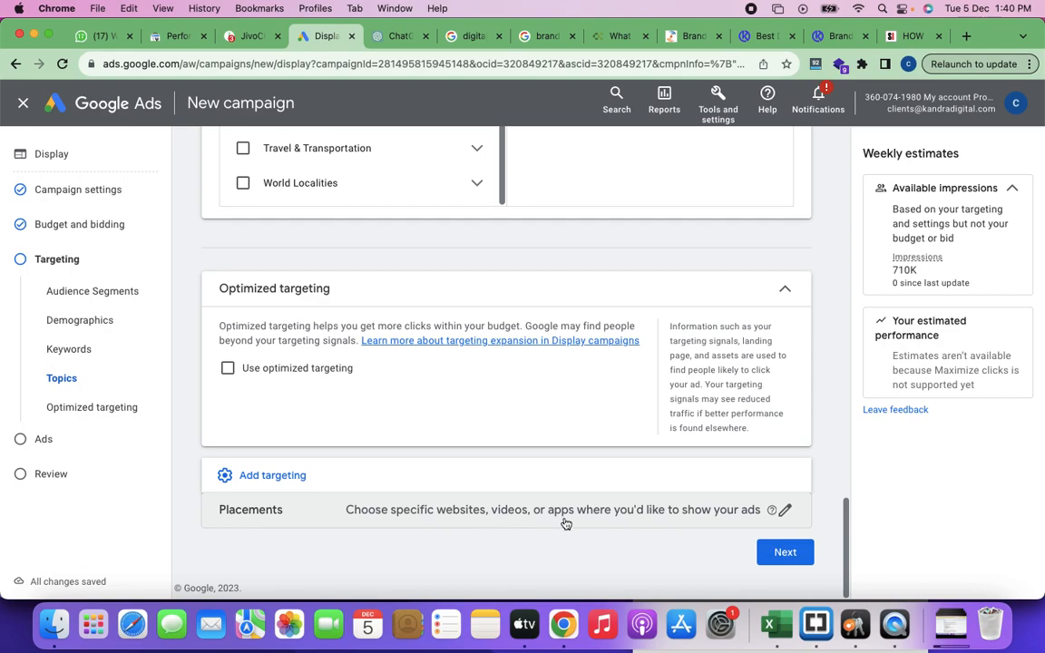
click(602, 523)
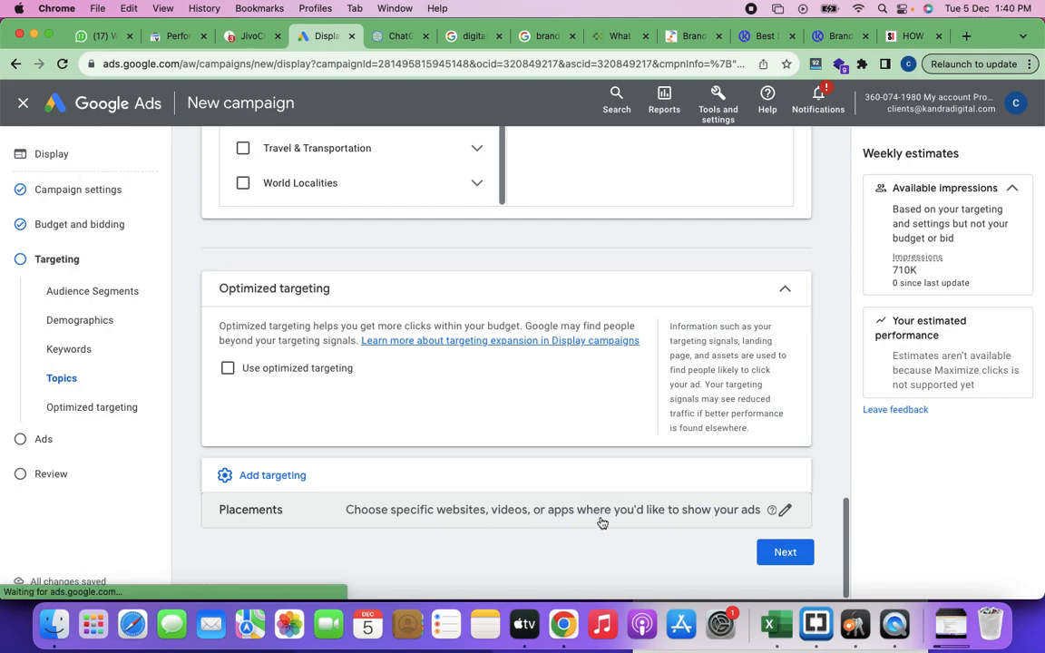
Step: Search the available placements for "recipes"
scroll(411, 404, down, 1)
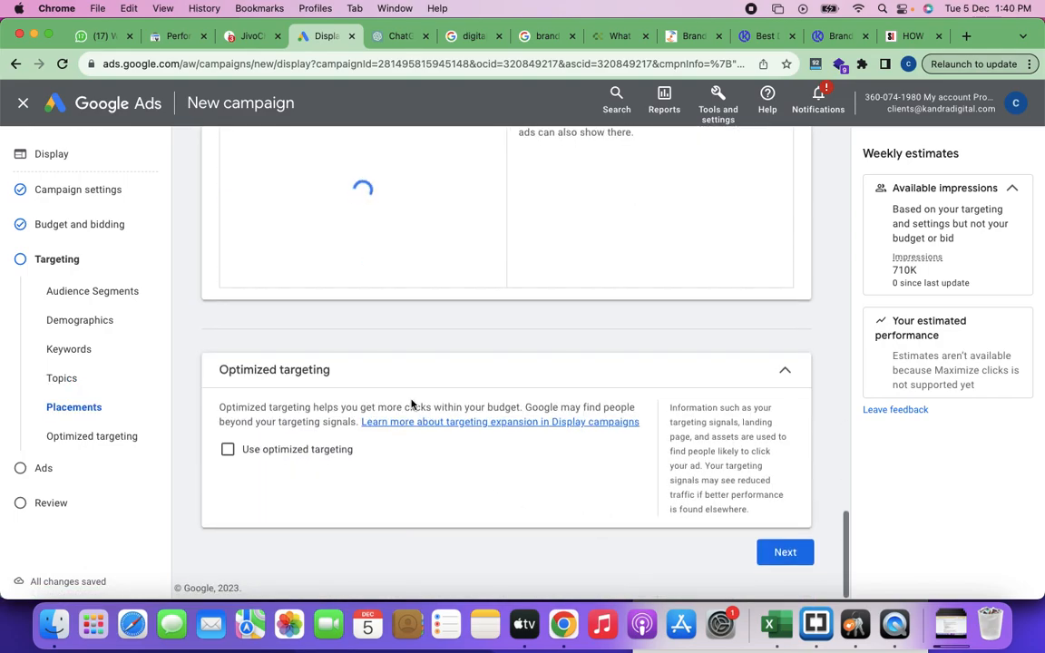
scroll(411, 404, up, 3)
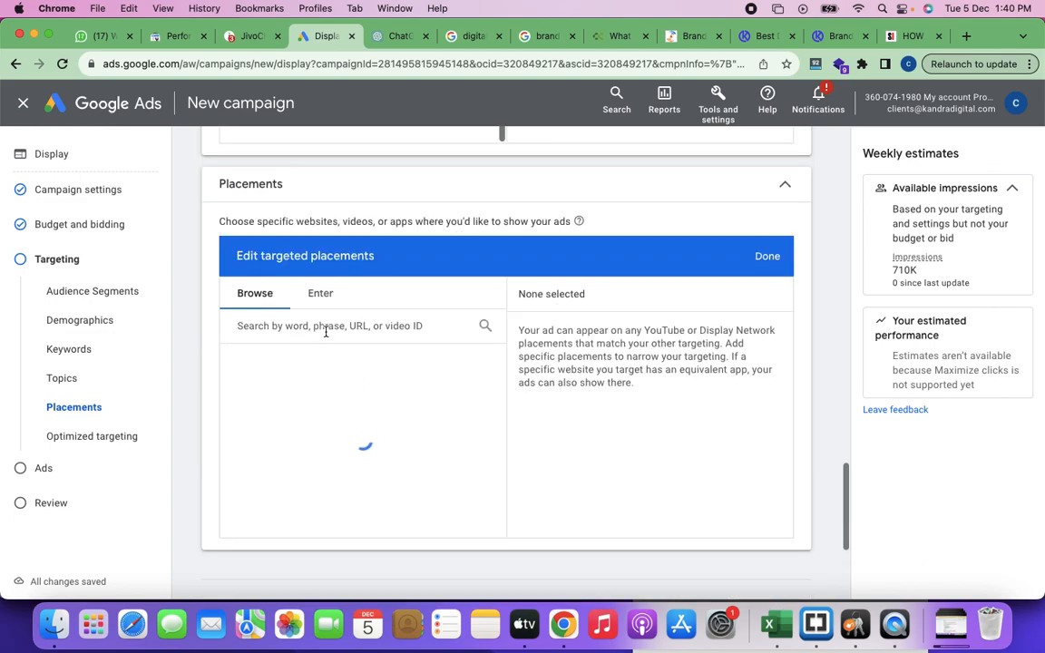
text(recipes)
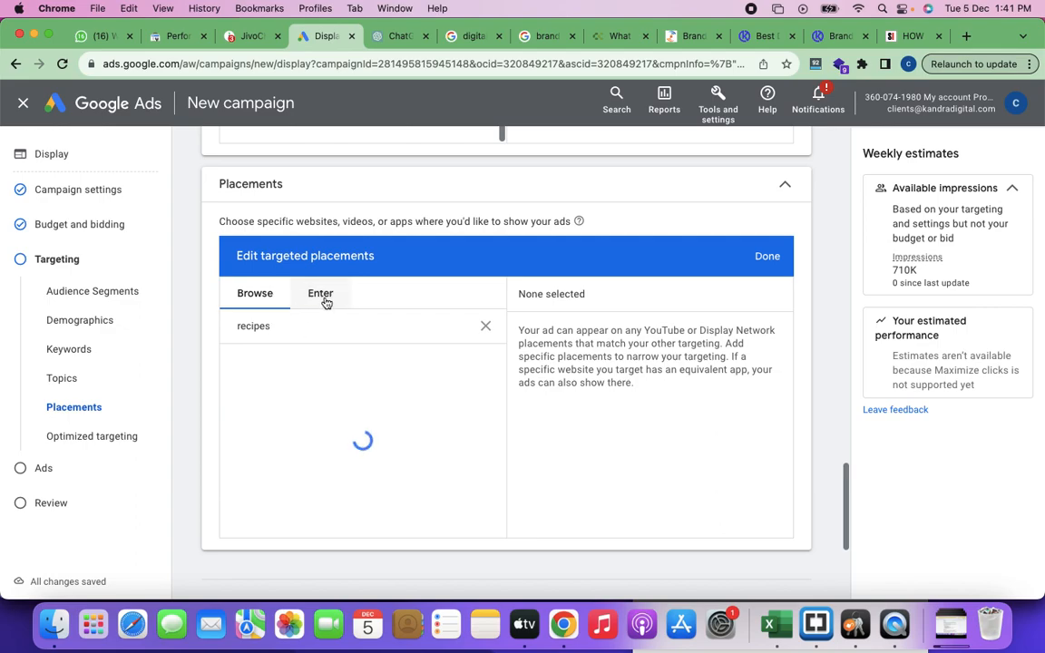
Step: Add siliconindia.com as a targeted website placement by entering its URL manually
click(325, 295)
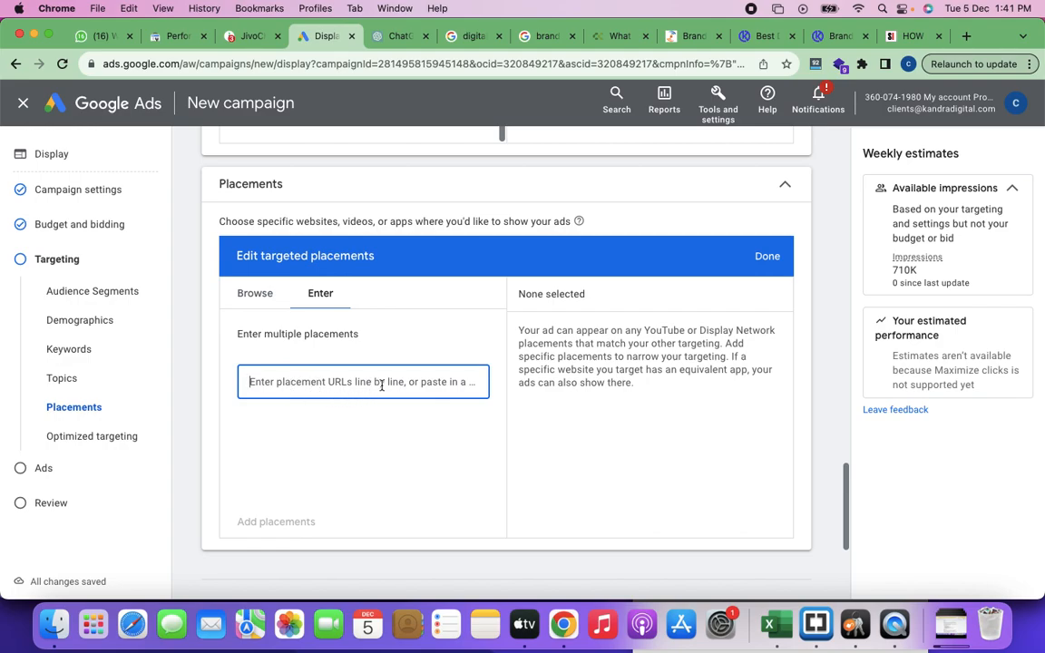
text(()
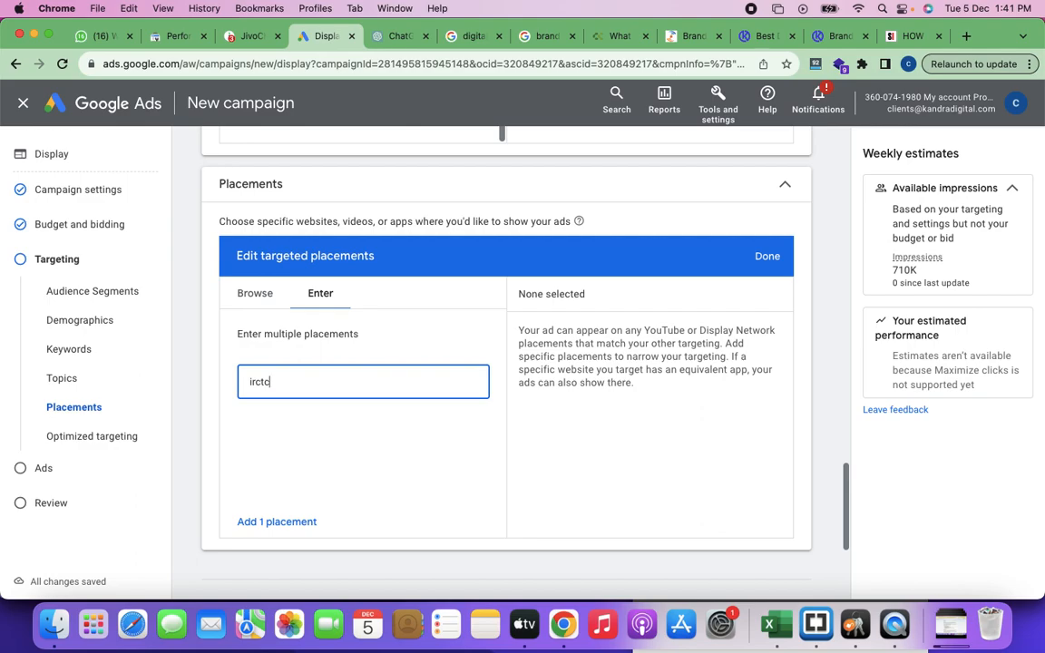
key(BackSpace)
key(BackSpace)
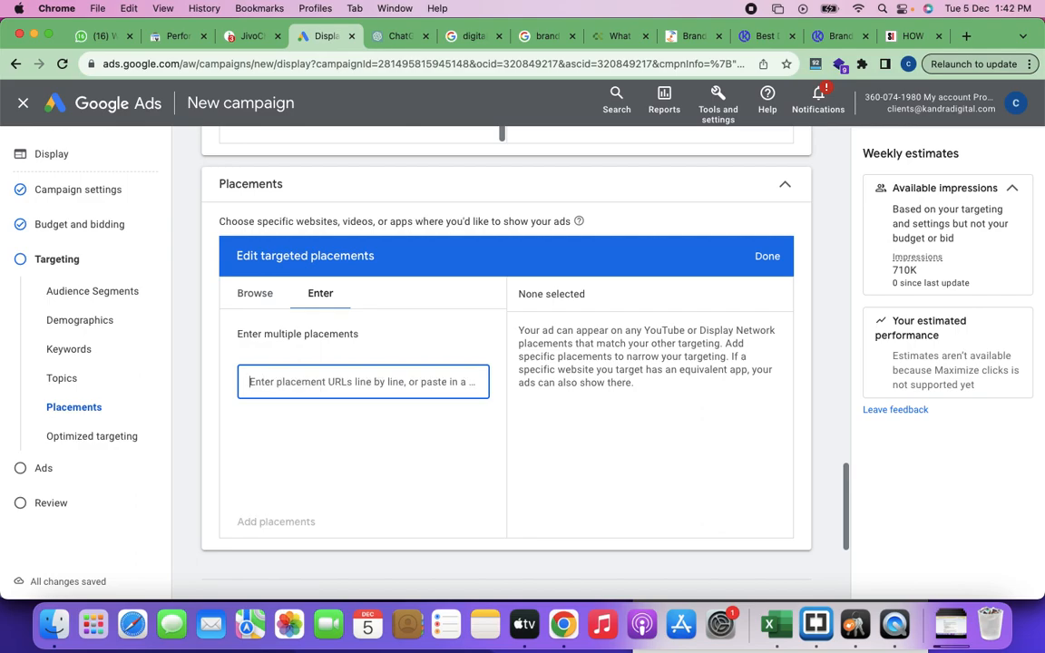
text(siliconind)
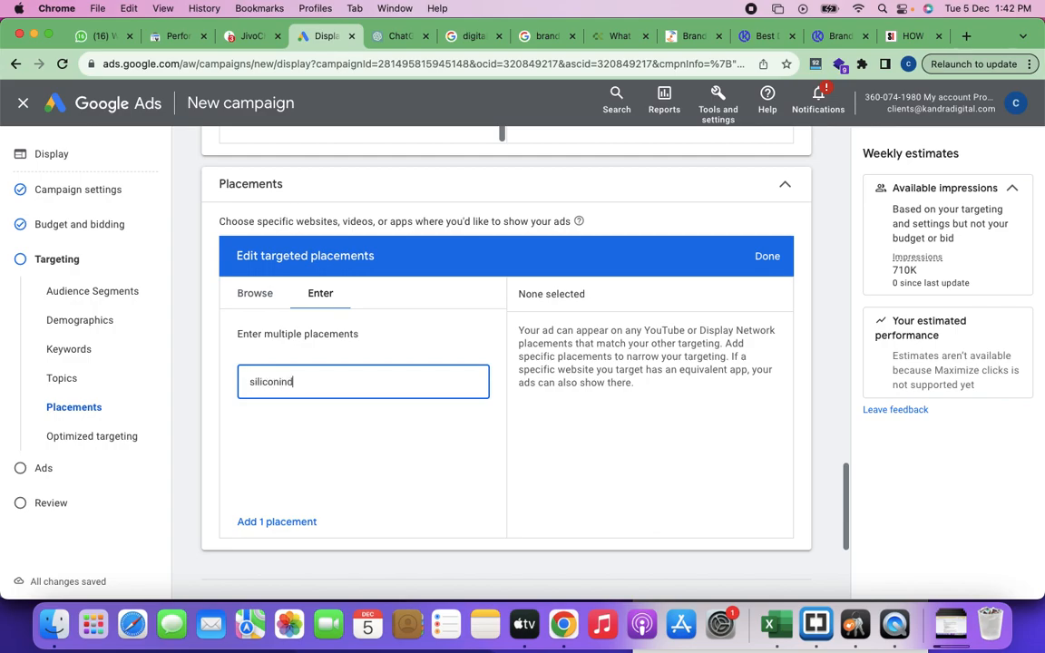
text(ia.com)
key(Return)
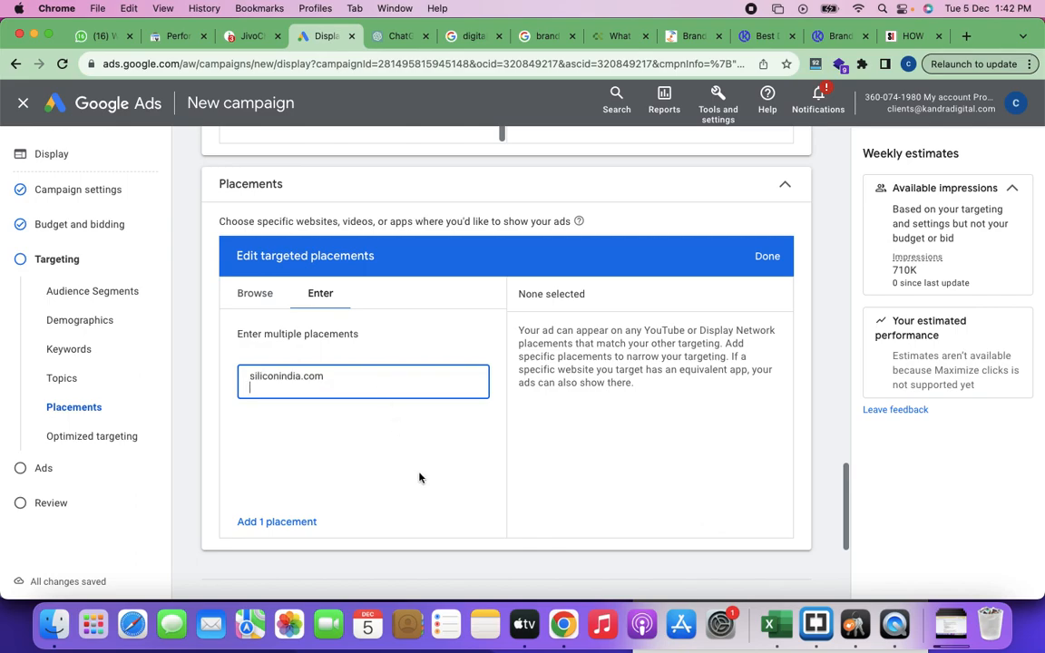
click(259, 525)
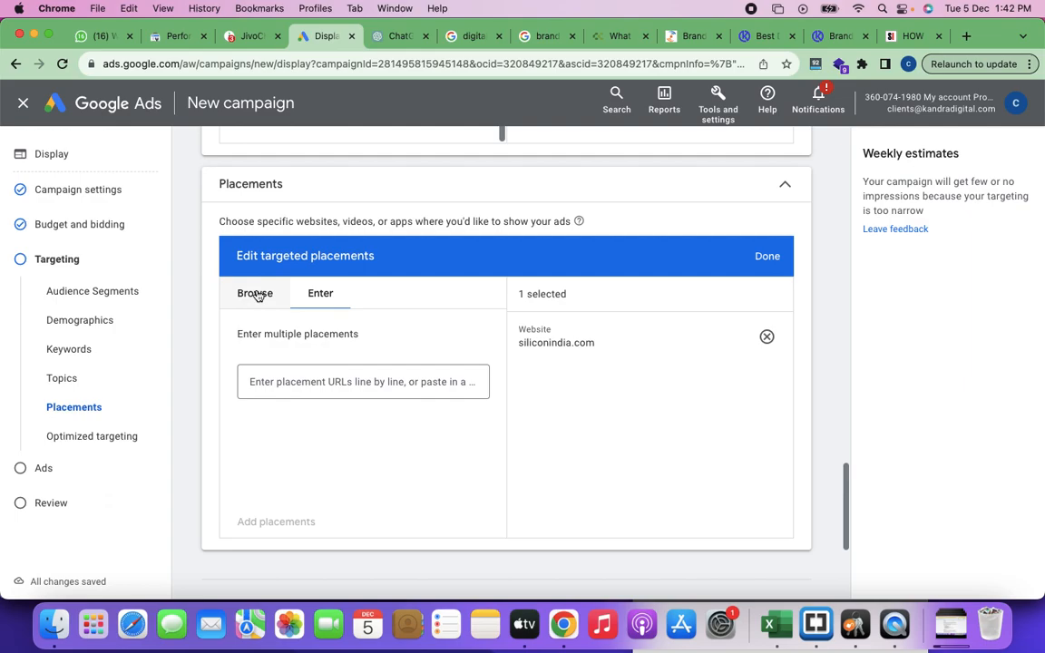
Step: Add irctc.com as another manually entered website placement
click(270, 384)
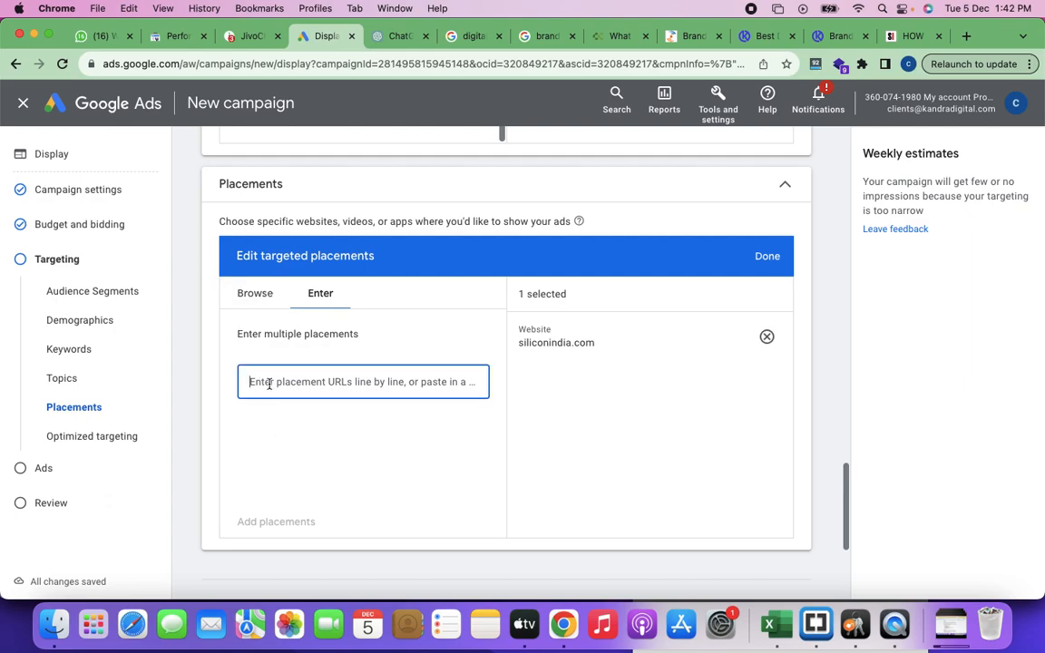
text(in)
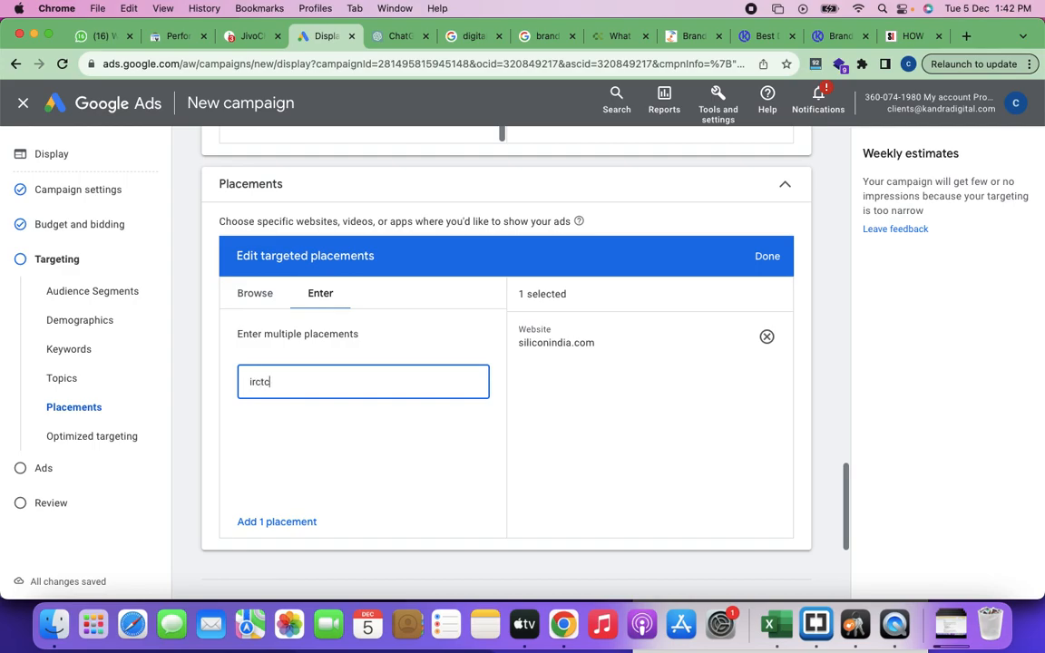
text(ctc.com)
key(Return)
click(273, 523)
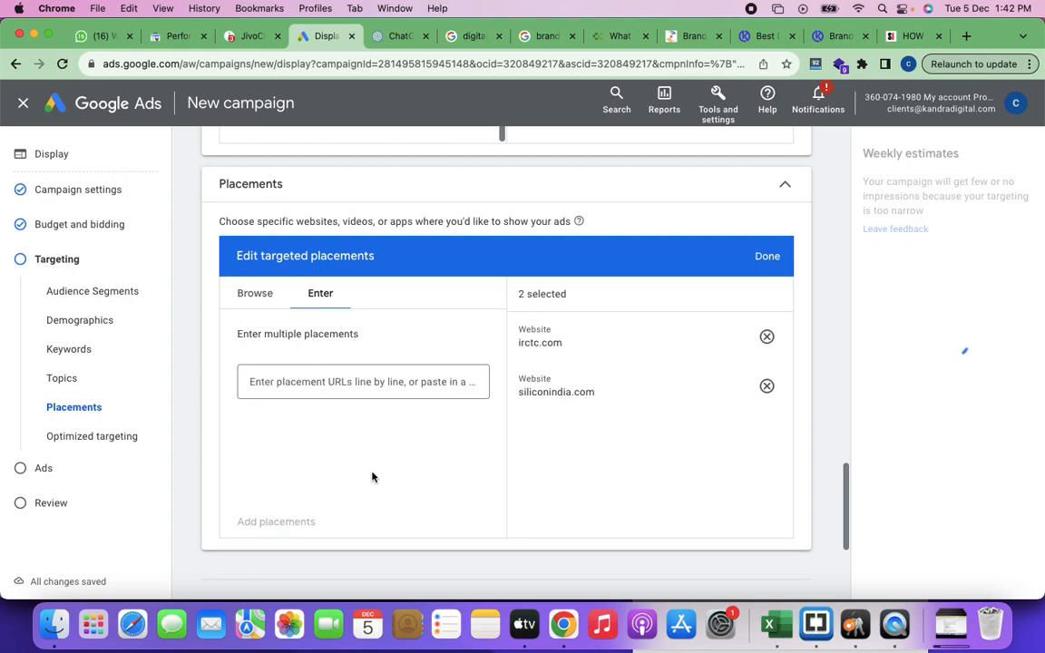
Step: From the "recipes" website results, select recipes.timesofindia.com, supercook.com, insanelygoodrecipes.com and spendwithpennies.com as placements
click(255, 295)
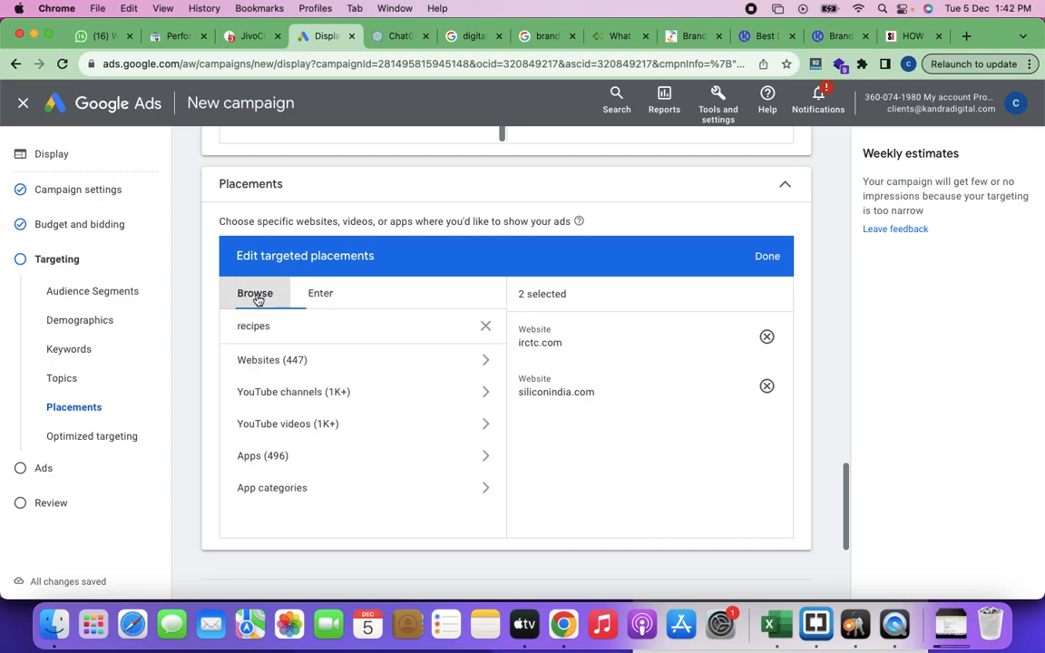
click(332, 363)
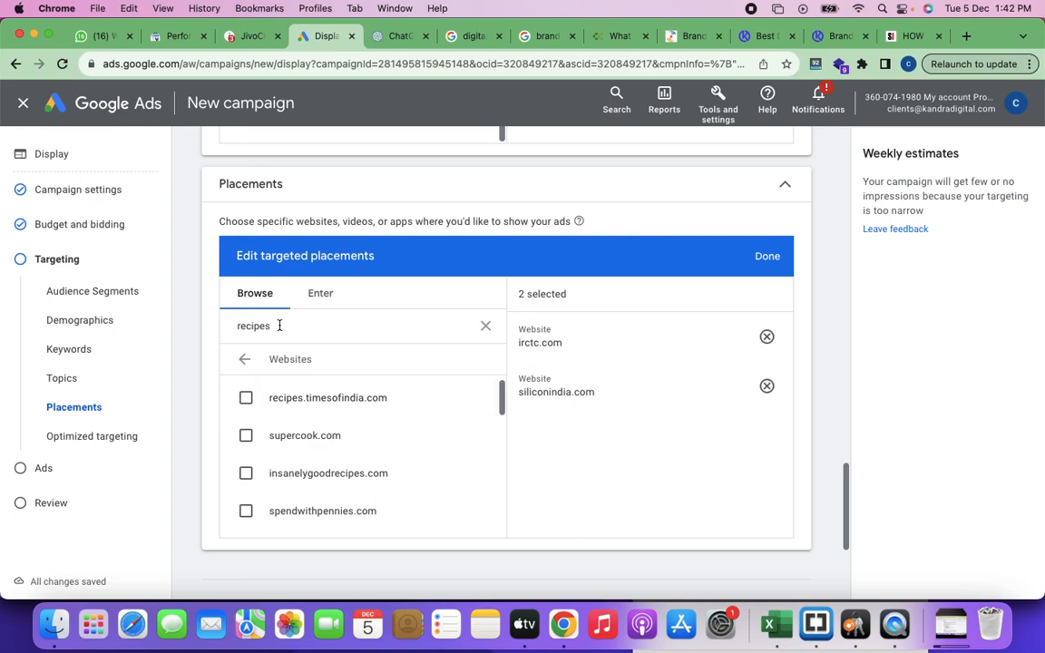
scroll(344, 438, down, 1)
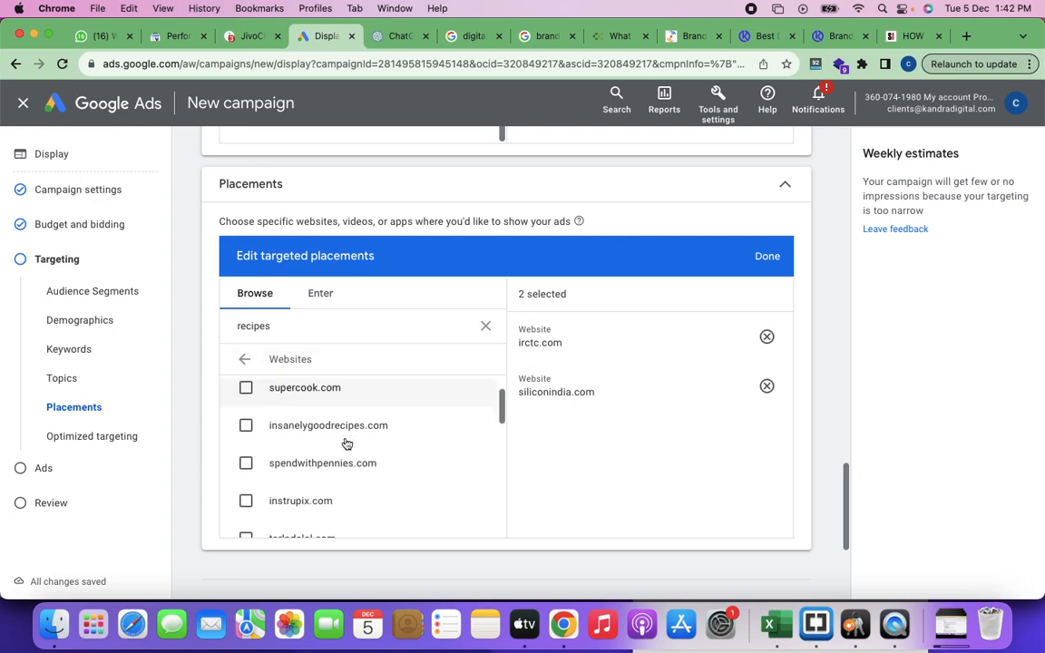
scroll(345, 438, up, 2)
click(246, 415)
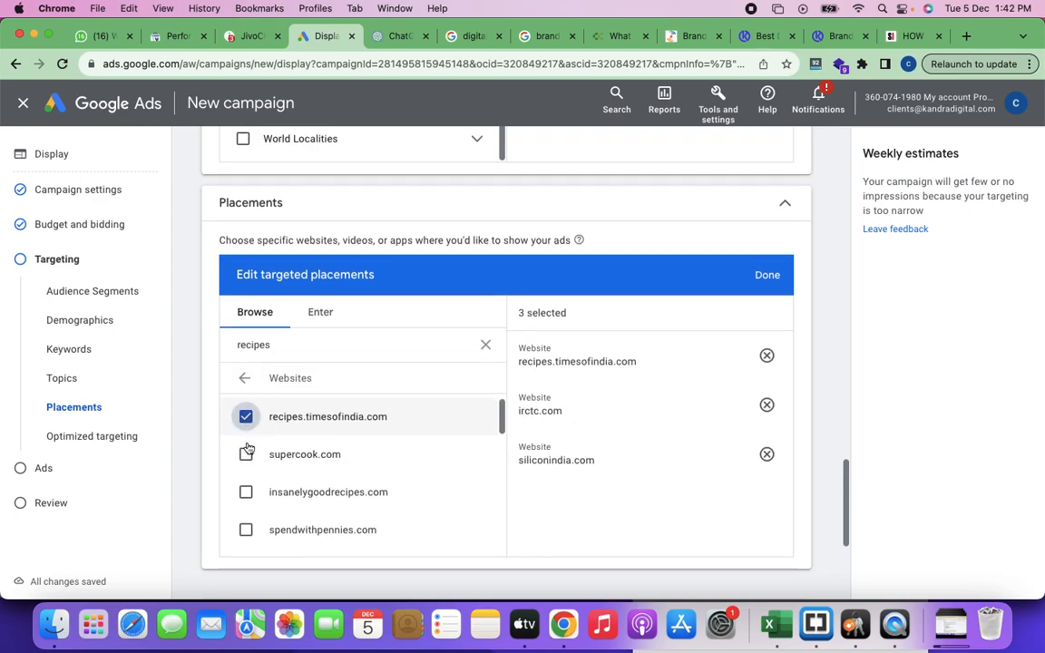
click(246, 454)
click(246, 491)
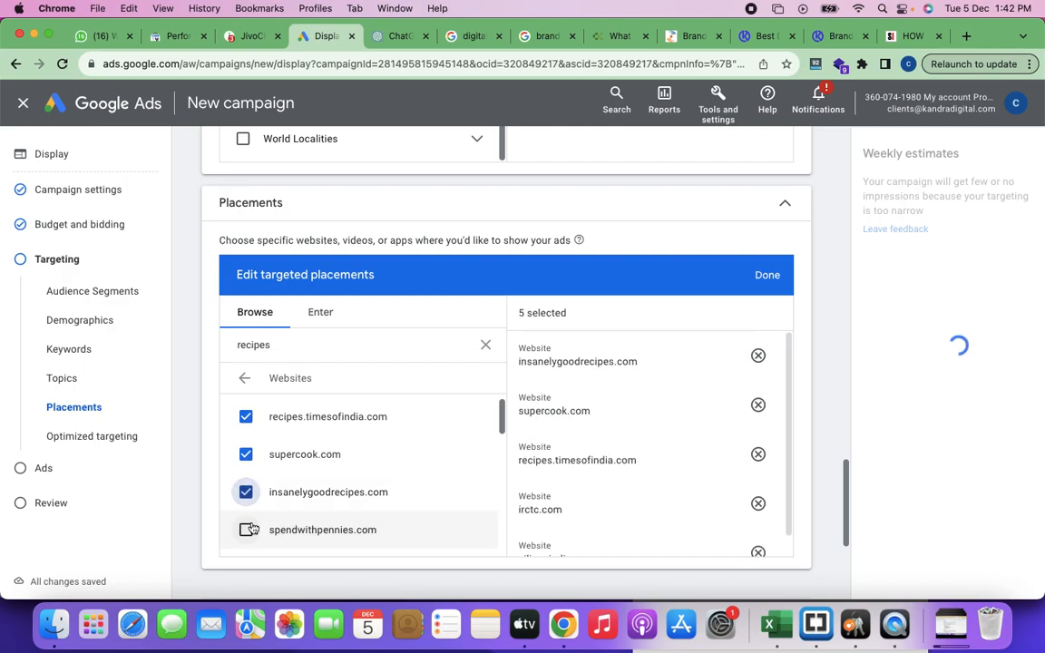
click(246, 530)
Step: Add instrupix.com, tarladalal.com, allwaysdelicious.com, cookinglsl.com and theendlessmeal.com to the targeted placements
scroll(246, 530, down, 3)
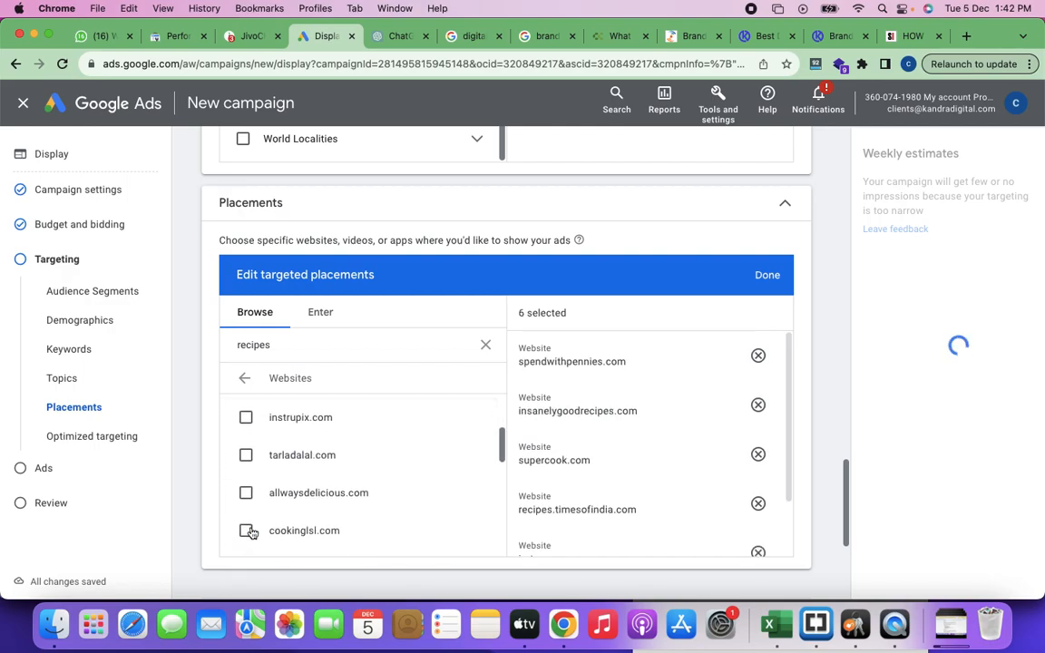
click(246, 418)
click(245, 455)
click(246, 492)
scroll(249, 497, down, 1)
click(246, 487)
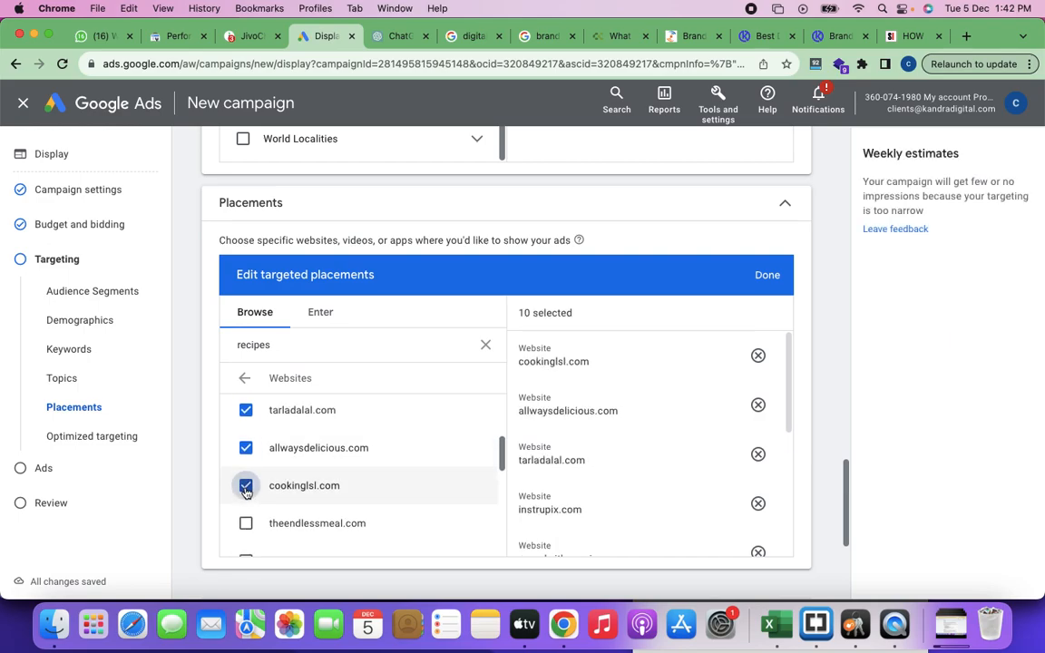
click(246, 524)
Step: Add indianhealthyrecipes.com, recipes.lesfails.com, allrecipes.com and recipes.net to the targeted placements
scroll(250, 530, down, 2)
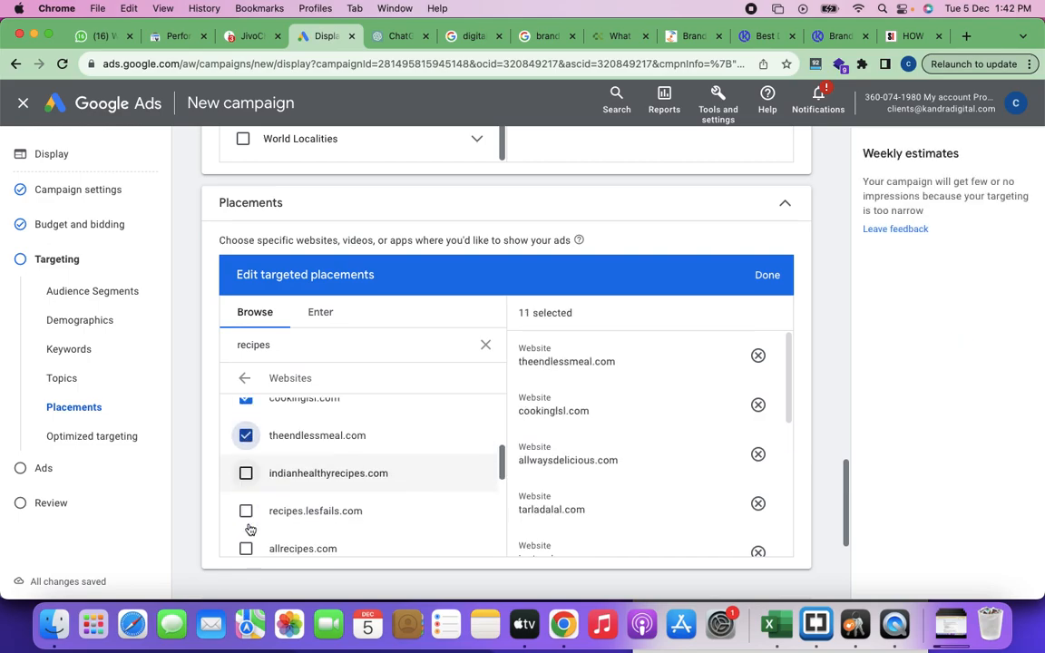
click(245, 461)
click(246, 499)
scroll(248, 494, down, 1)
click(246, 480)
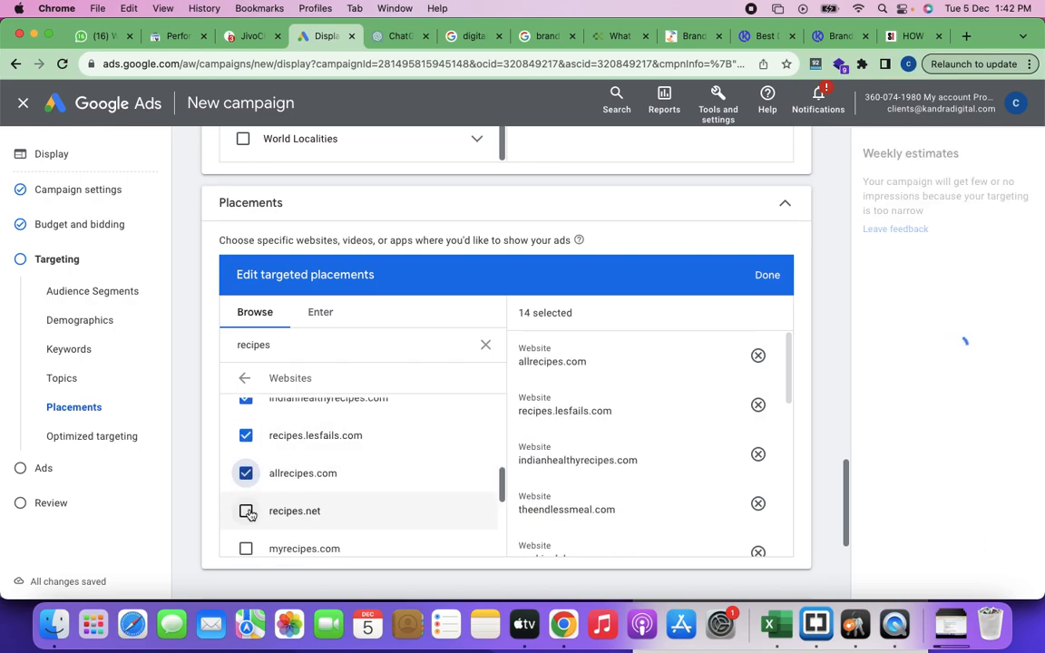
click(246, 511)
Step: Add myrecipes.com, delish.com, yummly.com, yellowblissroad.com and alirada.tn to the targeted placements
scroll(296, 514, down, 1)
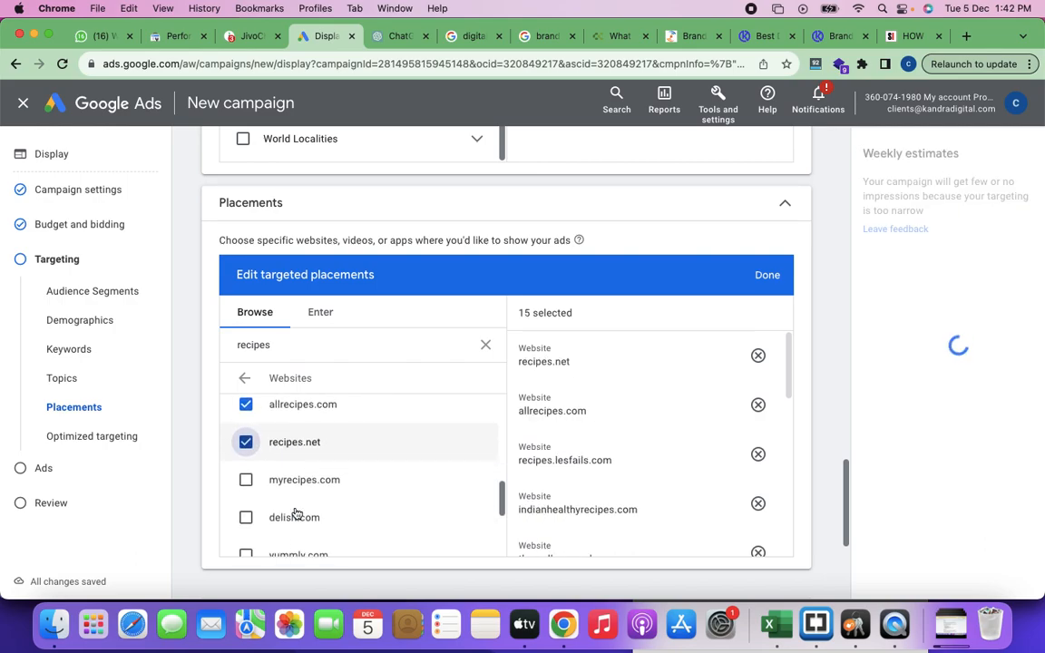
click(245, 480)
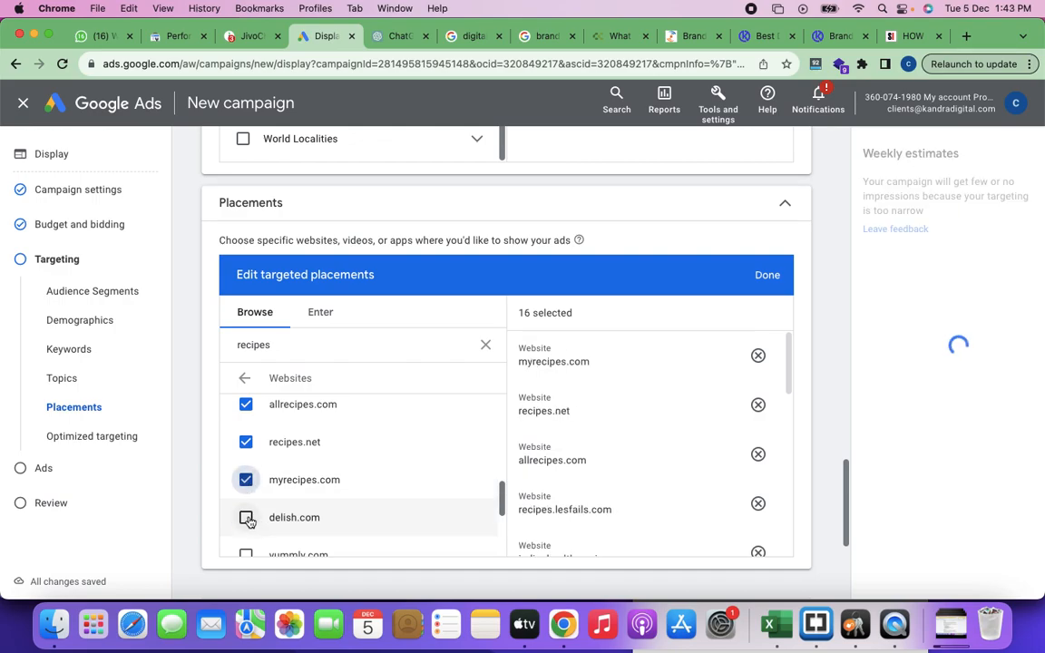
click(250, 520)
scroll(317, 530, down, 1)
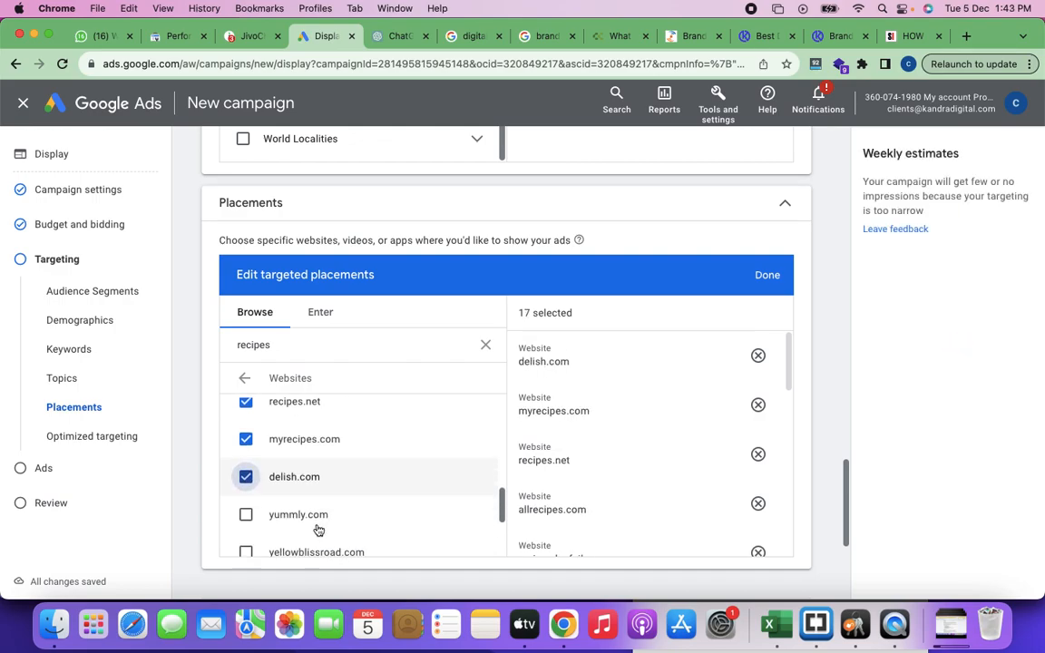
click(246, 498)
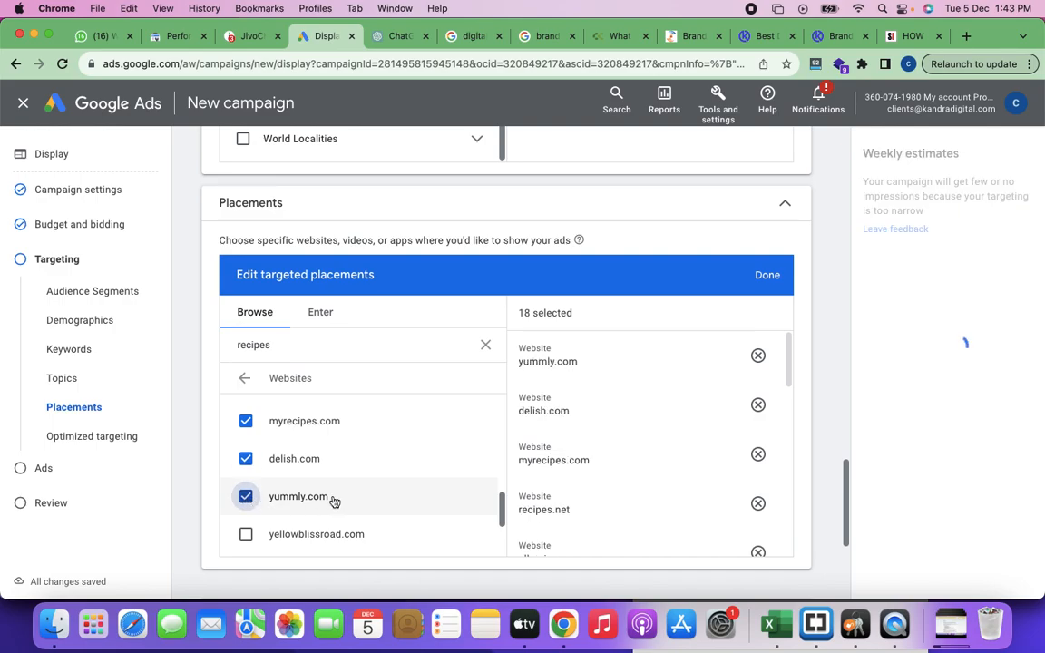
scroll(247, 457, down, 2)
click(246, 441)
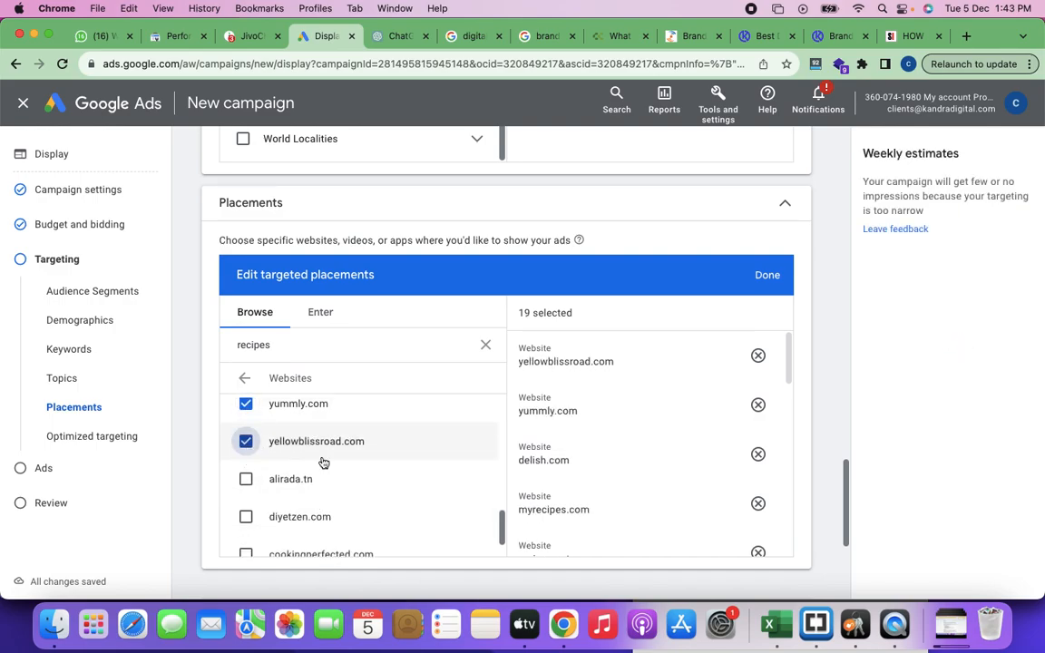
scroll(299, 463, down, 2)
click(246, 402)
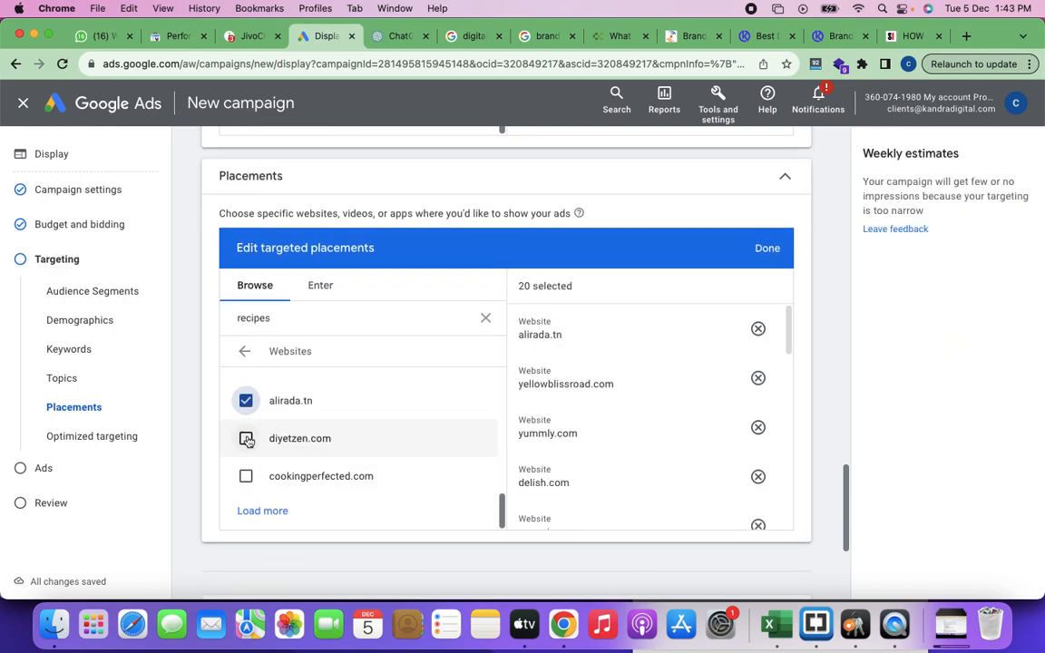
Step: Add diyetzen.com and cookingperfected.com to the targeted placements and return to the placement types
click(246, 440)
click(246, 478)
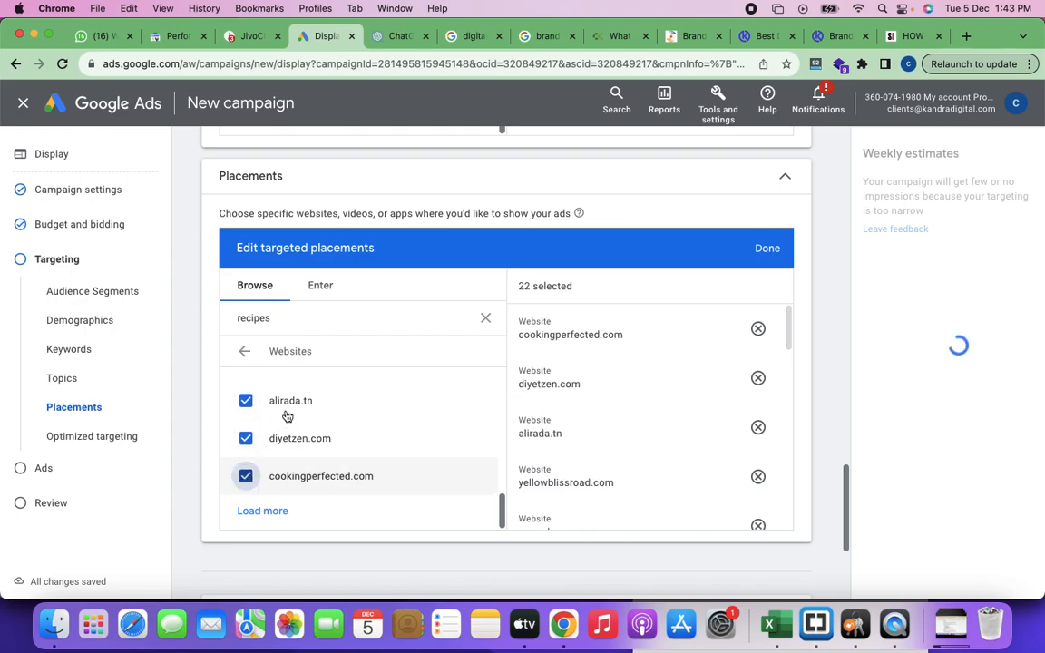
click(245, 353)
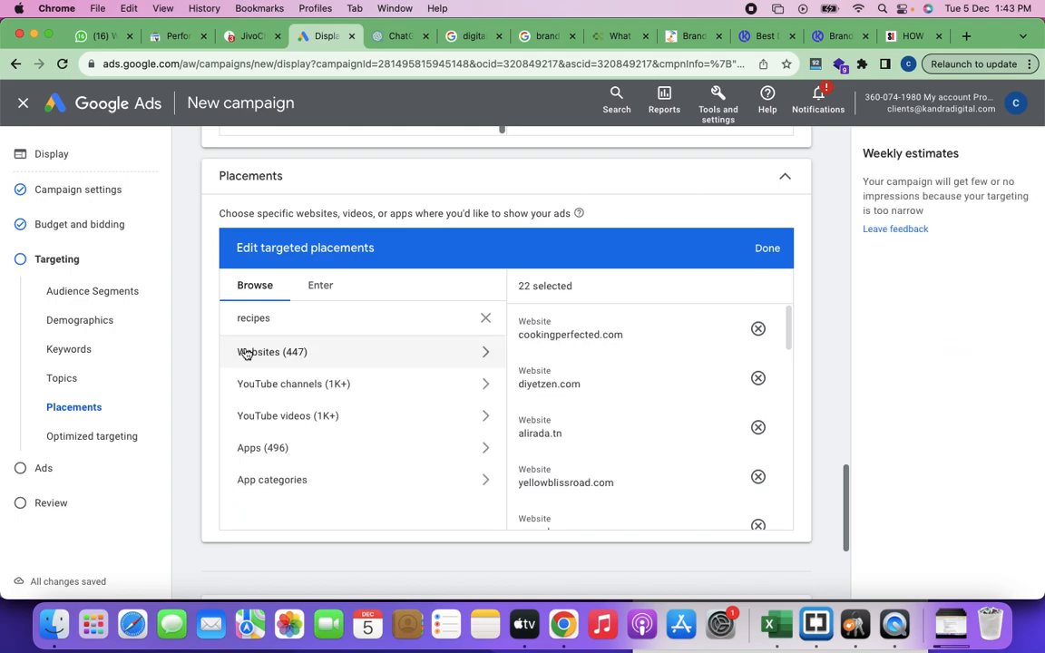
Step: Examine the YouTube channels offered as placements for "recipes" and return to the placement types
click(314, 393)
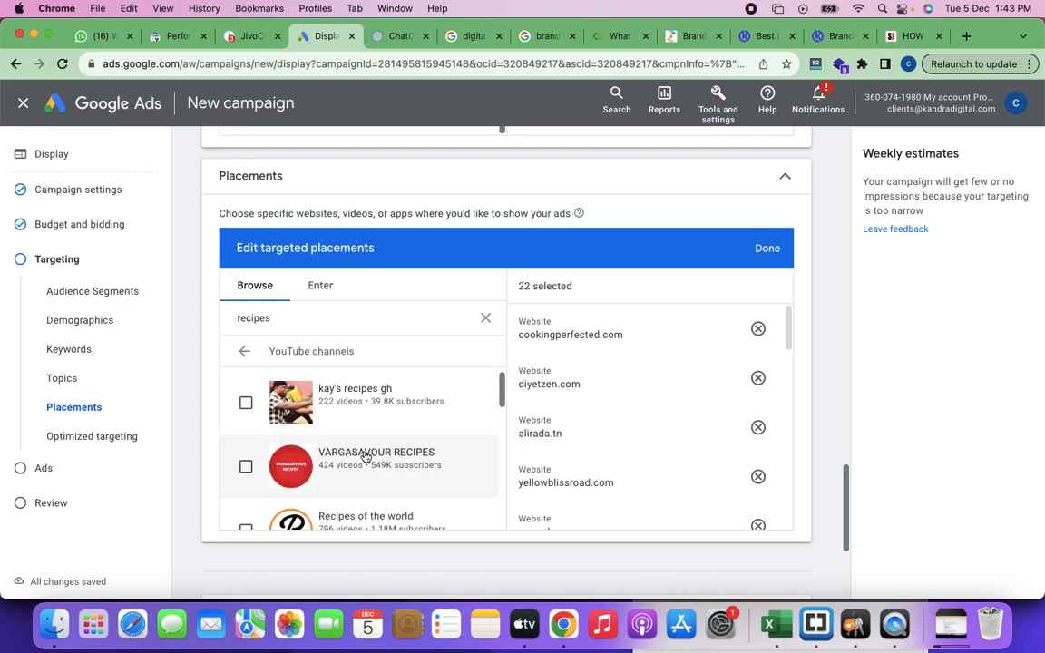
scroll(366, 457, down, 1)
scroll(366, 456, up, 4)
scroll(366, 456, down, 2)
scroll(366, 456, down, 6)
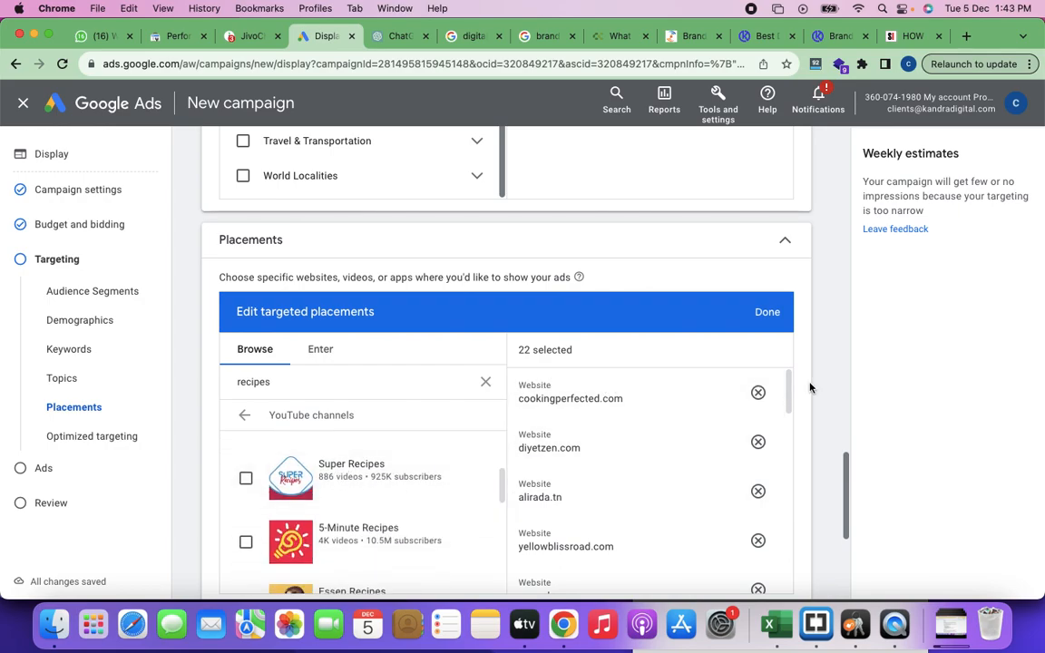
scroll(810, 387, down, 2)
scroll(393, 420, down, 2)
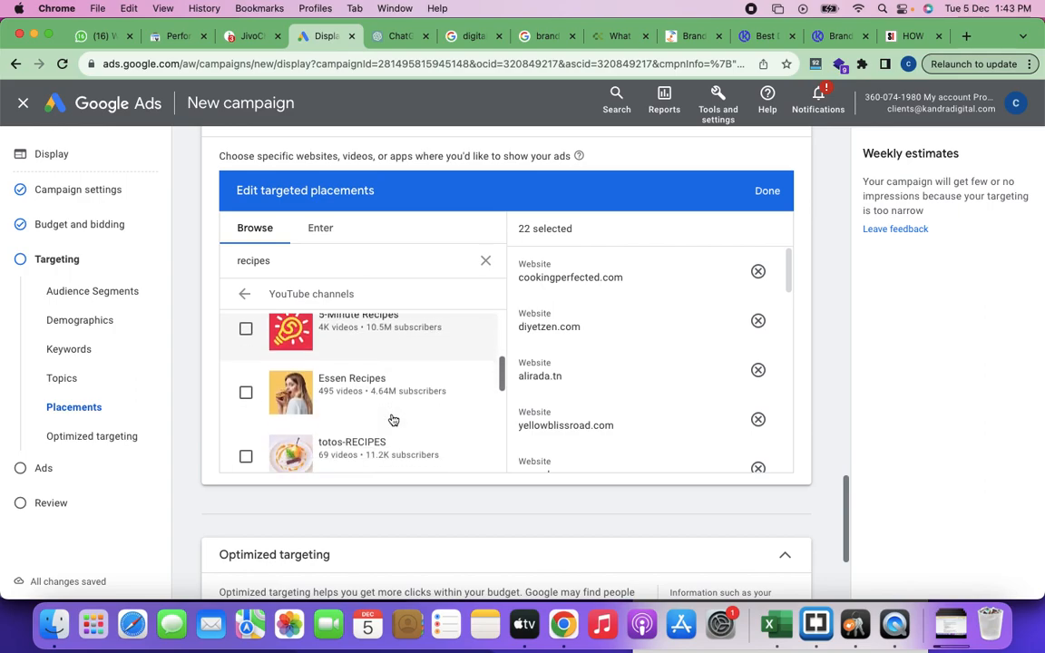
scroll(393, 420, down, 3)
scroll(393, 420, down, 3)
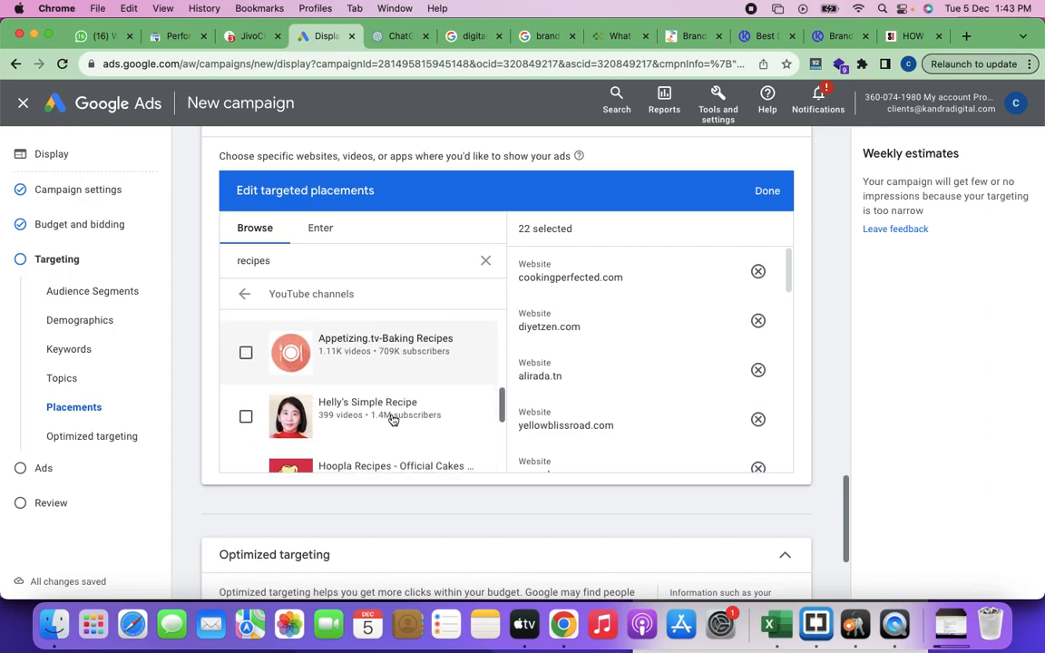
scroll(393, 420, down, 3)
scroll(393, 421, down, 4)
scroll(393, 420, down, 3)
scroll(392, 420, up, 15)
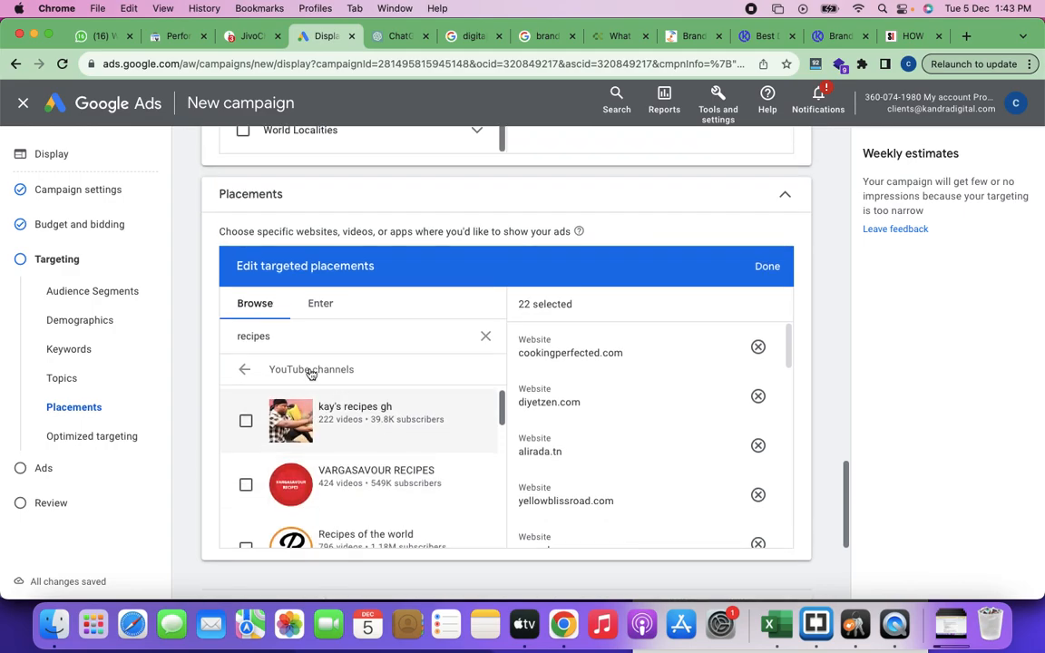
click(245, 391)
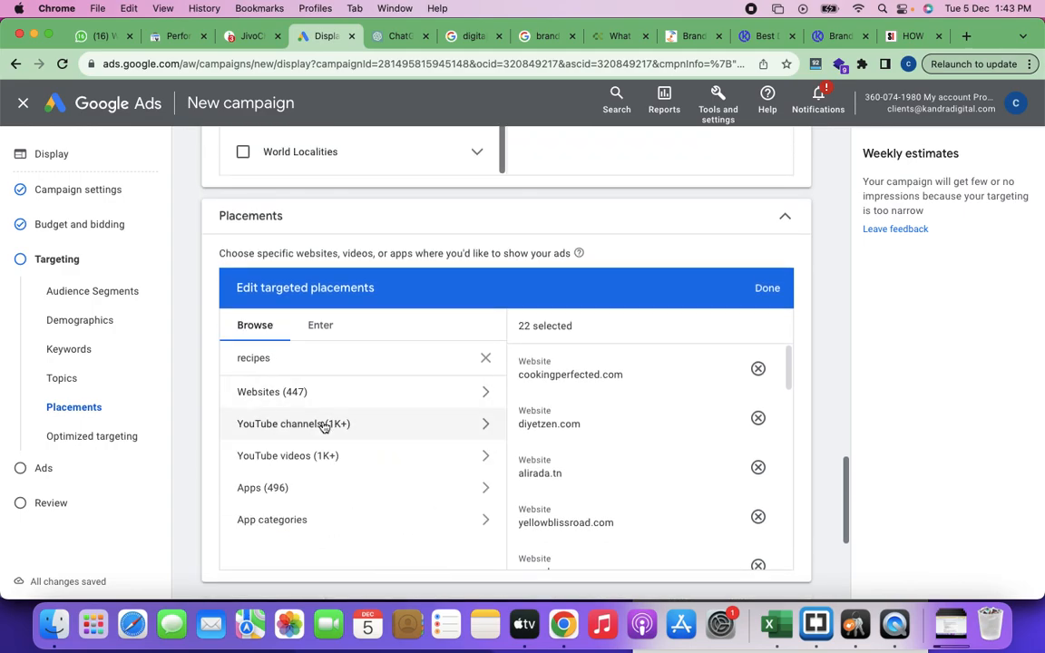
Step: View the YouTube videos offered as placements for "recipes"
click(286, 459)
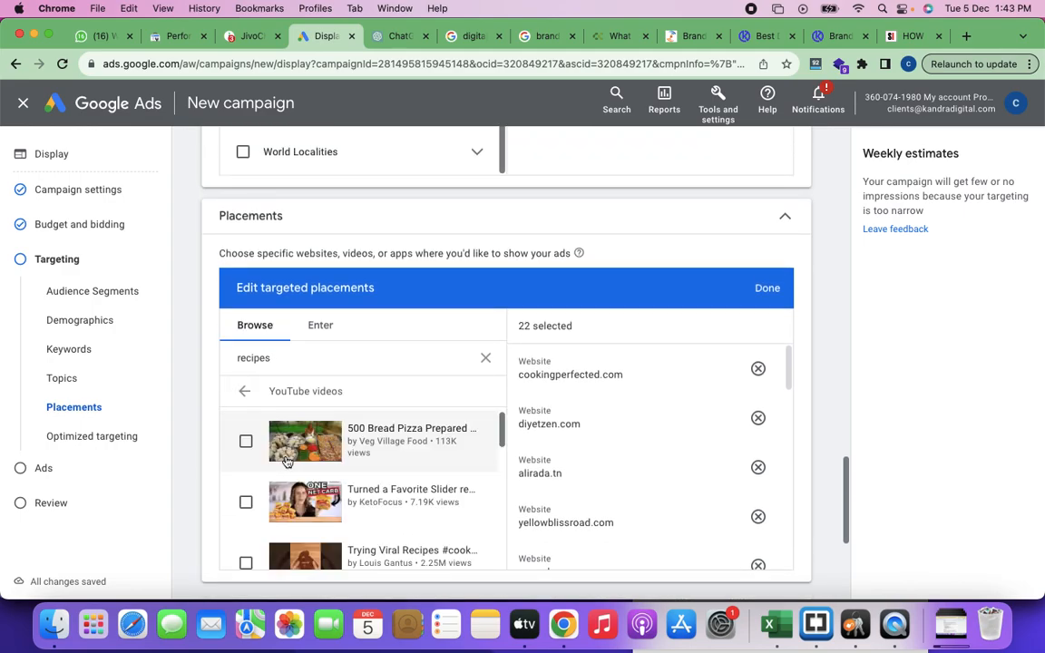
scroll(400, 451, down, 1)
scroll(400, 451, up, 2)
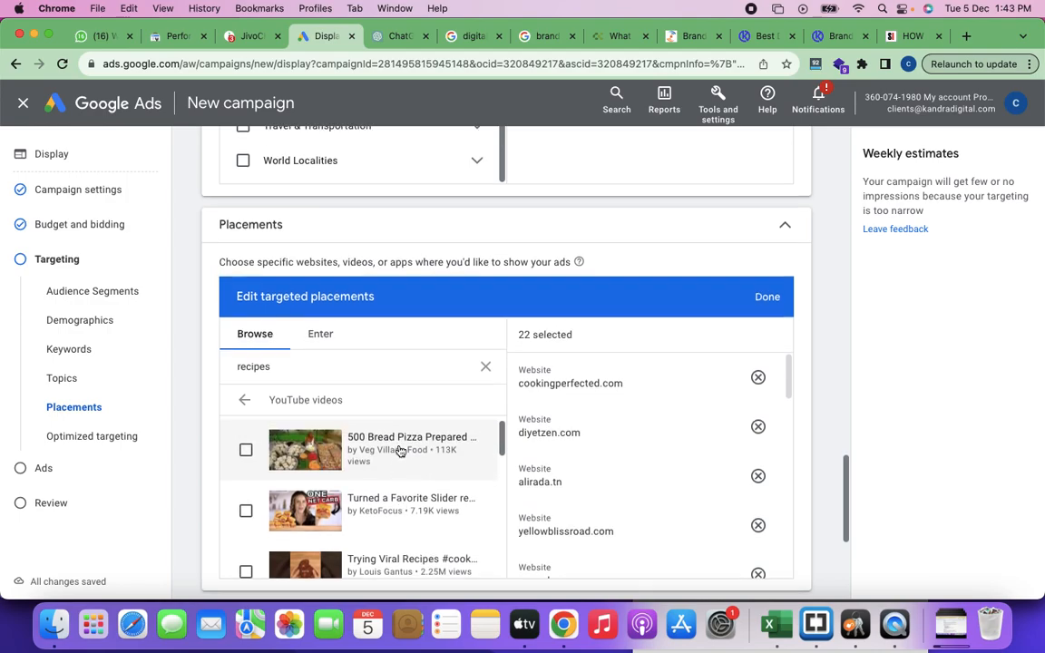
Step: Replace the placement search term with "career options for housewives"
double_click(289, 389)
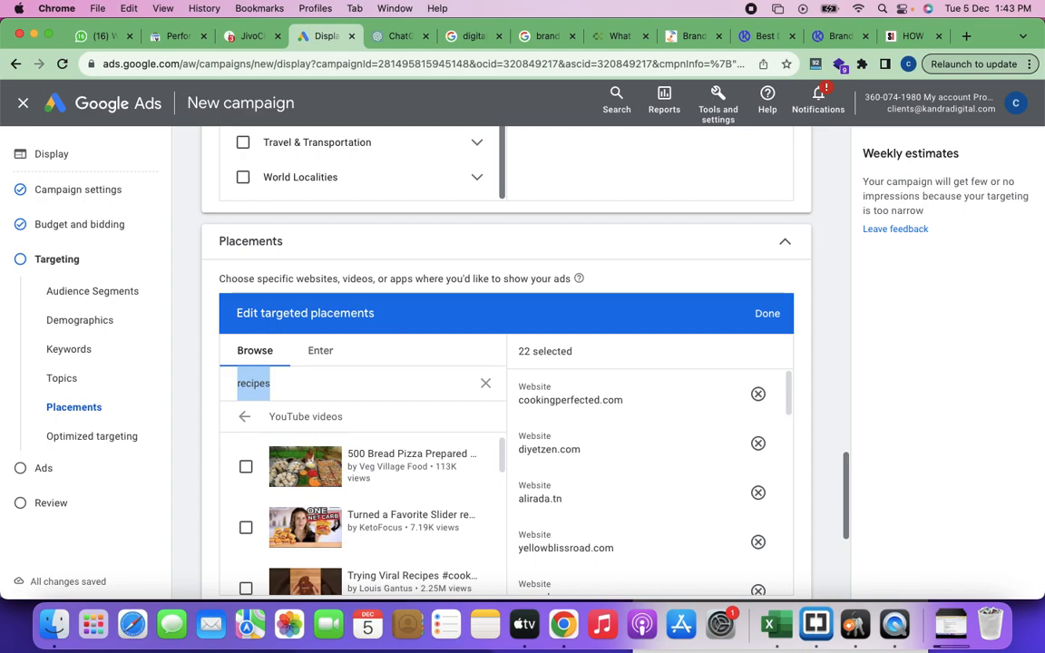
key(BackSpace)
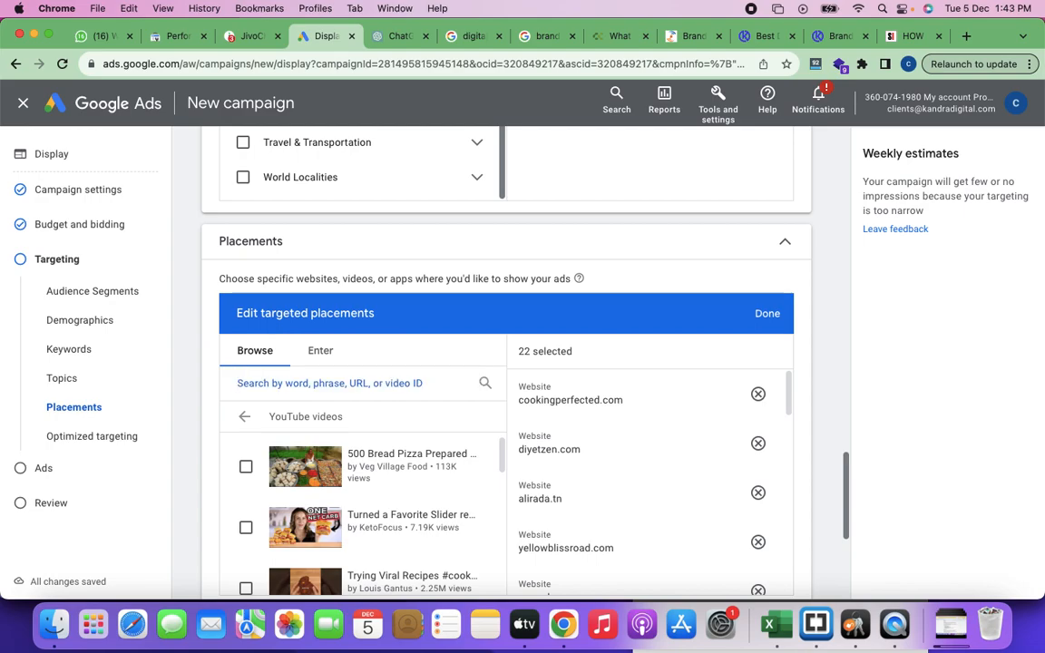
text(career options for house)
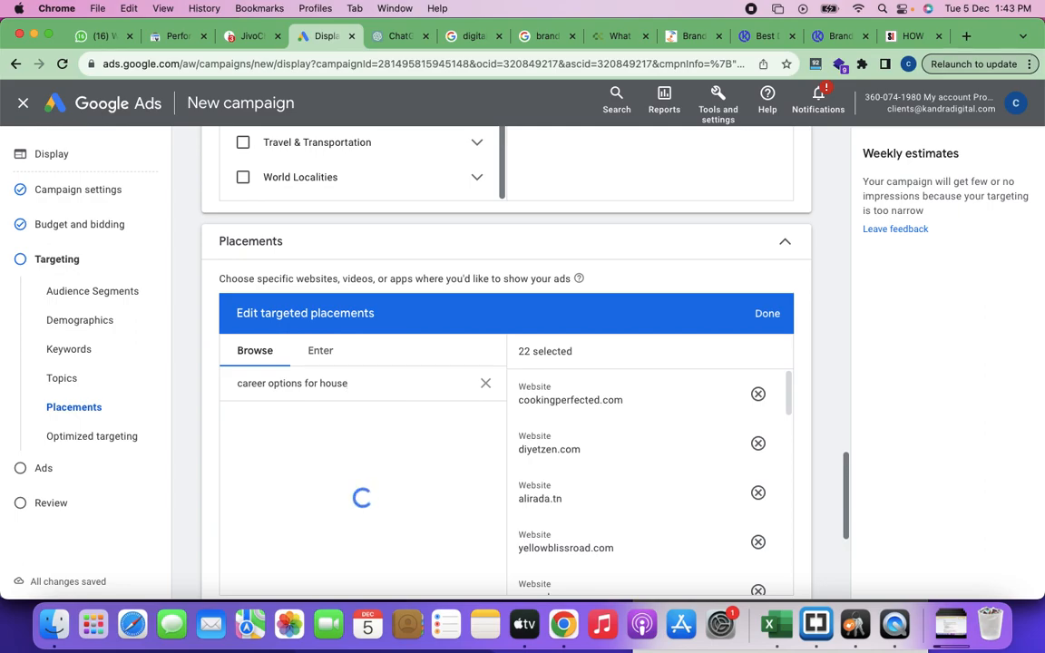
text(wives)
scroll(412, 457, down, 2)
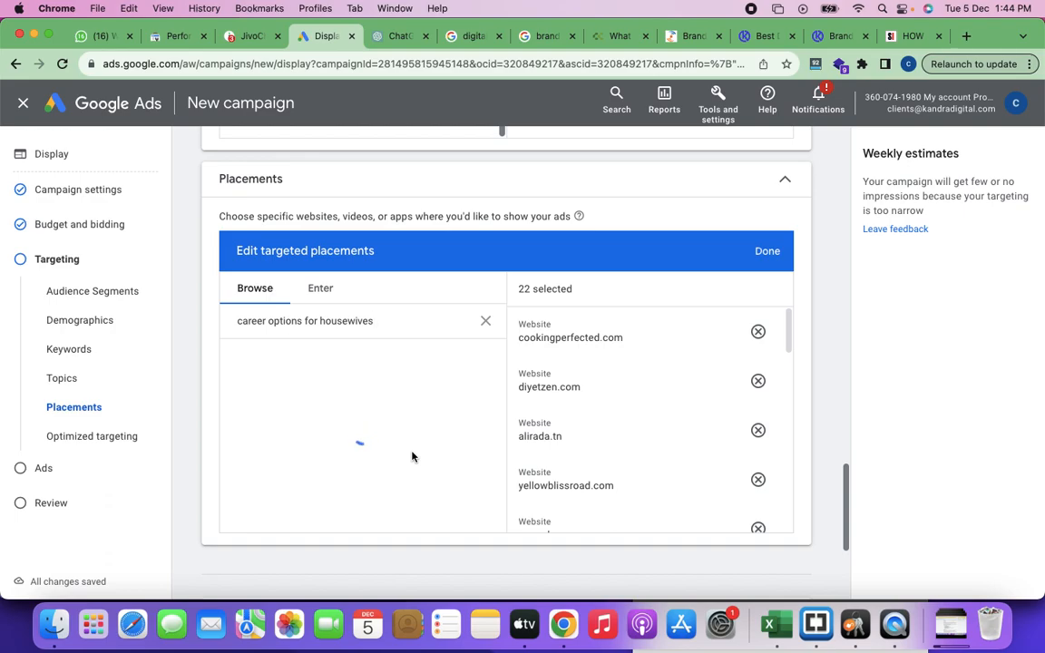
Step: View the form for entering multiple placement URLs, return to browsing and clear the search term
click(323, 290)
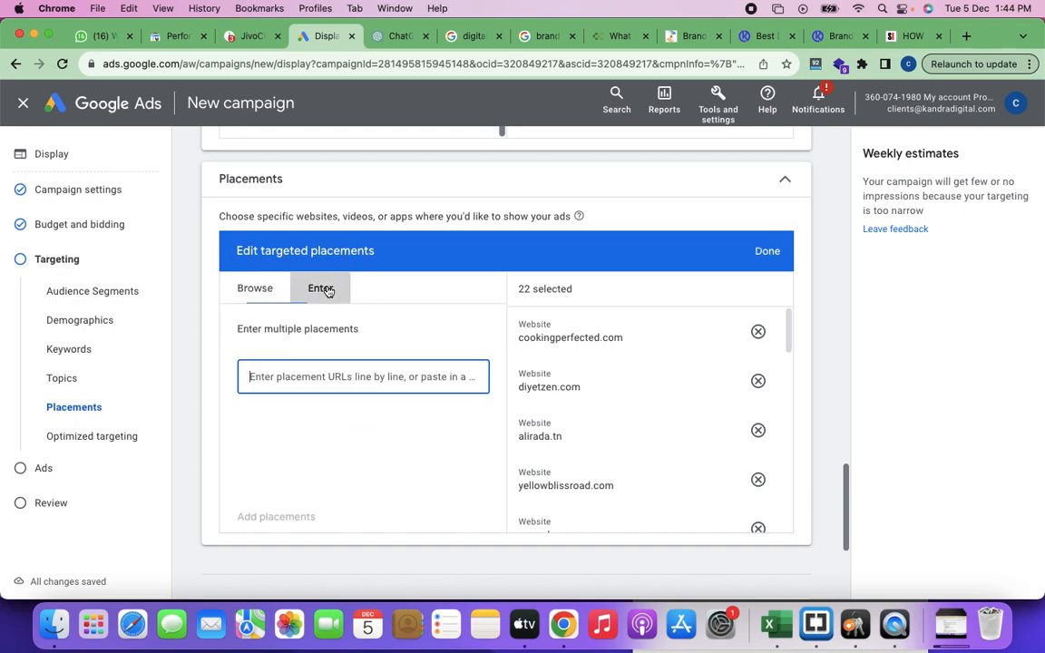
click(250, 291)
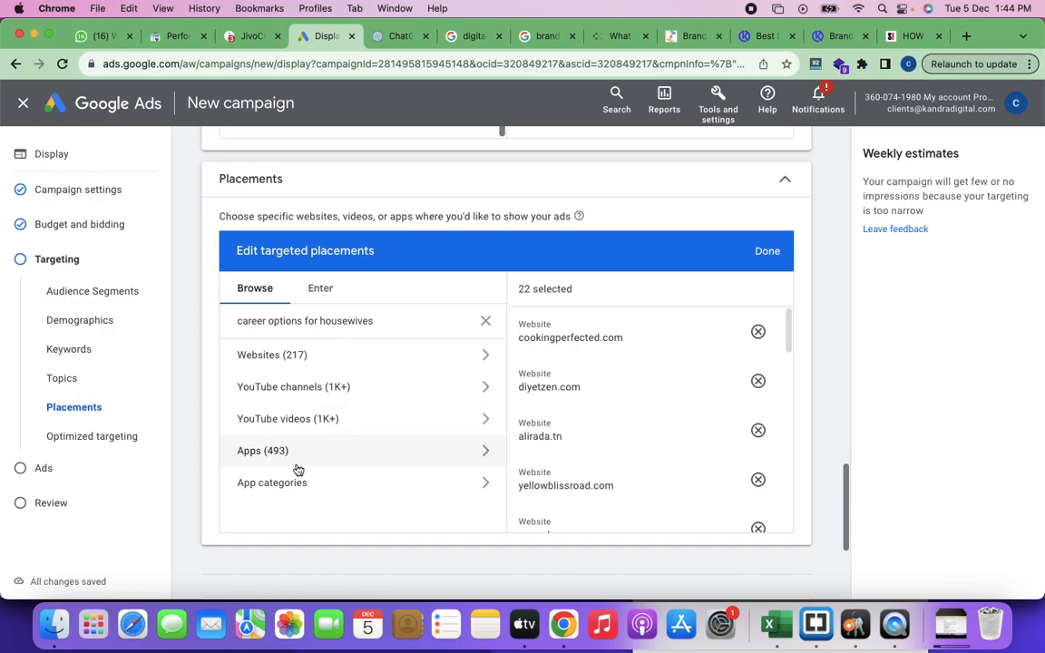
click(485, 325)
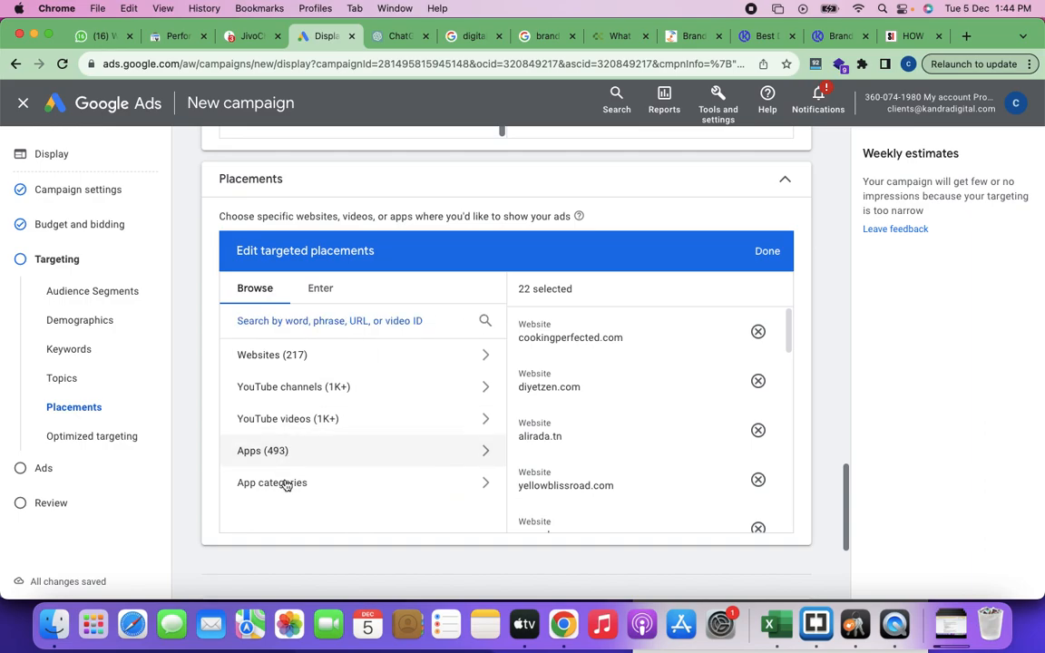
scroll(333, 465, down, 1)
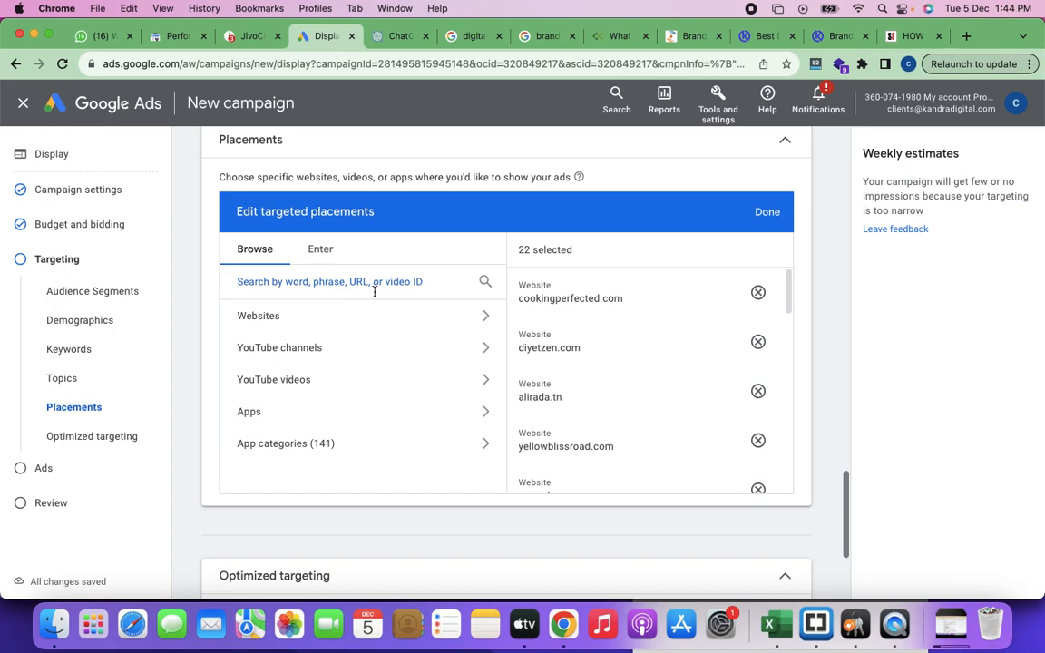
Step: View the Apps and App categories placement options and return to the placement types
click(269, 423)
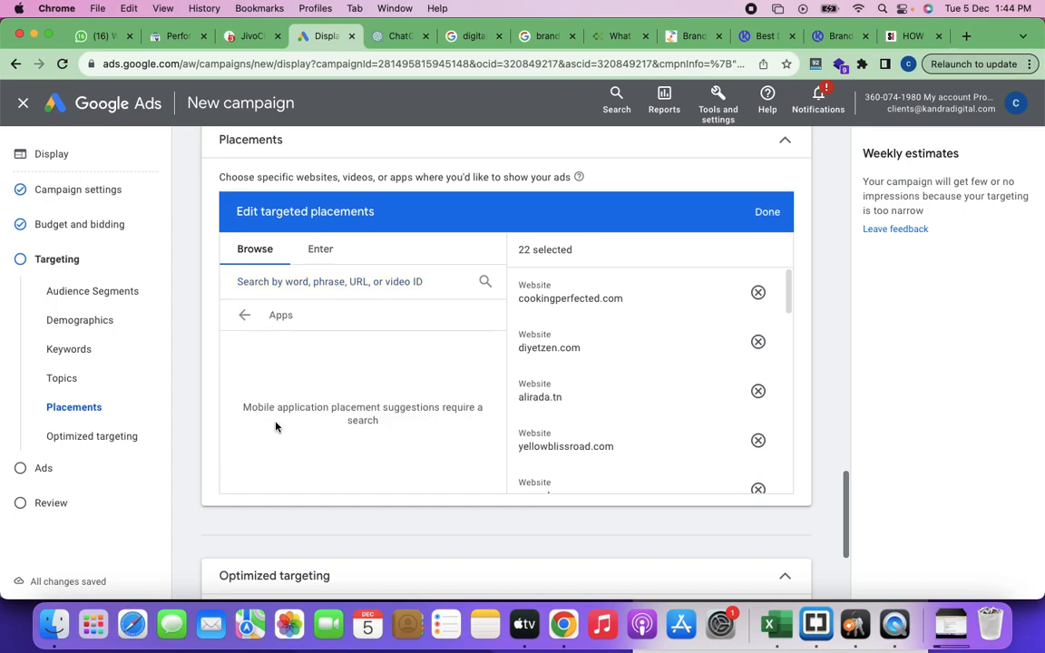
click(247, 315)
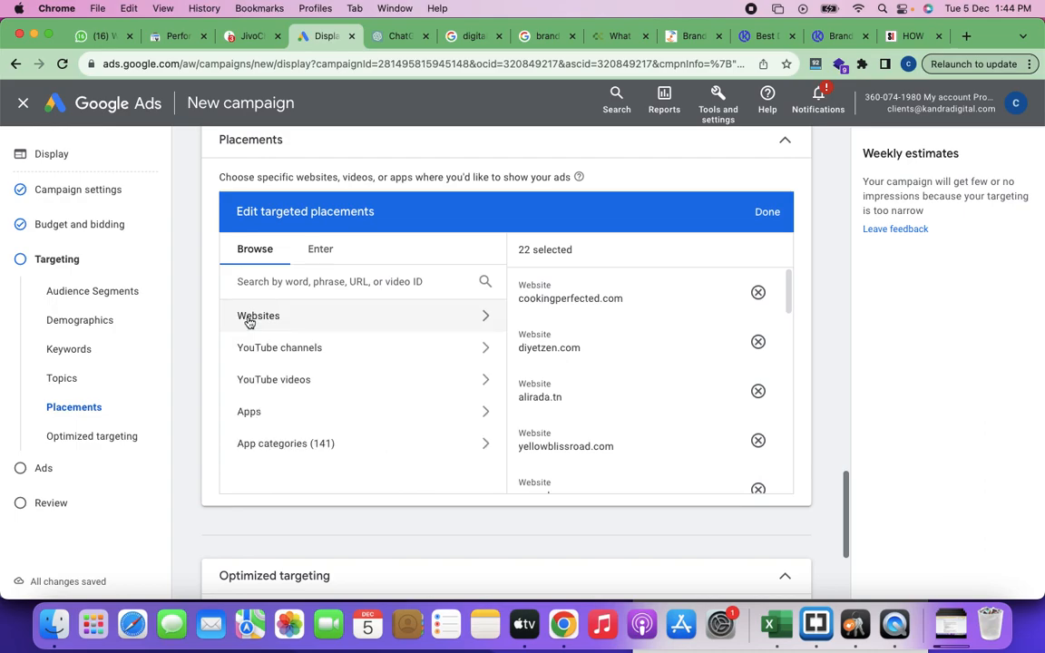
click(339, 453)
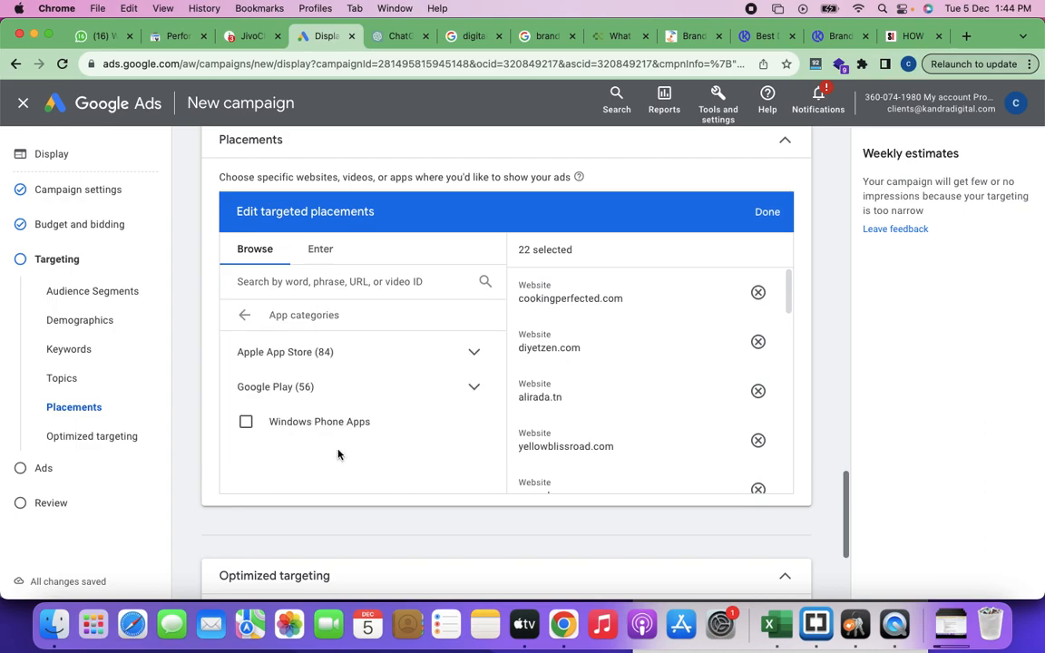
scroll(336, 434, up, 1)
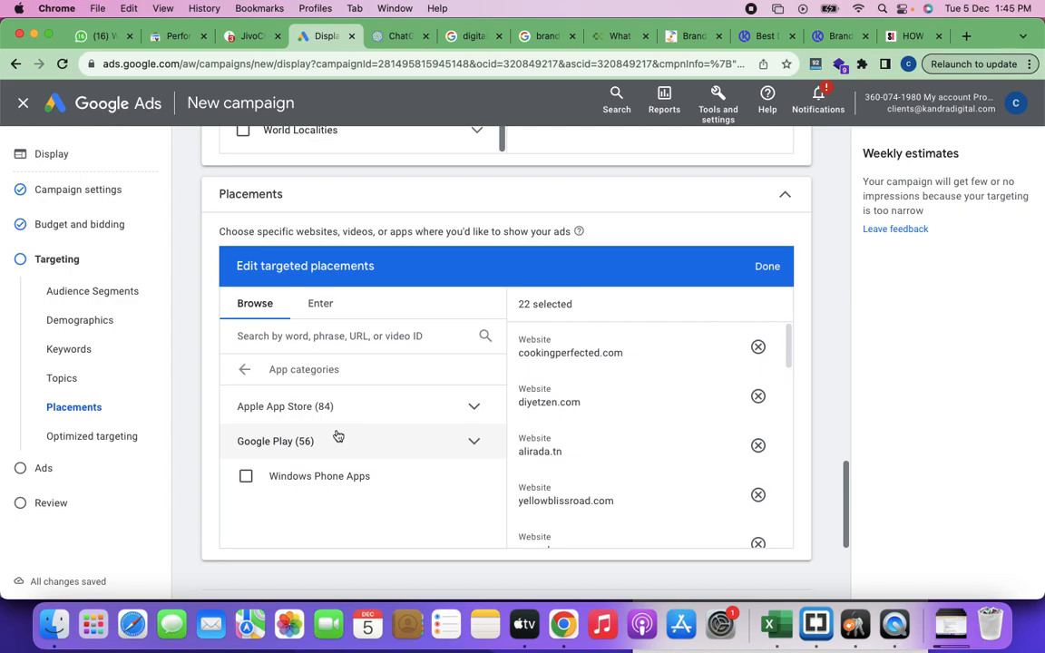
click(243, 374)
scroll(326, 458, down, 2)
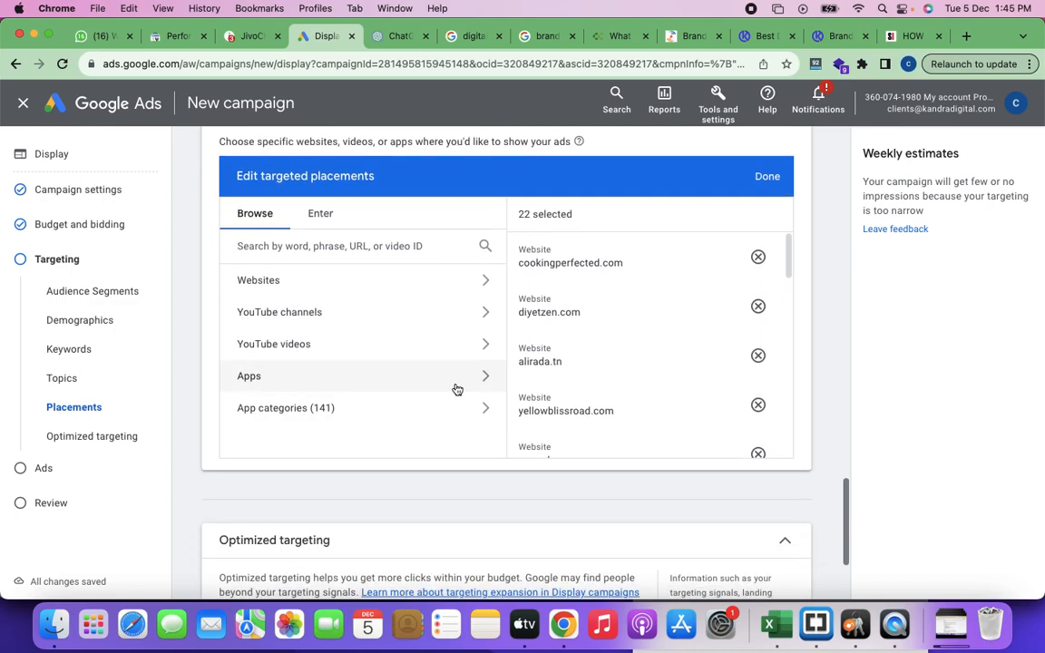
Step: Search for "scan" across all placements and within Apps, clearing the term each time, and return to the placement types
text(scan)
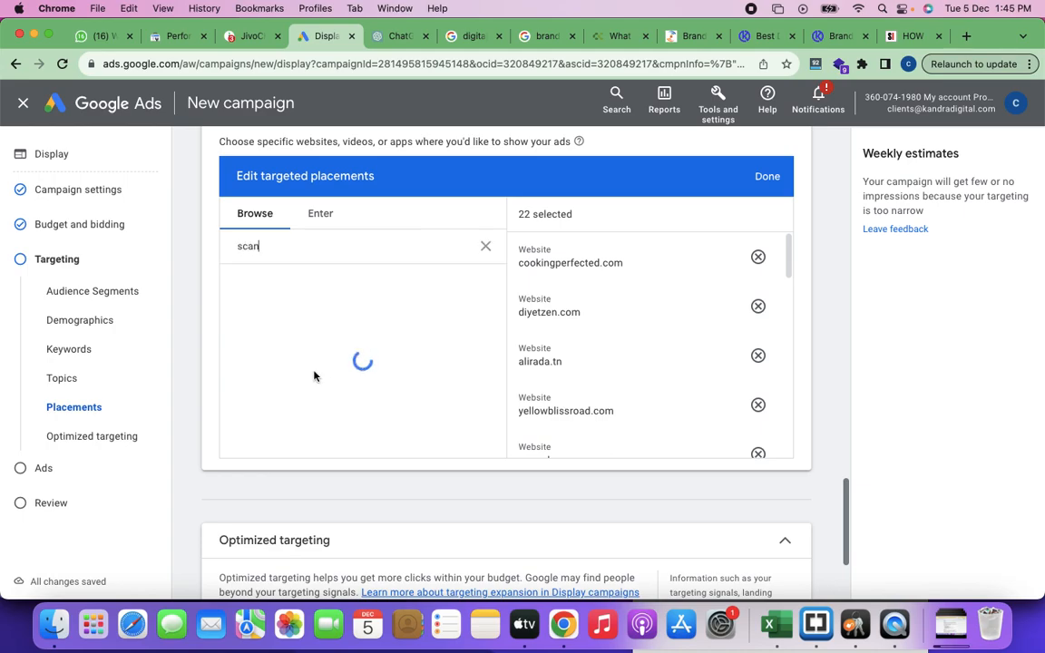
click(485, 246)
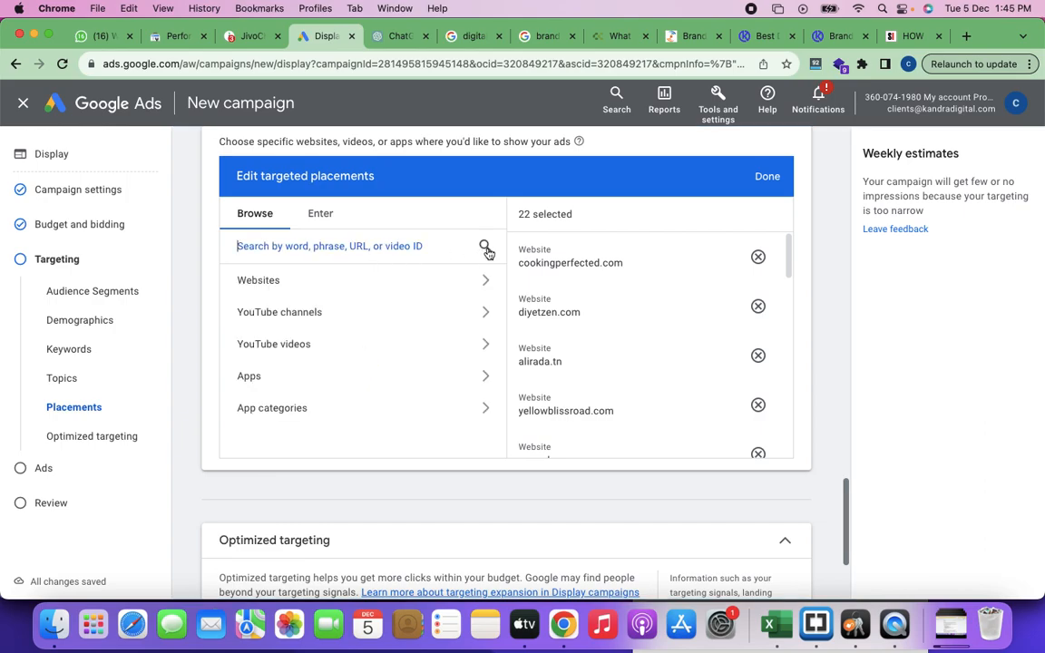
click(287, 384)
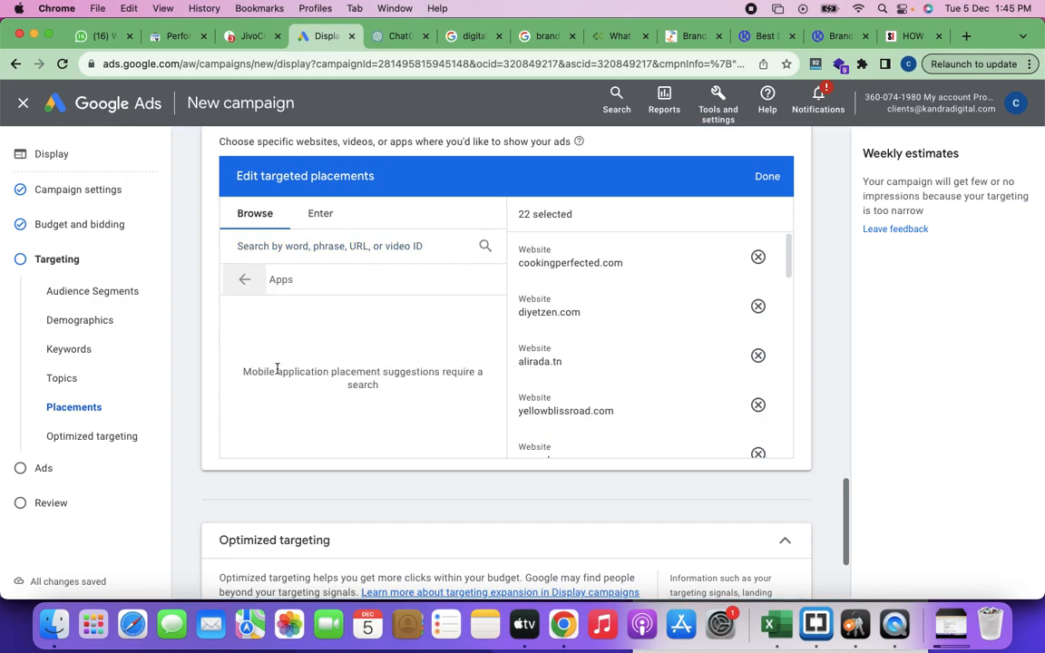
click(313, 252)
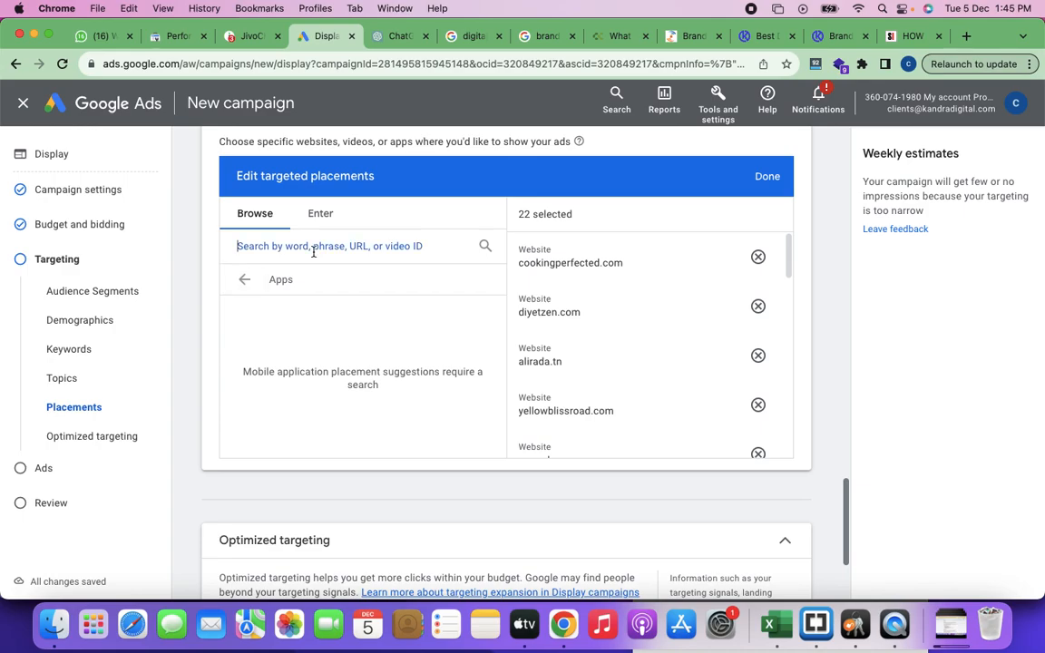
text(scan)
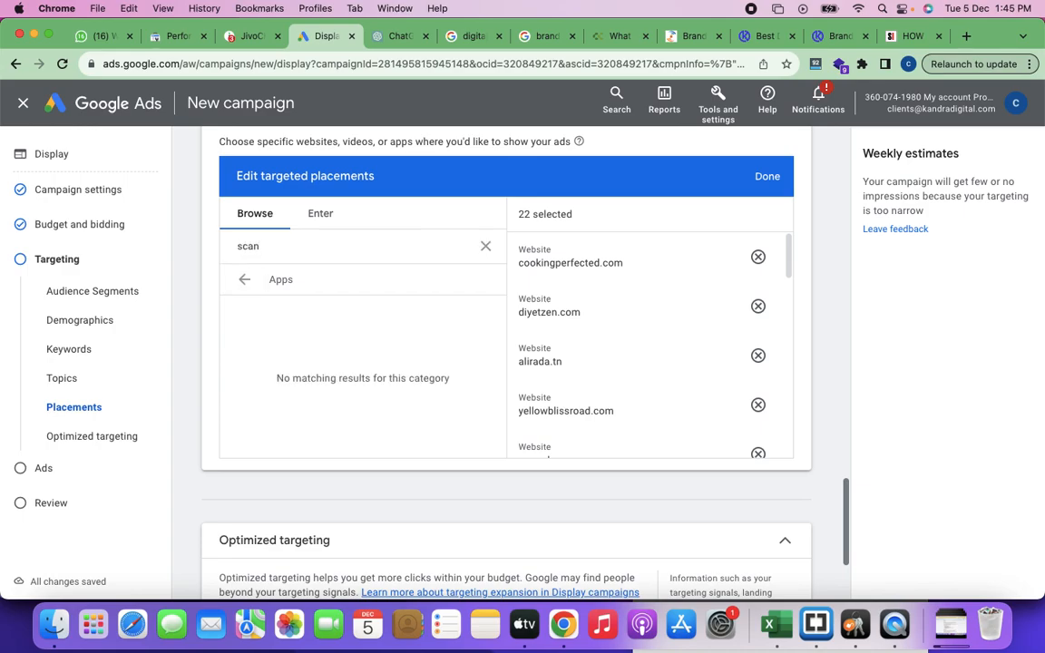
key(BackSpace)
key(BackSpace)
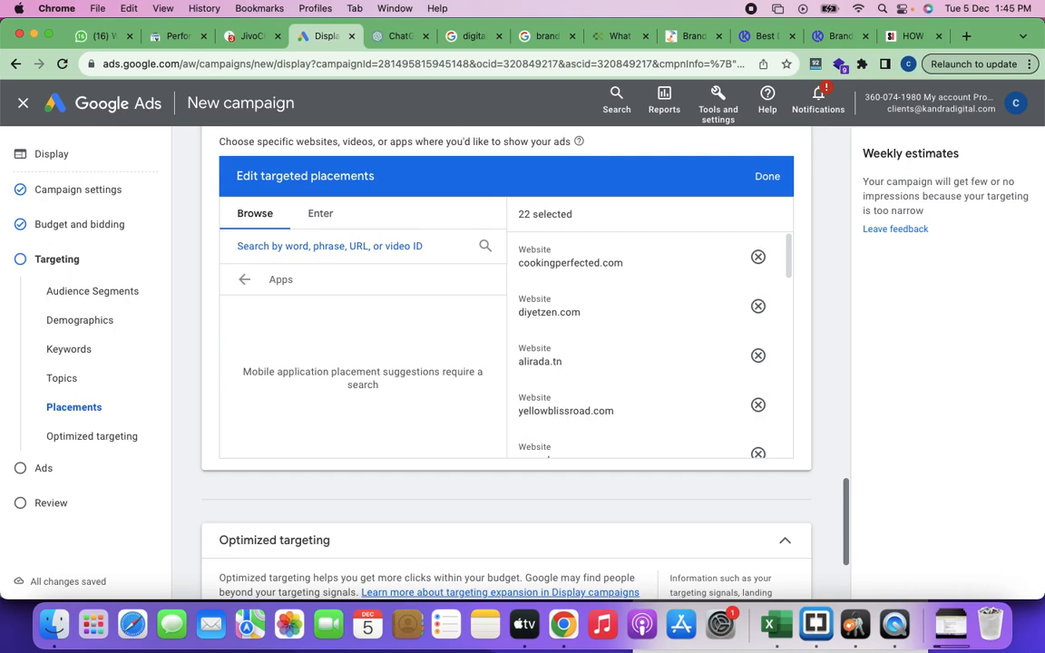
click(243, 280)
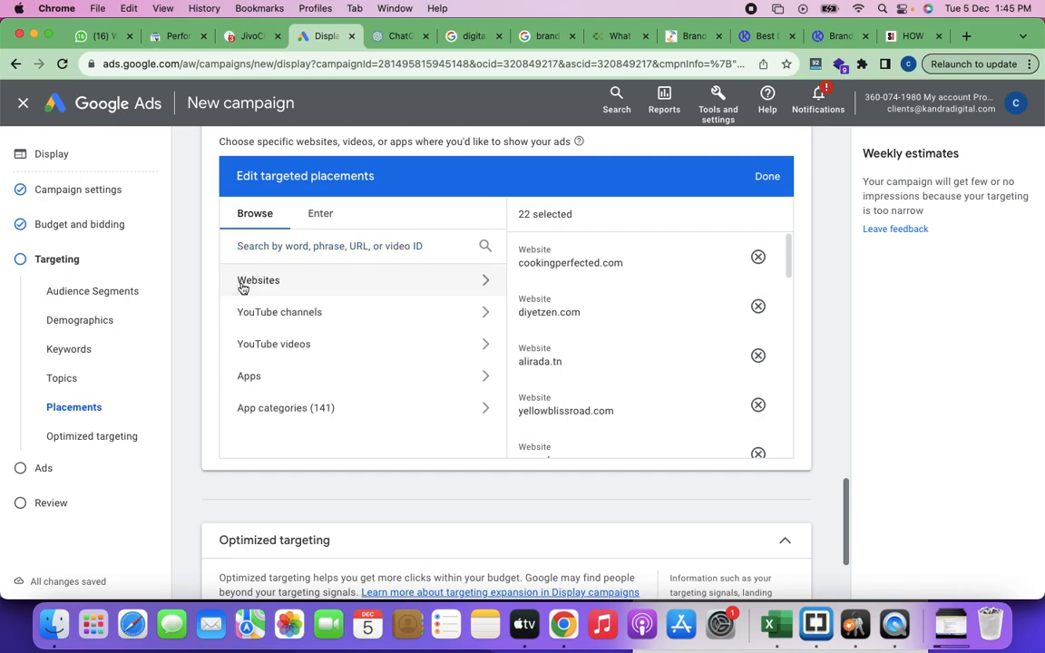
Step: Expand the Apple App Store group under App categories and examine its available categories
click(348, 419)
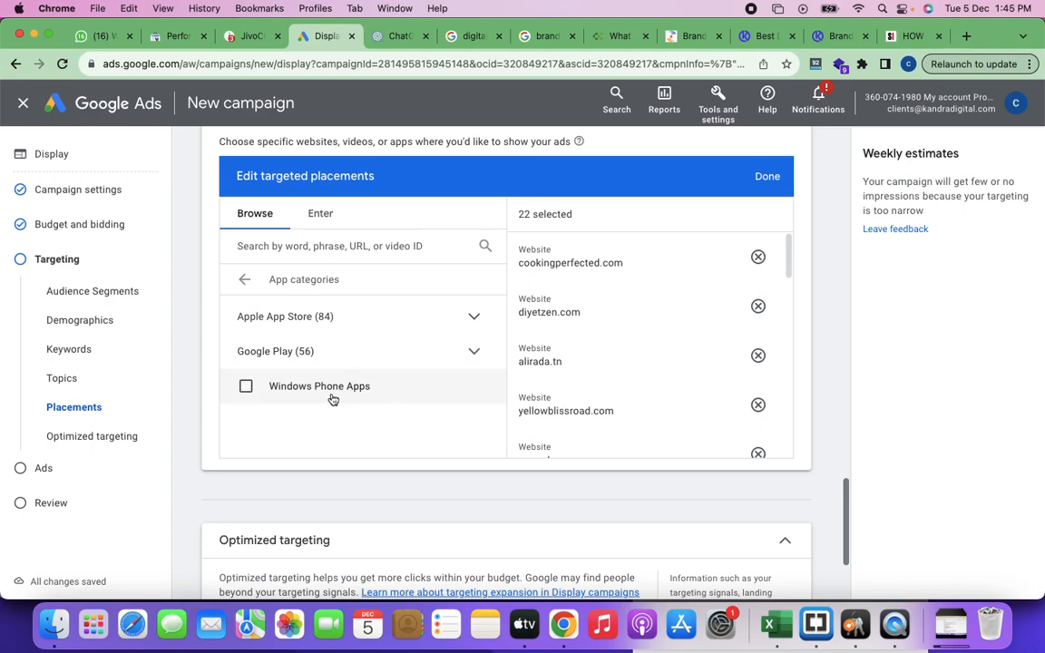
click(473, 319)
scroll(410, 367, down, 3)
scroll(412, 366, down, 2)
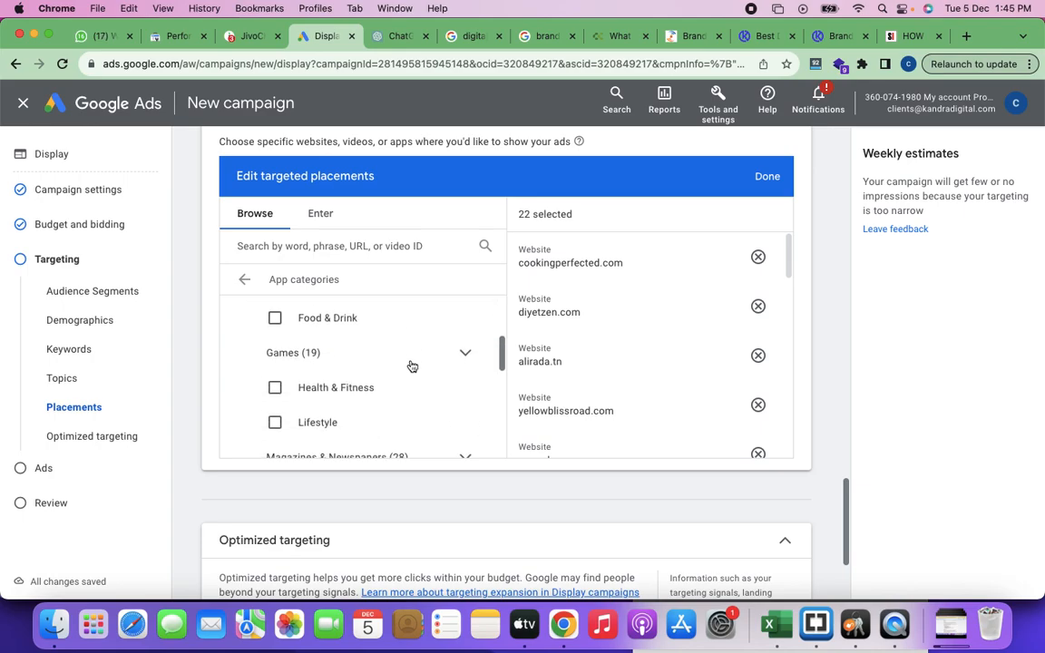
scroll(412, 366, up, 5)
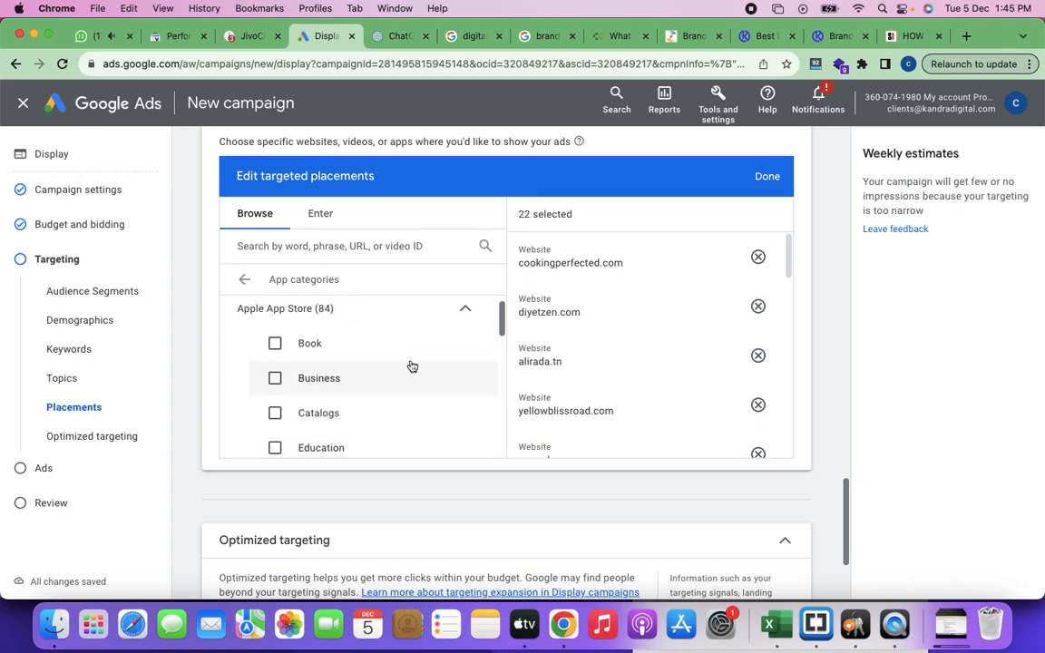
scroll(412, 366, up, 1)
scroll(412, 366, down, 4)
scroll(412, 366, down, 3)
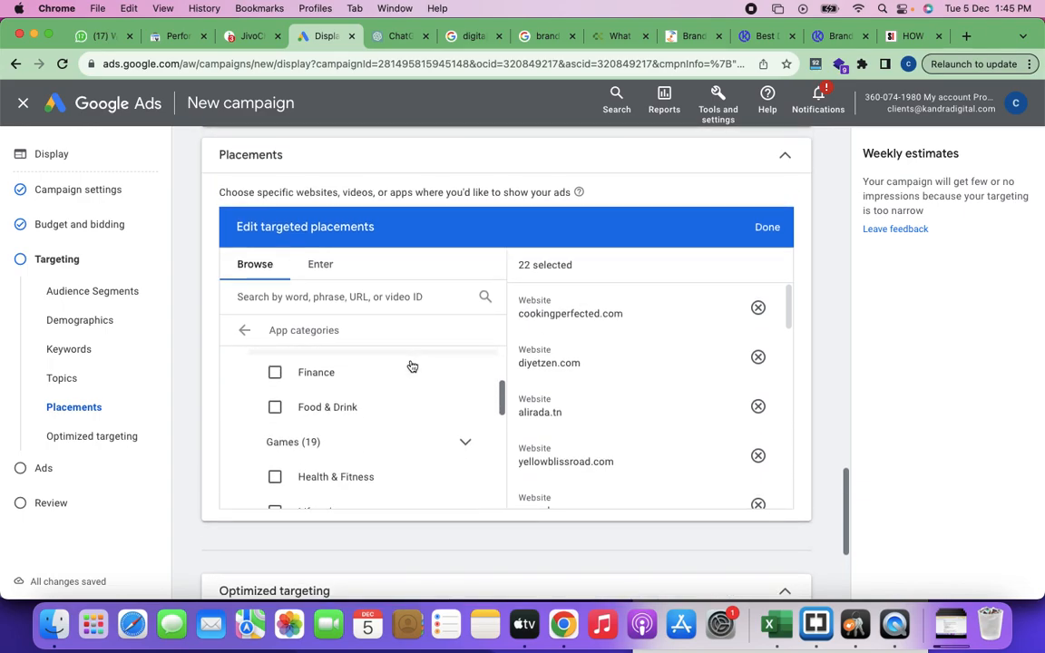
scroll(412, 365, down, 3)
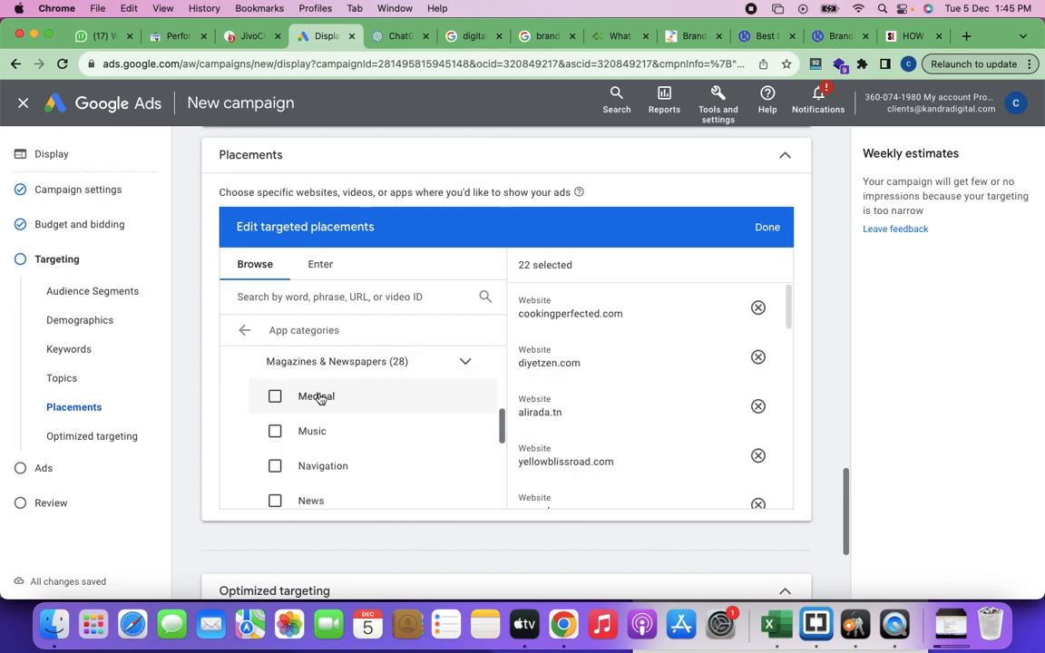
Step: Review the remaining Apple App Store categories, check the Apps placement option, and return to the placement types
scroll(340, 444, down, 5)
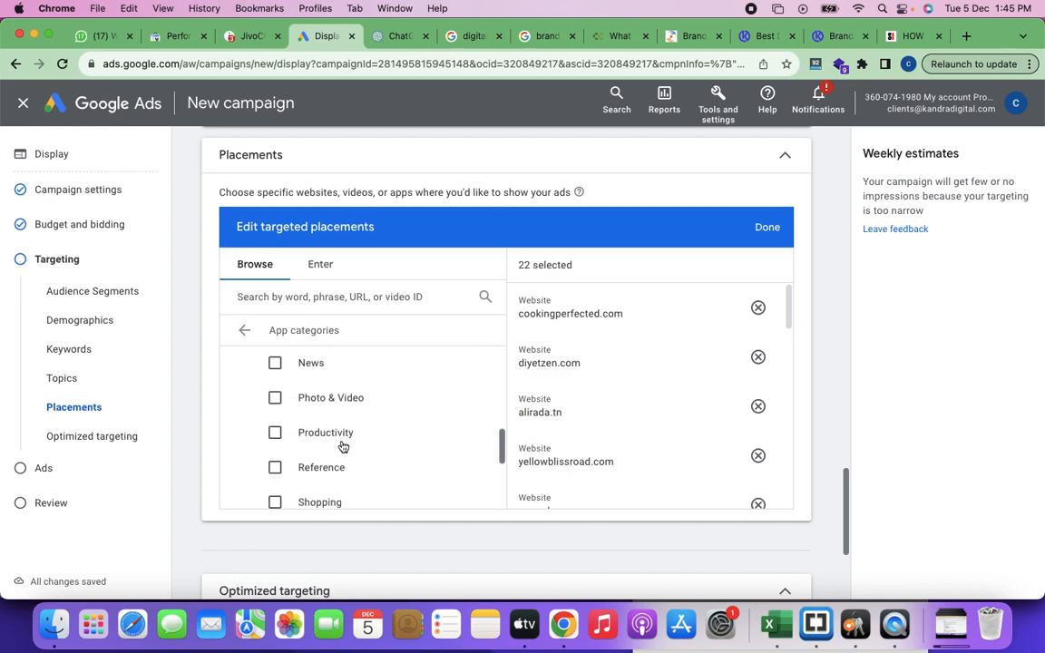
scroll(340, 444, down, 2)
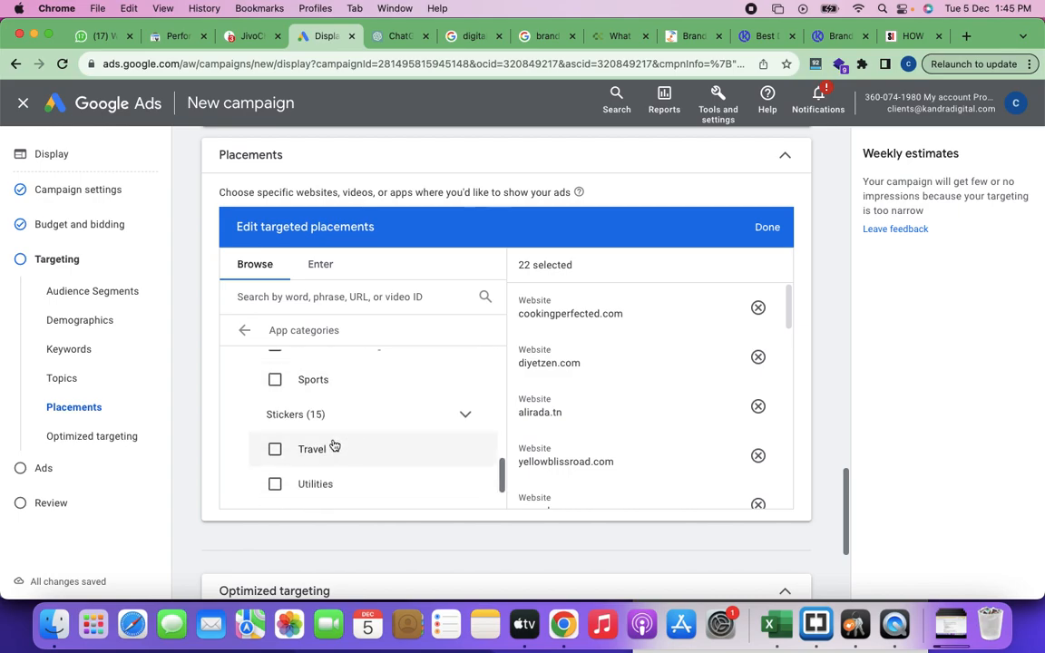
click(246, 334)
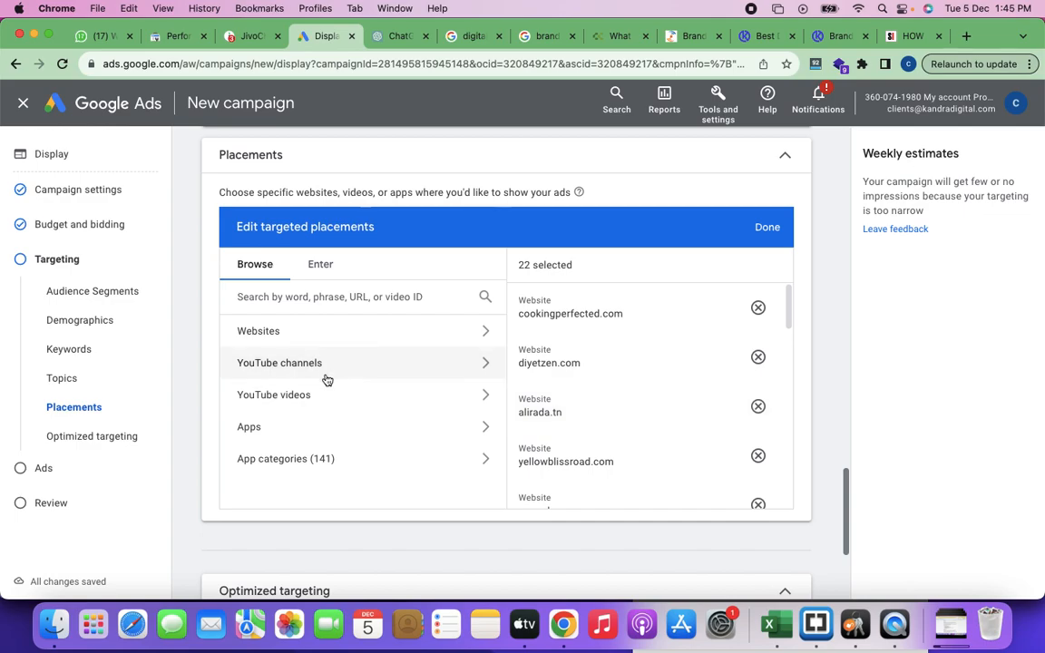
click(289, 434)
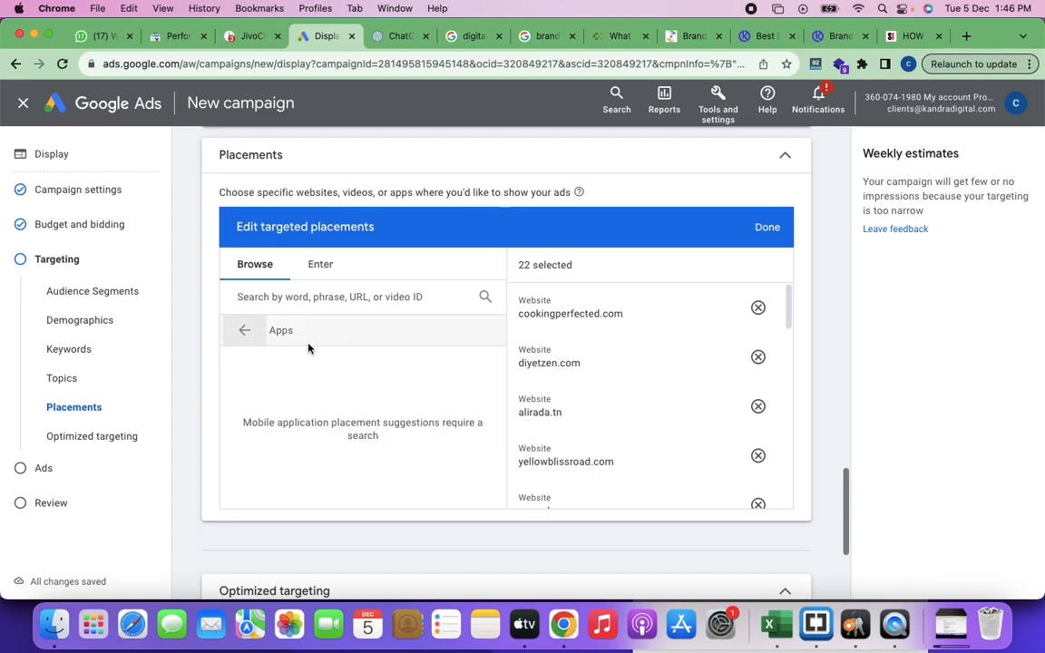
click(245, 332)
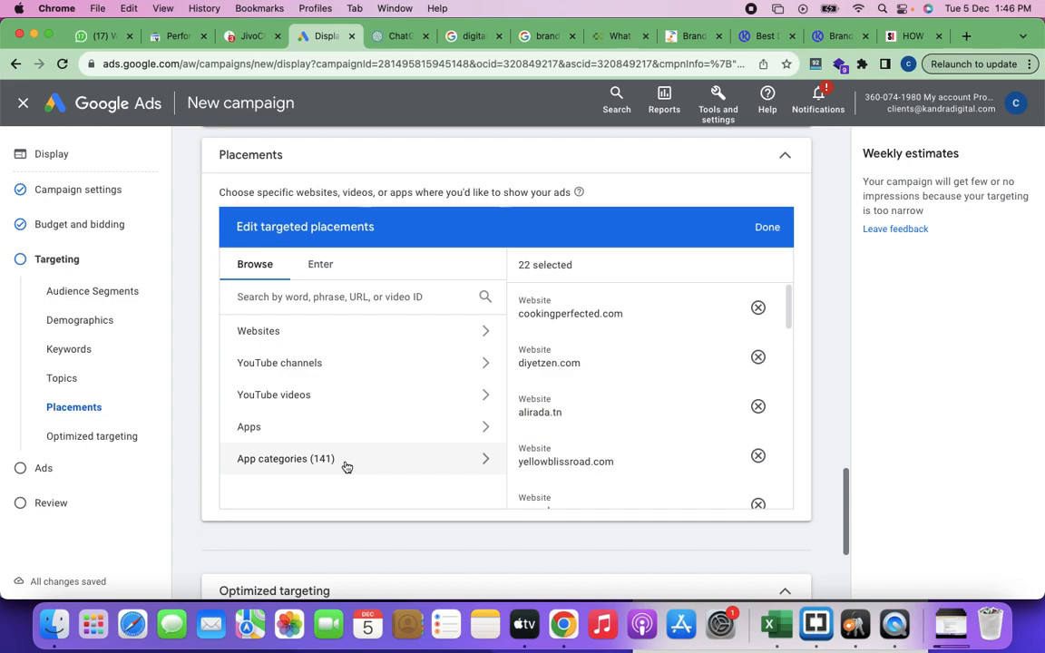
Step: Confirm the targeted placements selection and close its editor
scroll(346, 466, down, 3)
scroll(347, 466, up, 5)
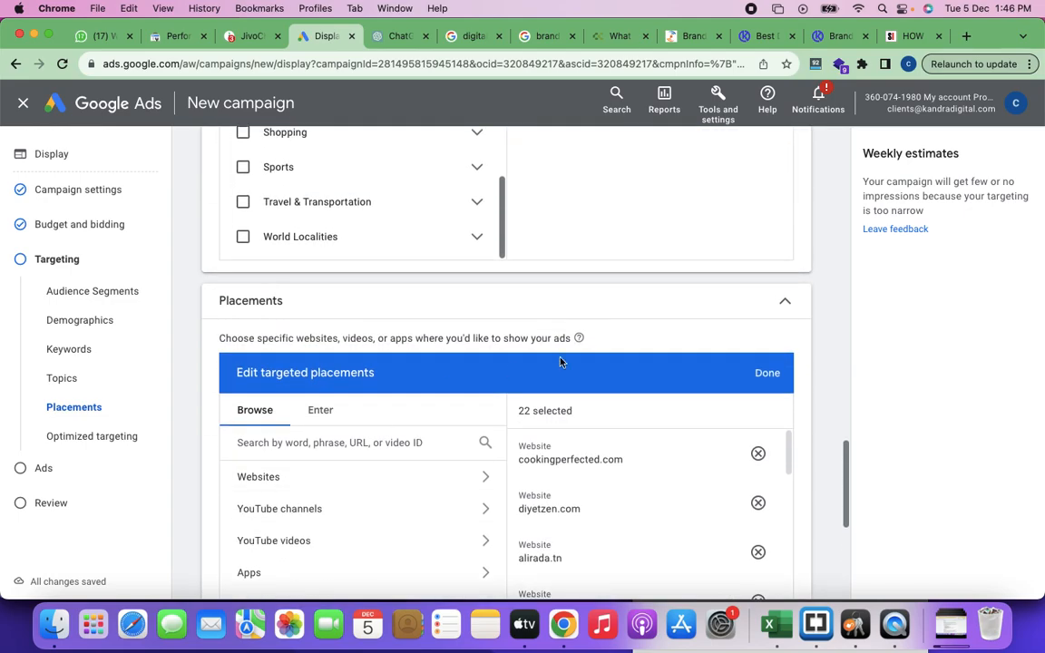
click(766, 373)
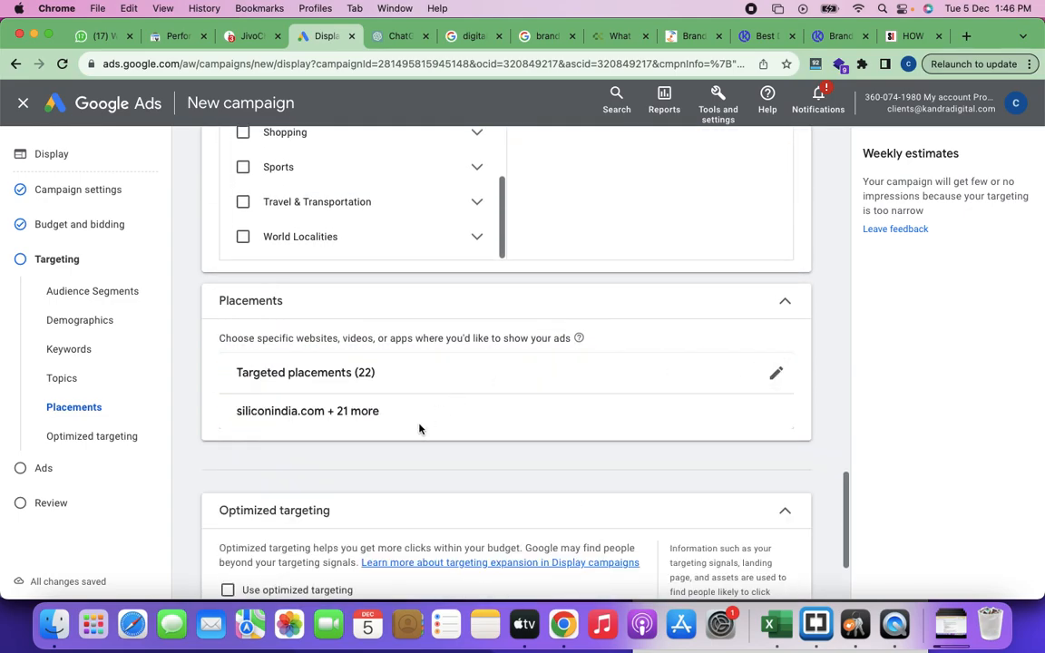
scroll(419, 429, down, 3)
scroll(420, 431, up, 3)
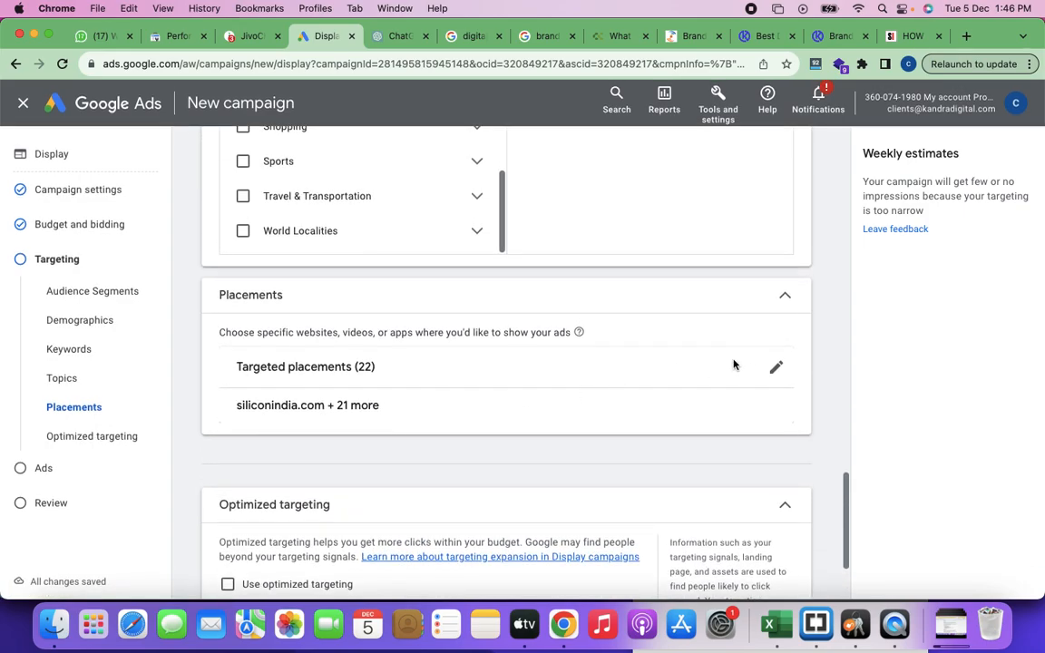
Step: Reopen the targeted placements for editing and capture a screenshot of the Placements section for the notes
click(773, 368)
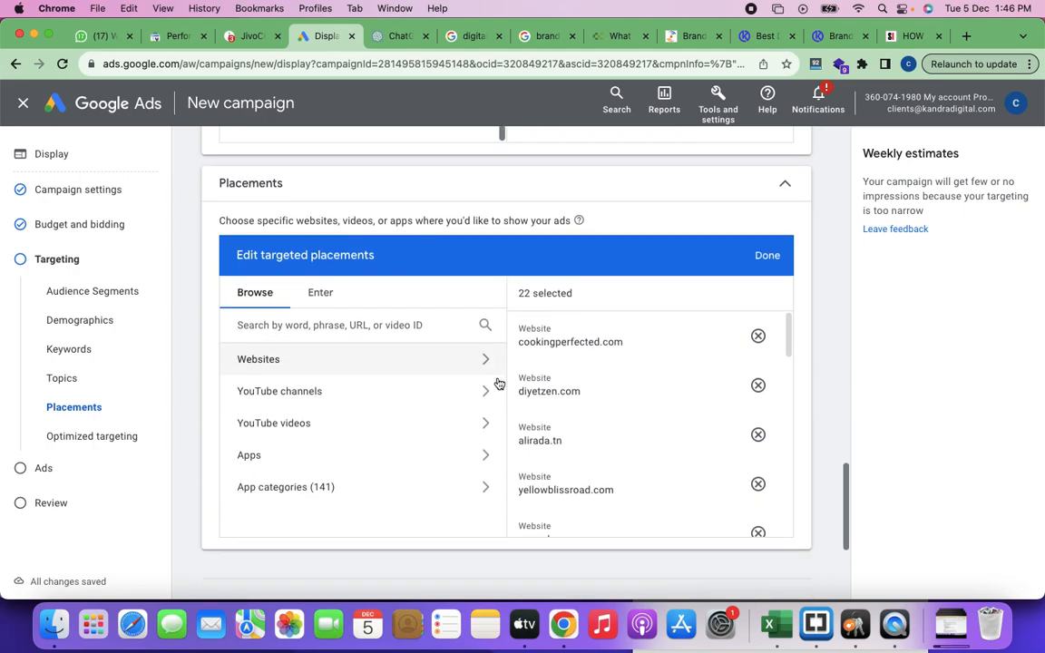
key(super+shift+4)
drag(202, 156, 809, 523)
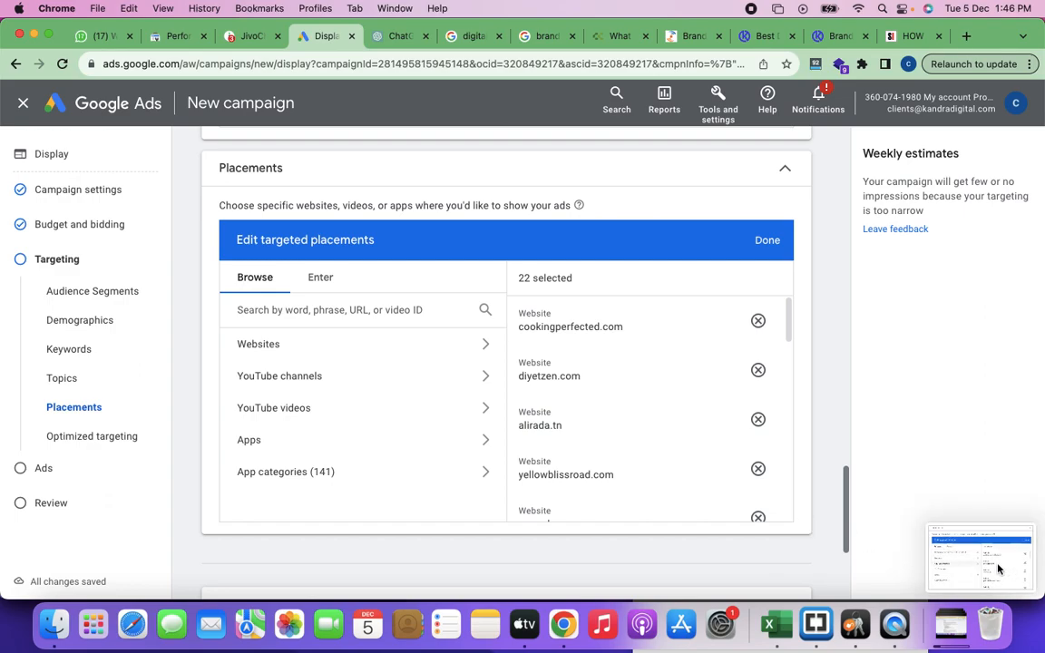
click(999, 569)
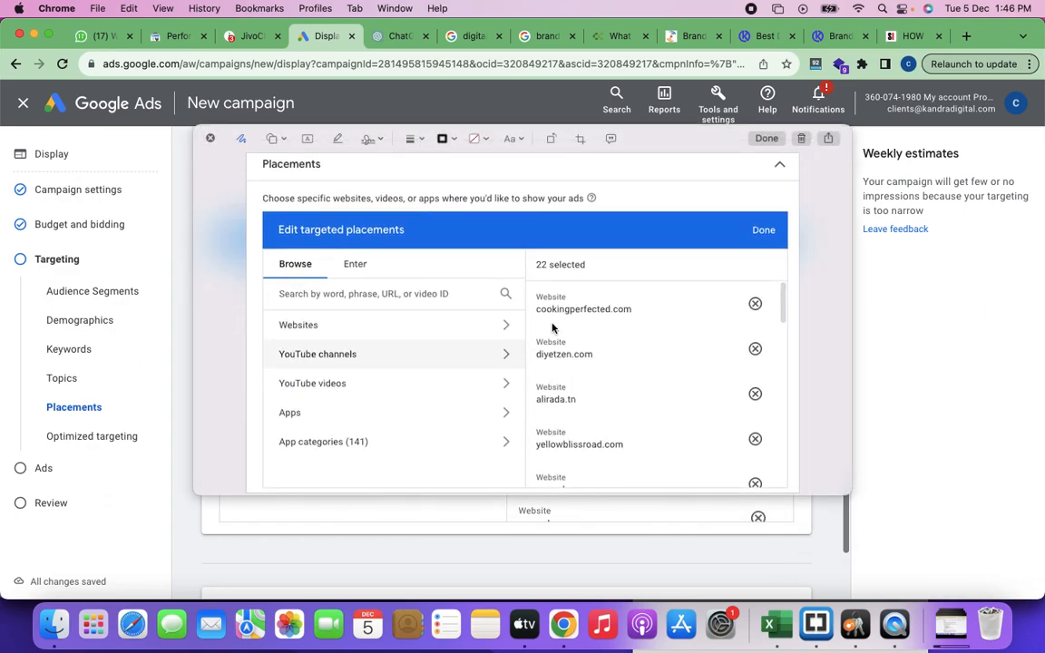
click(802, 140)
Step: Switch to the DM Training Class Notes, paste the placements screenshot below the IRCTC example, and add a blank line after it
key(super+grave)
key(super+grave)
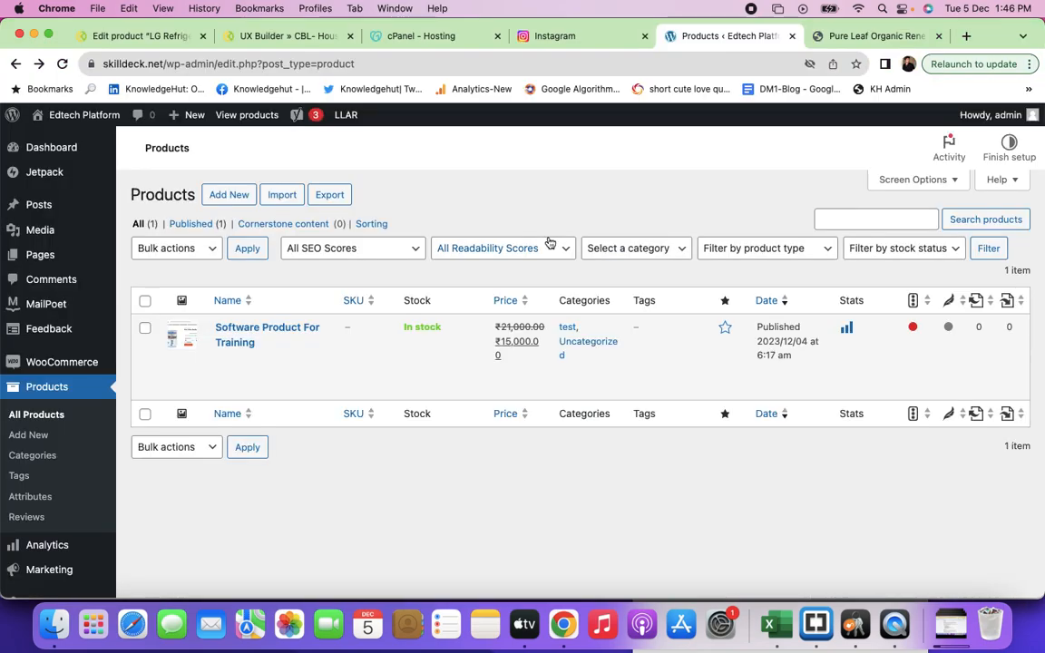
scroll(426, 390, down, 5)
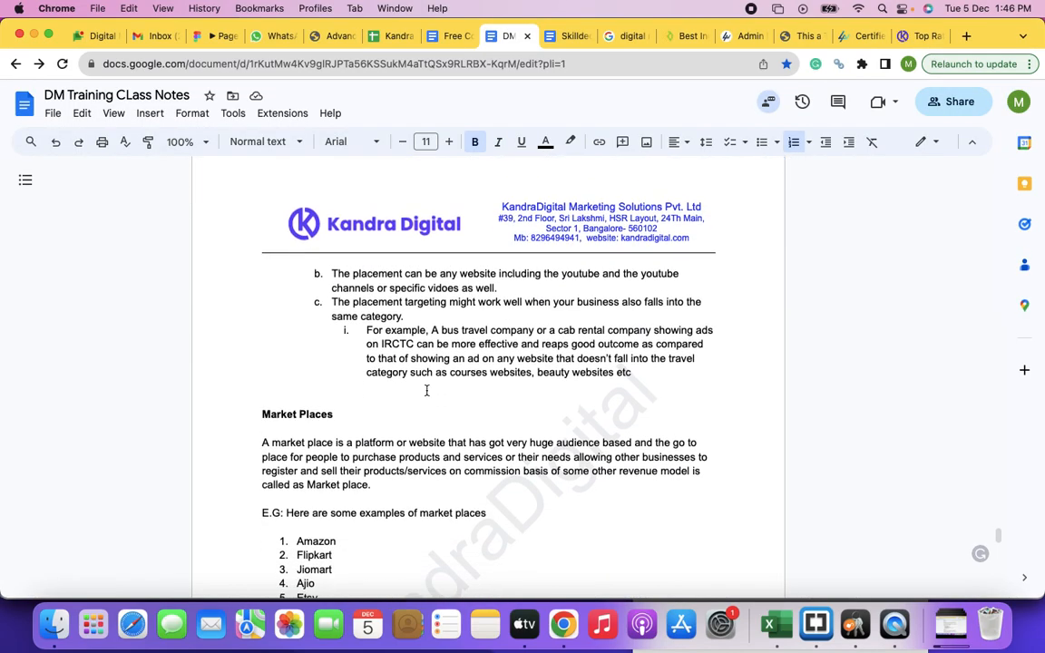
click(336, 387)
key(super+v)
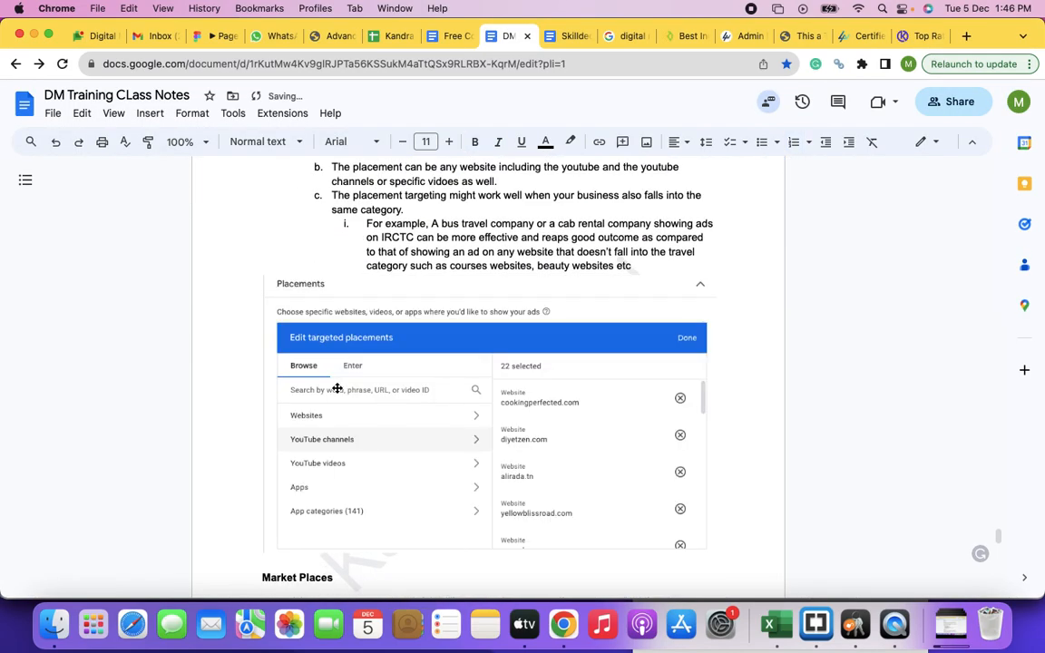
key(Return)
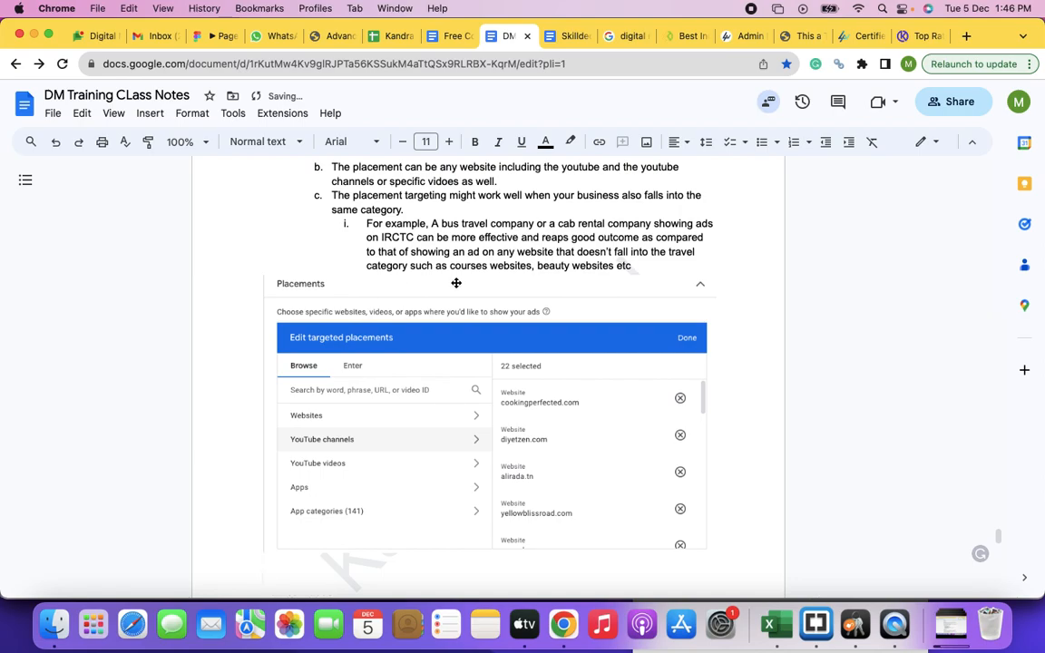
Step: Return to the Google Ads campaign and finish editing the targeted placements
key(super+grave)
key(super+grave)
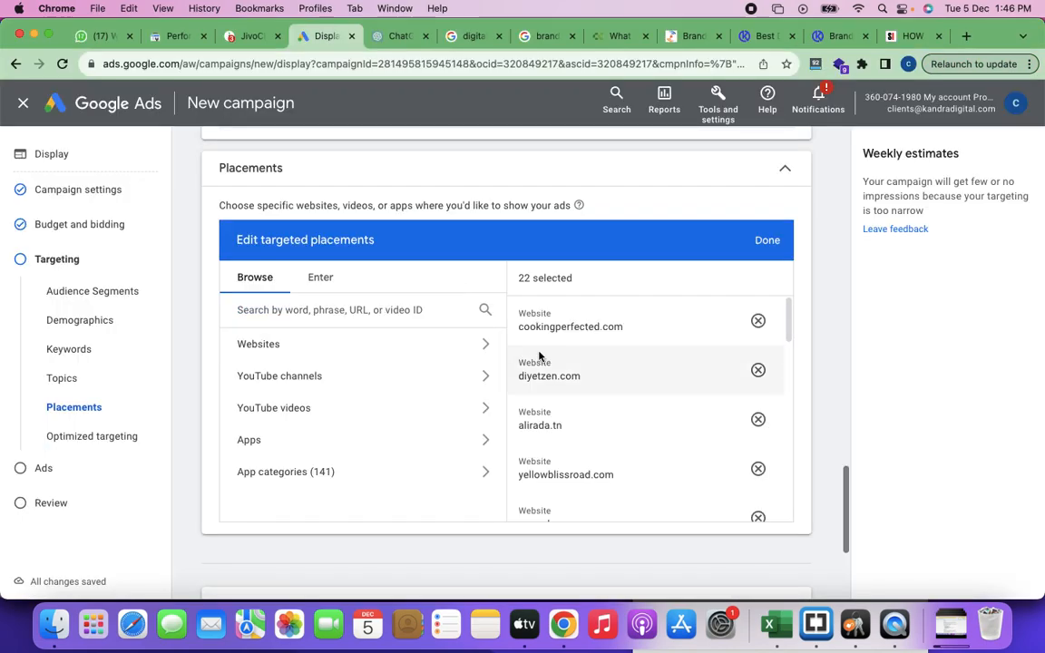
click(767, 241)
Step: Open the targeted audience segments for editing and examine the selected and suggested segments
scroll(539, 334, up, 15)
scroll(539, 335, up, 2)
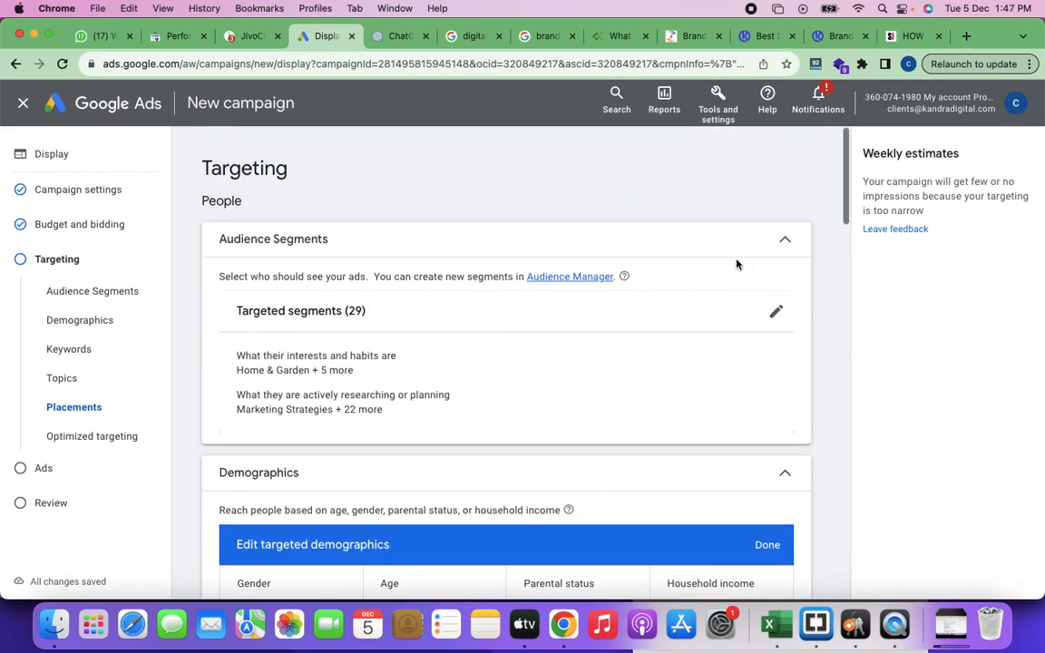
click(773, 312)
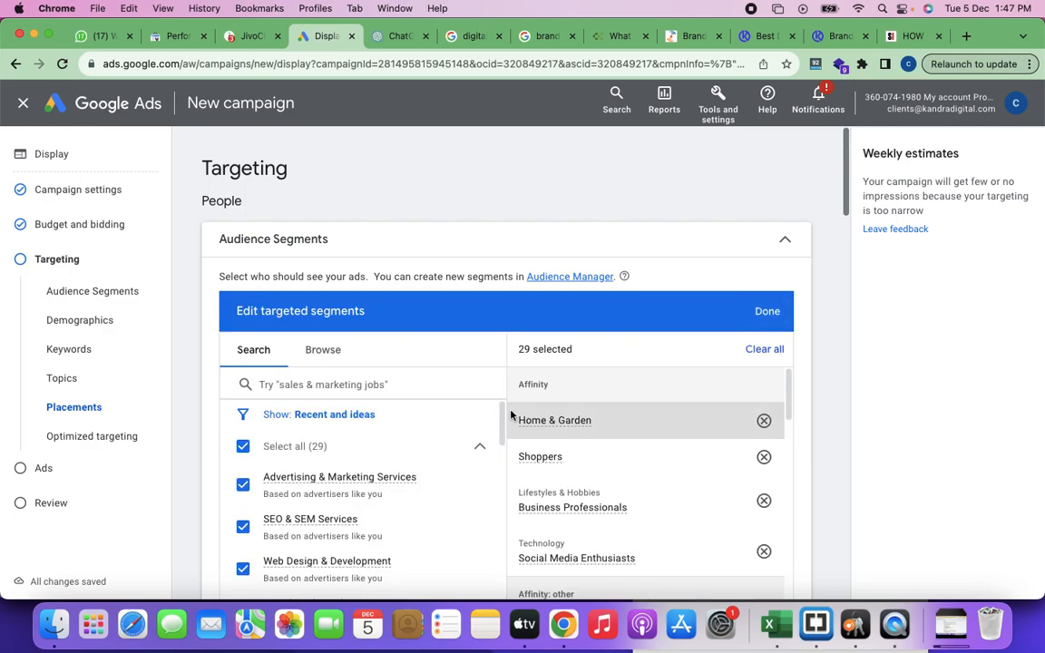
scroll(511, 416, down, 15)
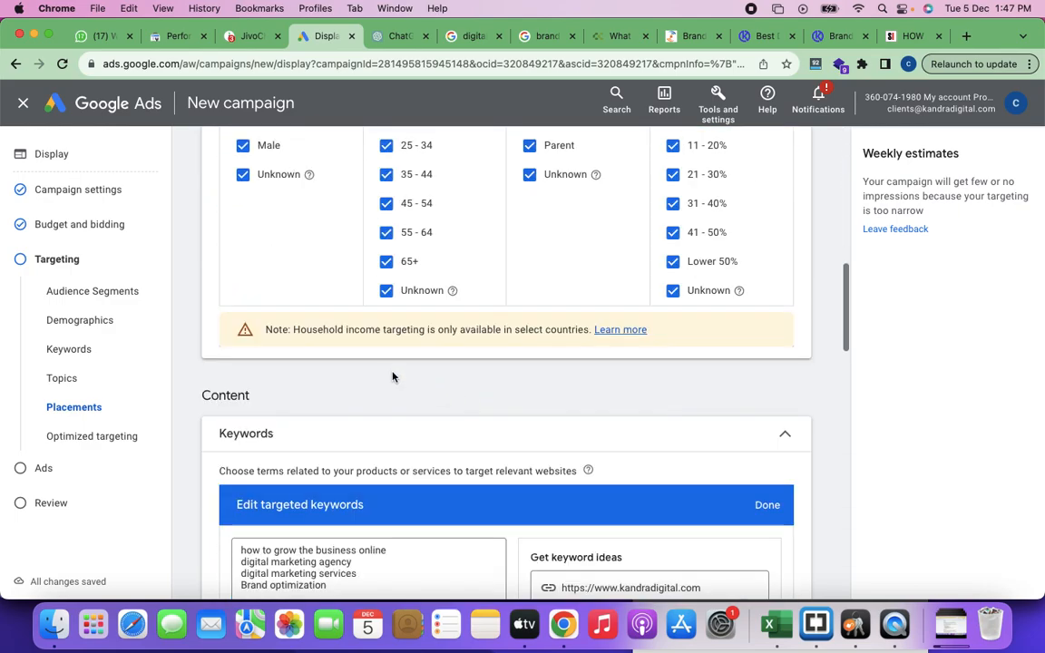
scroll(390, 299, down, 3)
scroll(436, 263, up, 9)
scroll(445, 254, up, 5)
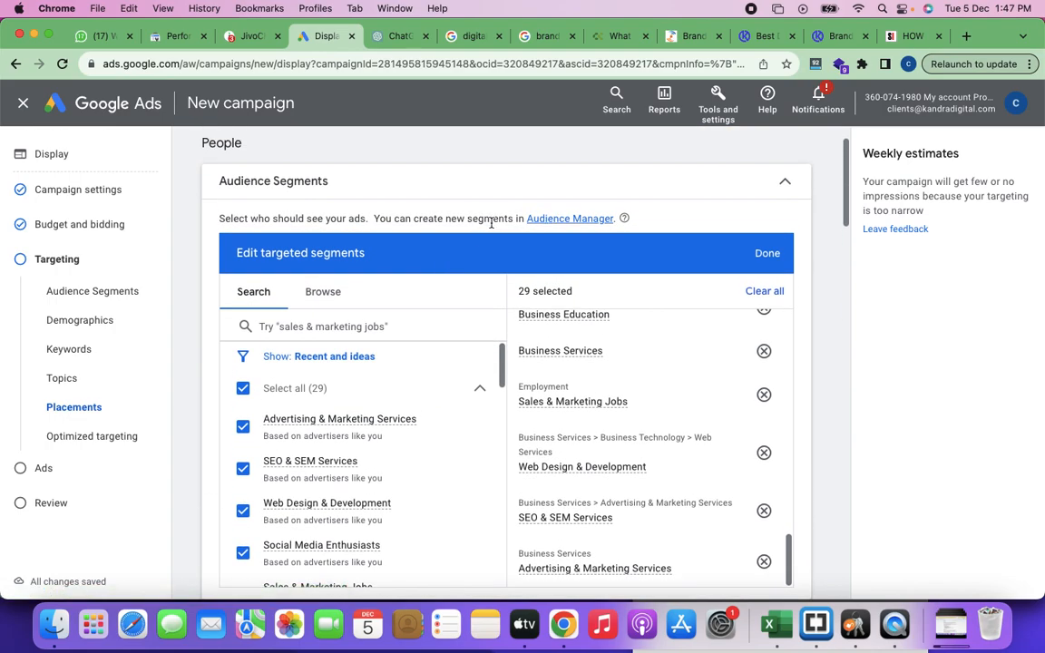
mouse_move(385, 422)
scroll(387, 509, down, 1)
scroll(387, 509, down, 7)
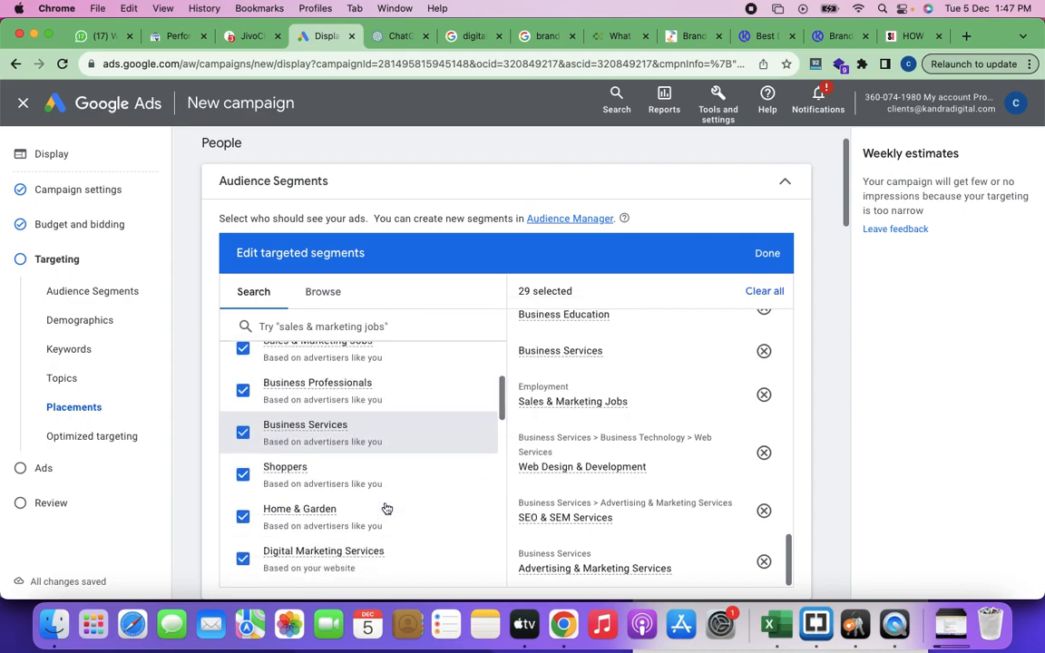
scroll(387, 509, down, 5)
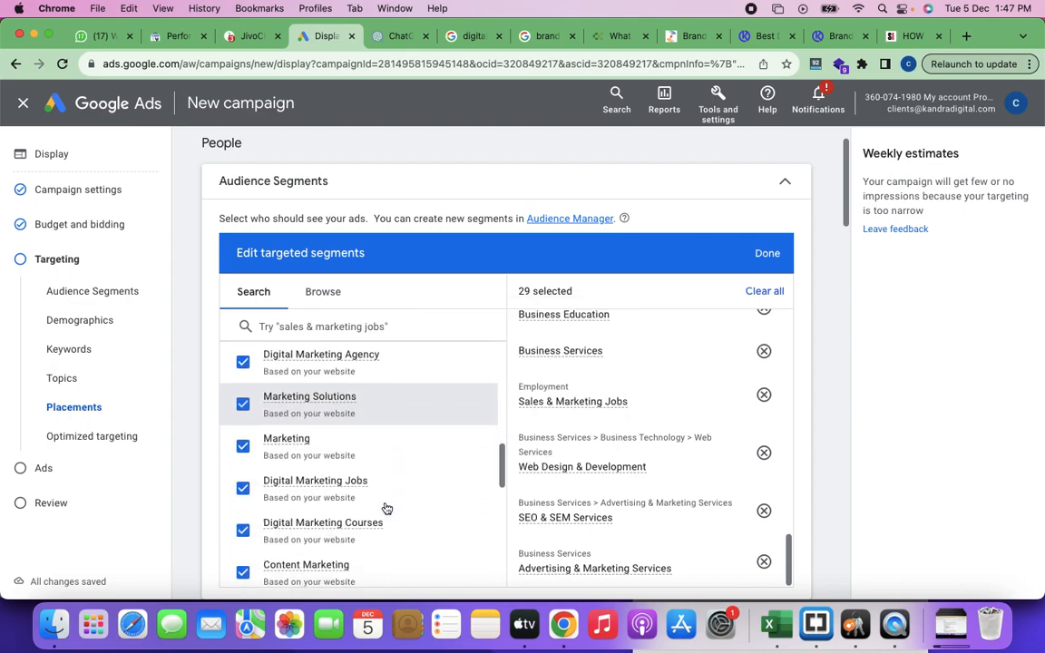
scroll(386, 509, down, 3)
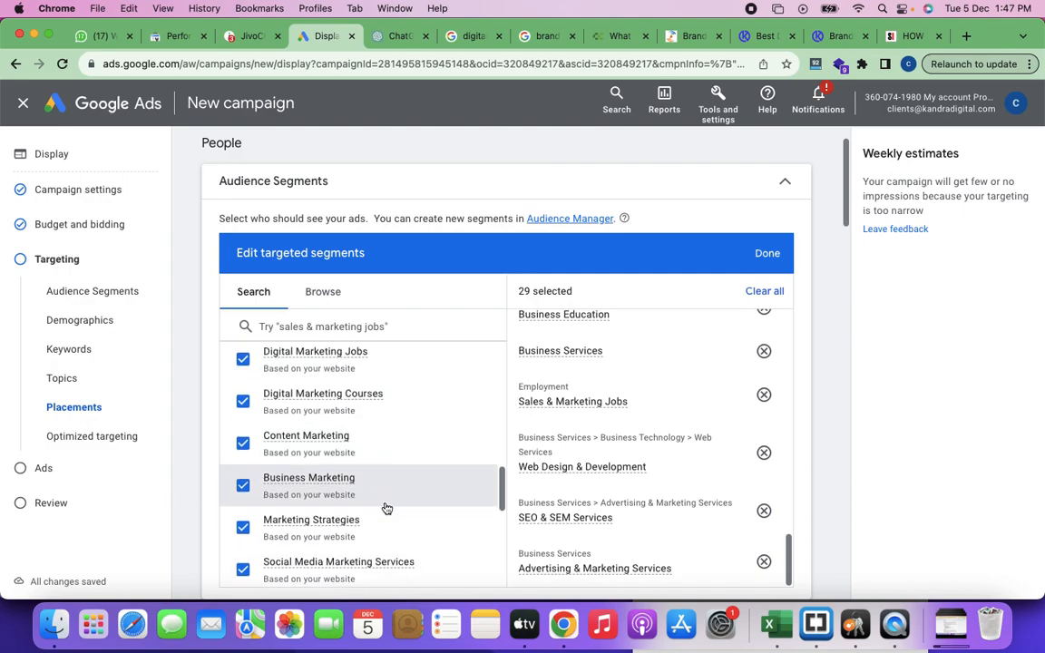
scroll(386, 509, down, 6)
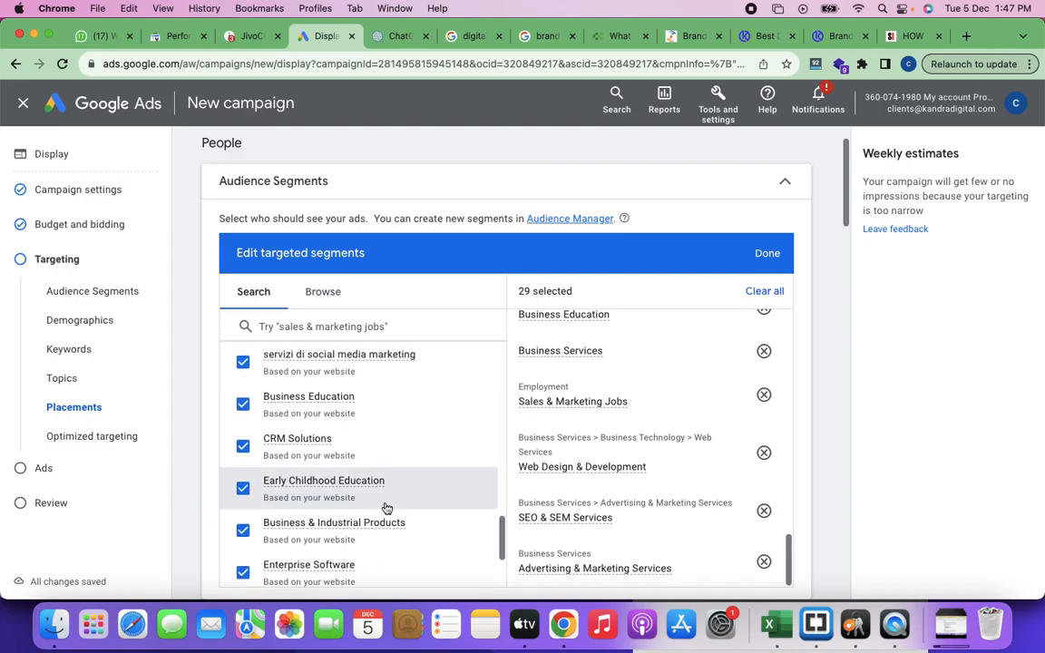
Step: Open Audience Manager from the Audience Segments section and dismiss the notification banner covering the segment types
scroll(387, 509, up, 15)
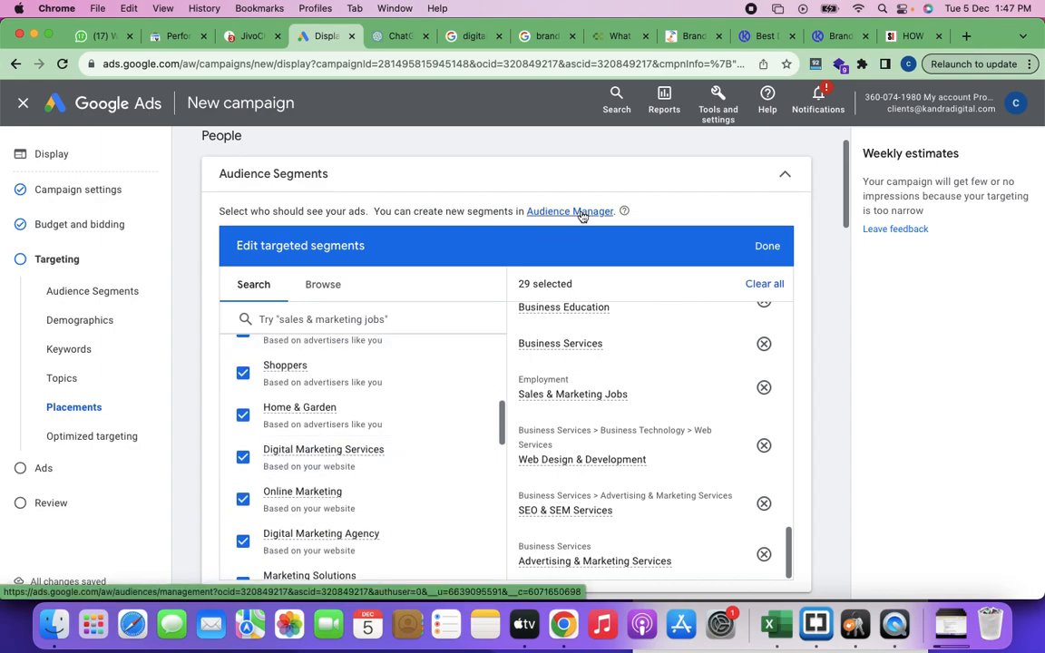
click(582, 212)
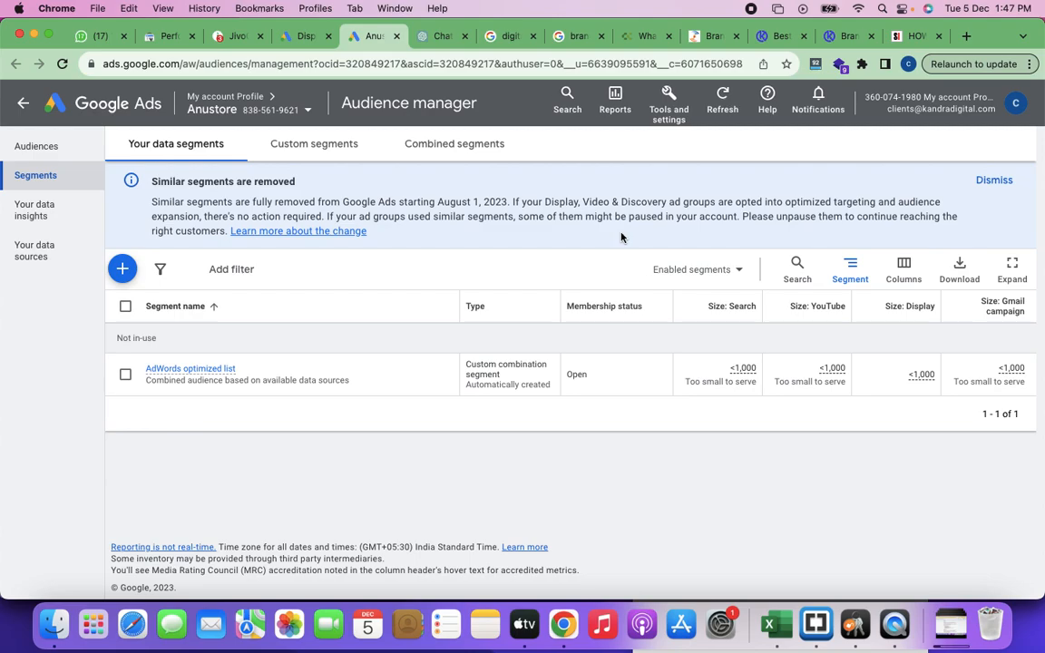
click(123, 272)
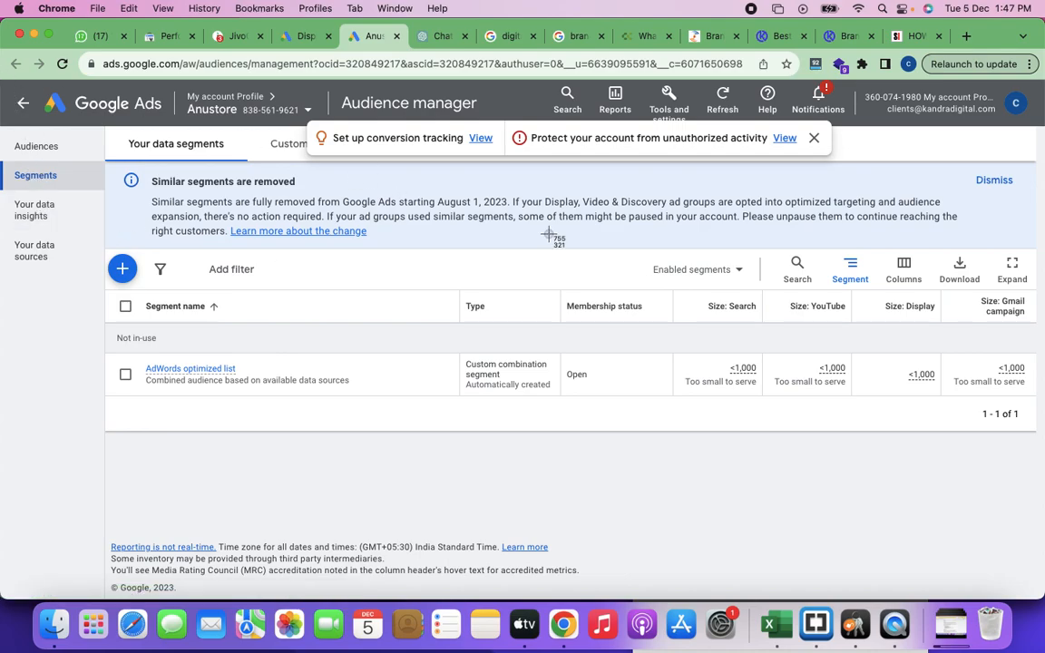
click(816, 138)
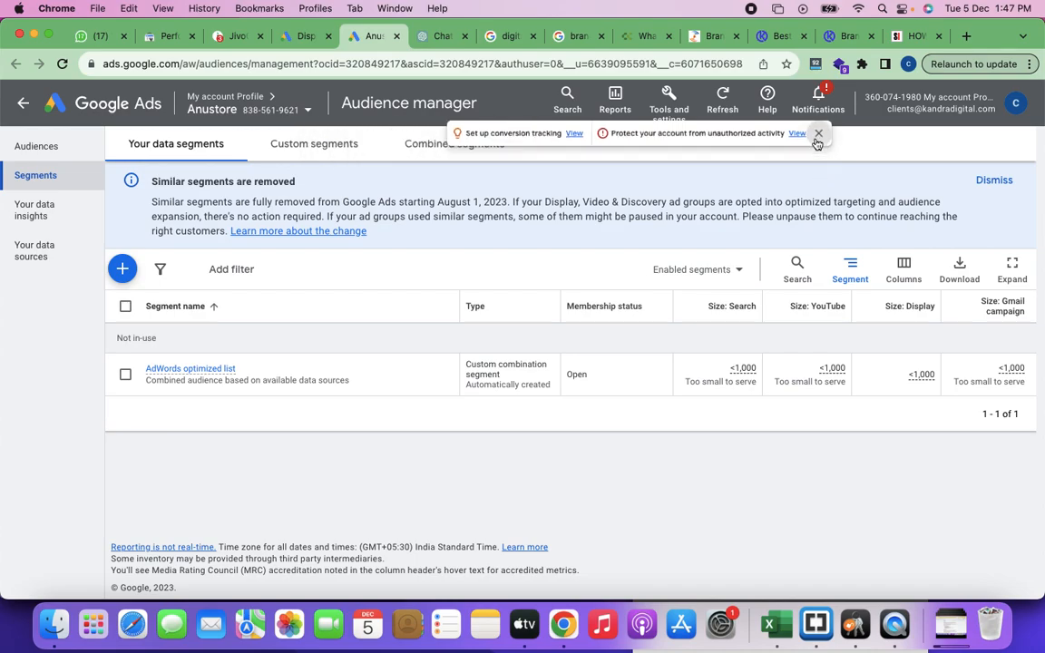
Step: Capture a screenshot of Audience Manager's Your data segments page for the notes
key(super+shift+4)
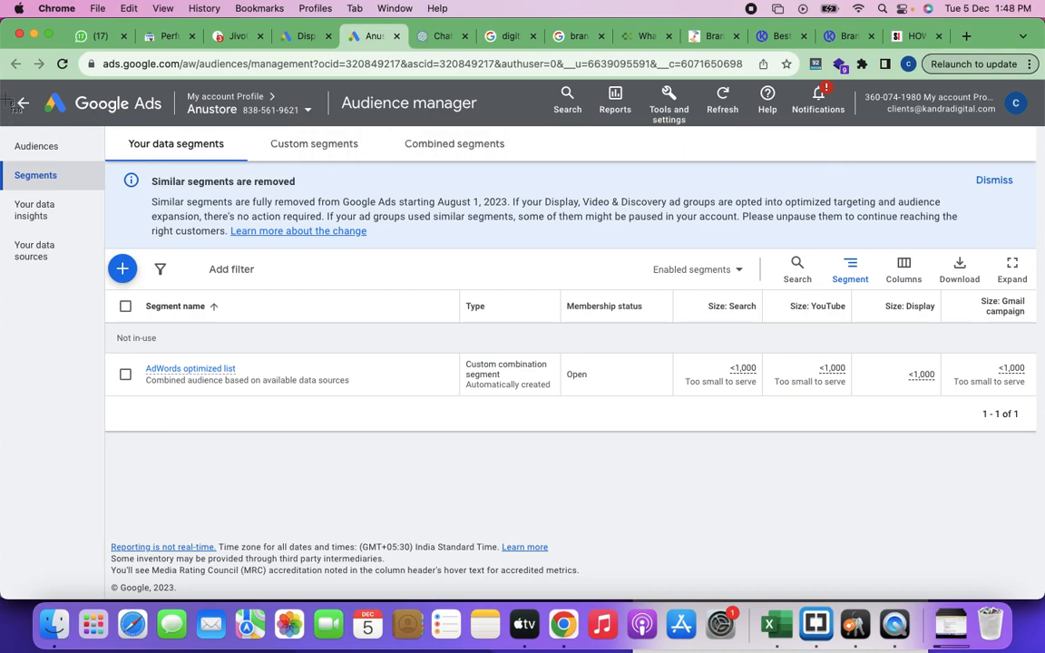
drag(1, 123, 1037, 439)
click(964, 579)
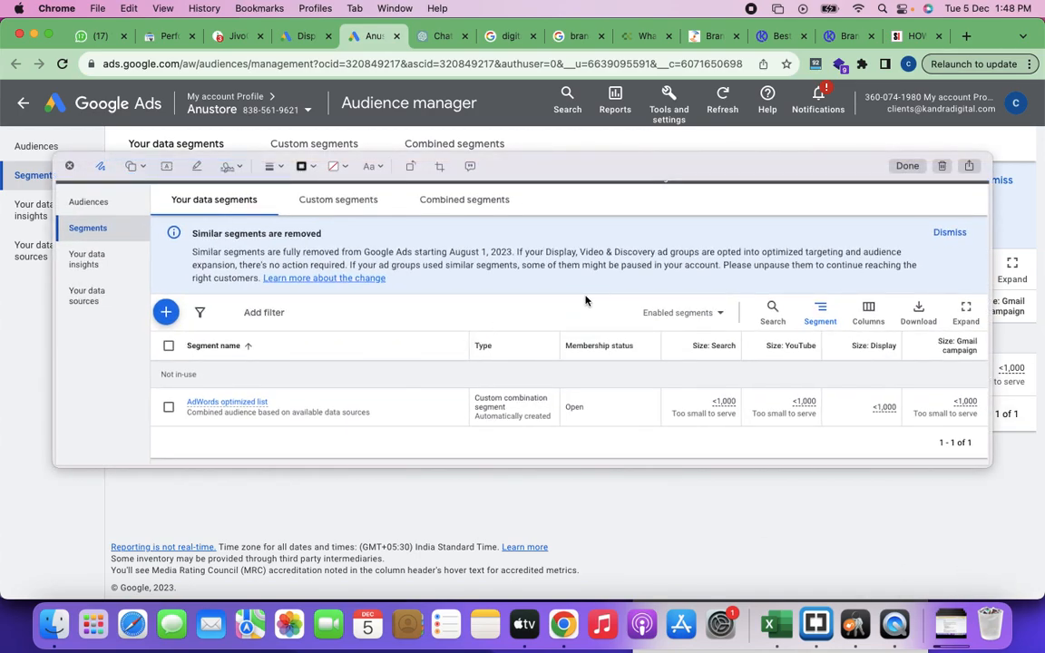
click(941, 169)
Step: Switch to the DM Training Class Notes document and return to the blank line below the placements screenshot
key(super+grave)
key(super+grave)
key(super+grave)
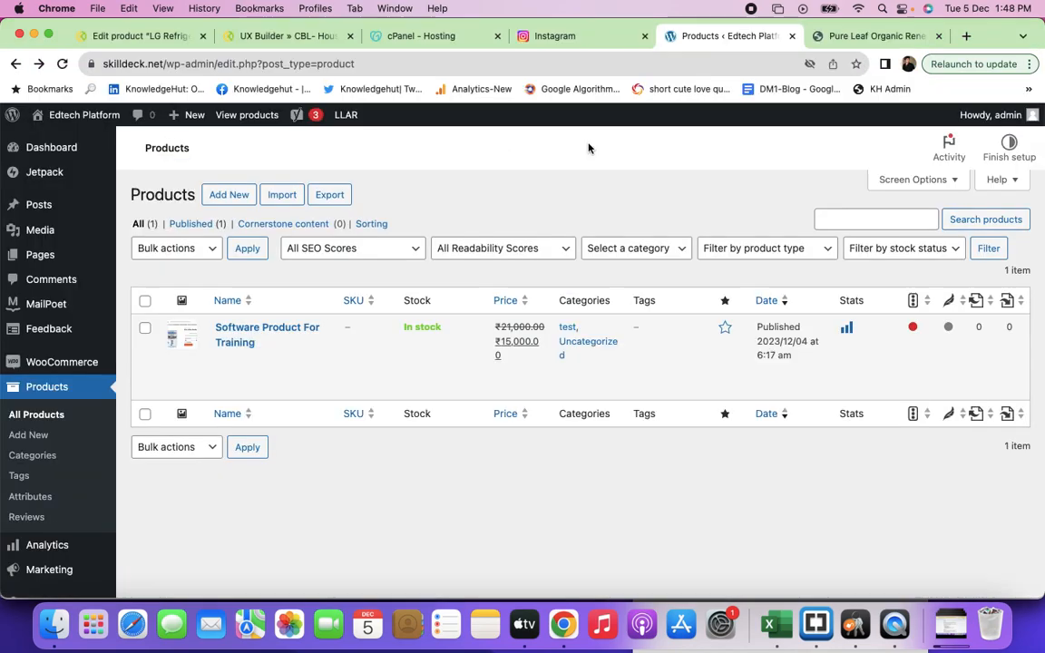
key(super+grave)
key(super+grave)
key(super+grave)
scroll(431, 427, down, 1)
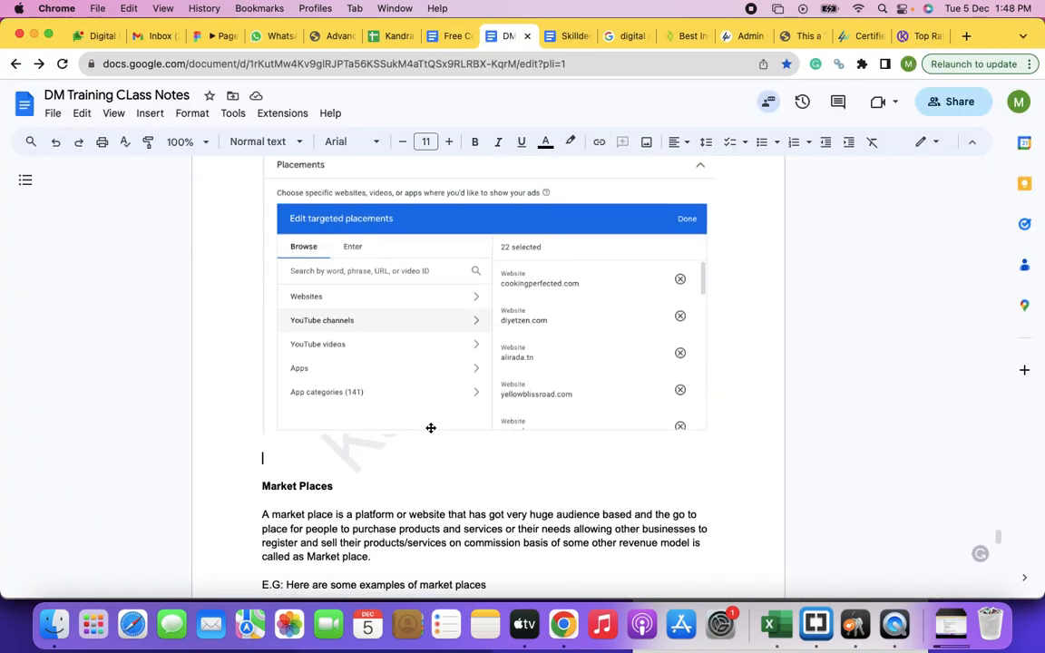
scroll(410, 343, up, 10)
scroll(410, 346, down, 8)
Step: Start numbered item 7 with "Create Custom Audiences: you can" and paste the Audience Manager screenshot beneath it
text(7. )
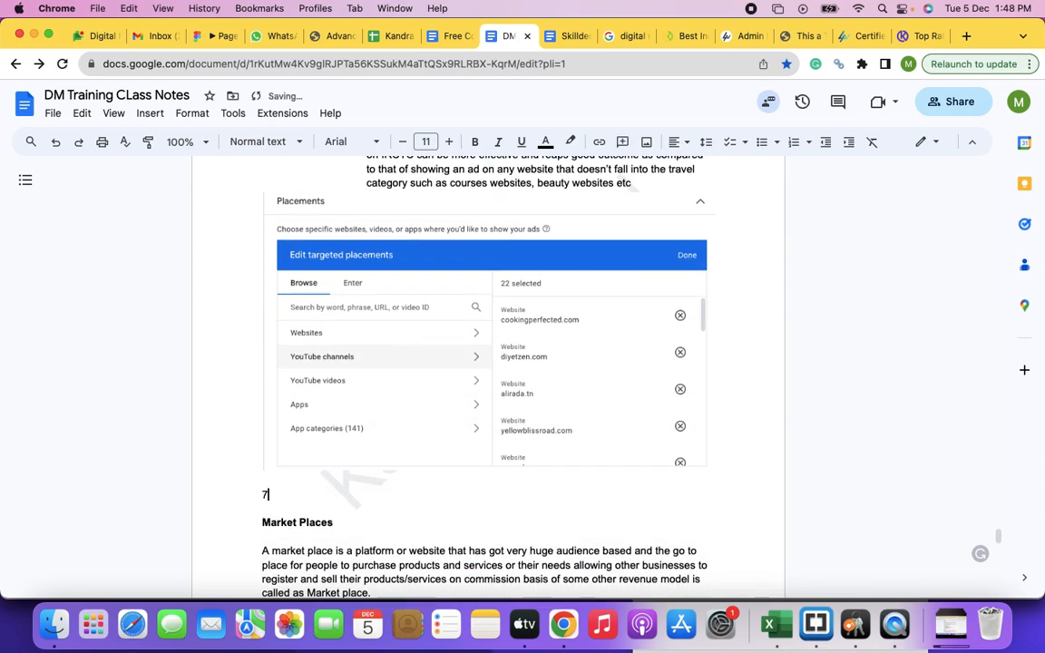
text(Create Audienc)
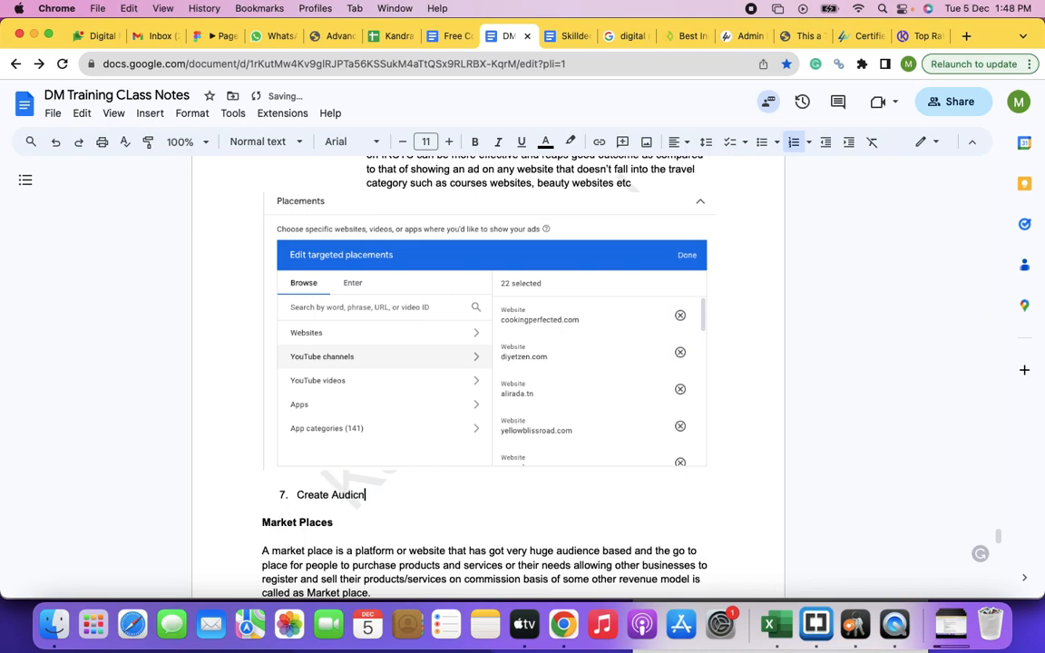
text(Custom Audiences: you can)
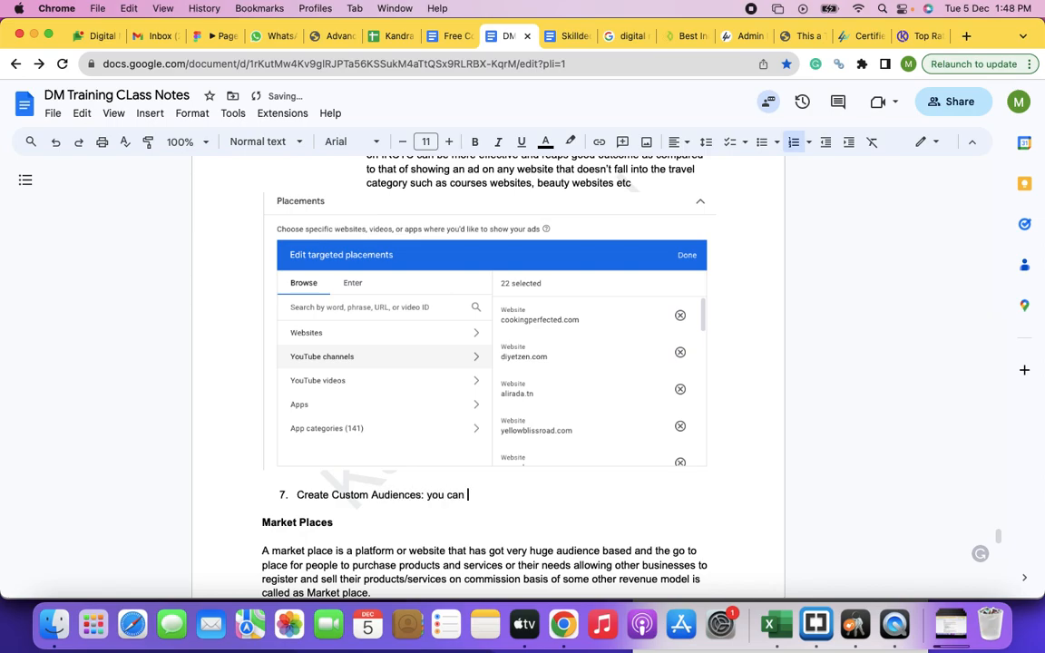
scroll(481, 381, down, 2)
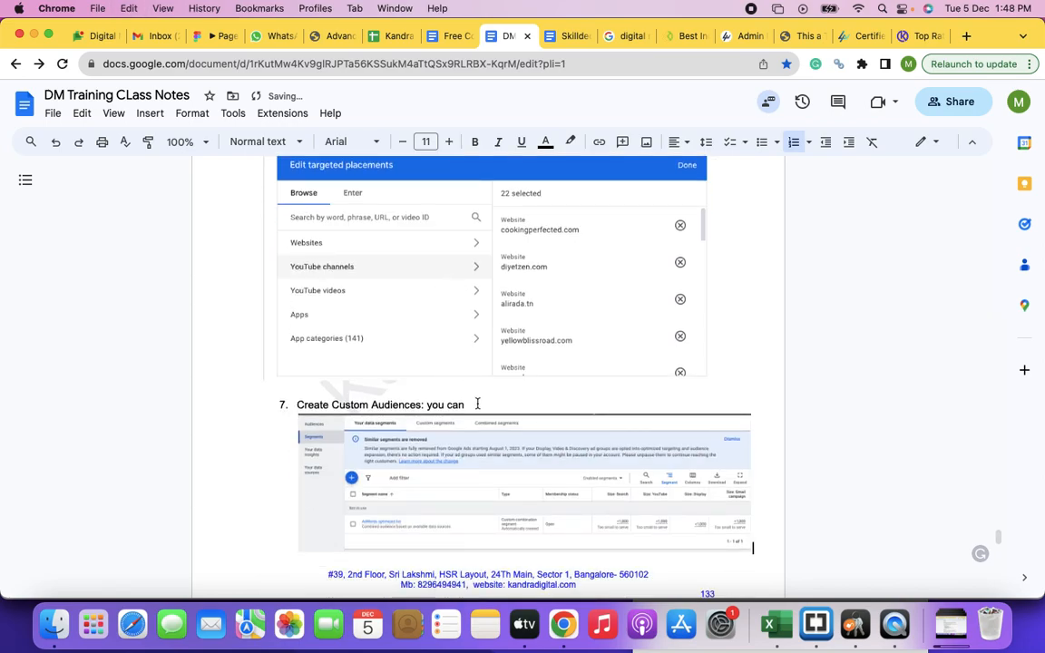
Step: Continue item 7 above the screenshot with "create the audiences of your choice such as people"
text(create the audinces)
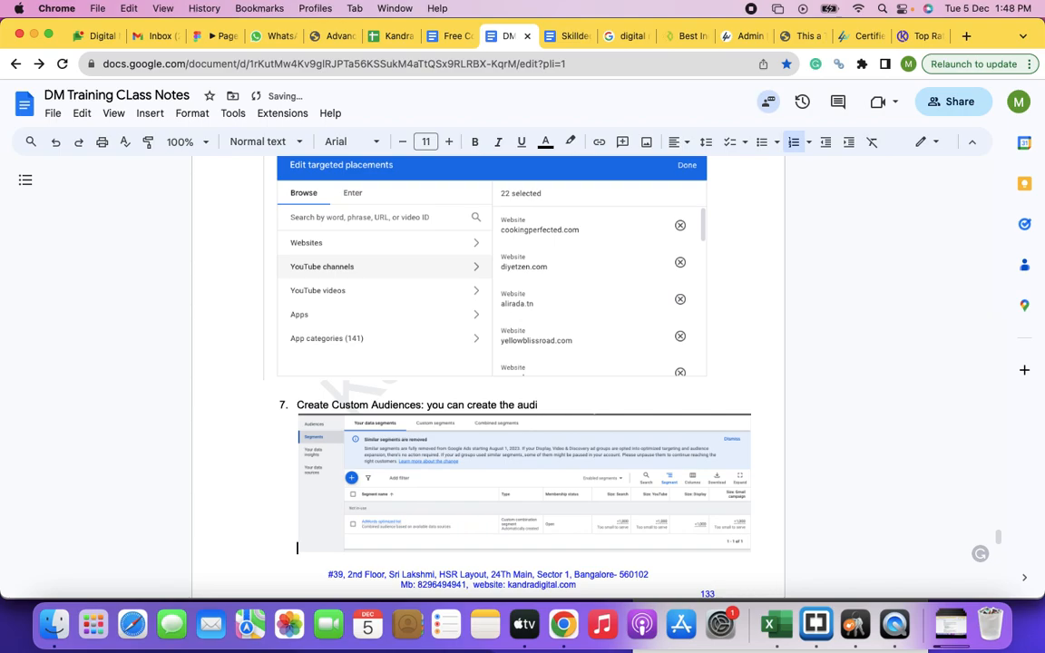
key(BackSpace)
key(BackSpace)
key(BackSpace)
key(BackSpace)
text(ences of your choice such as)
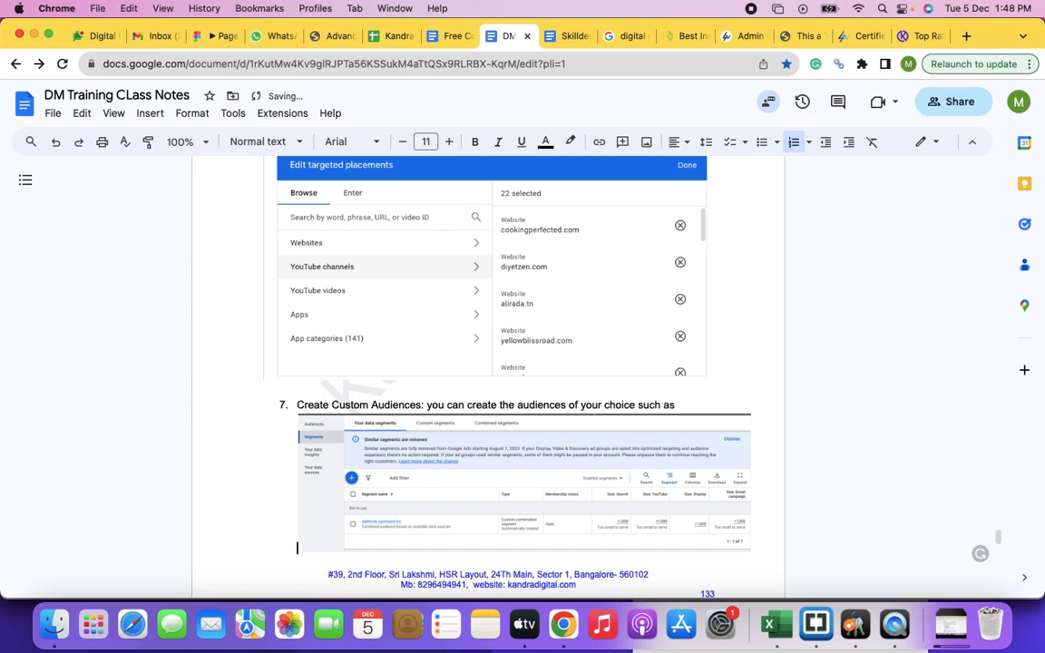
text( people who)
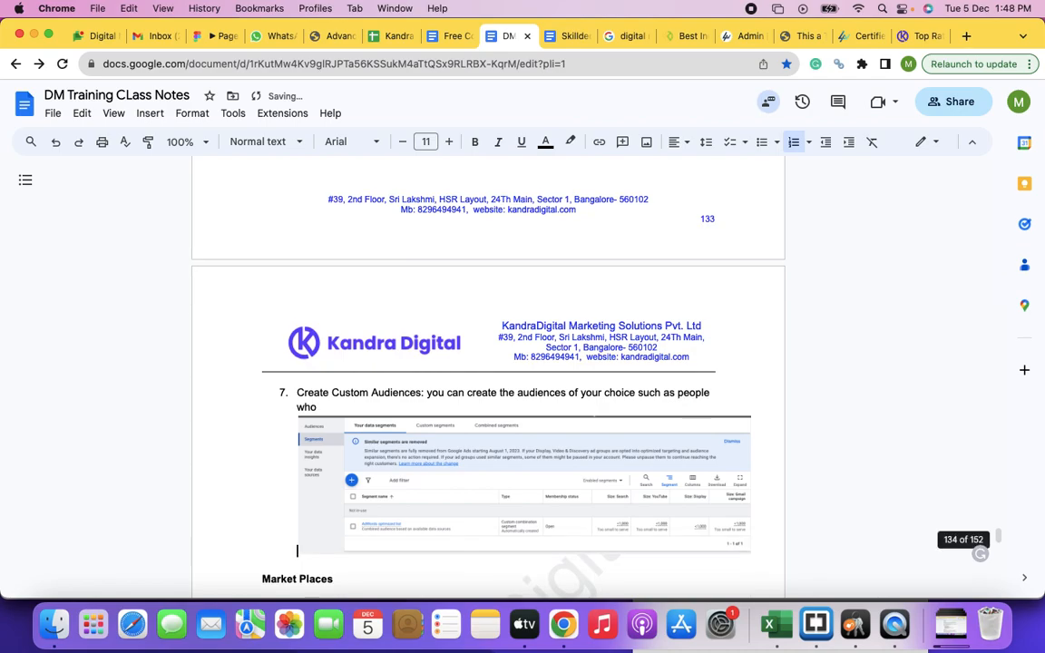
text( has visit)
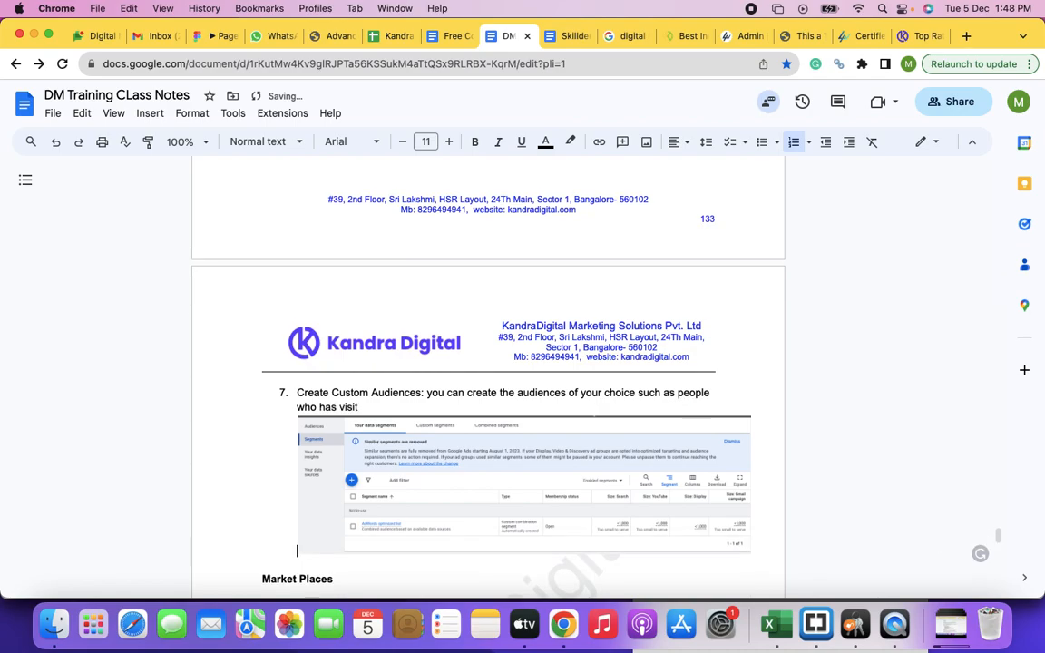
text(ed your website in the las)
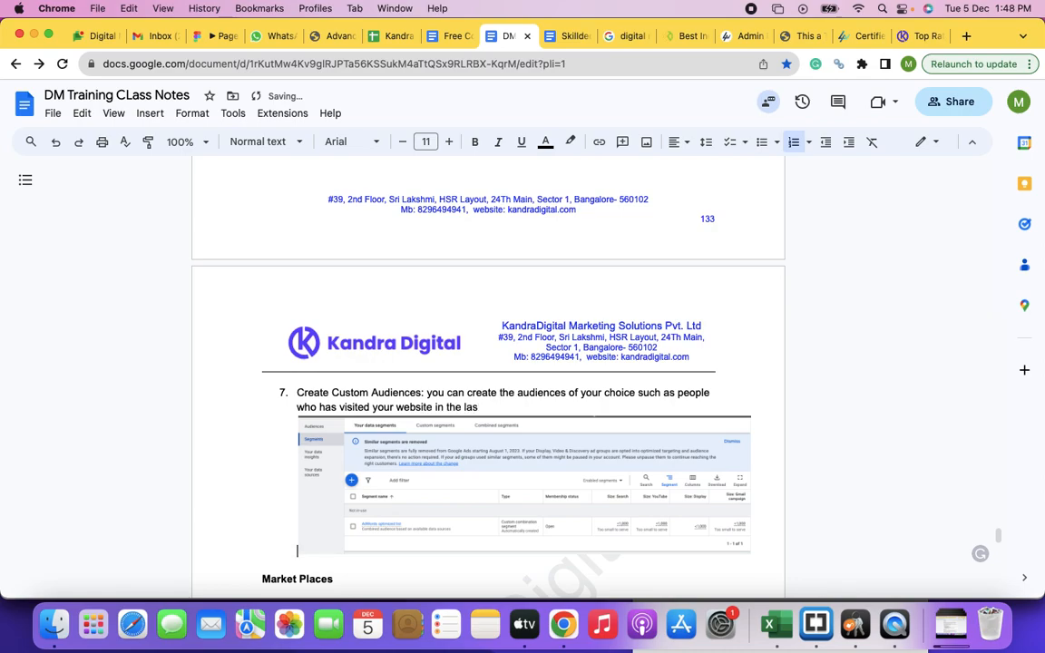
text(t 30 days, people visited in the last)
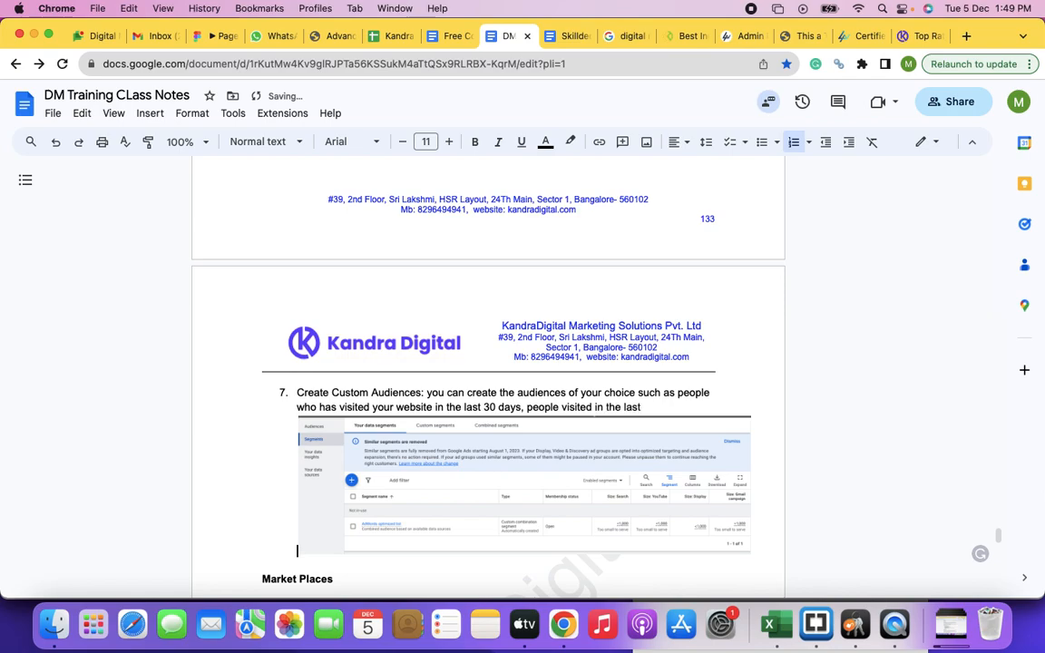
text( 60 days, people who)
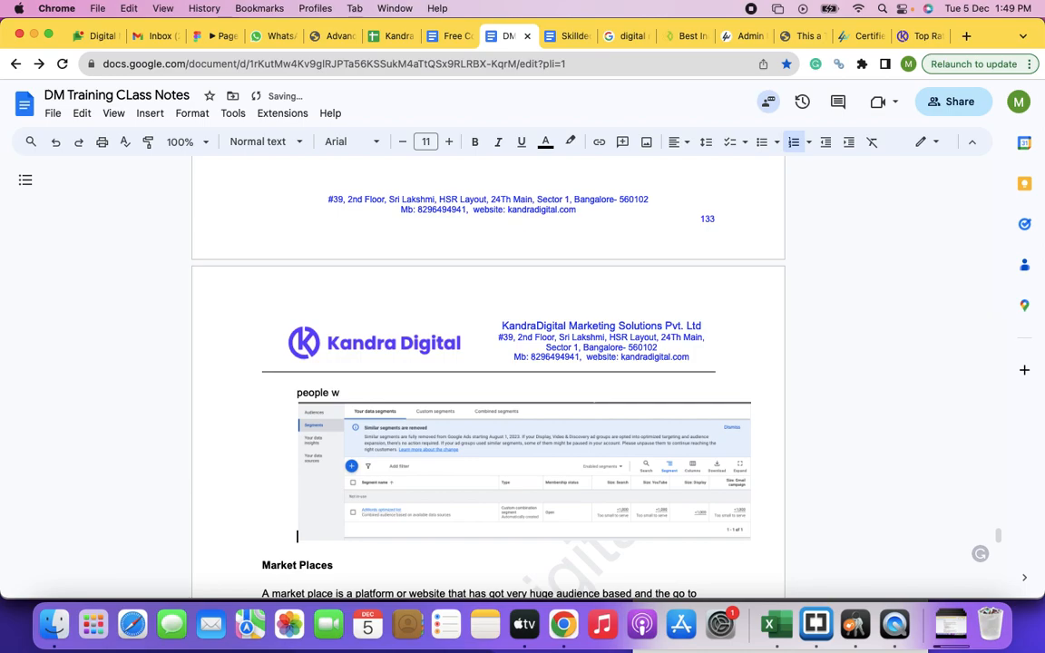
text( have visited specifi)
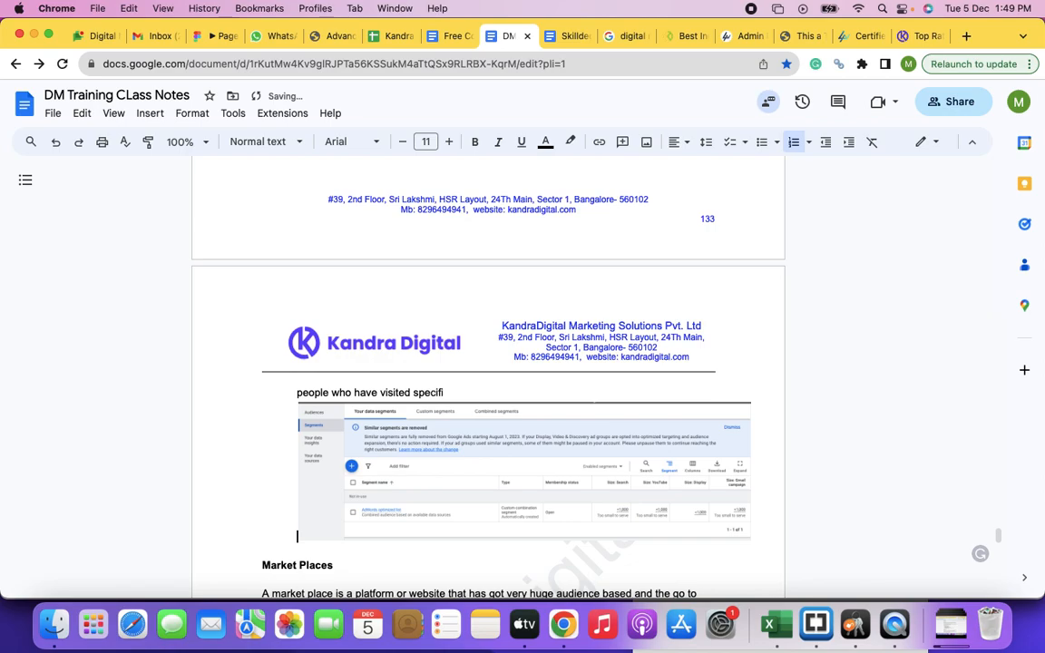
text(c set of webpages, s)
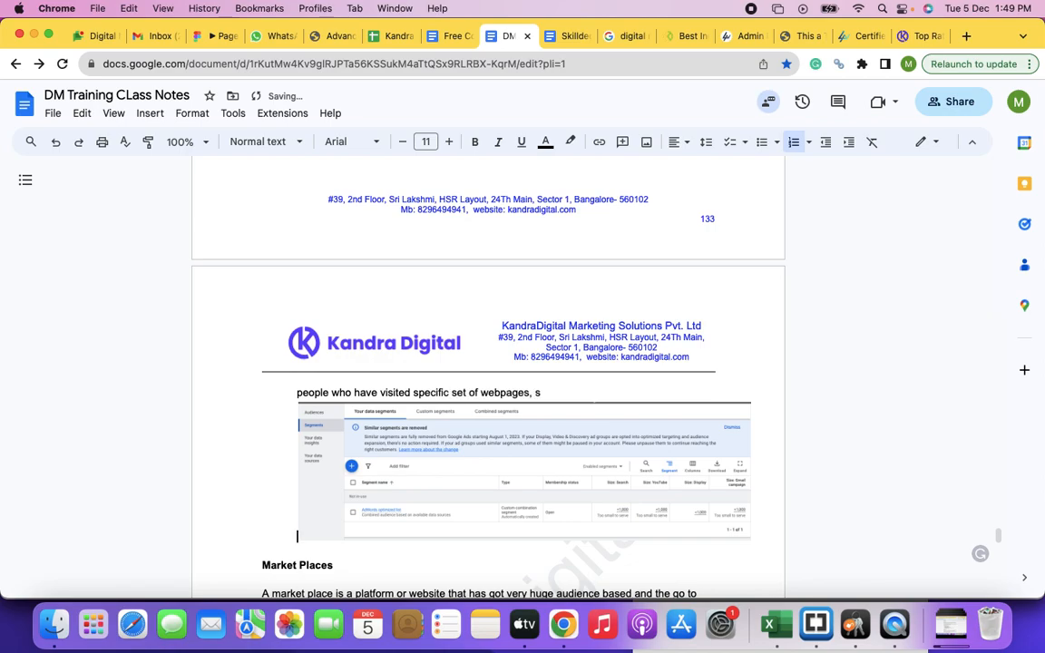
text(uch as all jobs related pages on the website)
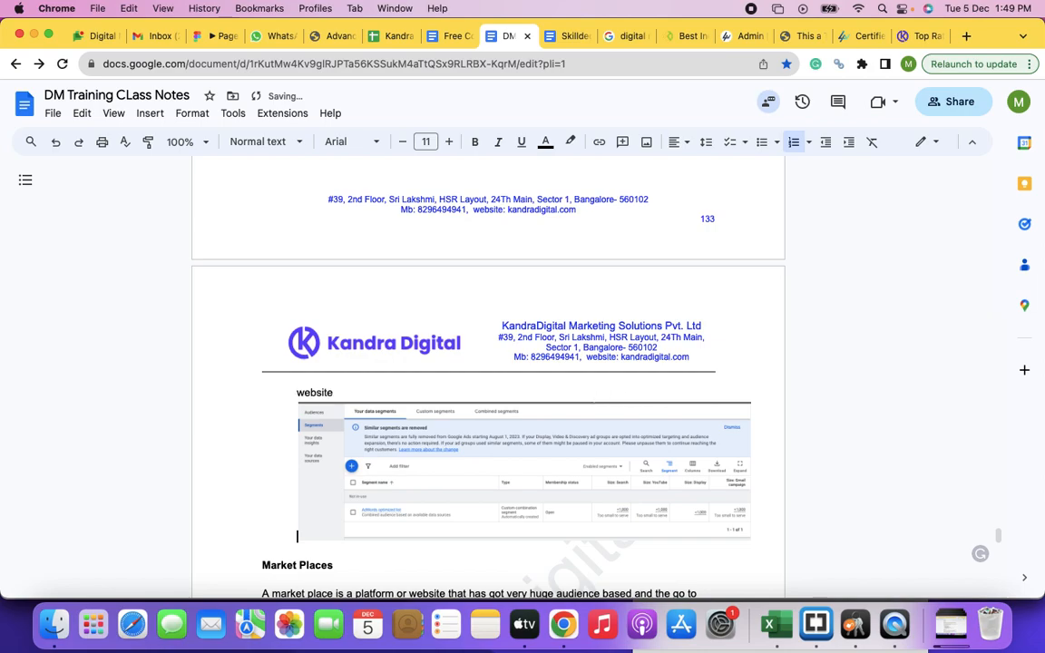
text(, or all the cart pages on)
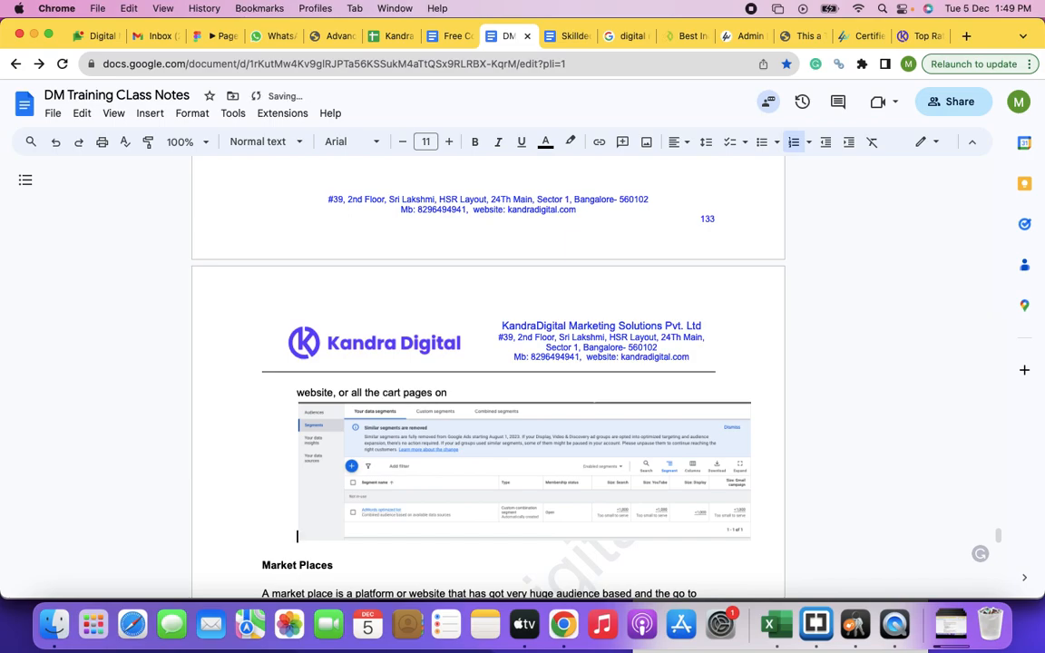
text( the website etc)
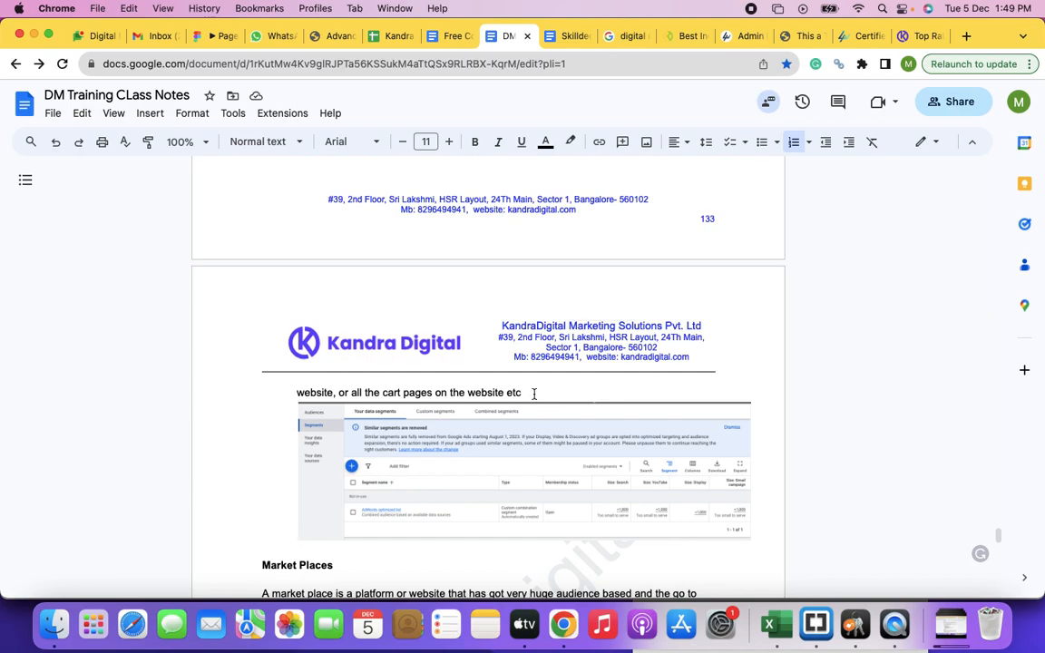
Step: Finish item 7 with ", You can also target people visiting any specific one page on the website"
text(,)
key(Down)
text(You can al)
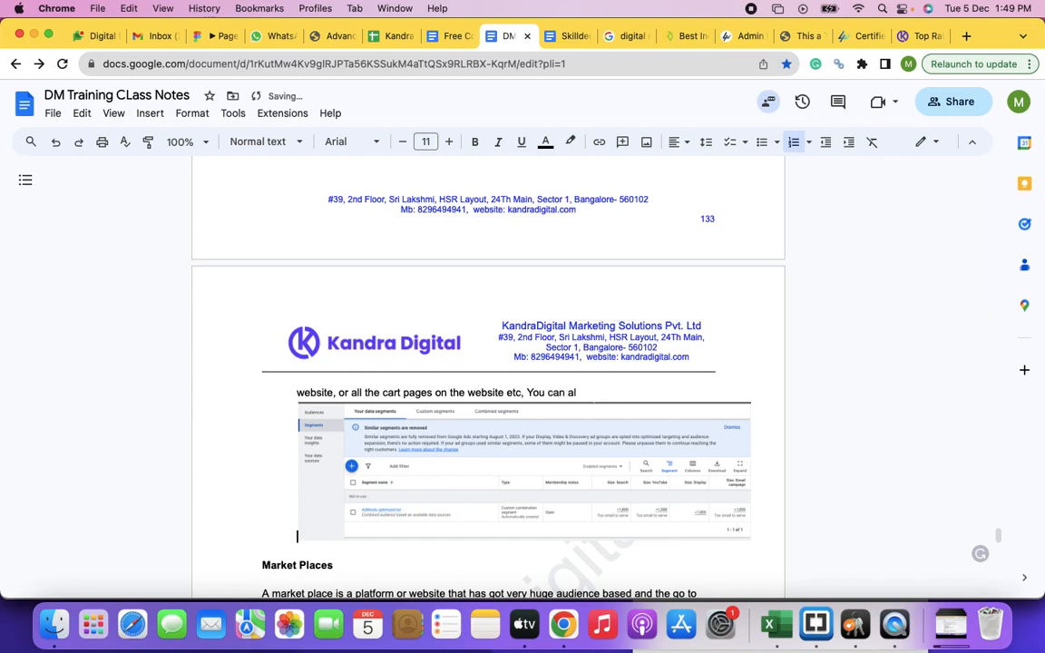
text(so target people visiting)
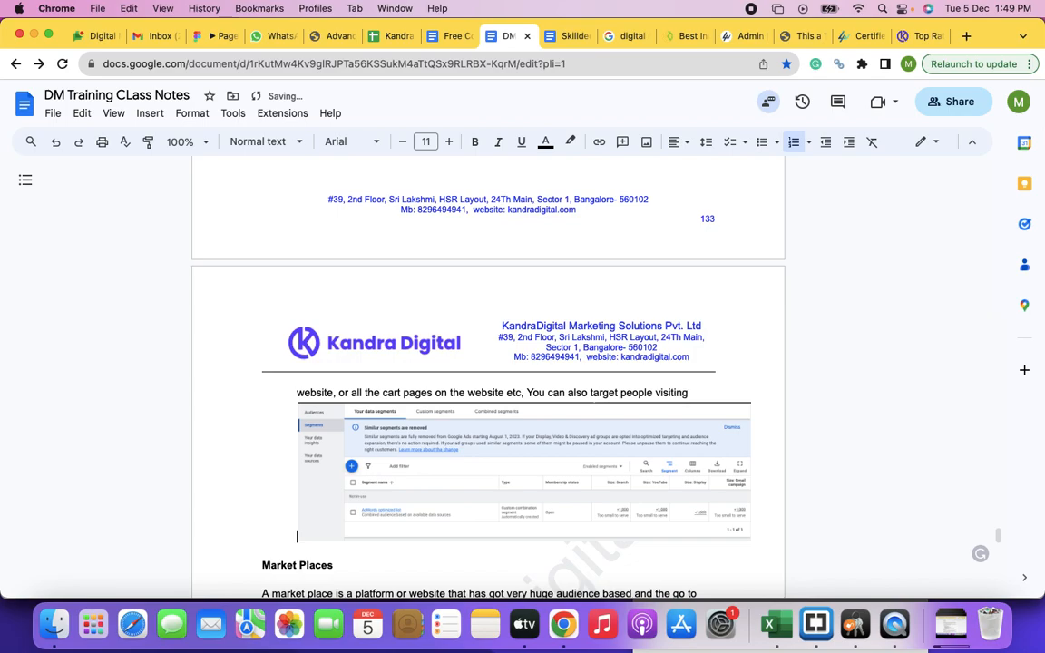
text( any specific one page on)
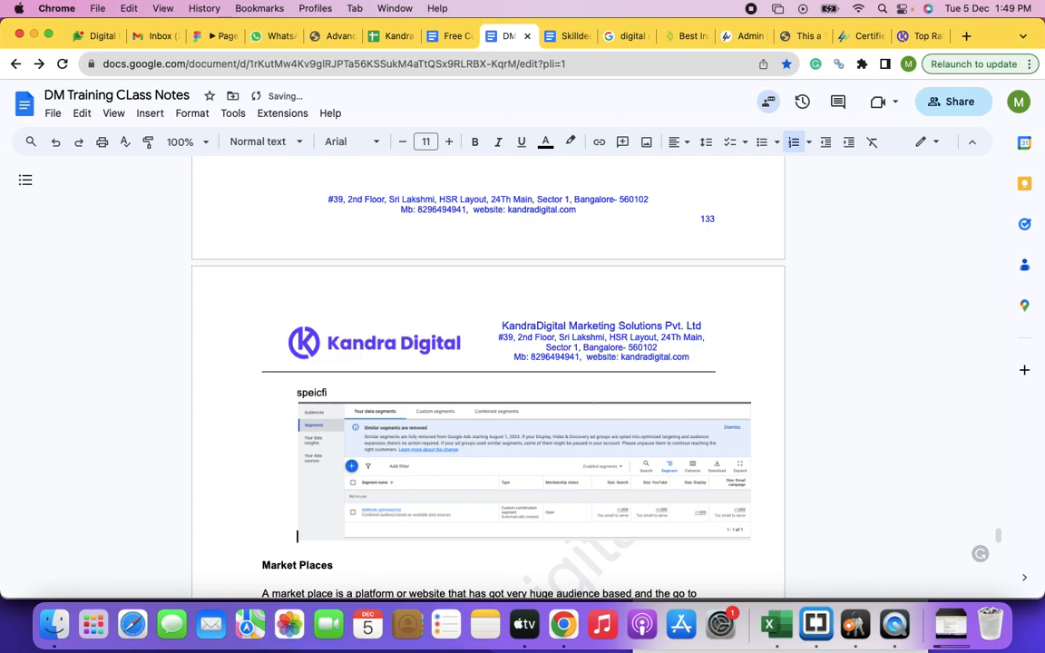
text( the website)
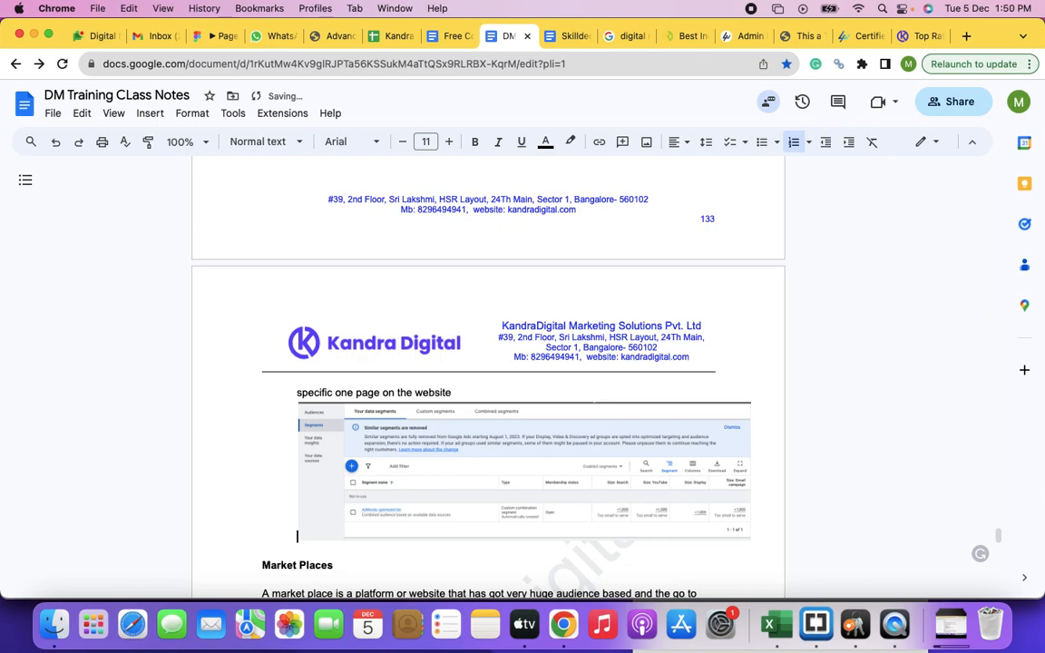
Step: Add an indented sub-item below item 7 reading "This also includes targeting of people visiting your youtube channel"
key(Return)
text(Y)
key(BackSpace)
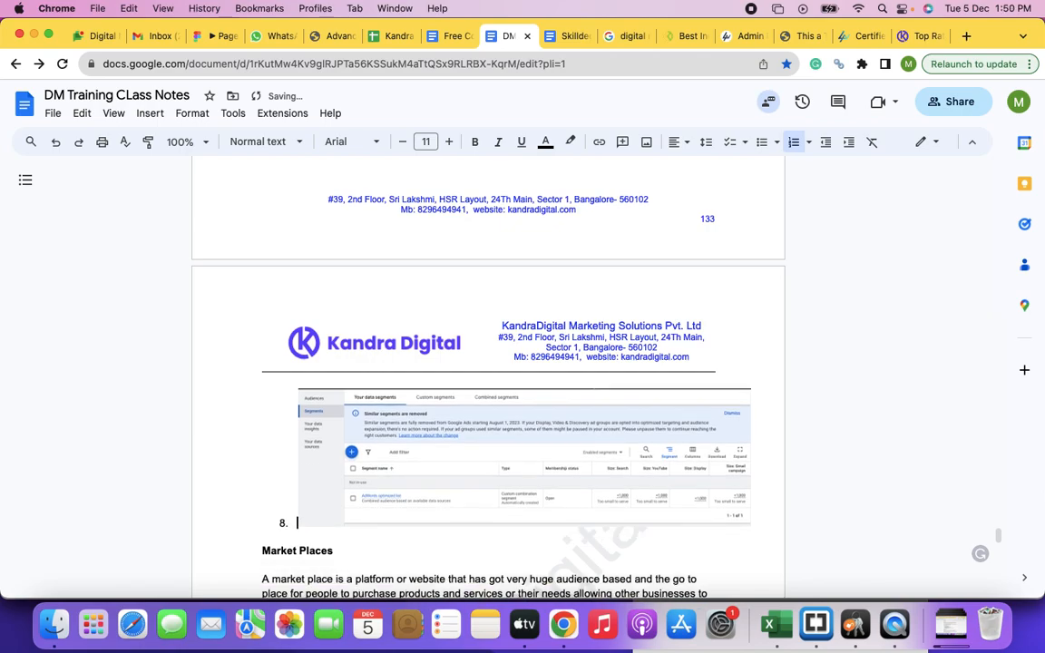
text(T)
key(Tab)
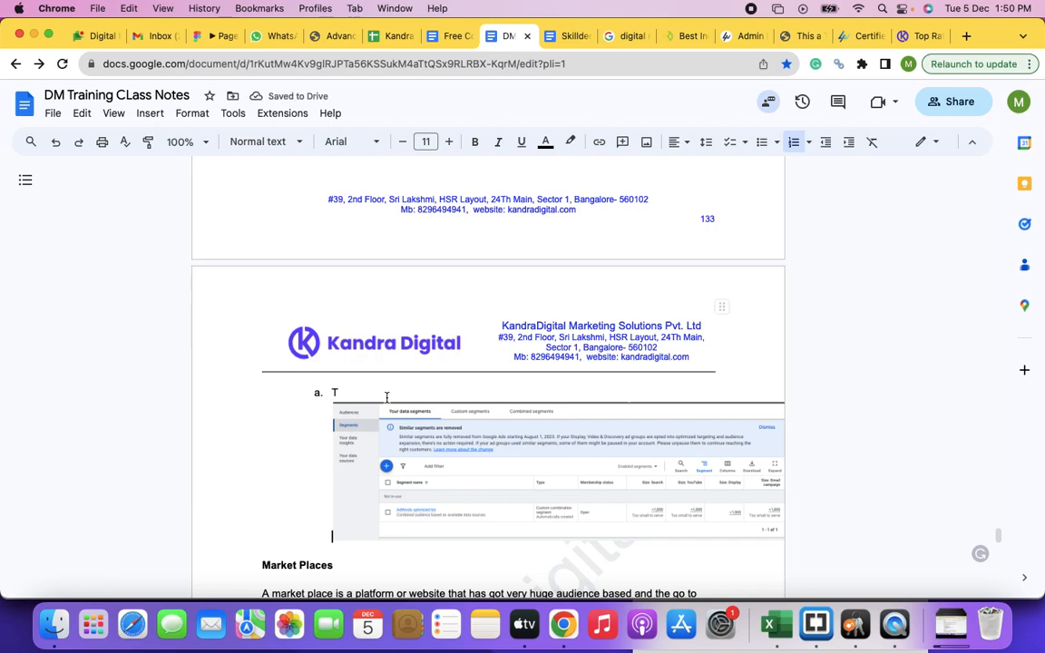
text(his also includes targeting of people visiting you)
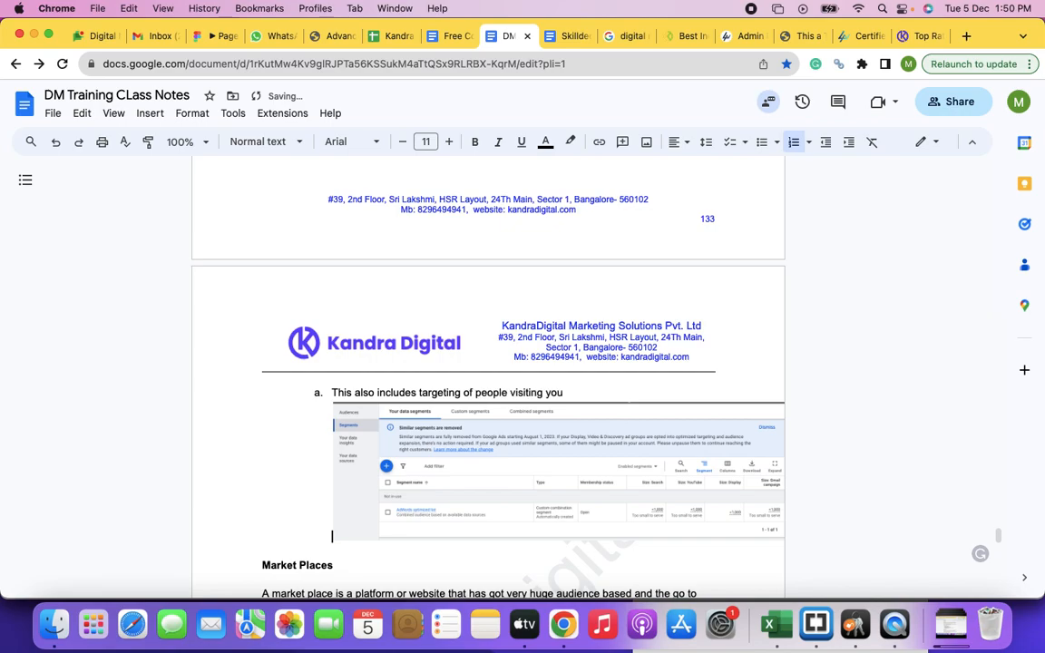
text(r youtube channel)
Step: Remove the list numbering from the YouTube targeting line and align it with item 7's text
scroll(295, 417, down, 3)
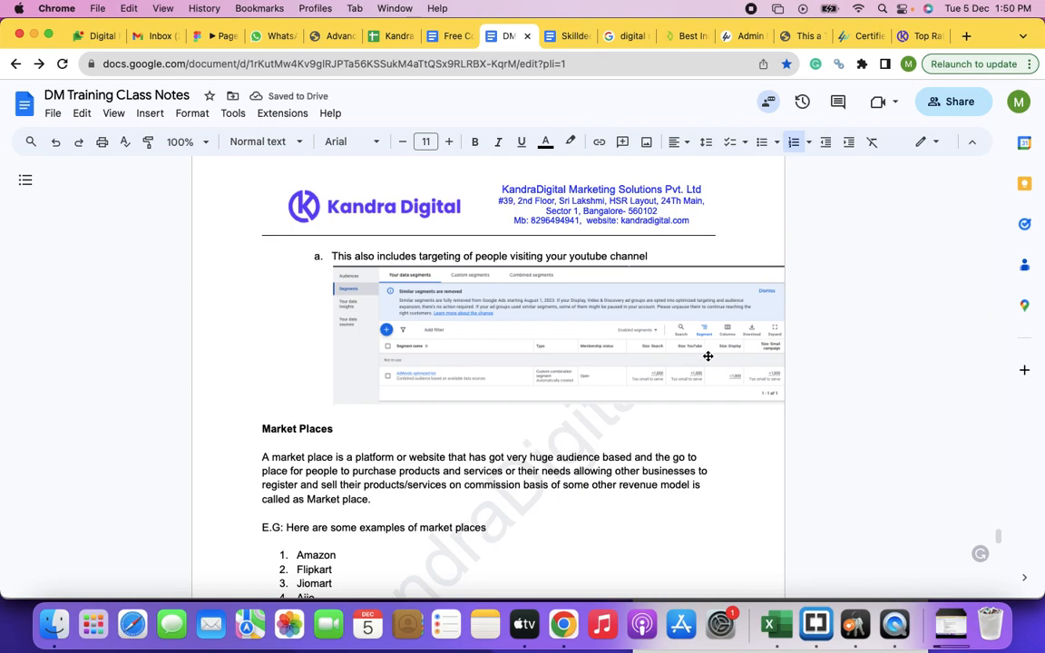
key(BackSpace)
click(825, 143)
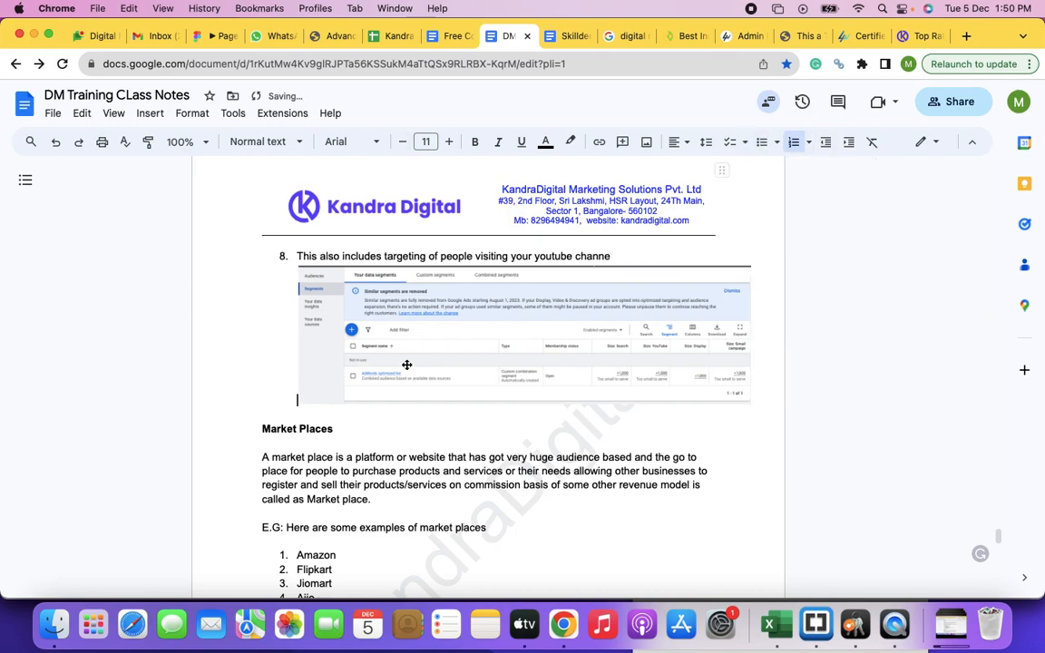
click(297, 256)
key(Tab)
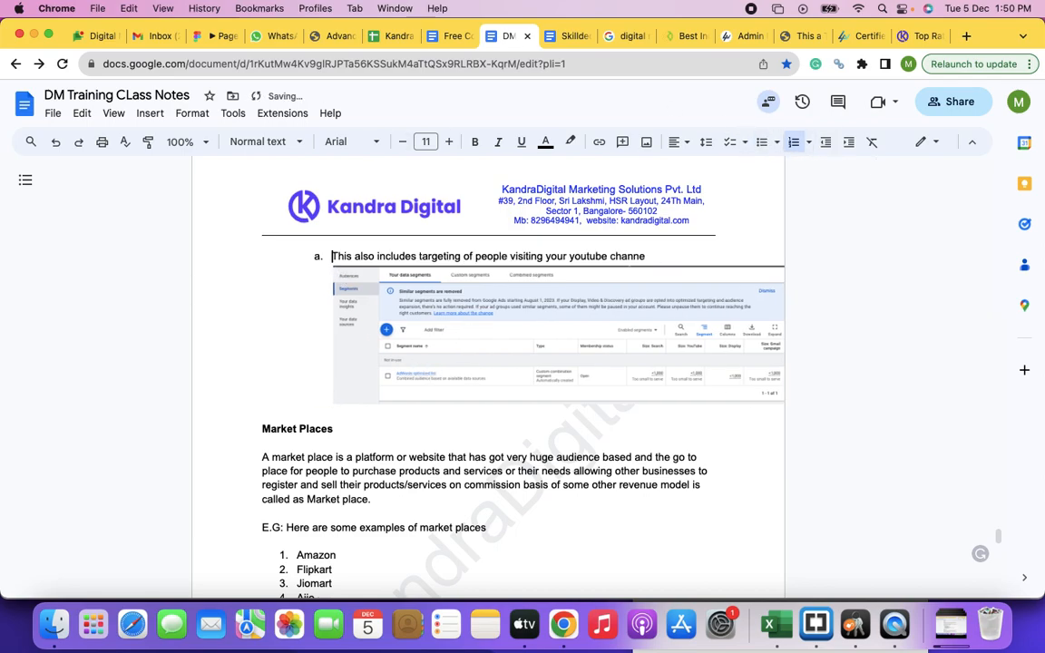
key(shift+Tab)
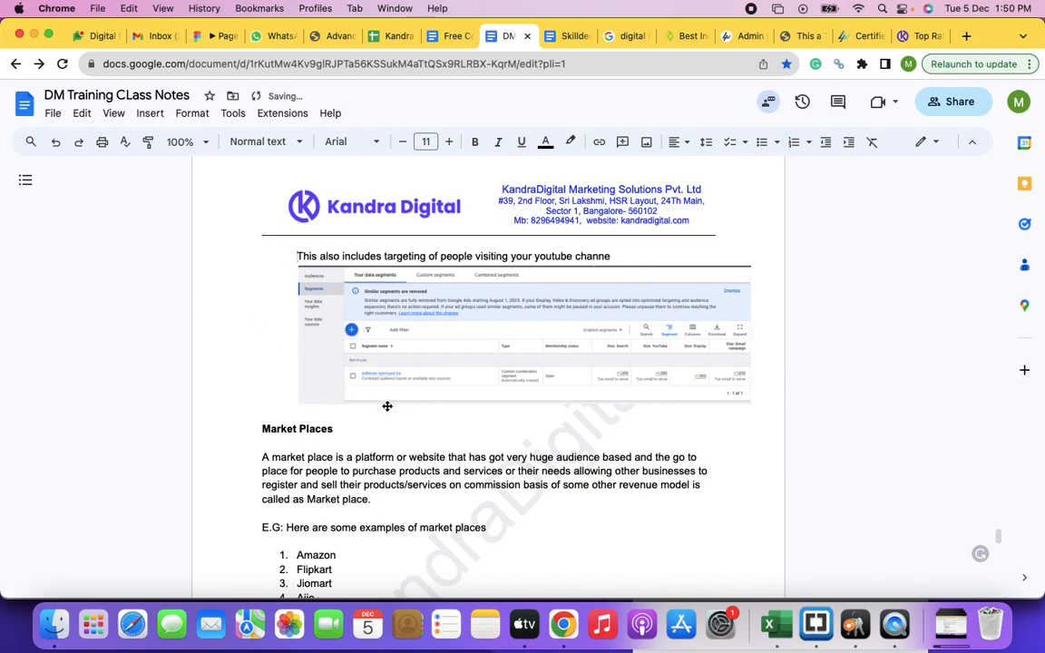
Step: Add two blank lines between the Audience Manager screenshot and the Market Places heading
click(755, 375)
key(Return)
key(Return)
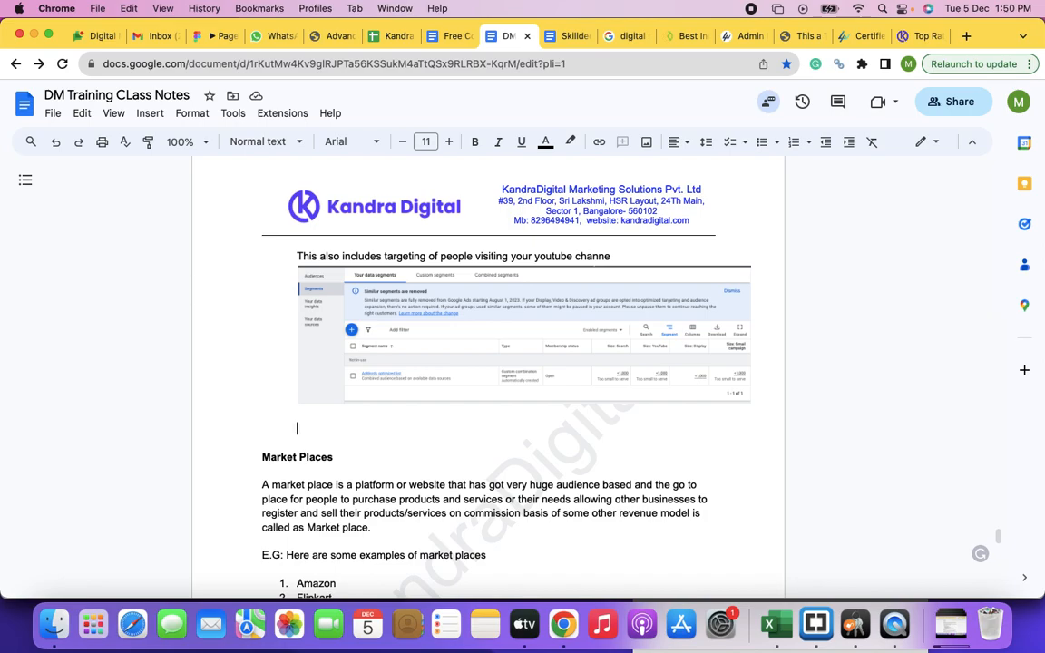
Step: Make the item 7 lead-in "Create Custom Audiences:" bold
scroll(488, 363, up, 10)
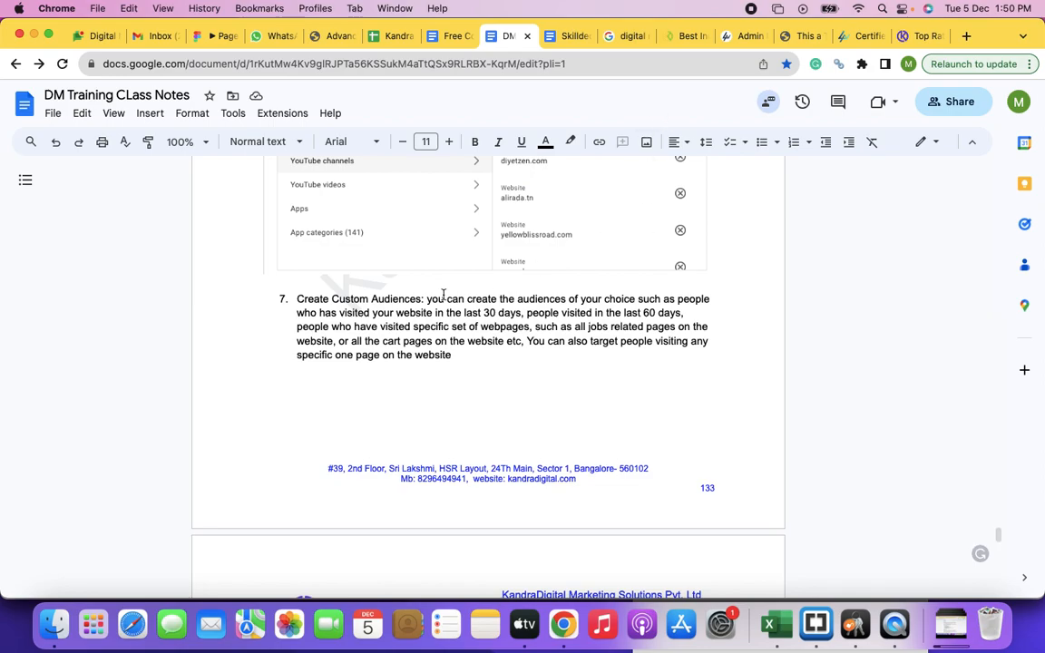
drag(424, 300, 297, 300)
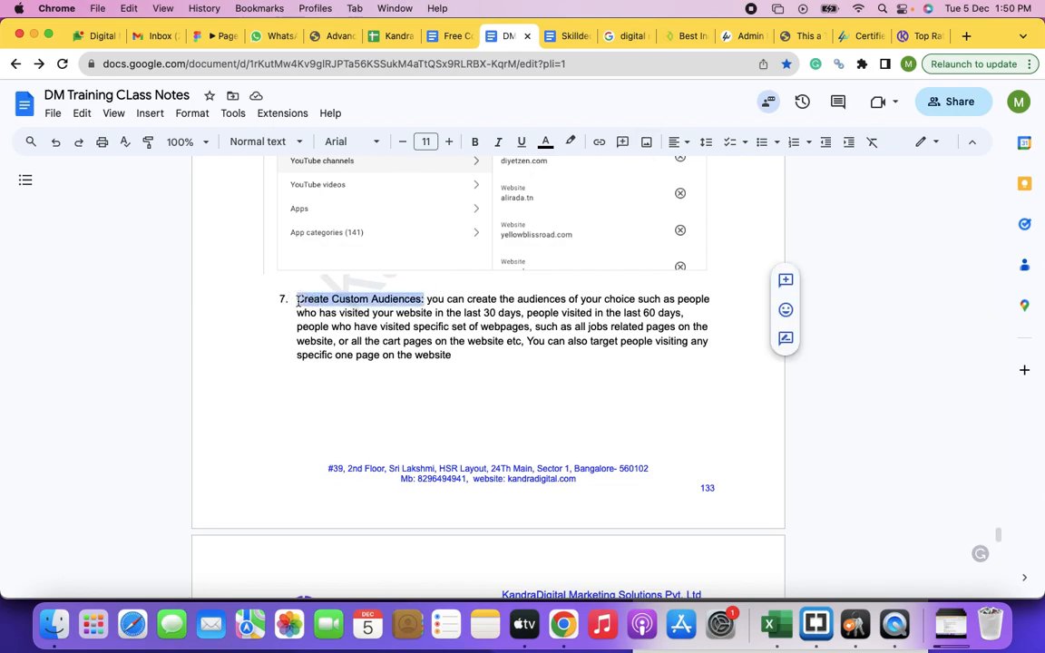
key(super+b)
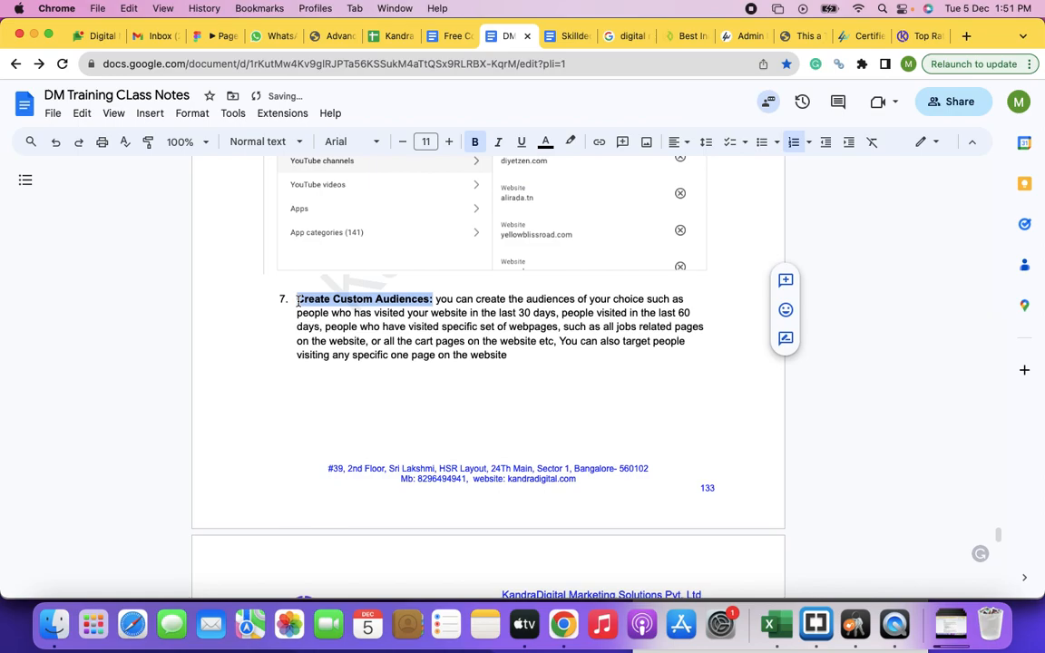
scroll(487, 338, down, 3)
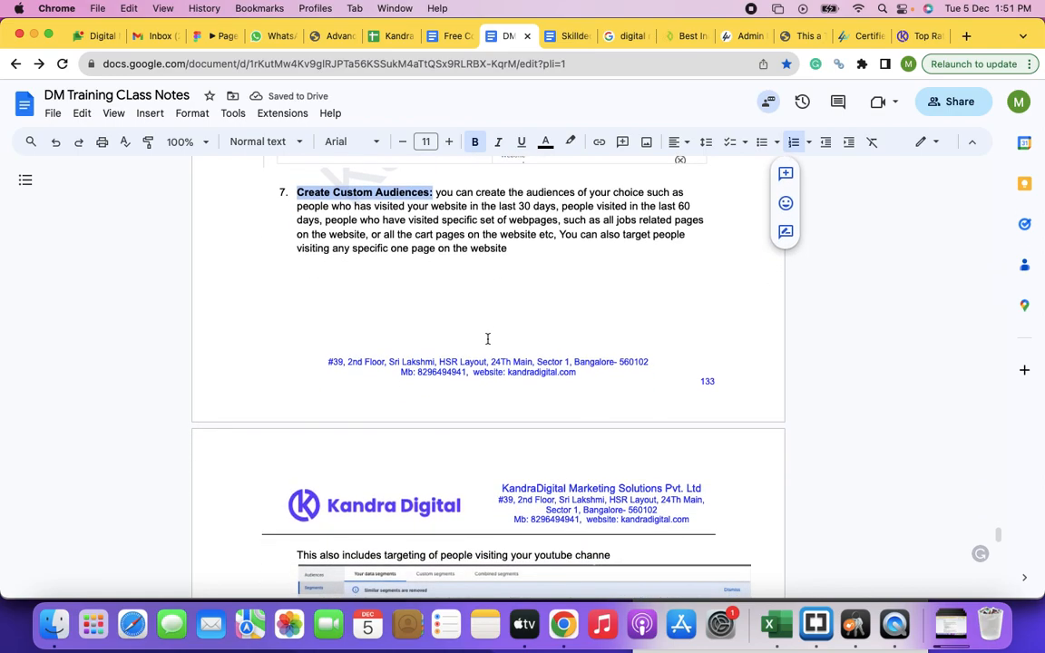
scroll(488, 339, down, 8)
scroll(488, 339, up, 3)
scroll(488, 339, up, 6)
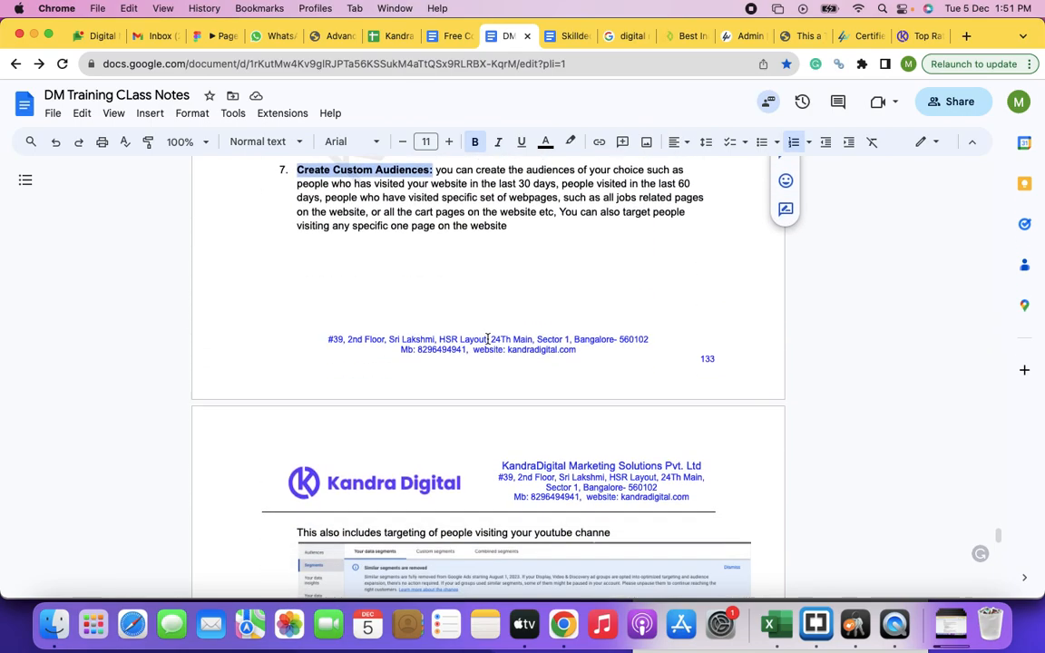
Step: Add below the Audience Manager screenshot: "When ads are served based on this custom targeting they campaigns are considered to be as remarketing ads."
scroll(487, 338, down, 7)
click(298, 435)
text(When ads ar)
text(e ev)
key(BackSpace)
key(BackSpace)
text(s)
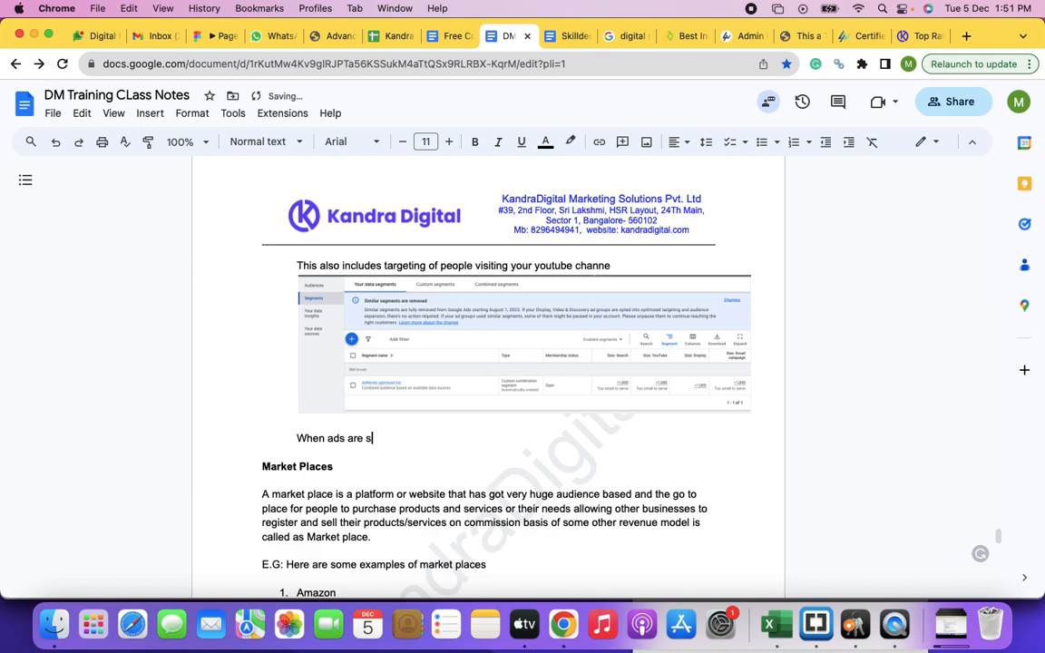
text(erved based on this cu)
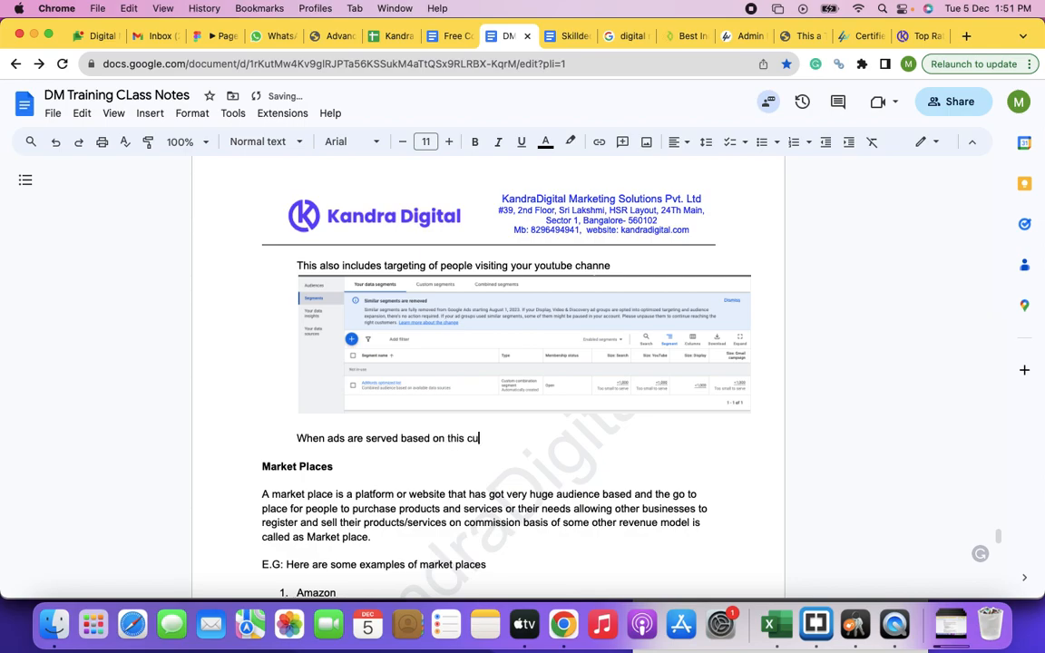
text(stom targeting they cam)
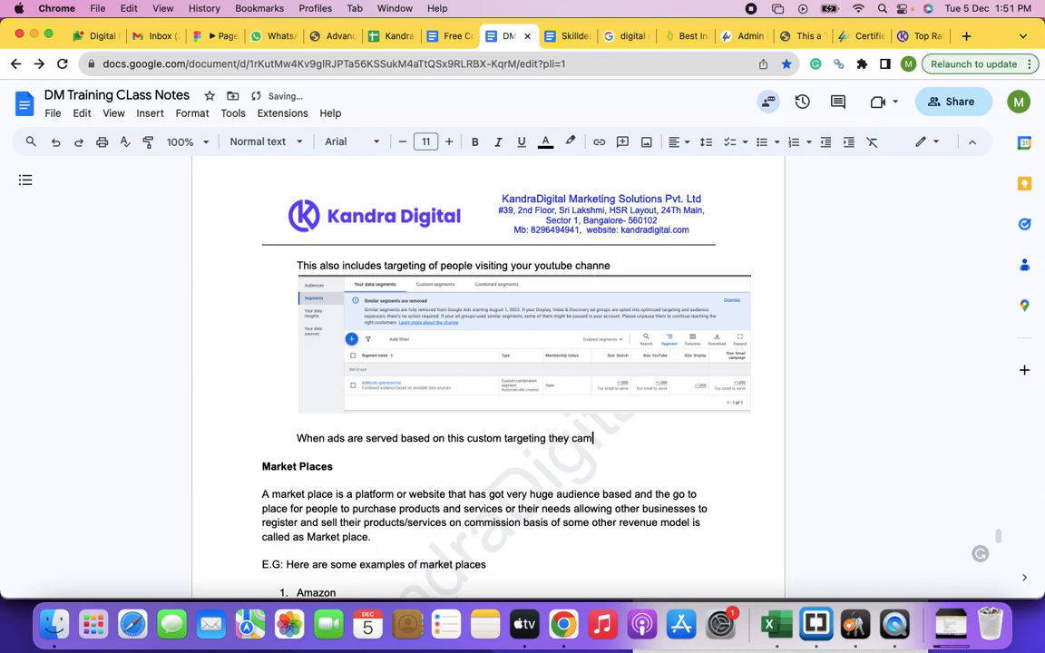
text(paigns are considered to be as )
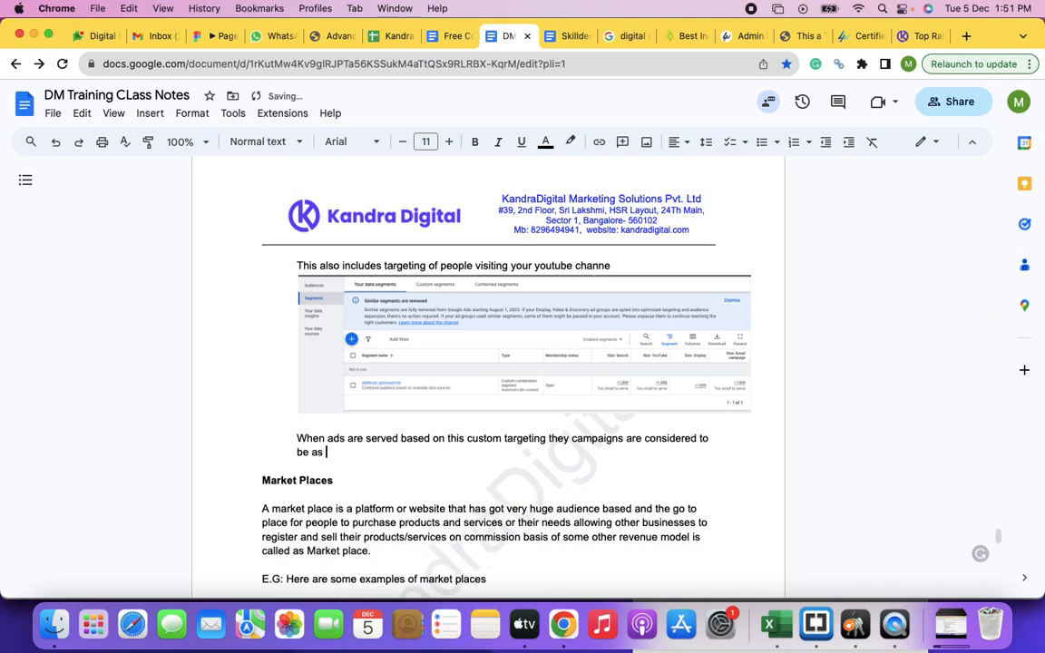
text(remarketing ads.)
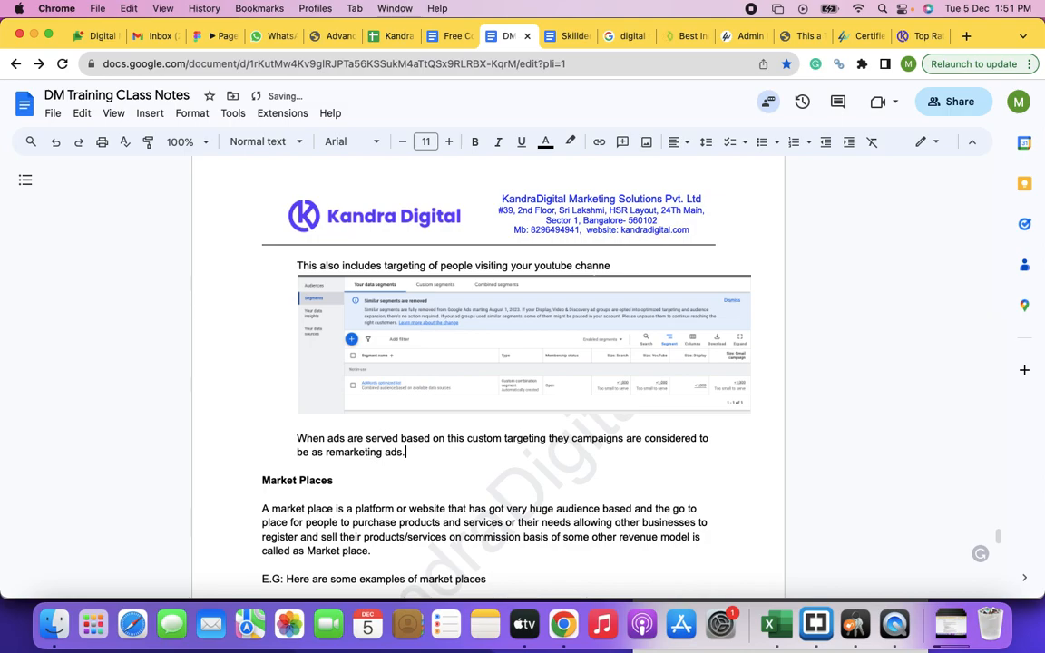
Step: Insert blank lines between the remarketing ads text and the Market Places heading
click(262, 483)
key(Return)
key(Return)
key(Return)
key(Return)
key(Return)
key(Return)
key(Return)
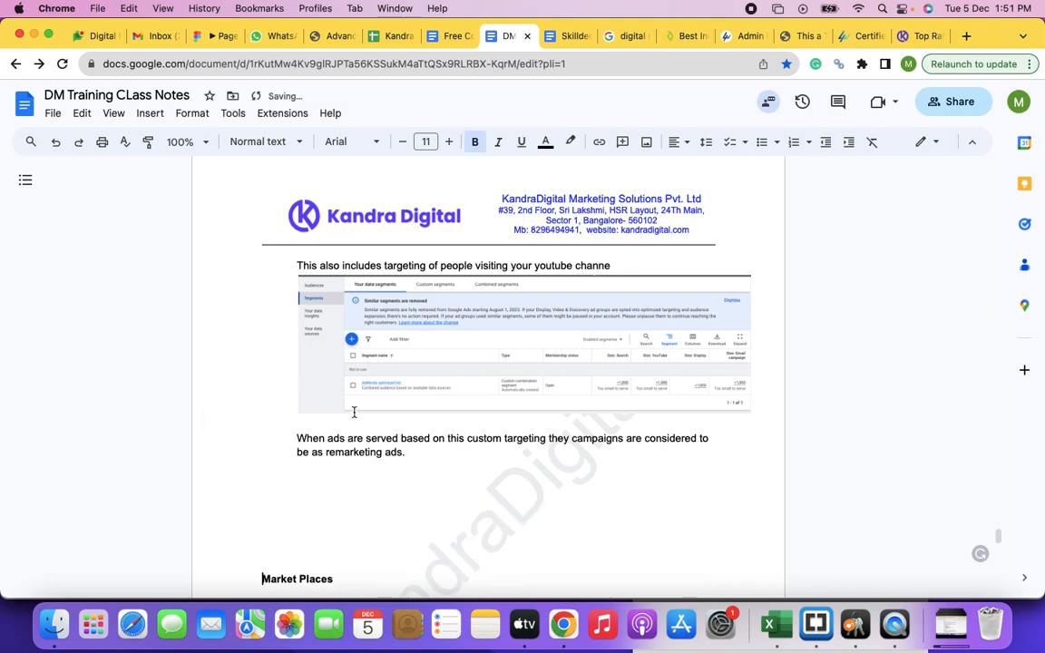
Step: Write in bold above Market Places: "Your targeting can be any one of the above or can be a combination of two or multiple targeting criterias."
click(289, 506)
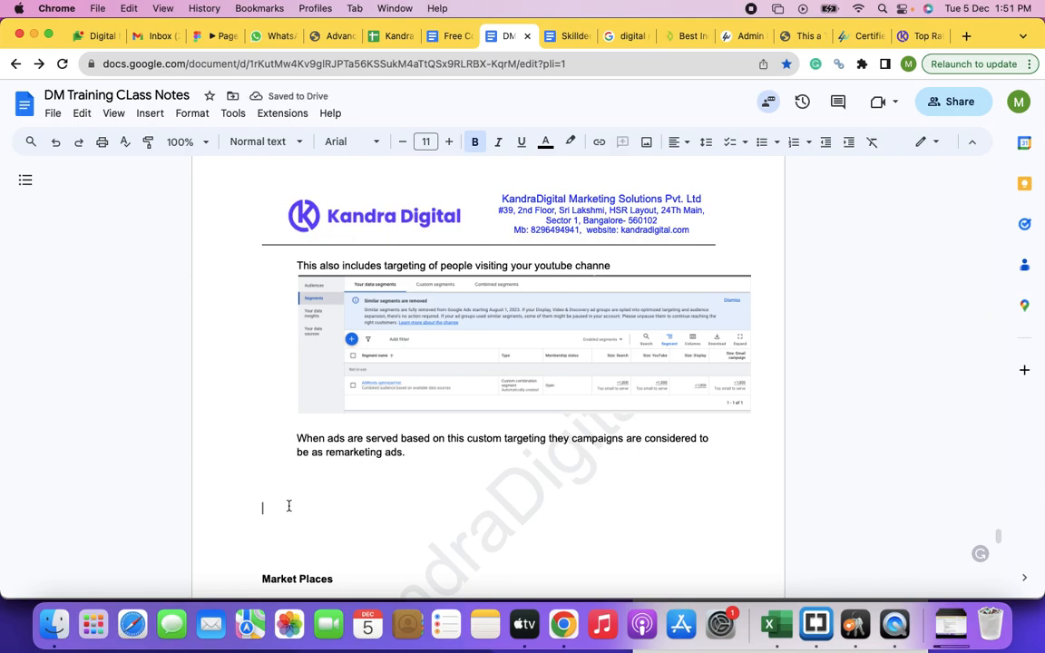
key(BackSpace)
text(You can)
key(BackSpace)
key(BackSpace)
key(BackSpace)
key(BackSpace)
key(BackSpace)
text(r targeting can be any one of the)
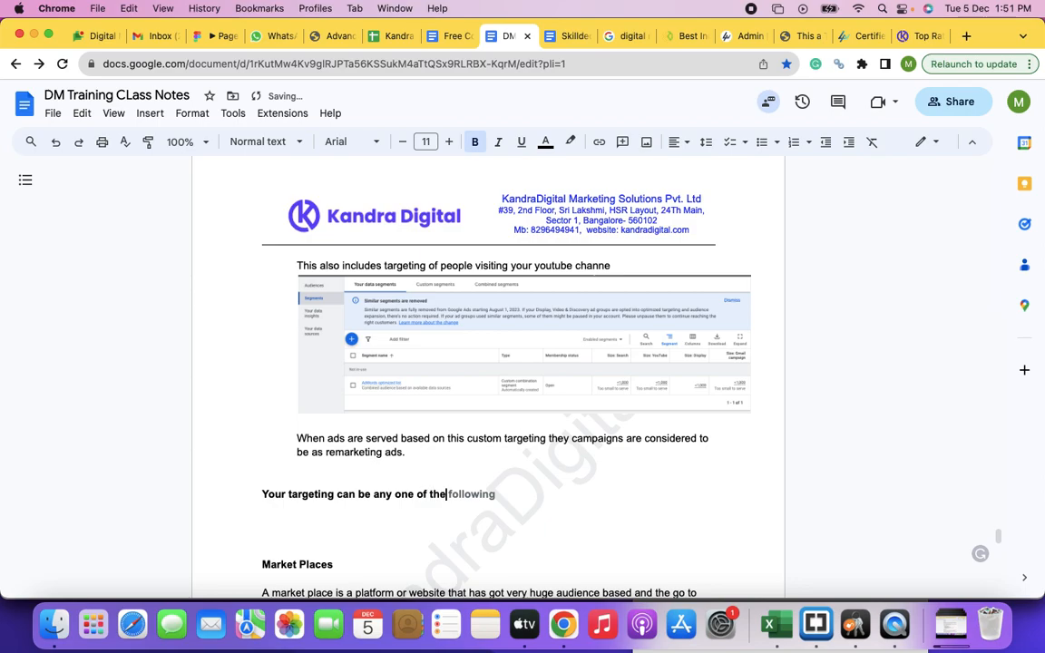
text(above or can be a com)
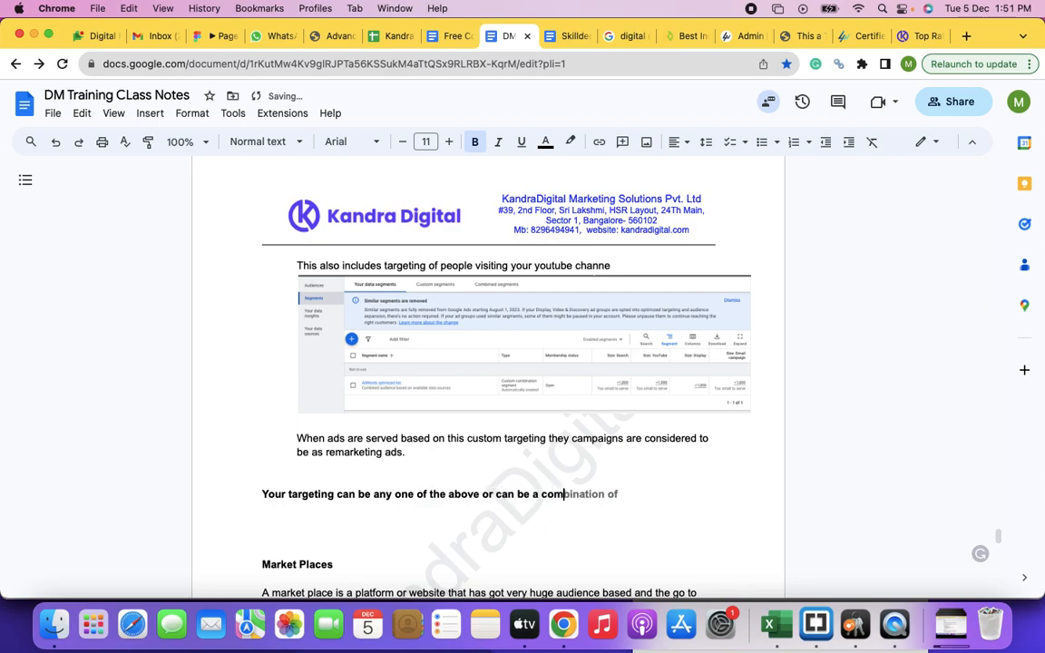
key(Tab)
text(multiple)
key(BackSpace)
key(BackSpace)
key(BackSpace)
key(BackSpace)
key(BackSpace)
key(BackSpace)
text(two or multiple tar)
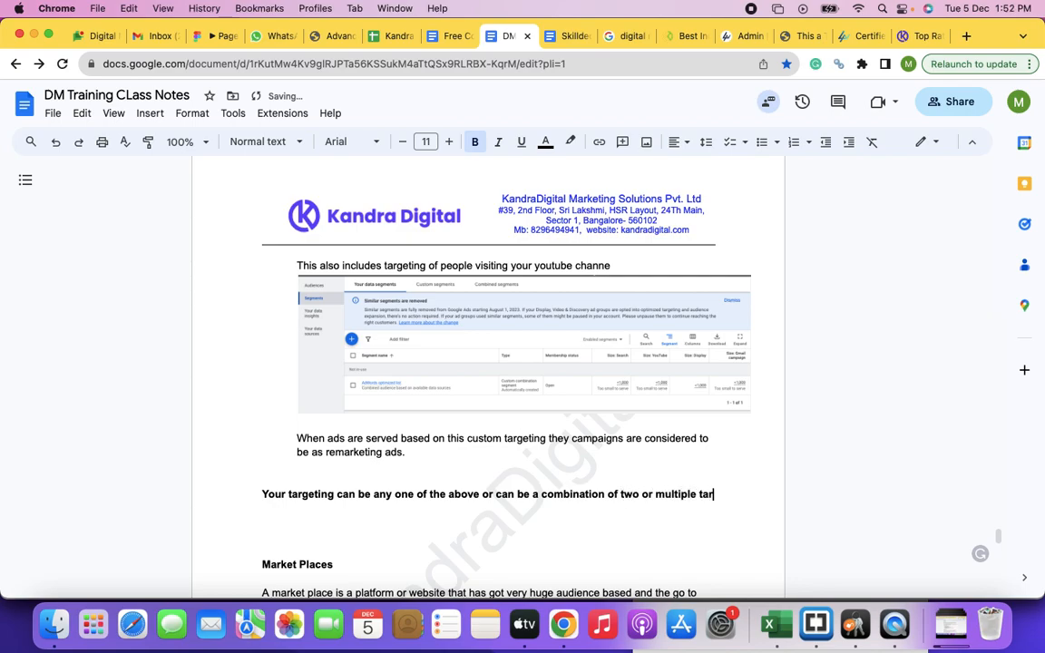
text(geting criterias.)
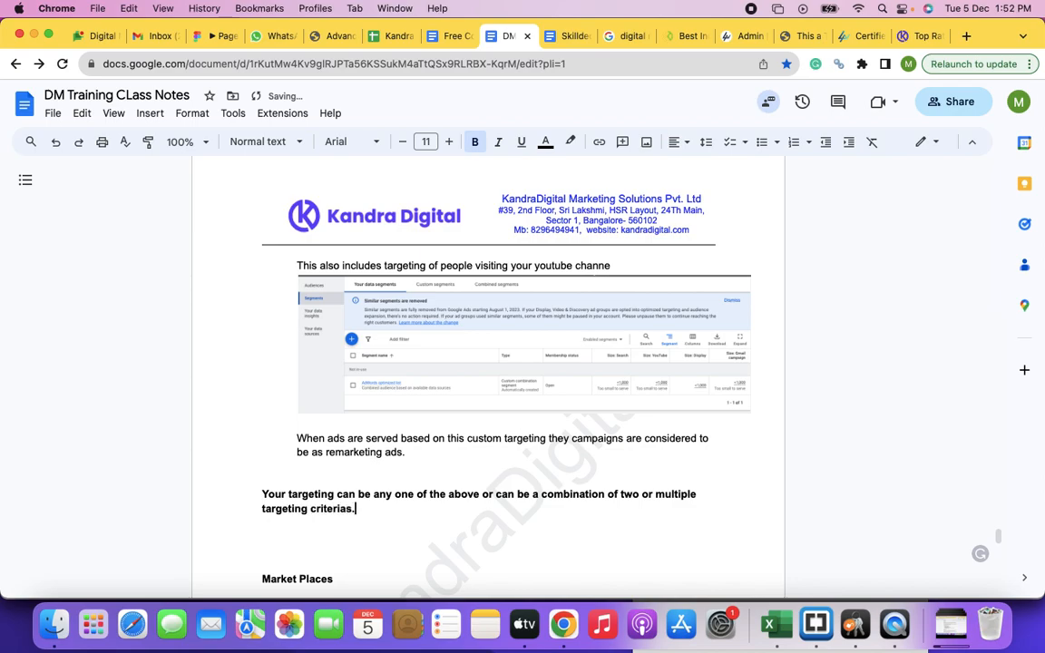
drag(263, 494, 353, 508)
click(362, 509)
scroll(306, 479, up, 4)
scroll(307, 480, up, 10)
scroll(307, 479, down, 12)
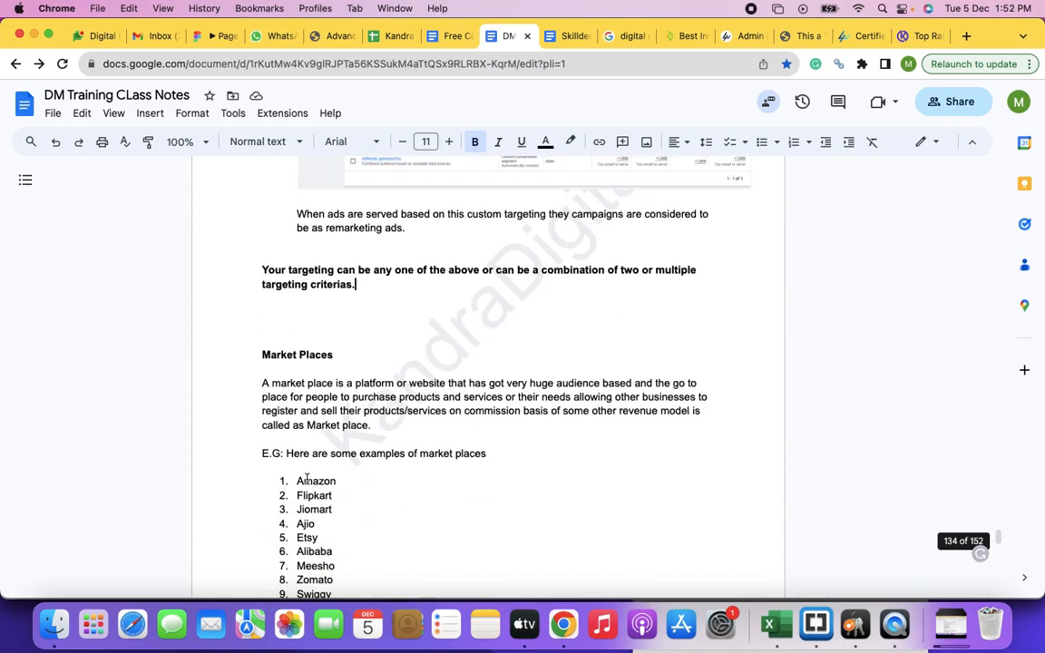
Step: Switch to the Google Ads Audience manager and open the list of segment types that can be added
click(278, 316)
key(super+grave)
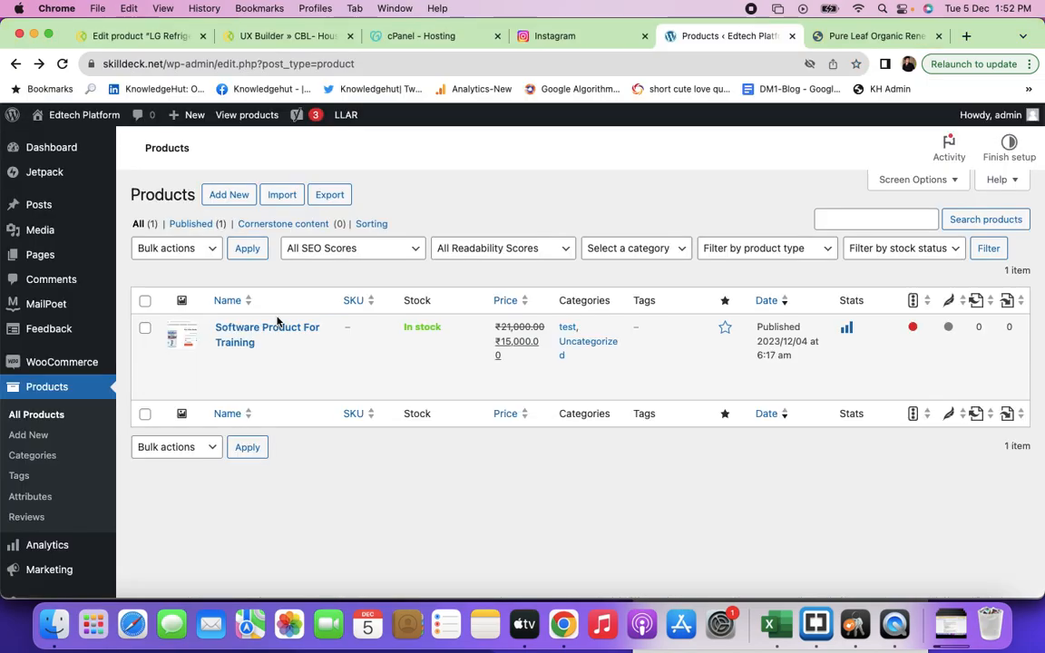
key(super+grave)
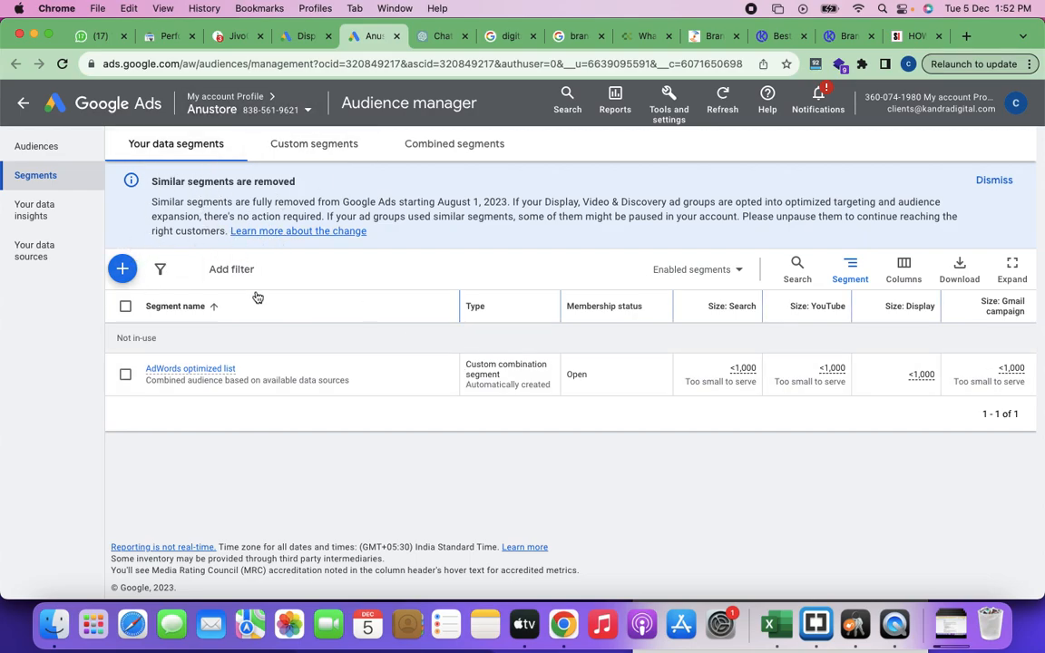
click(124, 269)
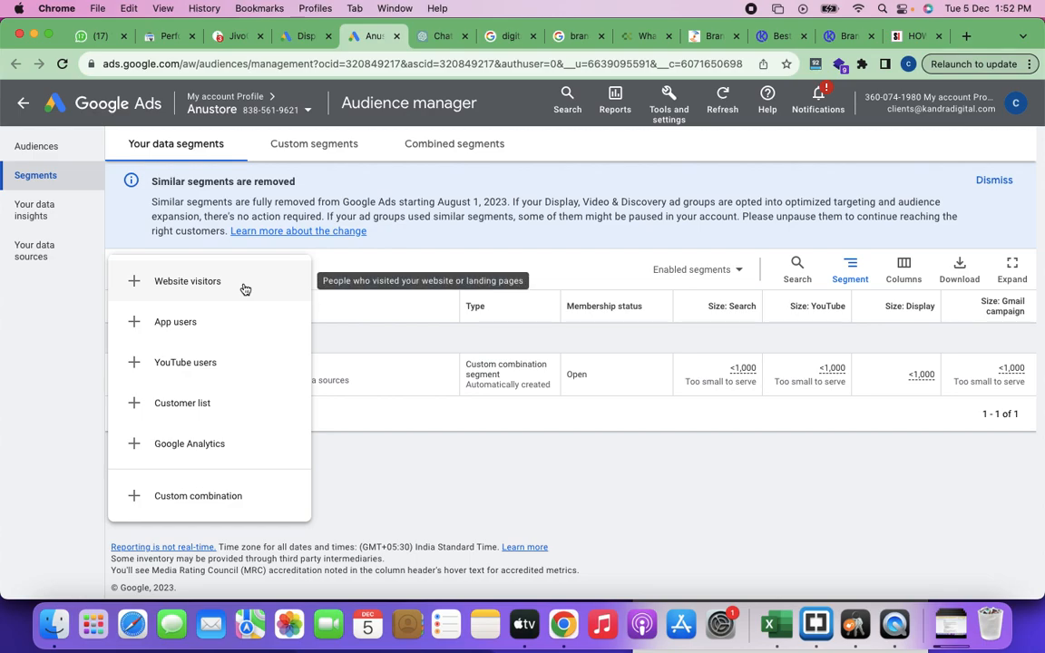
Step: Capture a screenshot of the segment type list together with the Segments navigation, then discard the preview after copying the image
key(super+shift+4)
drag(2, 130, 391, 533)
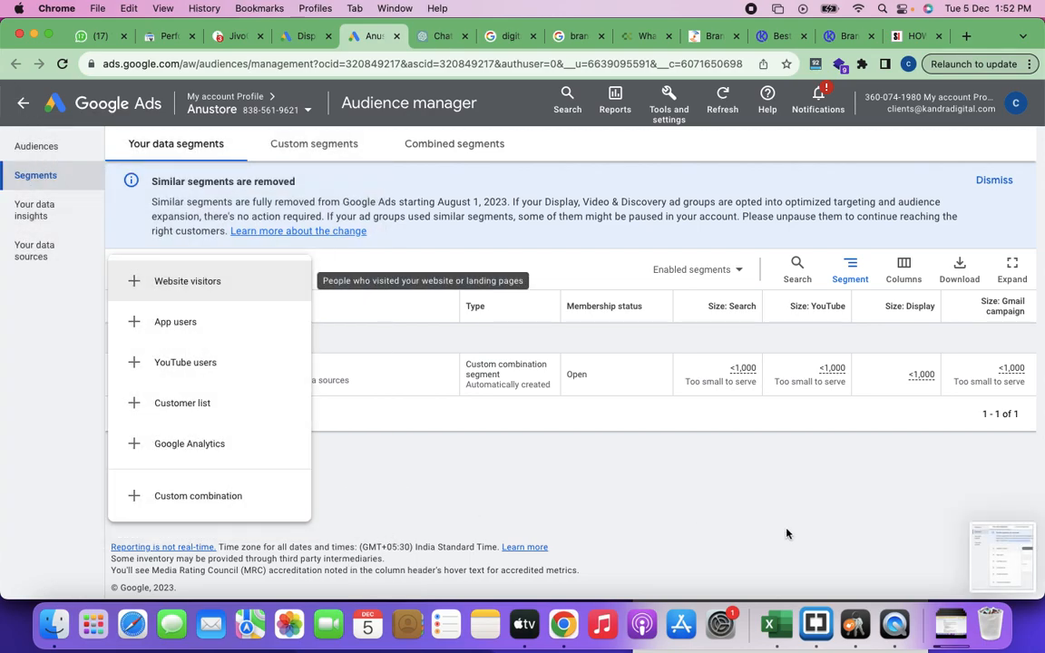
click(1026, 552)
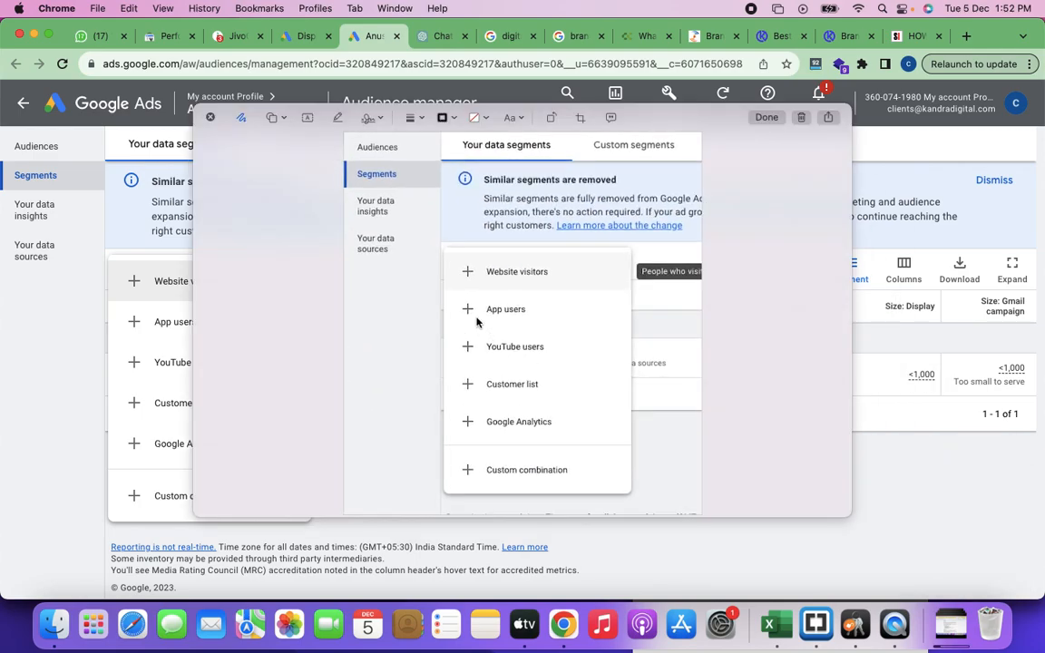
click(800, 118)
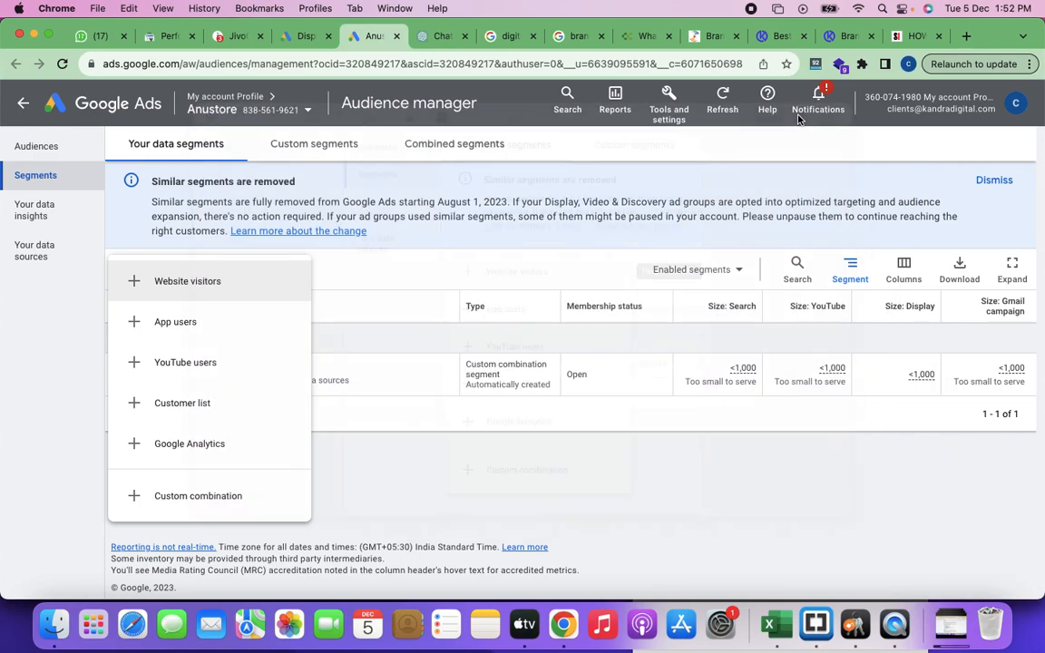
Step: Return to the class notes and add the bold heading "Creting custom audiences:" below the targeting criterias sentence
key(super+grave)
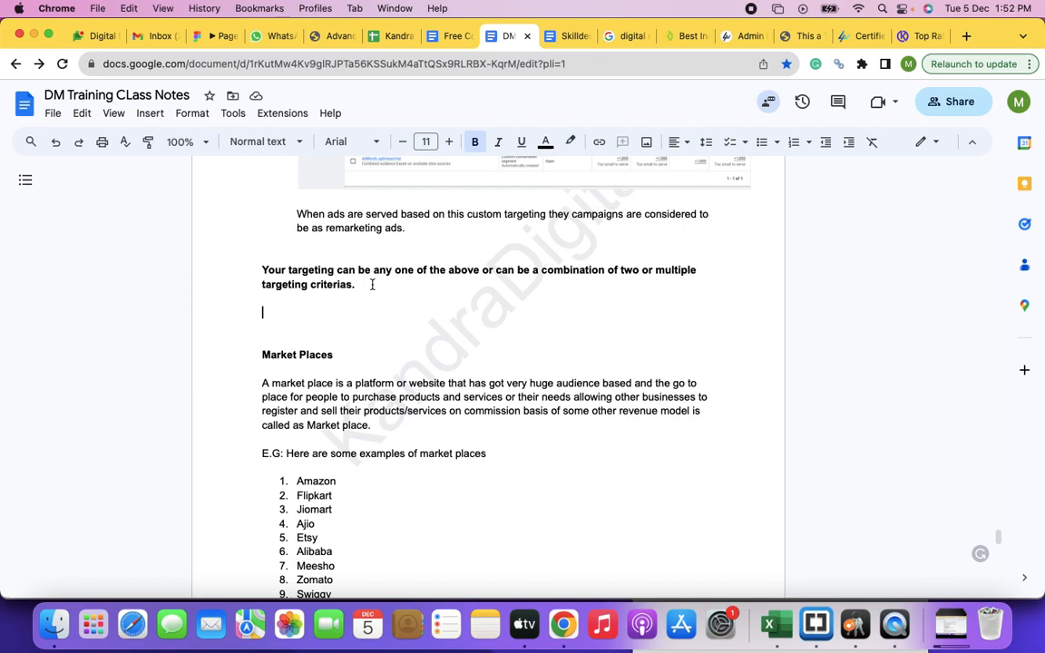
text(Cretig)
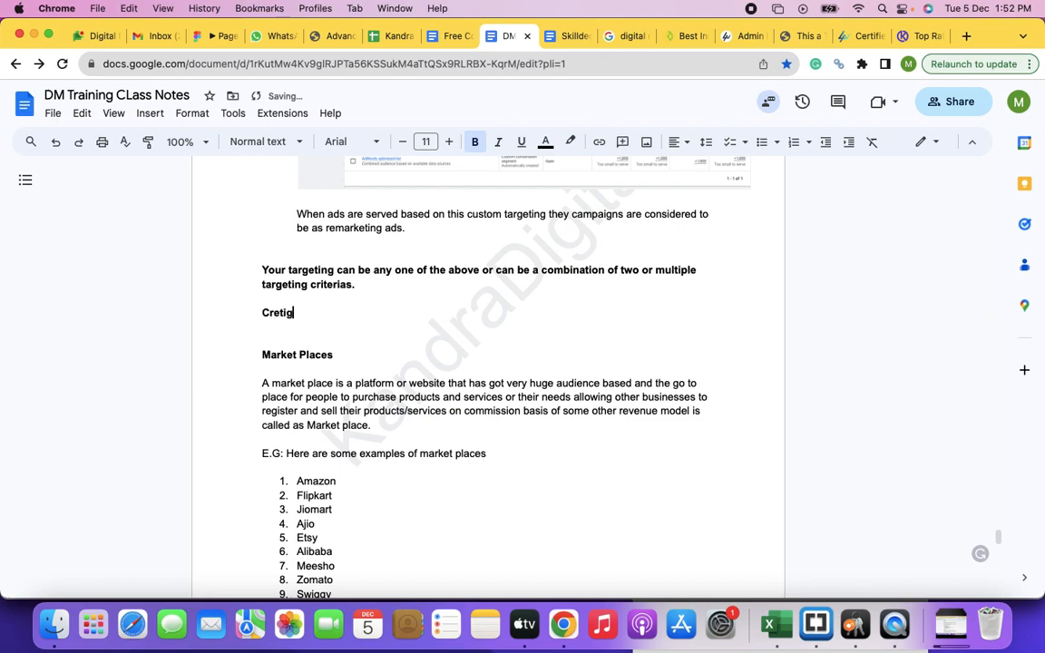
key(BackSpace)
text(ng custom audicnes)
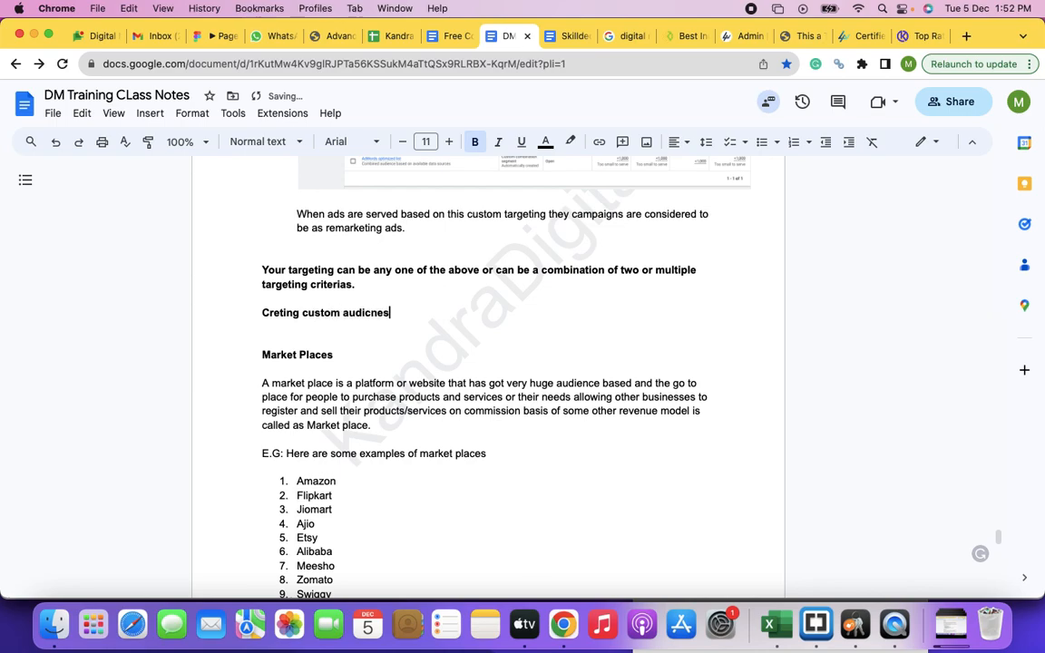
text(:)
key(Return)
Step: Begin the instruction under the custom audiences heading with "Click on the plus mark as seen in the above image,"
text(Click on the)
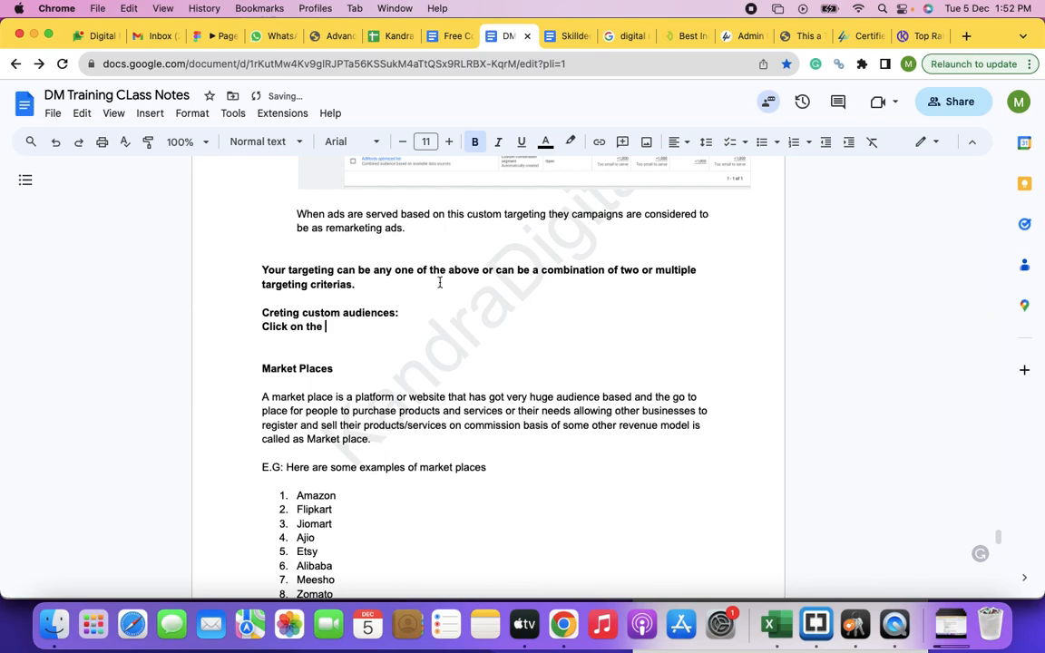
scroll(441, 284, up, 5)
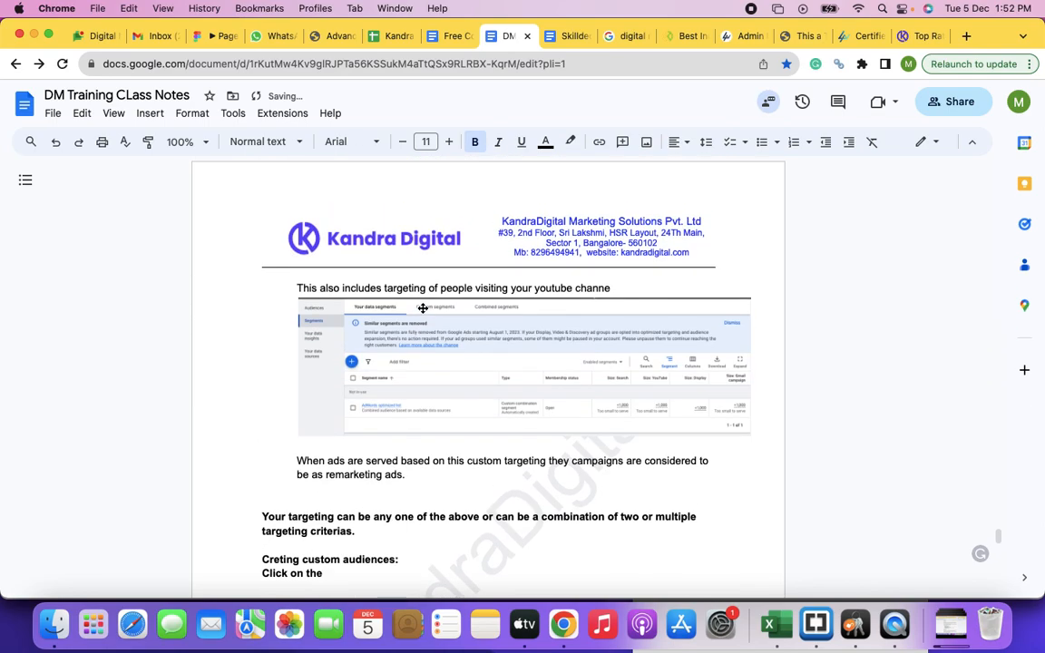
scroll(423, 309, down, 3)
text(plus mar as)
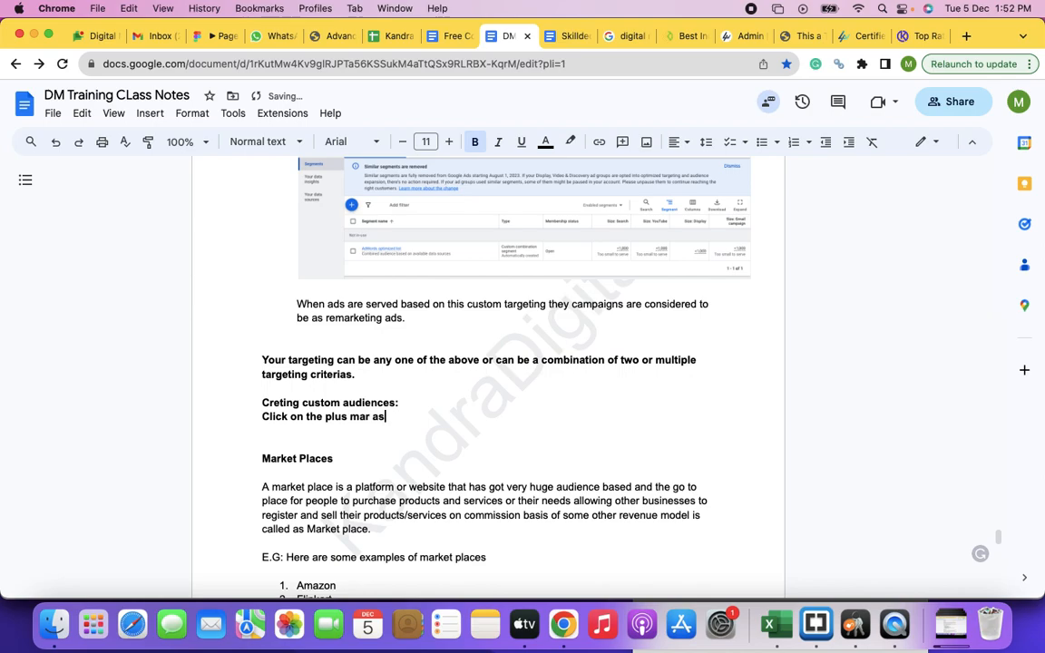
key(BackSpace)
key(BackSpace)
key(BackSpace)
text(k as seen in the above image)
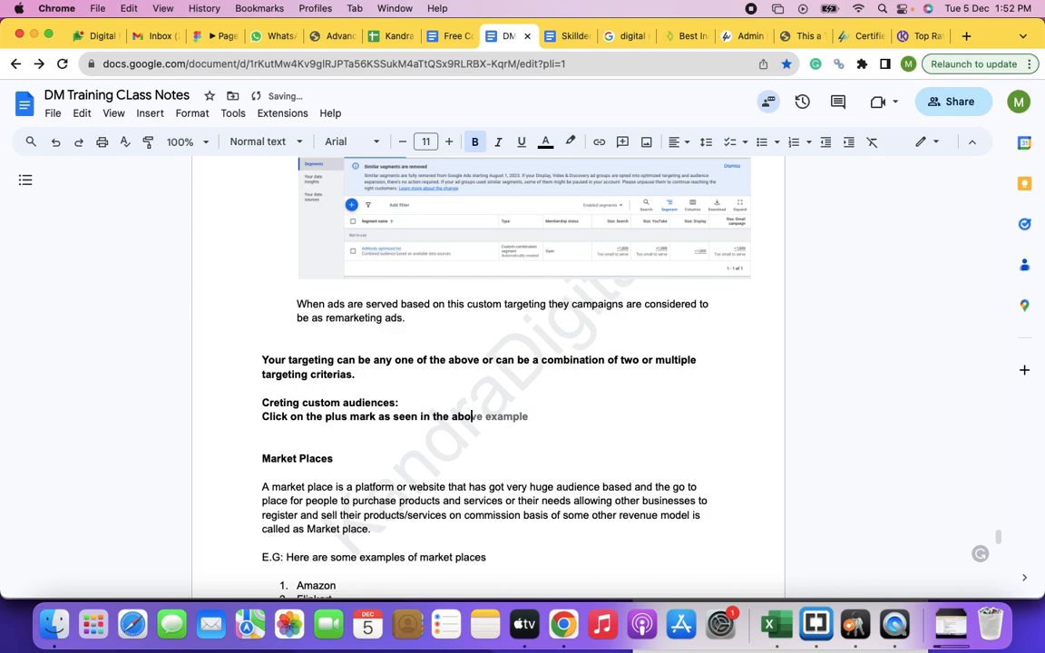
text(,)
key(Return)
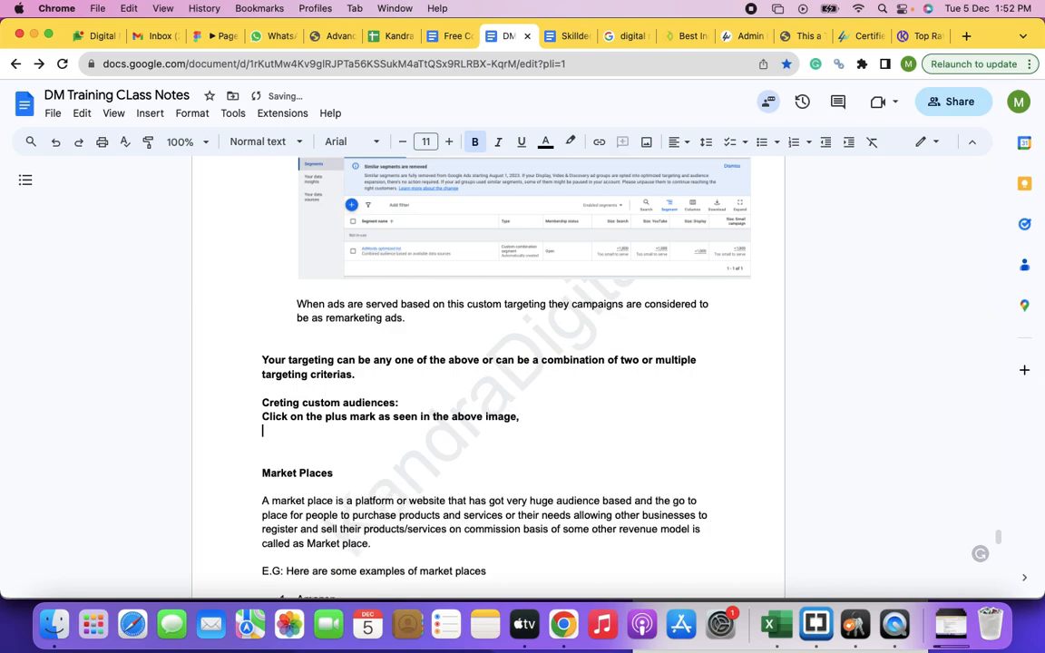
key(BackSpace)
Step: Continue the plus mark instruction with "a new window will open which comprises the following options for you"
text(a new window will)
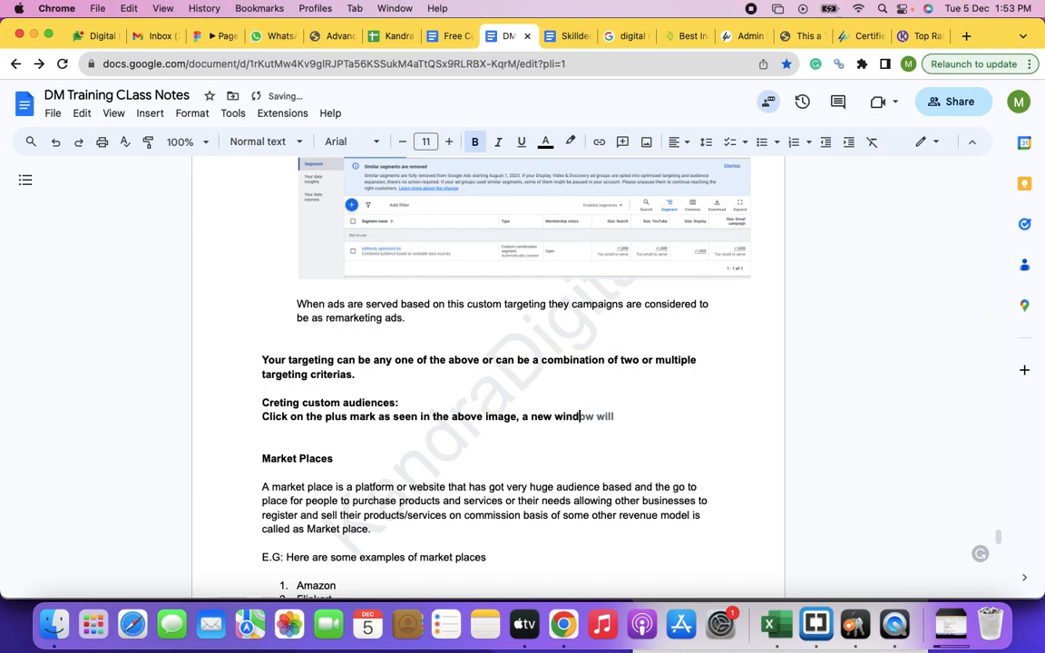
text( open which co)
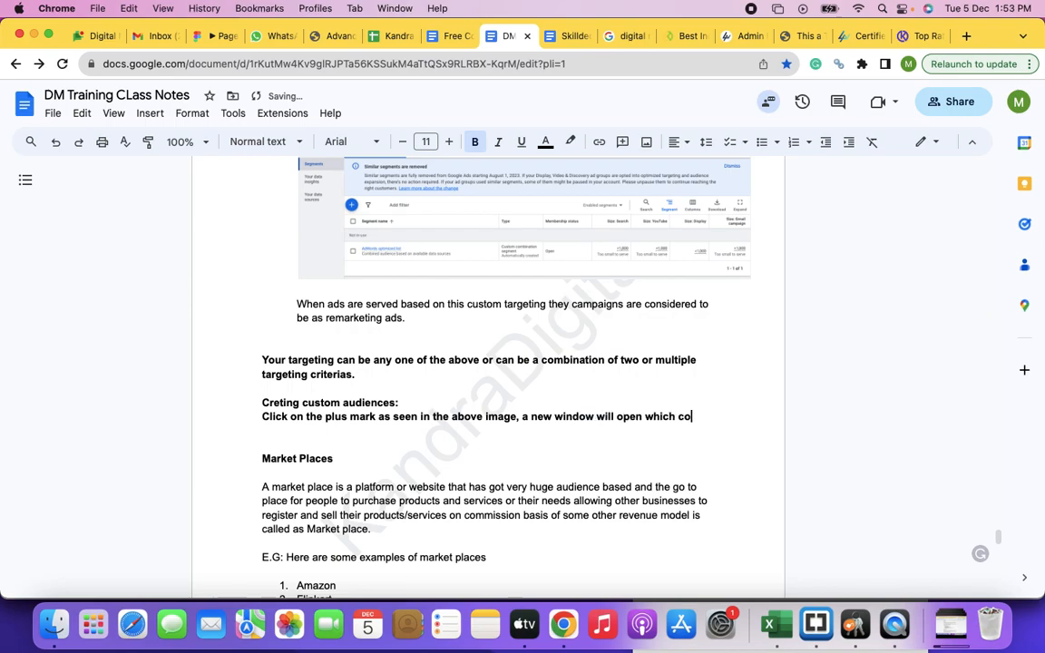
text(mprises the )
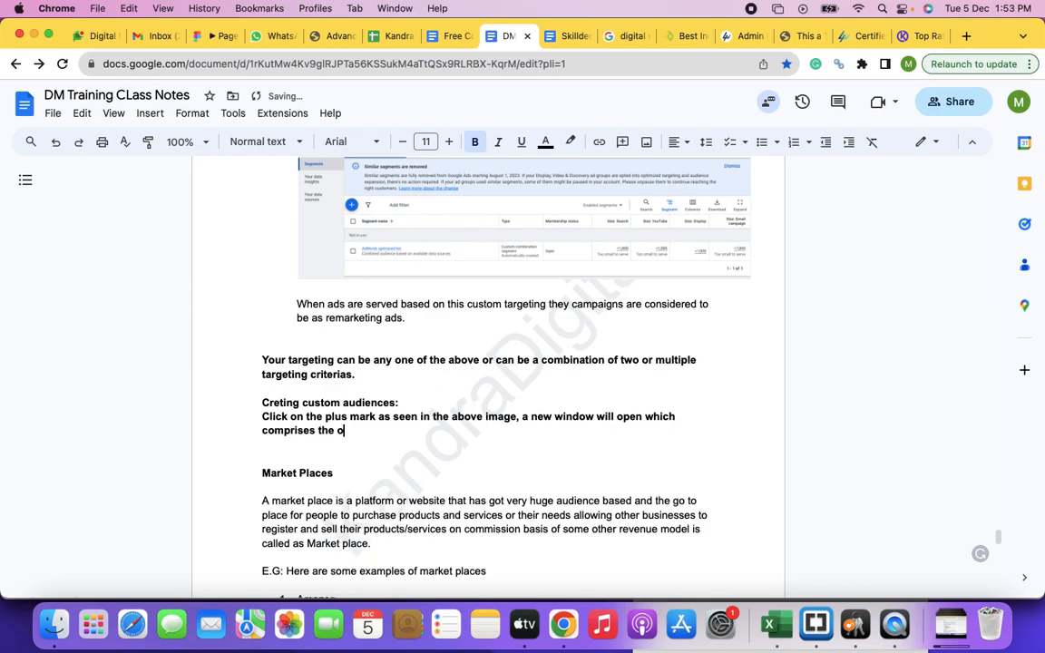
text(following iptio)
key(BackSpace)
key(BackSpace)
key(BackSpace)
key(BackSpace)
key(BackSpace)
text(options for  you)
Step: Paste the segment type screenshot on a new line below the plus mark instruction
key(Return)
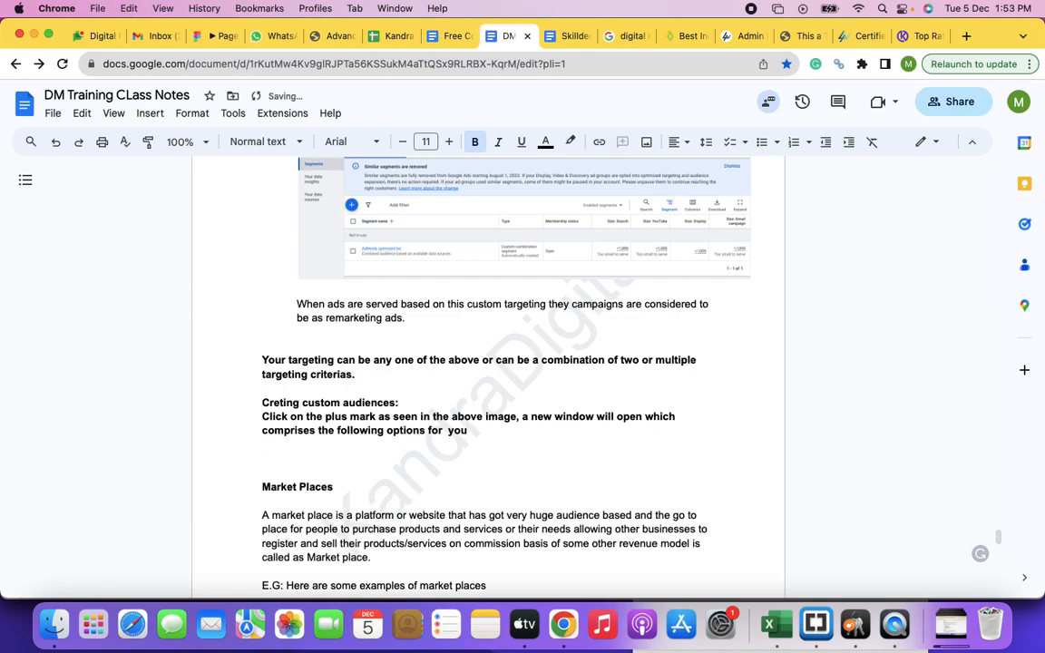
key(super+v)
scroll(473, 300, up, 1)
scroll(474, 300, up, 6)
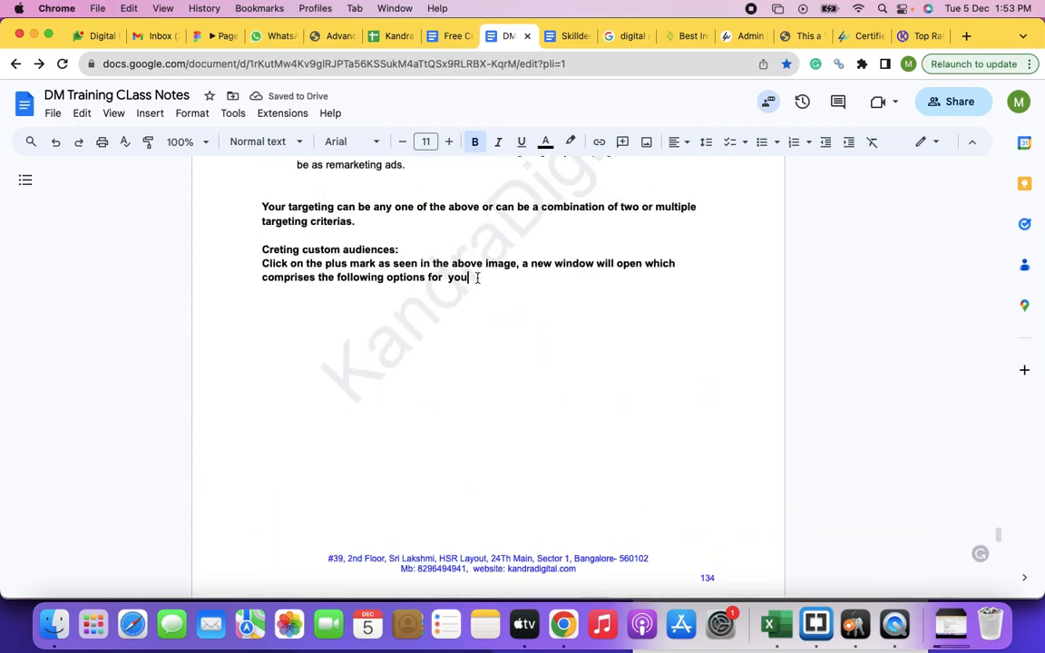
Step: Append "as in the below image" to the plus mark instruction and check the pasted screenshot beneath it
click(477, 277)
text(as in)
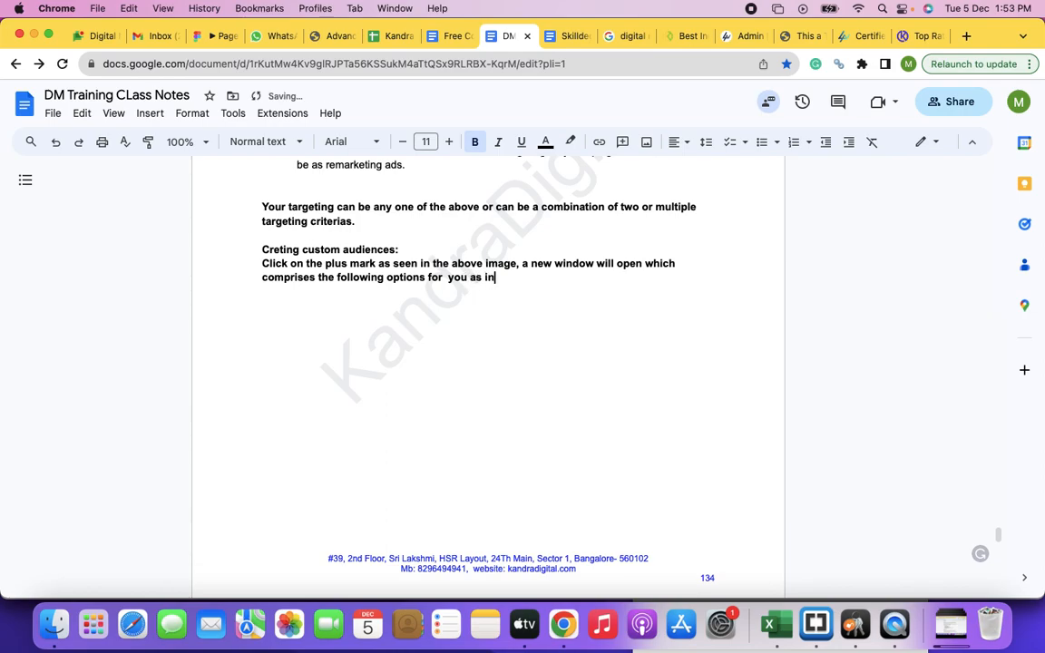
text( the below image.)
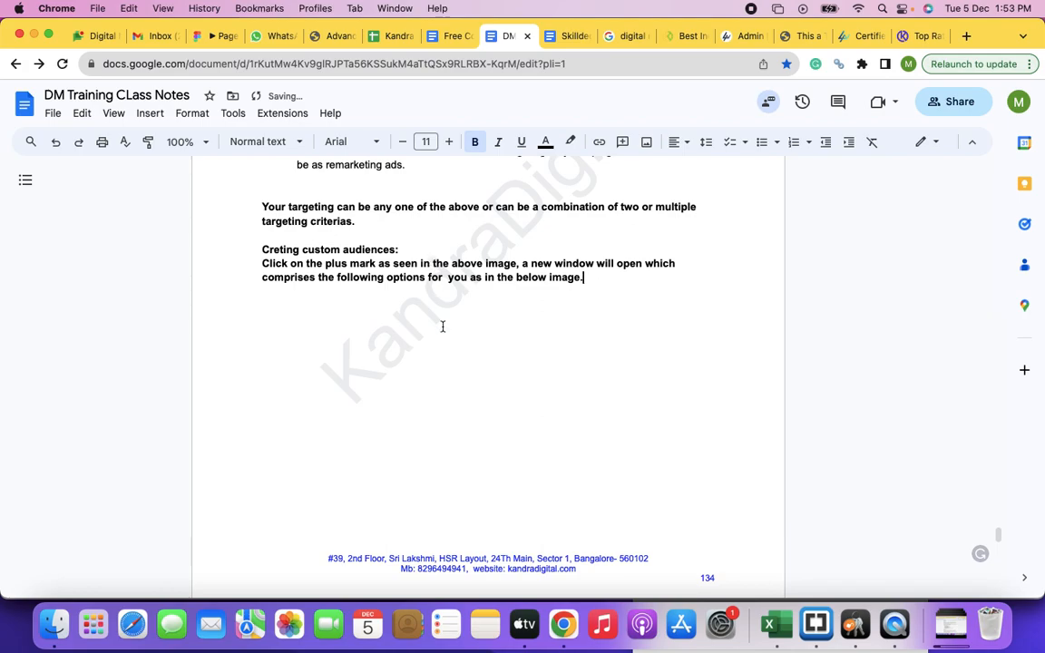
scroll(443, 327, down, 8)
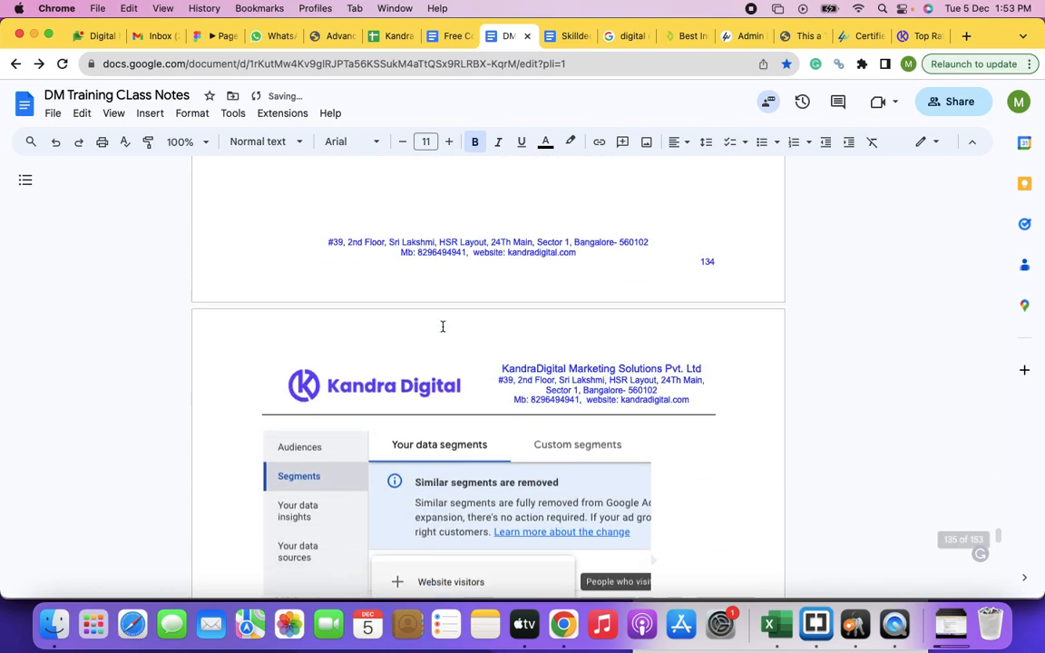
scroll(444, 326, down, 2)
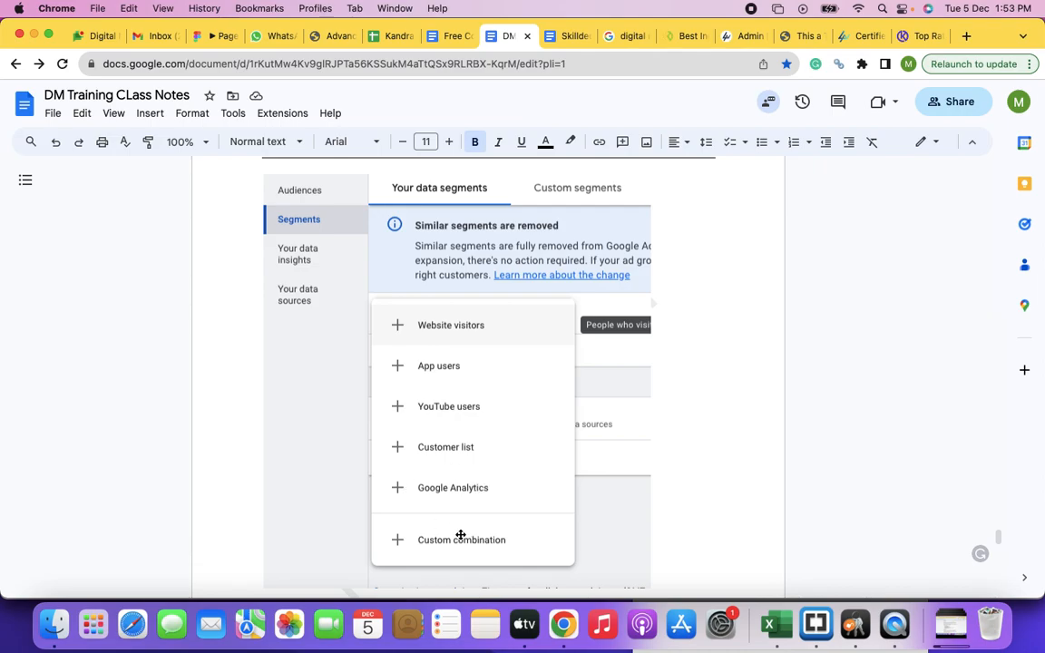
Step: Start a new paragraph below the plus mark instruction with "You can create the audience list for website visitors, App visitors or"
scroll(463, 464, up, 3)
scroll(464, 465, down, 2)
scroll(463, 465, up, 10)
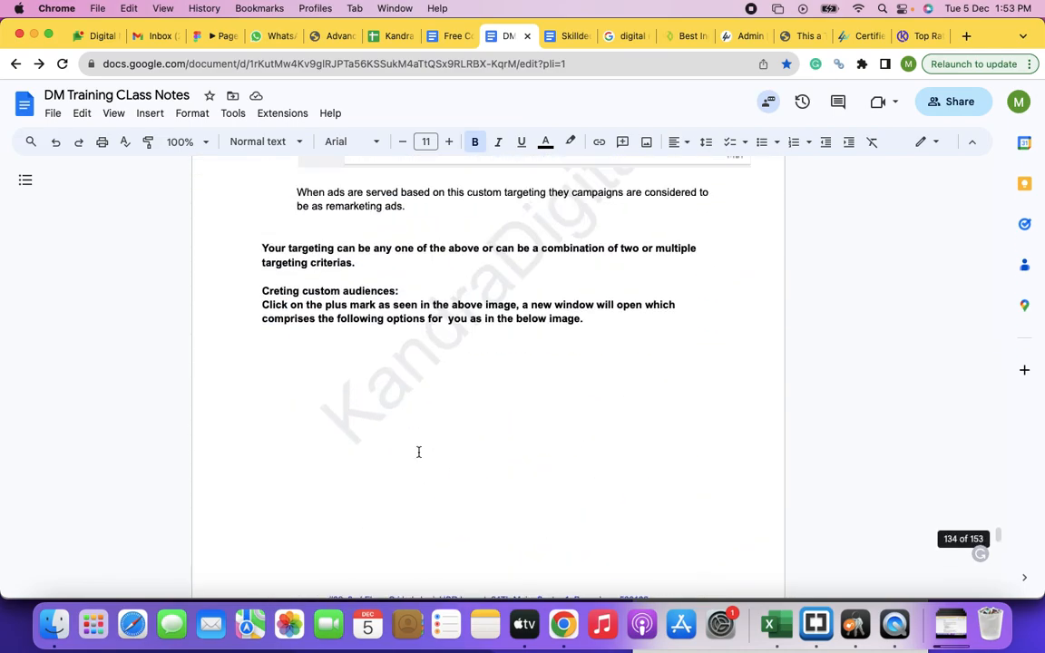
key(Return)
key(Return)
text(You c)
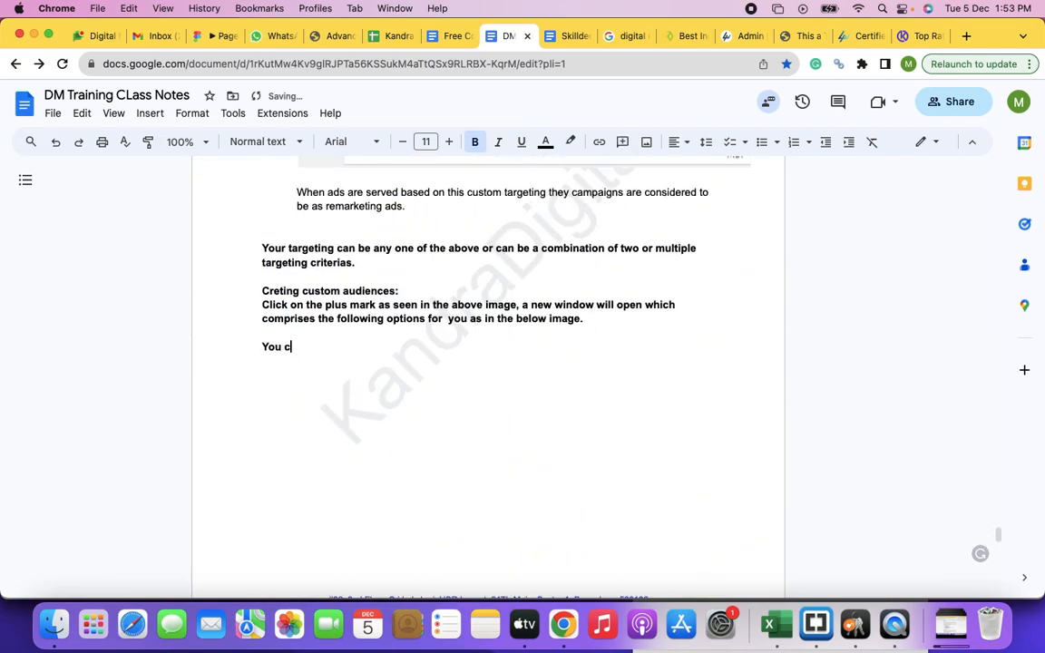
text(an create the audience list for )
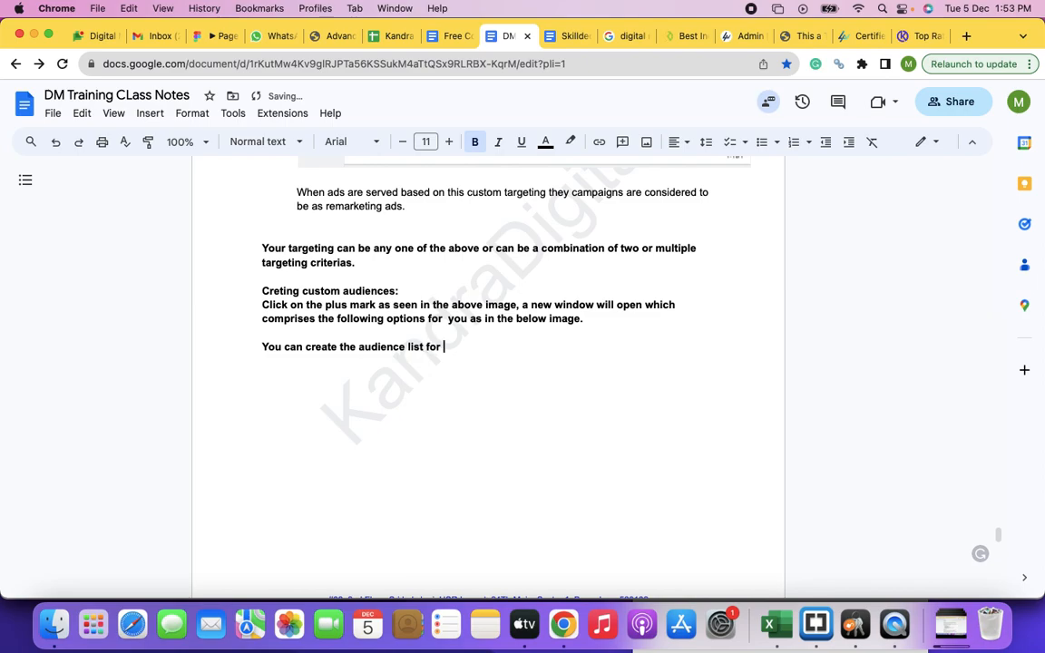
text(website visitors, App visitors or)
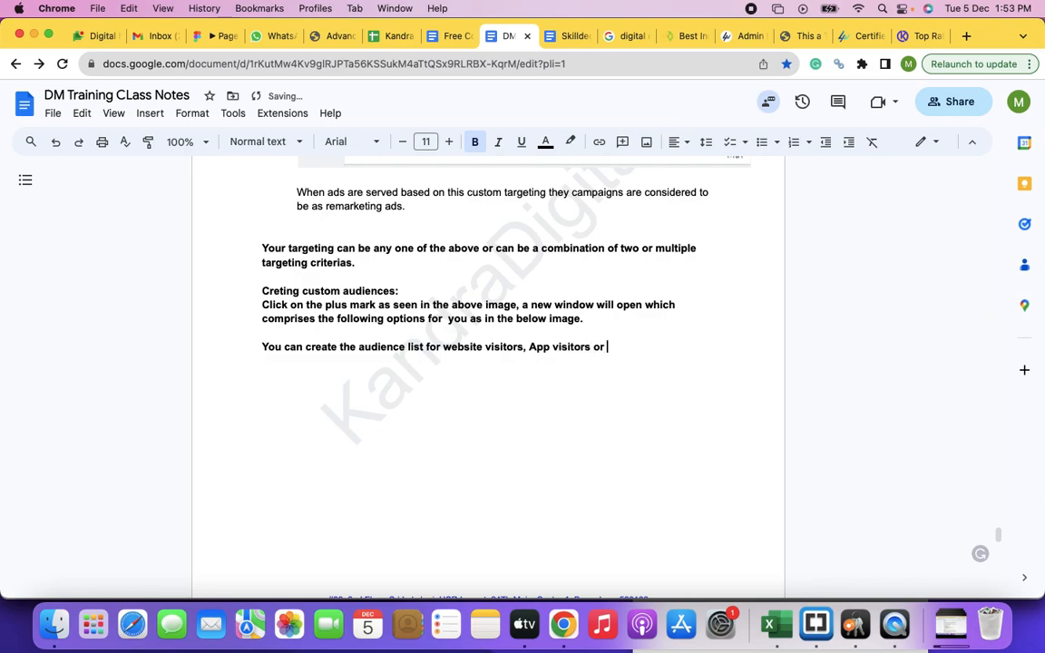
text( Youtibe)
Step: Continue the audience list sentence with "Youtube channel/video"
key(BackSpace)
key(BackSpace)
key(BackSpace)
text(ube channel/video visi)
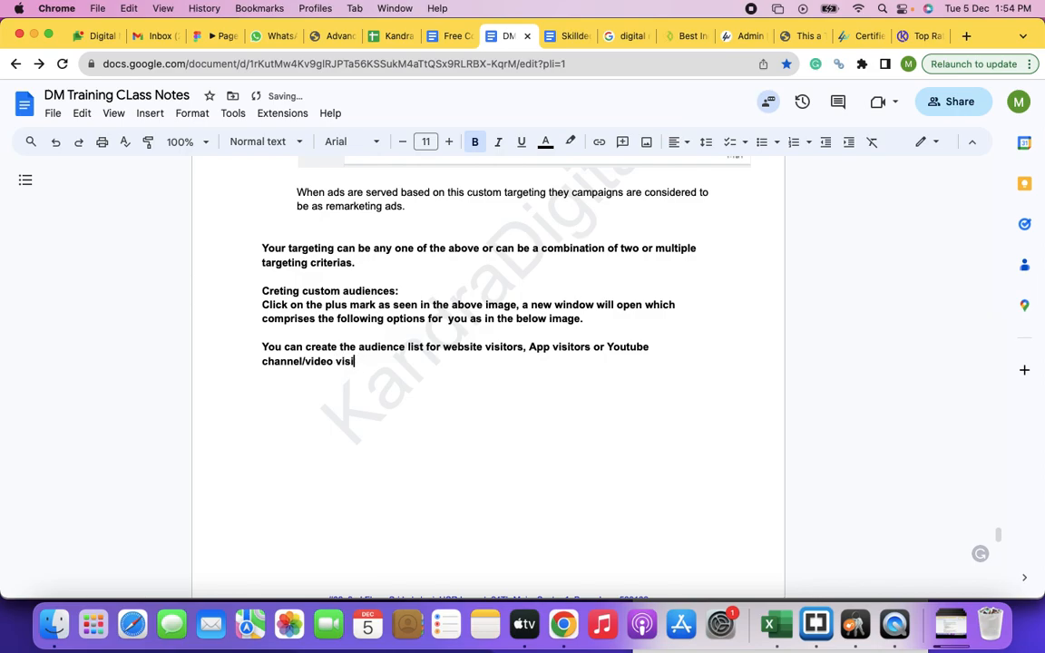
text(tors, you can also upload the email ids and creat)
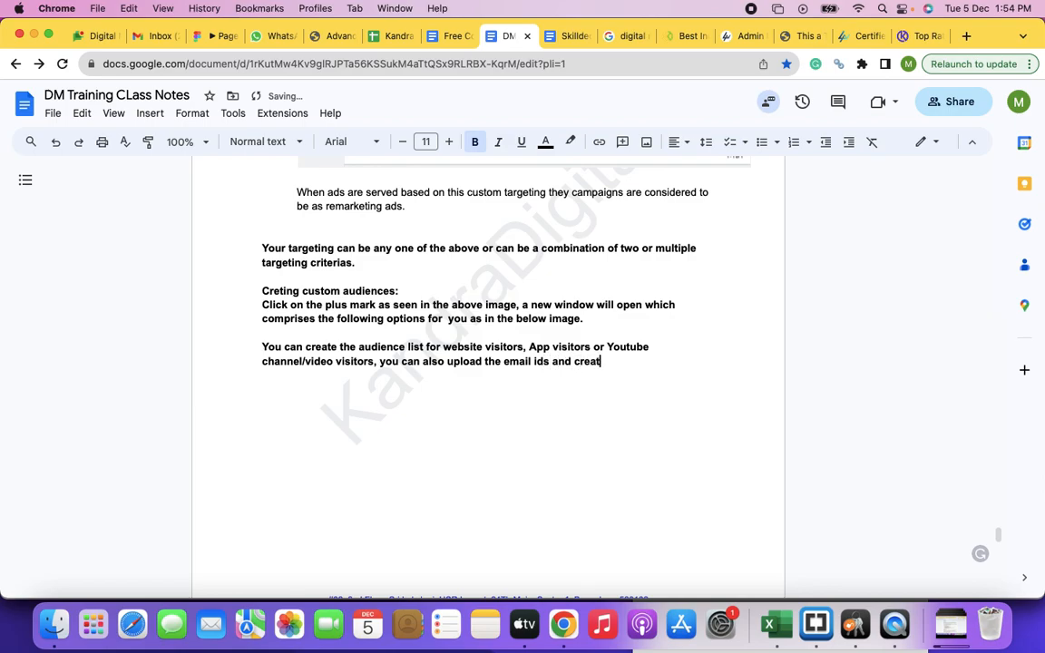
text(e the combination of )
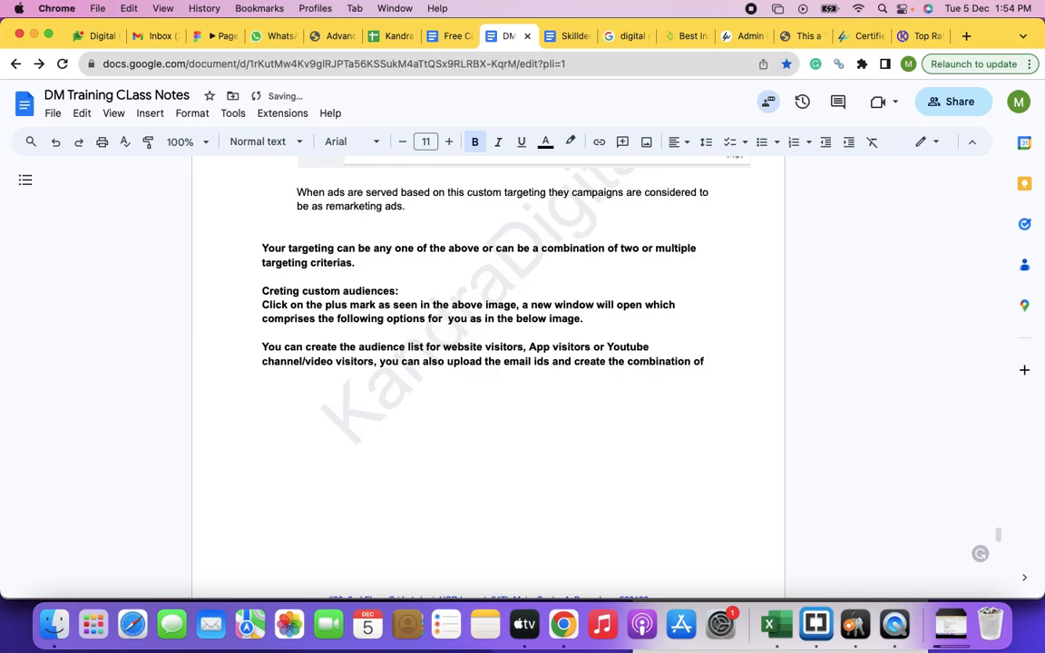
text(all)
text( fo)
text(or some of the)
text(m.)
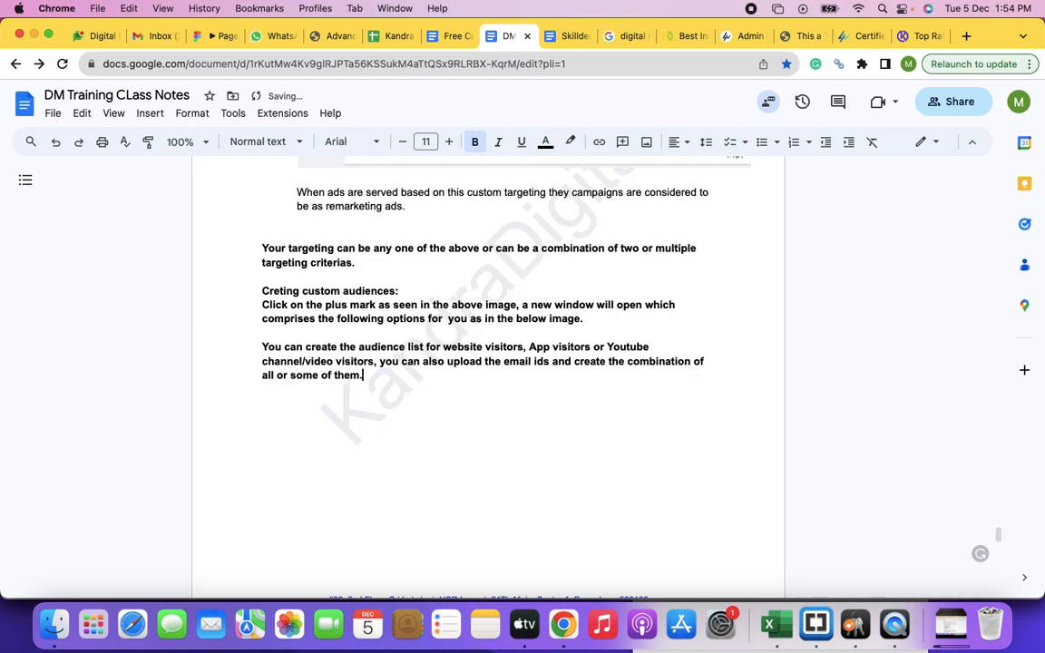
Step: Begin another paragraph below the audience list text with "Your custom audiences can be"
key(Return)
text(Your custom audicne)
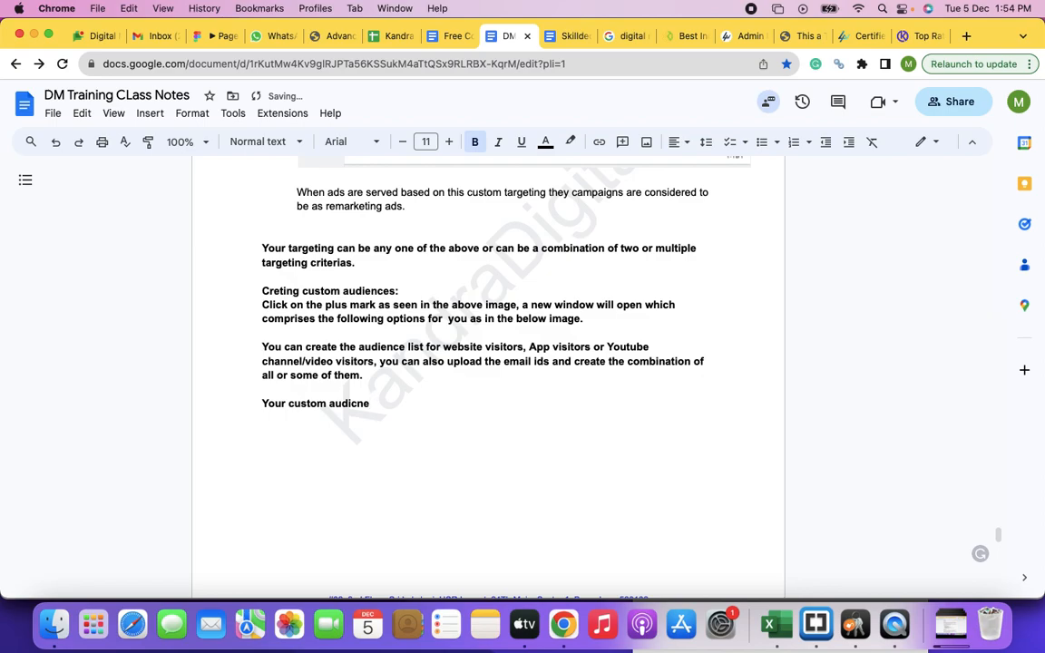
key(BackSpace)
key(BackSpace)
key(BackSpace)
text(ences can be based n)
Step: Complete the custom audiences sentence with "based on the audiences and goals created on the analytics as well."
key(BackSpace)
text(on the)
text( audiences and )
text(f)
key(BackSpace)
text(goals cre)
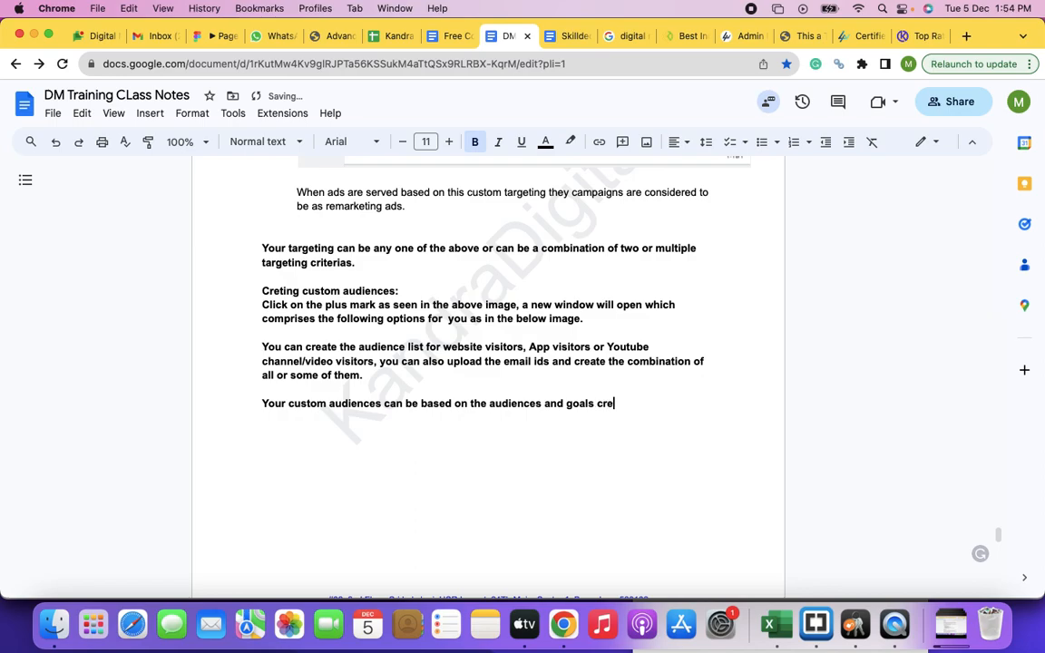
text(ated on the anal)
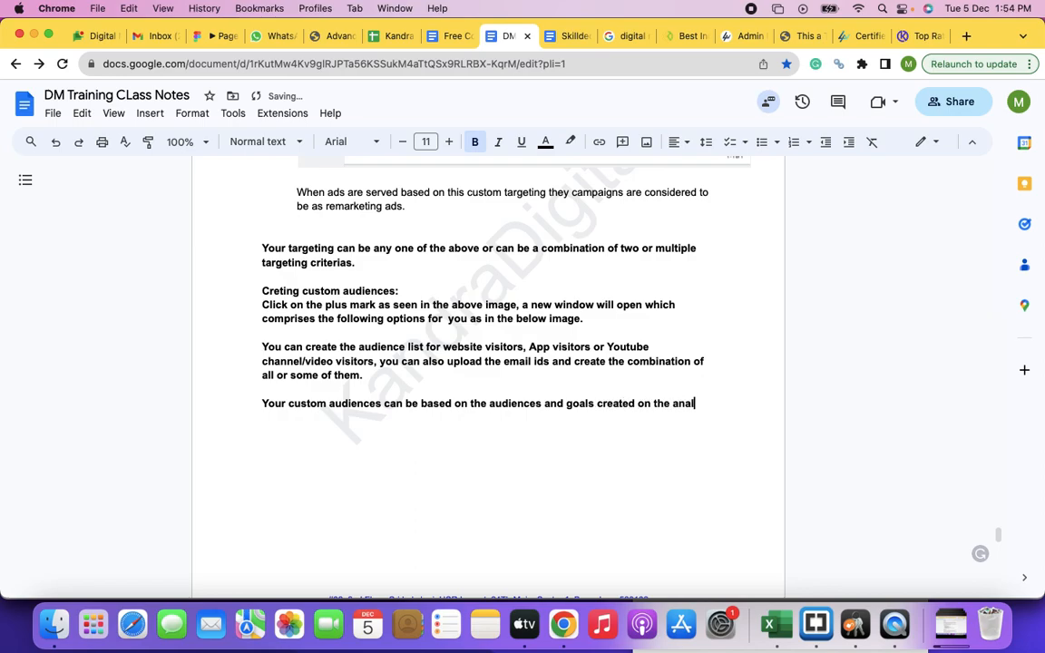
text(ytics as we)
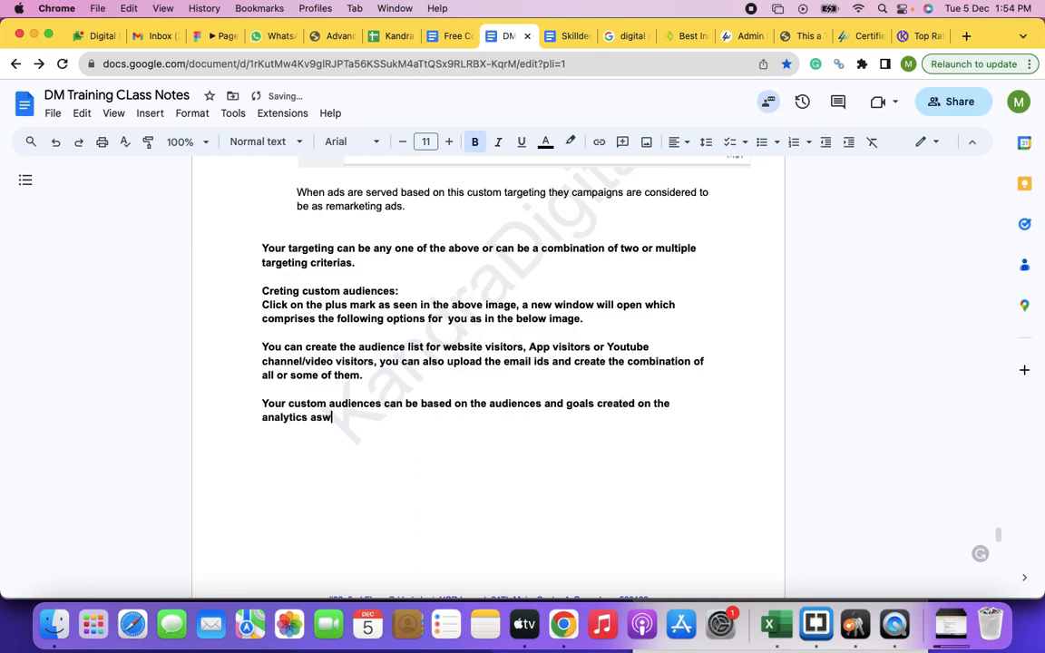
text(ll)
Step: Remove the bold formatting from the three paragraphs under the custom audiences heading
drag(264, 304, 370, 421)
key(super+b)
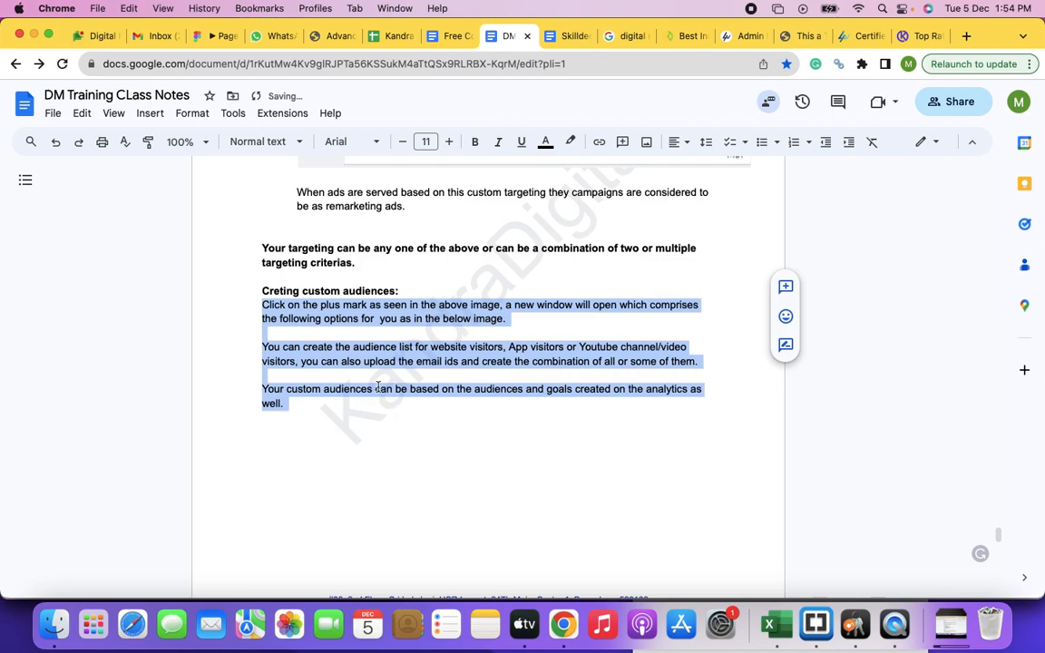
Step: Copy the data segments screenshot from the remarketing section and paste it on a new line under the custom audiences heading
scroll(399, 386, up, 5)
click(440, 381)
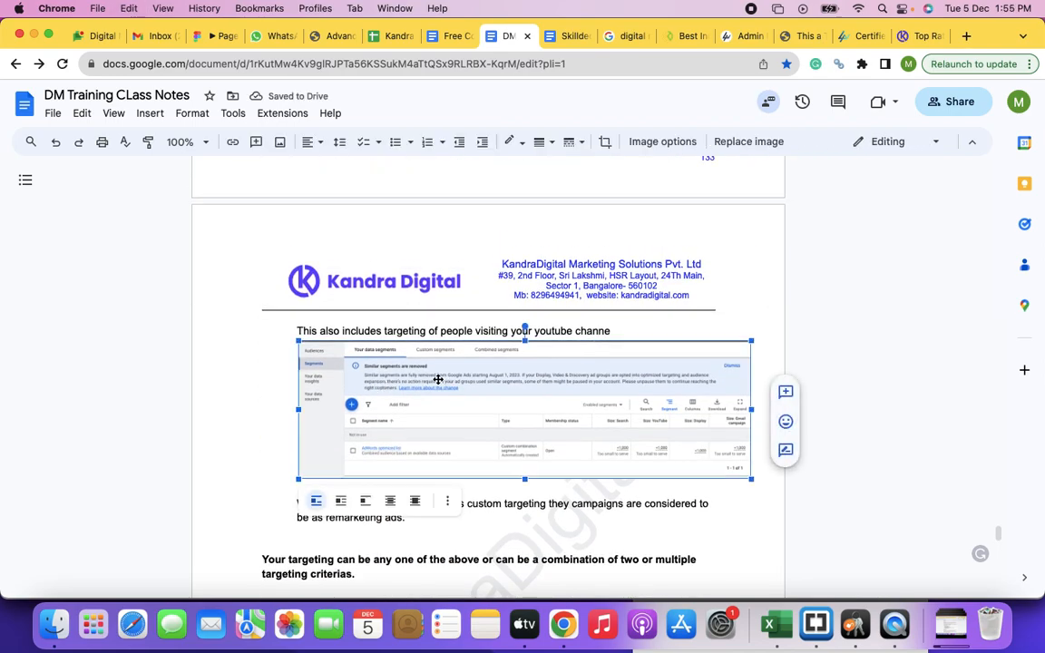
scroll(438, 379, down, 5)
click(404, 297)
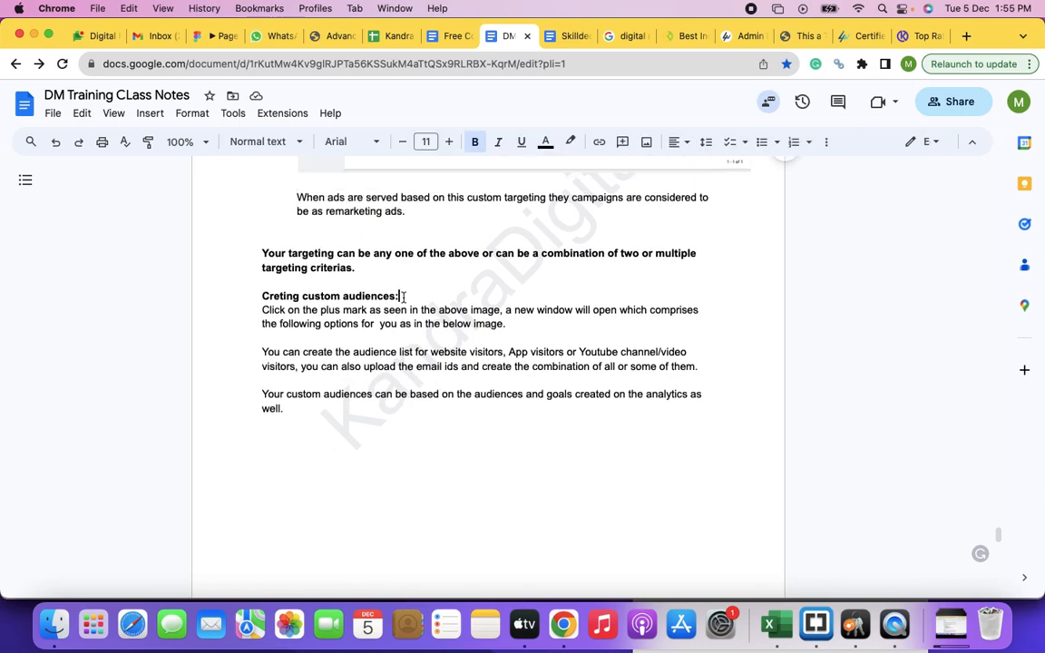
key(Return)
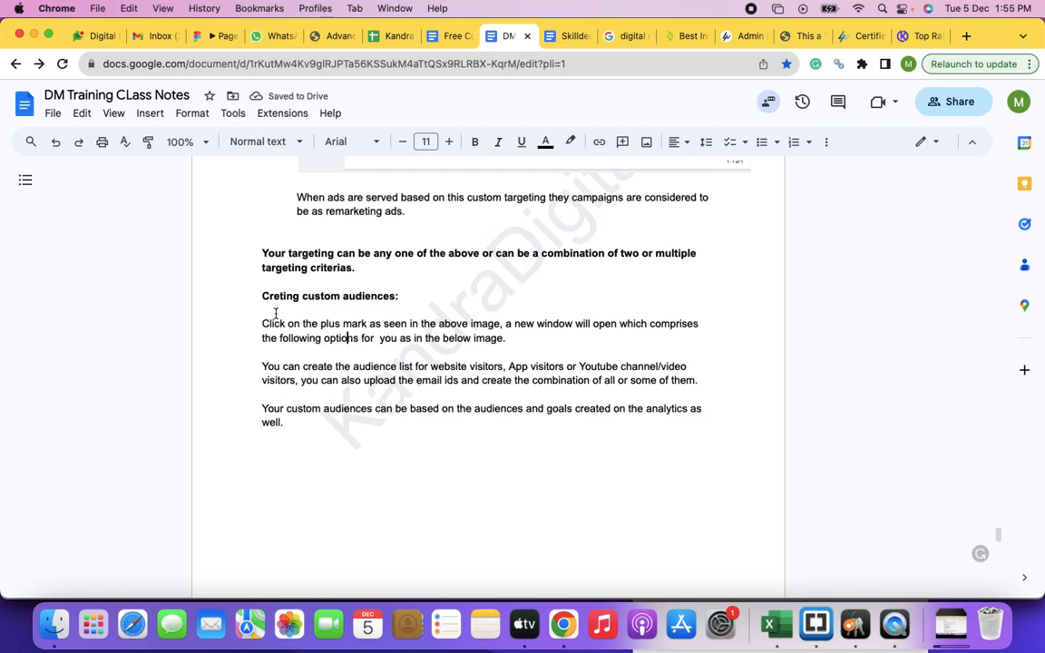
key(Return)
key(Return)
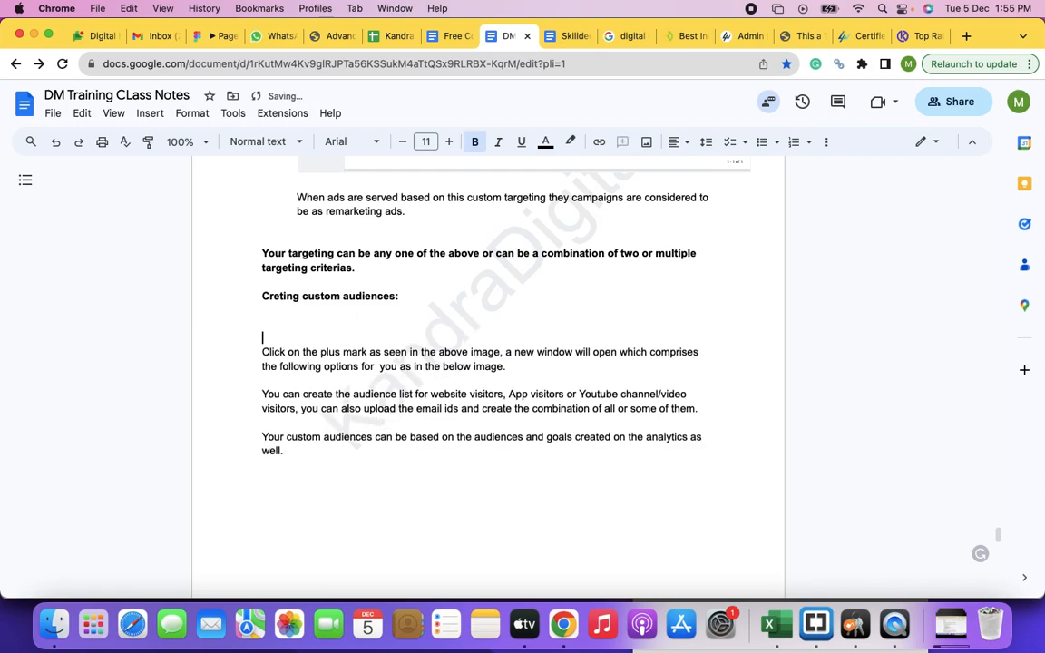
key(super+v)
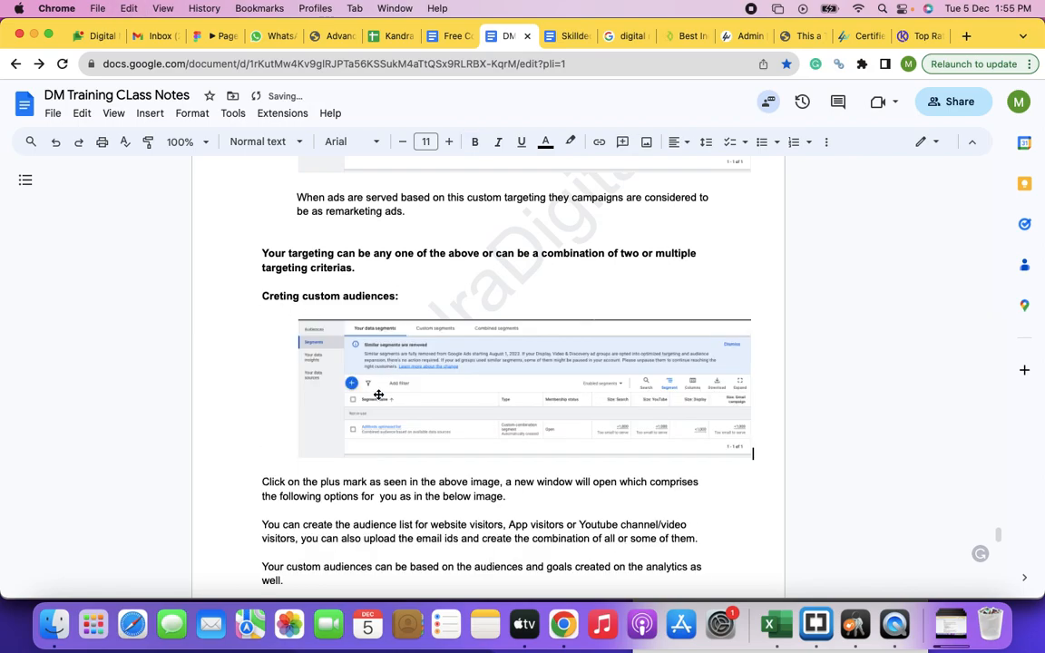
Step: Decrease the indent of the pasted data segments screenshot so it aligns with the body text
click(679, 410)
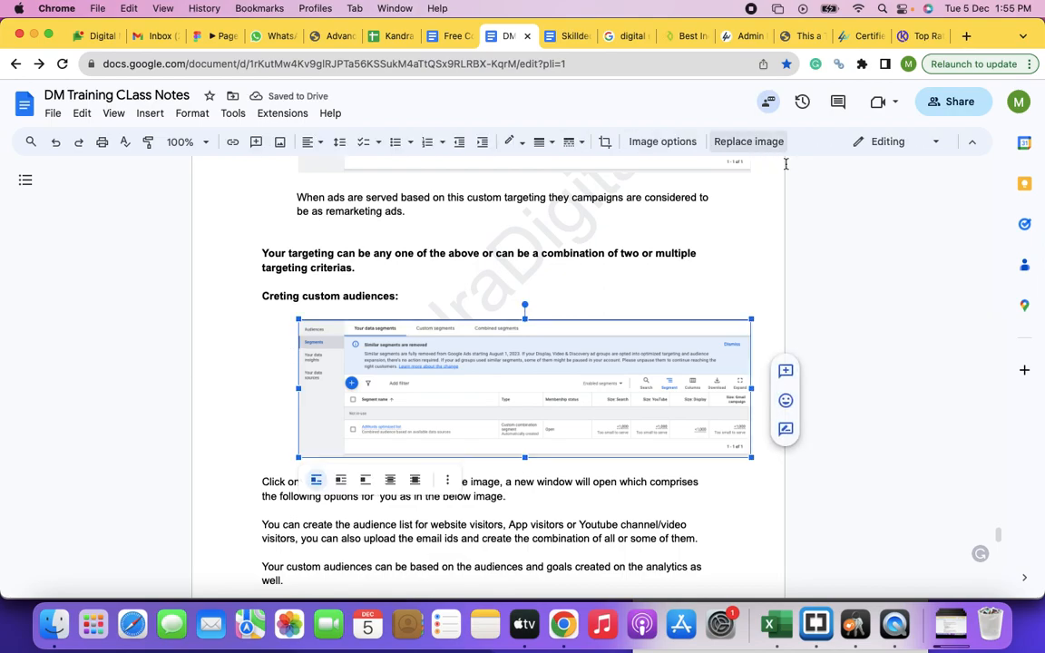
click(459, 143)
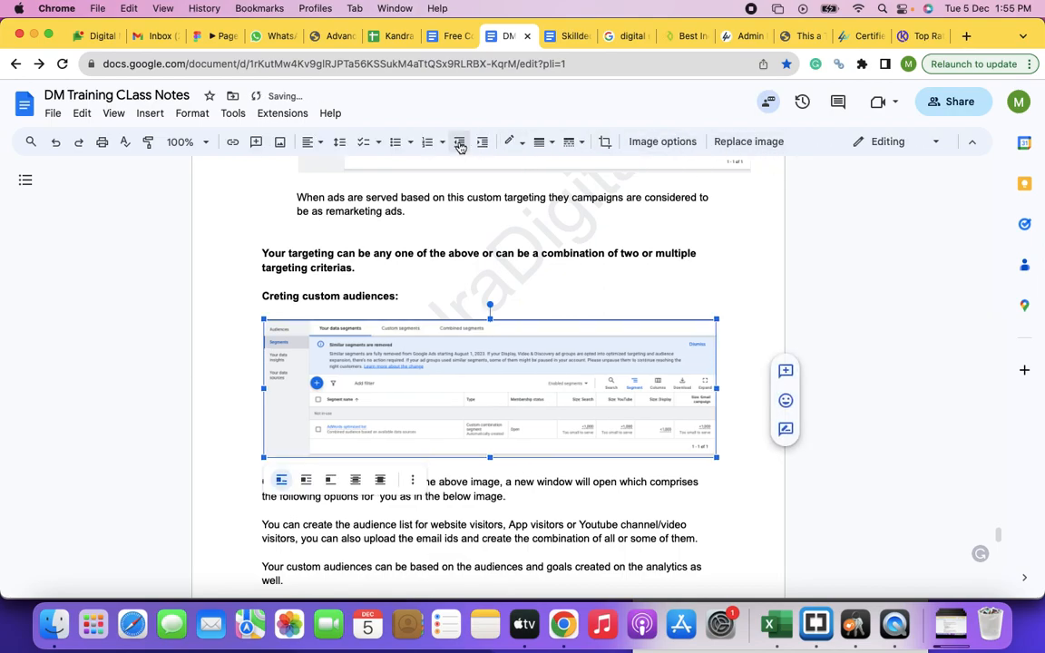
scroll(640, 392, down, 5)
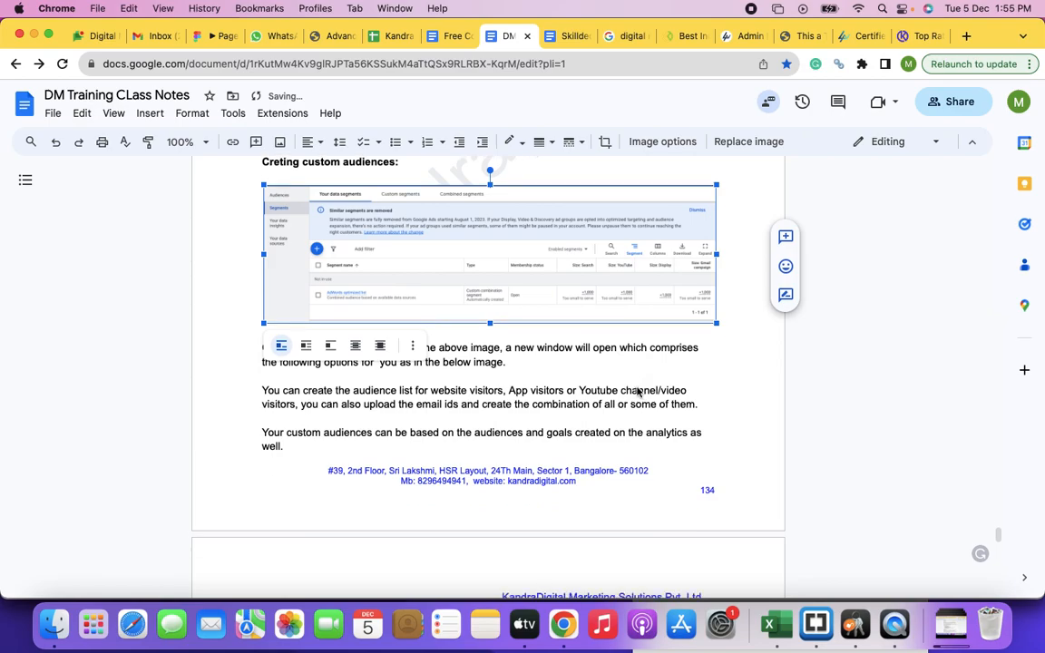
click(677, 409)
scroll(677, 408, down, 10)
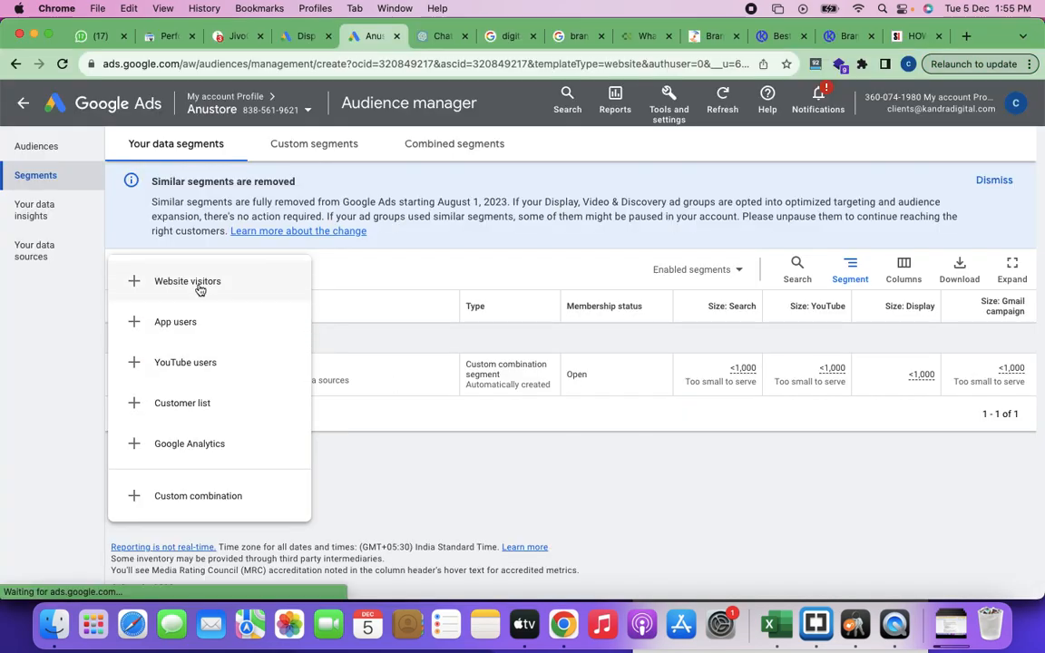
Step: In the Google Ads Audience manager, start a new website visitors segment and name it "All Website Visitors"
click(199, 287)
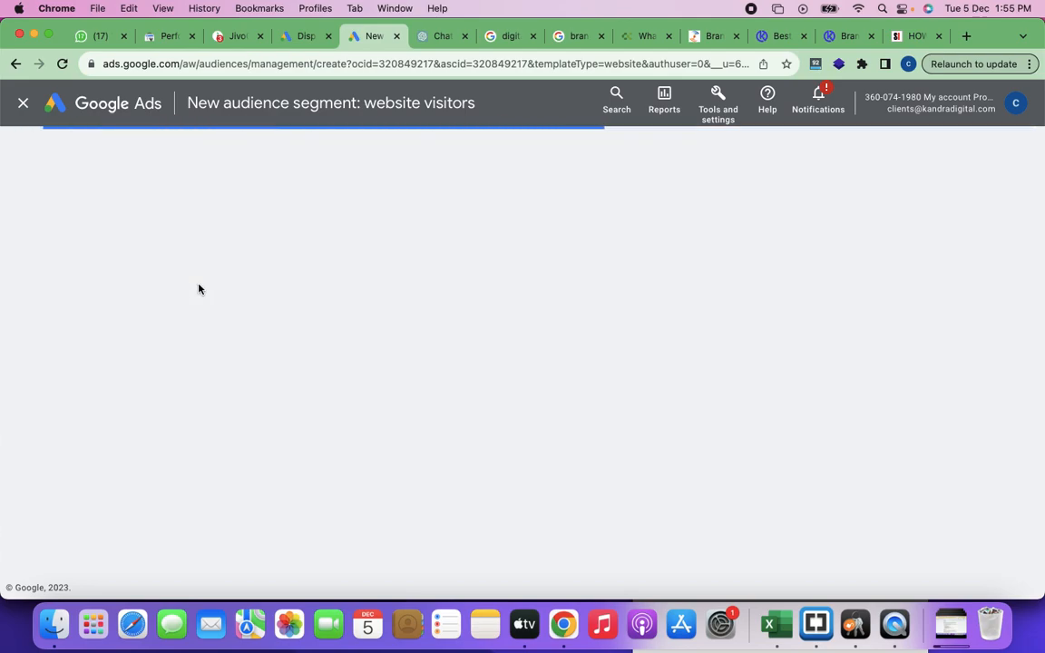
click(361, 186)
text(All Website Visitors)
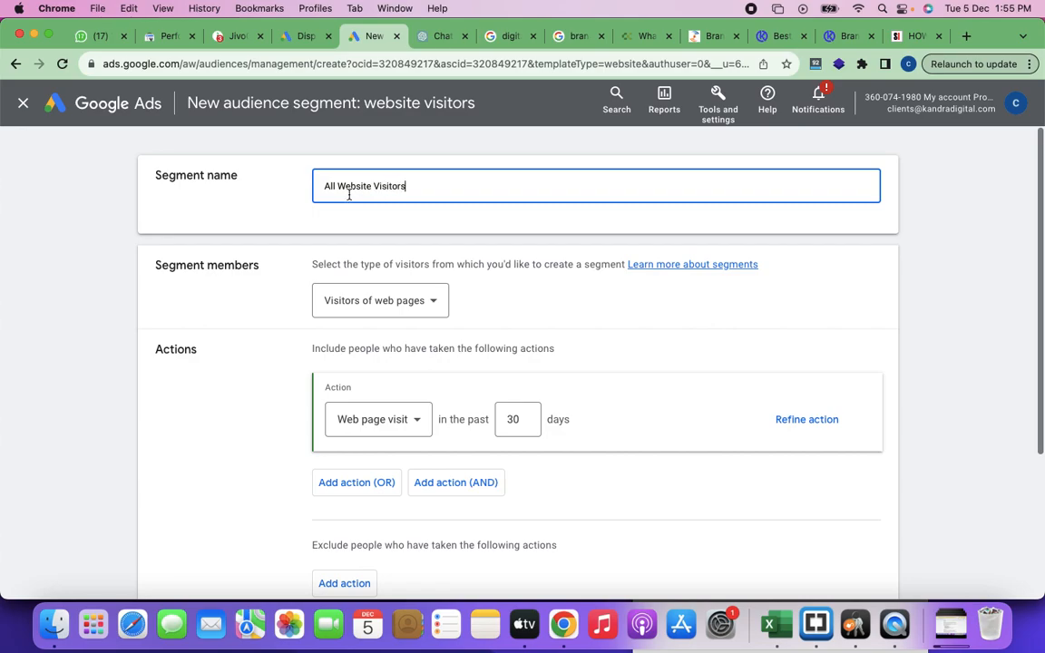
Step: Examine the visitor types offered for the segment members without changing the selection
click(434, 305)
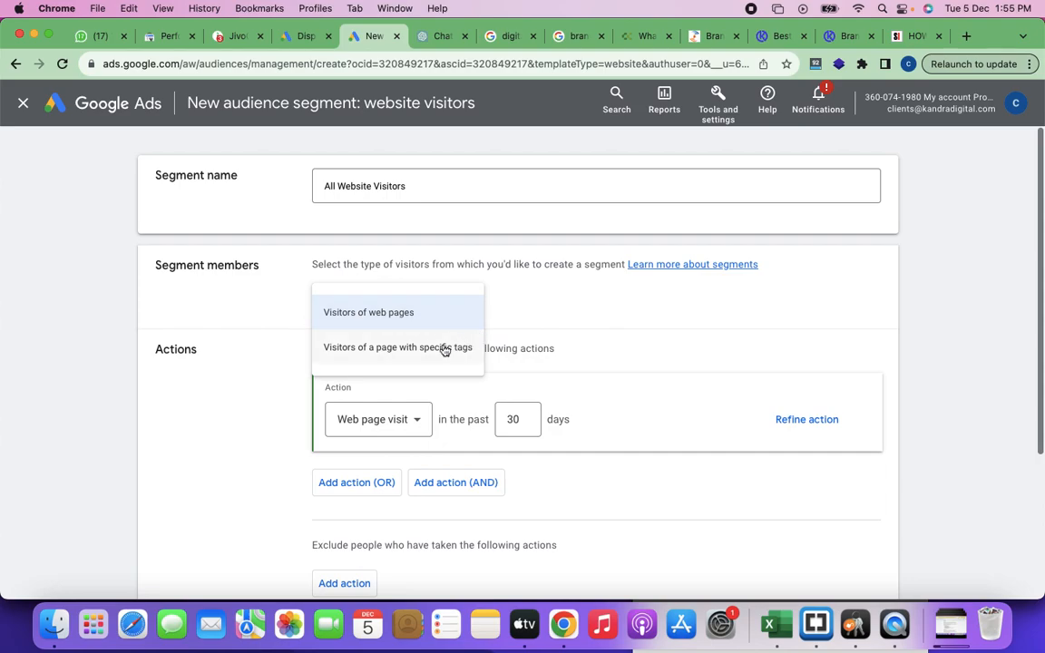
click(550, 314)
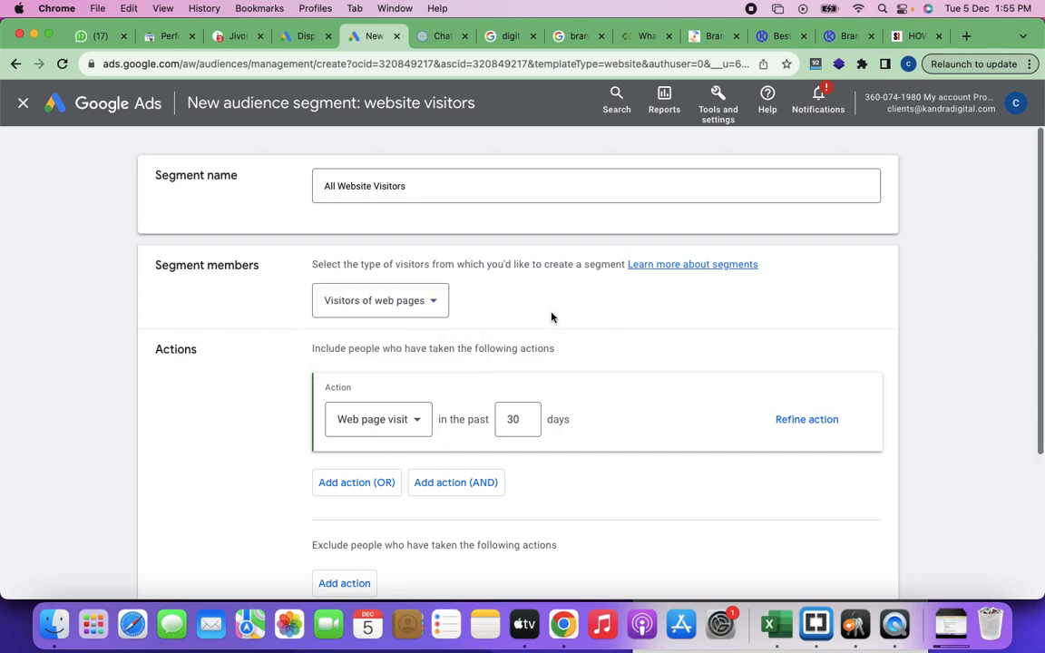
click(430, 302)
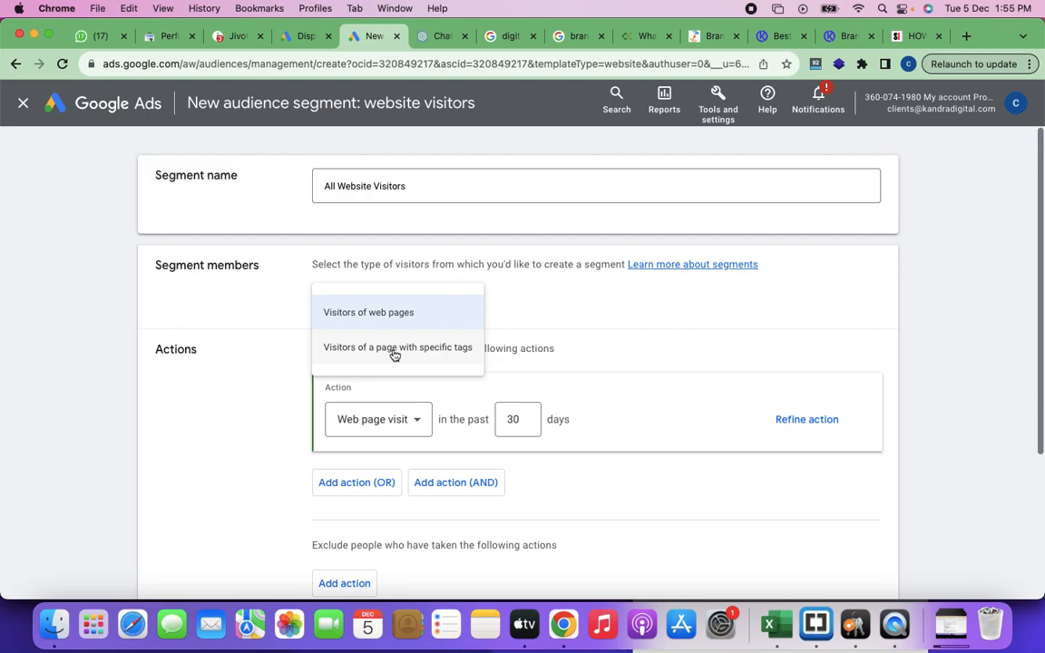
click(266, 306)
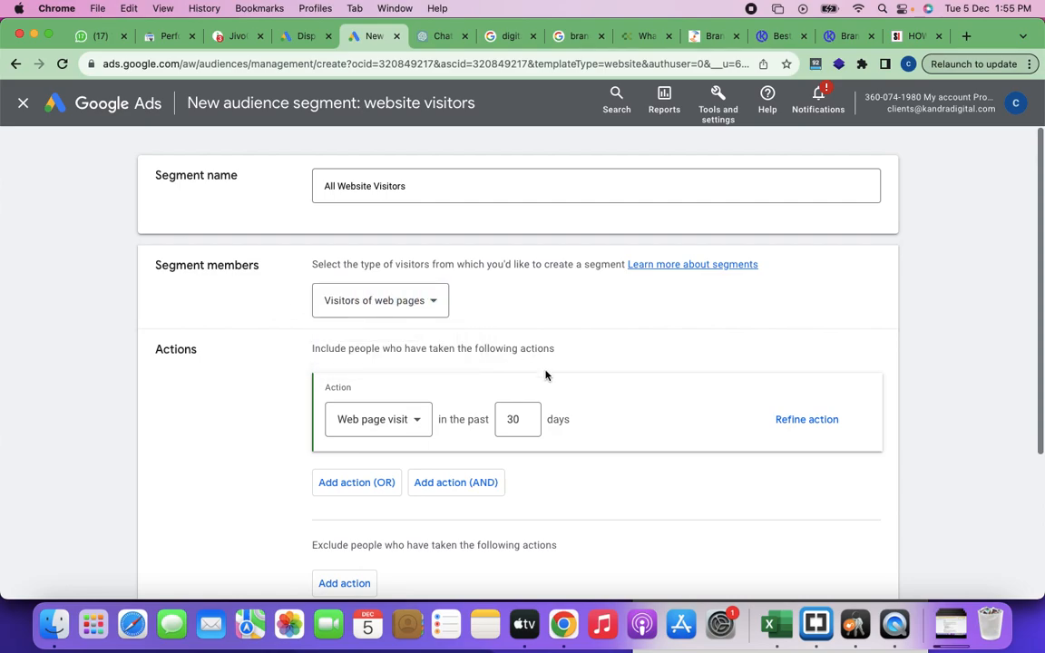
Step: Add an alternative (OR) web page visit action to the segment, check its action options and remove it
scroll(545, 375, down, 2)
click(525, 337)
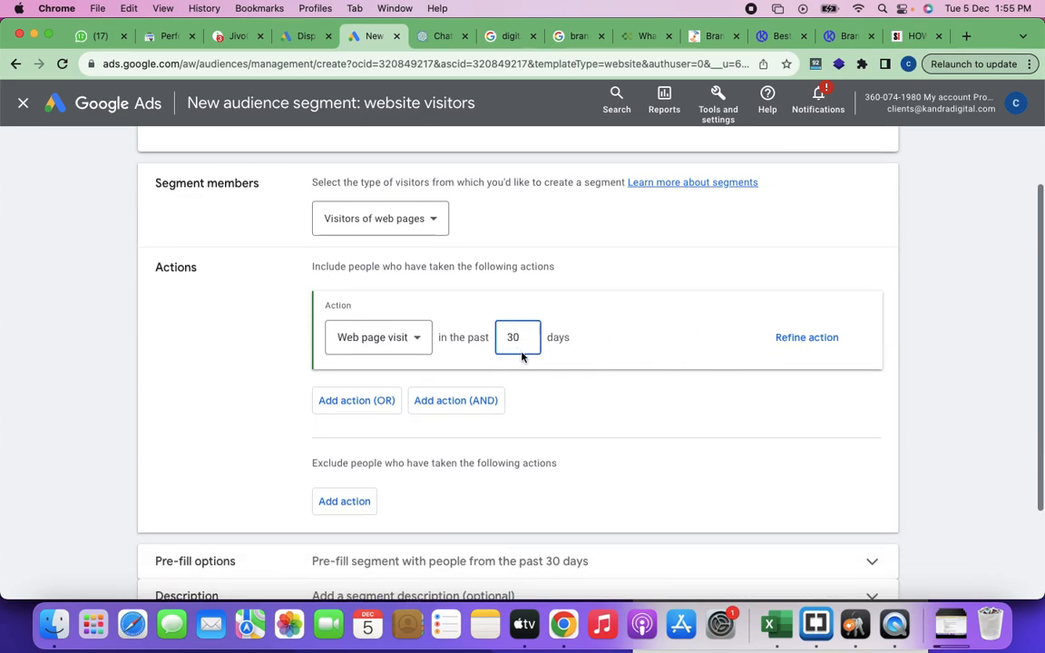
scroll(550, 411, down, 1)
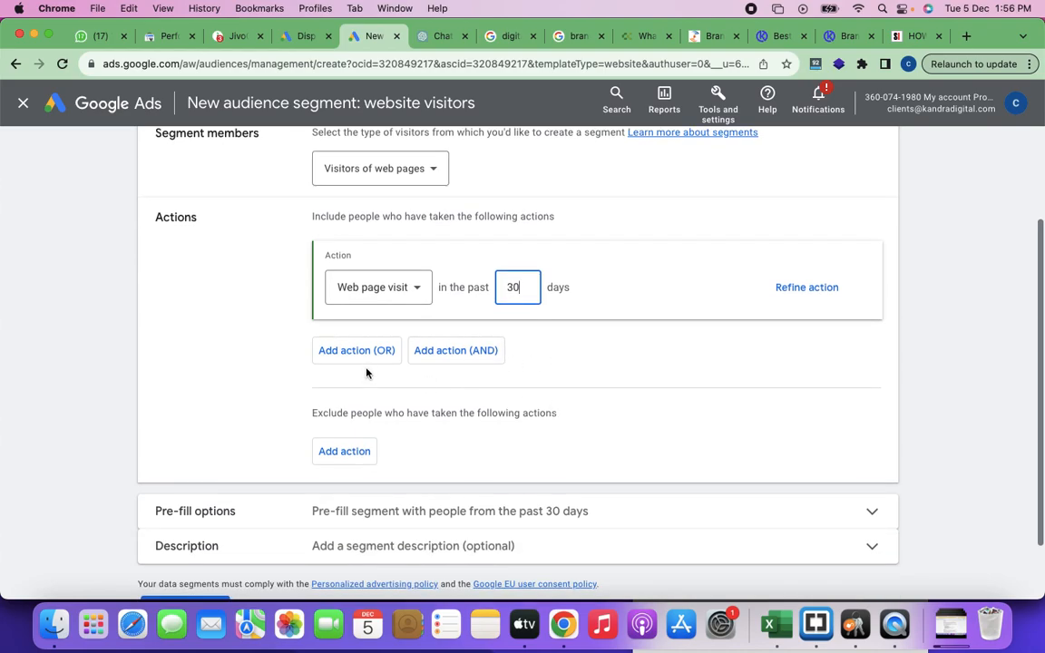
click(360, 356)
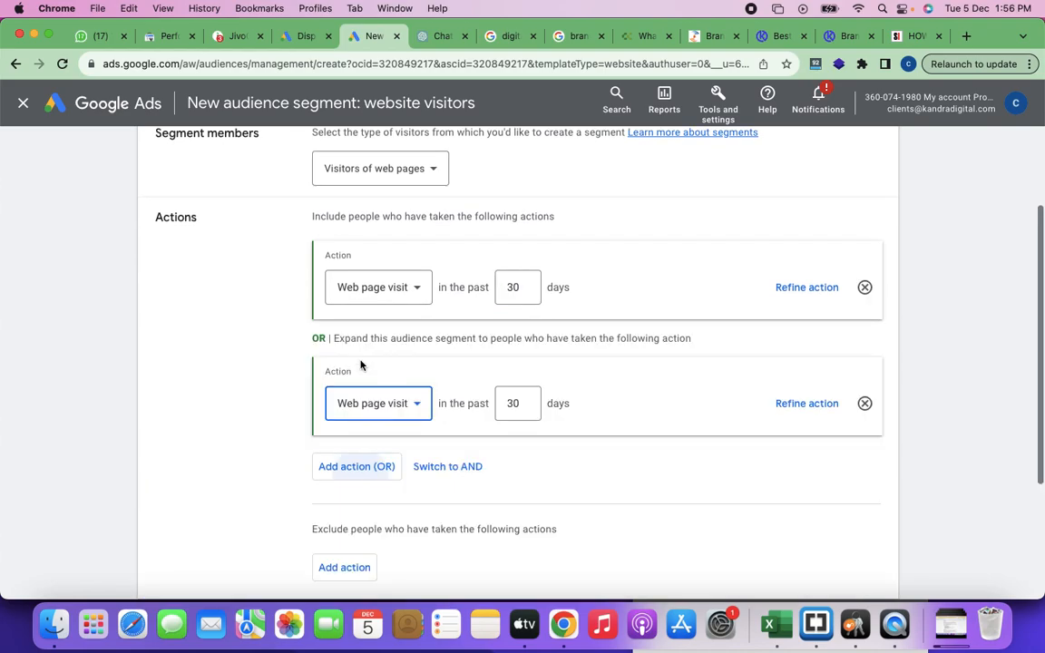
click(406, 407)
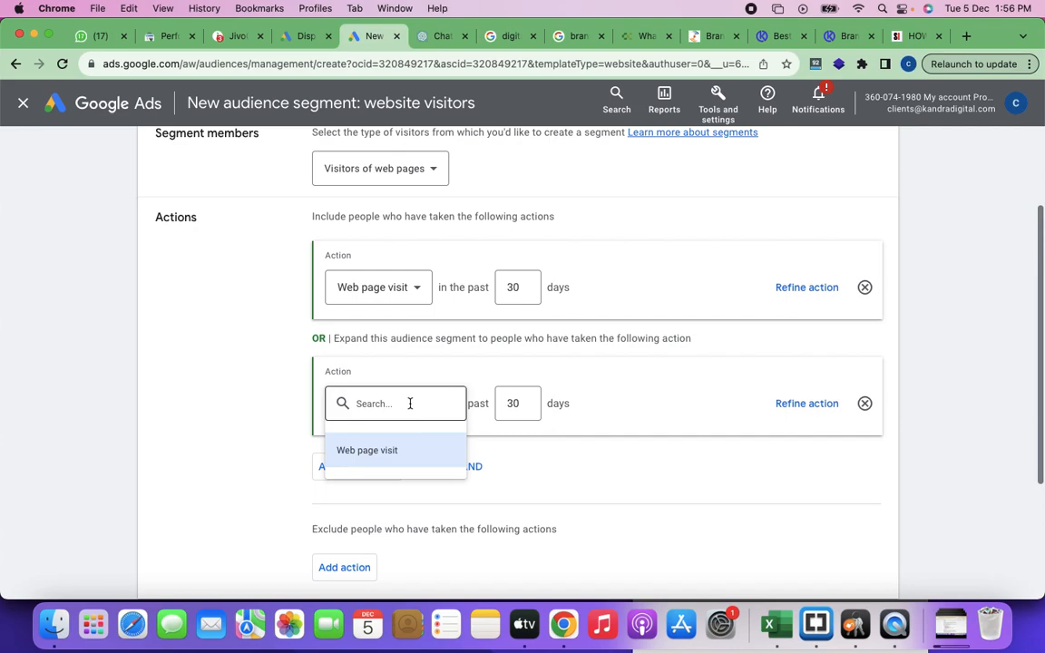
click(522, 369)
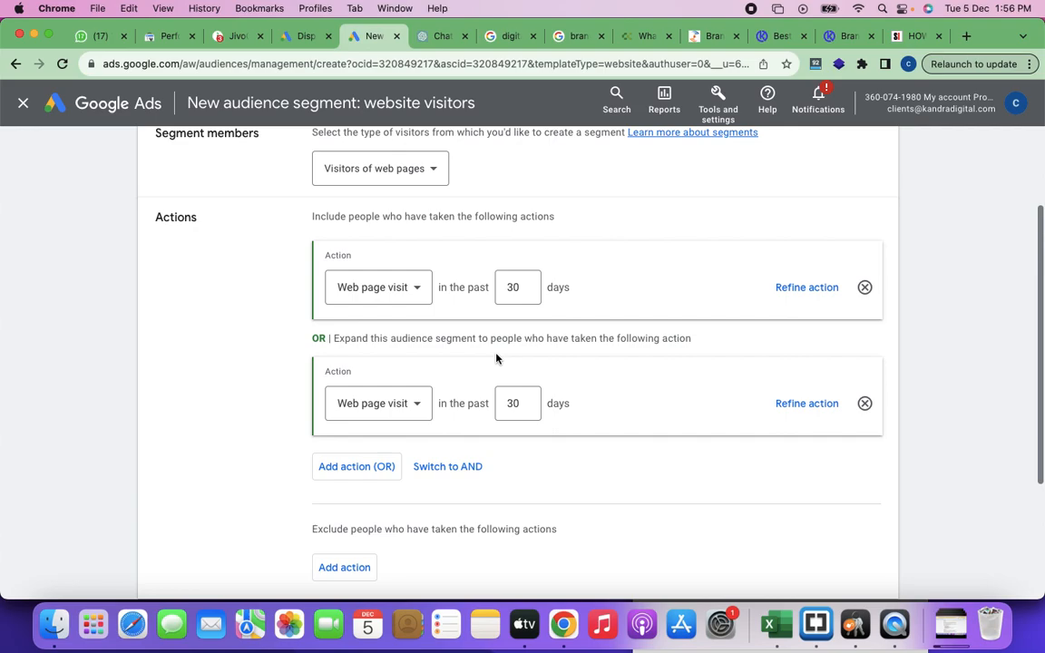
click(866, 406)
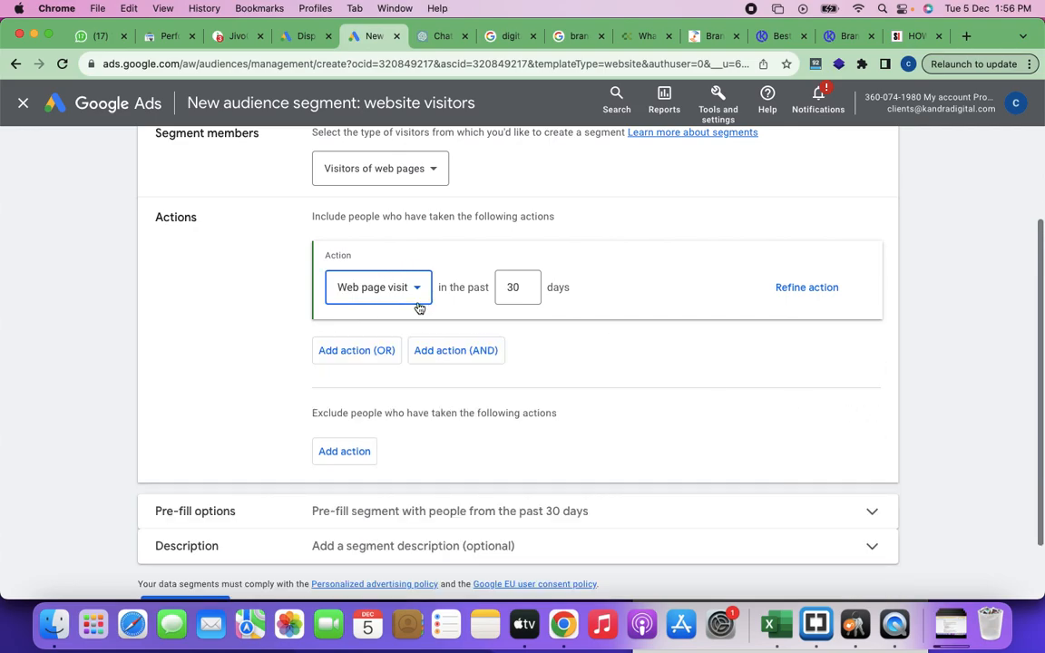
Step: Add a second web page visit action combined by AND to narrow the segment
click(454, 351)
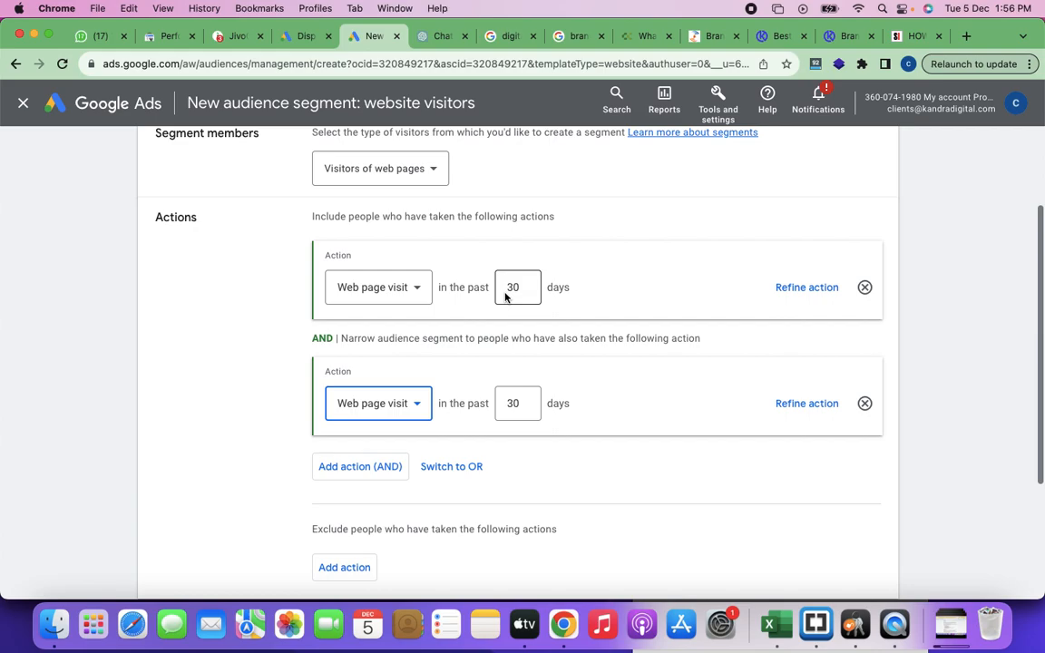
Step: Remove the second web page visit action combined by AND and add a web page visit exclusion action to the segment
click(864, 403)
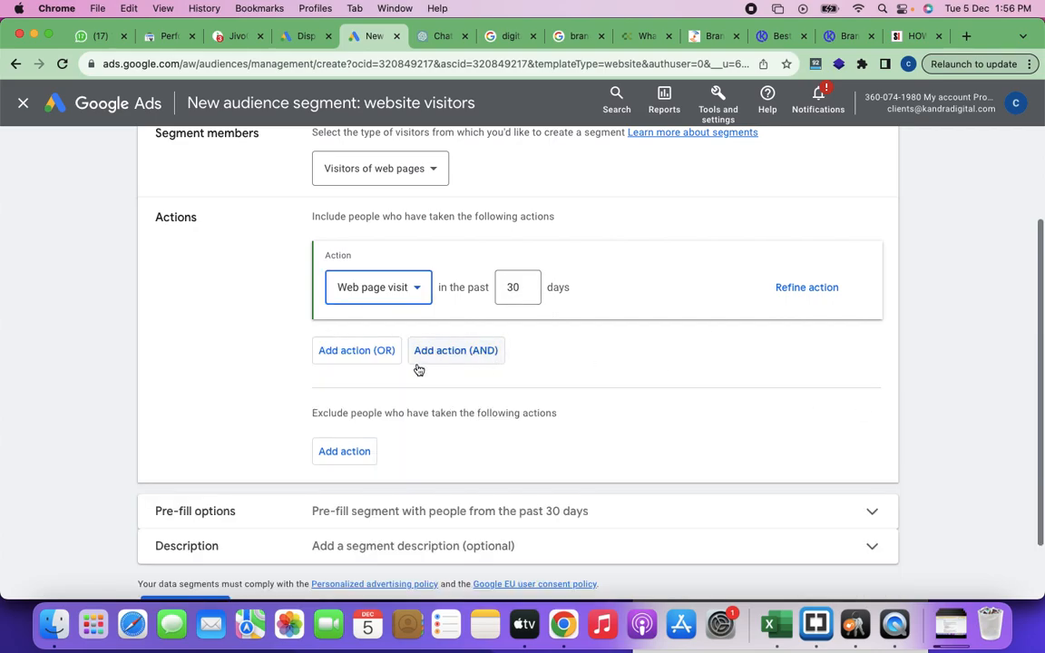
scroll(560, 406, up, 3)
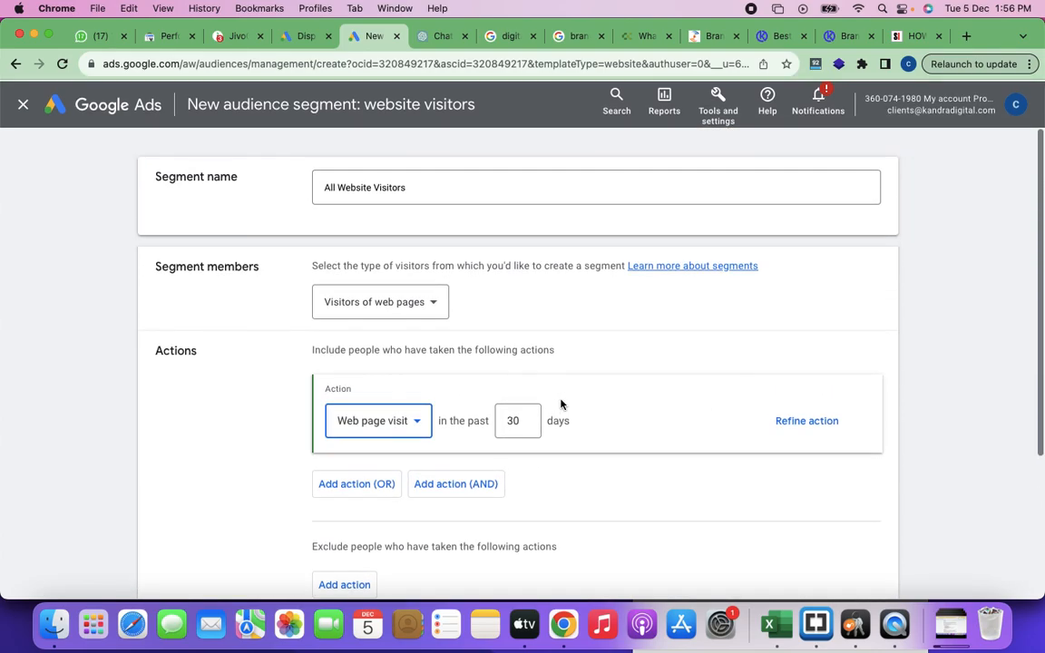
scroll(561, 405, down, 5)
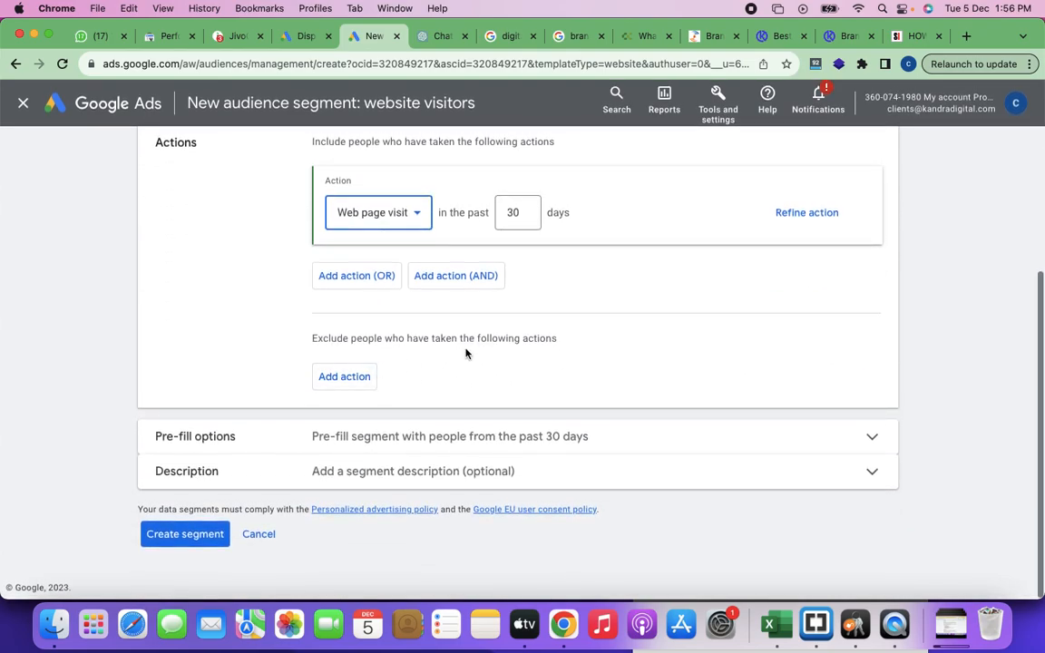
click(352, 381)
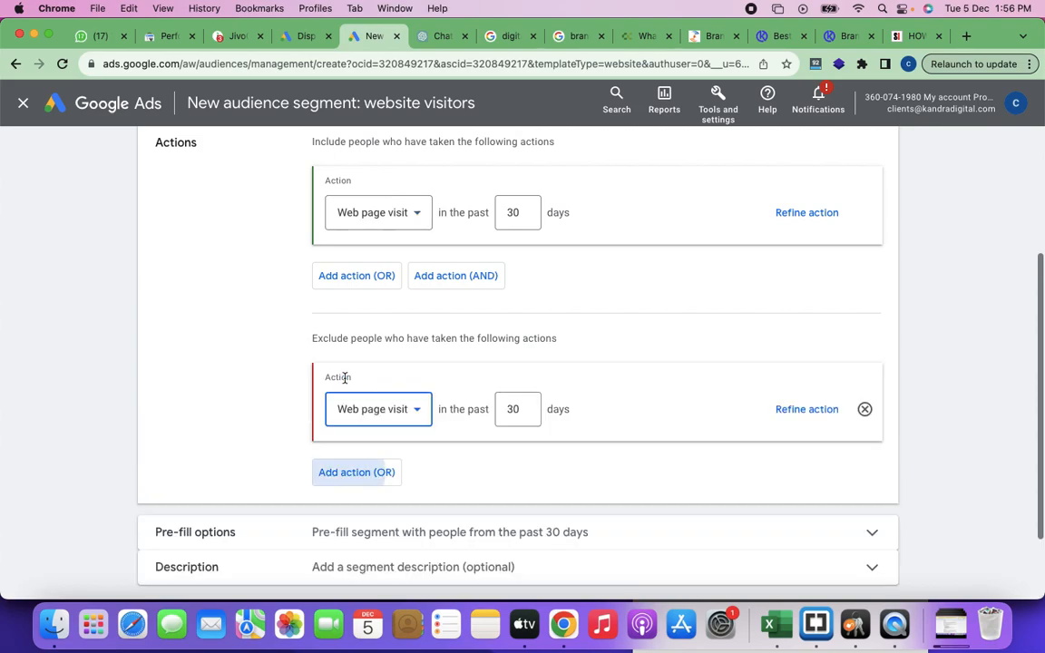
Step: Search the exclusion action's options for "payment" and leave the action set to Web page visit
click(414, 412)
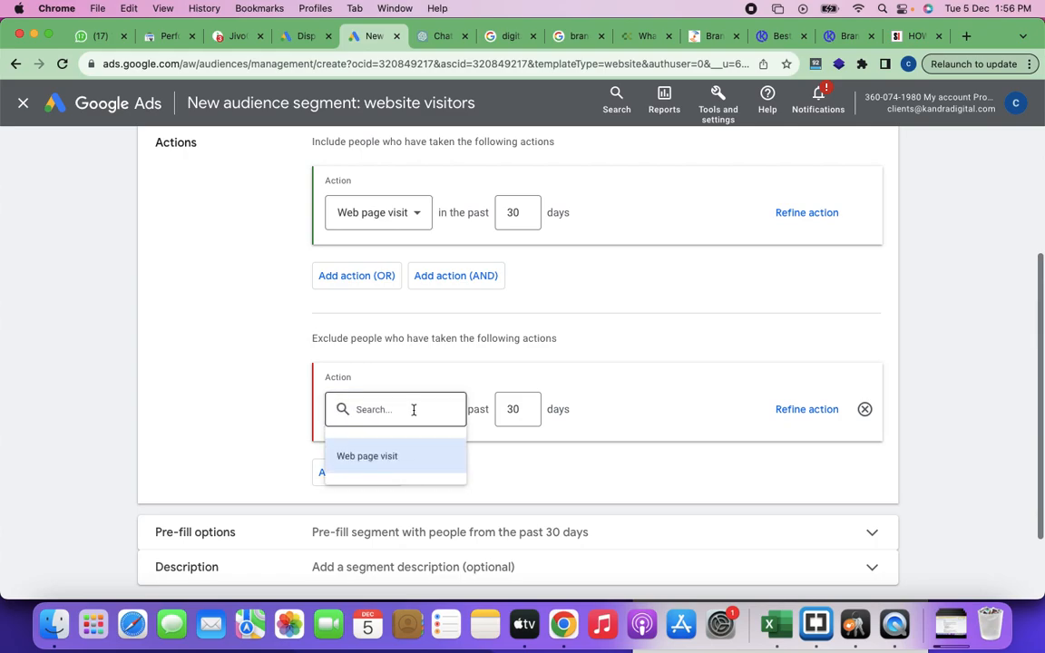
click(414, 410)
text(payment)
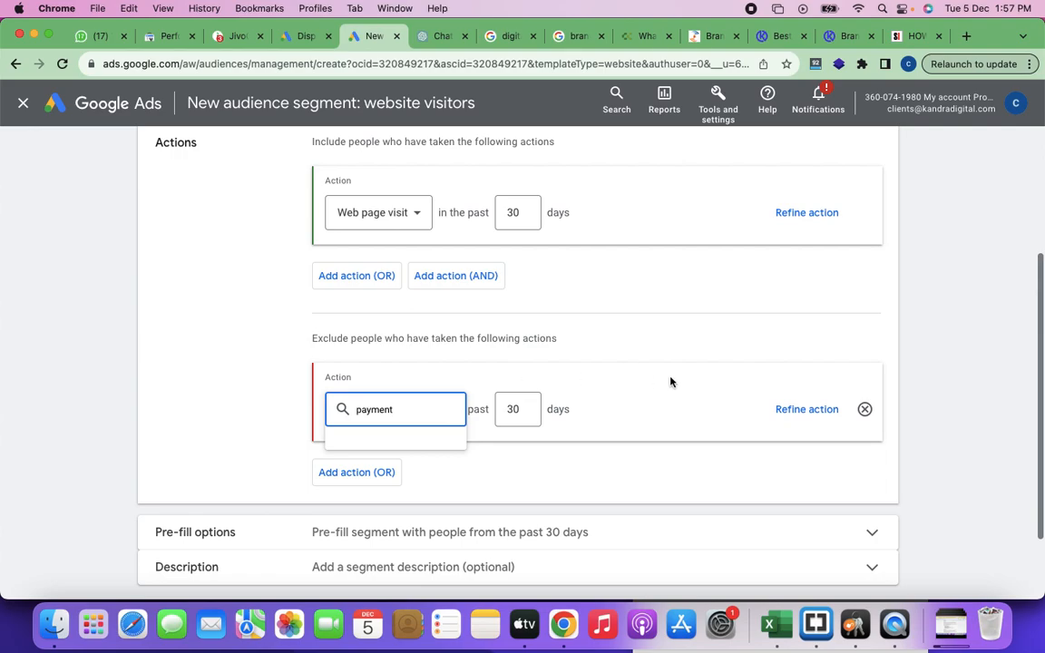
click(631, 365)
Step: Expand the optional segment description and review the include and exclude settings of the segment form
scroll(474, 433, down, 2)
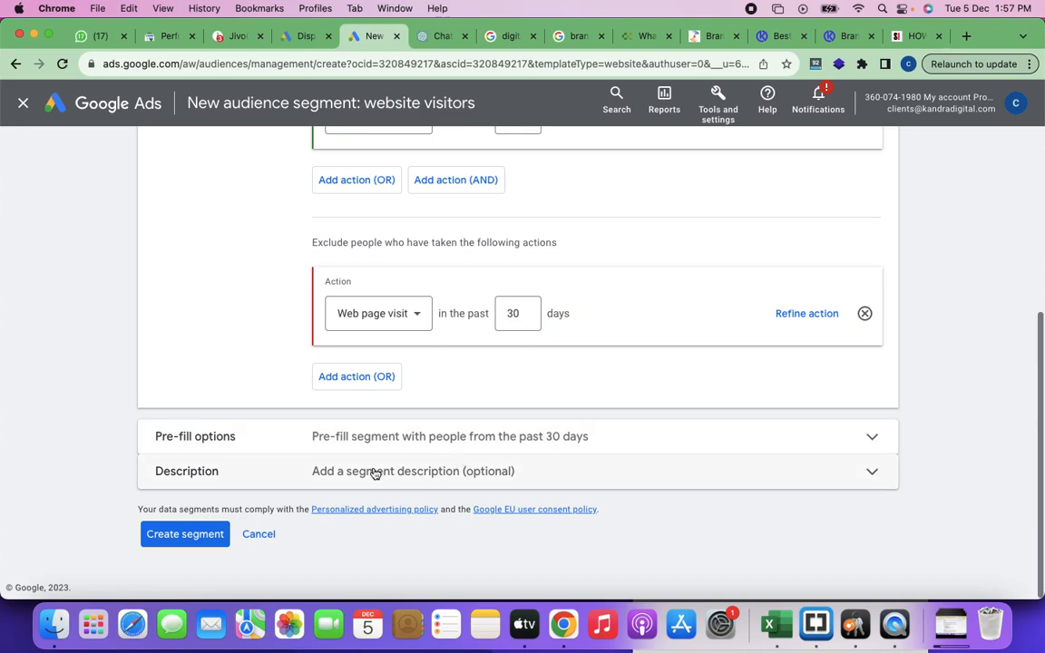
click(402, 482)
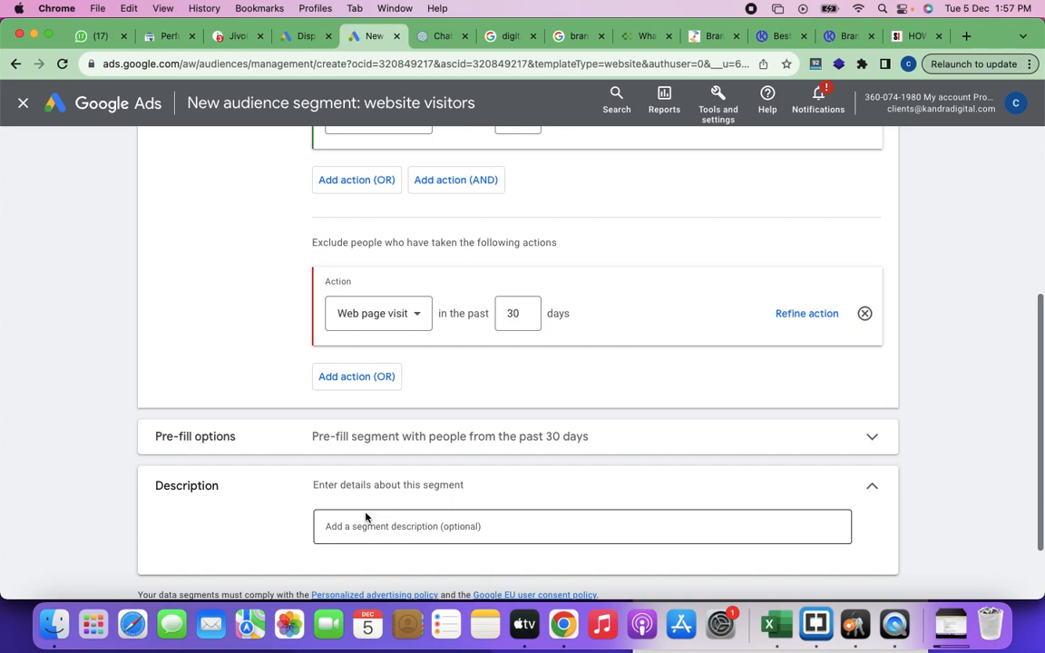
scroll(419, 421, up, 5)
scroll(418, 420, up, 2)
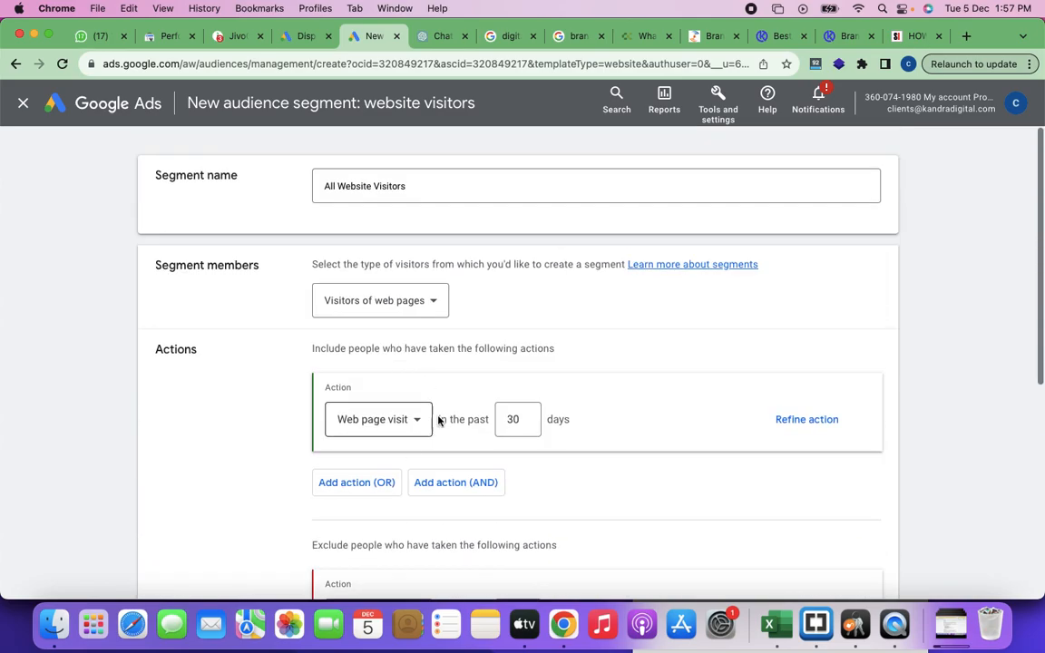
scroll(466, 438, down, 3)
scroll(426, 408, down, 4)
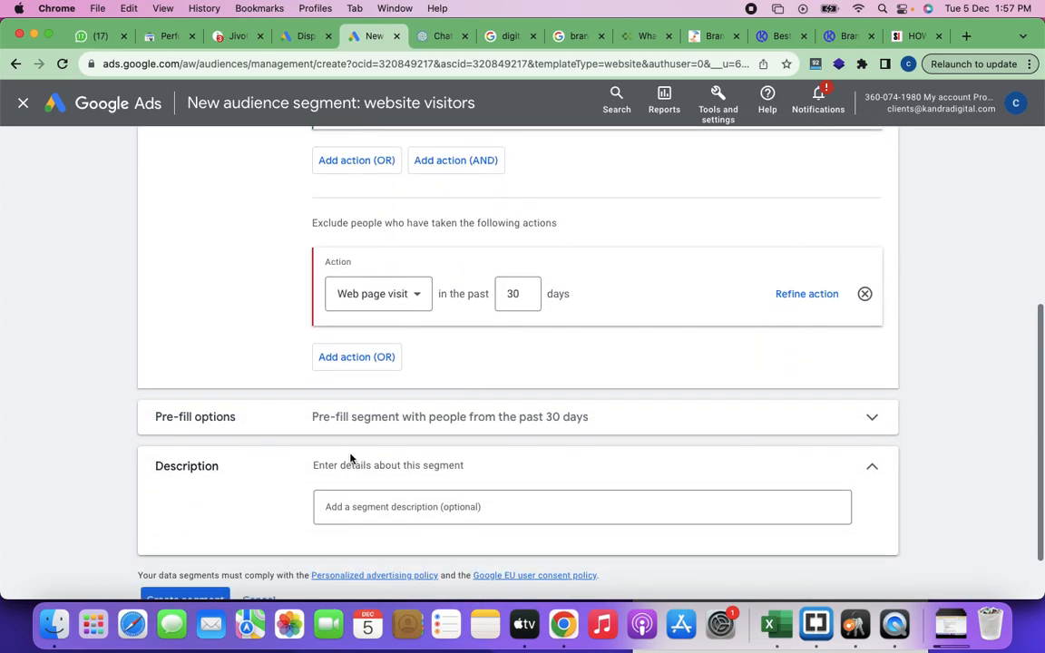
Step: Capture a screenshot of the form area showing the segment members and the include and exclude actions, and dismiss its preview
scroll(439, 453, up, 2)
scroll(438, 451, up, 4)
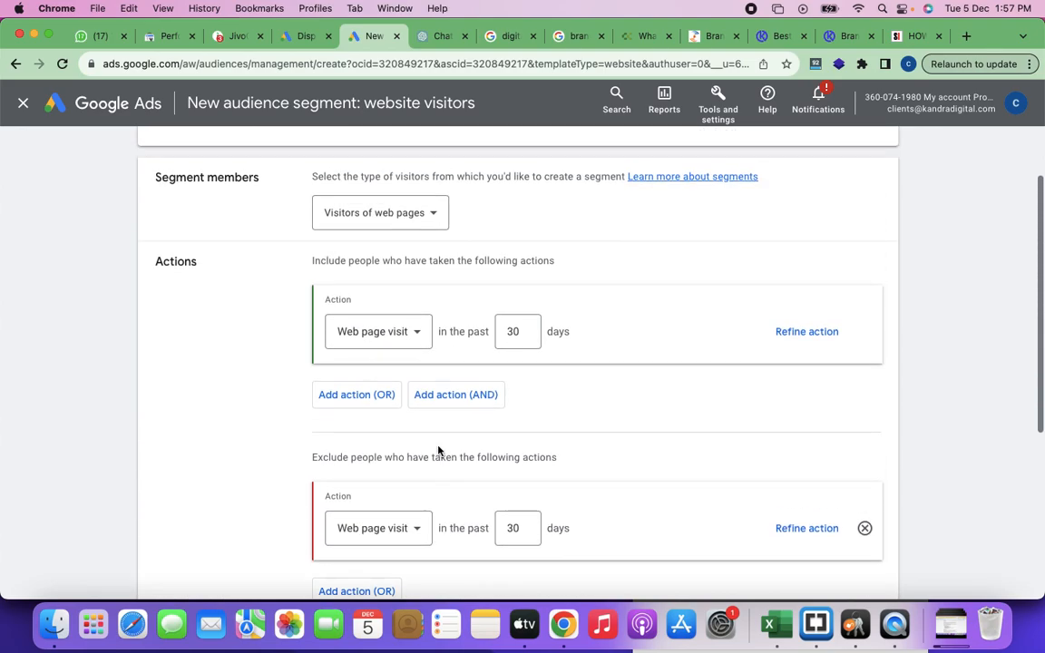
scroll(438, 451, down, 1)
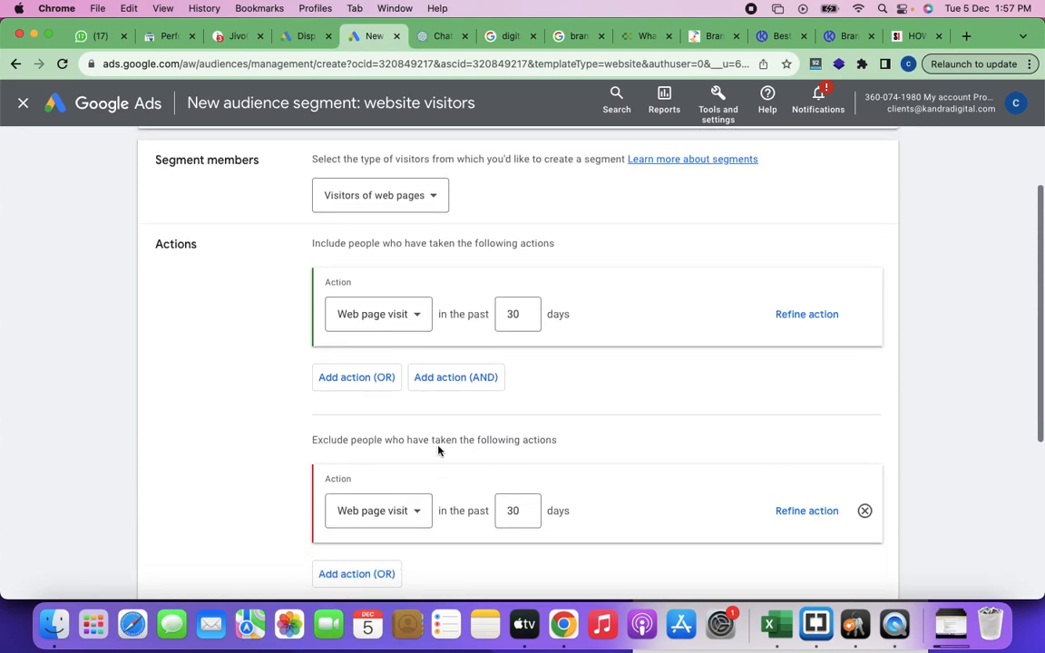
key(super+shift+4)
drag(122, 125, 944, 591)
click(980, 592)
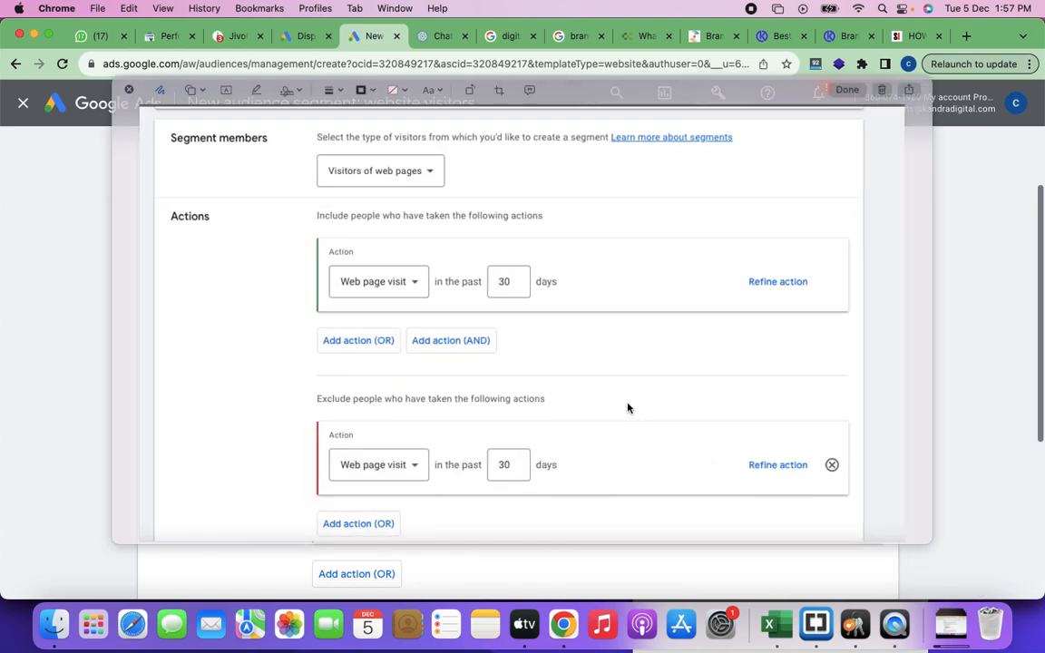
click(882, 91)
Step: Switch to the DM Training CLass Notes document and add the heading "Creating website visitors" above the Market Places section
key(super+grave)
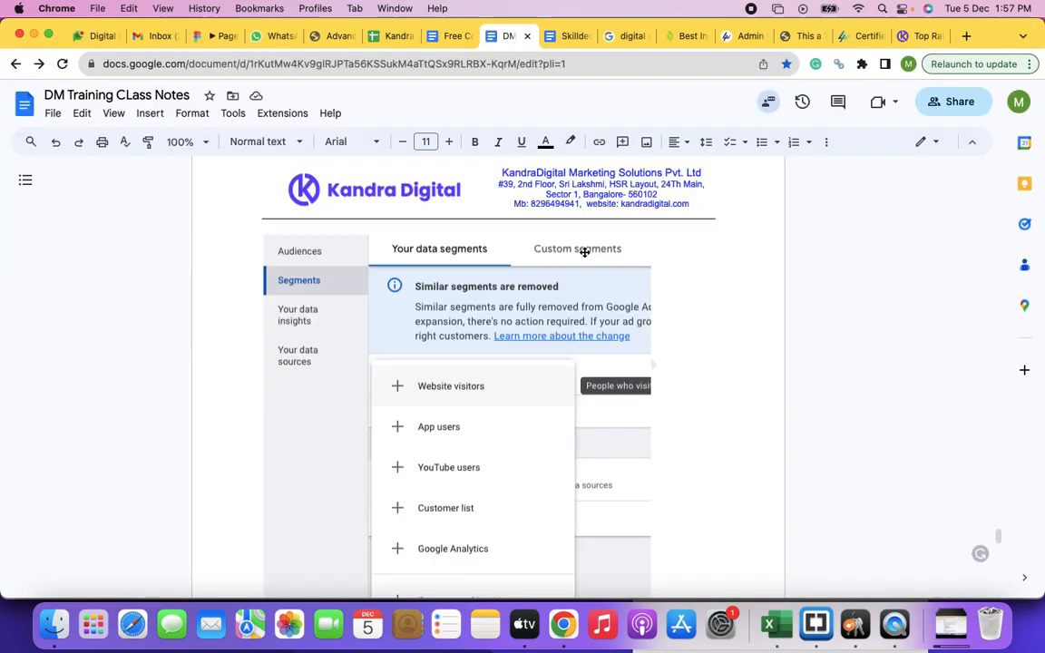
scroll(390, 490, down, 5)
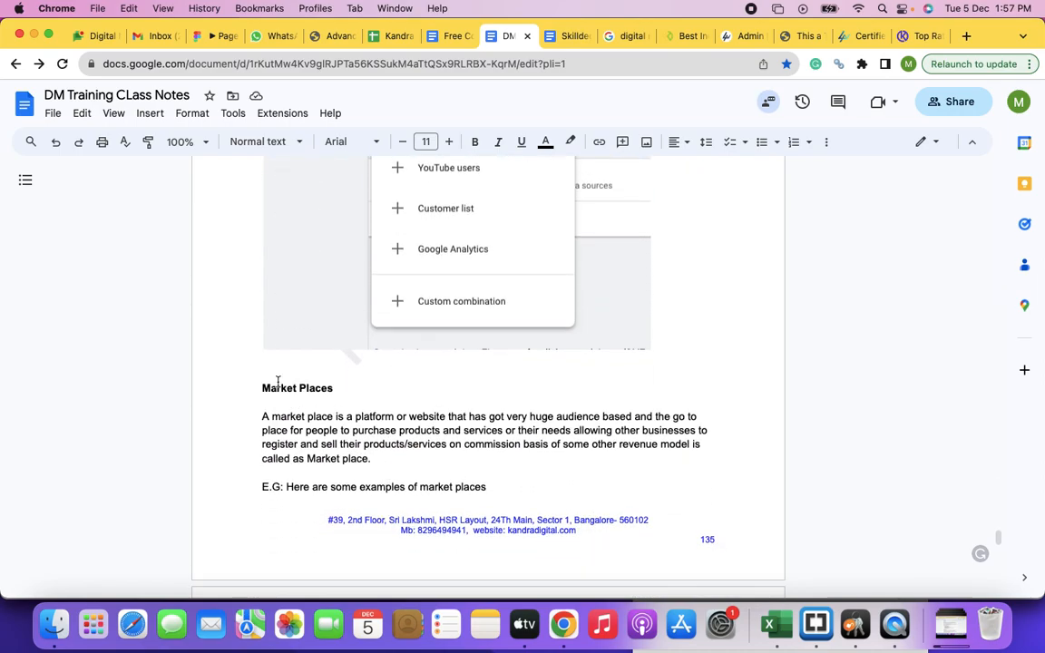
click(276, 365)
key(Return)
text(C)
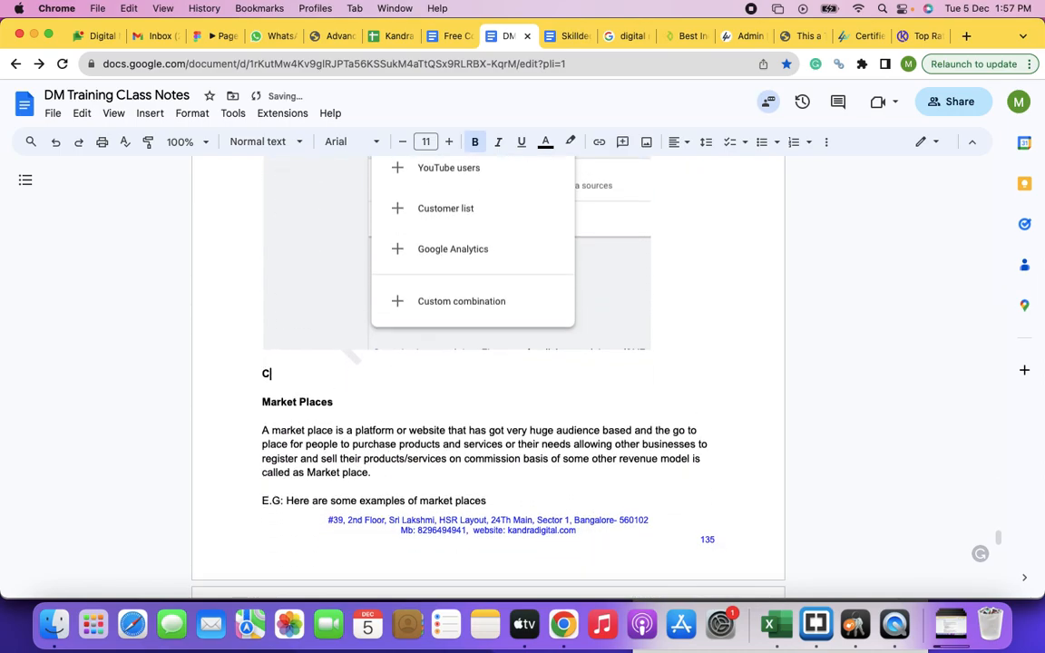
text(reating website visitors)
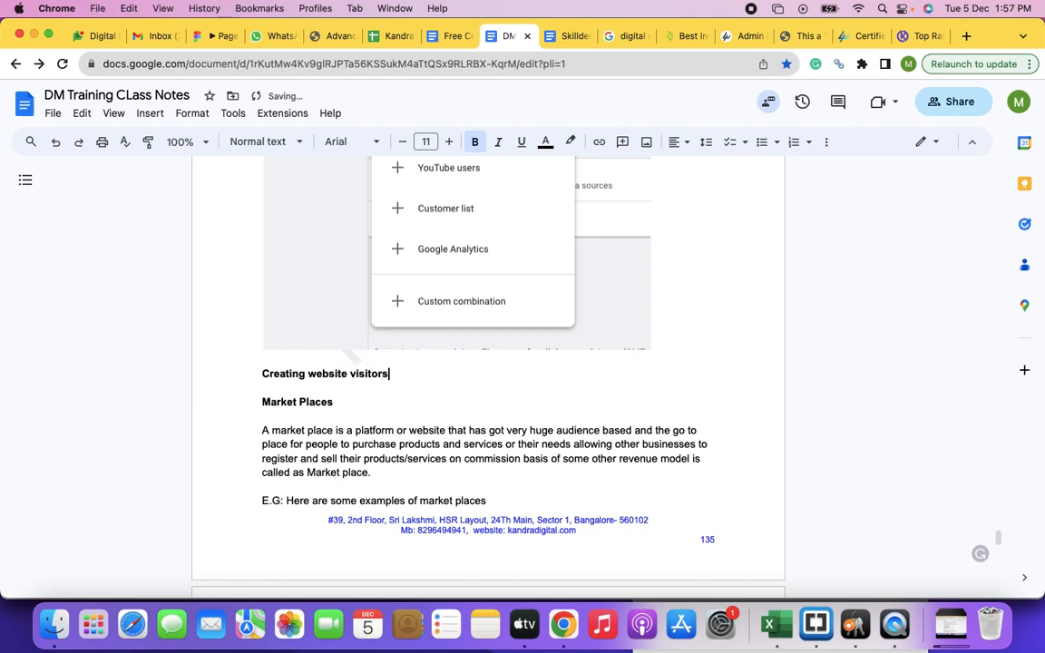
Step: Paste the segment form screenshot below the "Creating website visitors" heading
key(Return)
key(Return)
key(super+v)
scroll(305, 386, up, 5)
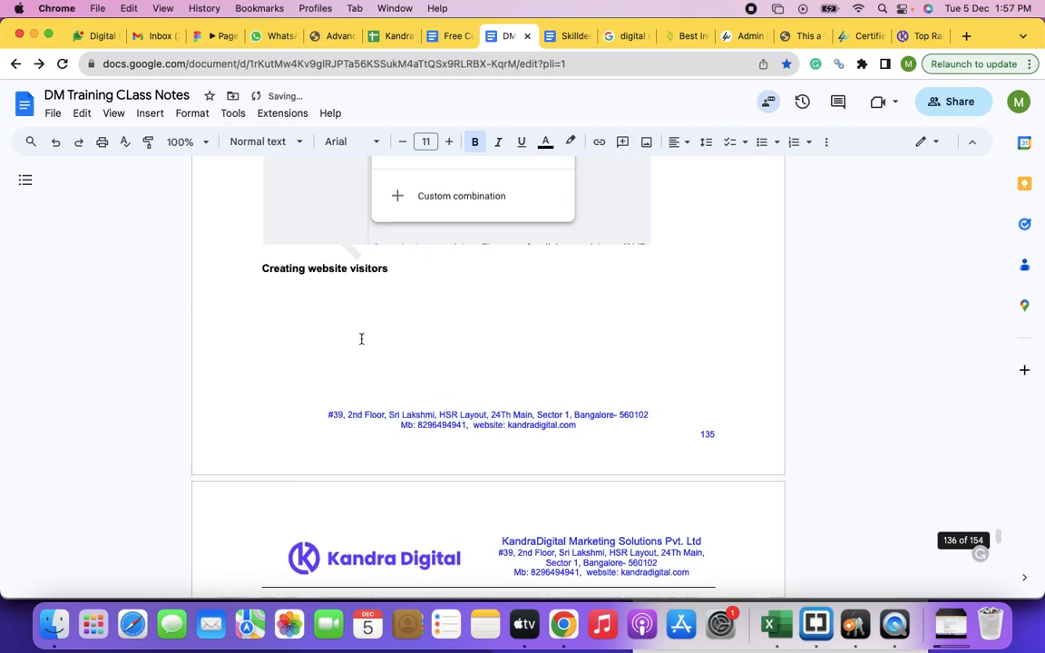
Step: Write "You can pick all the webpages and name it as complete website visitors" below the heading
click(306, 386)
text(You can )
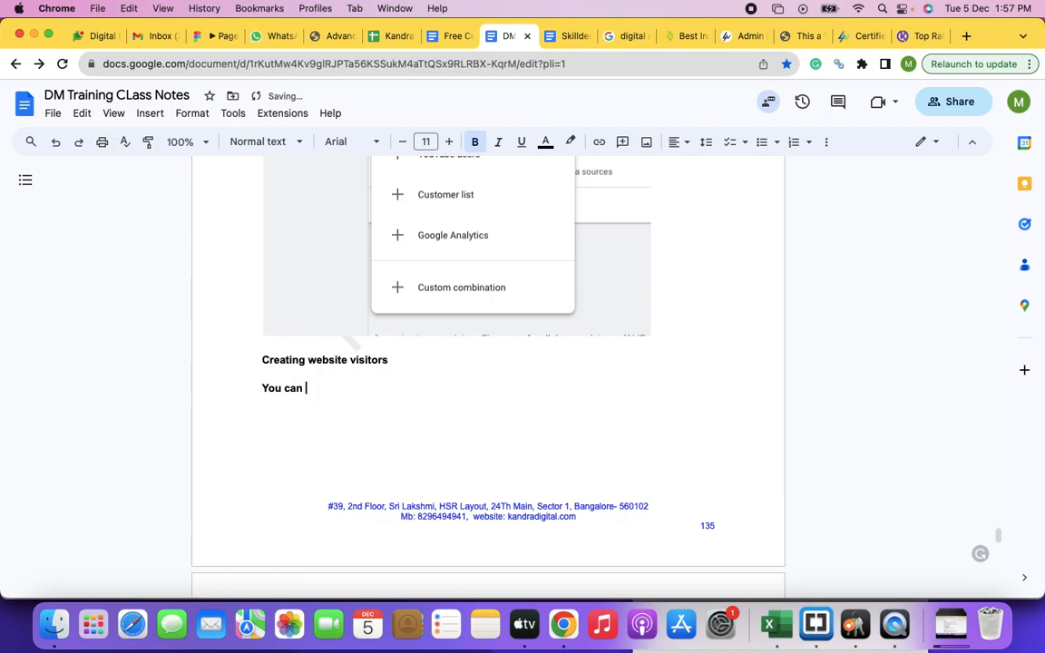
text(pick all thr)
text( website)
key(BackSpace)
key(BackSpace)
key(BackSpace)
text(pages and name it as complete website visit)
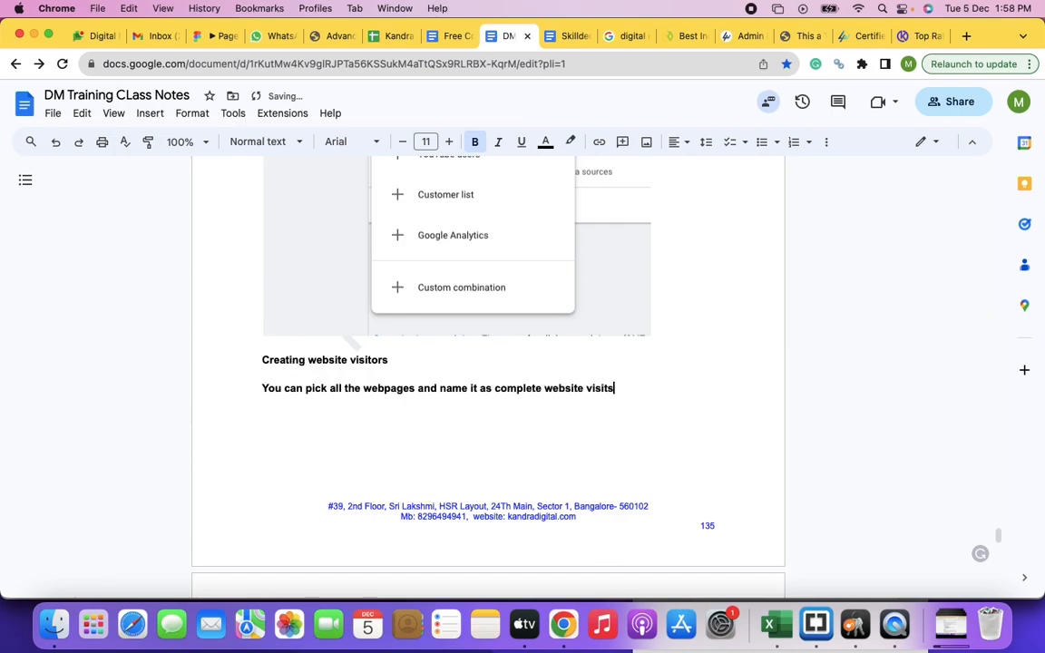
text(ors)
Step: Add the line "You can pick specific webpages based on the term/tag in the URL and call them by the respective names"
key(Return)
text(You can pick specific )
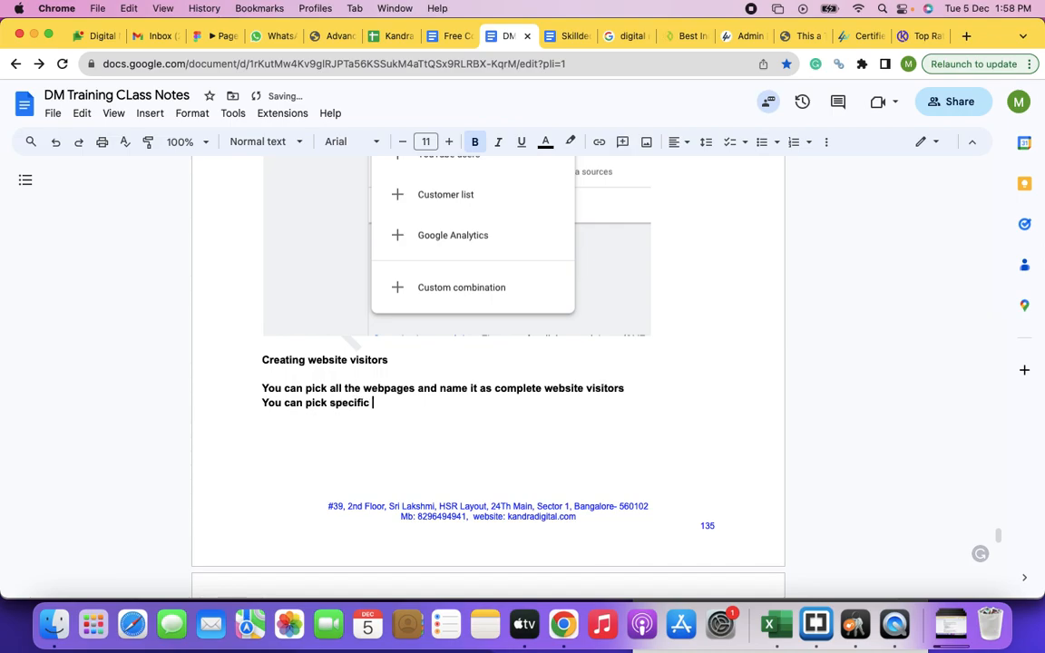
text(webpages based on the term/tag in the URL)
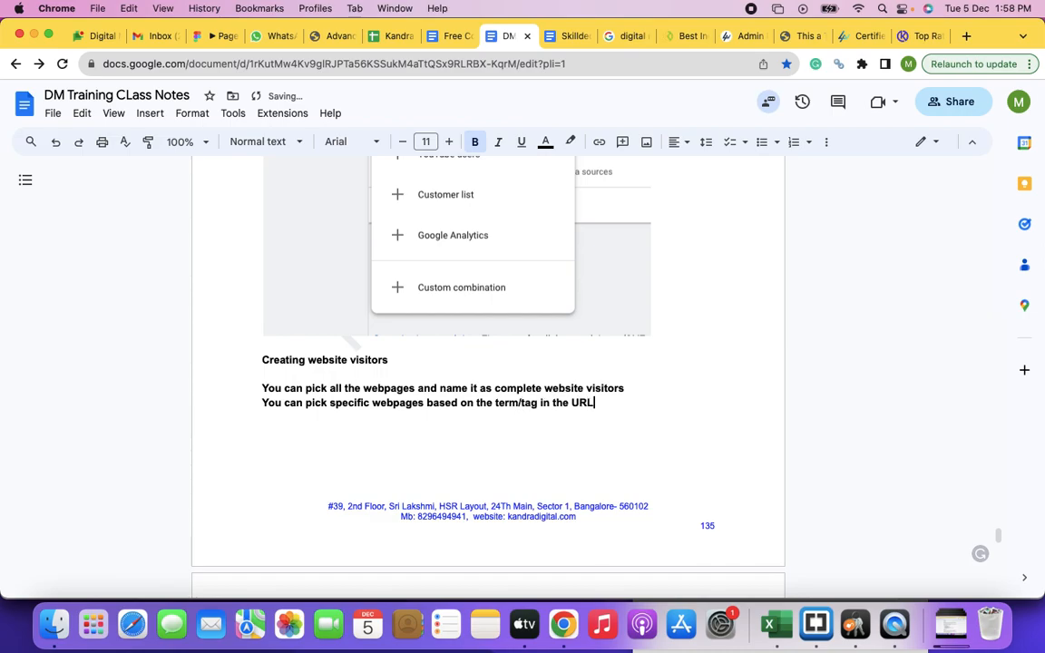
text( and call them by the re)
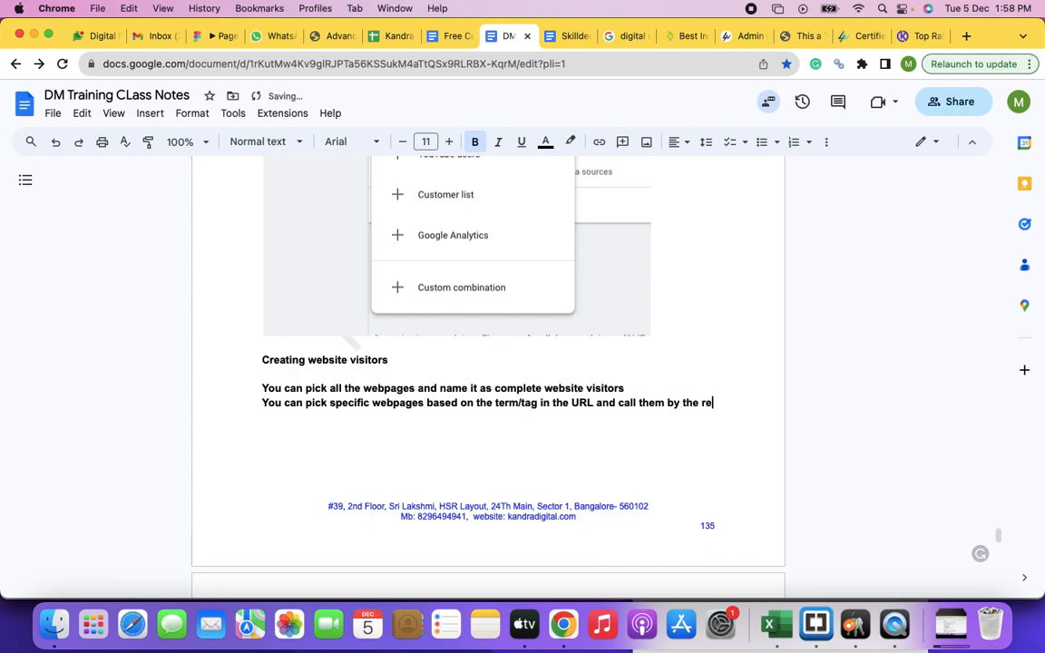
text(spective a)
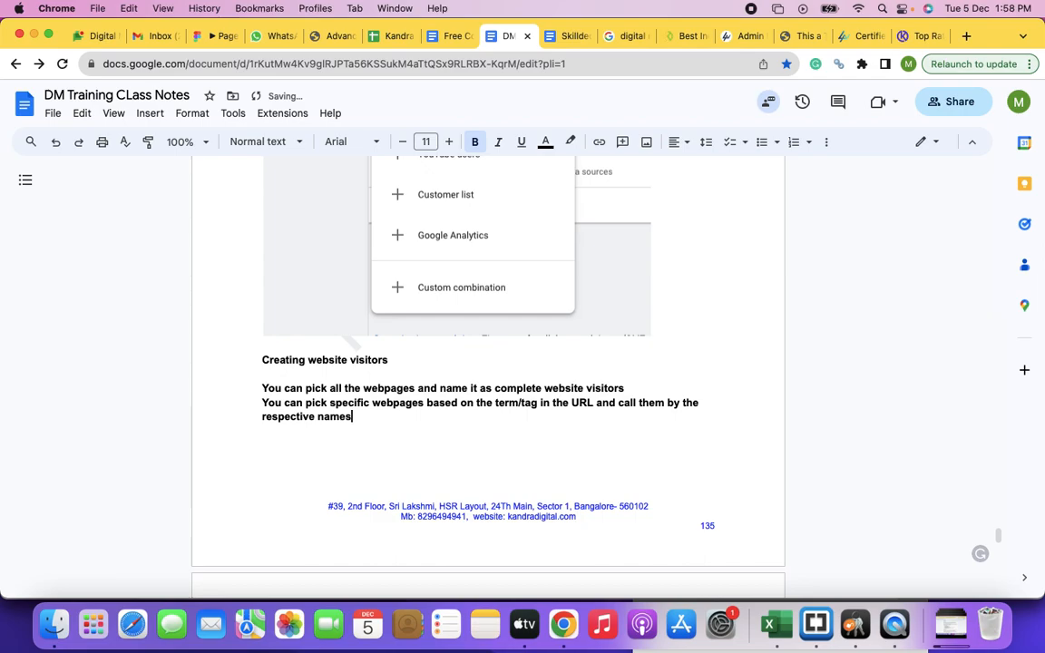
Step: Begin a third line of notes under the heading with "You can"
text(You can also create and “OR” and “and” conditions set of webpages/audicnes visiting)
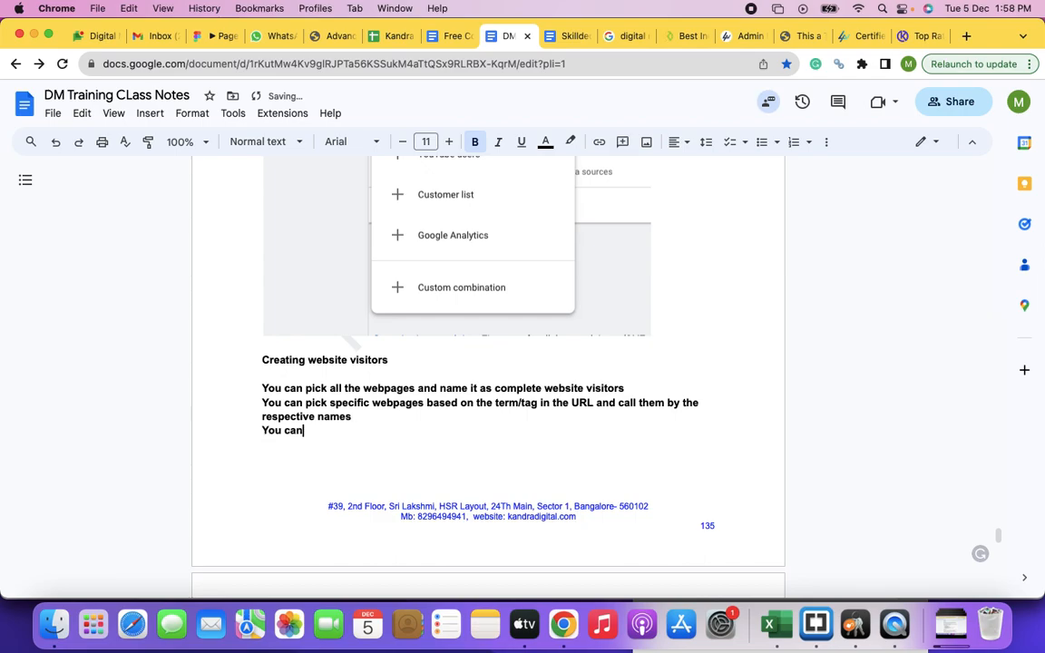
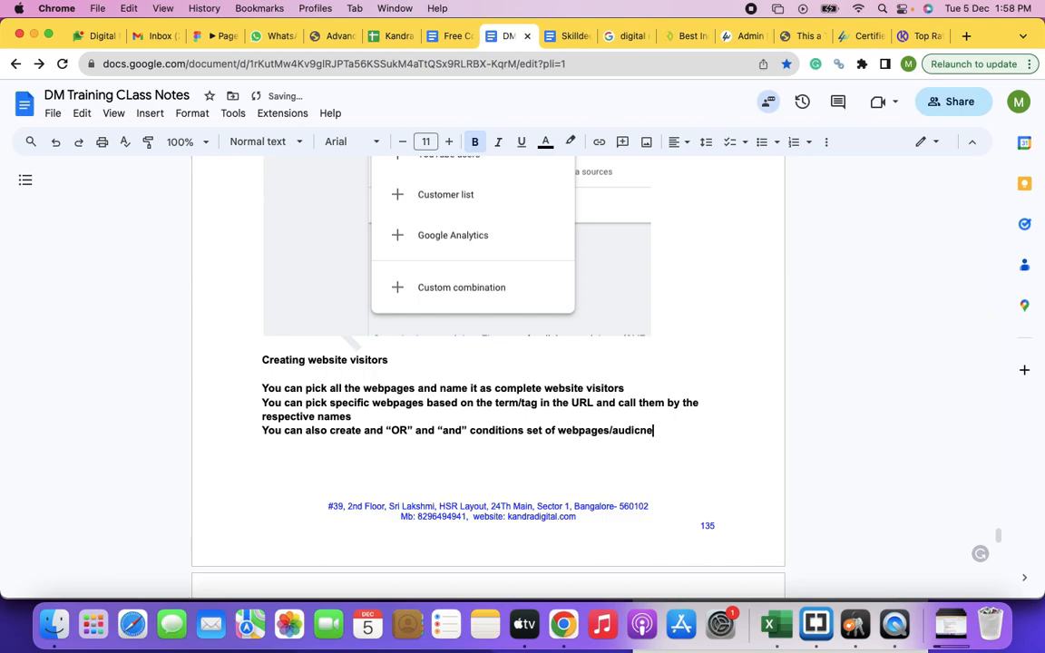
Step: Finish the third note with "visiting webpages and target only those people", and turn the three notes into an unbolded numbered list
text(ng webpages and target only those people)
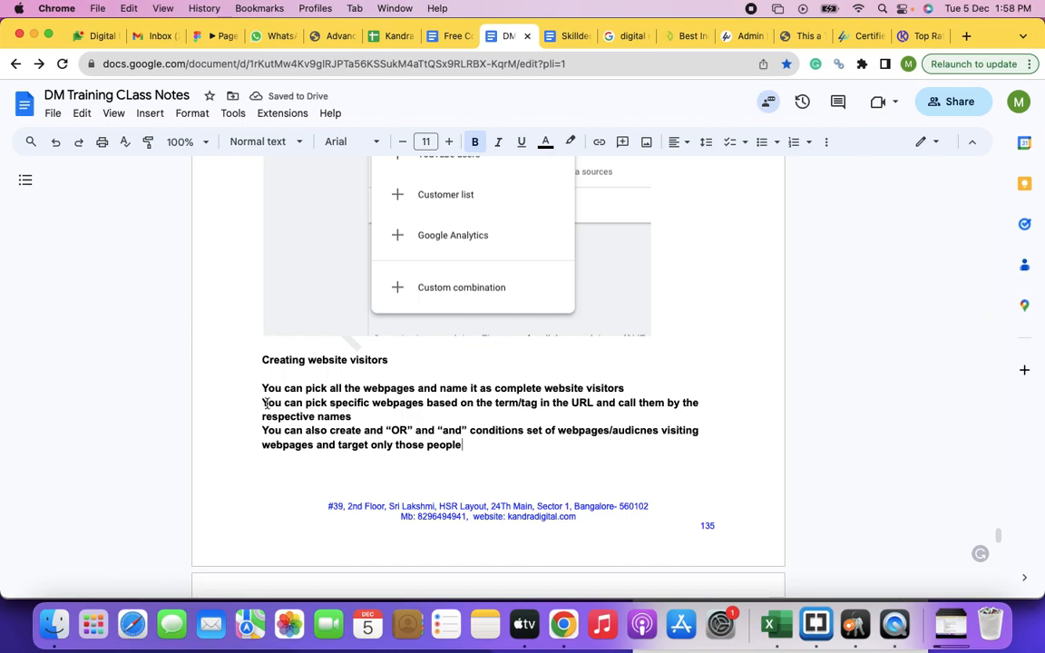
drag(263, 386, 478, 444)
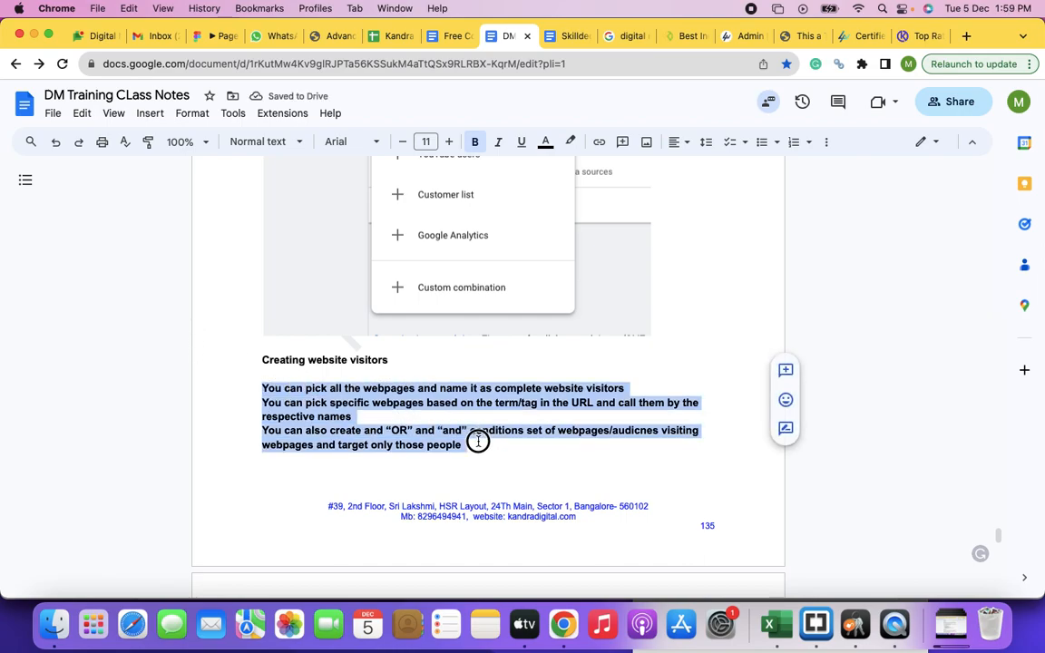
key(super+b)
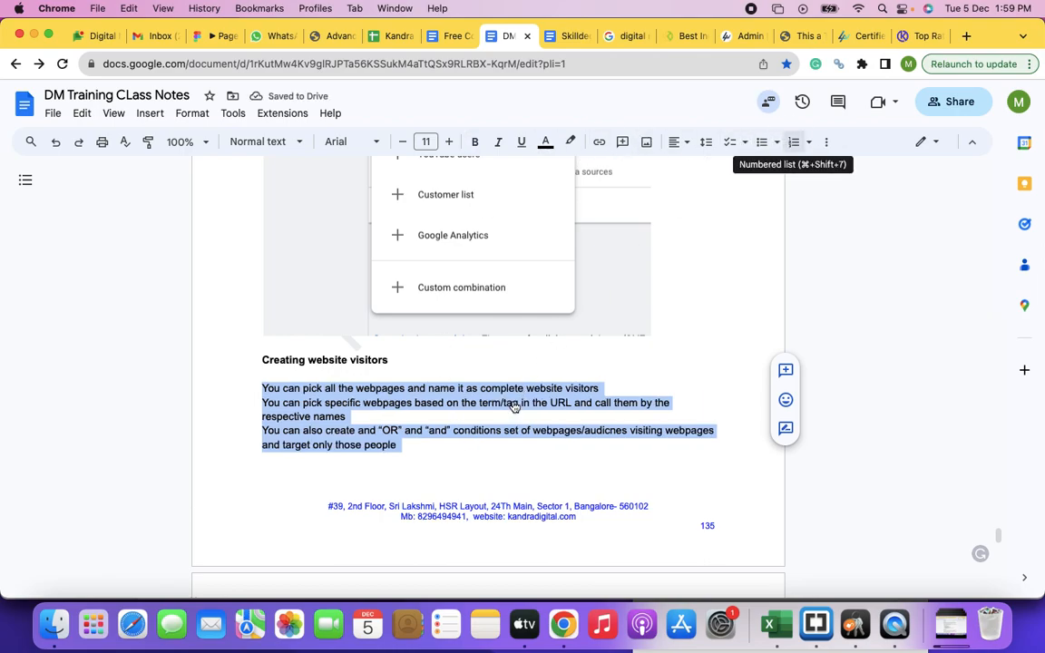
click(793, 142)
click(794, 144)
key(super+shift+7)
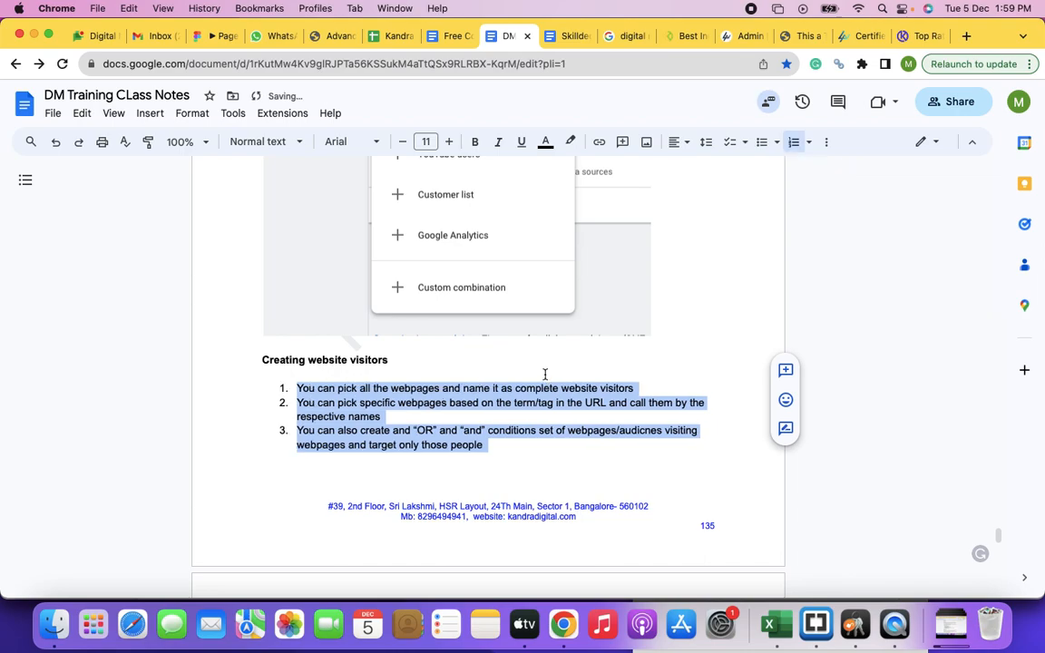
Step: Insert two blank lines between the segment form screenshot and the "Market Places" heading
scroll(545, 374, down, 10)
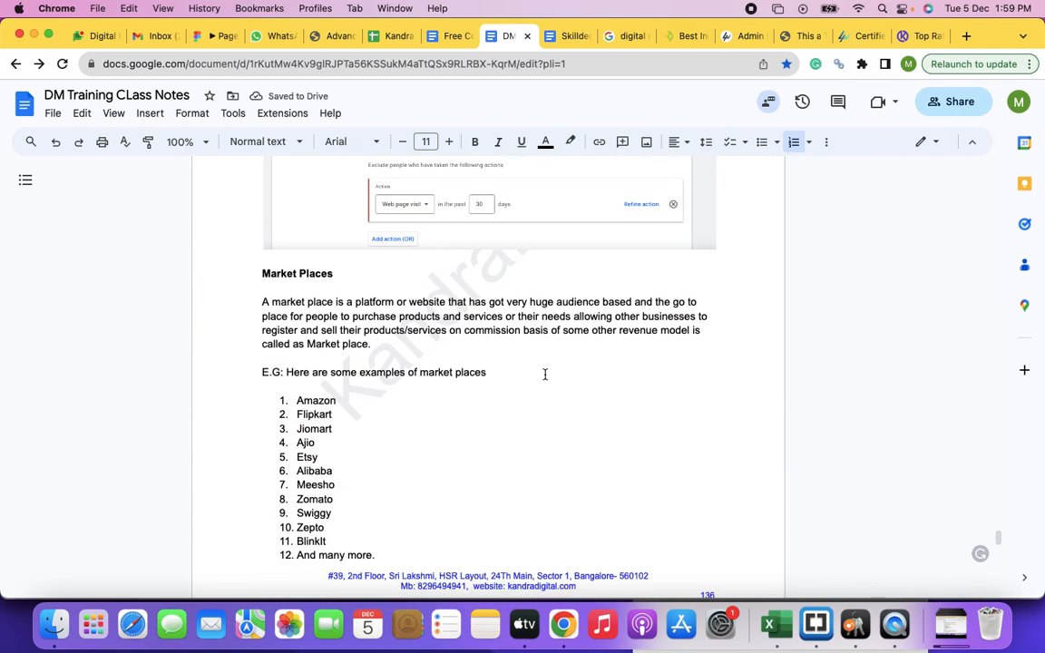
scroll(545, 374, up, 3)
scroll(543, 373, down, 2)
scroll(543, 373, up, 1)
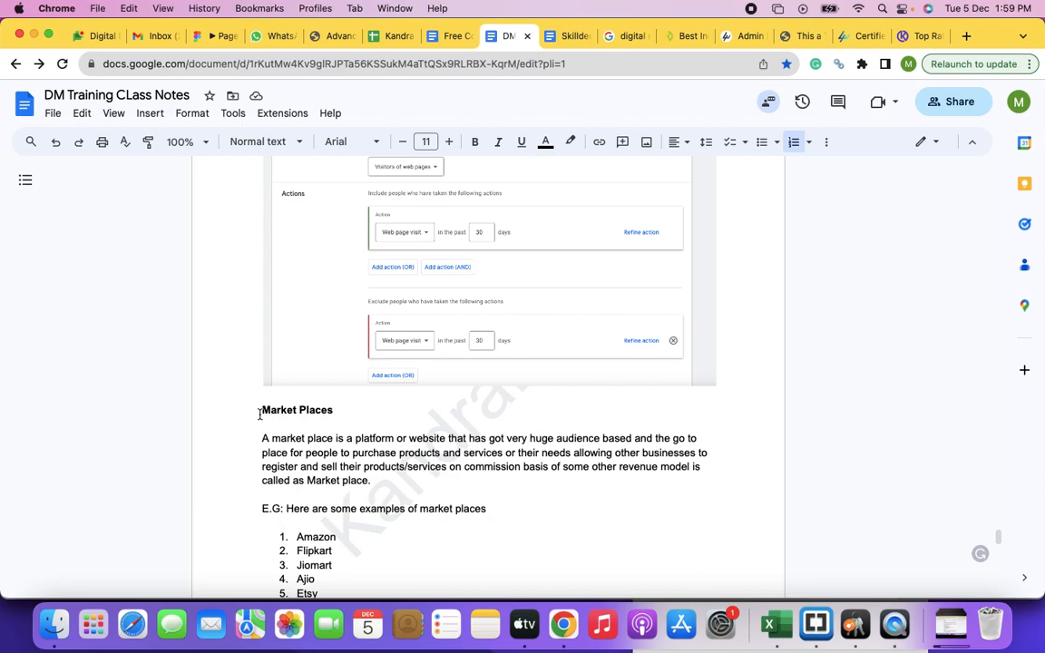
click(261, 412)
key(Return)
key(Return)
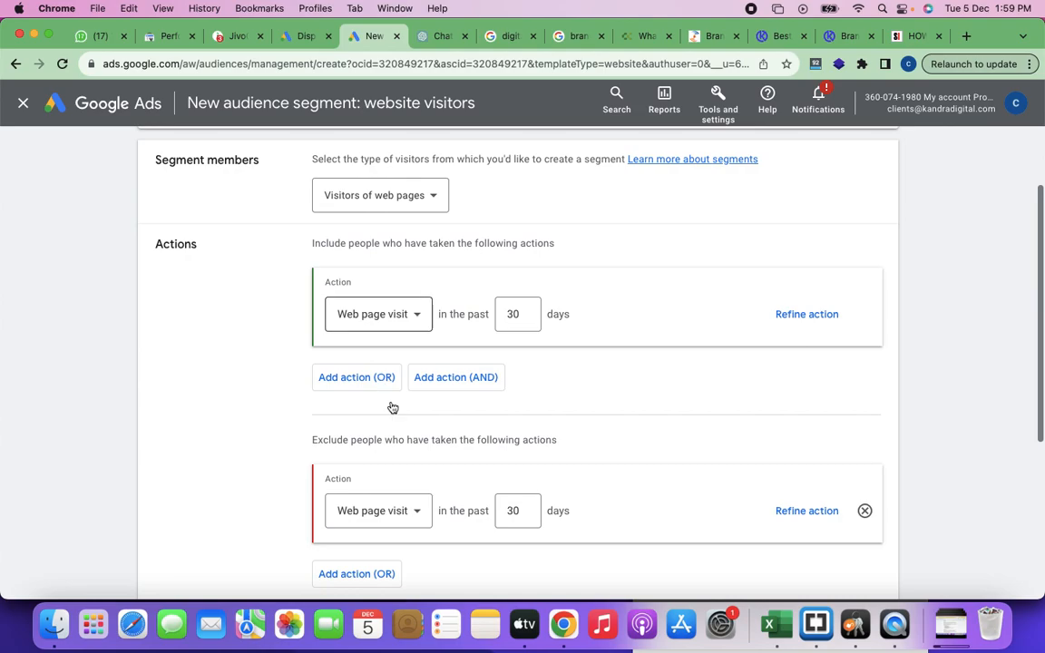
Step: Switch to Google Ads, cancel the new website visitors segment and return to the Display campaign draft
scroll(456, 460, down, 3)
scroll(457, 460, down, 2)
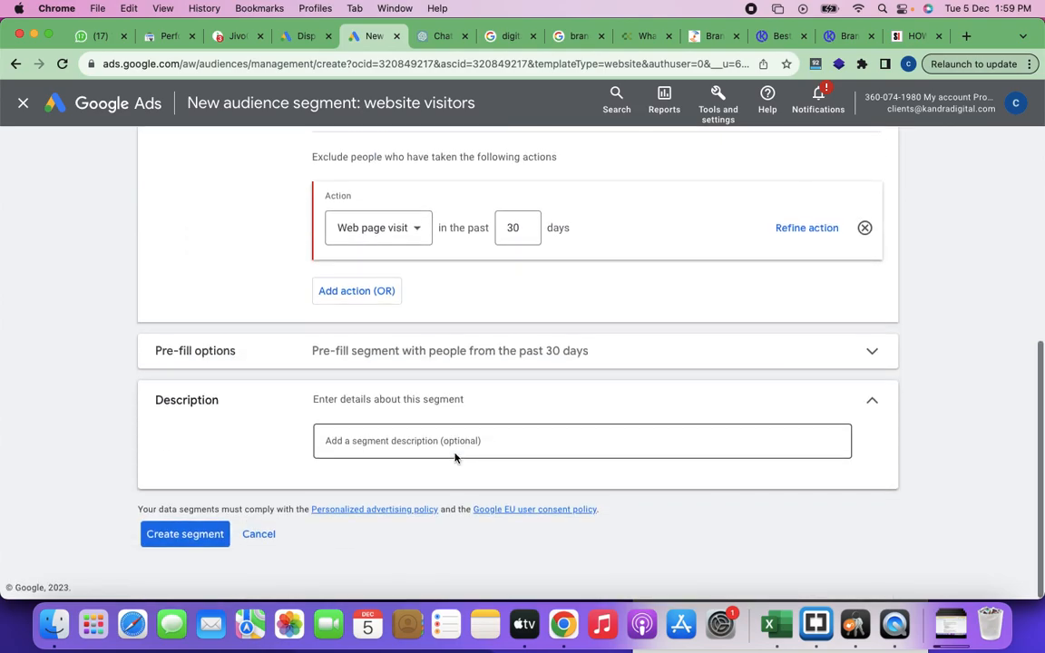
click(259, 534)
click(303, 38)
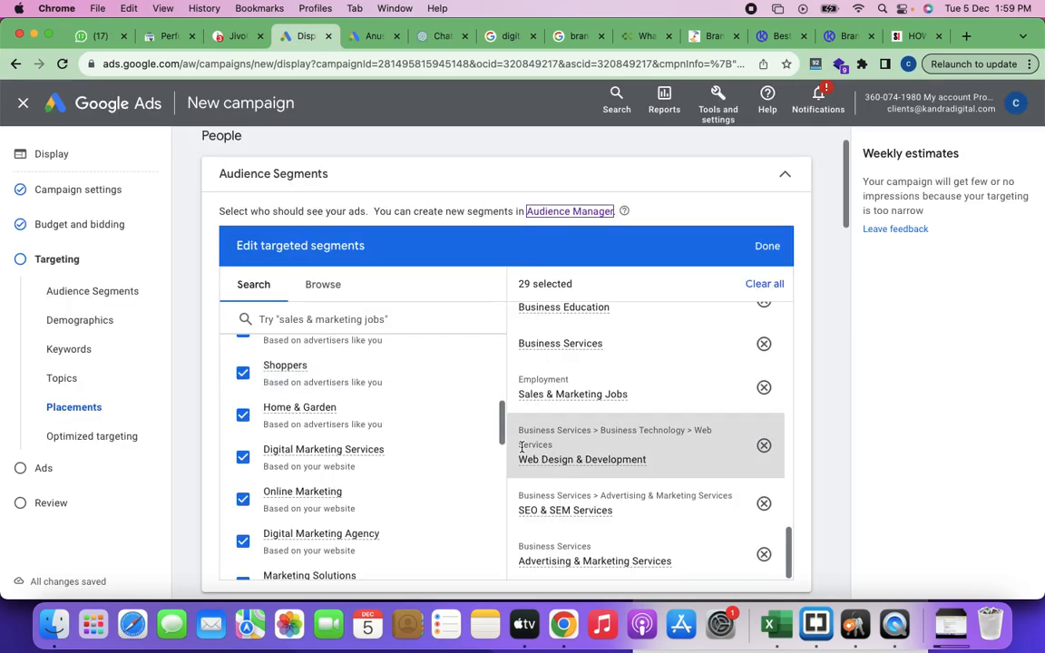
Step: Proceed from the campaign's targeting settings to ad creation
scroll(523, 453, down, 5)
scroll(524, 451, down, 15)
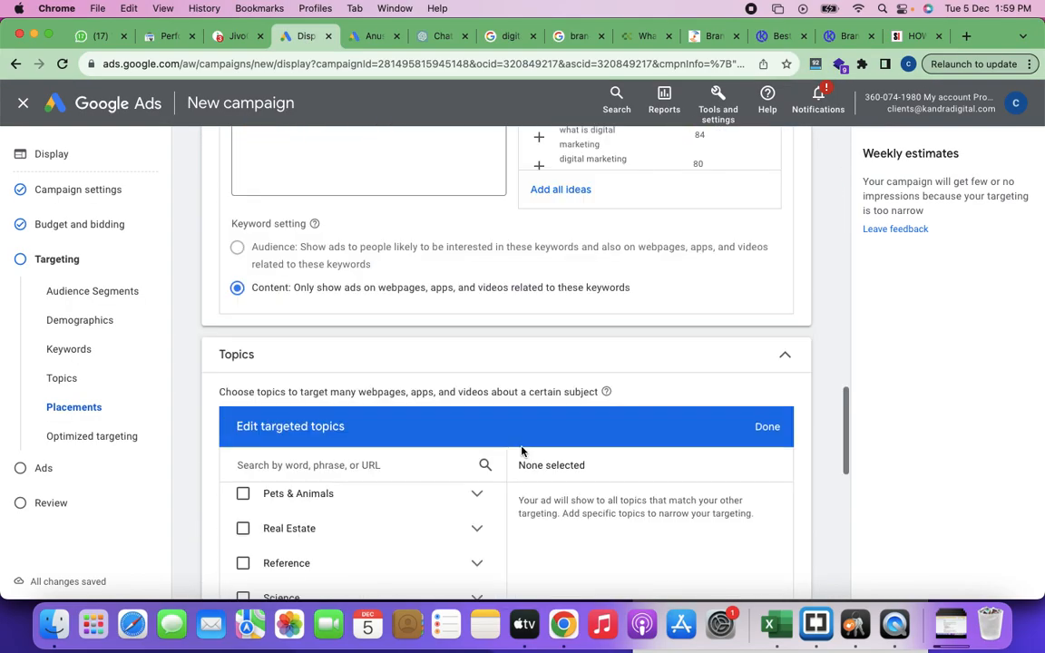
click(779, 553)
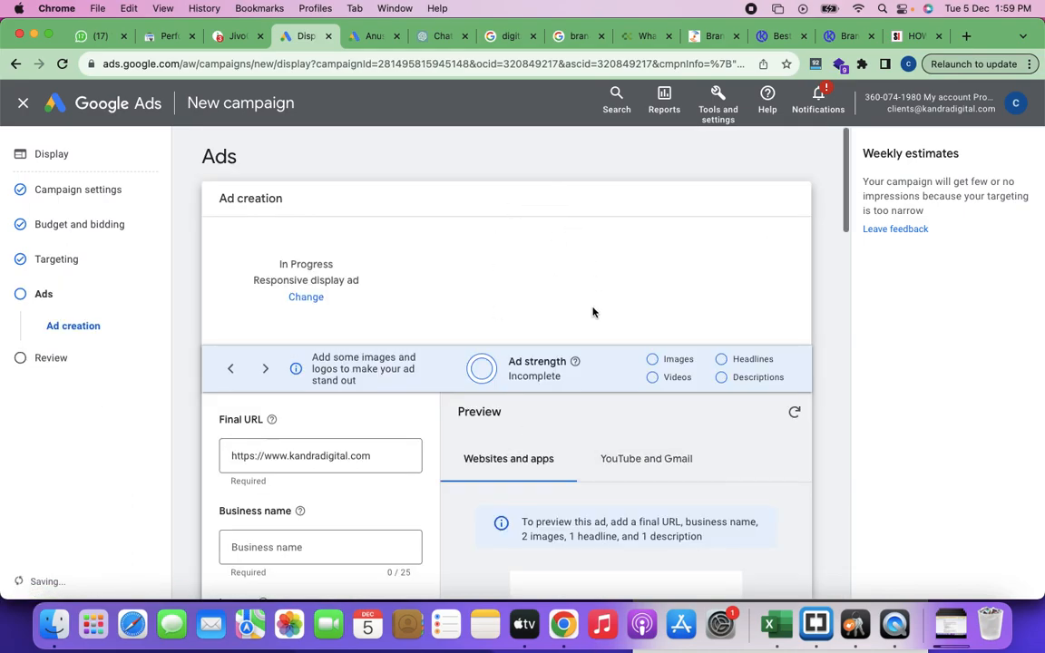
Step: Review the responsive display ad form, from final URL, business name, images and logos to headlines, long headline, descriptions and additional options
scroll(390, 366, down, 5)
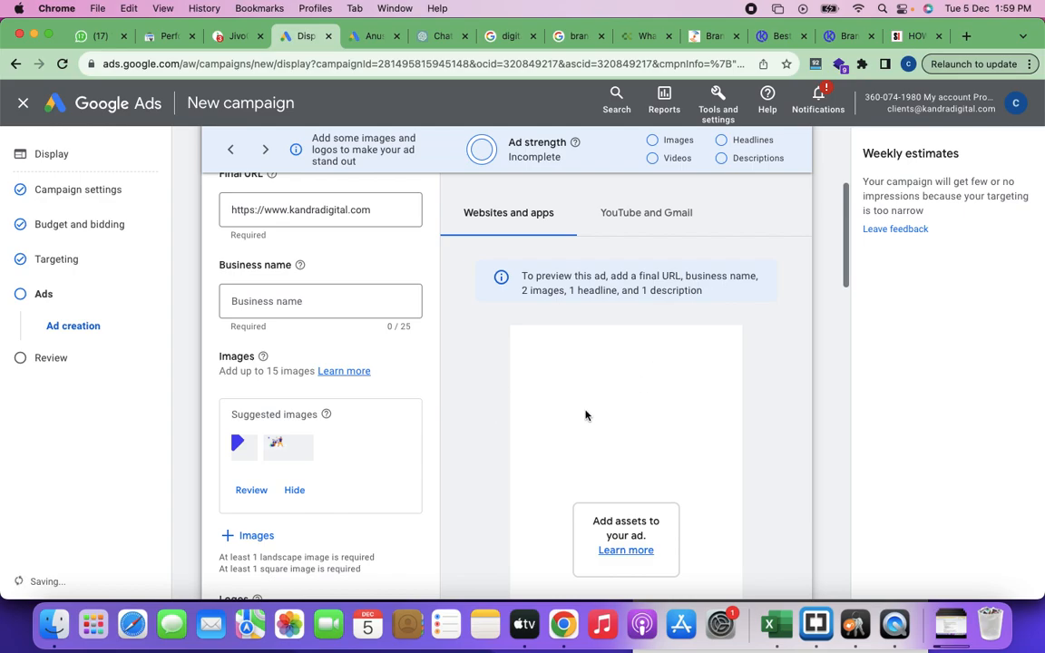
scroll(585, 416, down, 2)
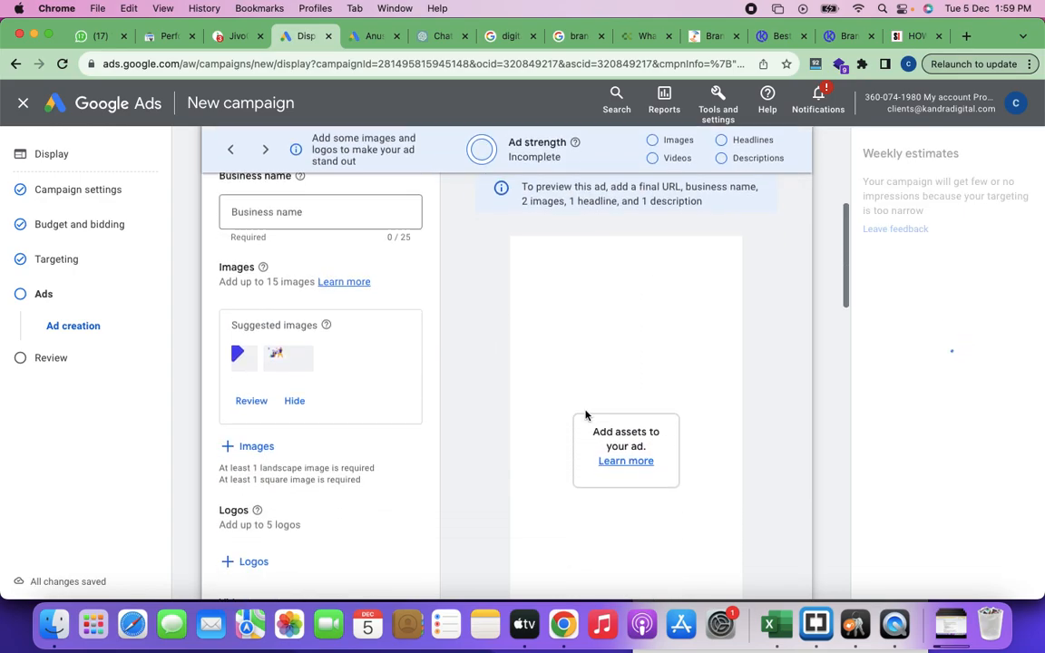
scroll(584, 416, down, 3)
scroll(350, 450, up, 5)
scroll(348, 456, up, 2)
scroll(329, 497, down, 10)
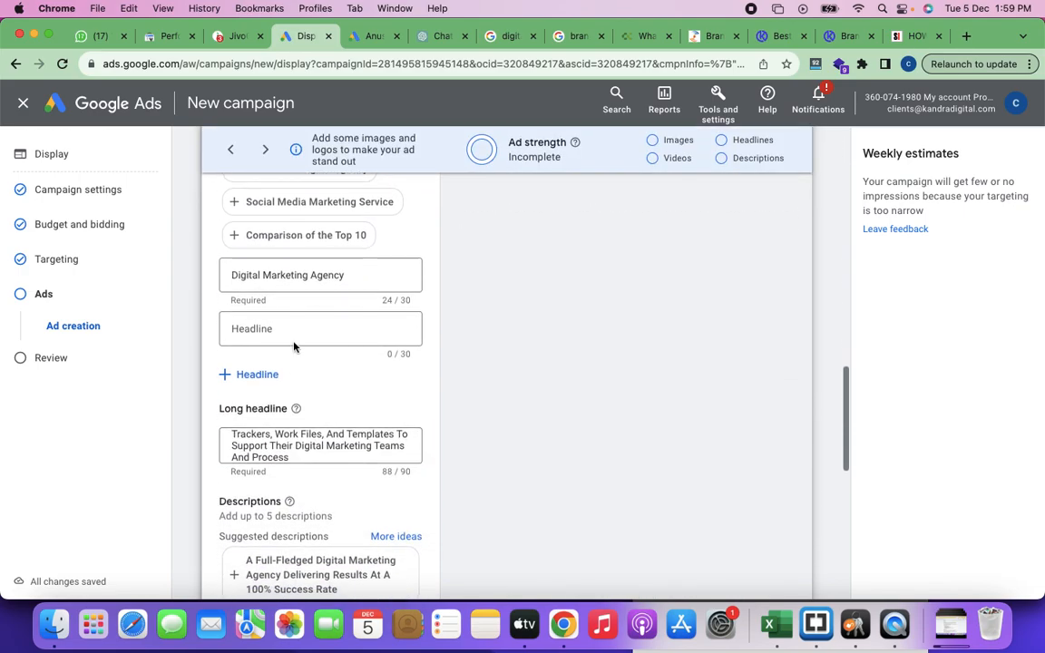
scroll(332, 352, down, 2)
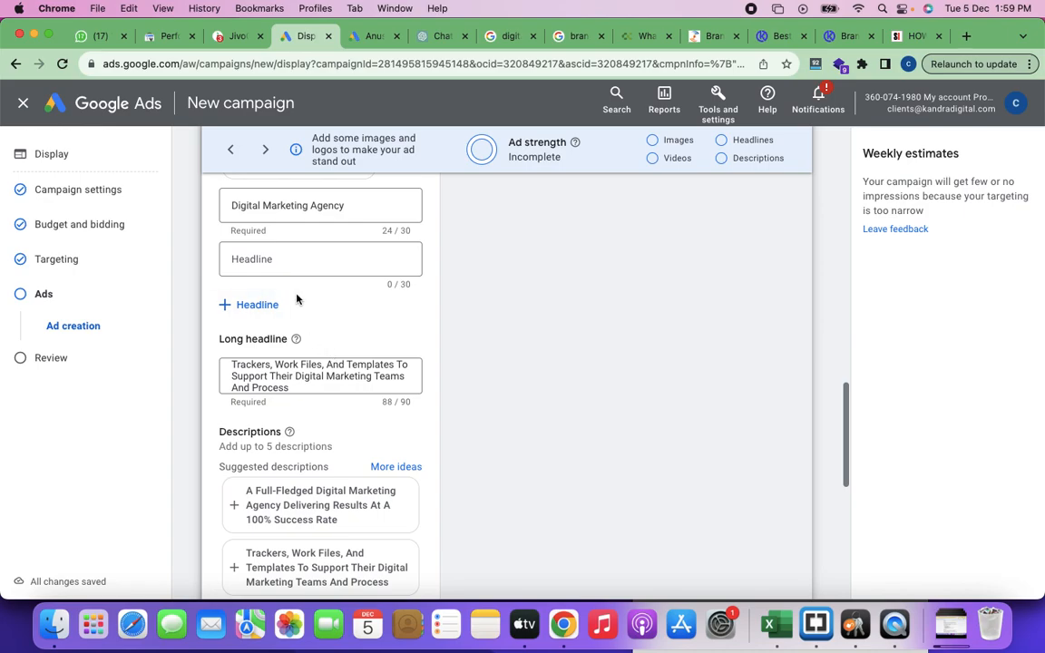
scroll(287, 306, up, 2)
scroll(286, 304, down, 5)
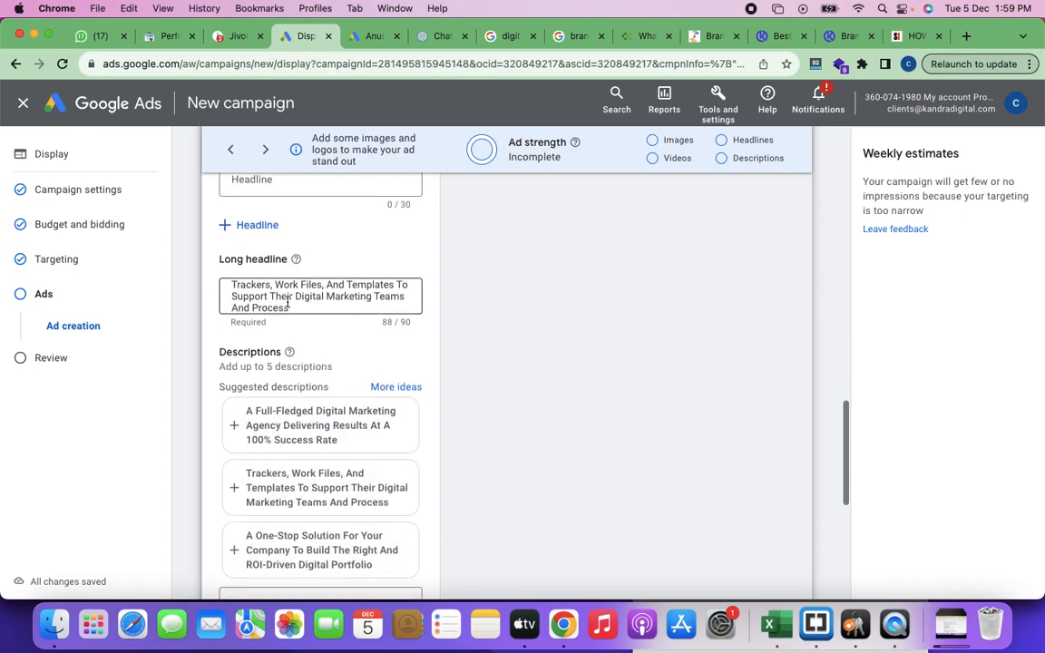
scroll(289, 307, down, 8)
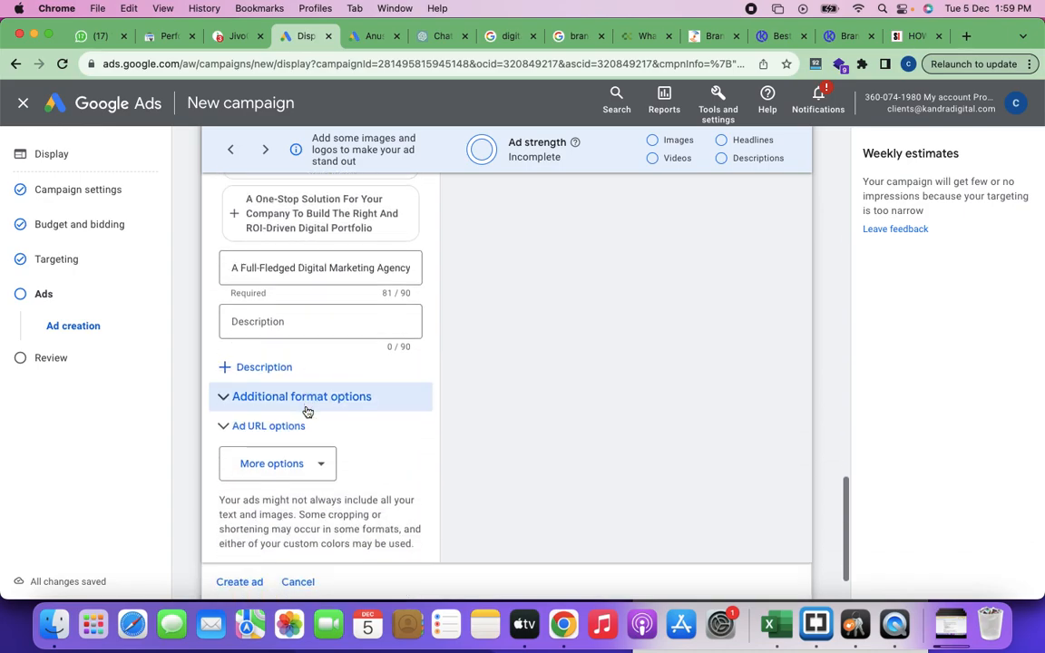
scroll(306, 412, up, 20)
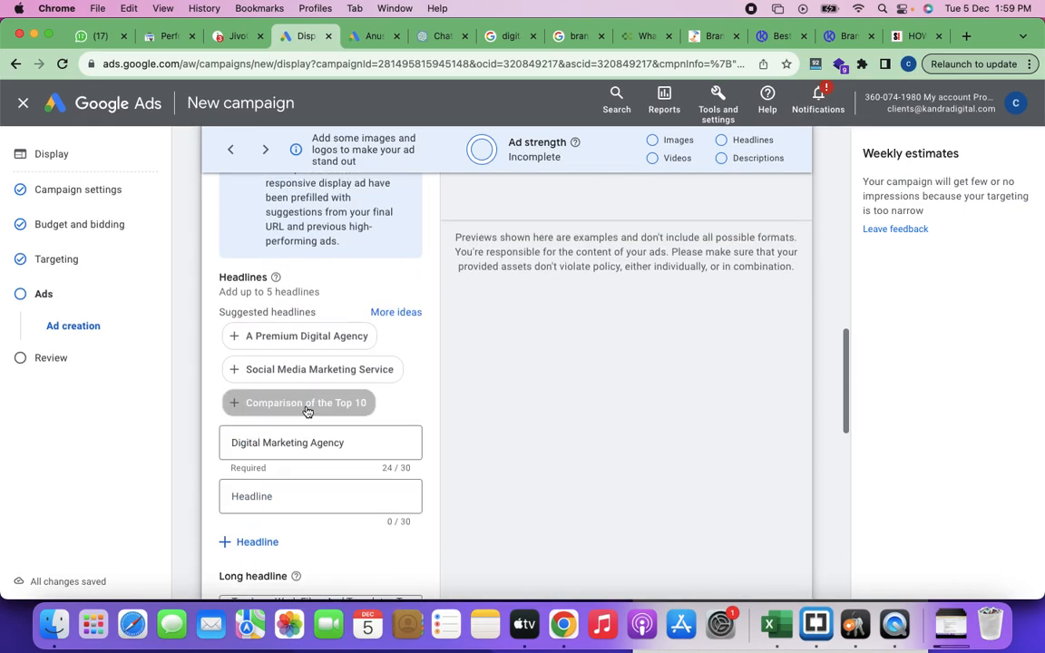
scroll(307, 412, up, 10)
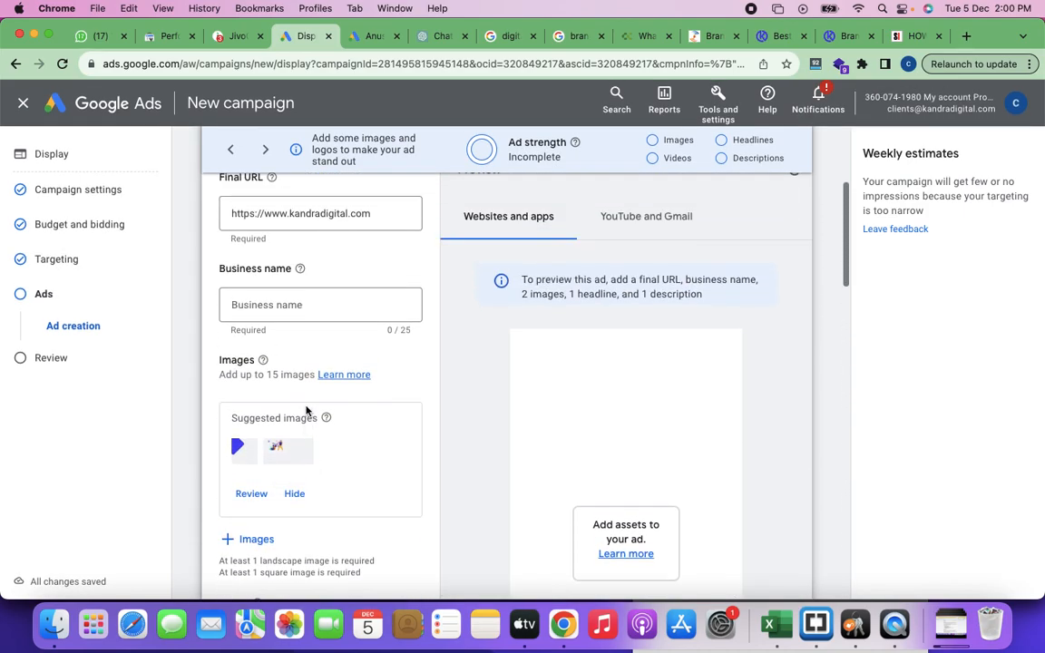
scroll(579, 406, up, 5)
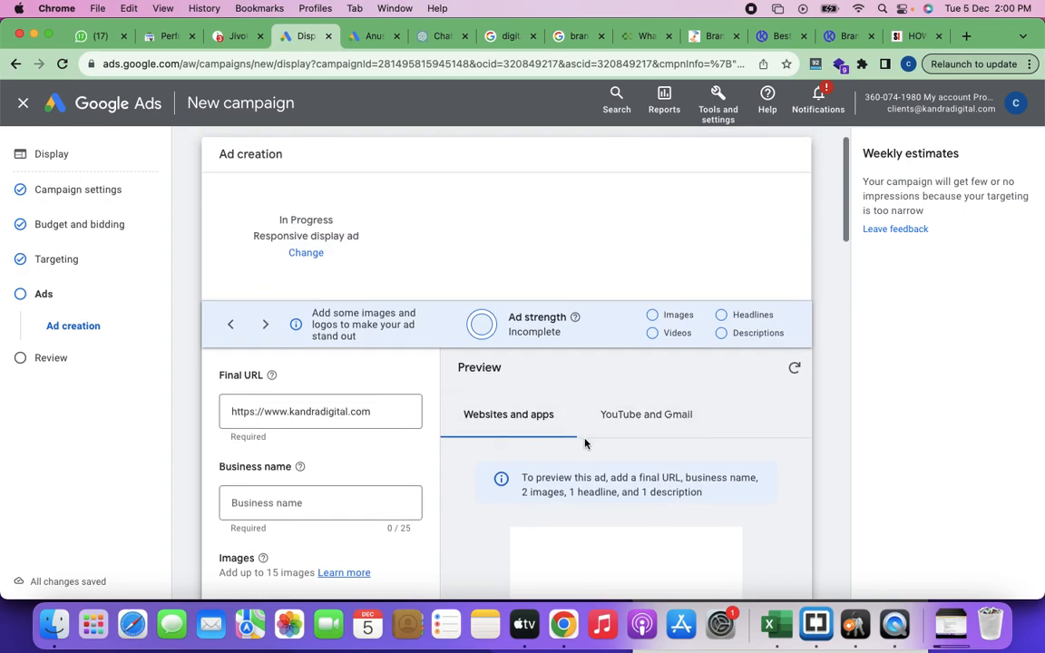
scroll(585, 443, up, 1)
Step: Open the ad's image picker and select the suggested bar chart and pie chart images from the website
scroll(585, 443, down, 6)
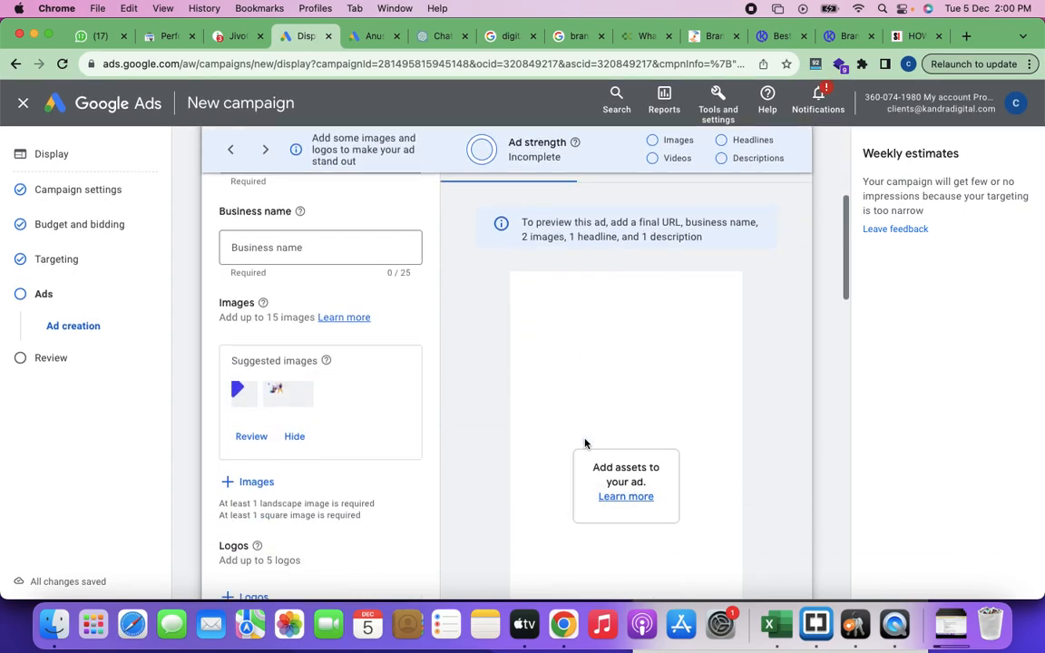
scroll(585, 442, down, 1)
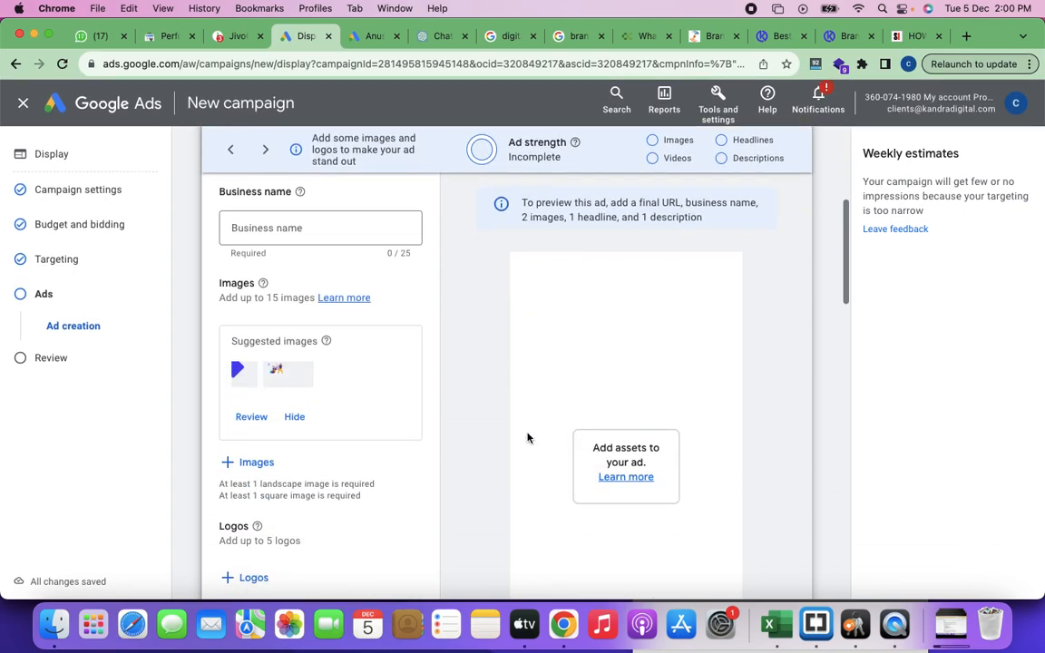
click(250, 464)
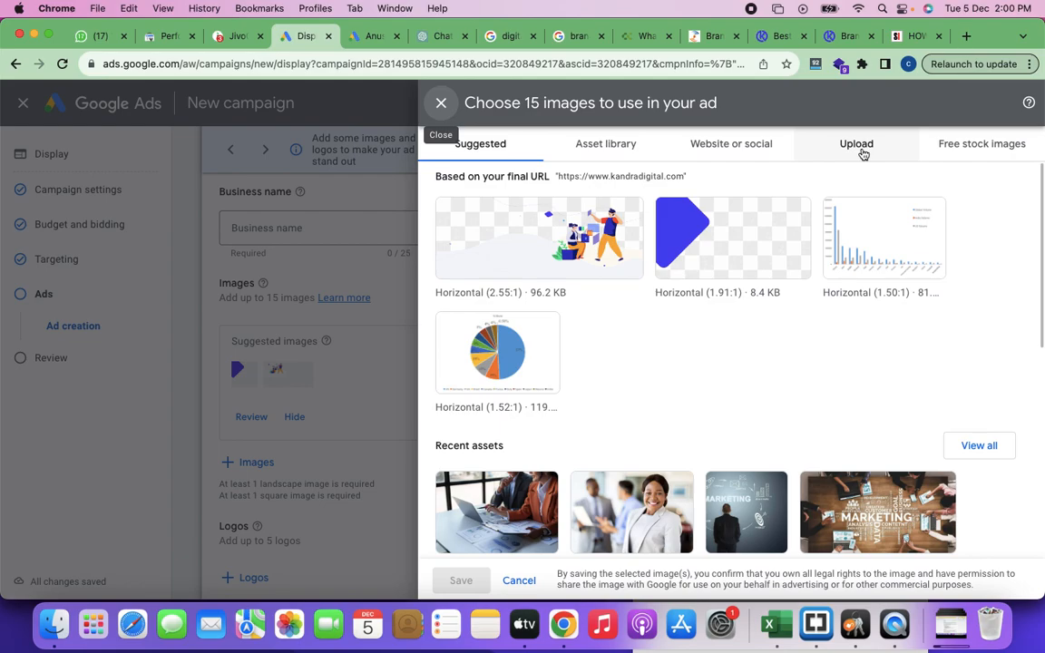
click(836, 216)
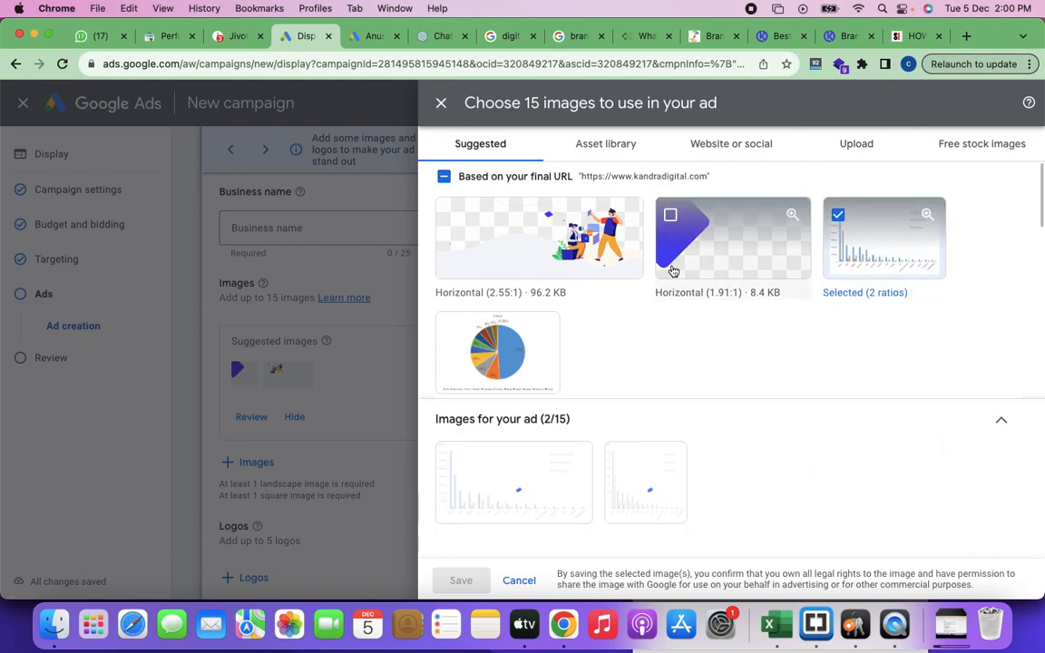
click(453, 333)
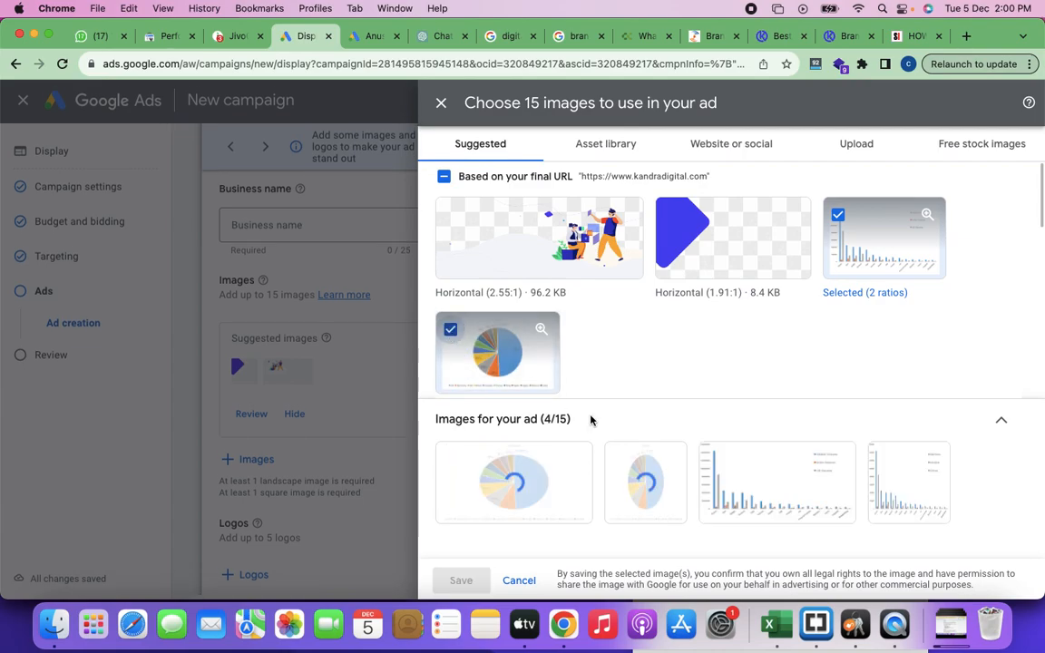
Step: Add the free stock images titled "Digital Marketing" and "Marketing solution" to the ad's image selection
scroll(695, 397, down, 8)
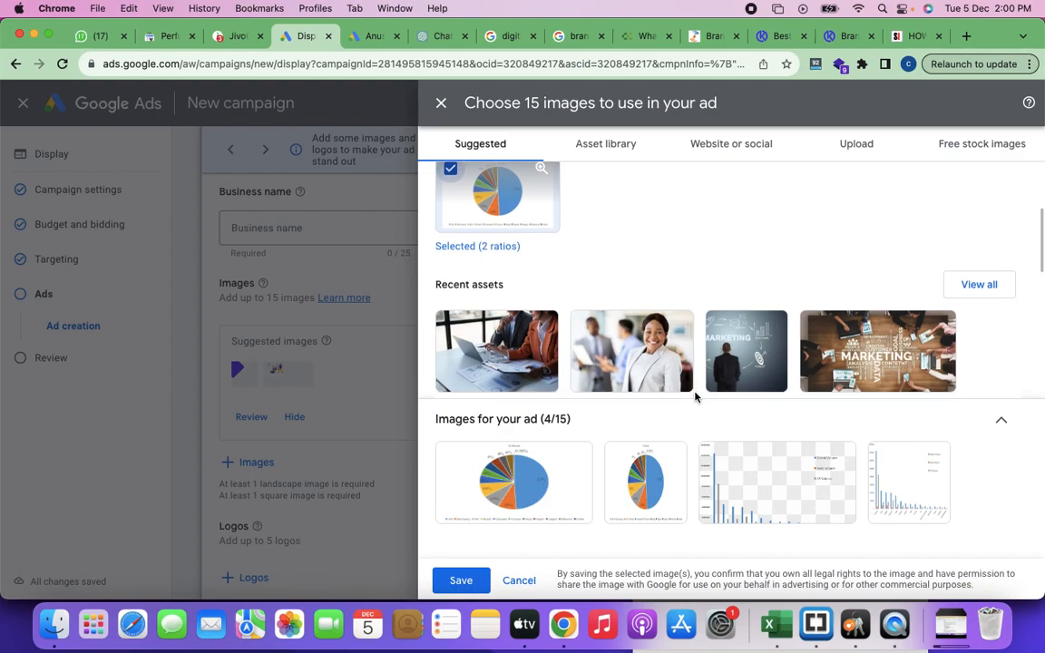
scroll(695, 396, down, 3)
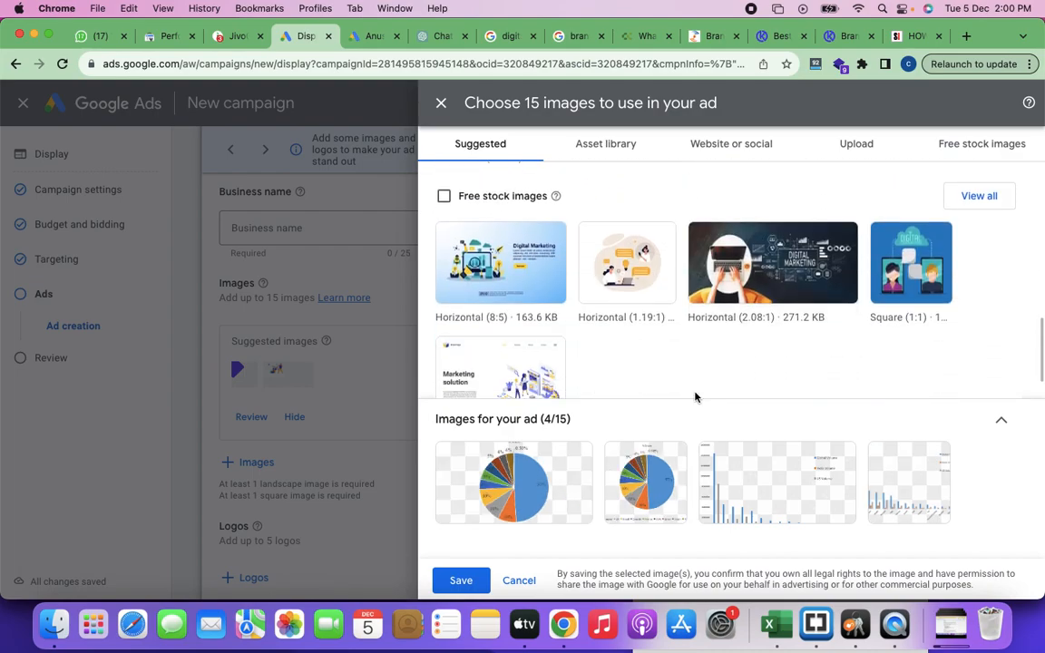
click(466, 243)
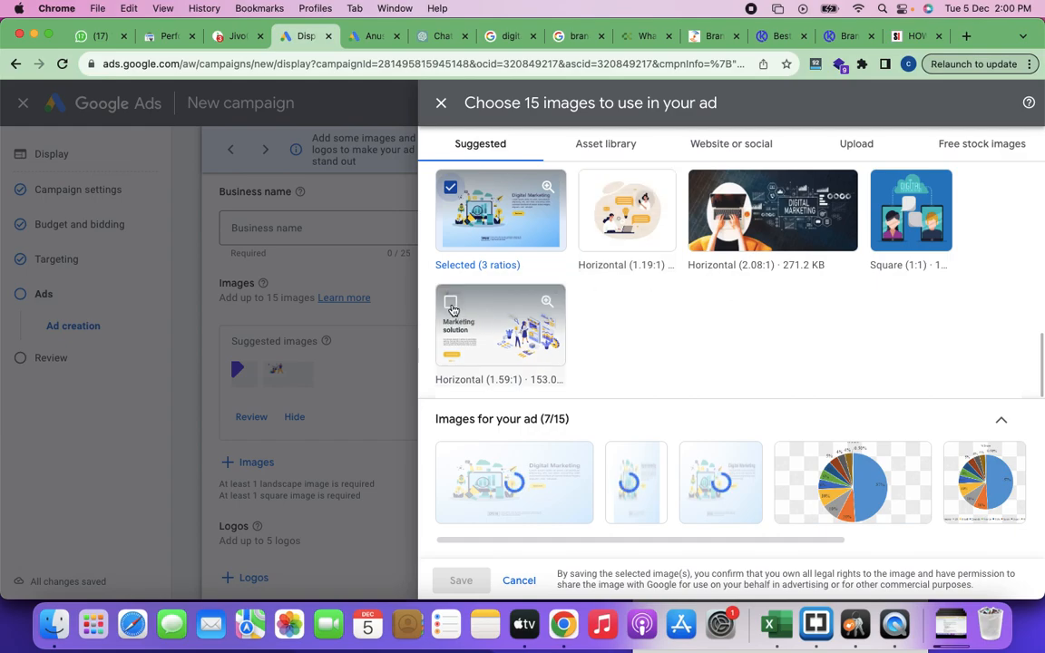
click(550, 337)
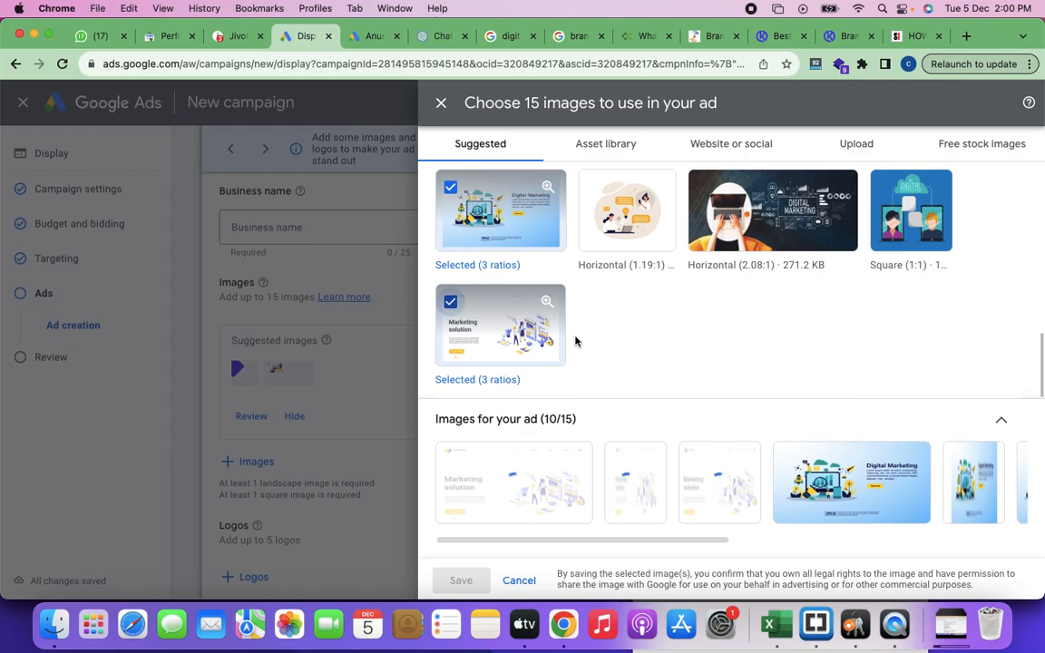
Step: Look over the suggested images, the website or social images and the free stock images available for the ad
scroll(575, 341, up, 2)
scroll(563, 343, down, 2)
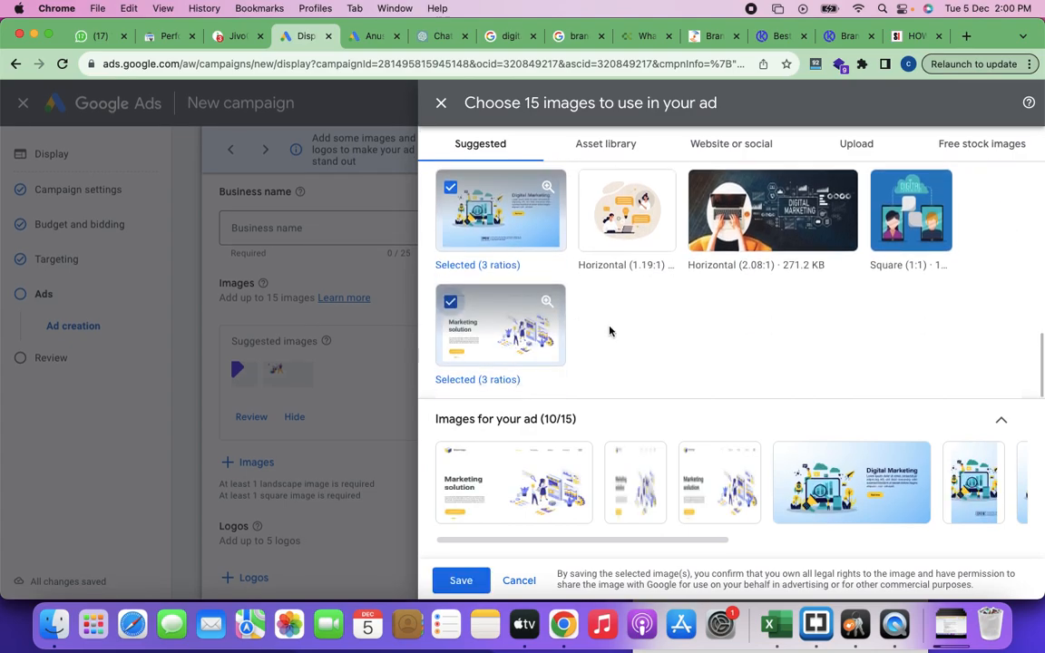
scroll(611, 331, up, 10)
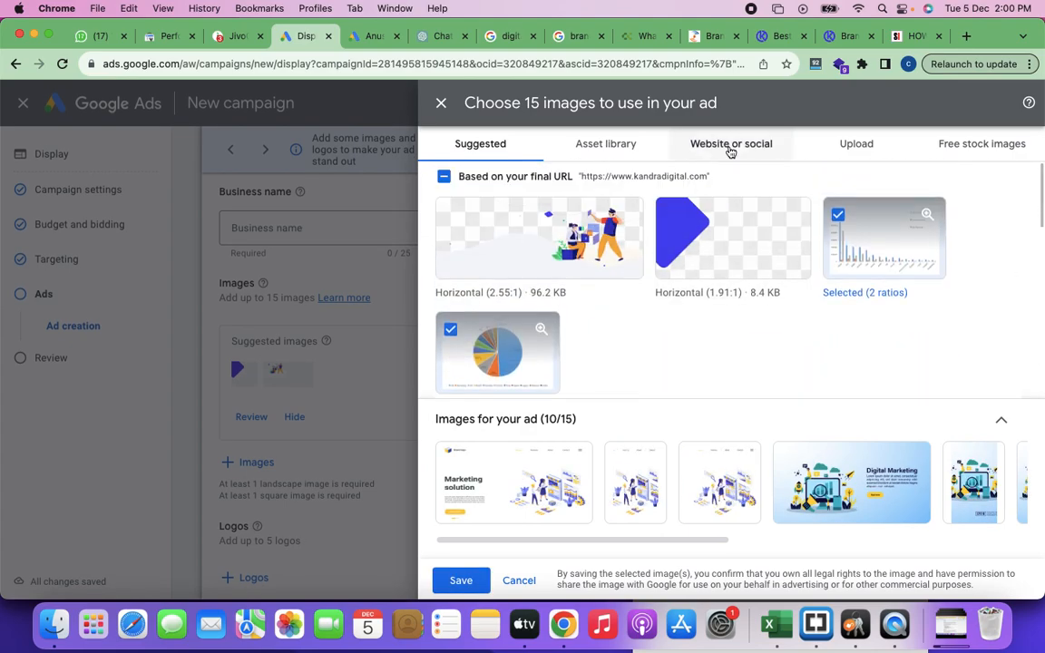
click(730, 147)
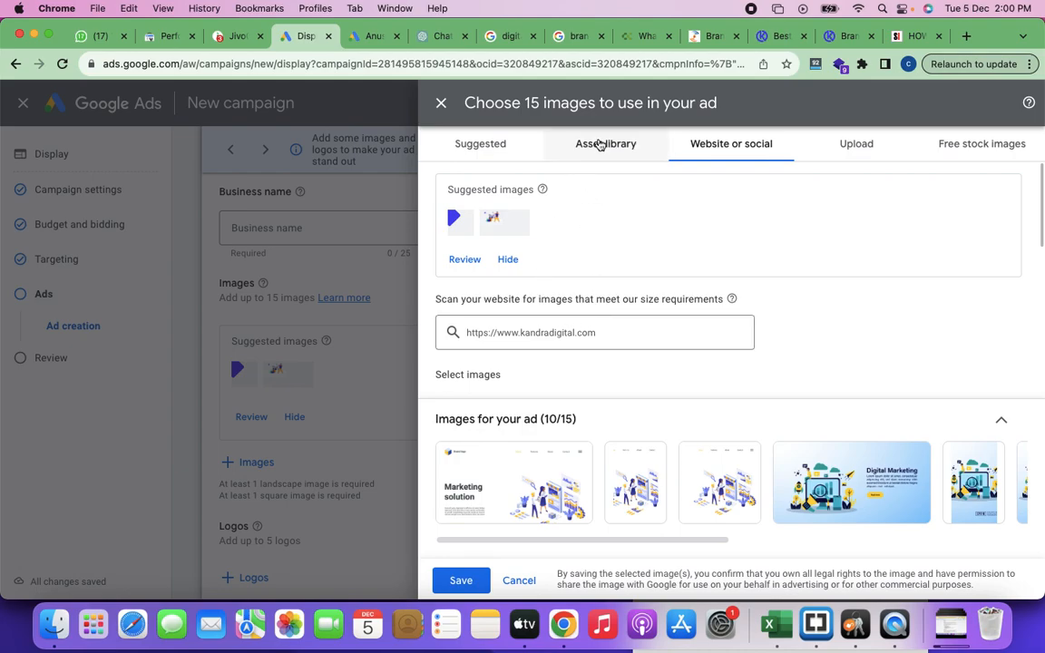
scroll(547, 329, down, 5)
scroll(546, 329, down, 4)
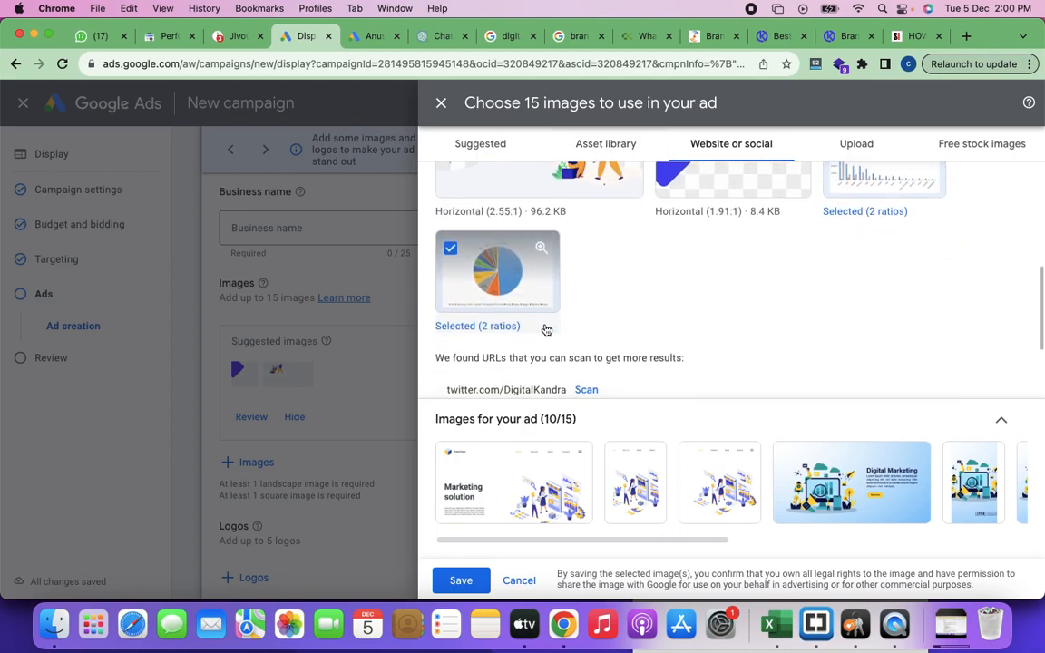
scroll(546, 329, up, 9)
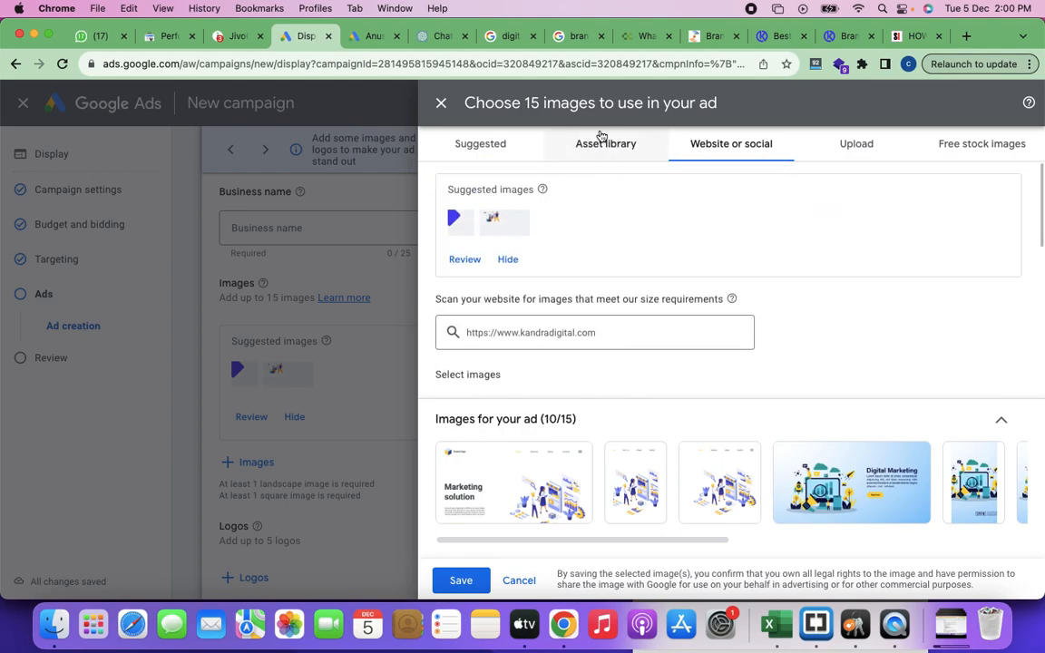
click(987, 146)
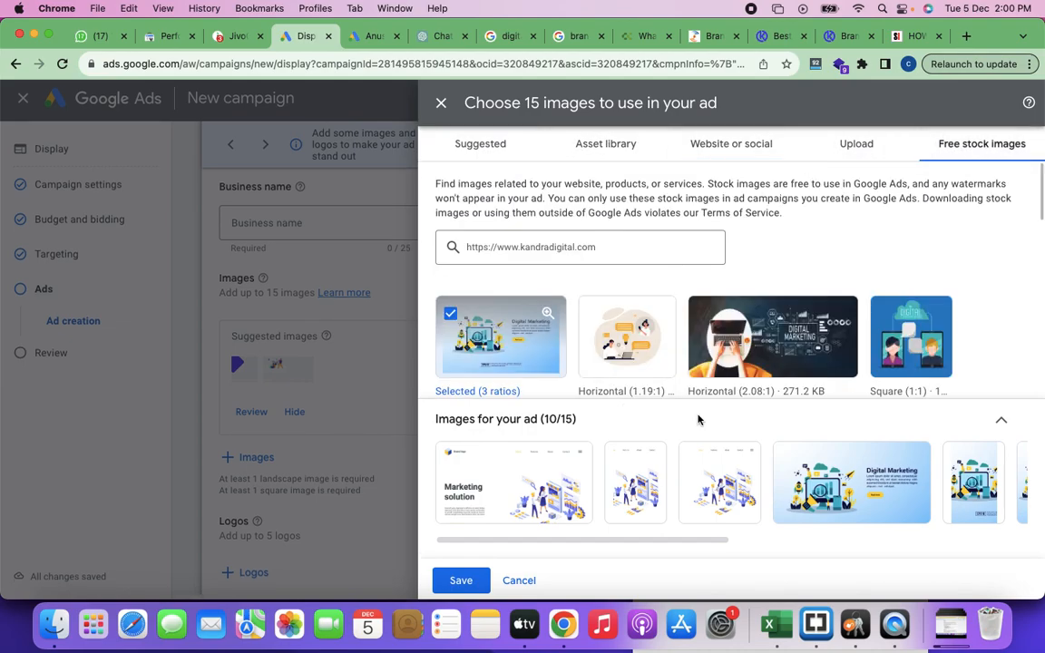
Step: Confirm the three crop ratios for the "Marketing solution" and "Digital Marketing" images, and save the ad's image selection
mouse_move(565, 485)
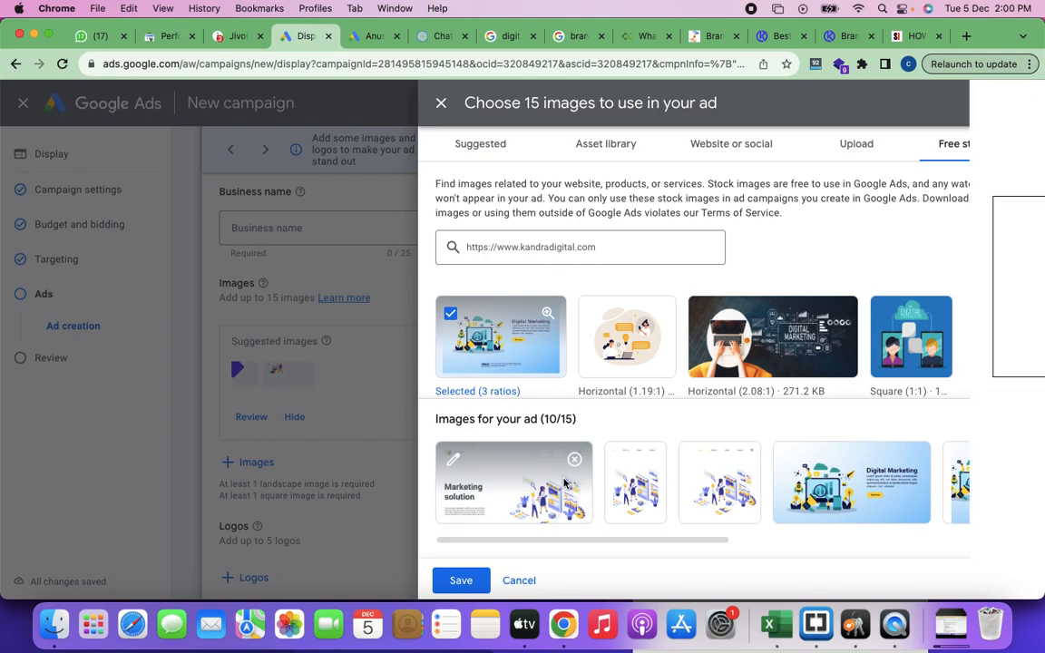
click(565, 485)
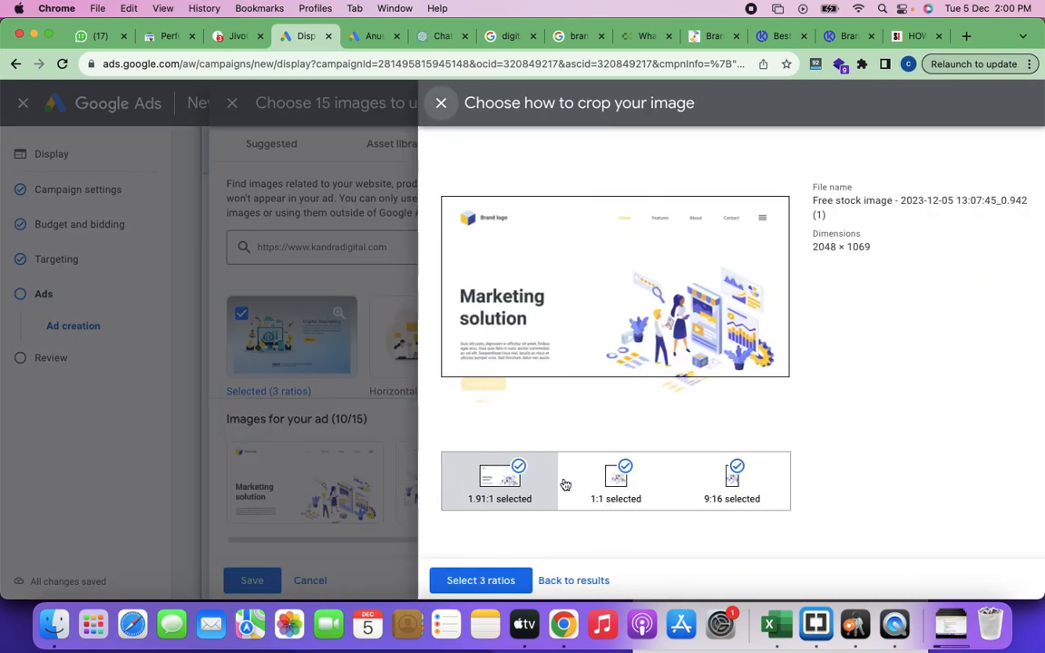
click(481, 581)
click(827, 494)
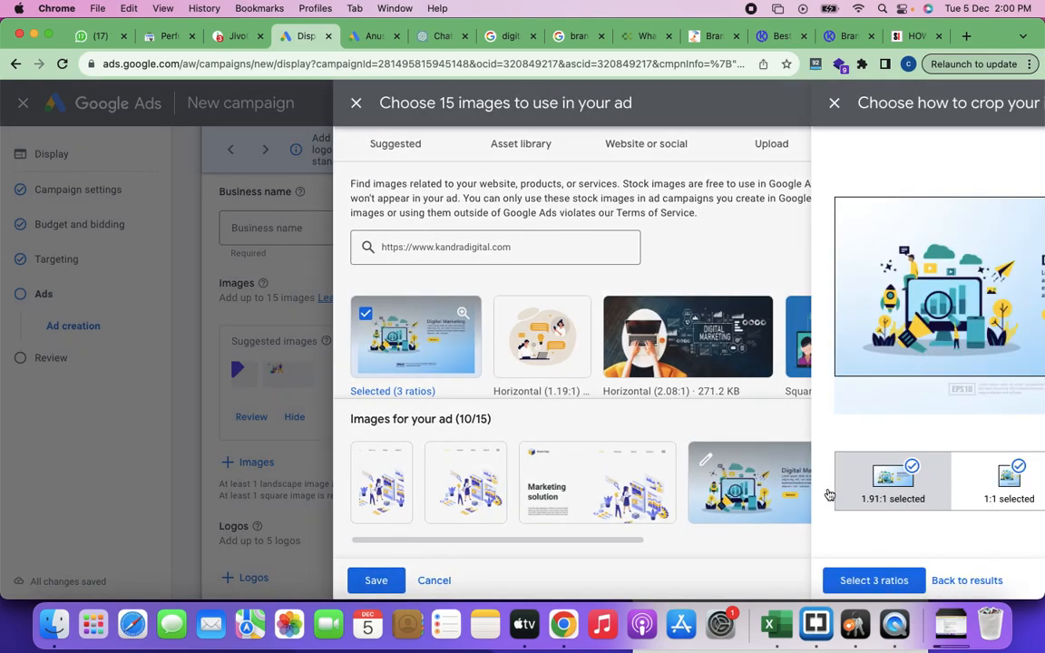
click(466, 588)
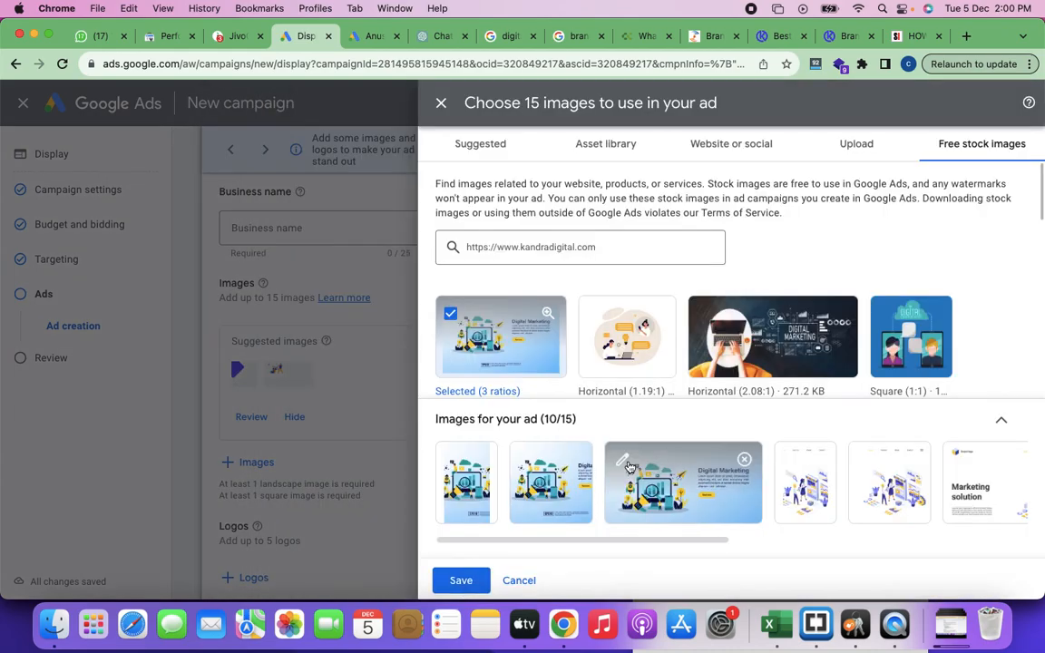
click(460, 581)
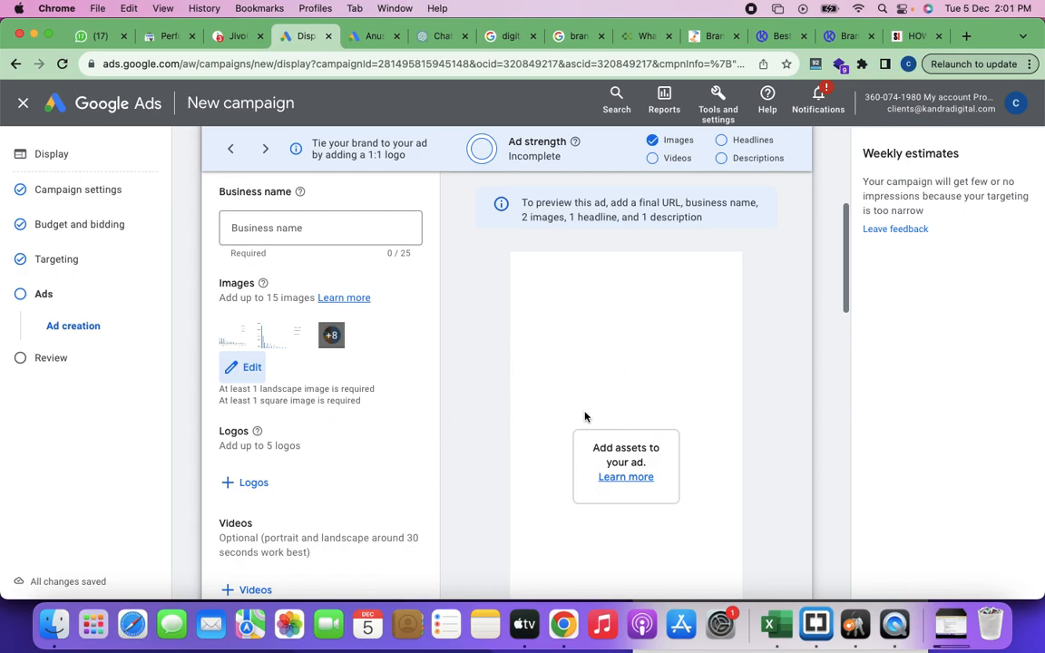
Step: Enter "KandraDigital" as the business name of the responsive display ad
scroll(585, 417, down, 5)
scroll(584, 416, up, 4)
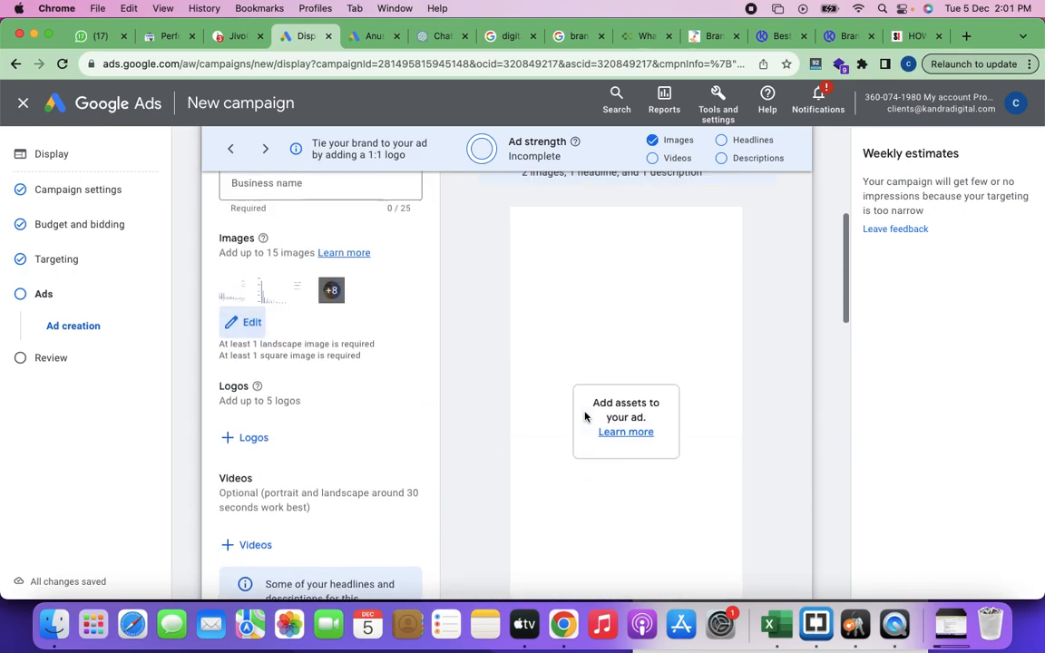
scroll(585, 417, up, 5)
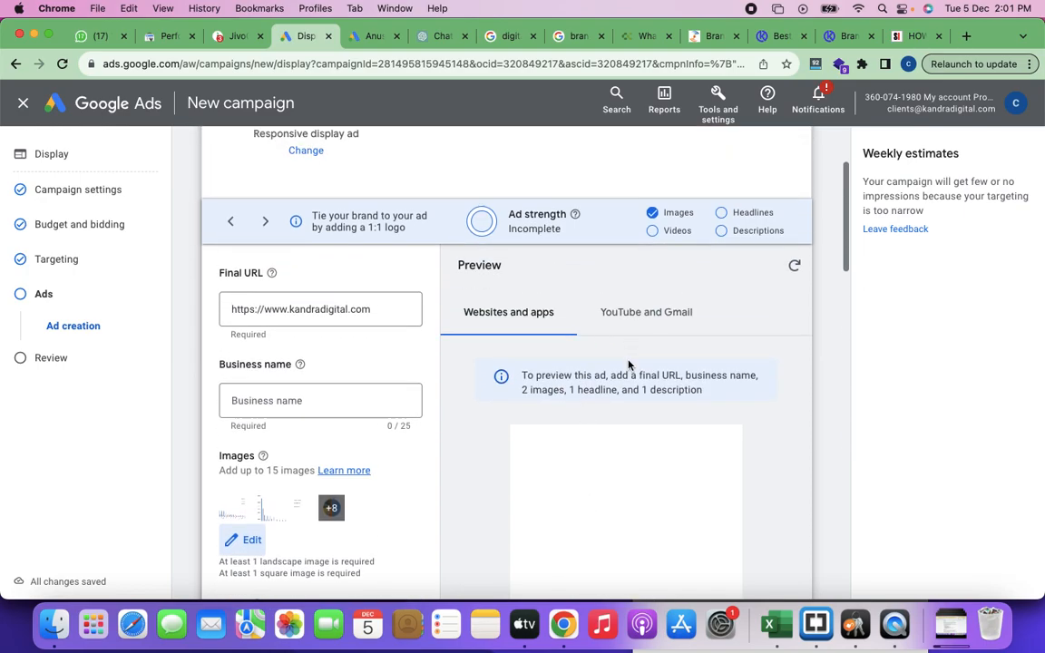
click(276, 400)
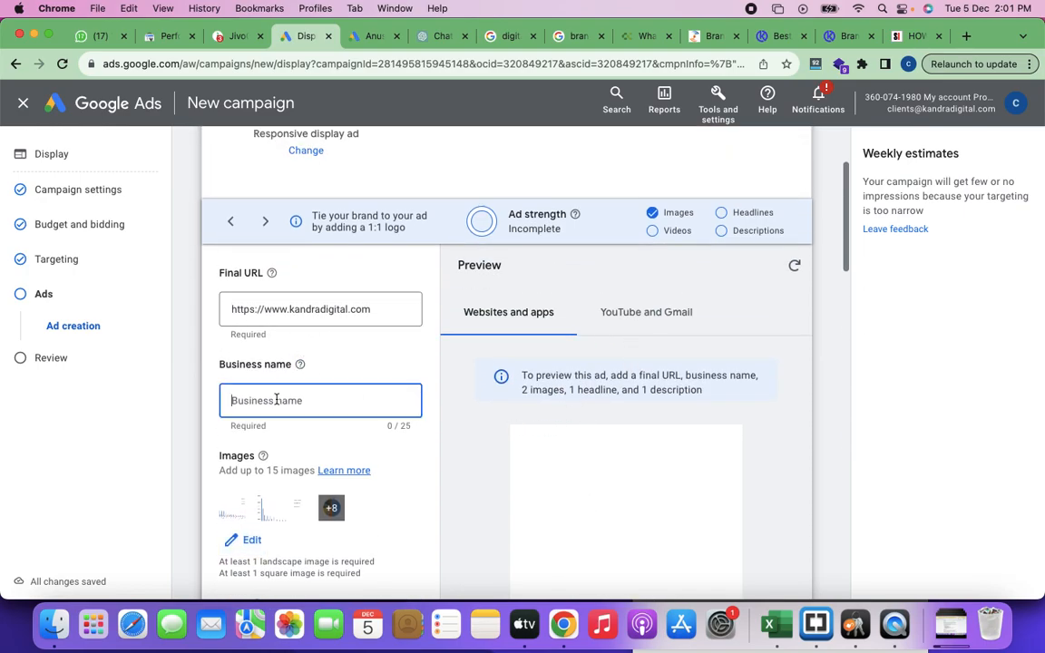
text(KaddraDigital)
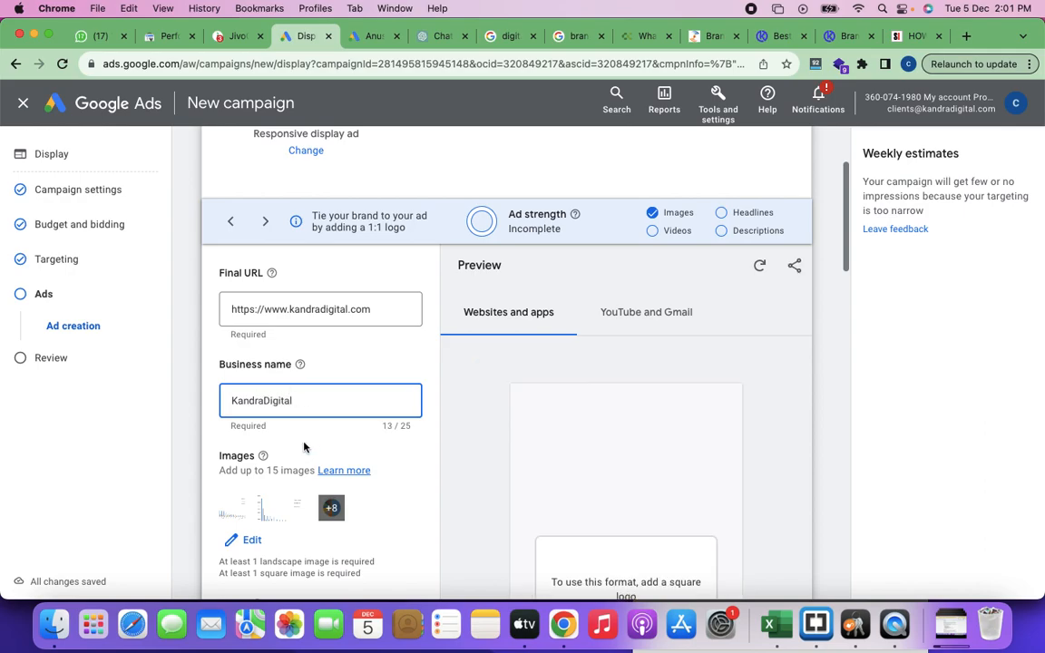
Step: Preview the ad in the website format that combines the pie chart image with its headline, description and business name
scroll(304, 446, down, 6)
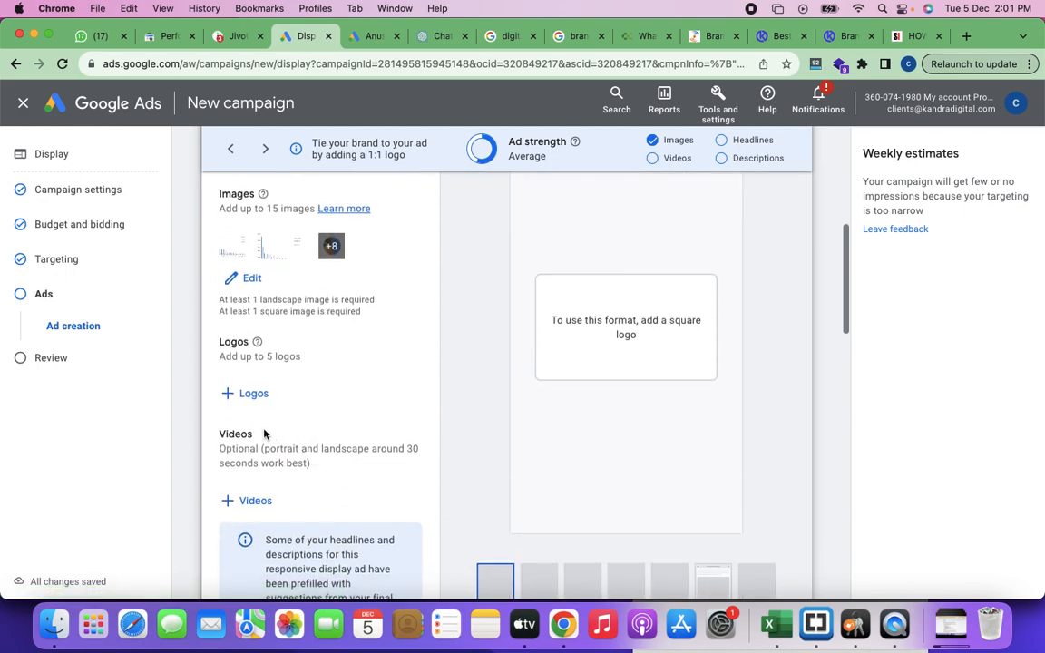
scroll(317, 420, down, 4)
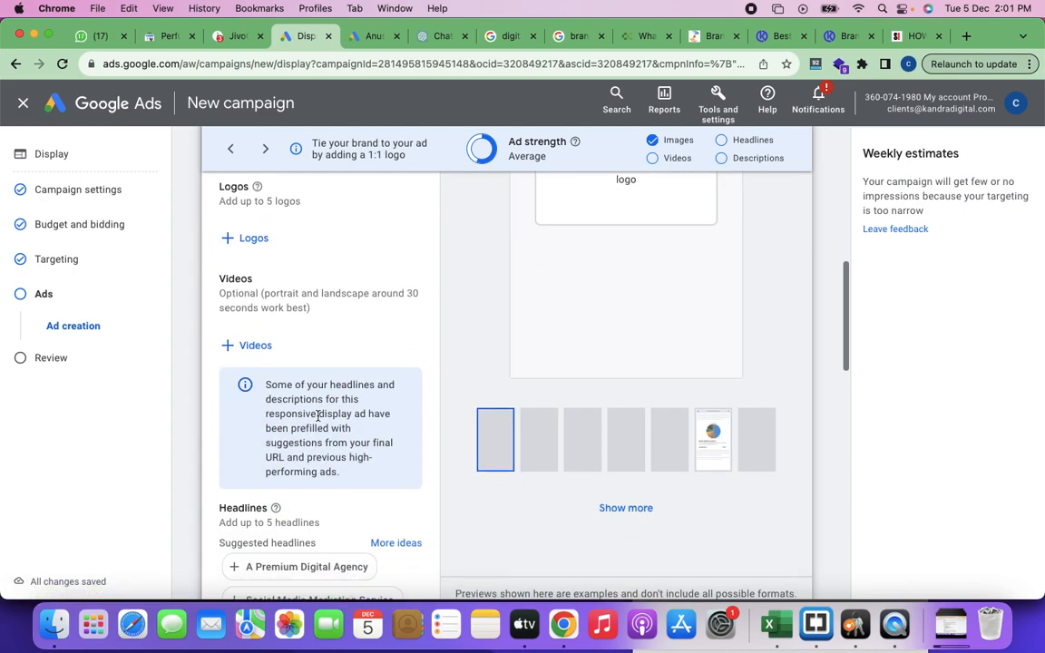
scroll(317, 417, up, 5)
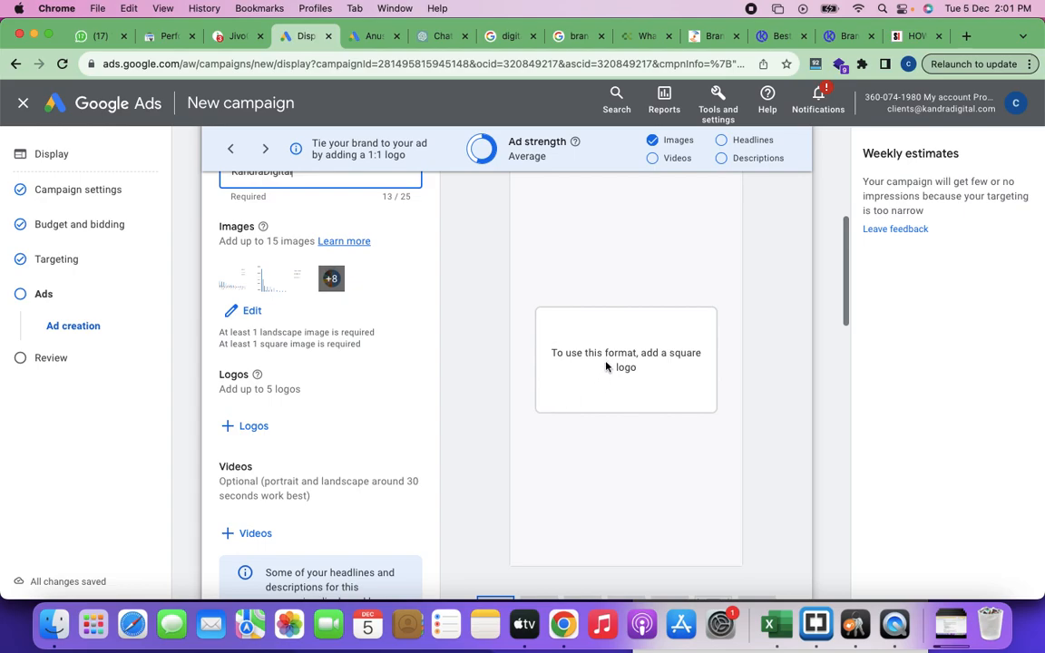
scroll(609, 381, up, 5)
scroll(608, 381, down, 9)
click(547, 435)
click(708, 444)
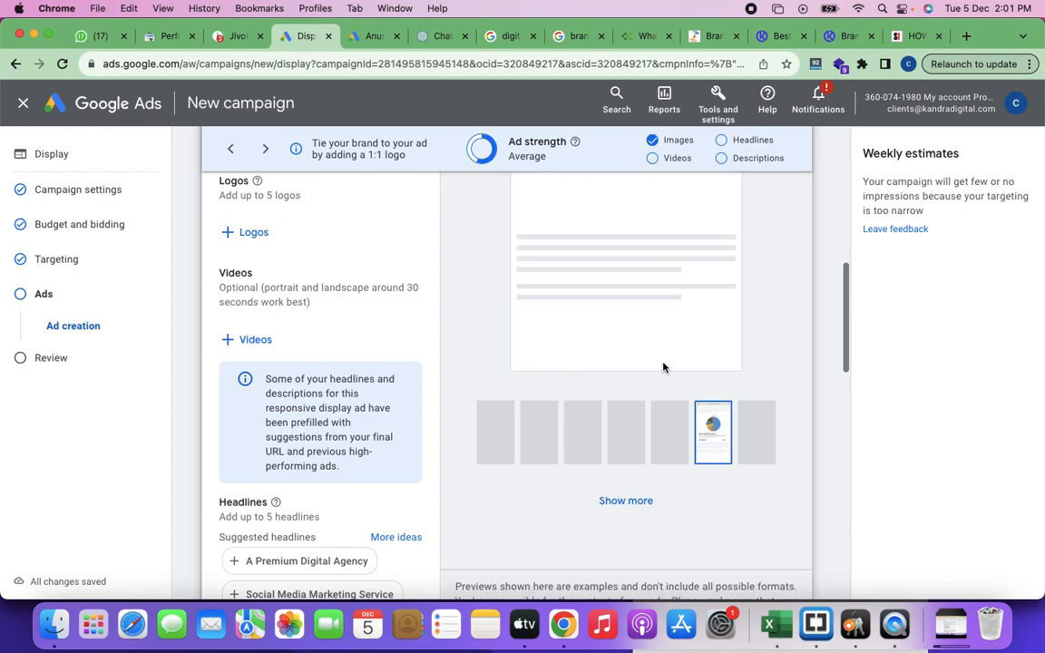
scroll(667, 311, up, 5)
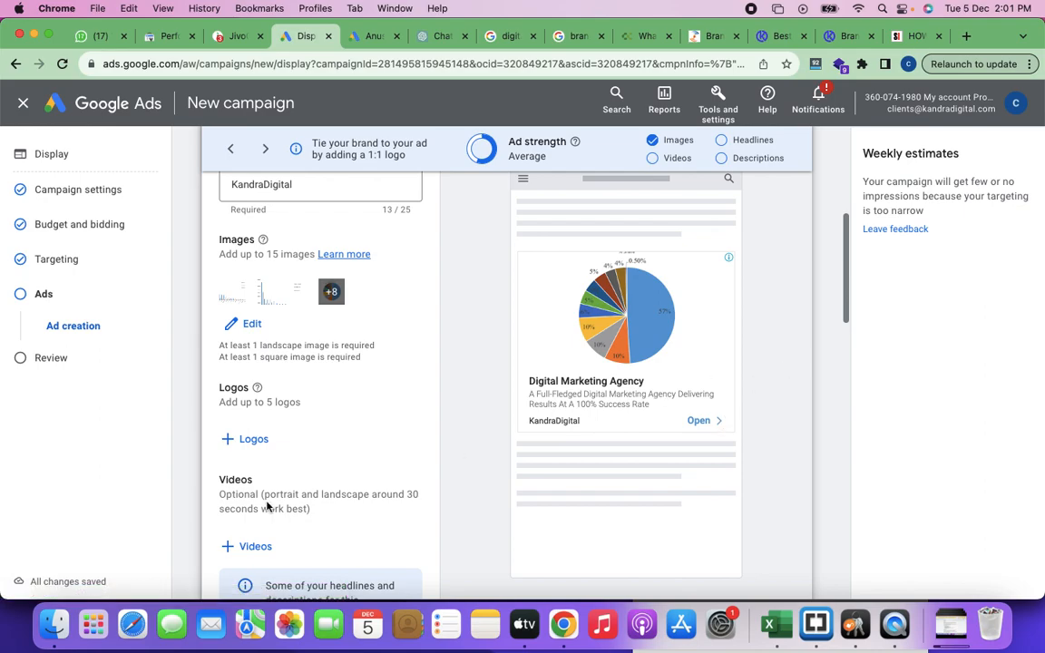
Step: Add the suggested description "Get A Holistic Content Strategy To Drive Sales To Your Business" to the ad
scroll(268, 506, down, 10)
scroll(268, 506, down, 5)
click(284, 406)
scroll(289, 479, down, 4)
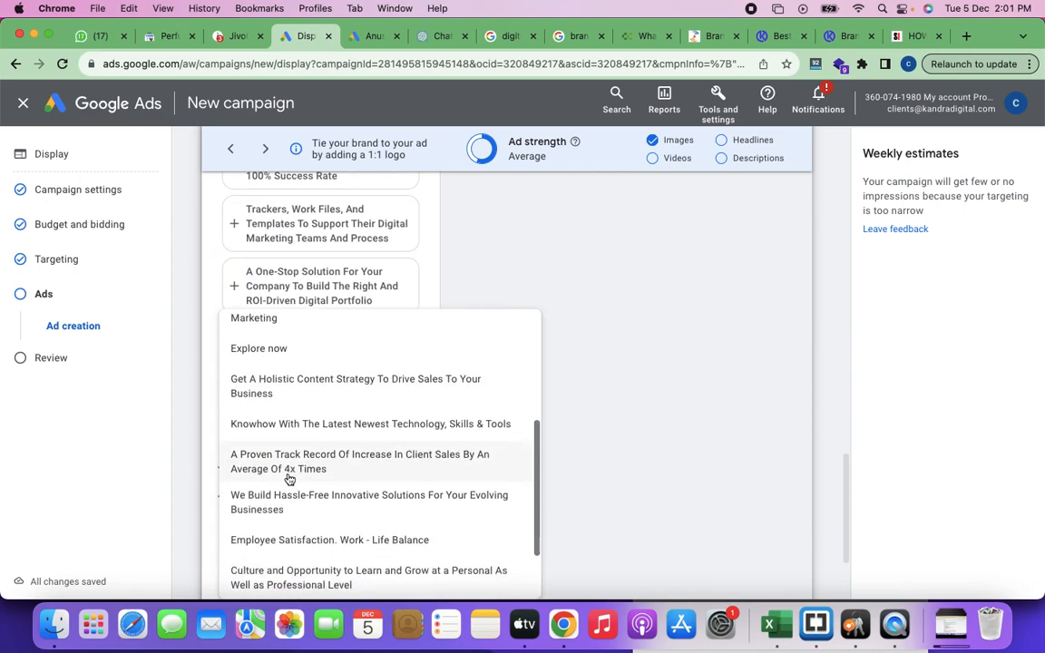
click(293, 358)
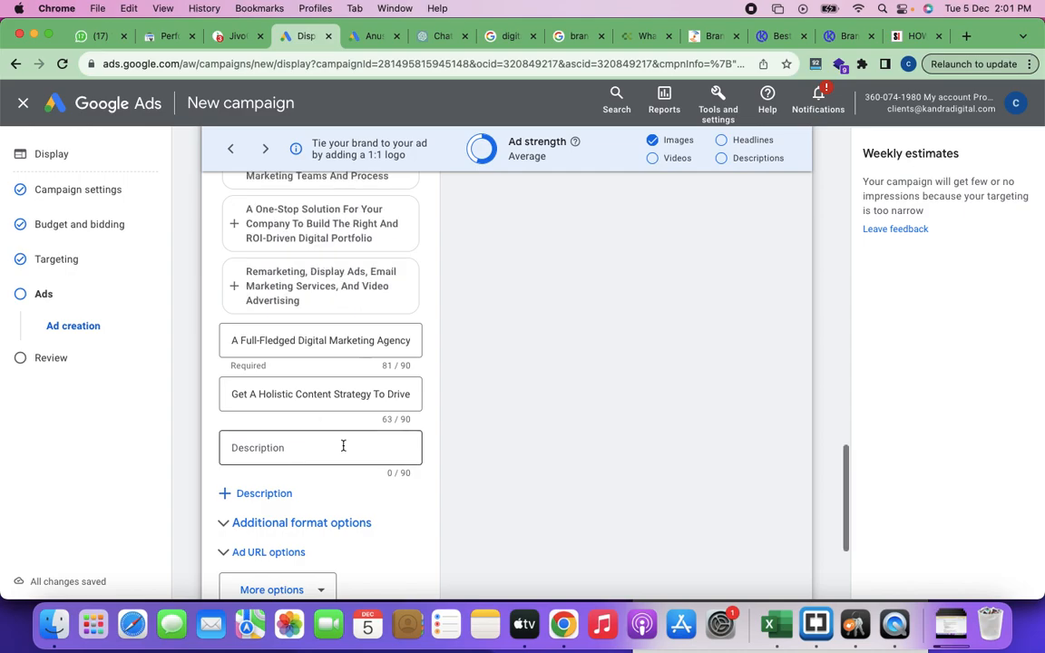
Step: Add the suggested description "Trackers, Work Files, And Templates To Support Their Digital Marketing Teams And Process" as the third description
scroll(343, 443, down, 3)
click(273, 361)
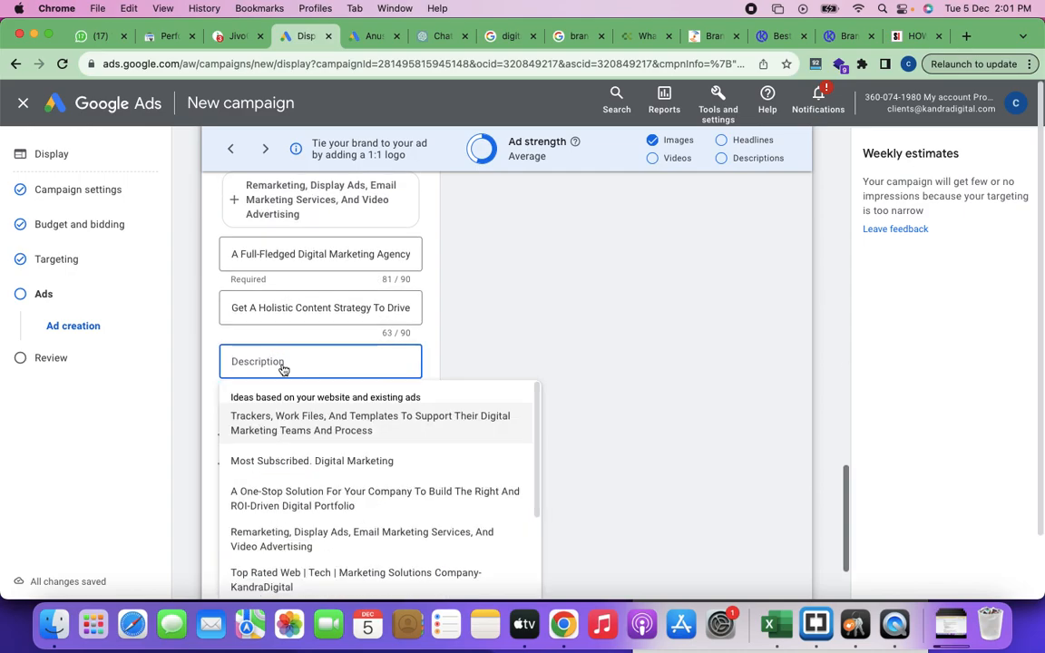
click(281, 367)
scroll(304, 438, down, 3)
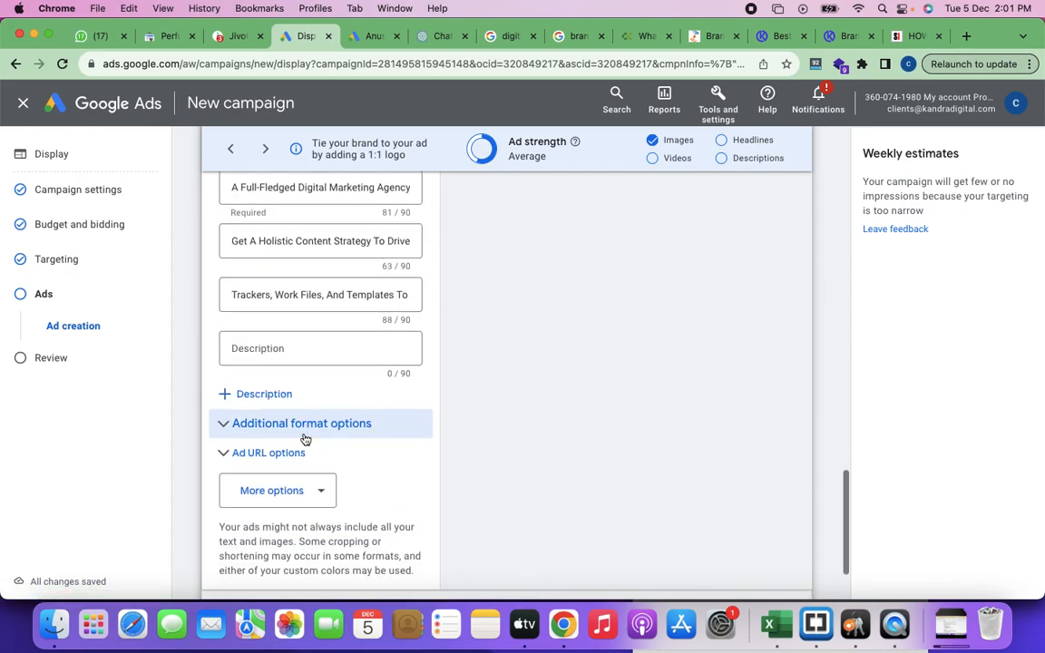
scroll(299, 424, down, 2)
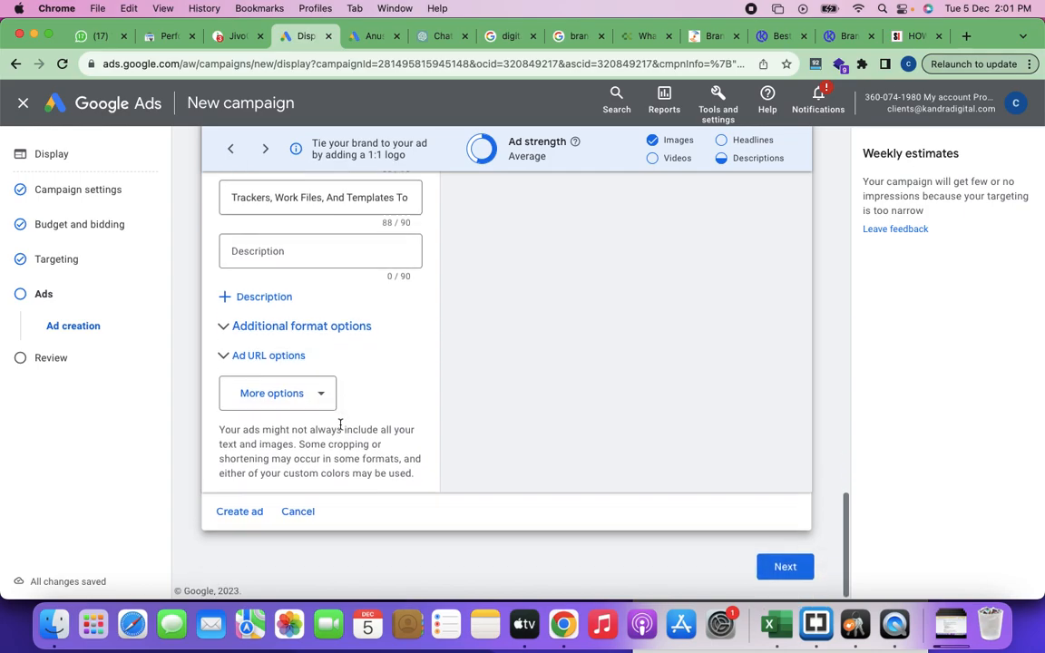
Step: Add the suggested headlines "Social Media Marketing Service" and "A Premium Digital Agency" to the ad
scroll(336, 364, up, 10)
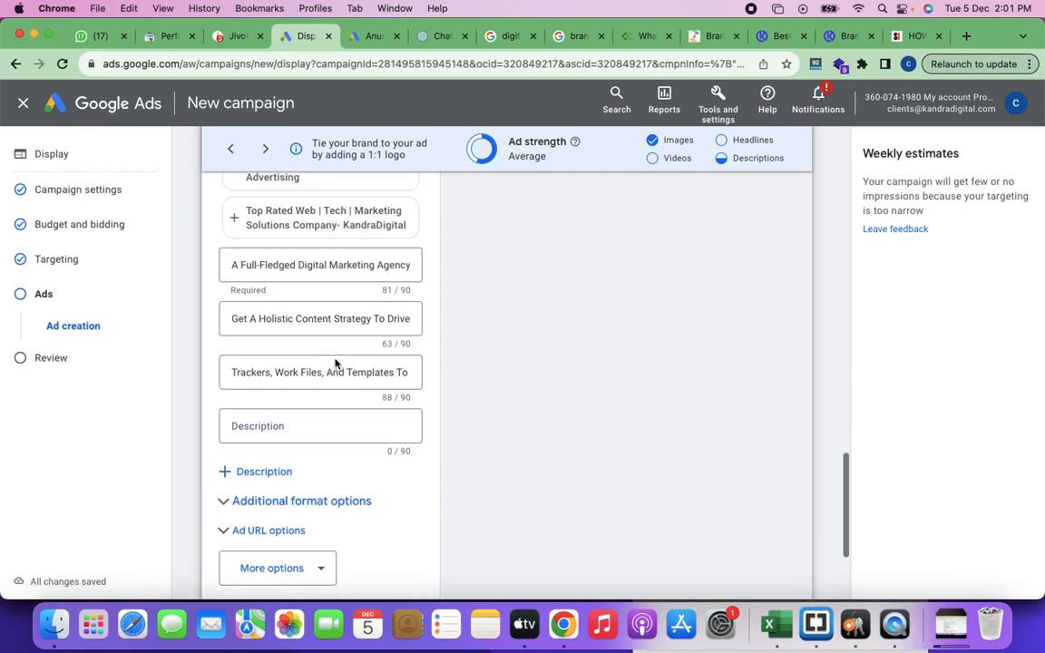
click(313, 365)
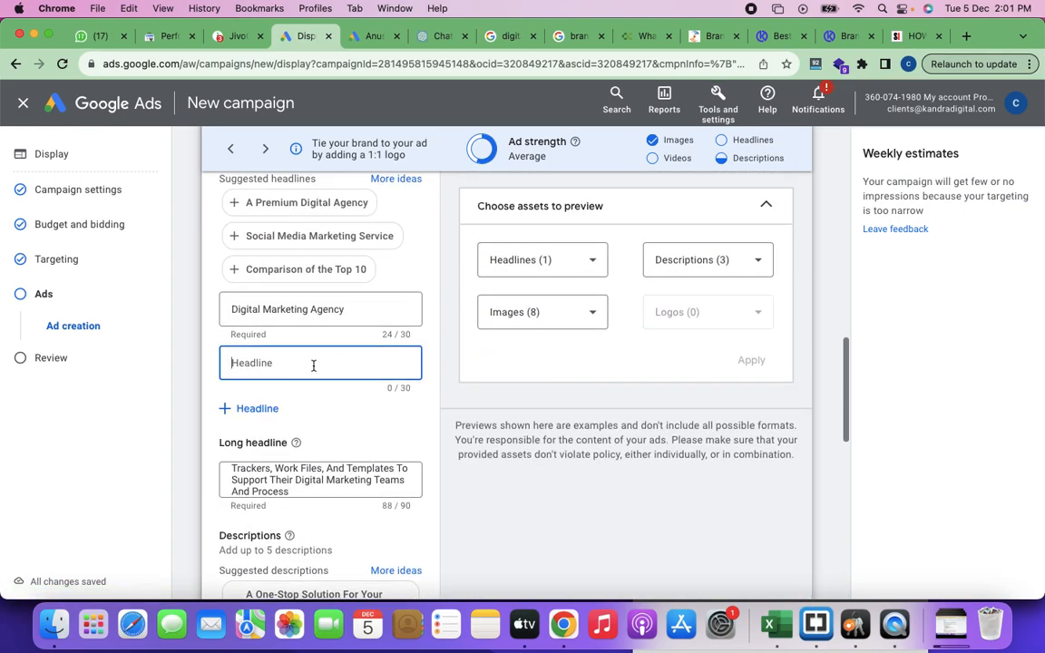
click(313, 366)
click(281, 415)
click(281, 414)
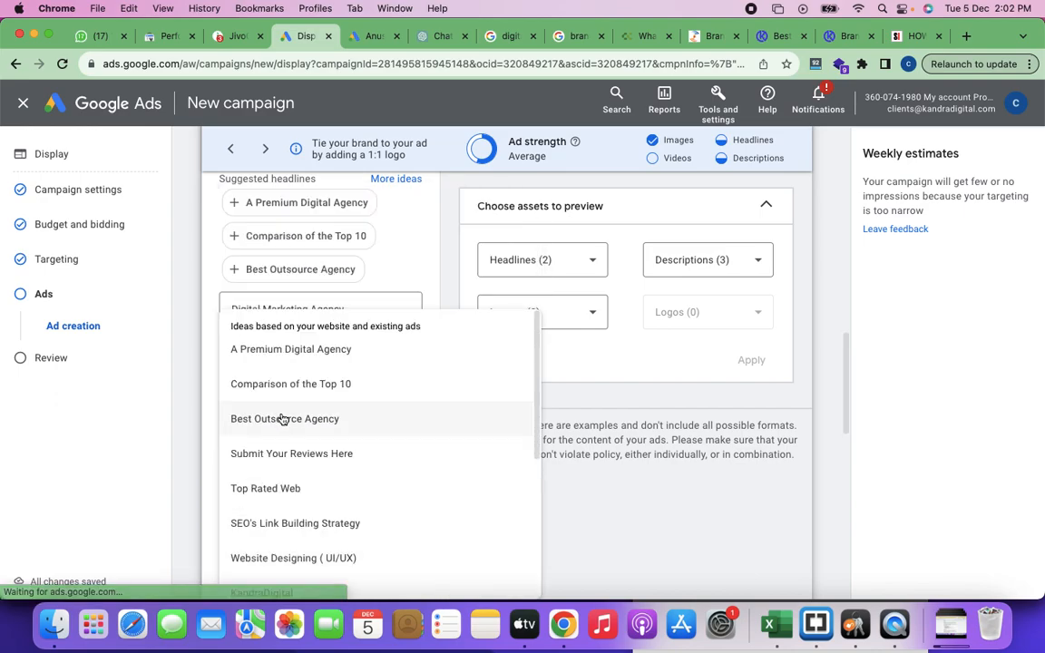
click(319, 354)
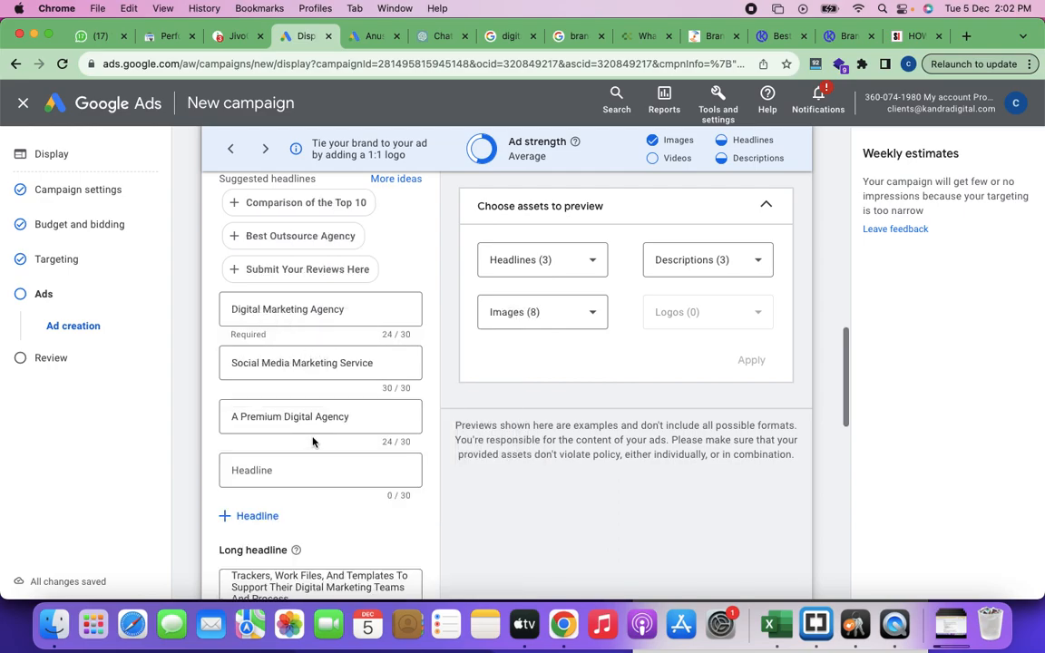
Step: Fill the remaining two headlines with the suggestions "SEO's Link Building Strategy" and "Submit Your Reviews Here"
click(248, 469)
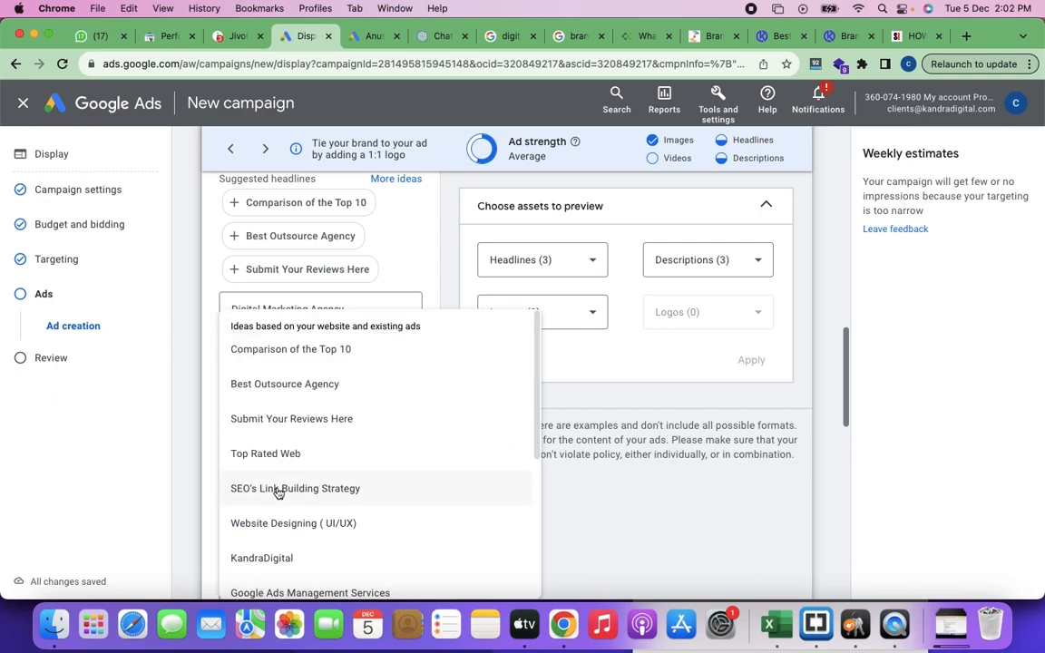
click(278, 490)
scroll(336, 498, down, 3)
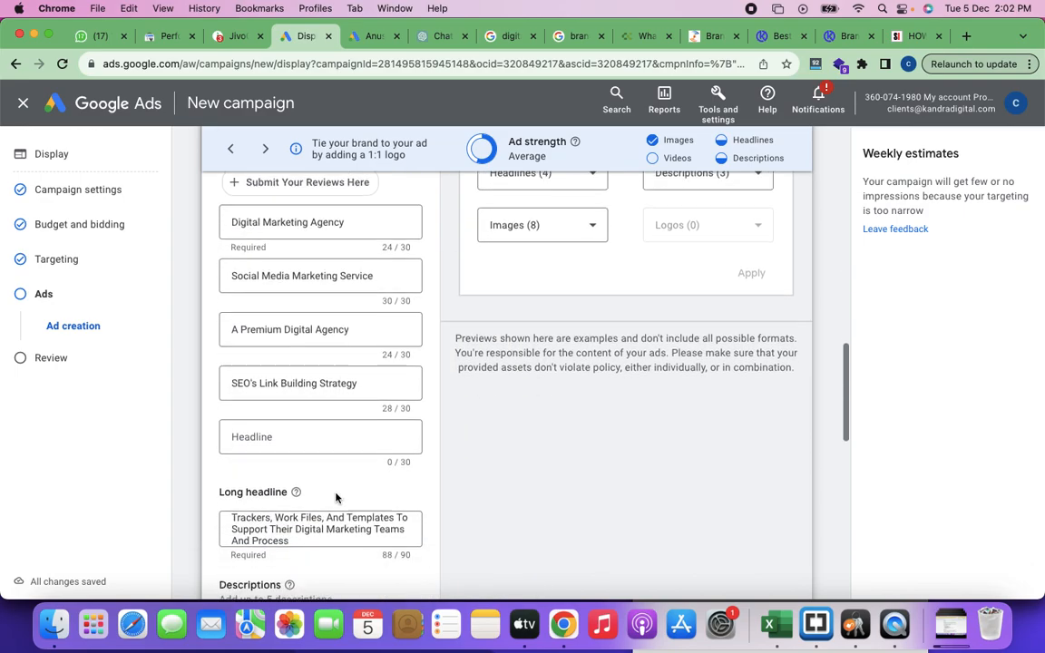
click(268, 380)
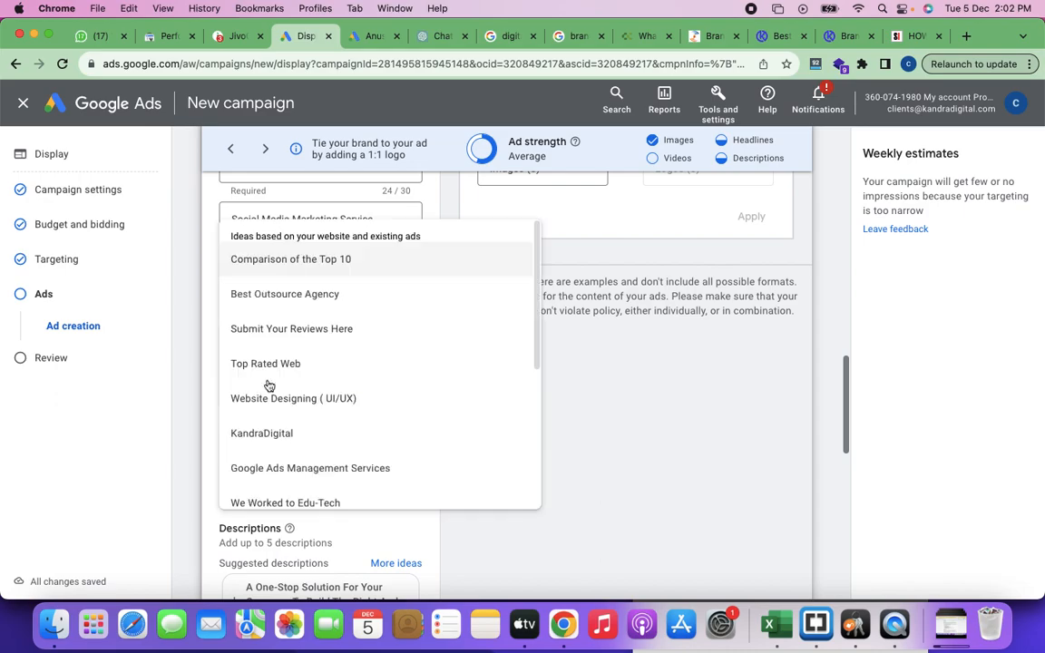
click(279, 421)
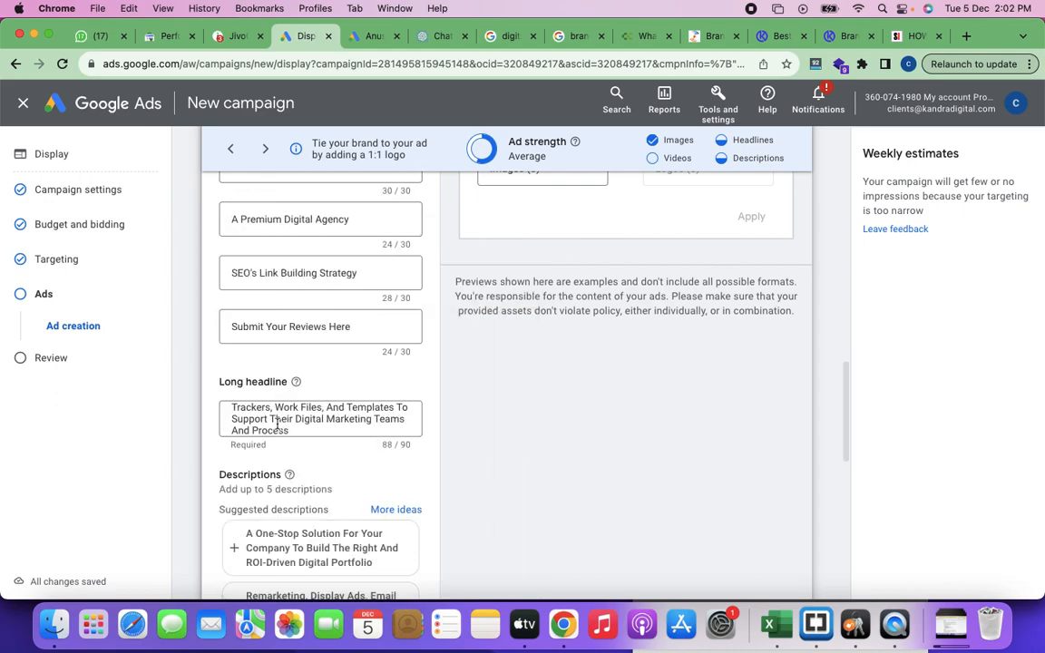
Step: Review the ad's preview, images, logos, videos, headlines, long headline and descriptions down to the end of the form
scroll(612, 396, up, 6)
scroll(612, 395, up, 5)
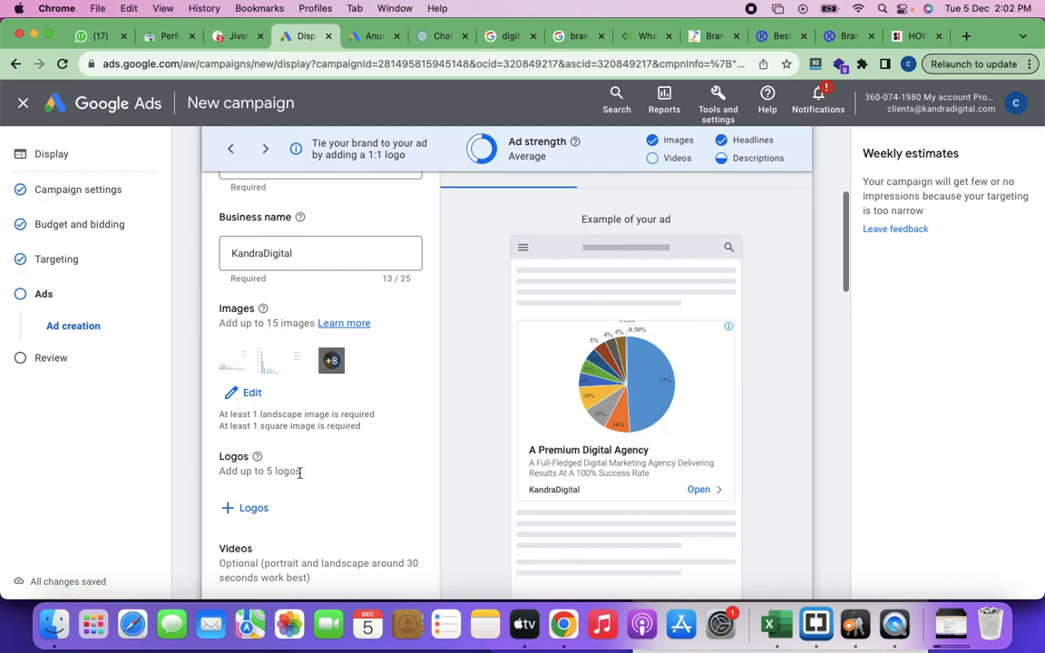
scroll(299, 473, down, 3)
scroll(319, 494, down, 10)
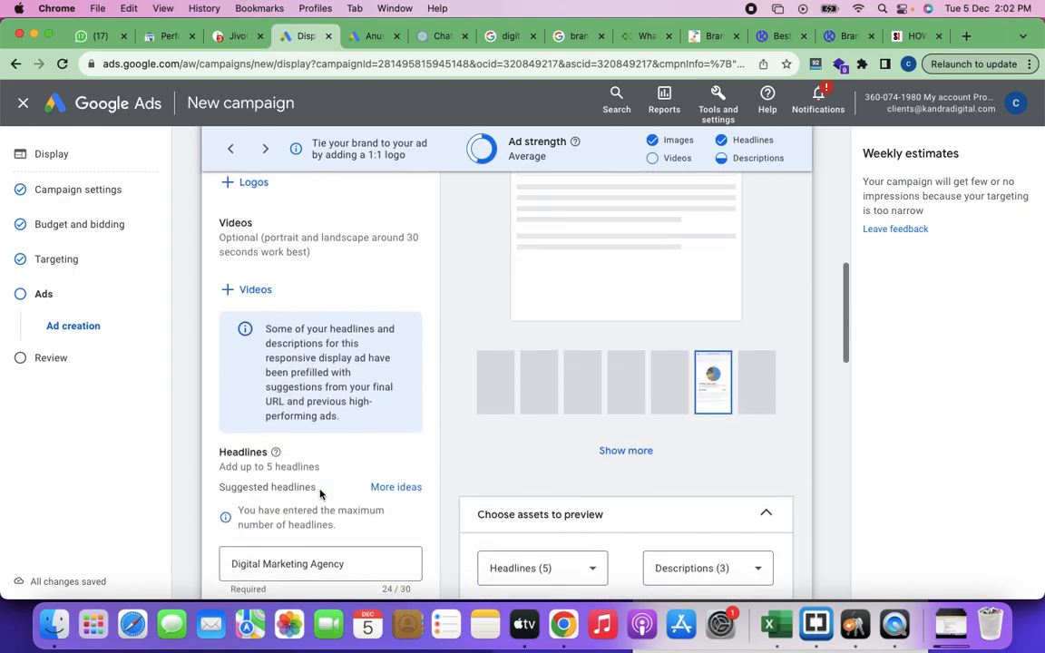
scroll(535, 377, up, 9)
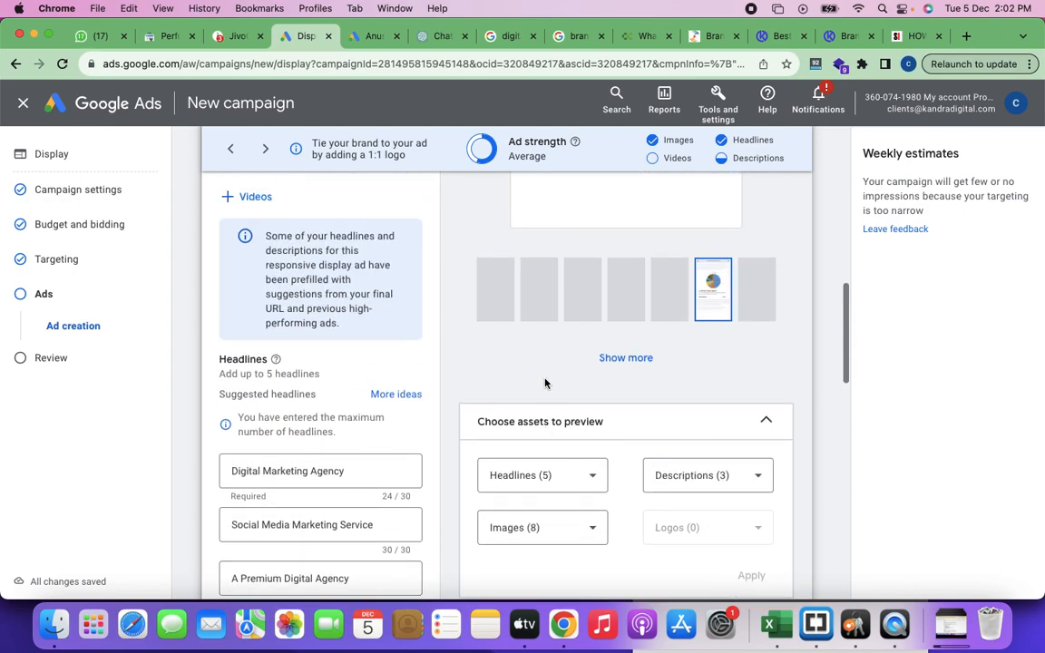
scroll(640, 409, up, 1)
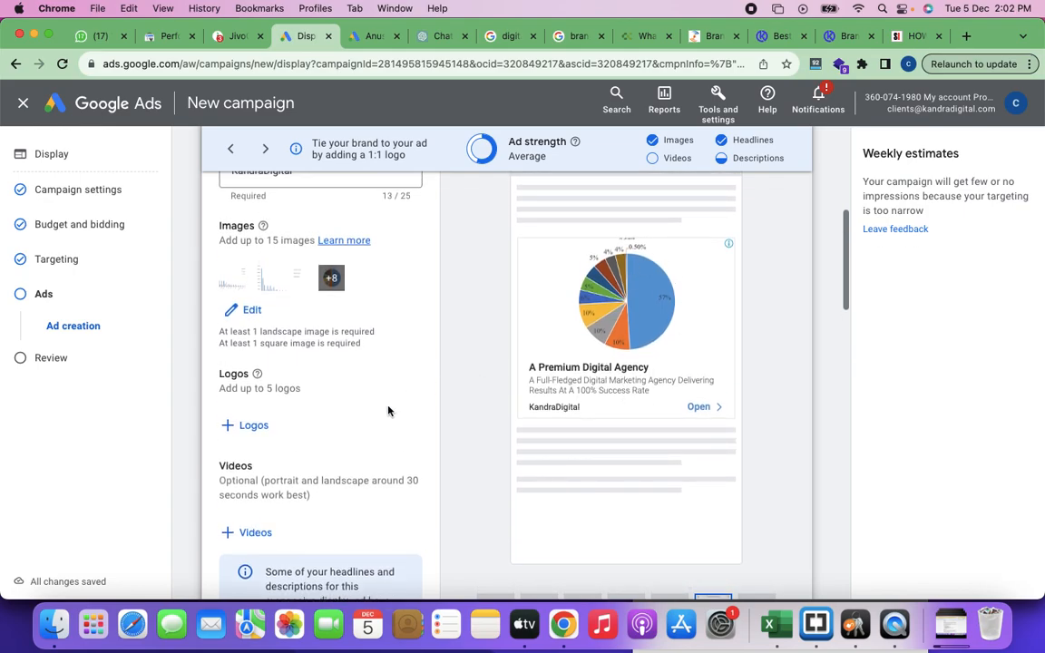
scroll(298, 432, down, 10)
scroll(299, 432, up, 6)
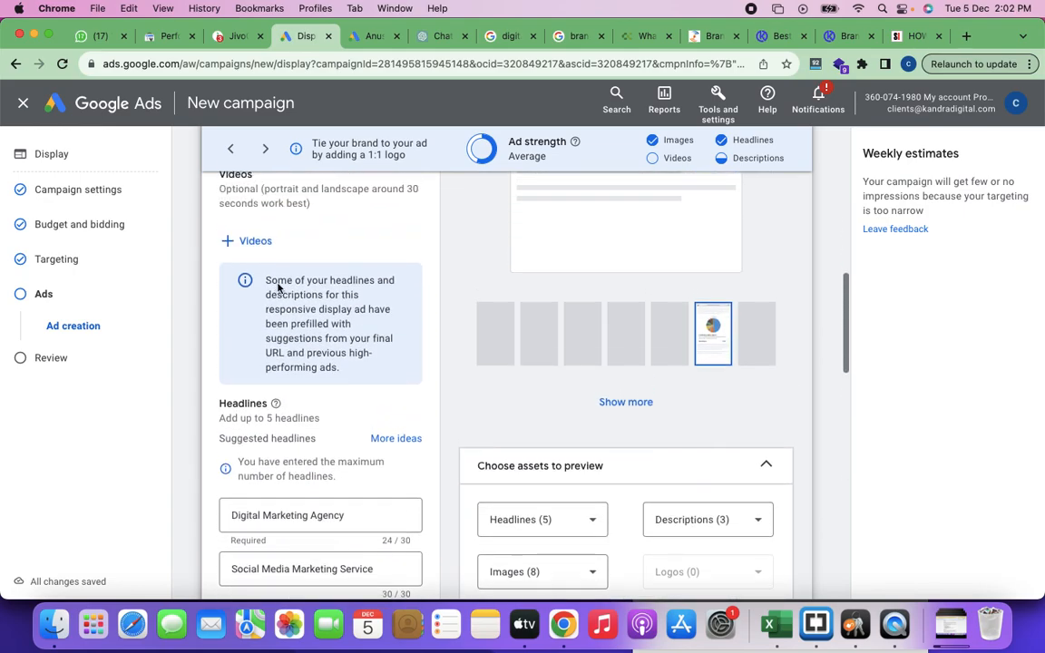
scroll(279, 288, up, 3)
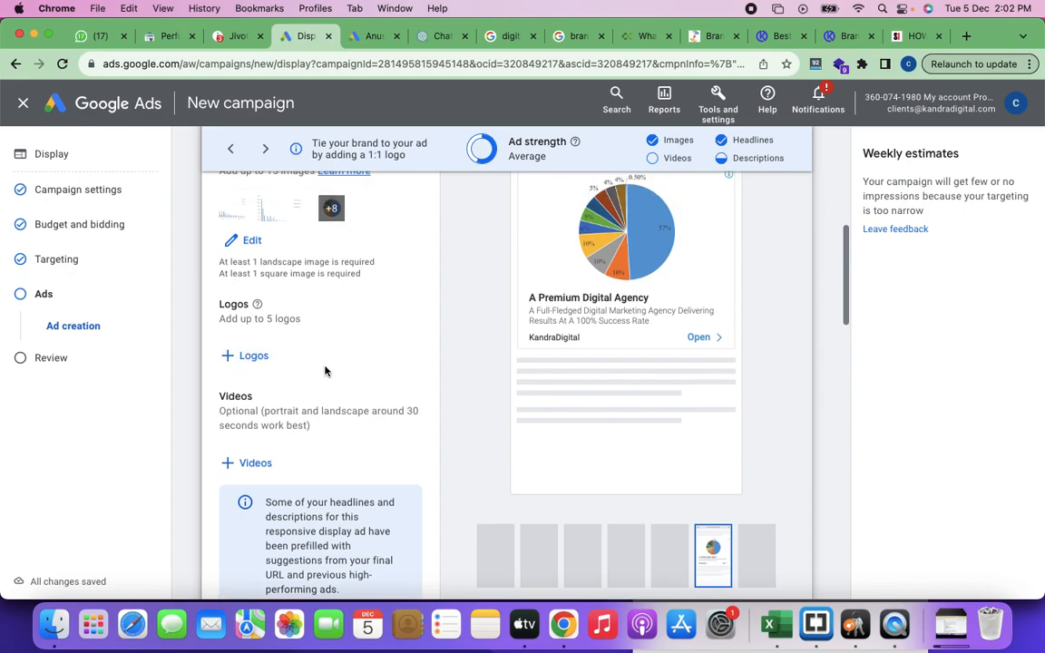
scroll(300, 399, down, 20)
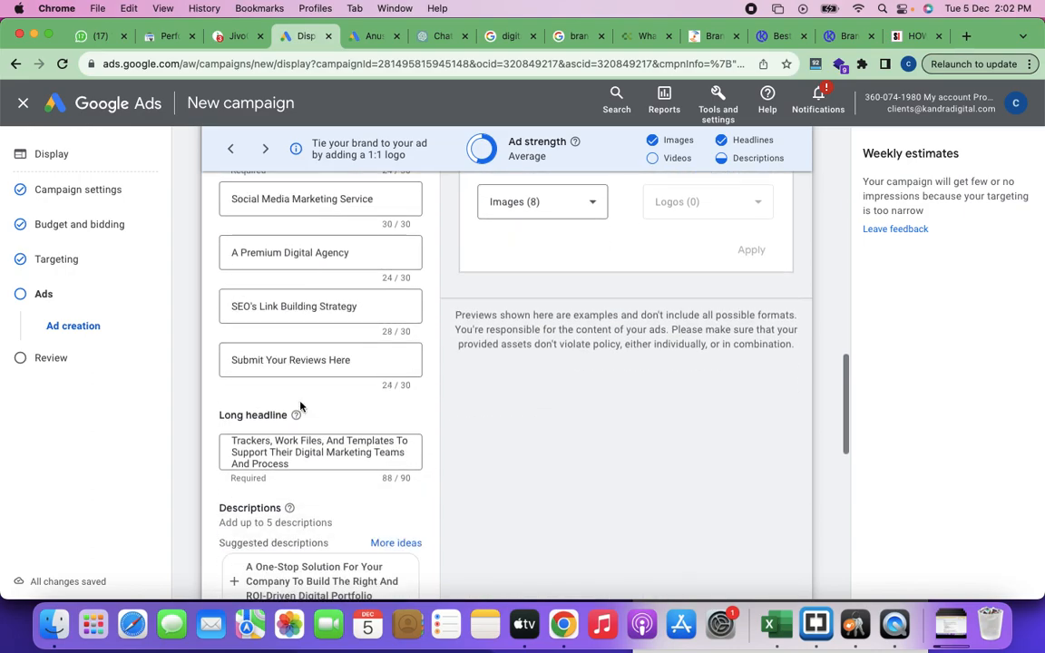
scroll(301, 406, down, 10)
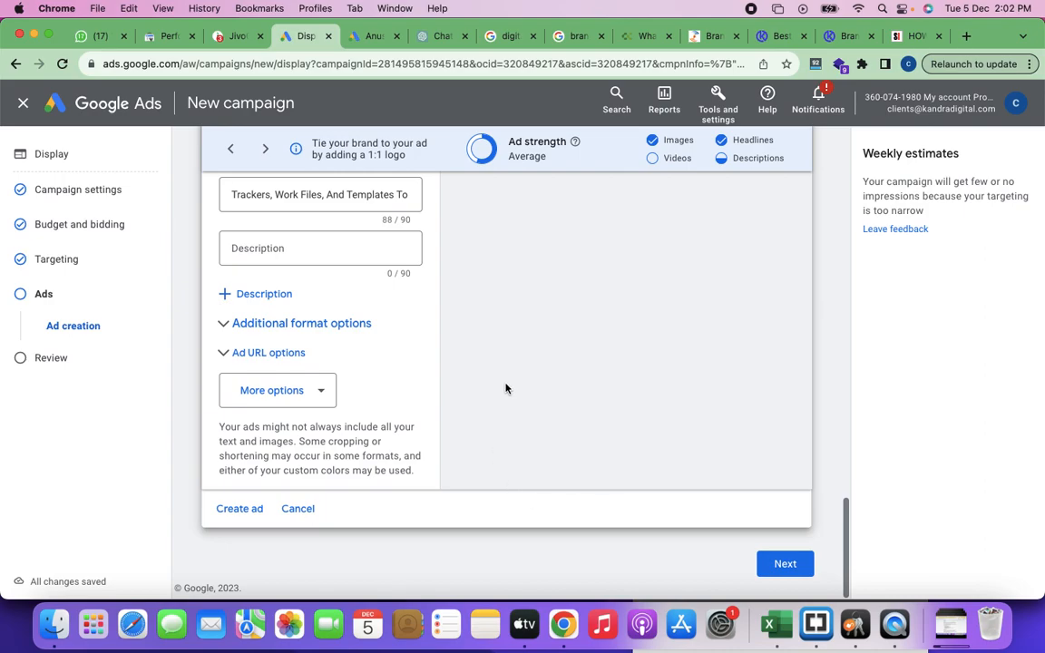
Step: Open the video picker for the responsive display ad and switch it to searching YouTube
scroll(506, 388, up, 20)
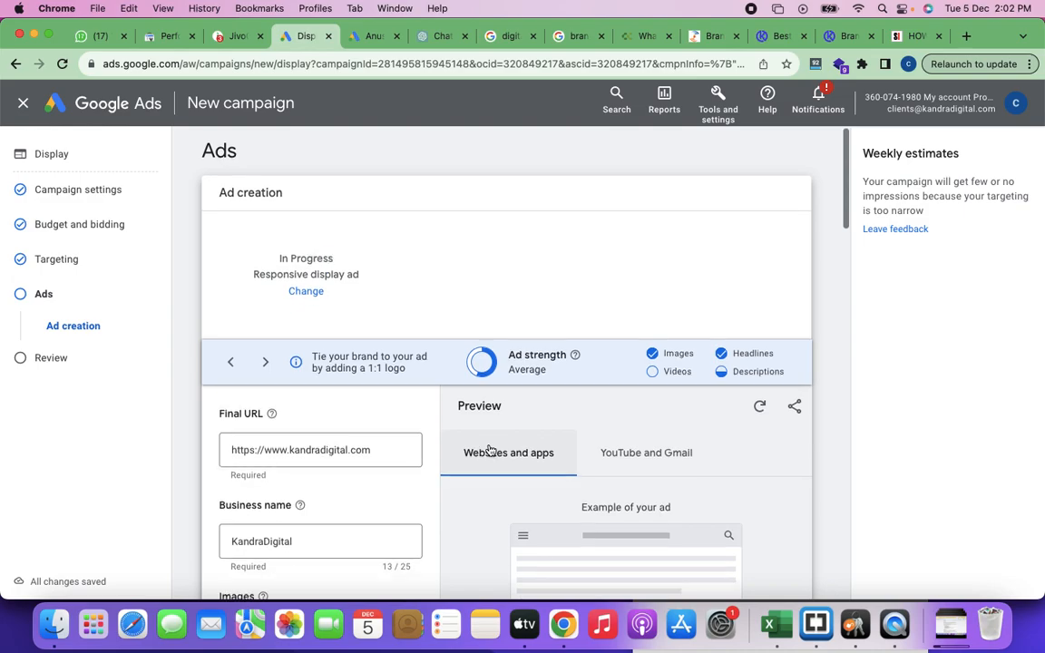
scroll(488, 449, down, 5)
scroll(489, 450, down, 1)
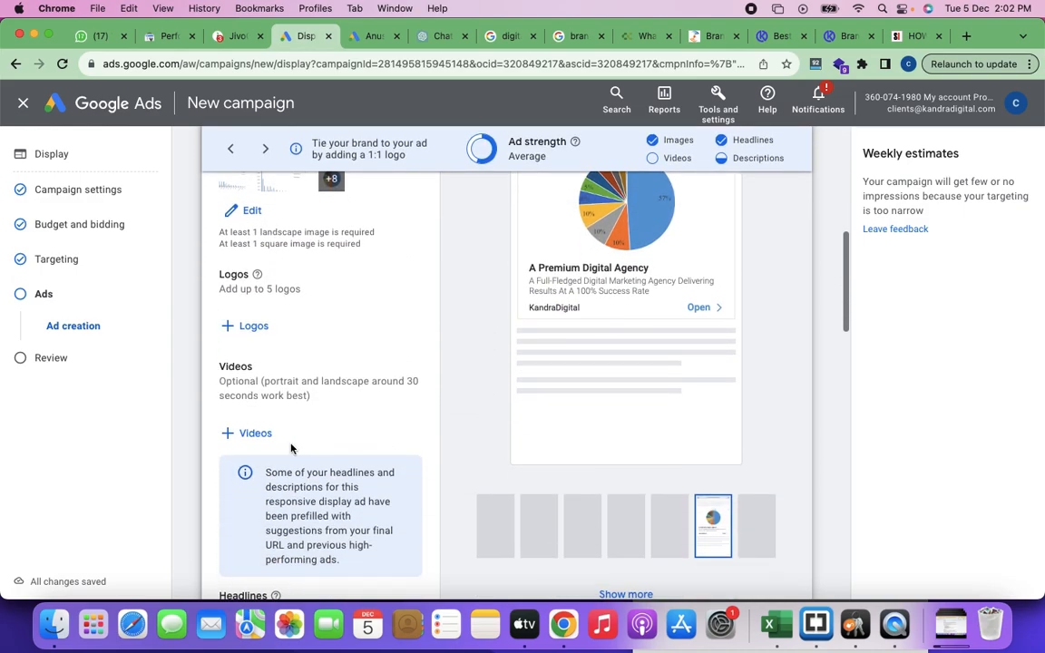
click(252, 440)
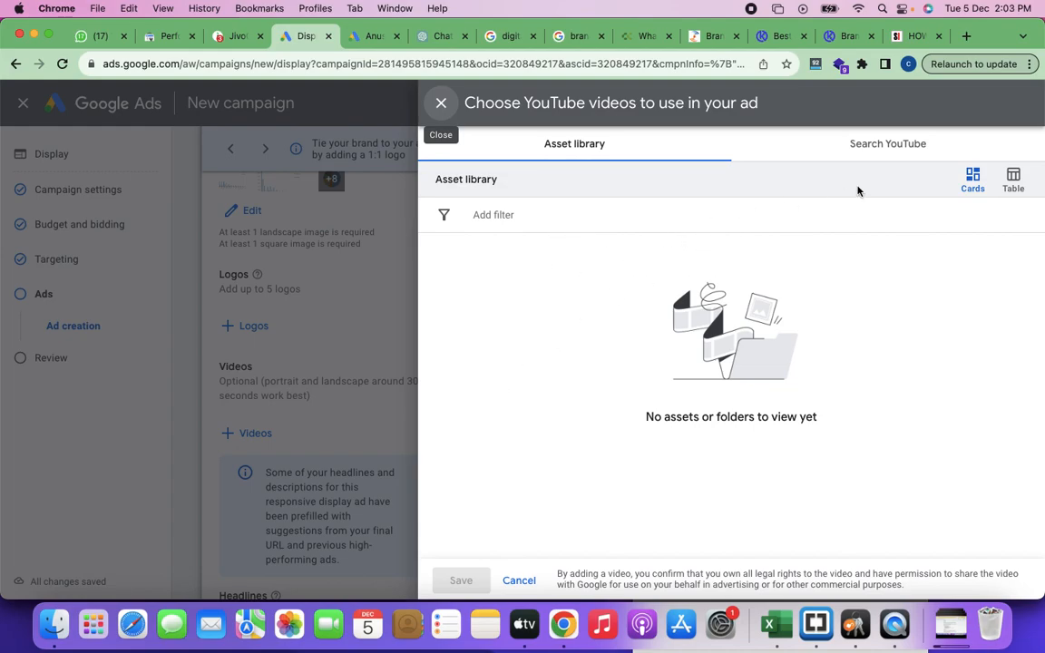
click(889, 145)
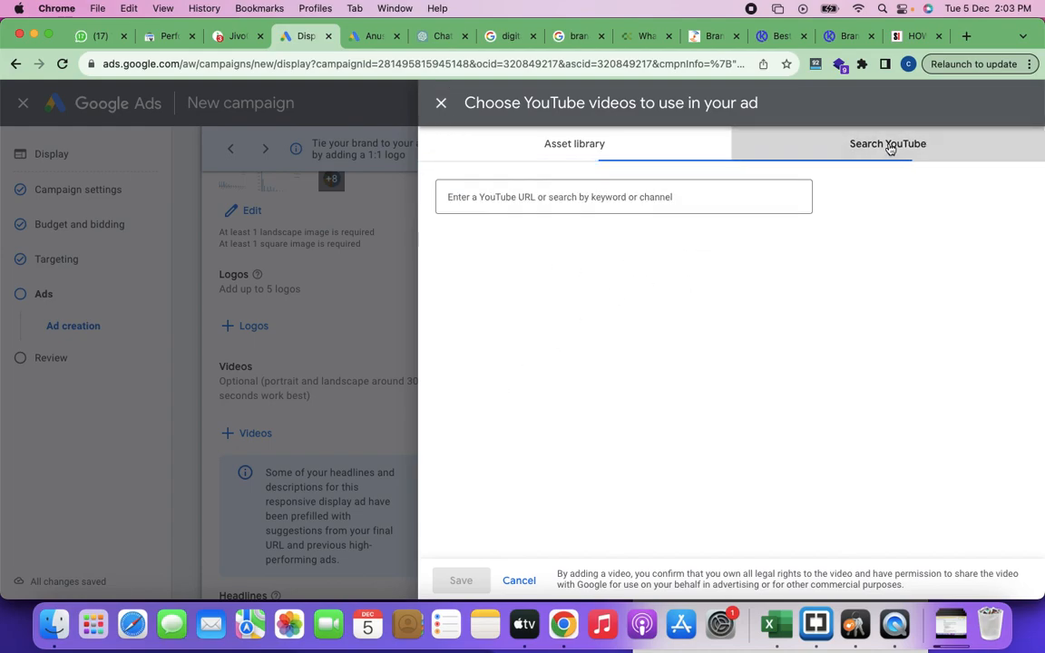
Step: Search YouTube for "best careers for housewives" and look through the whole list of results for a suitable ad video
click(583, 200)
text(bes)
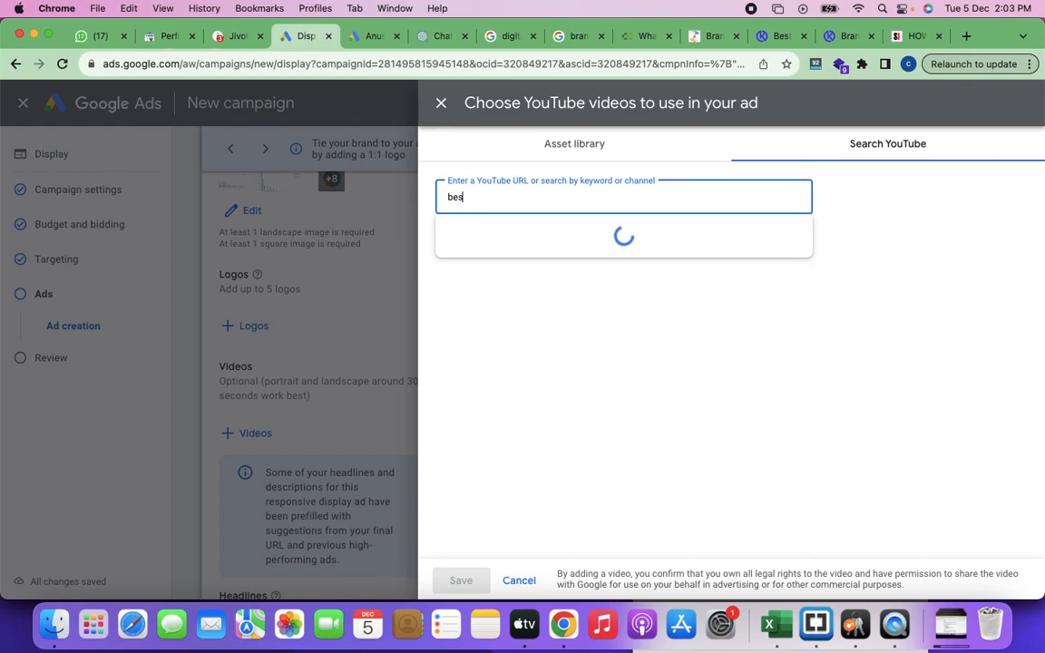
text(t careers f)
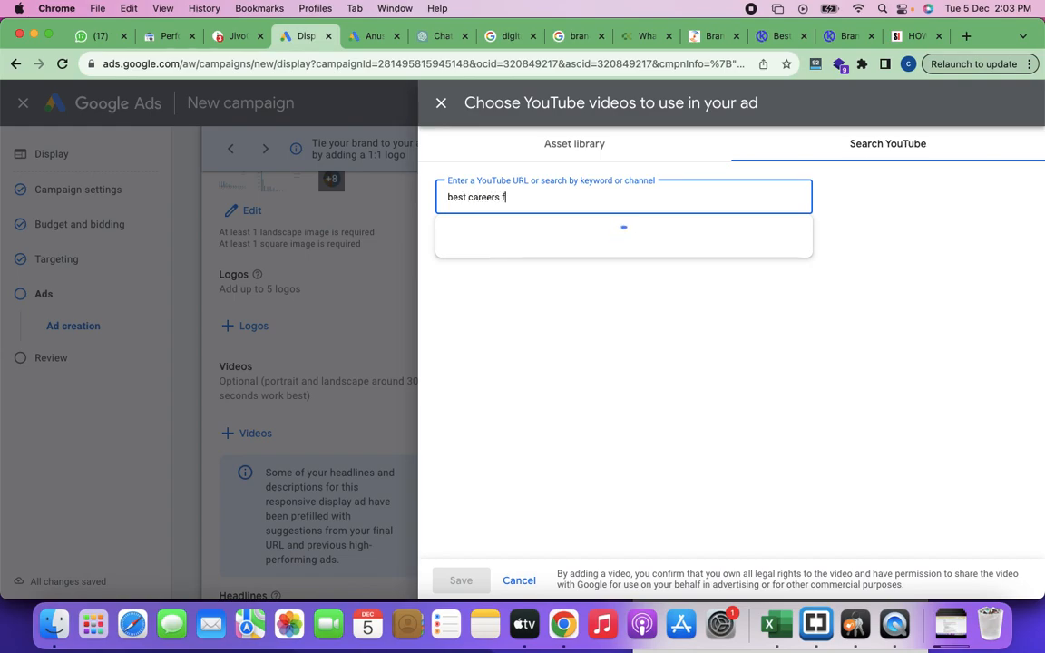
text(or house)
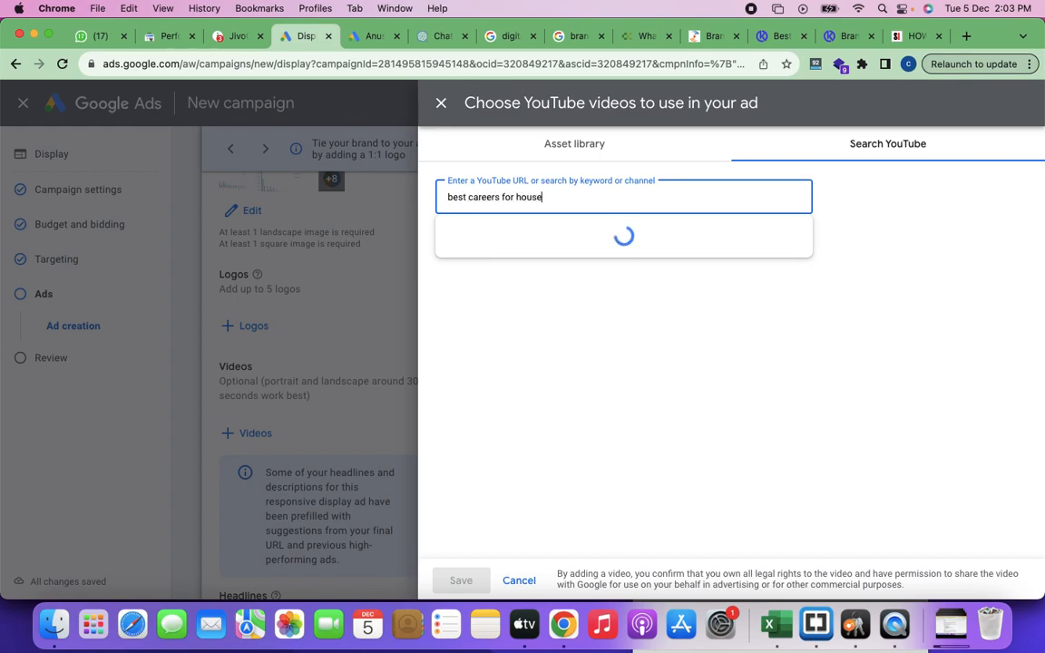
text(wives)
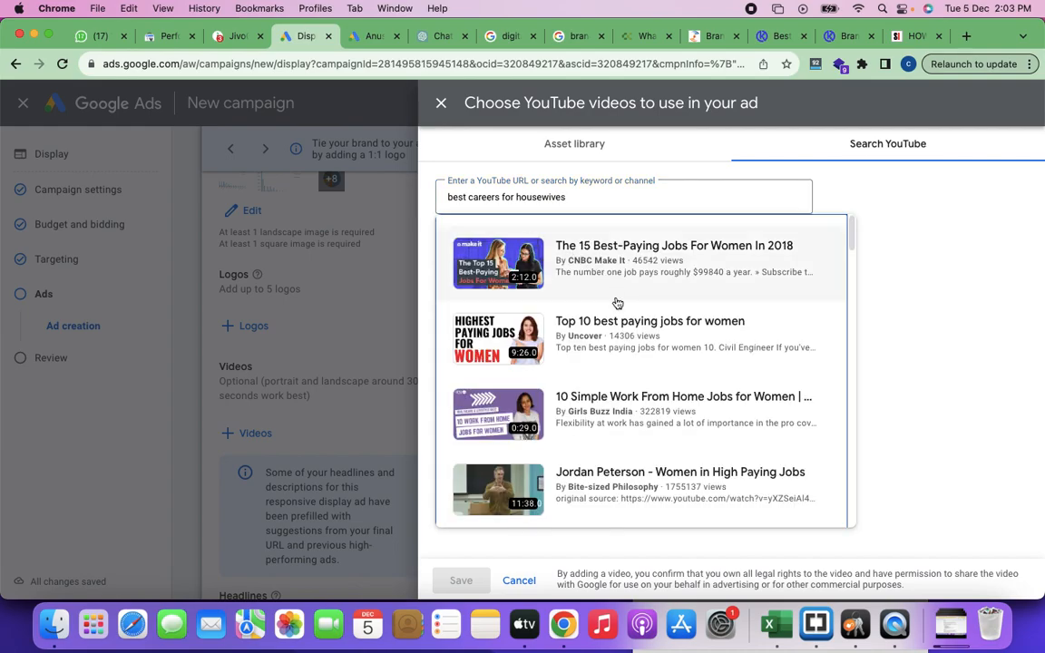
scroll(616, 357, down, 3)
scroll(615, 356, down, 10)
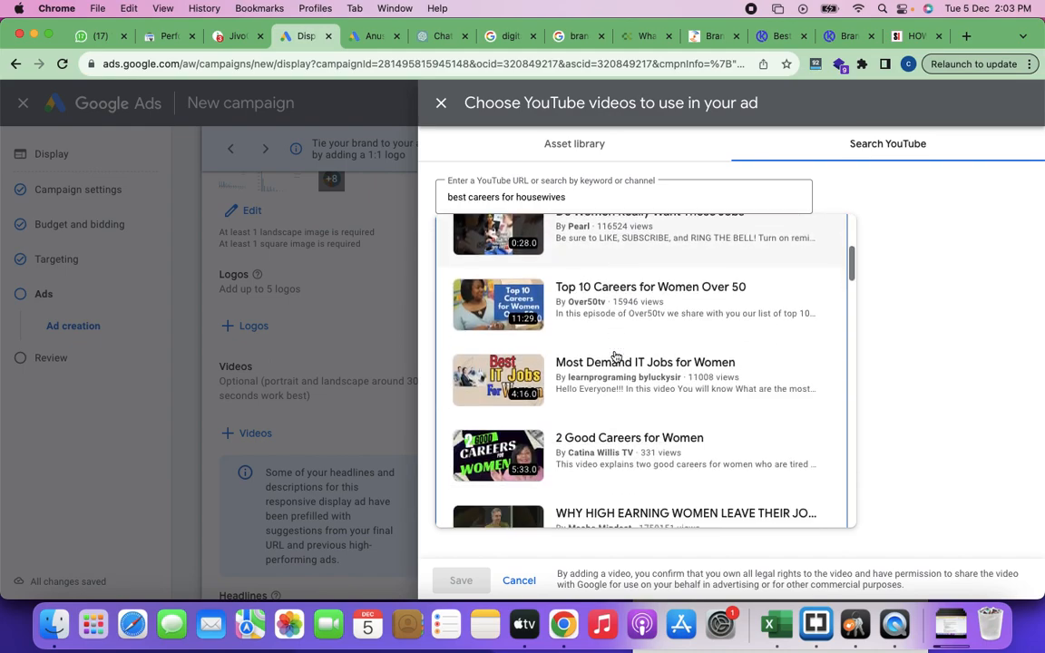
scroll(615, 356, down, 10)
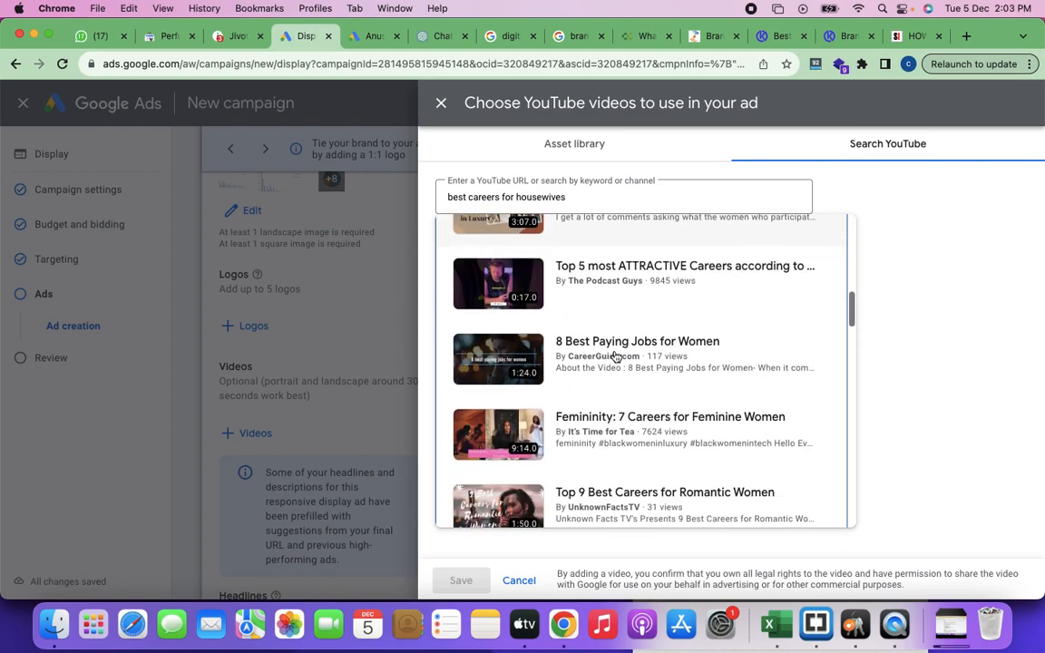
scroll(615, 357, down, 10)
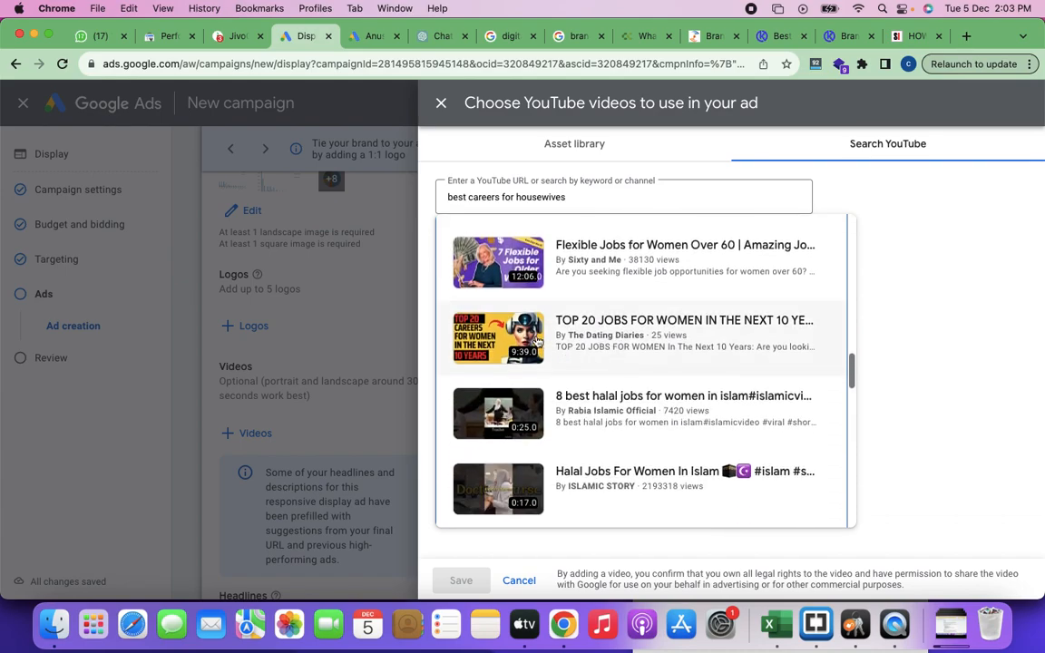
scroll(613, 349, down, 10)
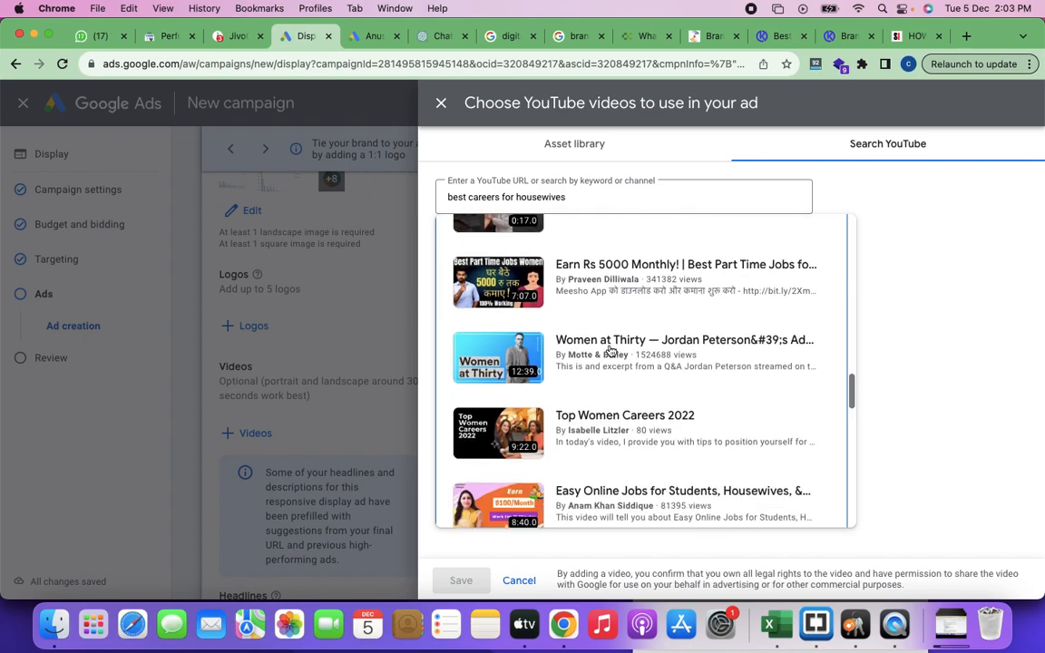
scroll(611, 351, down, 10)
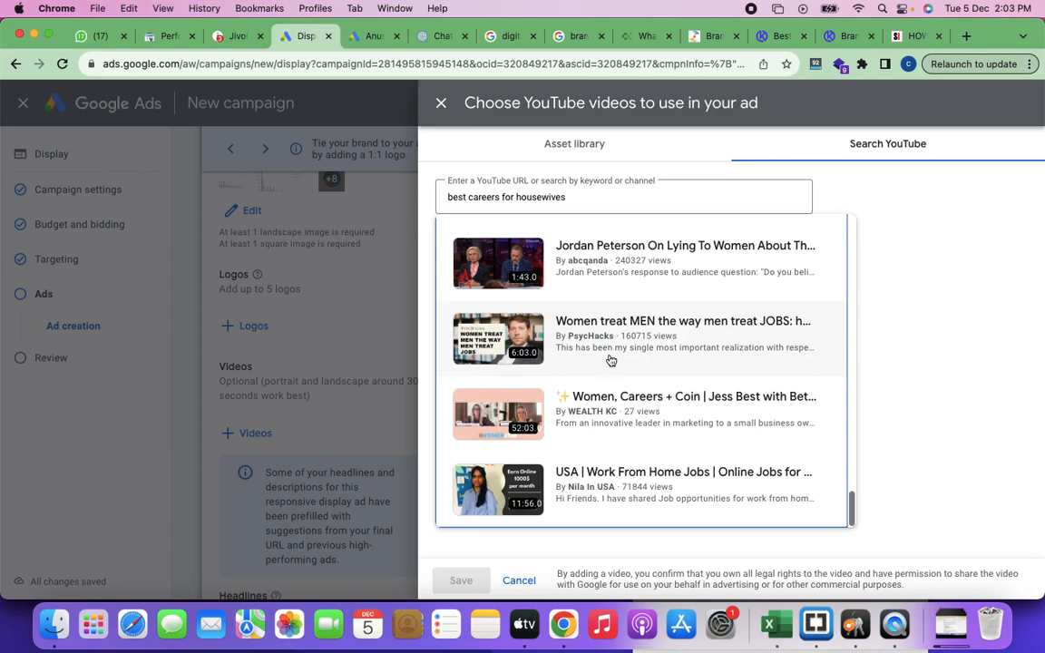
scroll(611, 354, up, 20)
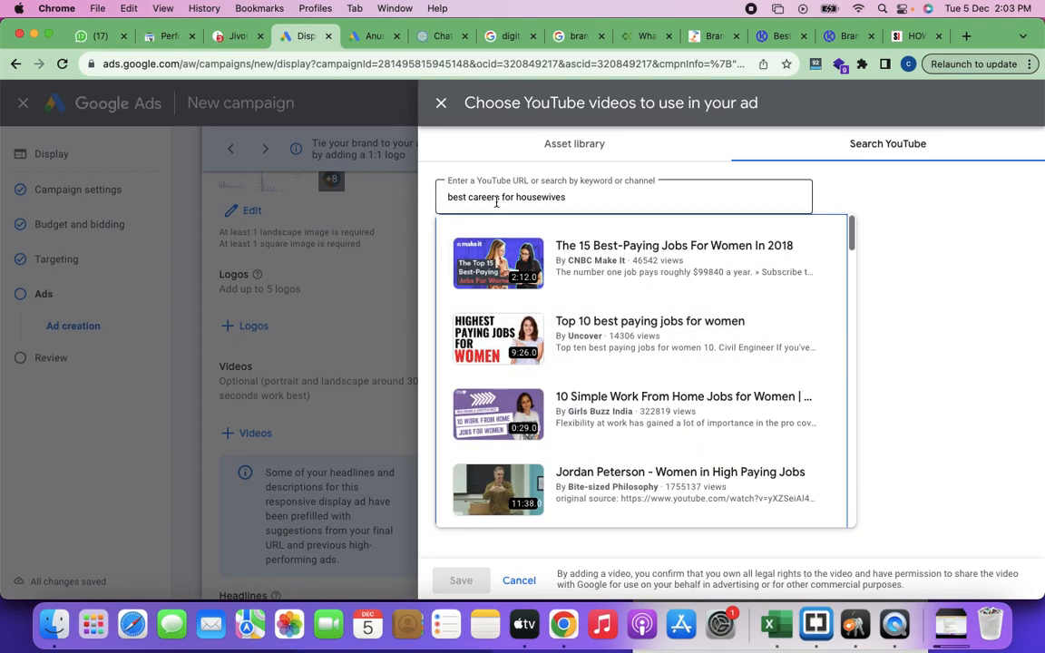
Step: Replace the video search with "master affiliate marketing" and look through the results for KandraDigital's own video
triple_click(494, 195)
triple_click(500, 198)
text(master affiliate marketing)
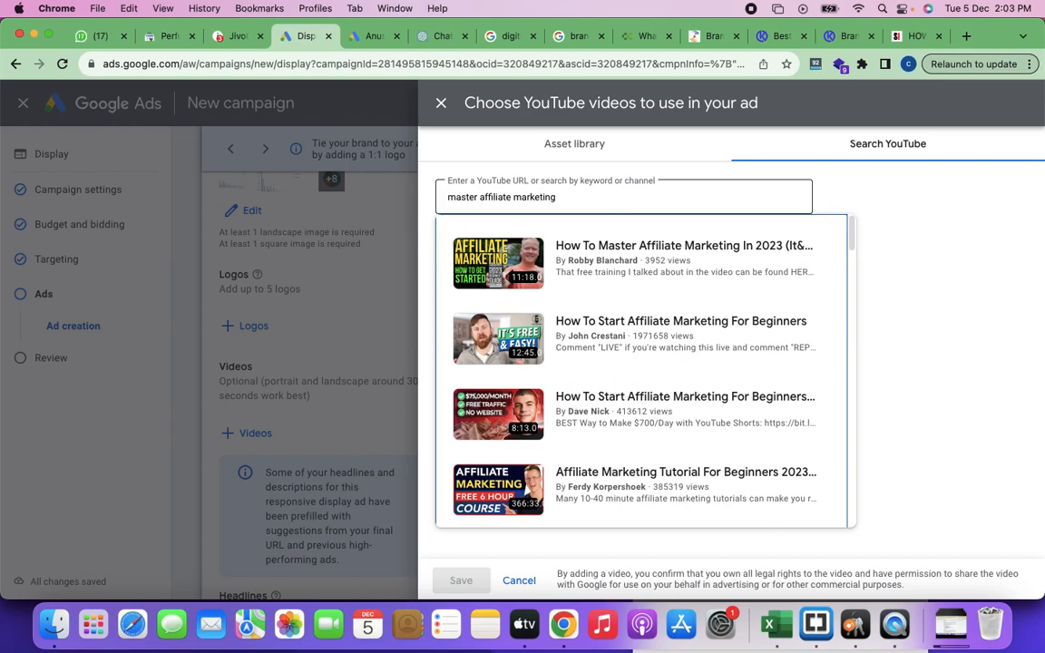
scroll(699, 361, down, 5)
scroll(701, 362, down, 12)
scroll(700, 361, down, 4)
scroll(700, 361, down, 8)
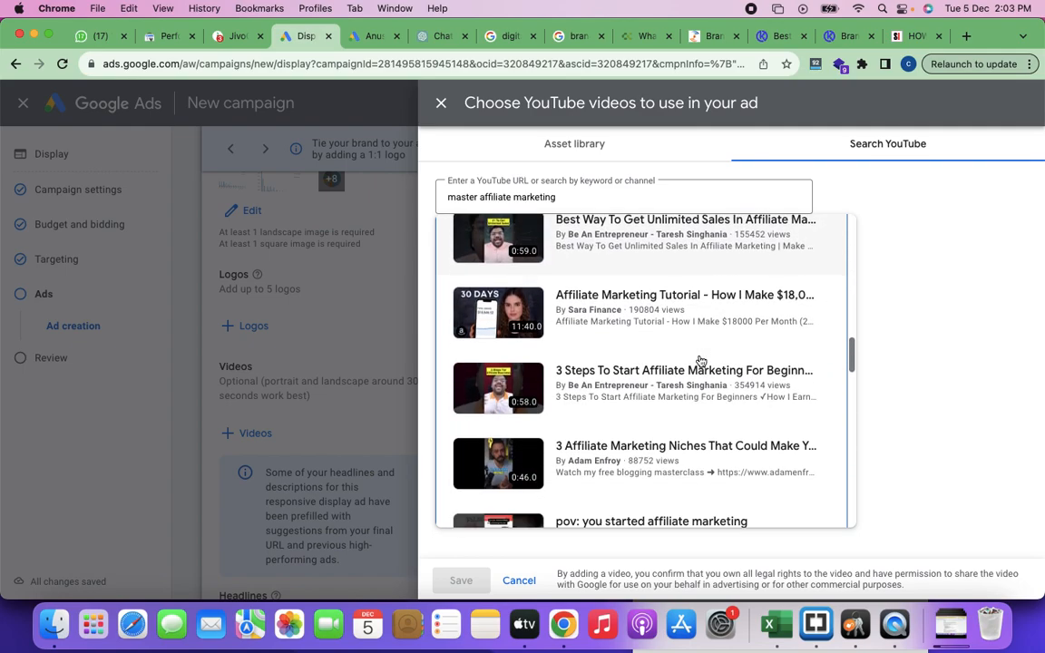
scroll(701, 361, down, 10)
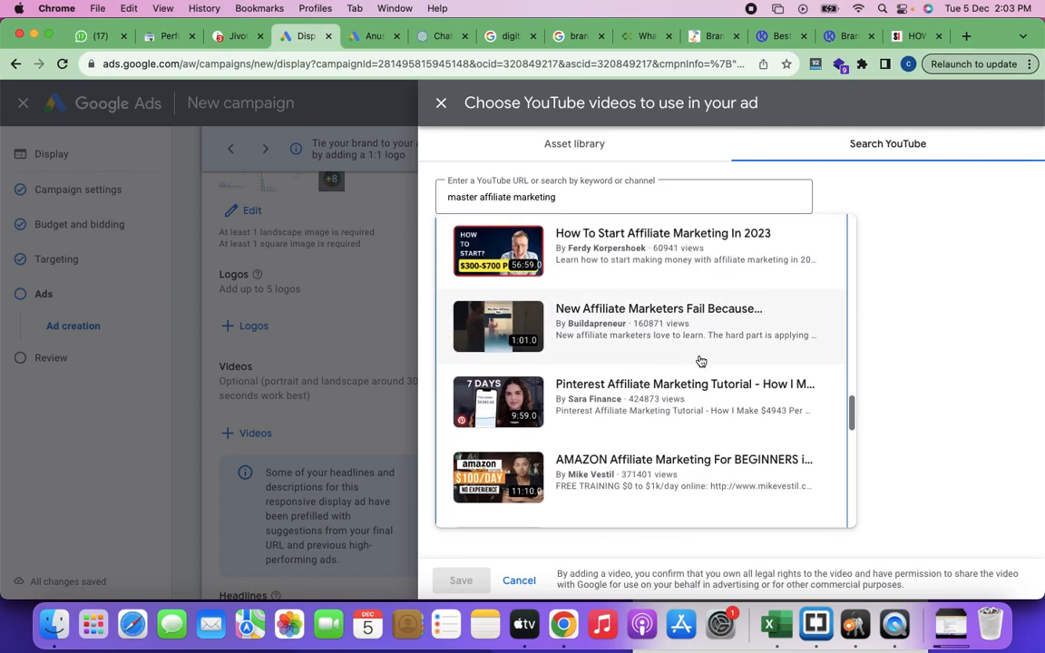
scroll(701, 361, down, 12)
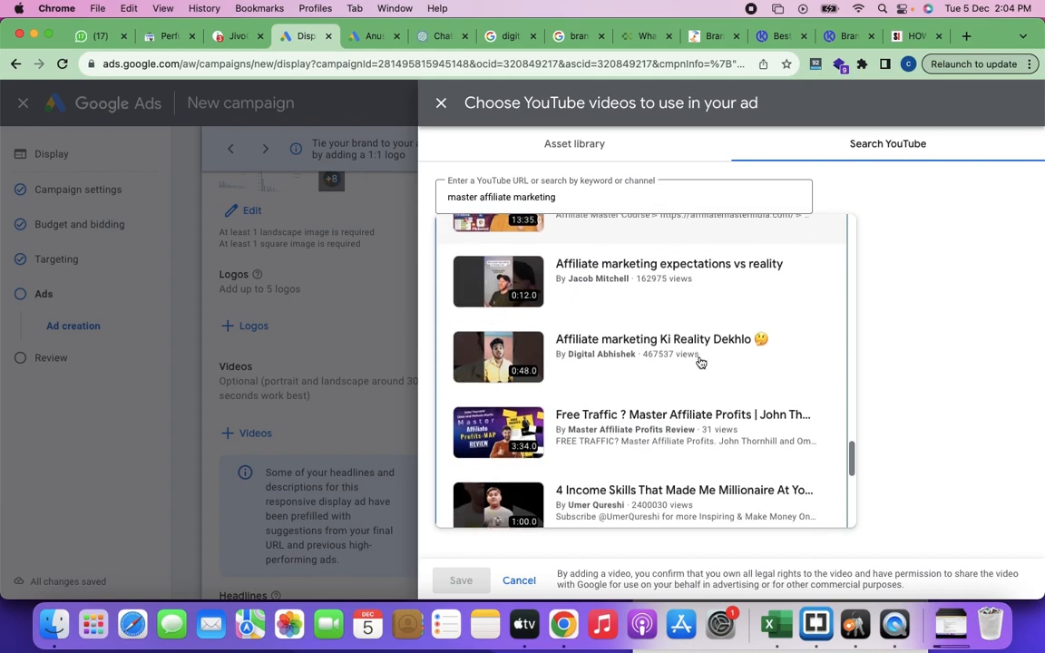
scroll(700, 361, down, 10)
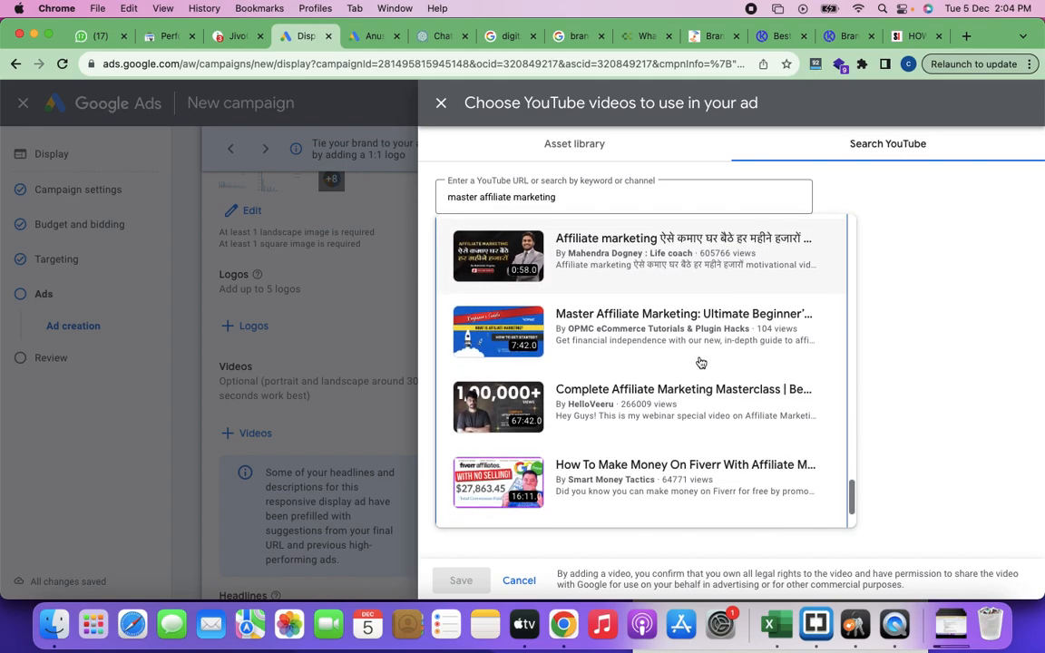
scroll(701, 361, up, 20)
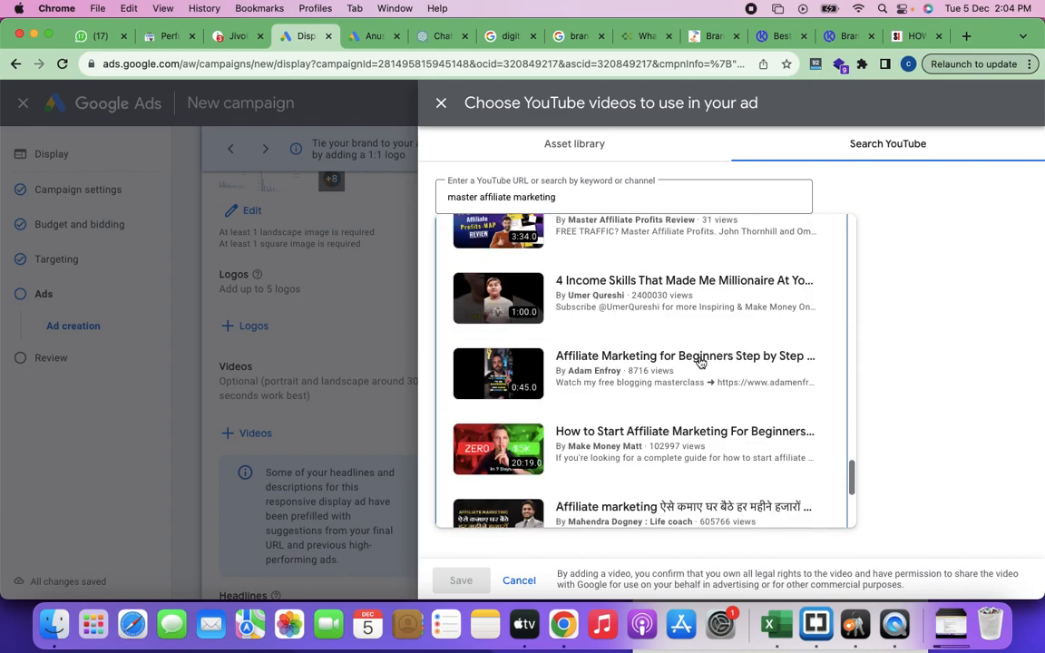
scroll(701, 361, up, 20)
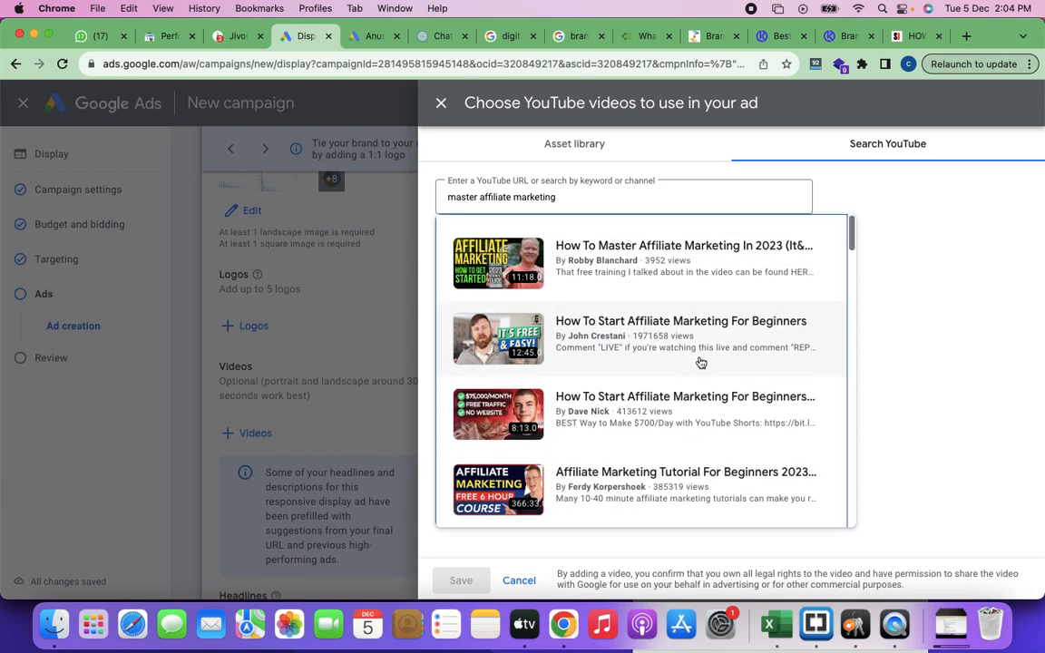
Step: Refine the search to "master affiliate marketing with screen recording" and add KandraDigital's "Master Affiliate Marketing | Affiliate Revenue" video to the ad
click(585, 207)
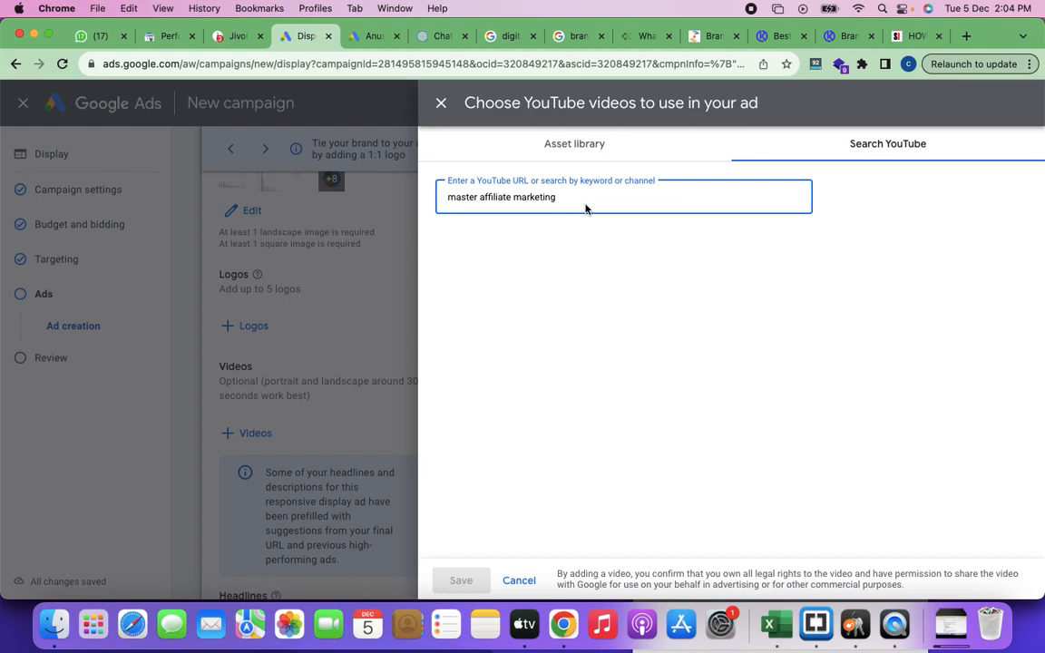
text(with screen recording)
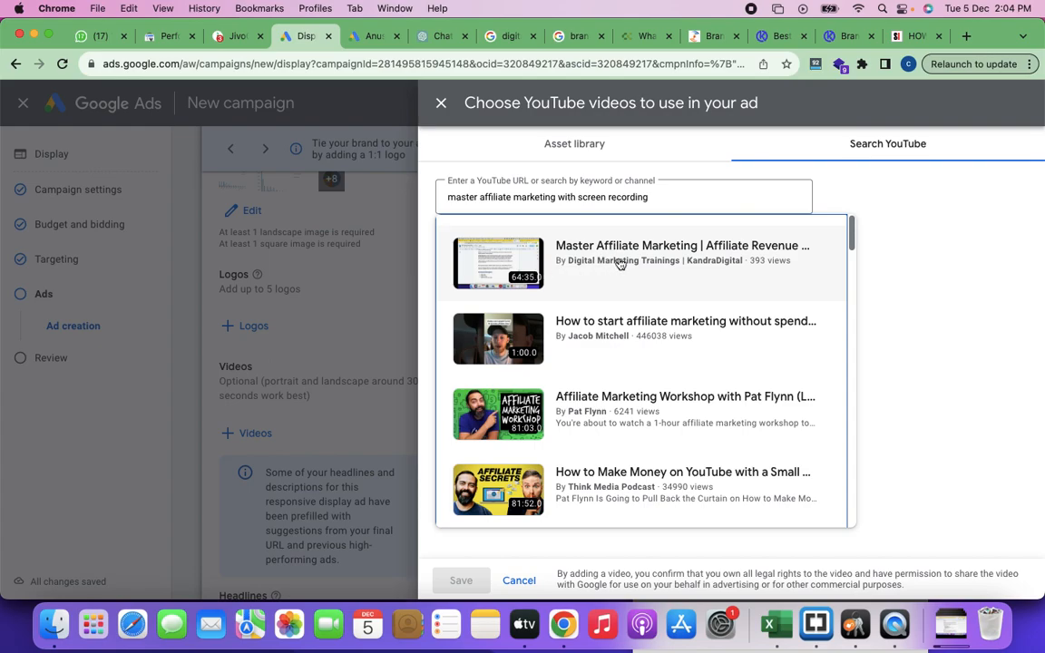
click(621, 263)
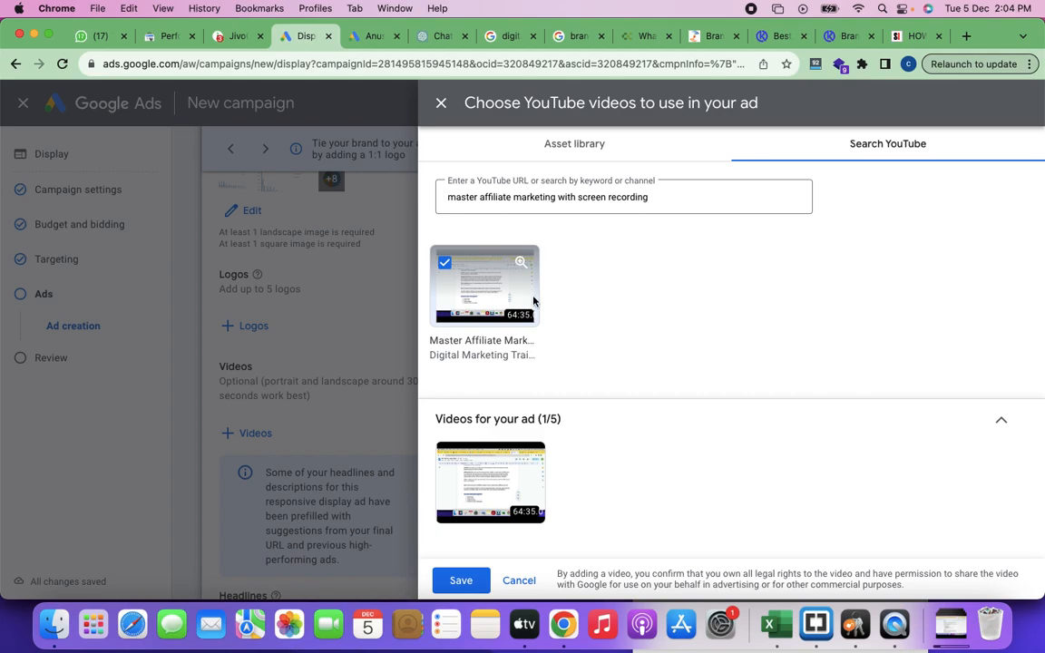
click(461, 580)
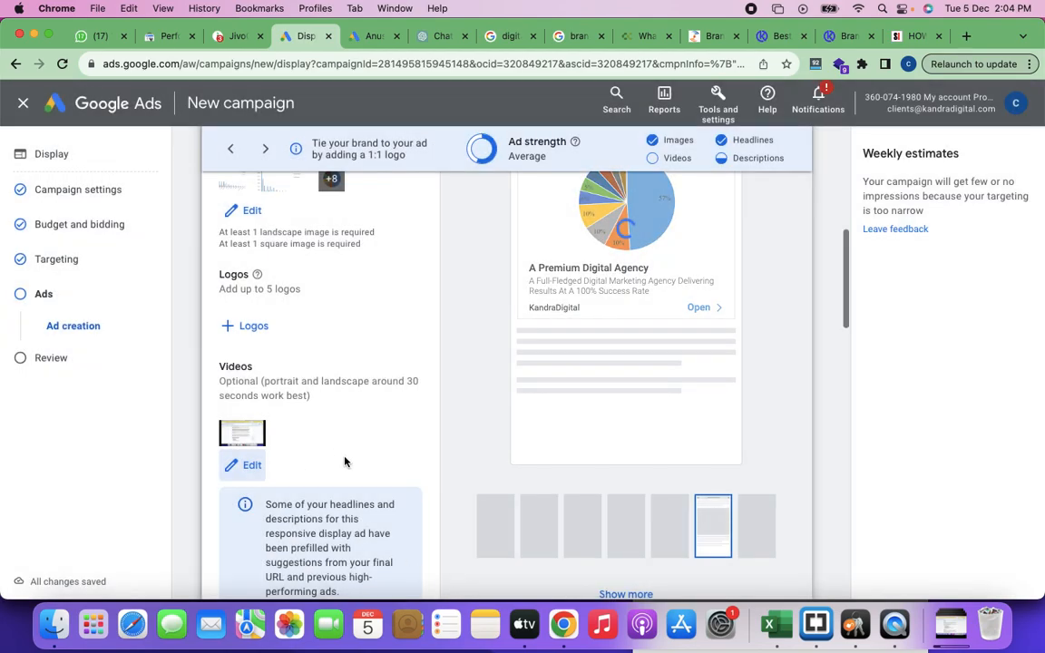
Step: Review the ad preview for websites and apps, and its YouTube and Gmail version down to the preview asset choices
scroll(546, 384, up, 2)
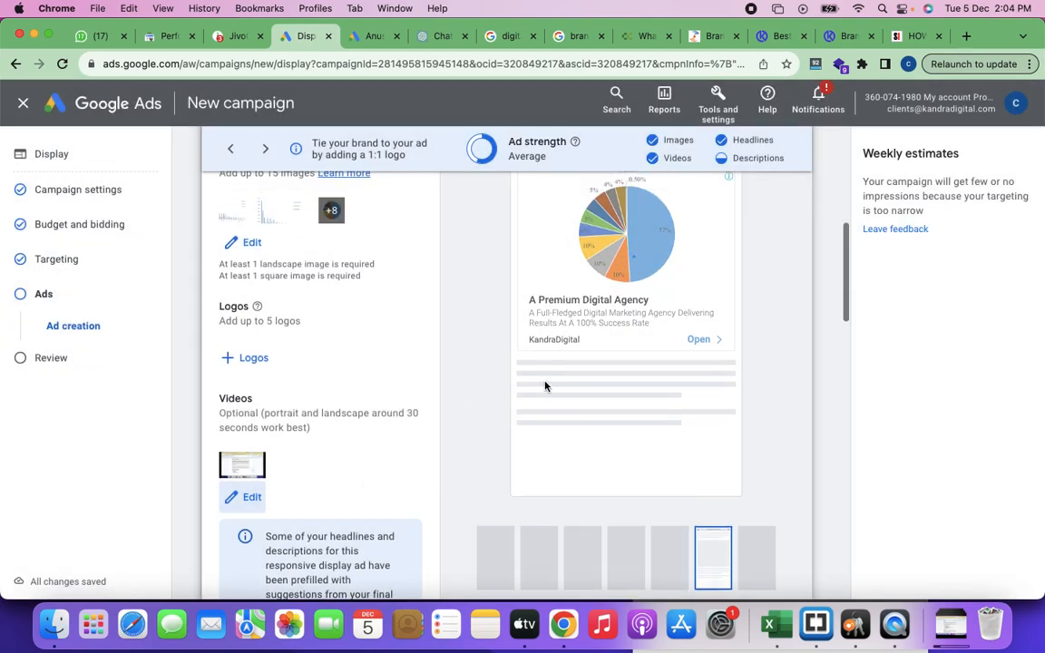
scroll(545, 386, up, 1)
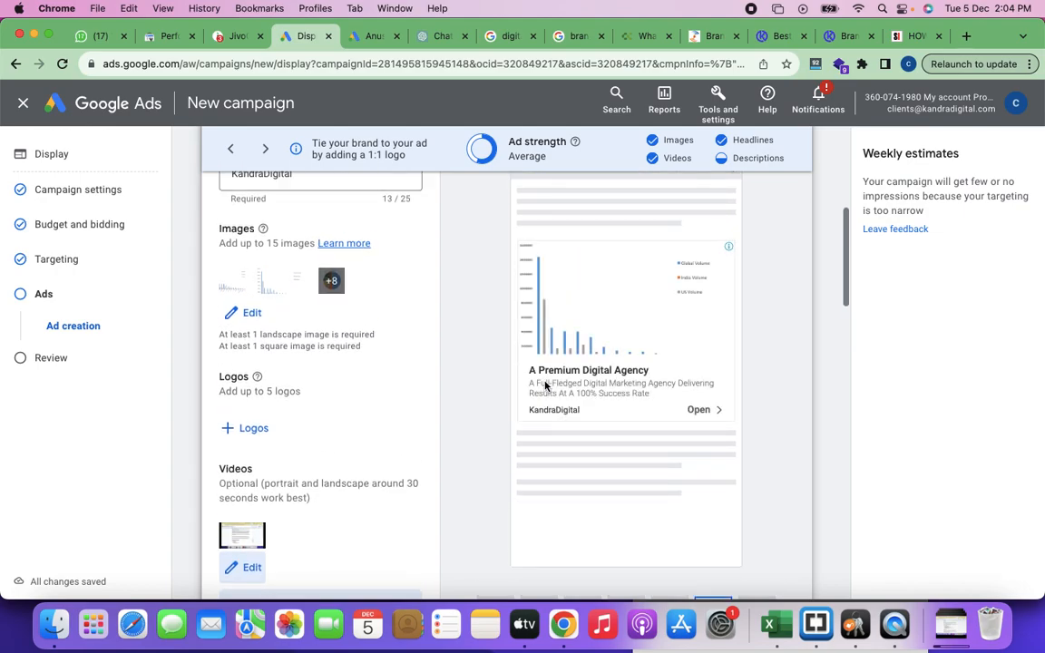
scroll(492, 410, up, 3)
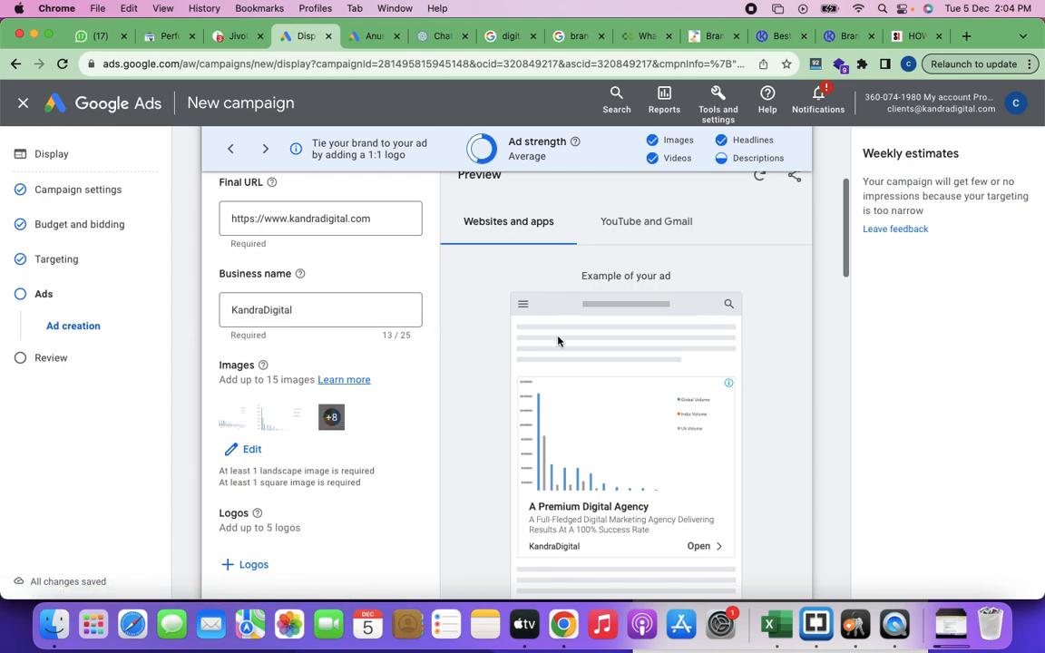
click(649, 230)
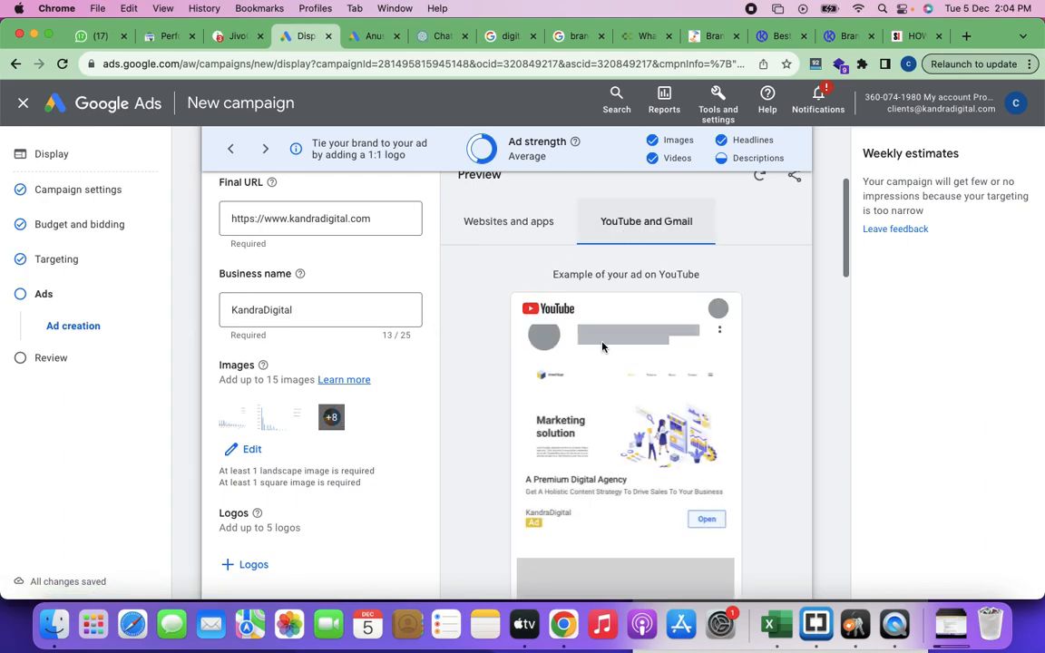
scroll(731, 401, down, 2)
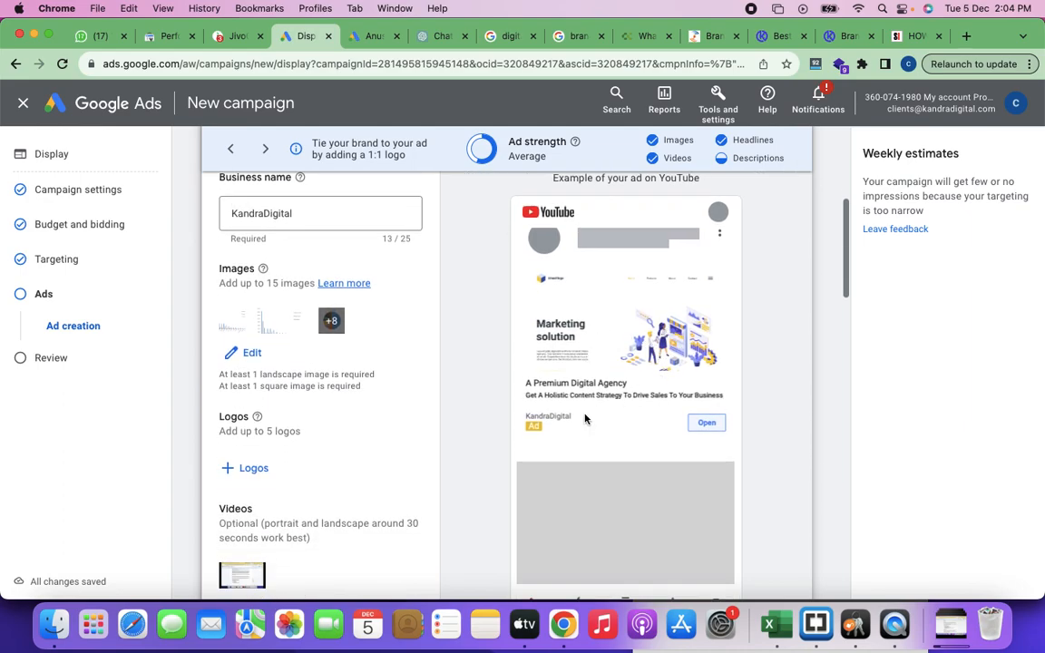
scroll(653, 394, down, 2)
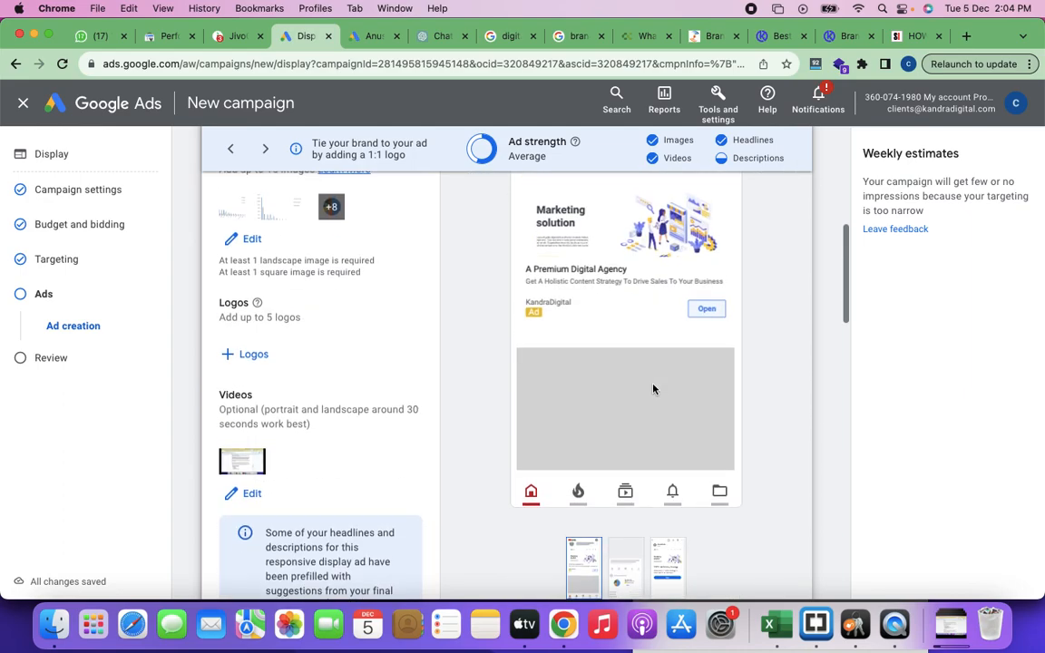
scroll(646, 390, up, 2)
scroll(617, 368, down, 8)
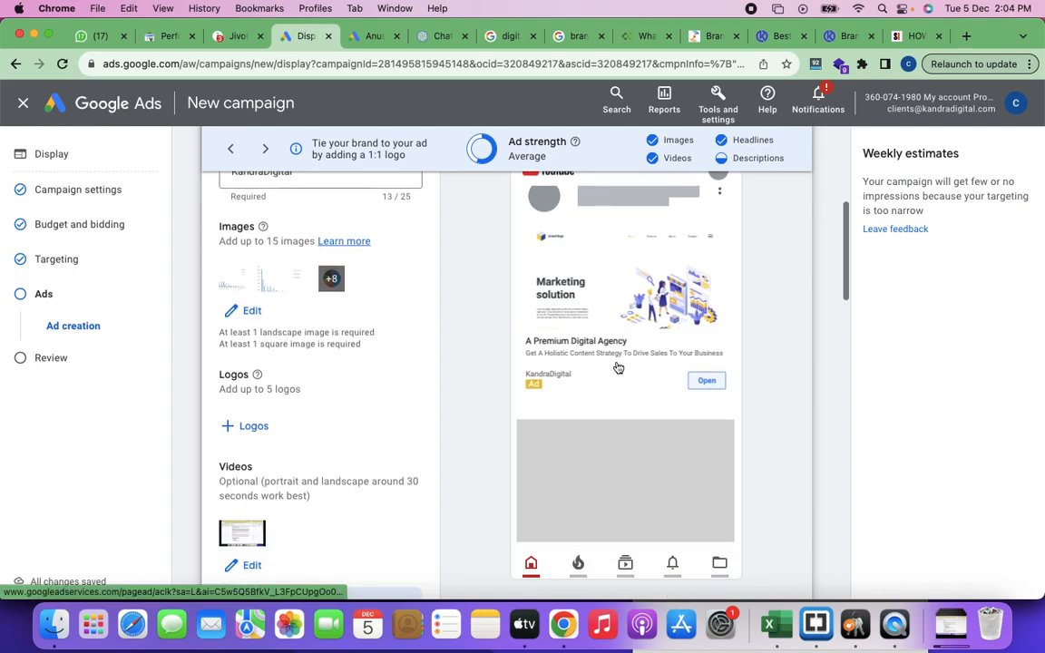
scroll(618, 368, down, 1)
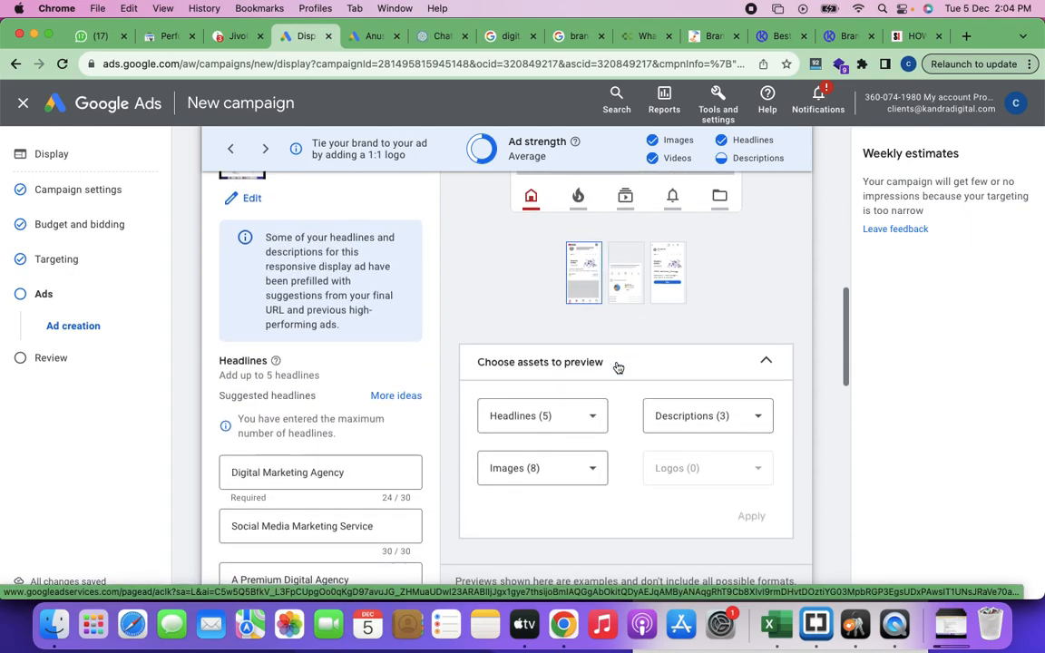
scroll(618, 368, up, 2)
Step: Finish the ad form by creating the responsive display ad in the campaign
scroll(617, 367, down, 2)
scroll(618, 368, down, 15)
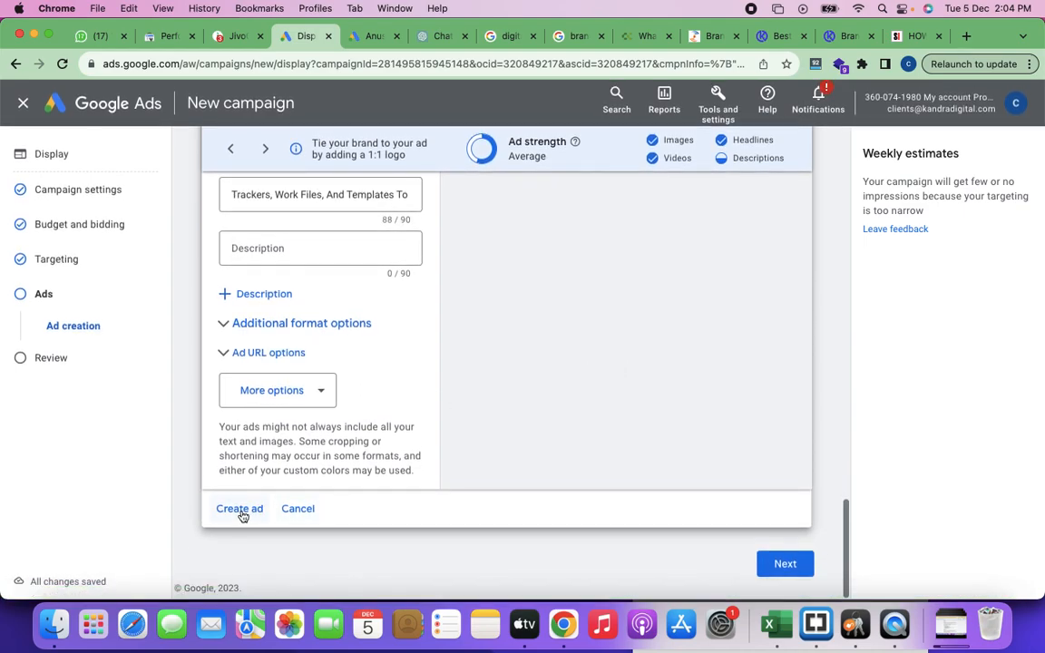
click(240, 509)
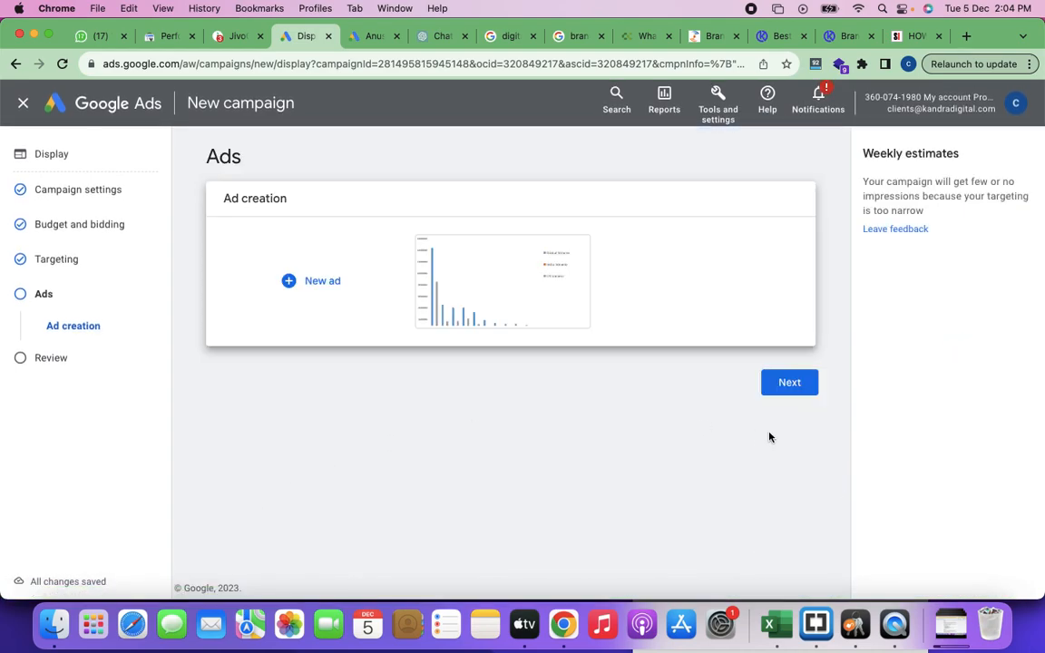
Step: Continue the display campaign to its review stage and start the required identity confirmation, resending the verification prompt to the phone
click(792, 390)
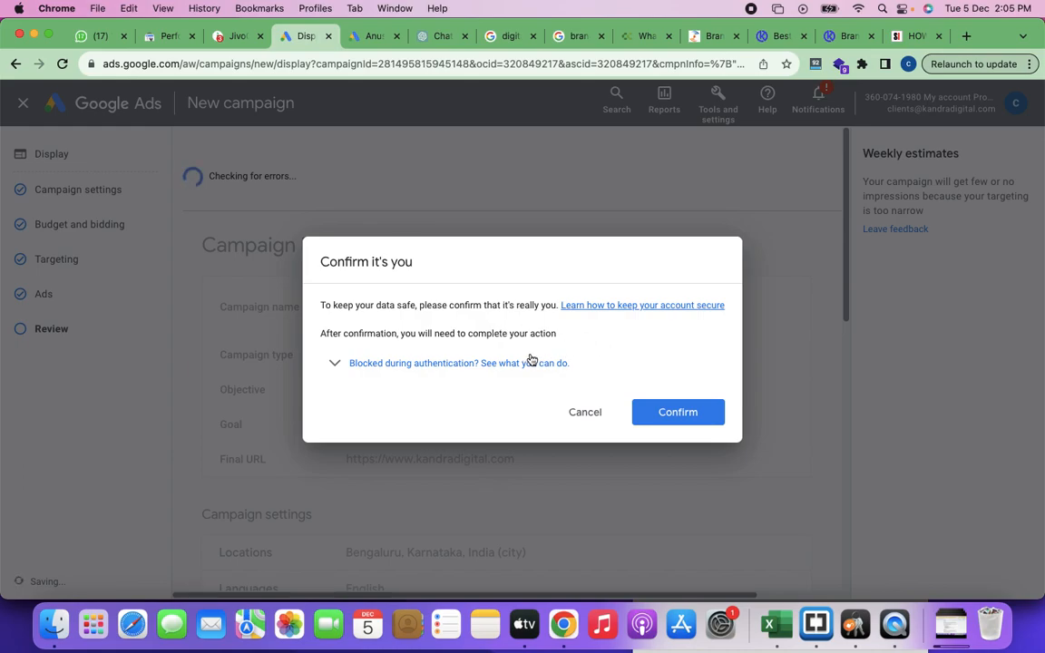
click(680, 415)
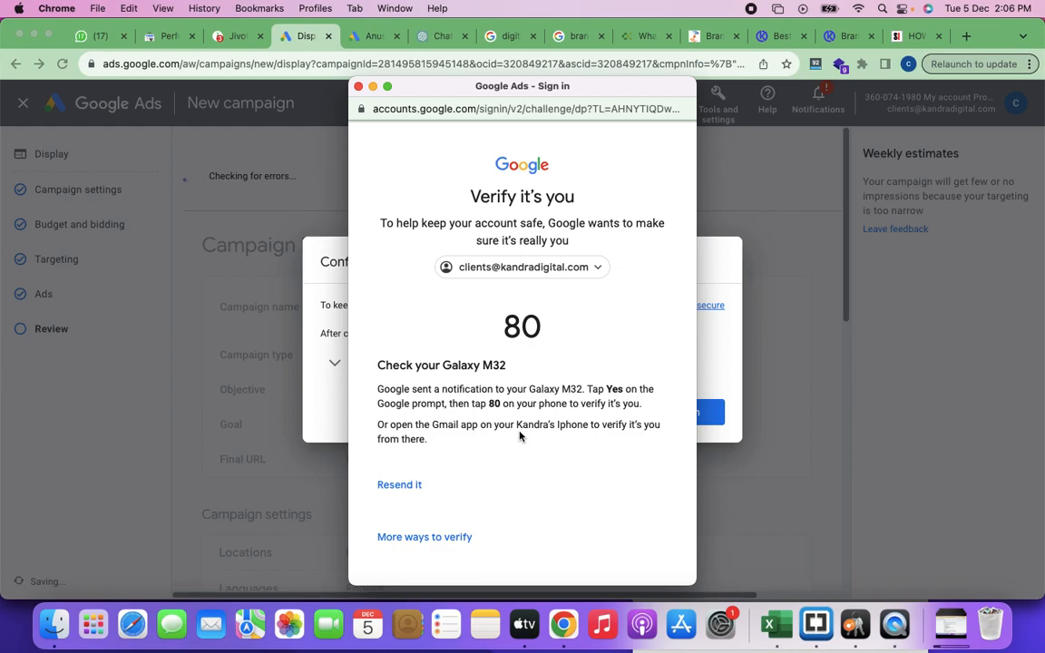
scroll(539, 324, down, 2)
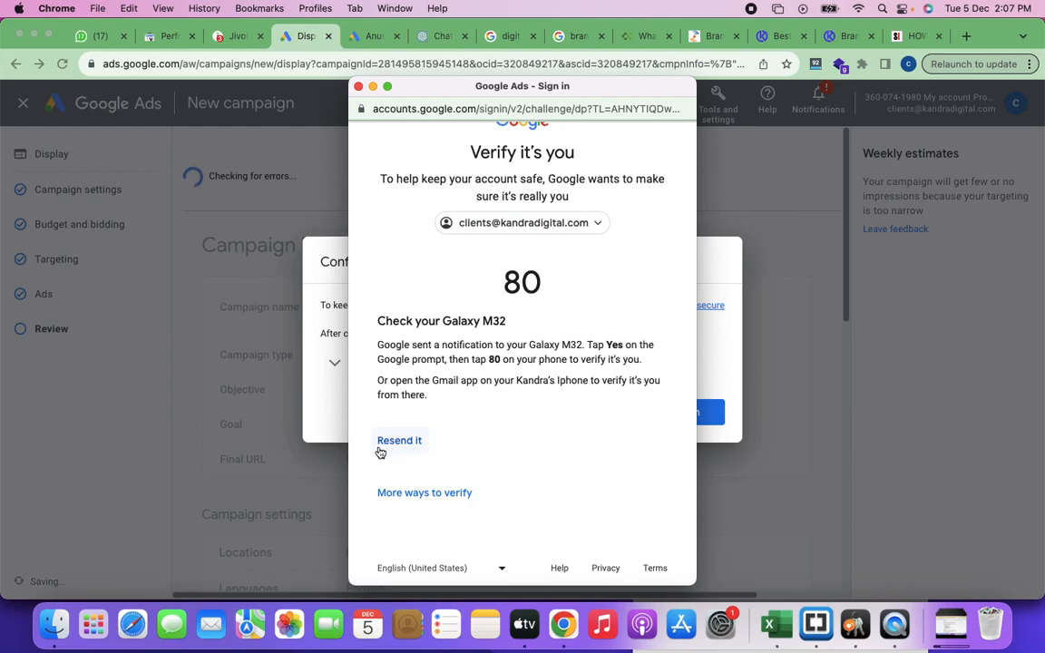
click(392, 442)
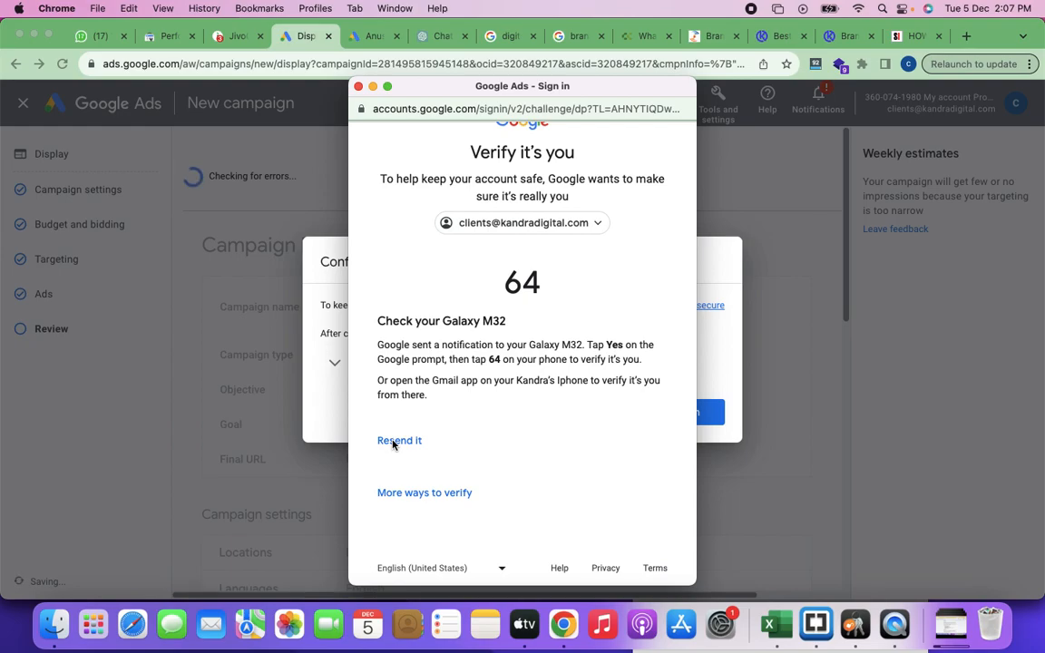
click(393, 441)
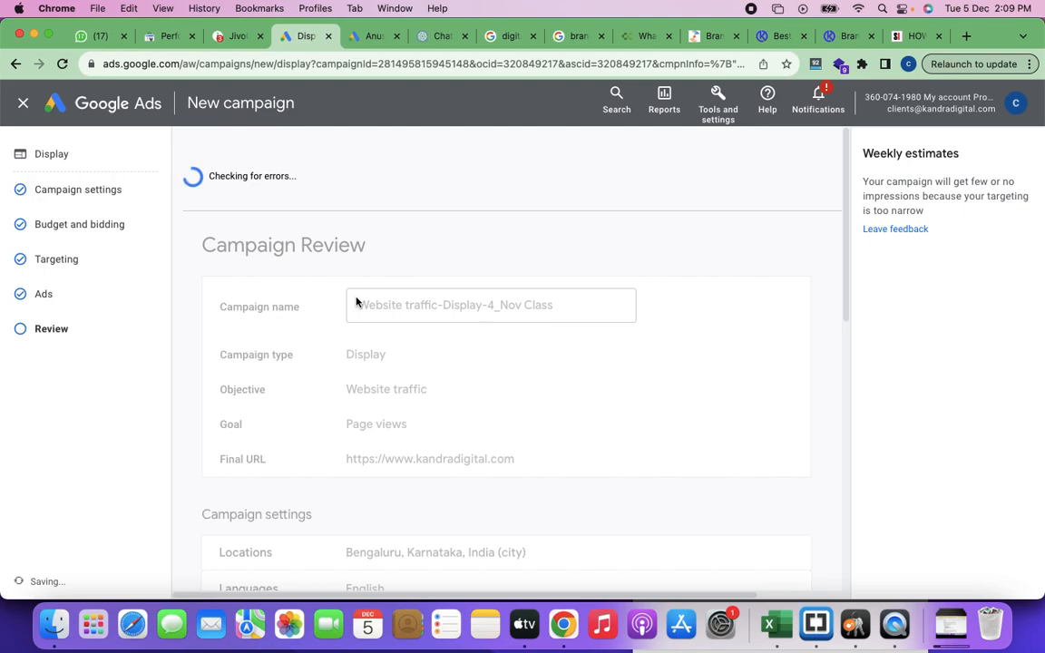
Step: Switch to the DM Training CLass Notes document and place the text cursor in the blank space between the segment actions screenshot and the Market Places heading
key(super+grave)
key(super+grave)
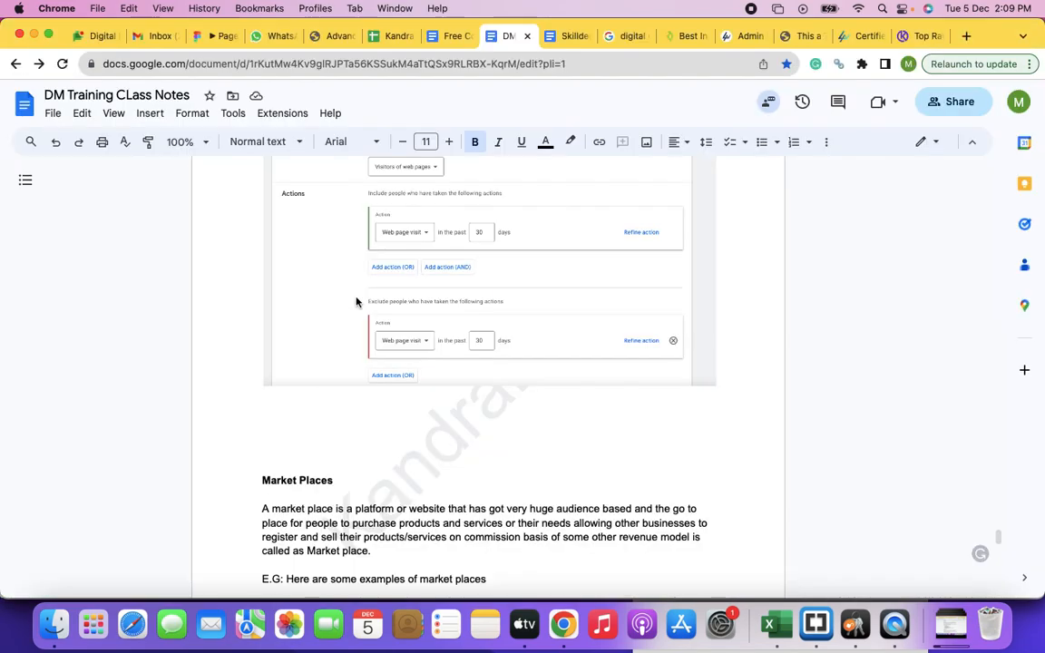
click(282, 418)
scroll(407, 401, up, 4)
scroll(408, 401, down, 6)
scroll(407, 401, up, 2)
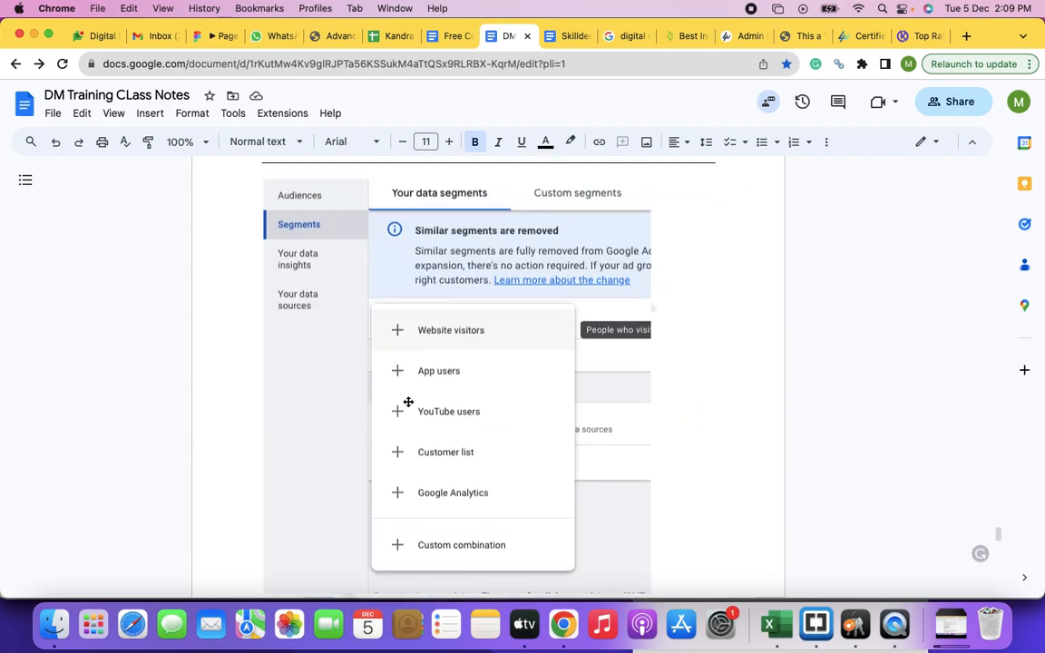
scroll(408, 401, down, 5)
scroll(408, 401, down, 6)
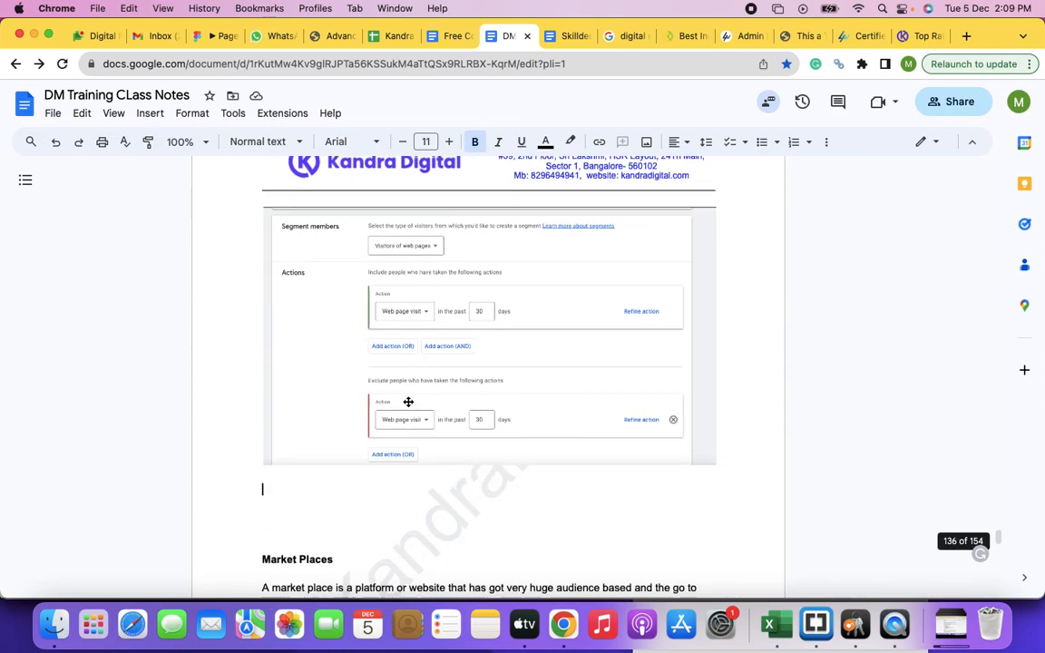
scroll(407, 401, up, 1)
click(286, 352)
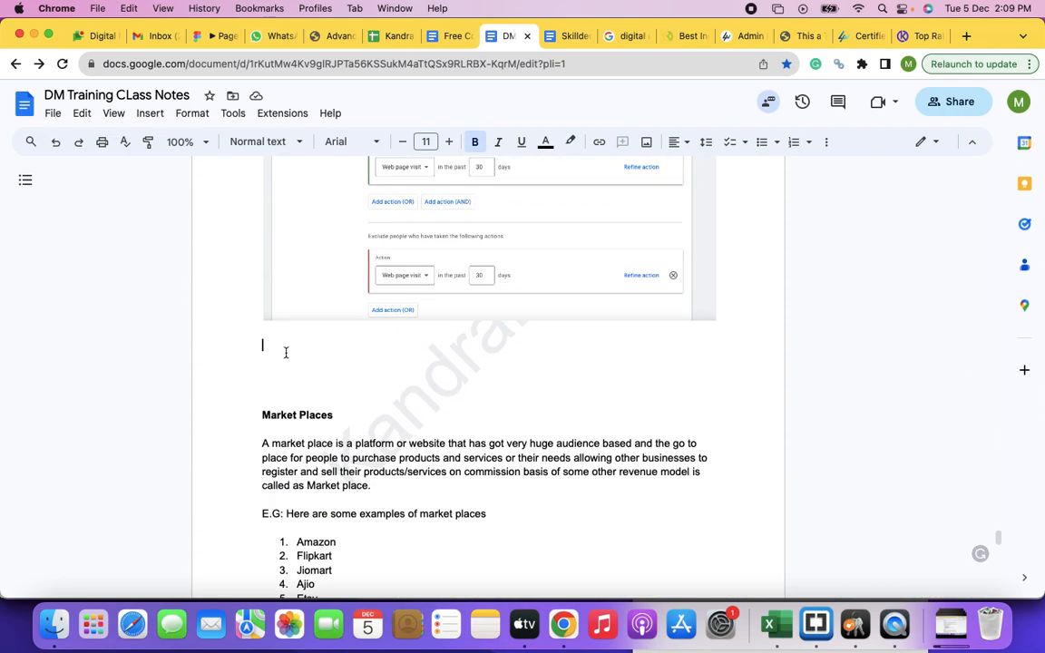